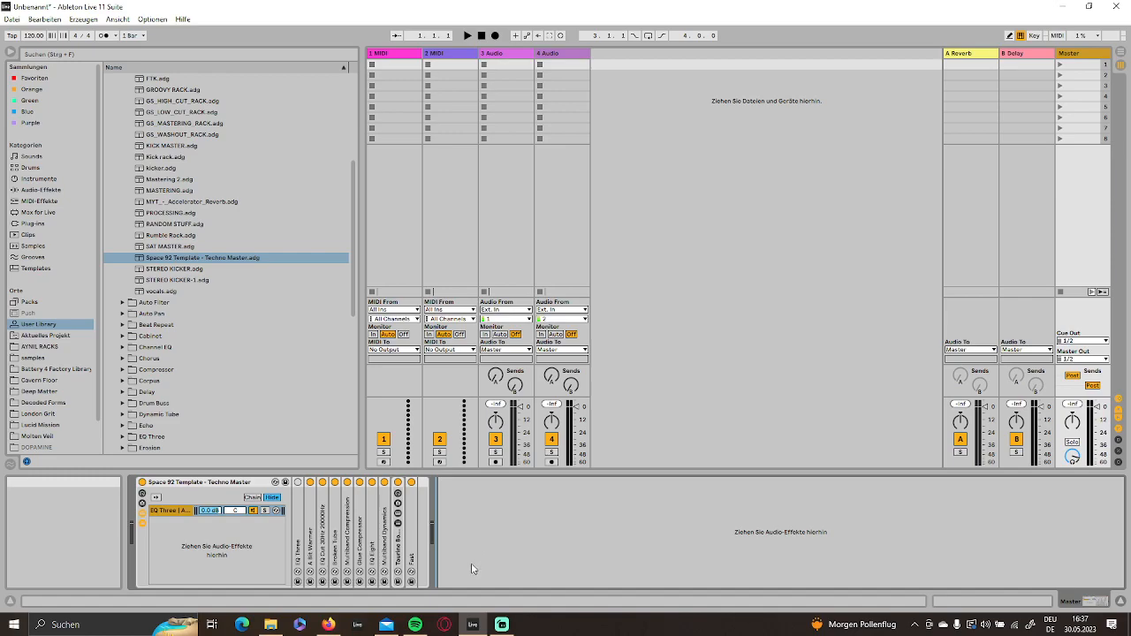
# - Select the first MIDI track and look through the built-in instruments and the installed VST plug-ins
pyautogui.click(392, 53)
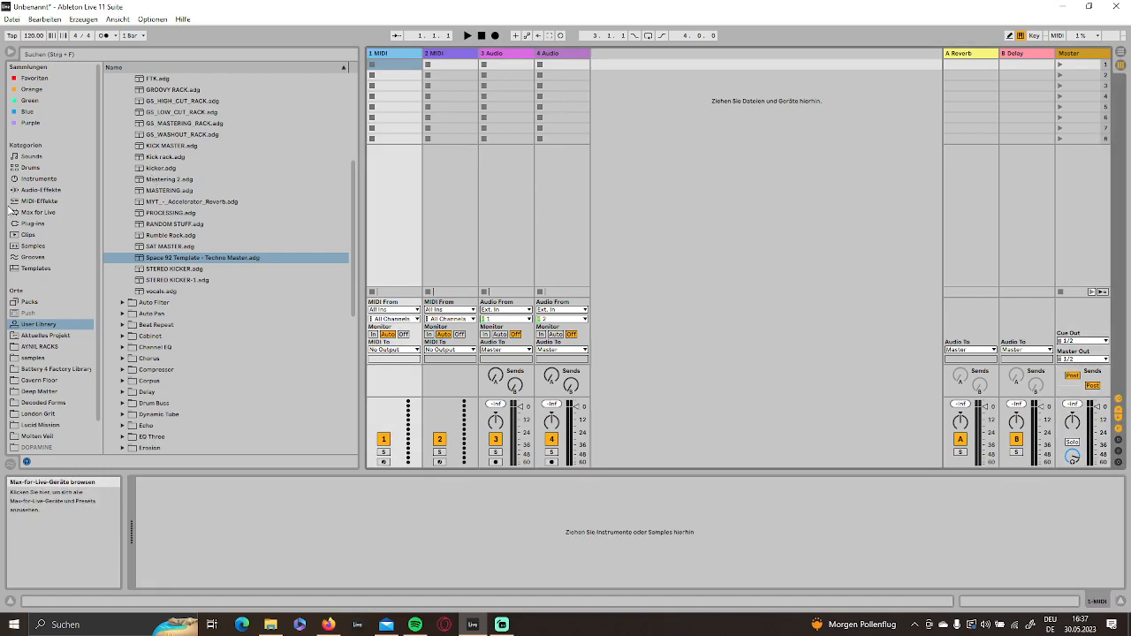
pyautogui.click(39, 179)
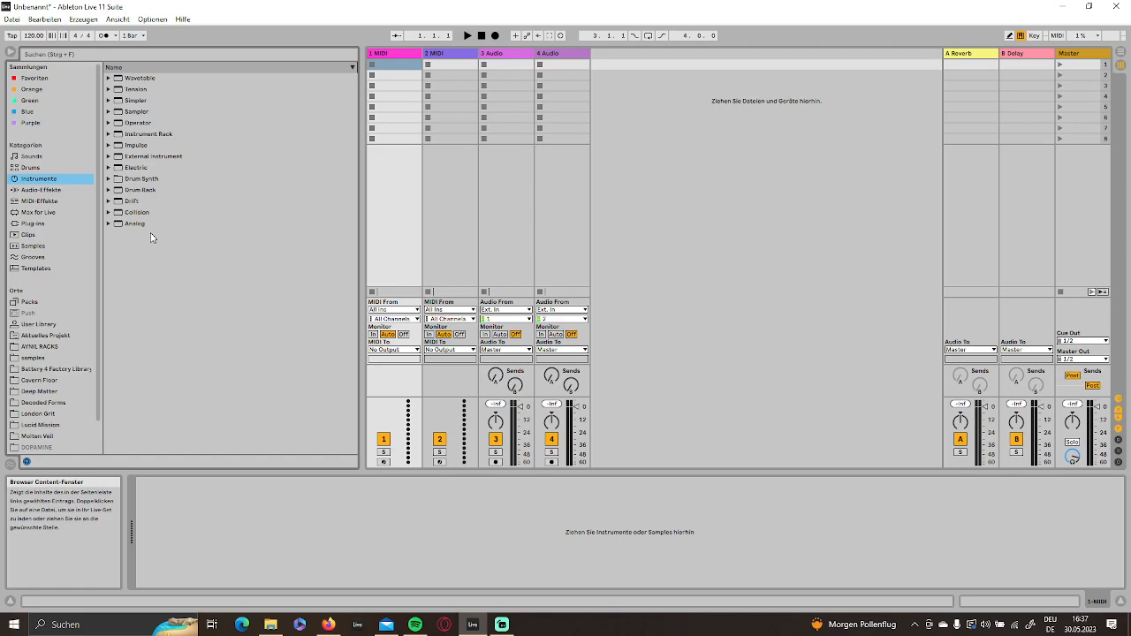
pyautogui.click(27, 224)
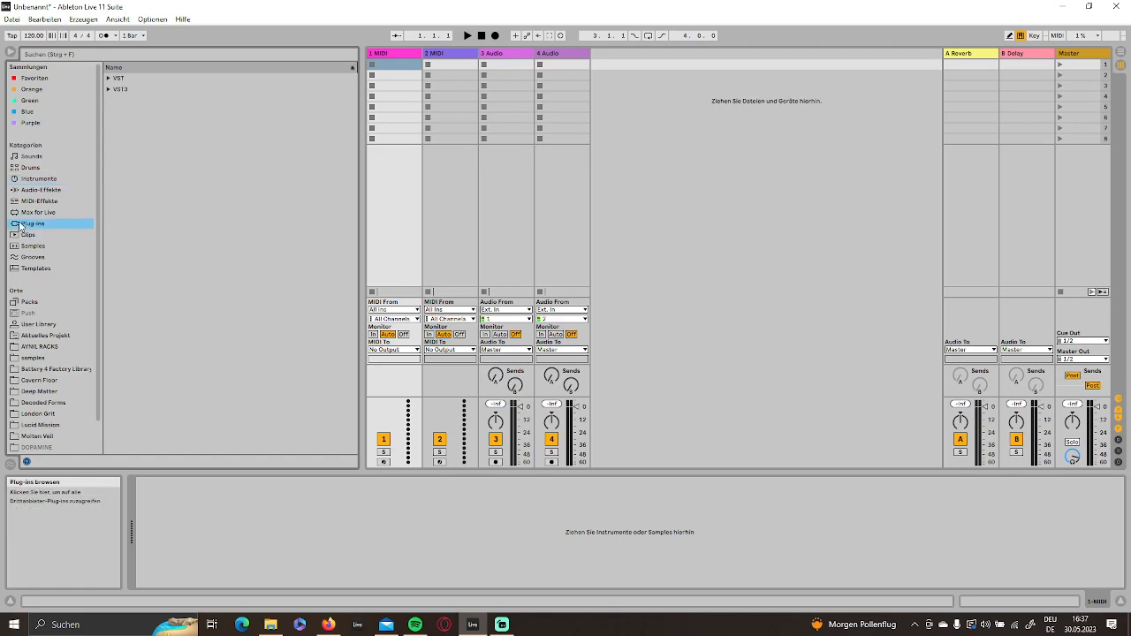
pyautogui.click(110, 89)
pyautogui.scroll(-10, 155, 197)
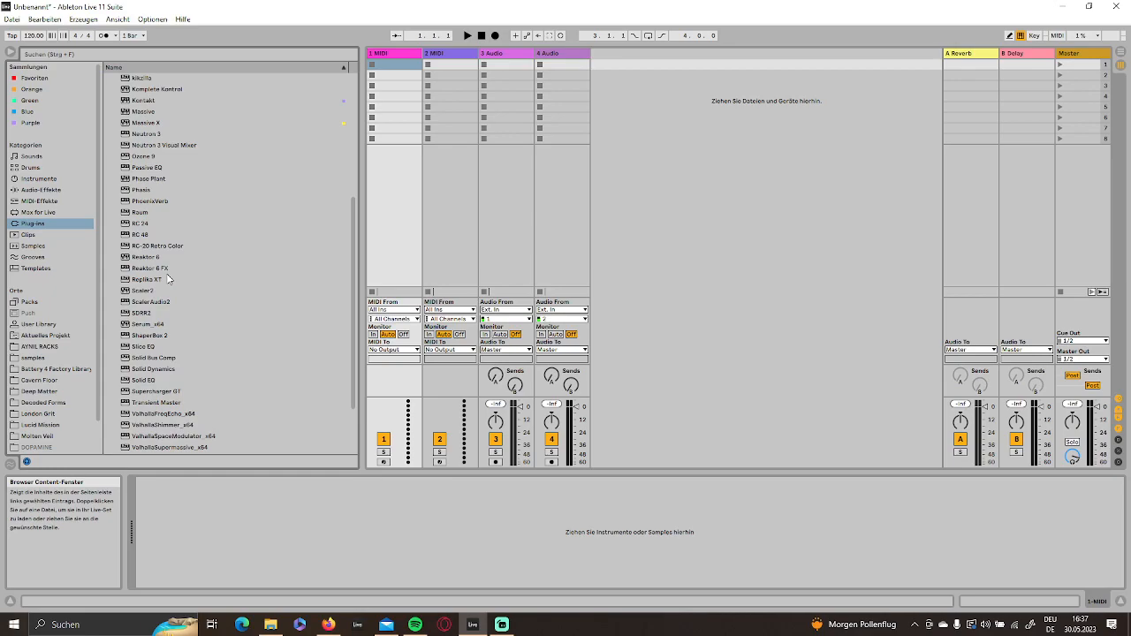
pyautogui.scroll(-3, 185, 356)
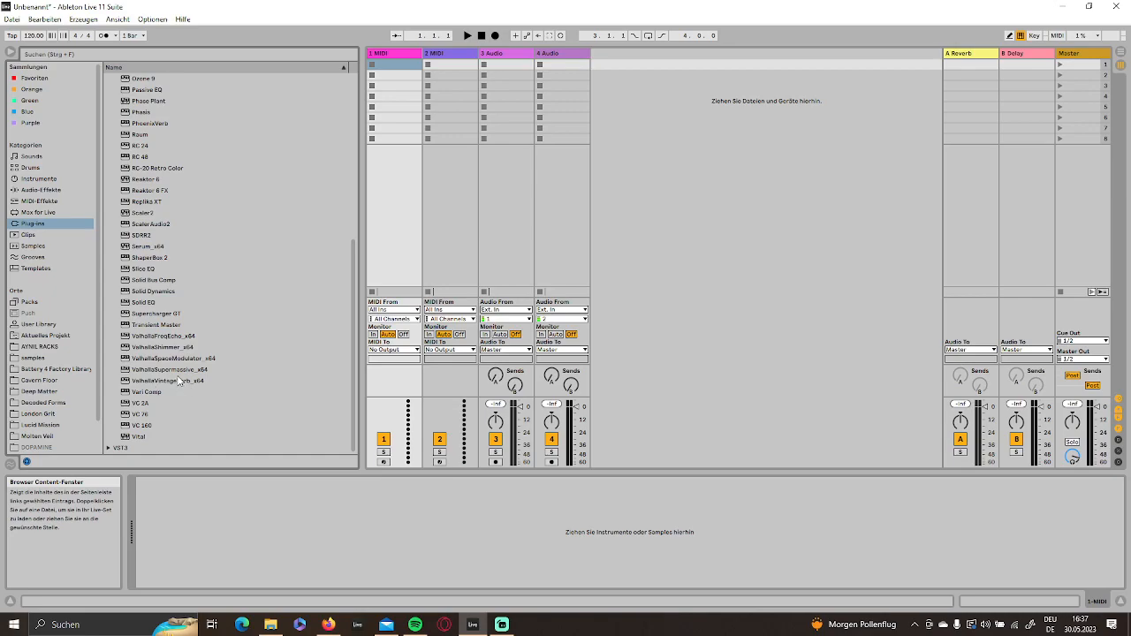
pyautogui.scroll(3, 227, 344)
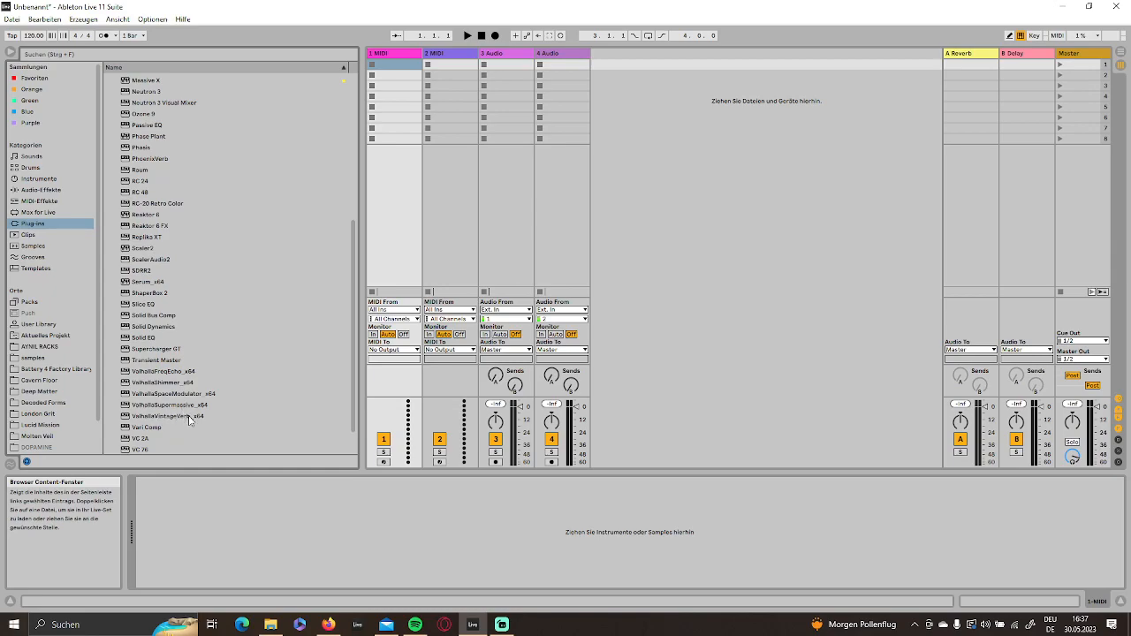
pyautogui.scroll(6, 188, 419)
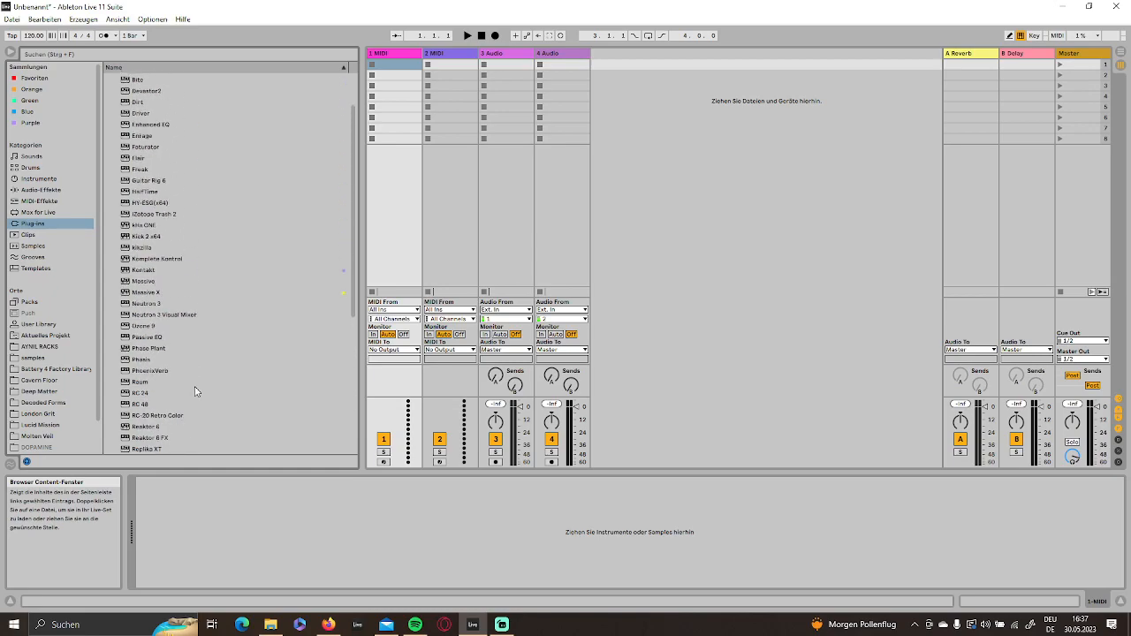
pyautogui.scroll(2, 184, 287)
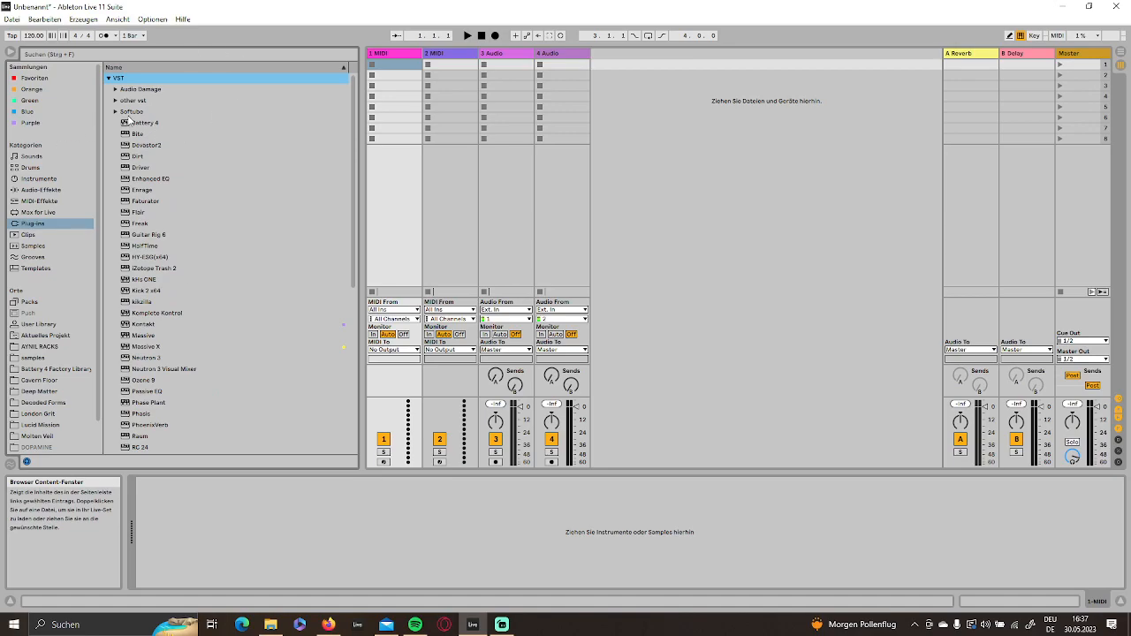
pyautogui.click(110, 80)
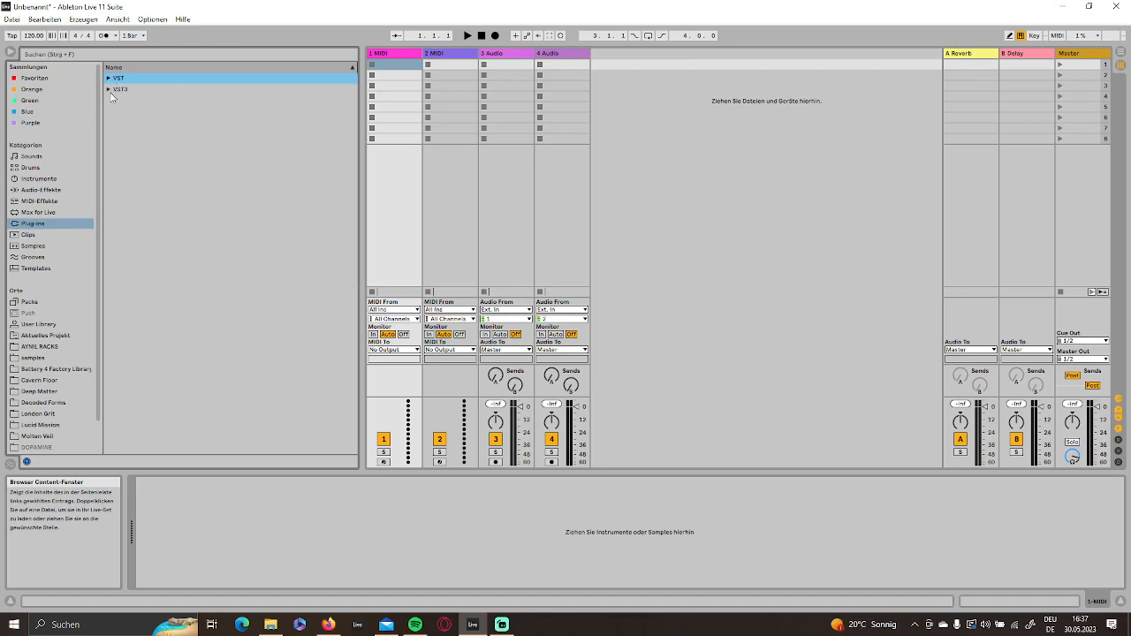
# - Show the Sounds category in the browser and set the project tempo to 140 BPM
pyautogui.click(39, 158)
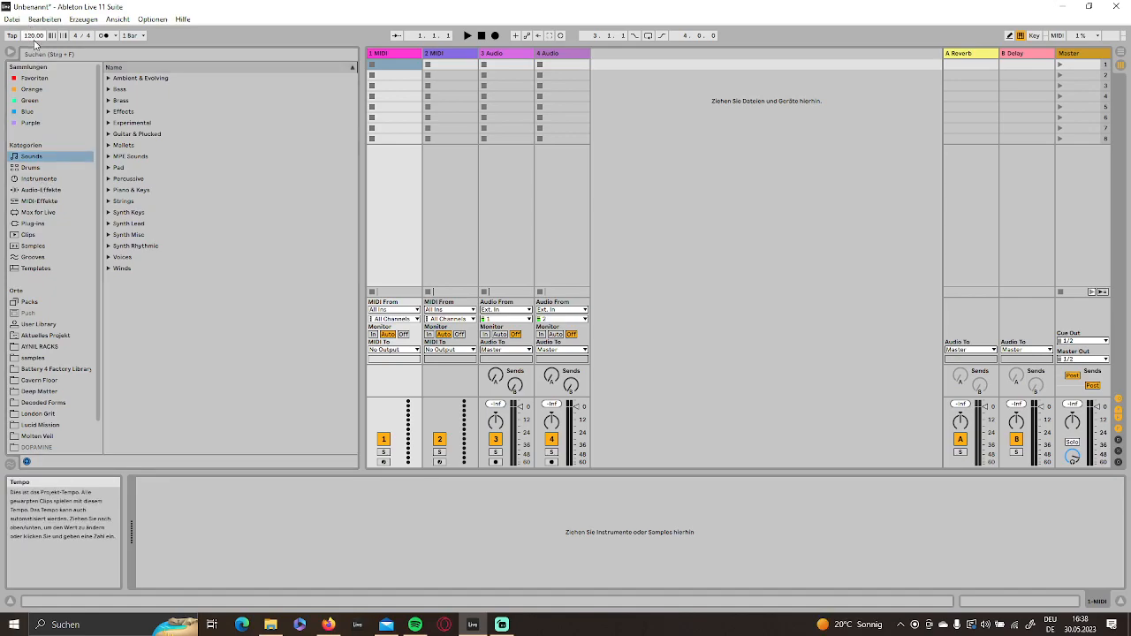
pyautogui.write('1')
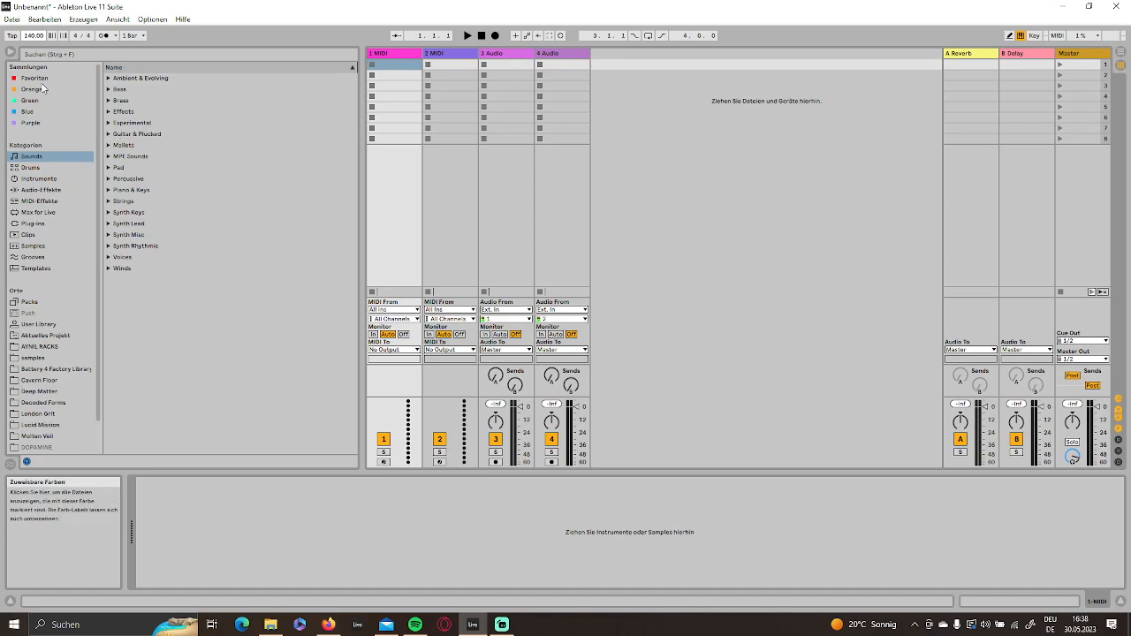
# - Look through the Drums and Samples categories, and search the samples for "909"
pyautogui.click(33, 168)
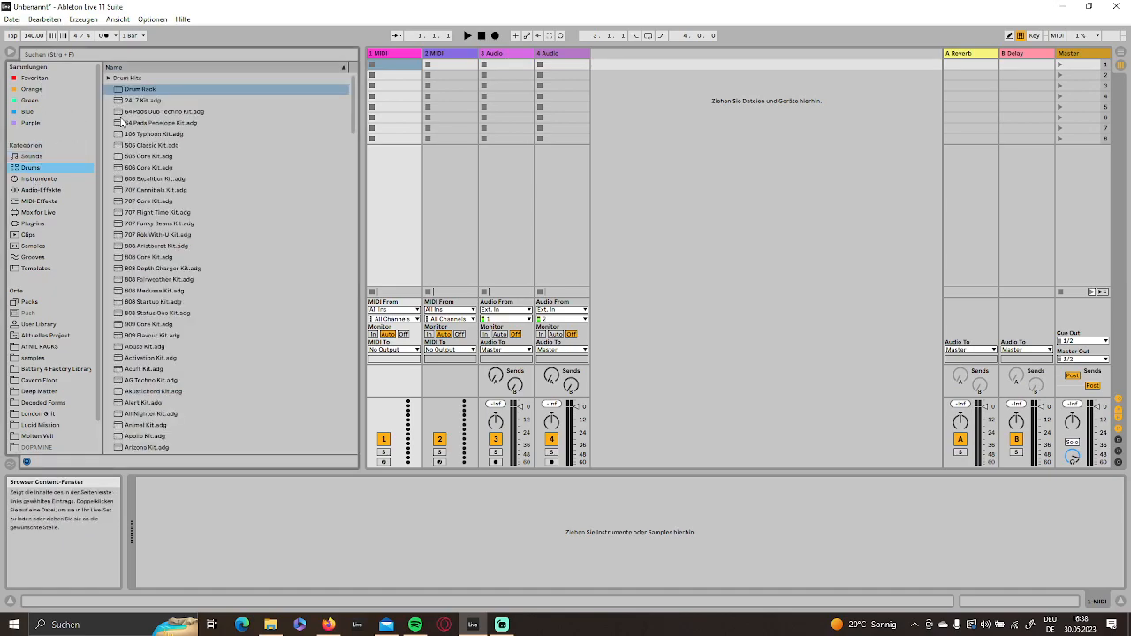
pyautogui.scroll(-3, 172, 237)
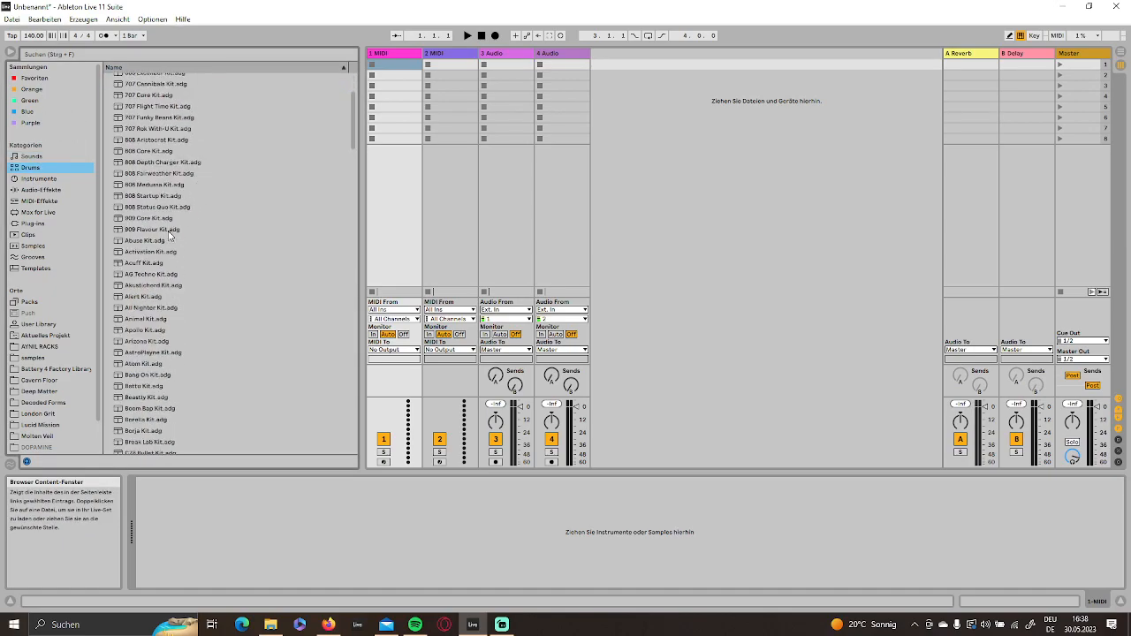
pyautogui.click(34, 246)
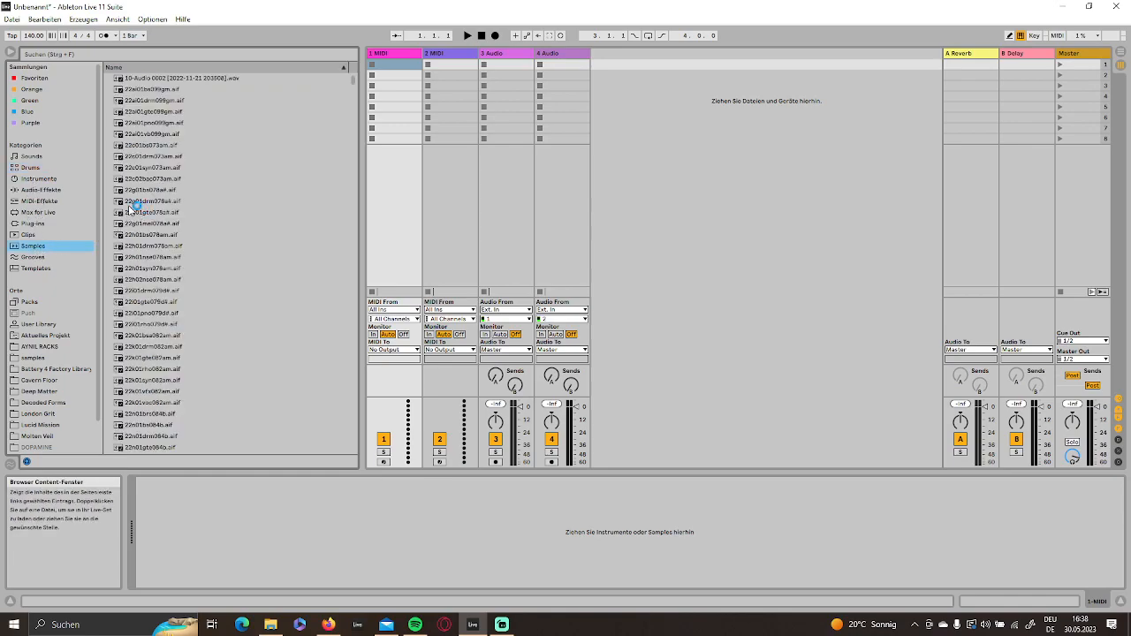
pyautogui.click(43, 158)
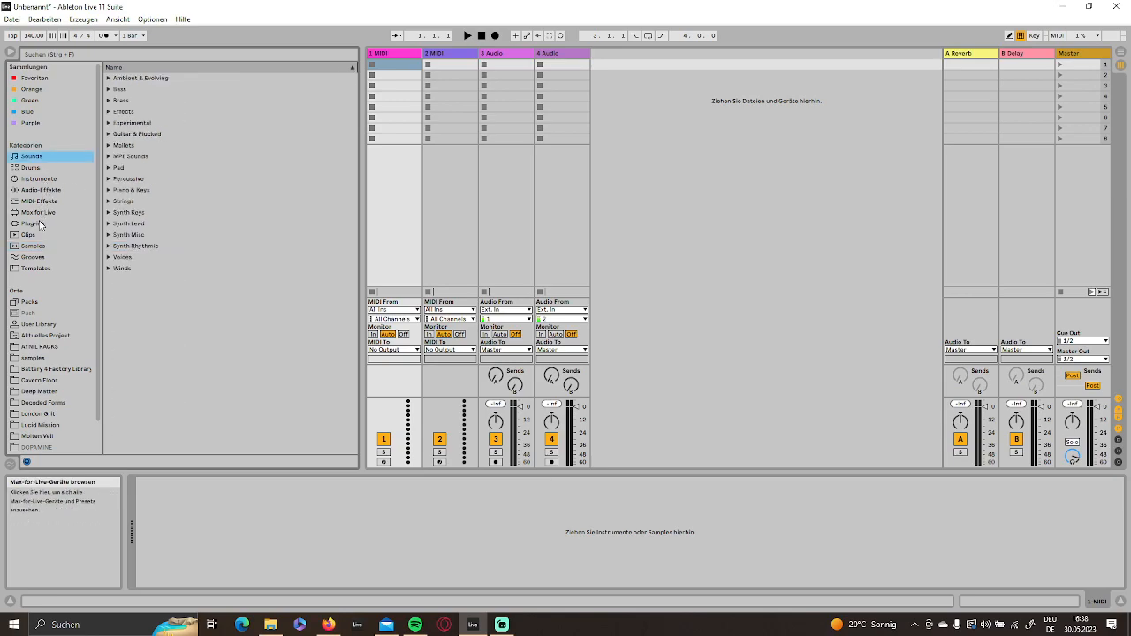
pyautogui.click(38, 246)
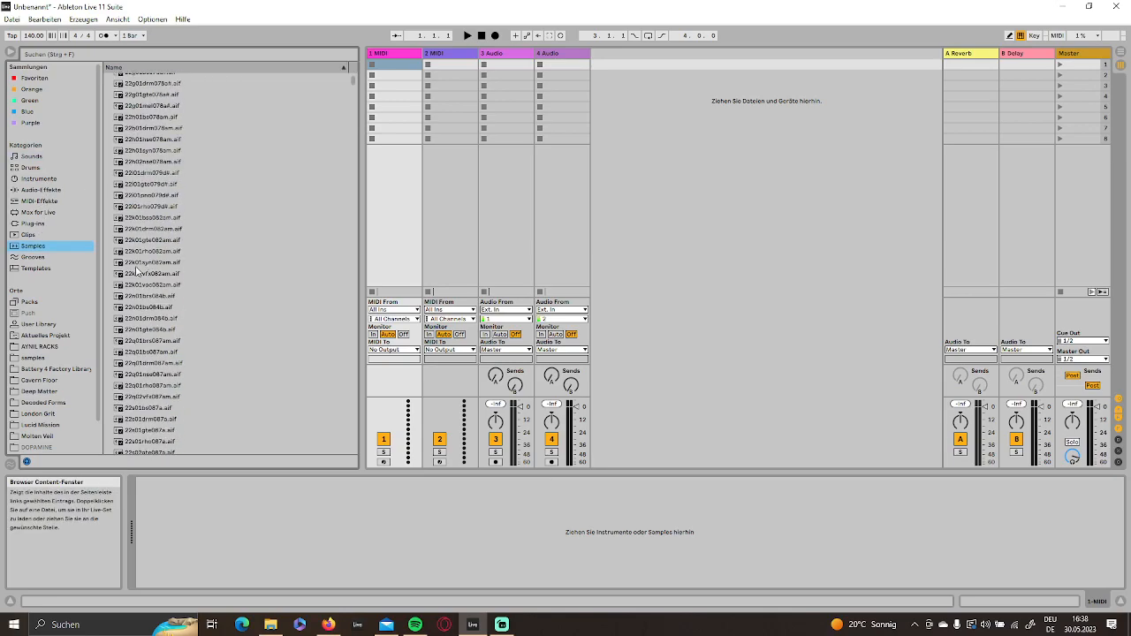
pyautogui.scroll(-15, 212, 246)
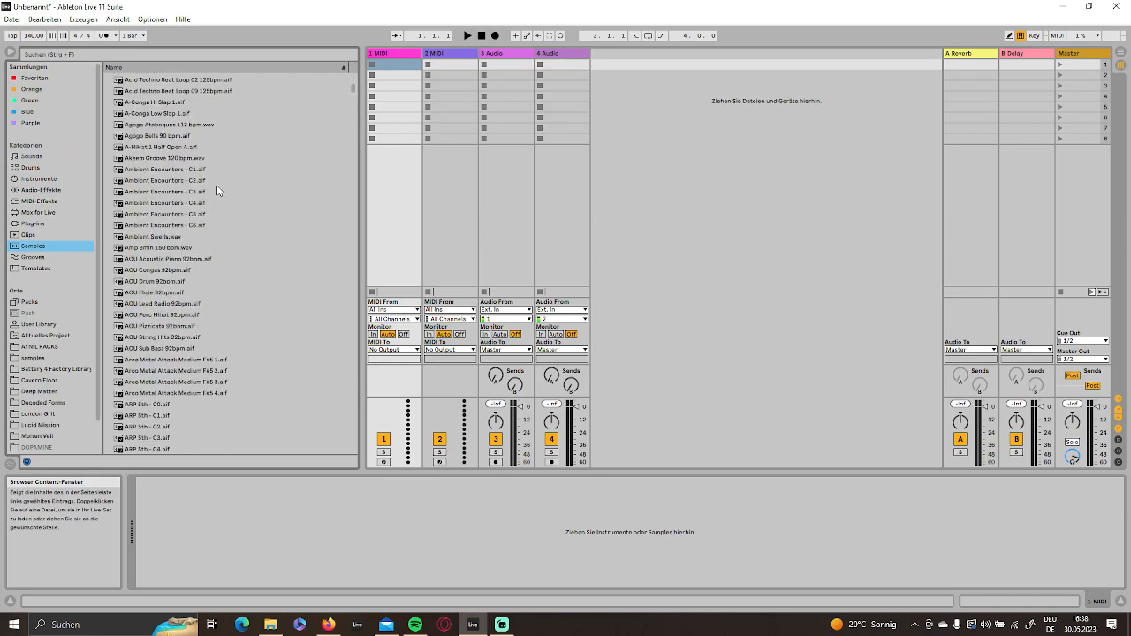
pyautogui.moveTo(357, 103); pyautogui.dragTo(345, 160)
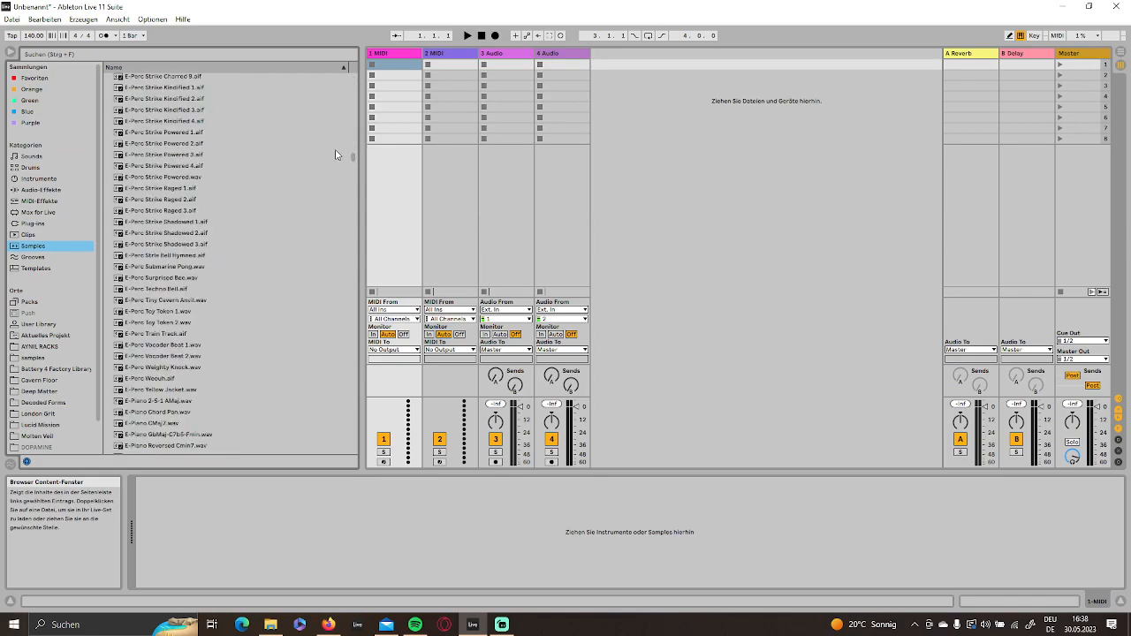
pyautogui.click(82, 55)
pyautogui.write('909')
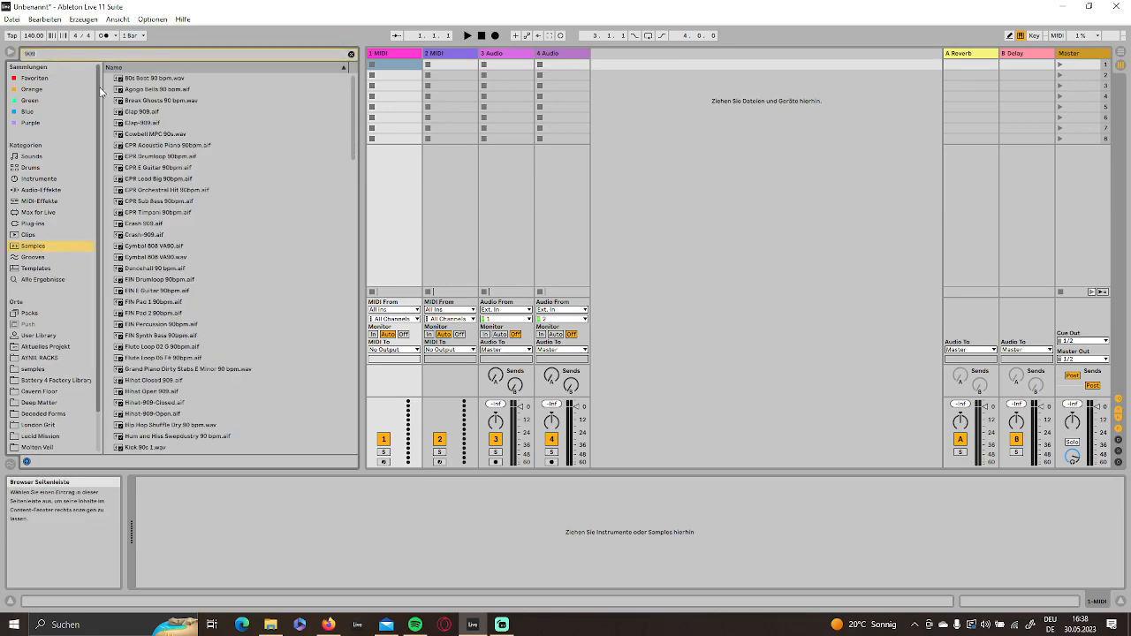
# - Audition several 909 kick samples and load Kick 909 1.aif as the instrument on the first MIDI track
pyautogui.click(171, 270)
pyautogui.click(165, 249)
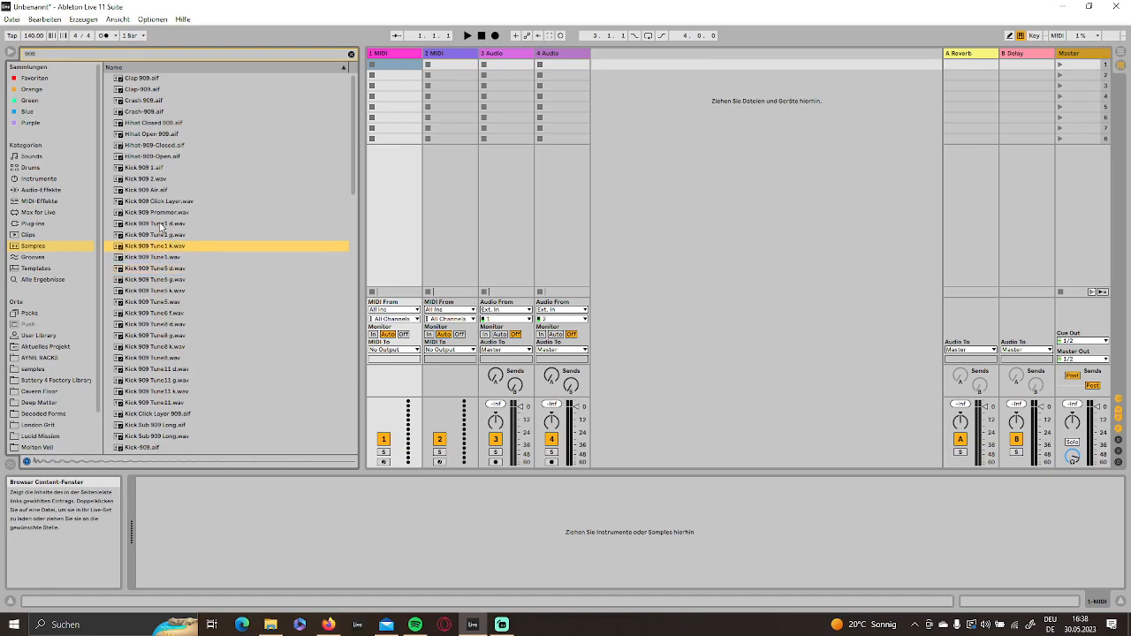
pyautogui.click(160, 168)
pyautogui.click(155, 180)
pyautogui.click(152, 191)
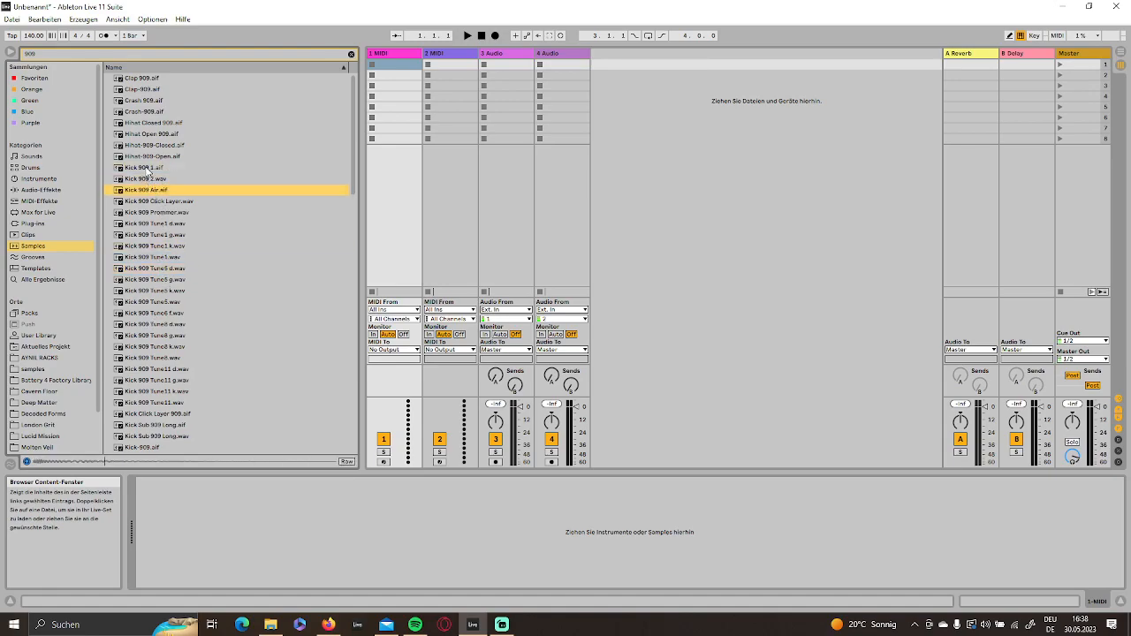
pyautogui.click(150, 168)
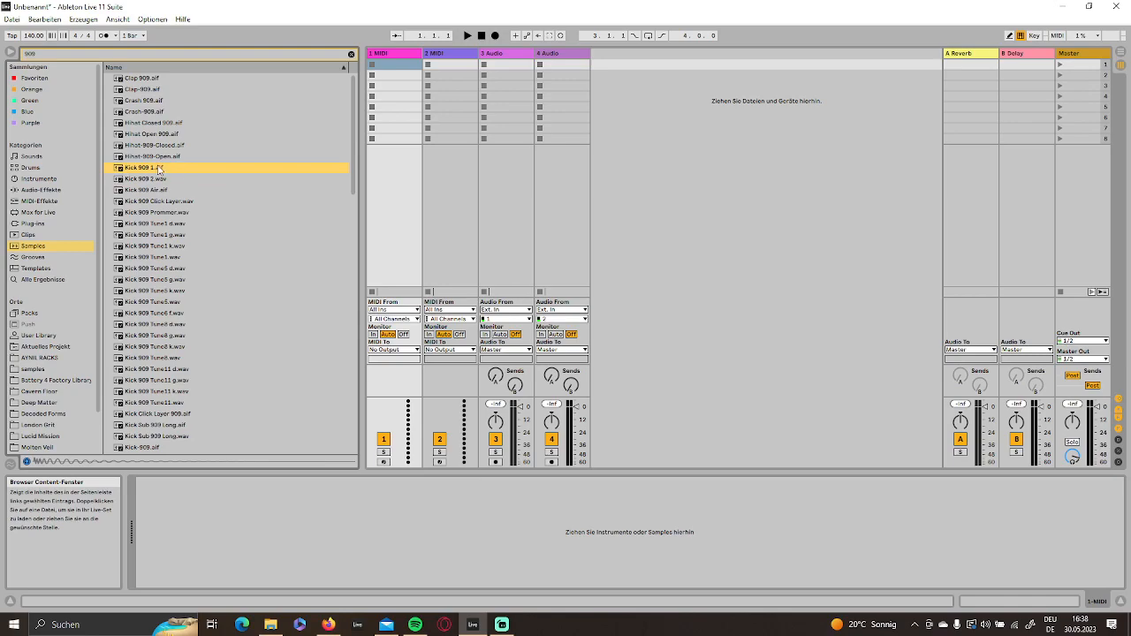
pyautogui.moveTo(152, 169); pyautogui.dragTo(363, 531)
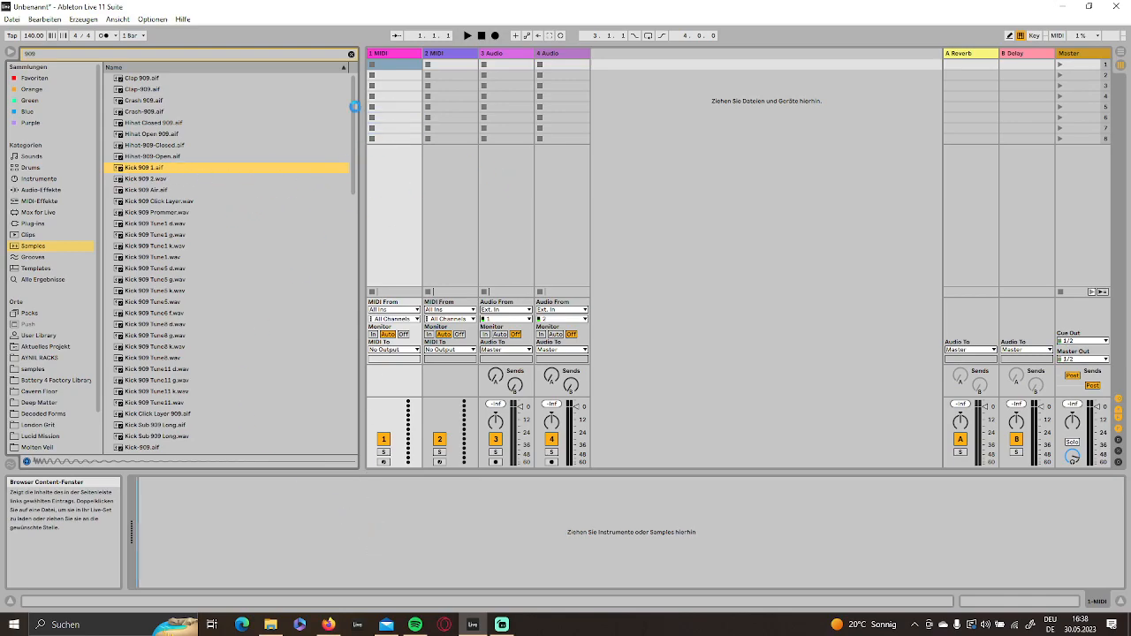
# - Create a one-bar MIDI clip in the kick track's first slot and fill it with four quarter-note C3 hits
pyautogui.doubleClick(395, 66)
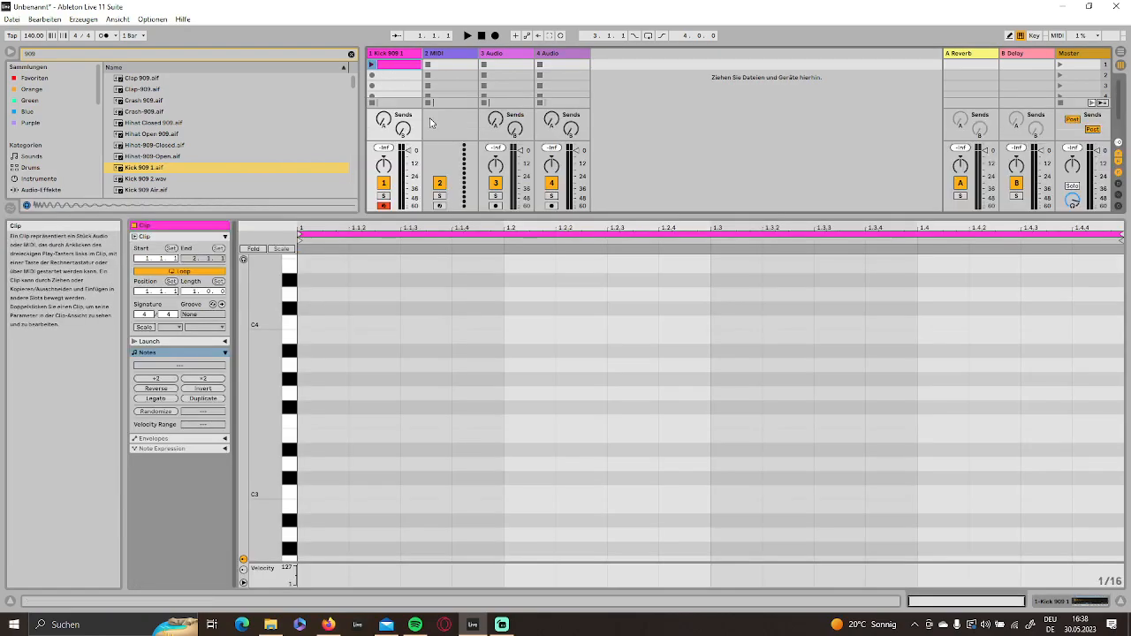
pyautogui.doubleClick(305, 495)
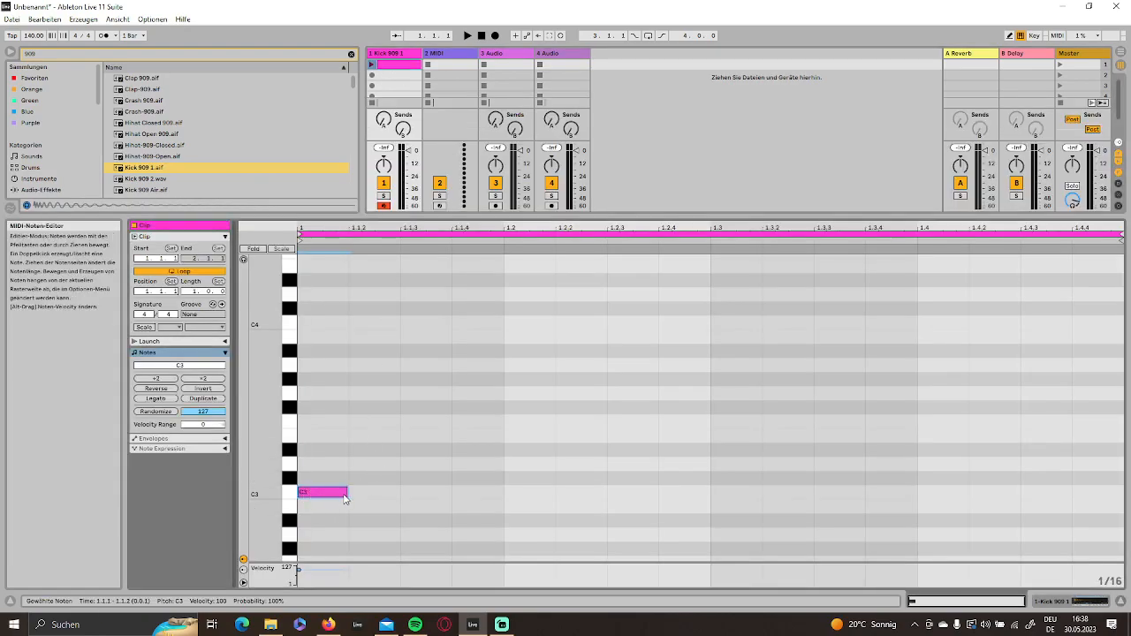
pyautogui.moveTo(346, 498); pyautogui.dragTo(495, 502)
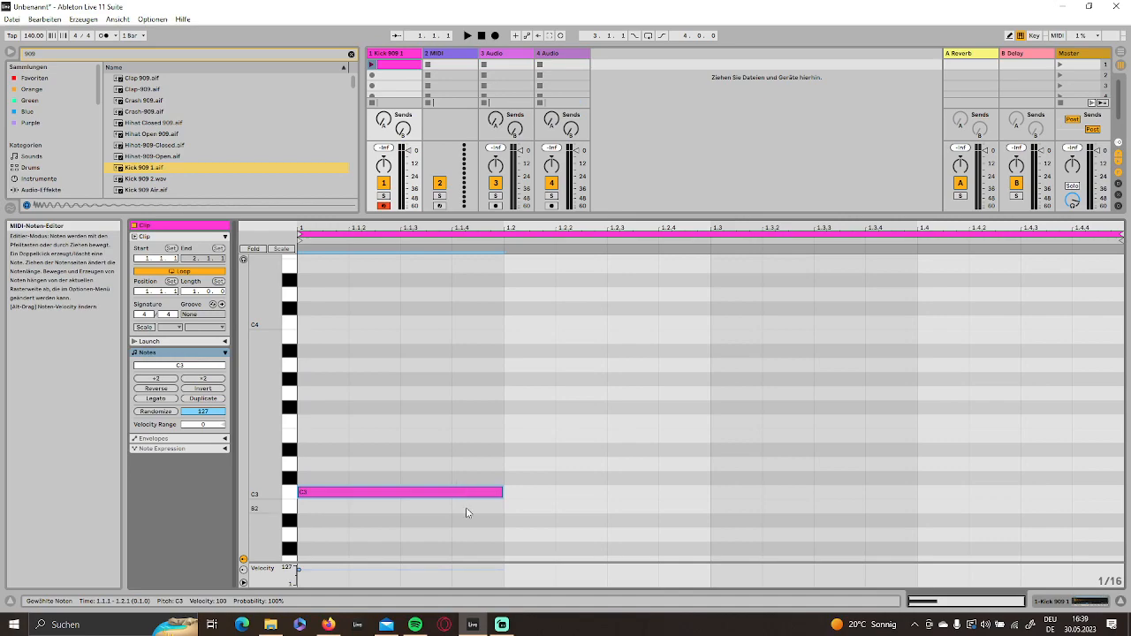
pyautogui.hotkey('ctrl', 'd')
pyautogui.hotkey('ctrl', 'd')
pyautogui.hotkey('ctrl', 'd')
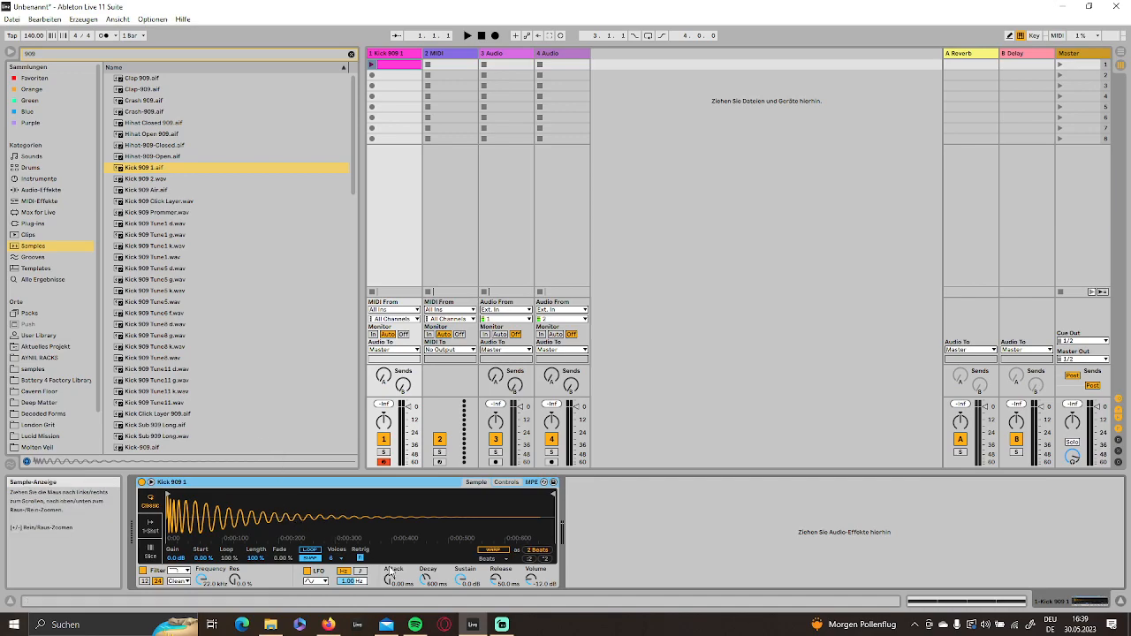
# - Lower the kick's filter frequency to 3.91 kHz and its track volume to -7.0 dB
pyautogui.moveTo(198, 583); pyautogui.dragTo(200, 570)
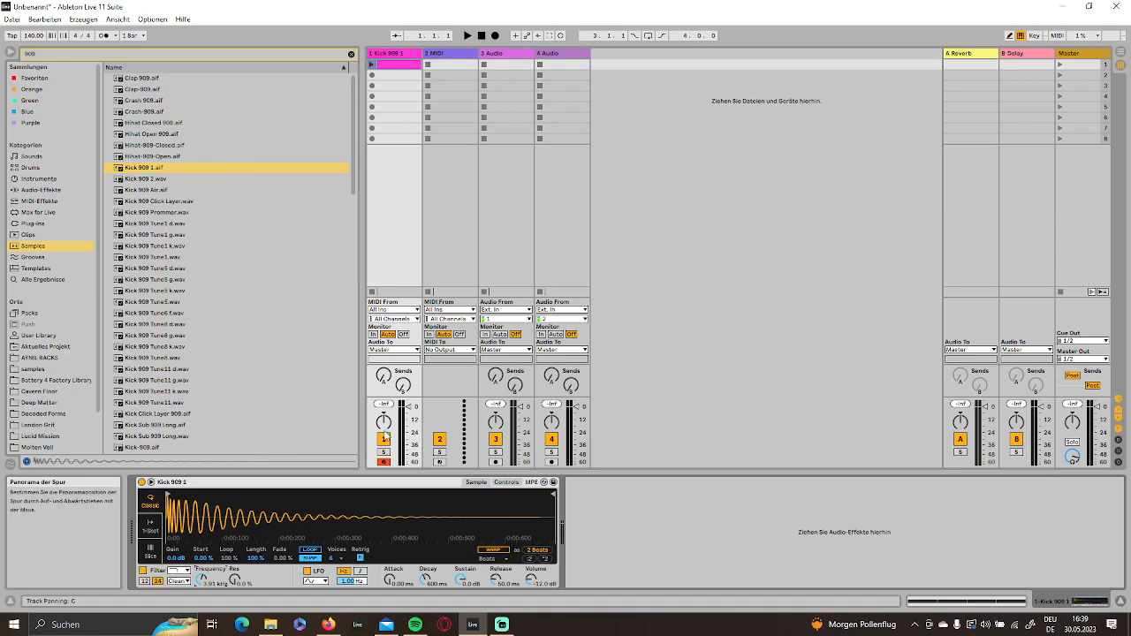
pyautogui.moveTo(408, 413); pyautogui.dragTo(408, 415)
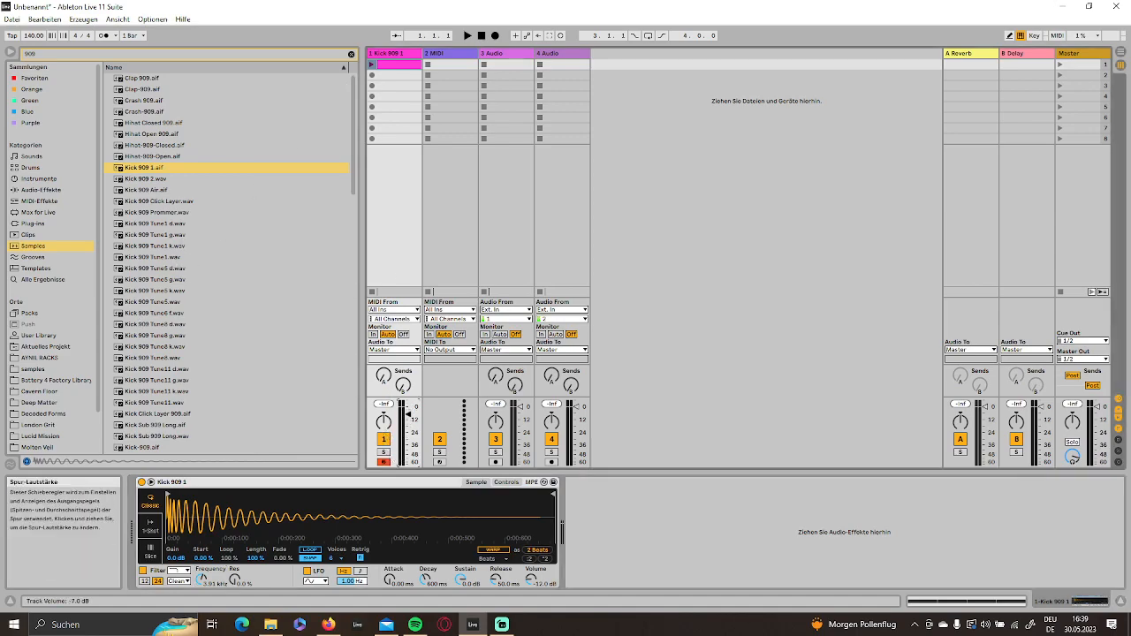
# - Open the samples folder under the browser's places and clear the 909 search
pyautogui.click(47, 371)
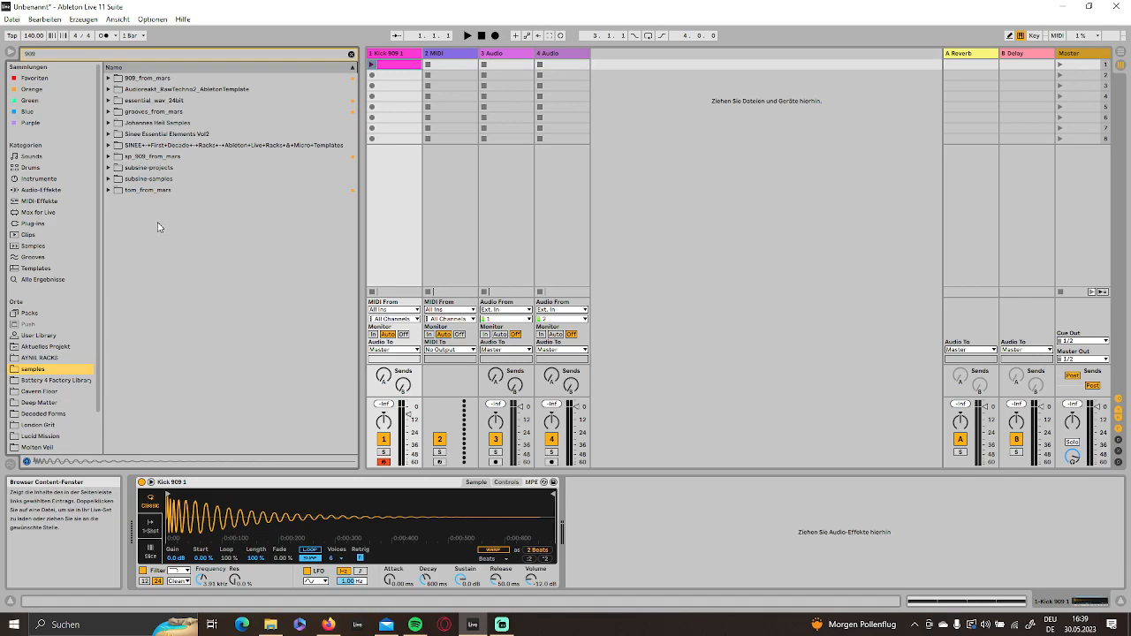
pyautogui.click(351, 54)
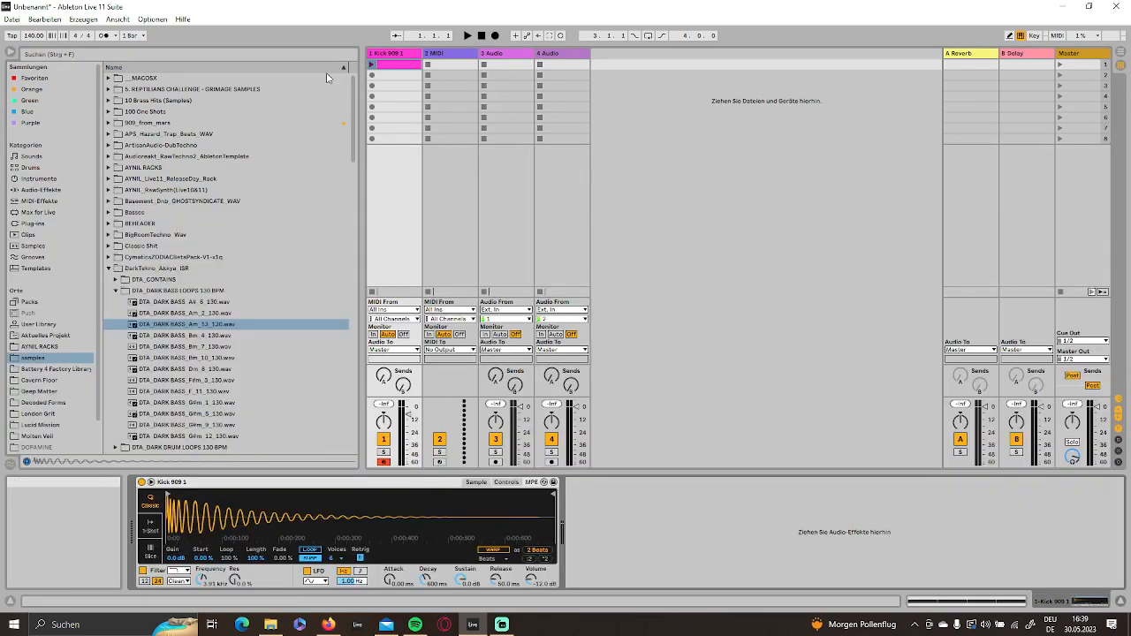
# - Play the kick clip, lowering its filter frequency to 1.98 kHz and the track volume to -11.3 dB, and stop playback
pyautogui.click(372, 66)
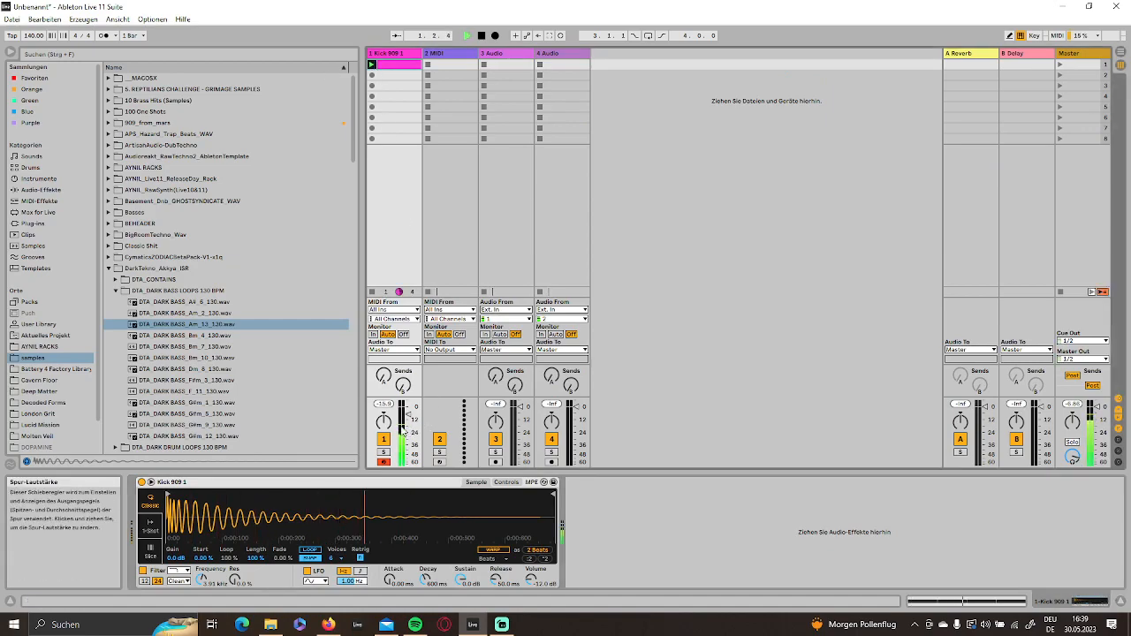
pyautogui.press('space')
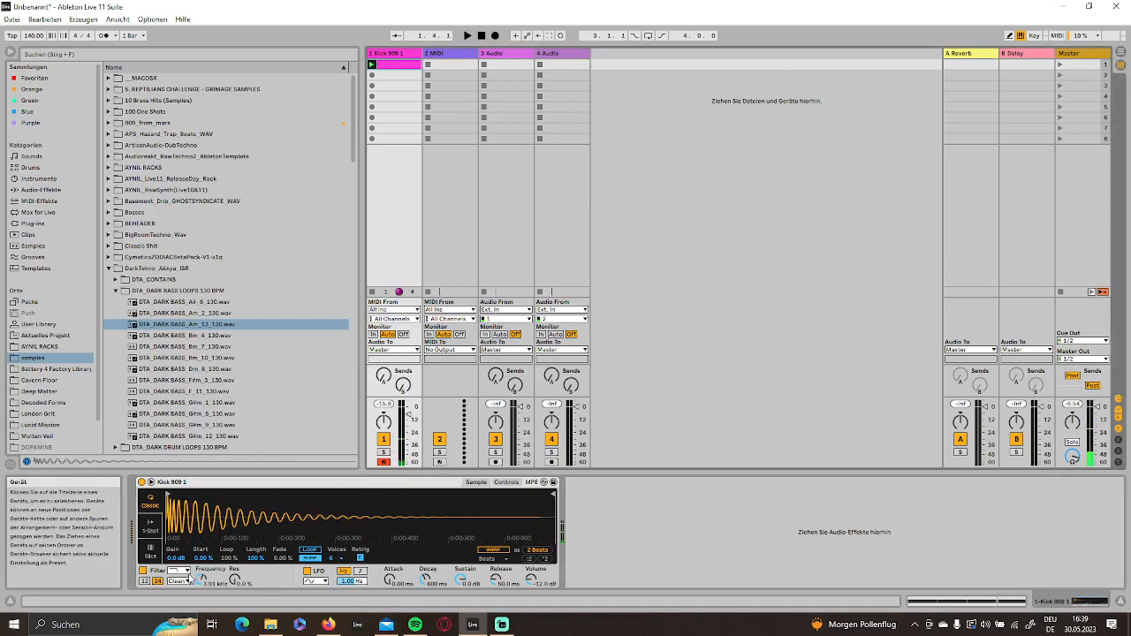
pyautogui.moveTo(201, 586); pyautogui.dragTo(201, 579)
pyautogui.press('space')
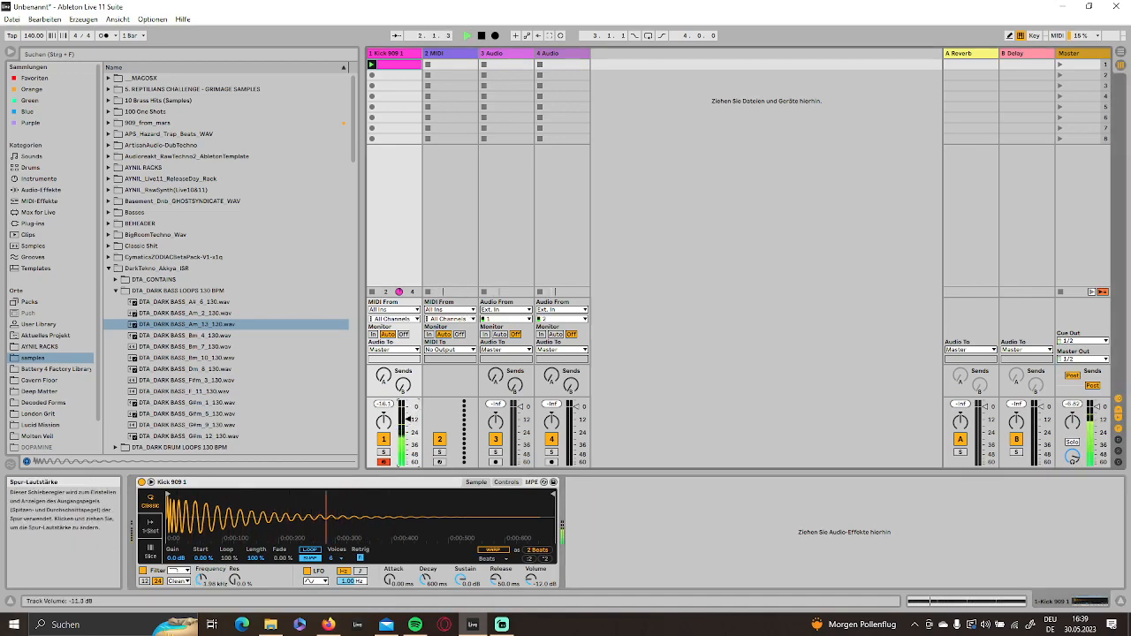
pyautogui.press('space')
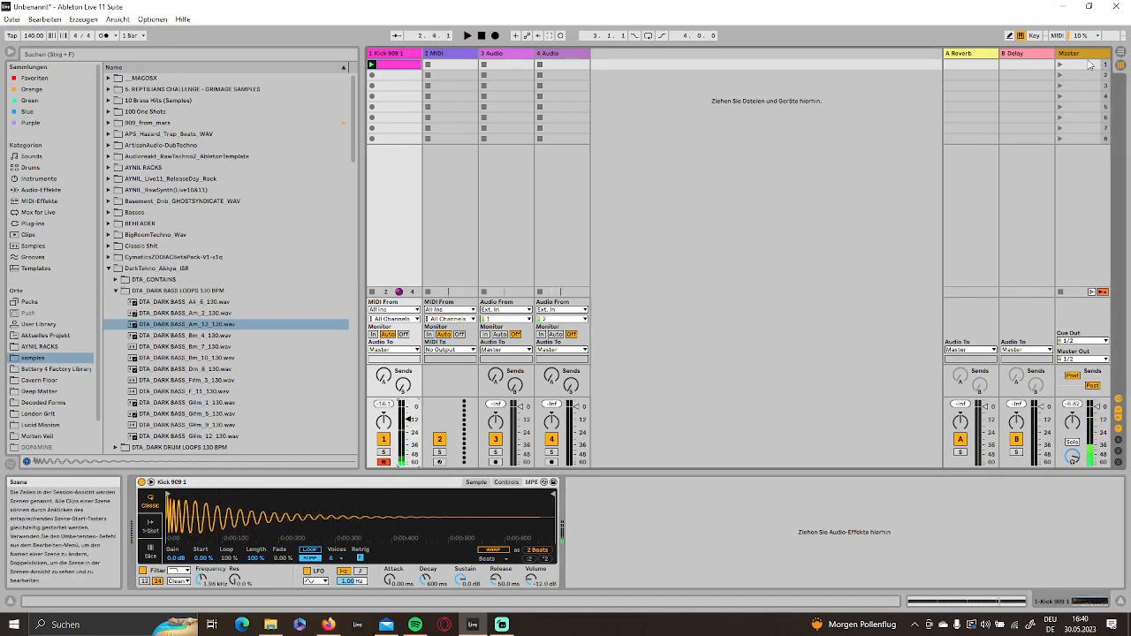
# - Examine the master track's Space 92 Template - Techno Master chain by unfolding its devices from EQ Three onward, then collapse them again
pyautogui.click(1084, 54)
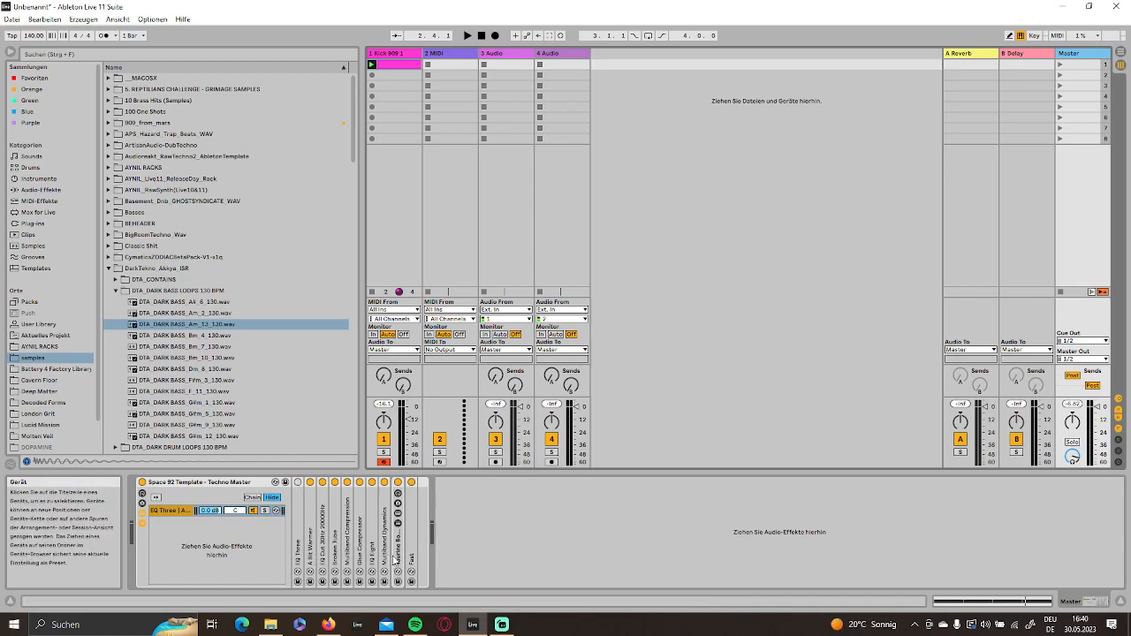
pyautogui.doubleClick(298, 546)
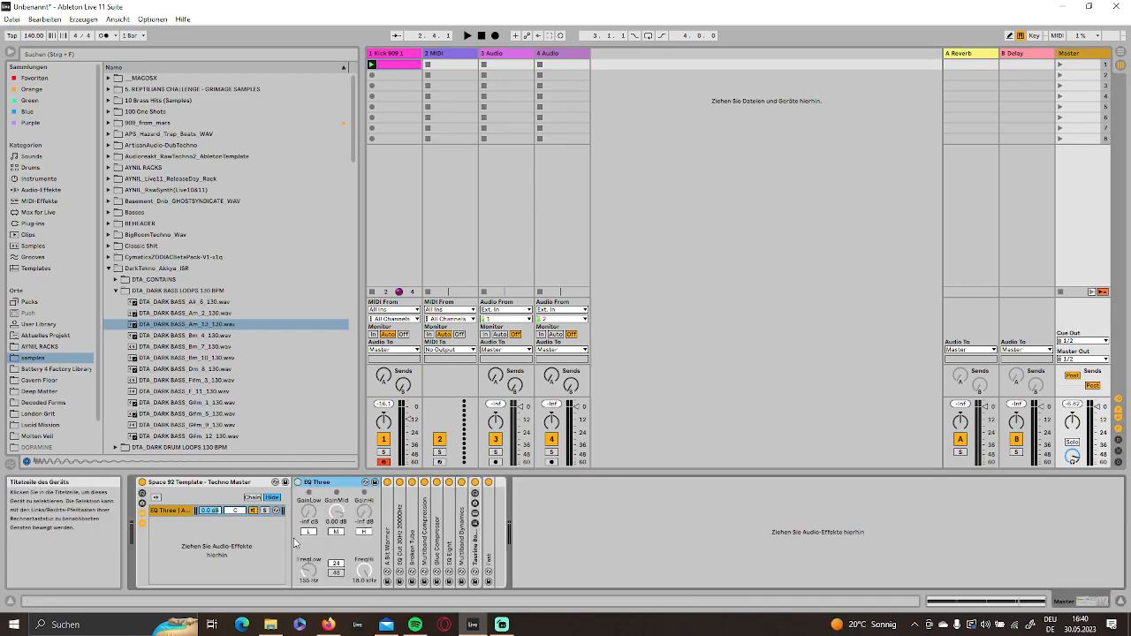
pyautogui.doubleClick(390, 535)
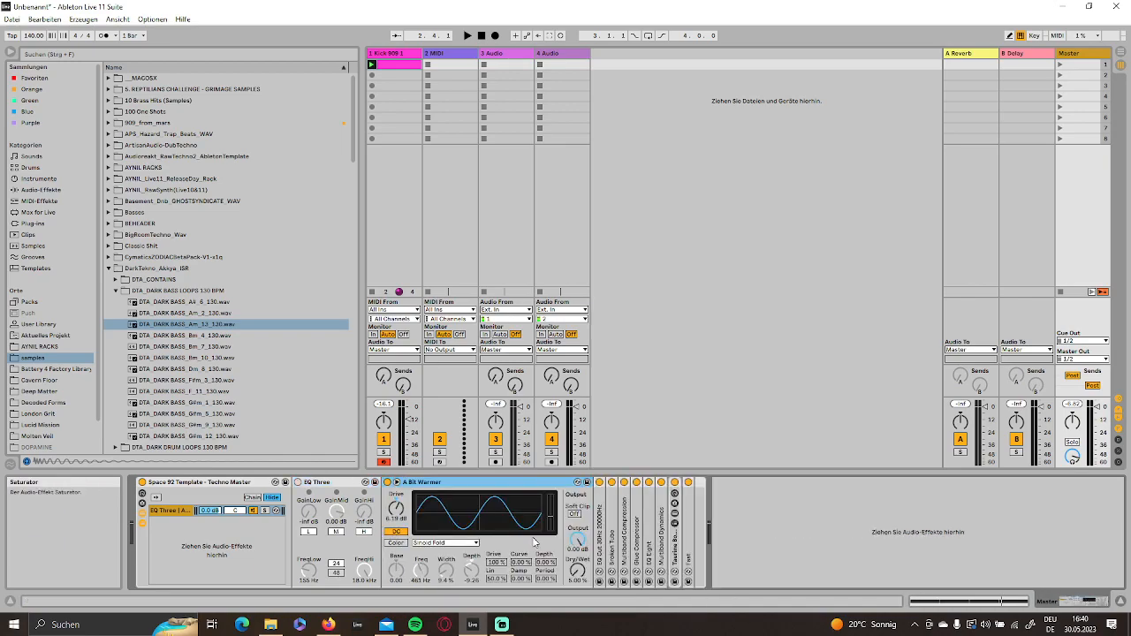
pyautogui.doubleClick(599, 543)
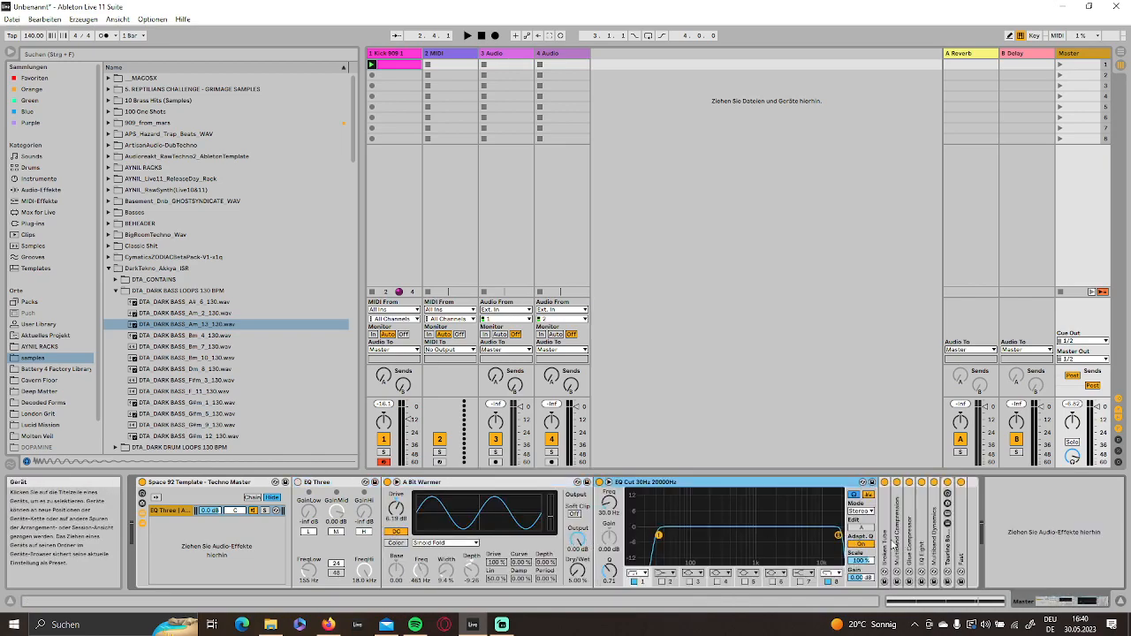
pyautogui.doubleClick(894, 545)
pyautogui.doubleClick(1007, 545)
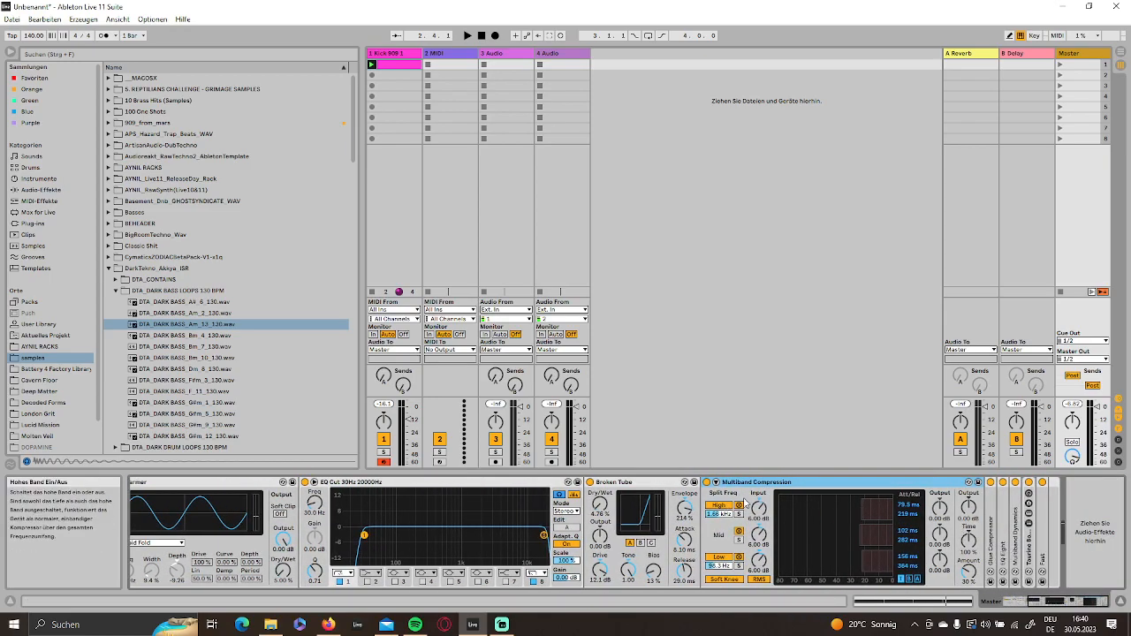
pyautogui.doubleClick(758, 483)
pyautogui.doubleClick(636, 482)
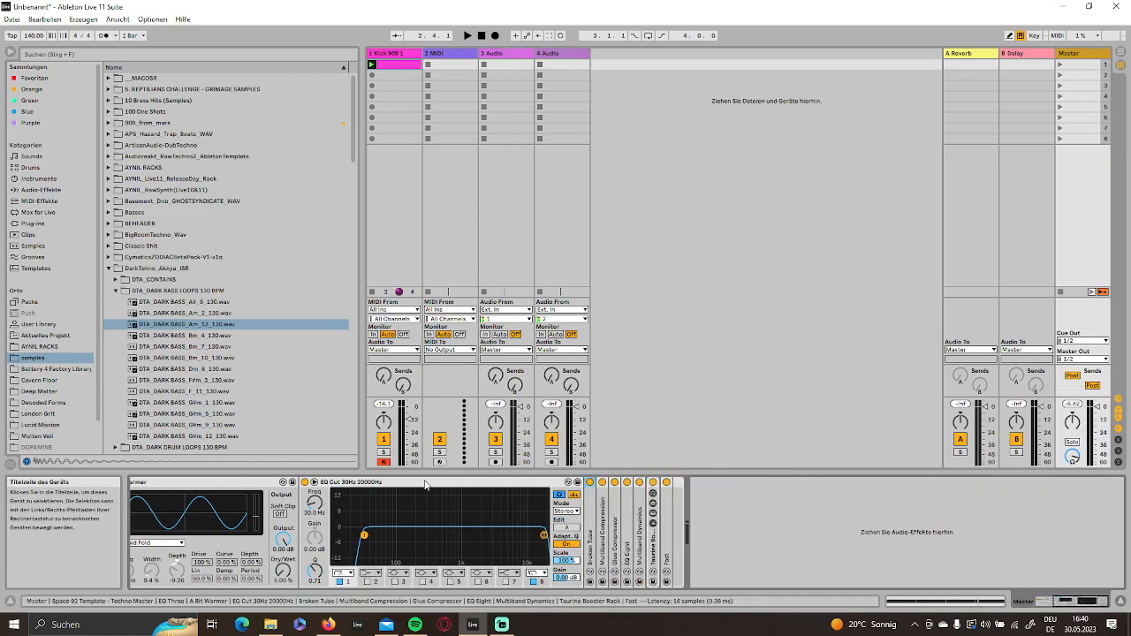
pyautogui.doubleClick(416, 482)
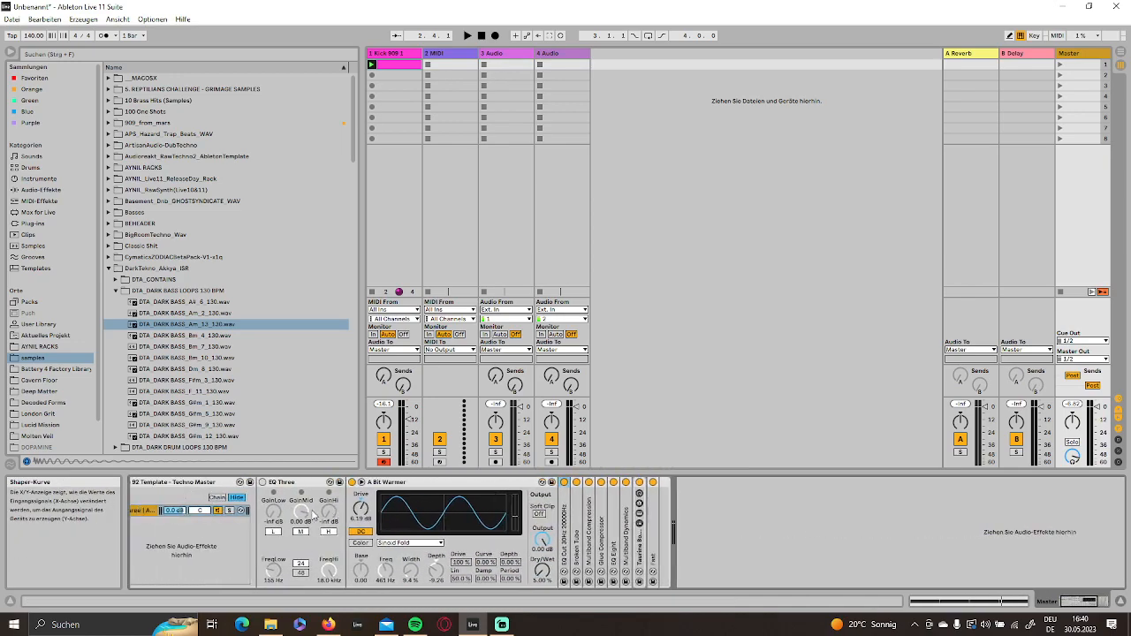
pyautogui.doubleClick(417, 484)
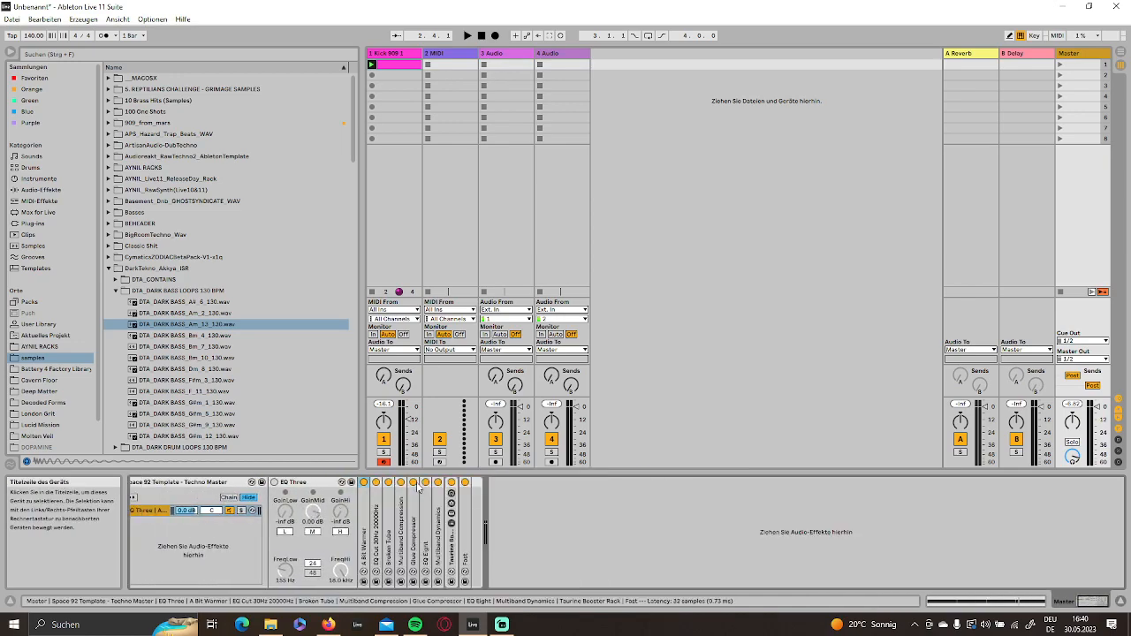
pyautogui.doubleClick(328, 484)
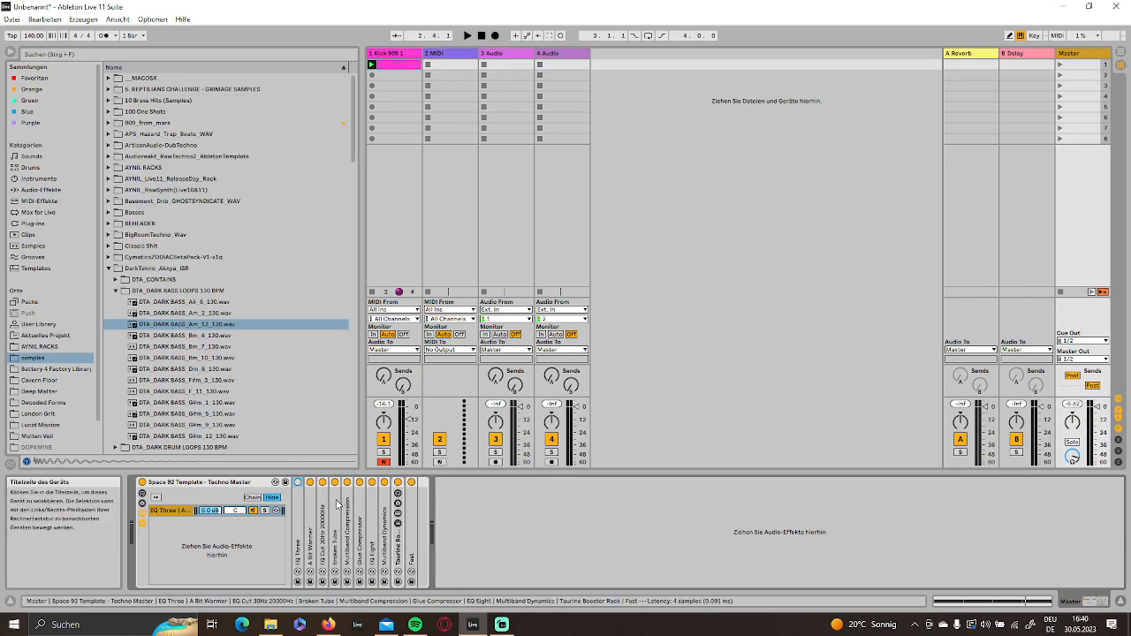
# - Put the Kick 909 1 track into a new track group
pyautogui.click(392, 54)
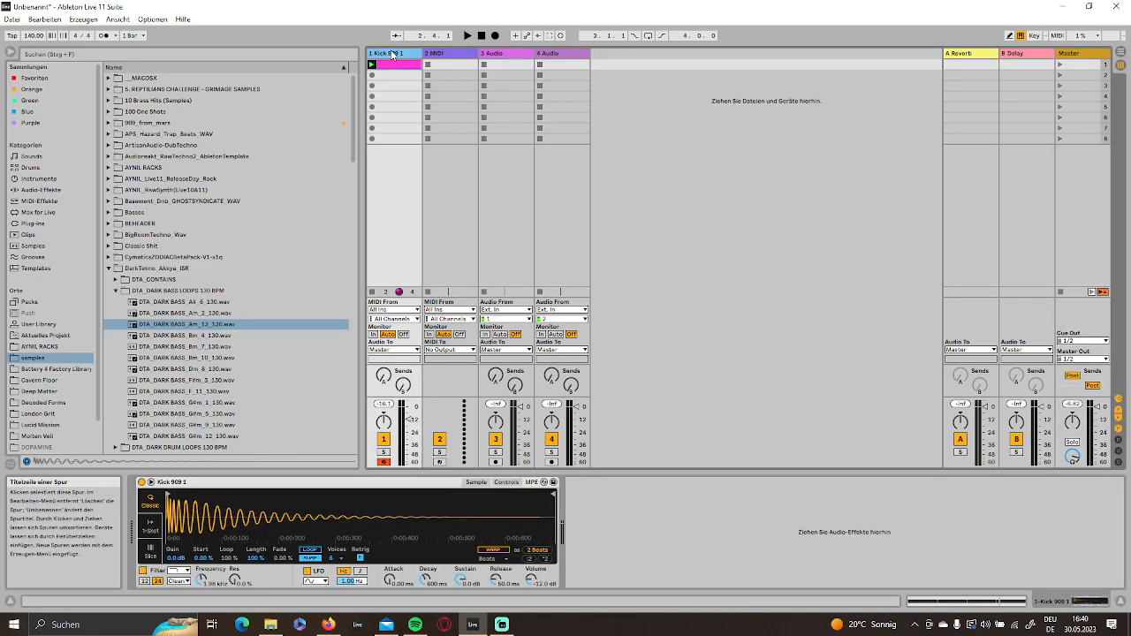
pyautogui.hotkey('ctrl', 'g')
pyautogui.click(446, 57)
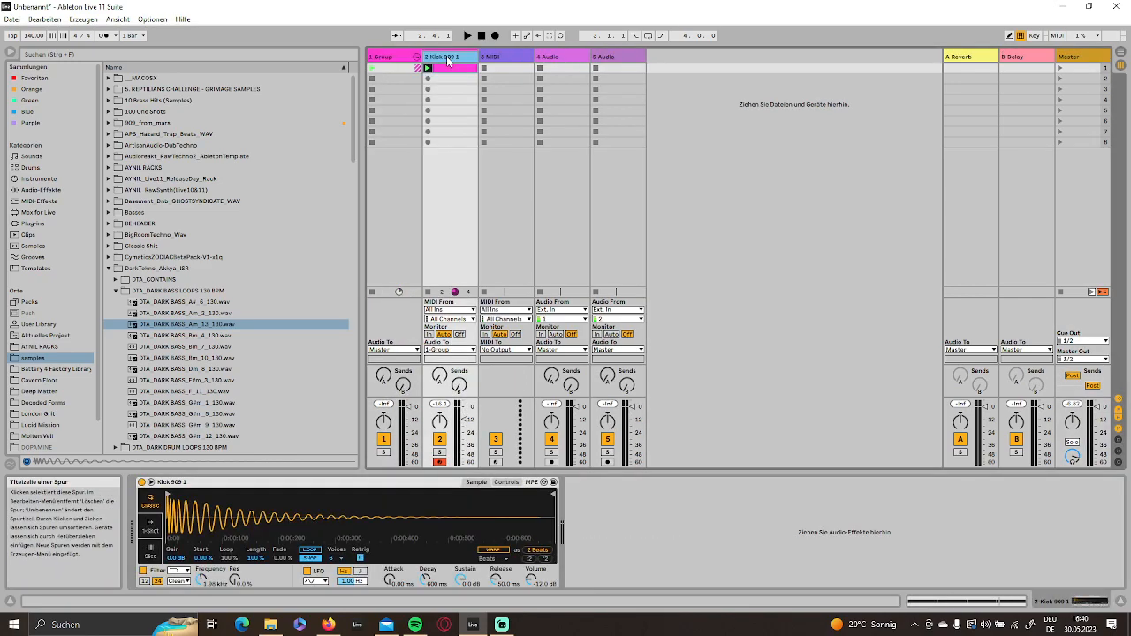
pyautogui.click(385, 56)
pyautogui.click(434, 69)
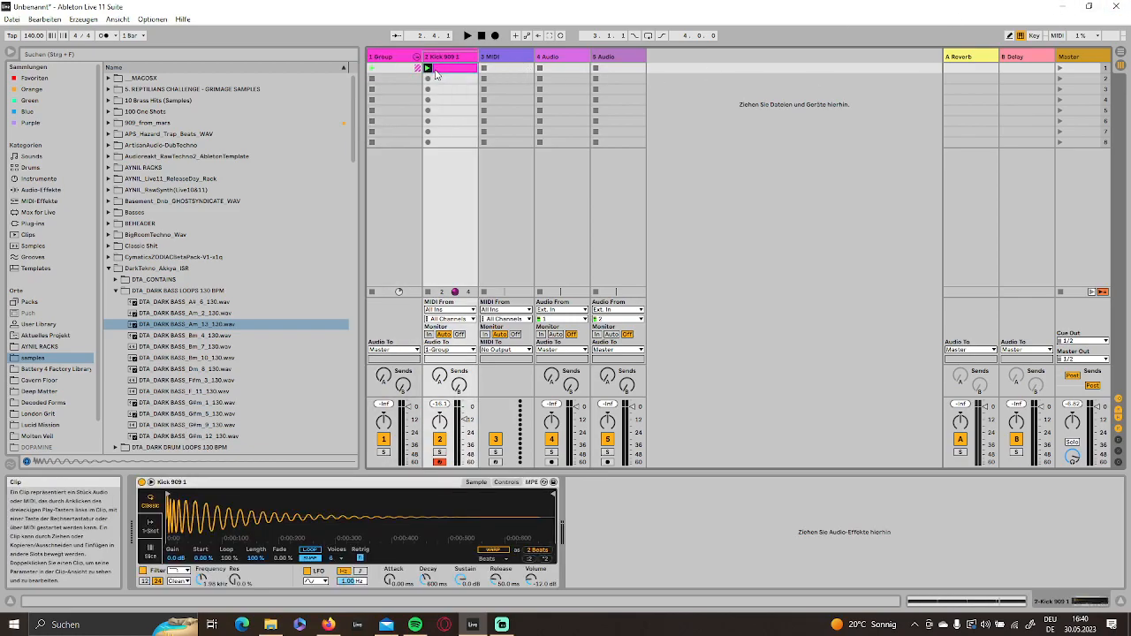
# - Switch to the arrangement and set the loop range to the first four bars
pyautogui.press('Tab')
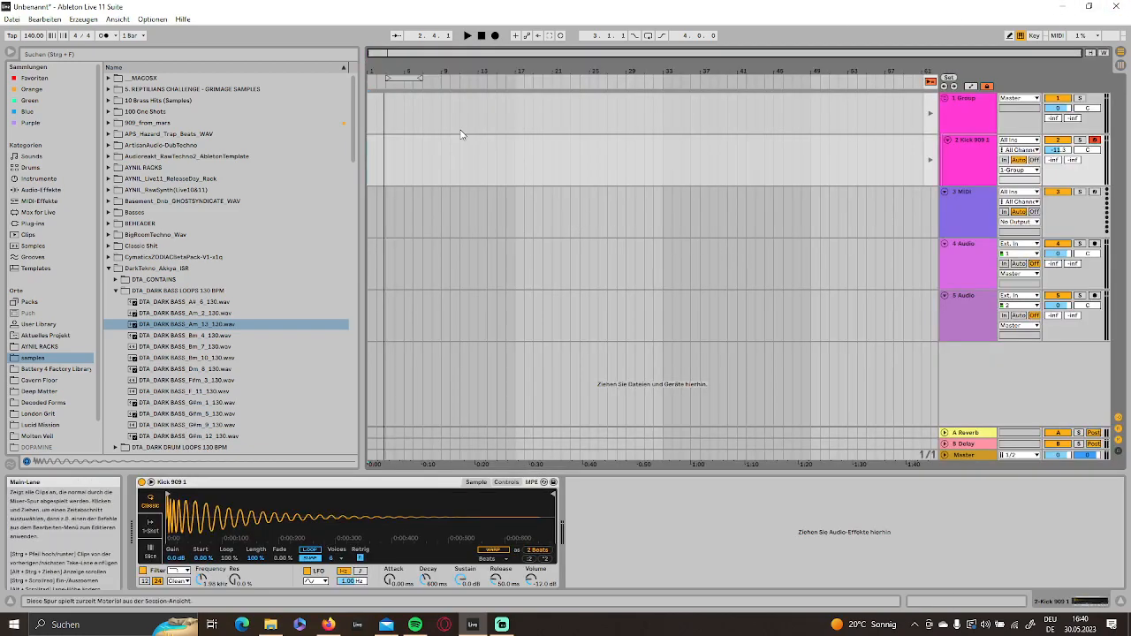
pyautogui.moveTo(404, 78); pyautogui.dragTo(394, 144)
pyautogui.moveTo(618, 80)
pyautogui.mouseDown()
pyautogui.moveTo(677, 79)
pyautogui.moveTo(616, 79)
pyautogui.mouseUp()
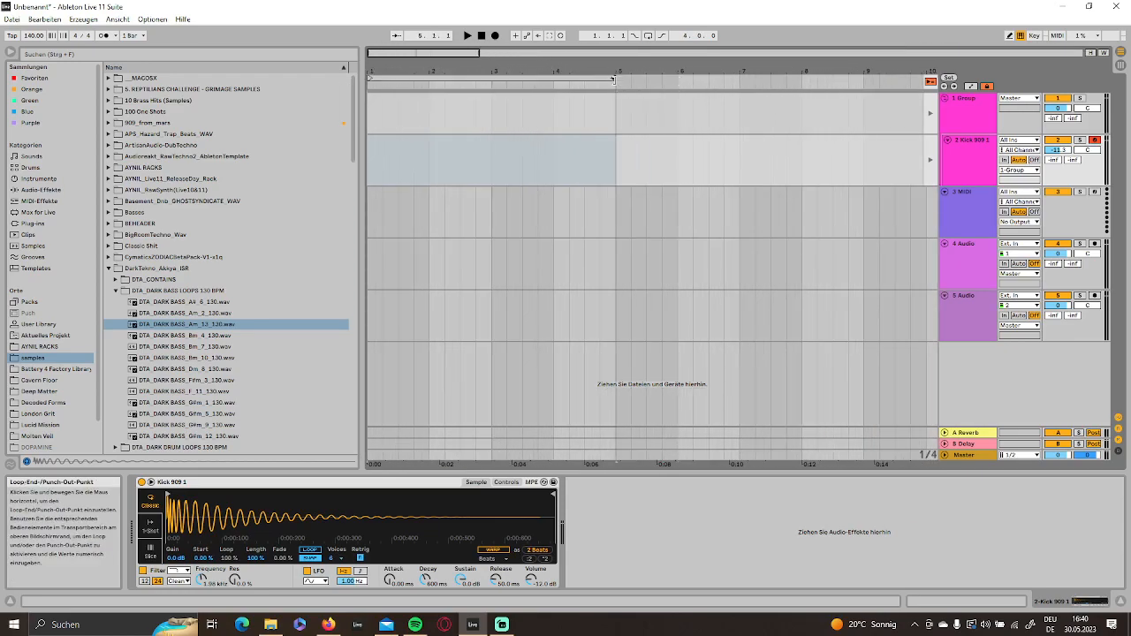
# - Change the interface colour theme to Dark in the preferences
pyautogui.click(152, 19)
pyautogui.click(182, 381)
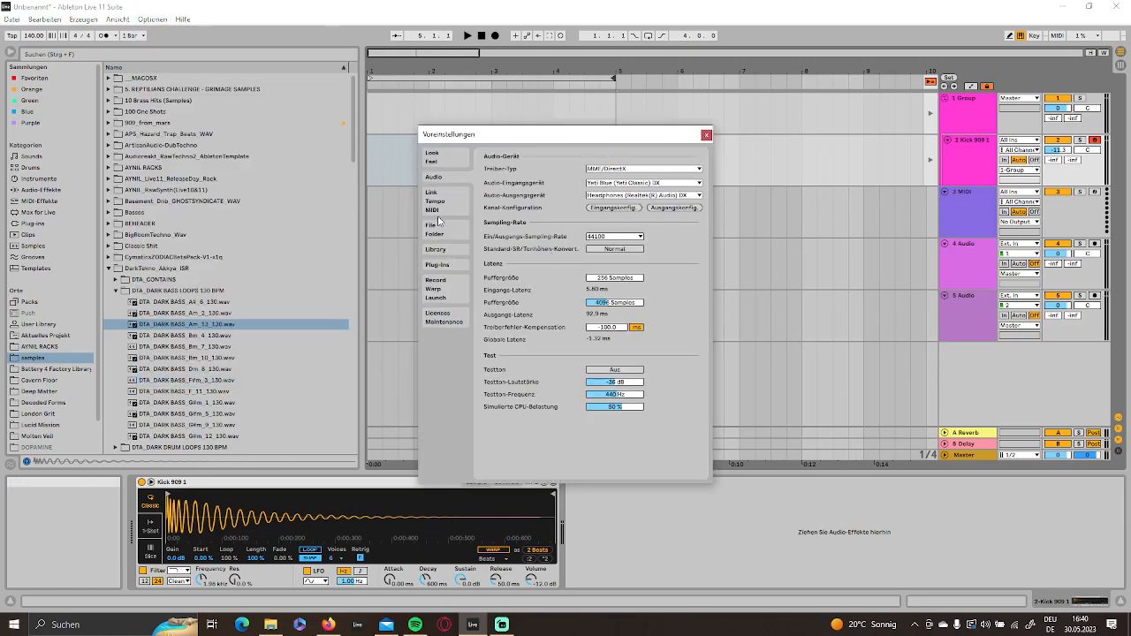
pyautogui.click(434, 164)
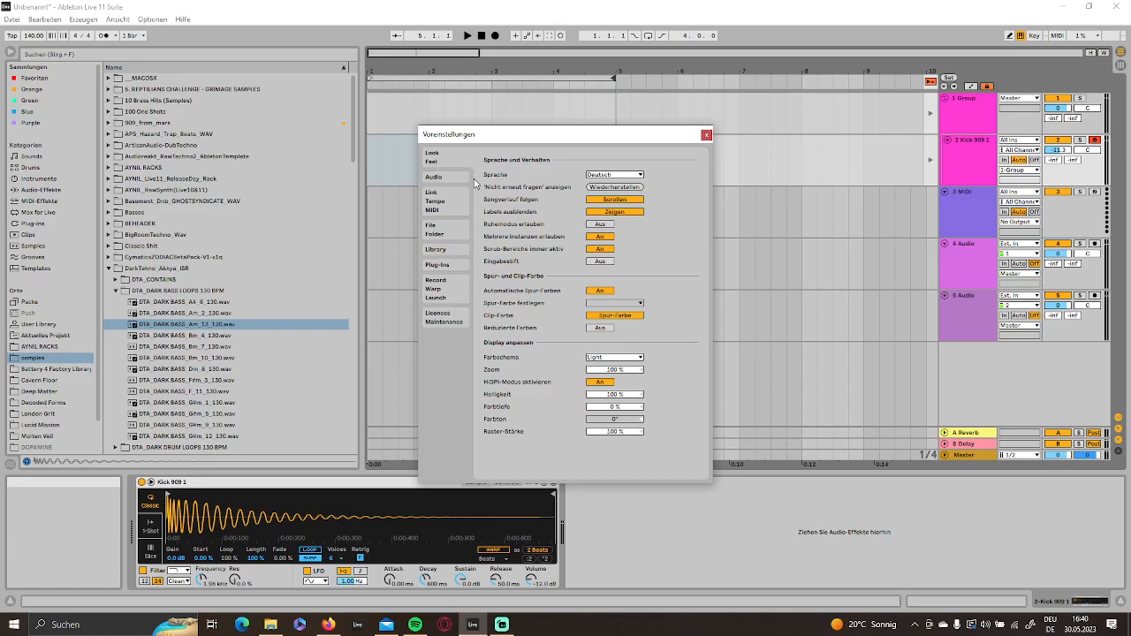
pyautogui.click(617, 358)
pyautogui.click(613, 385)
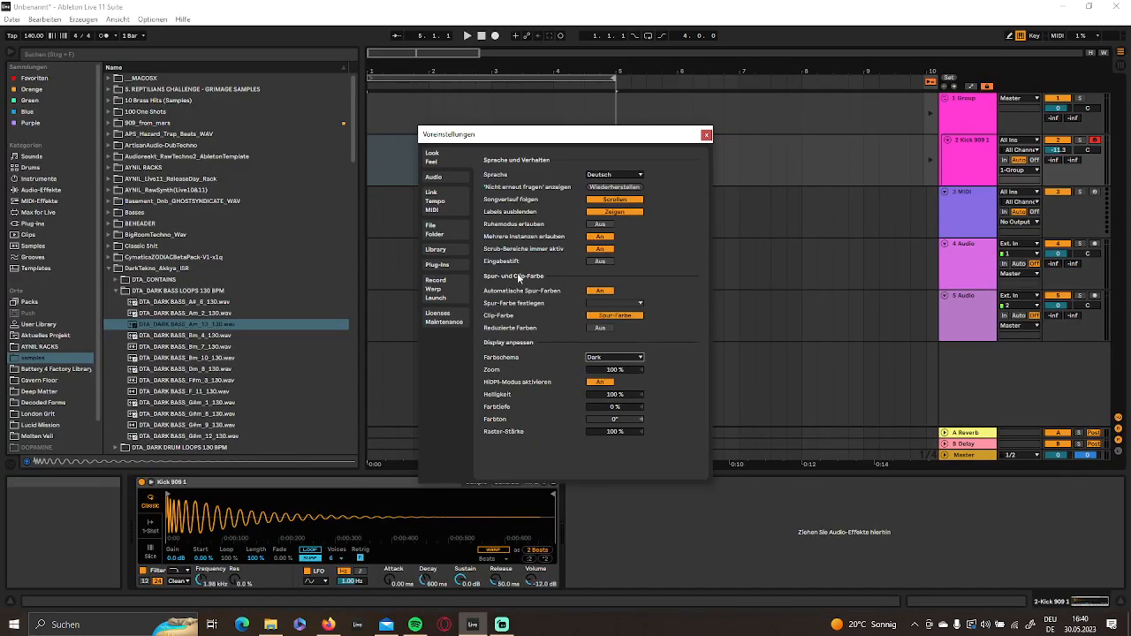
pyautogui.click(706, 134)
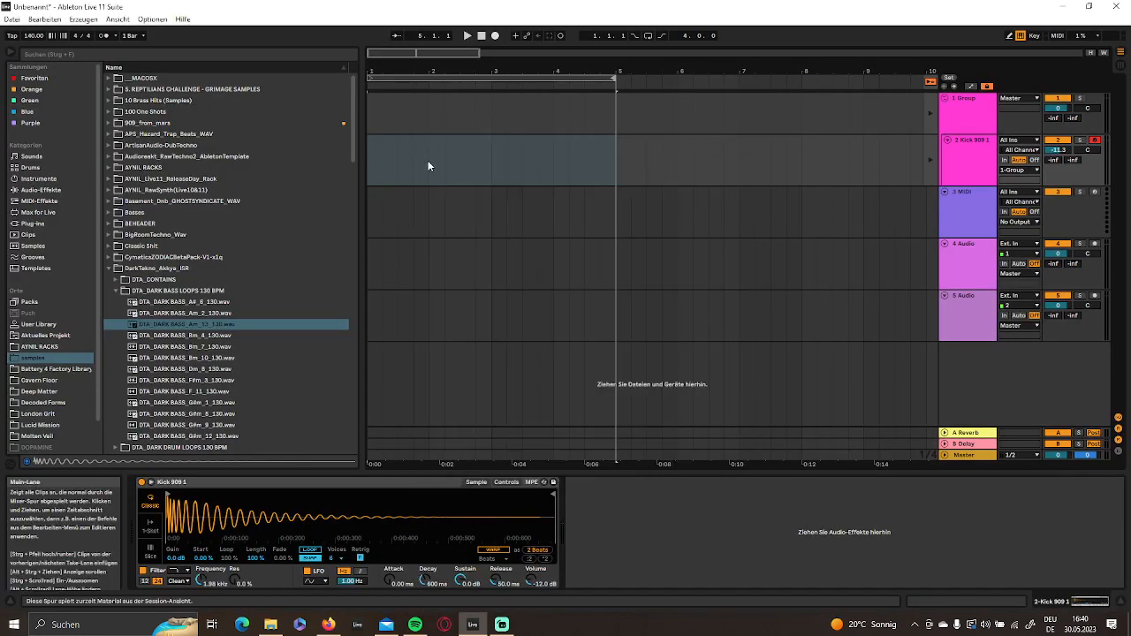
# - Return playback to the arrangement and create an empty one-bar MIDI clip in bar 1 of the kick track
pyautogui.click(930, 82)
pyautogui.press('space')
pyautogui.press('space')
pyautogui.moveTo(424, 173); pyautogui.dragTo(373, 171)
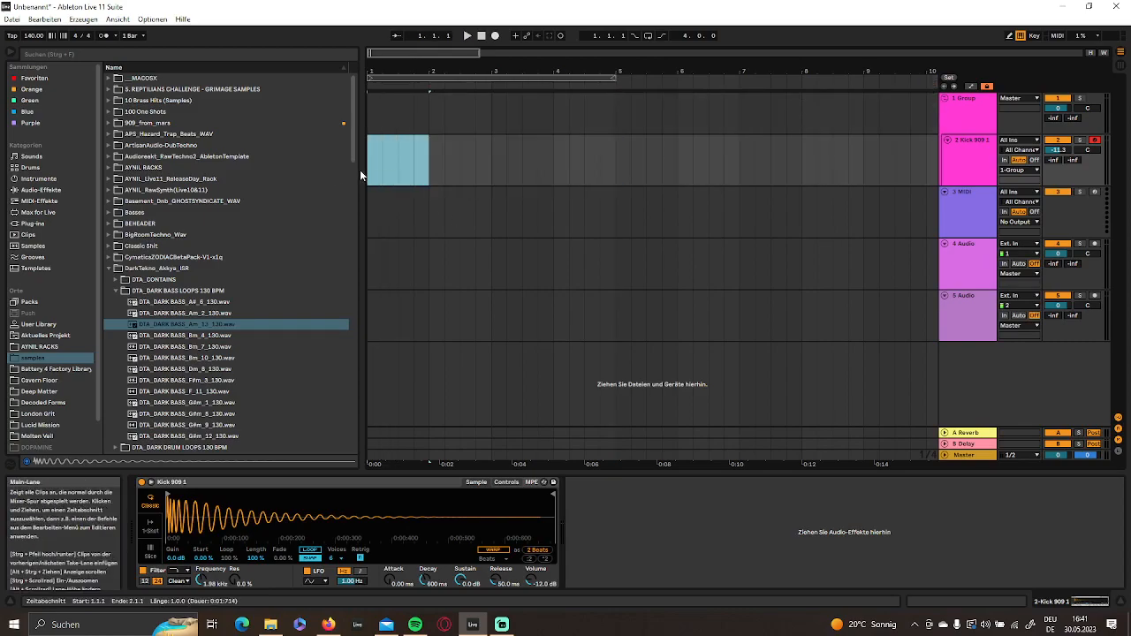
pyautogui.rightClick(384, 167)
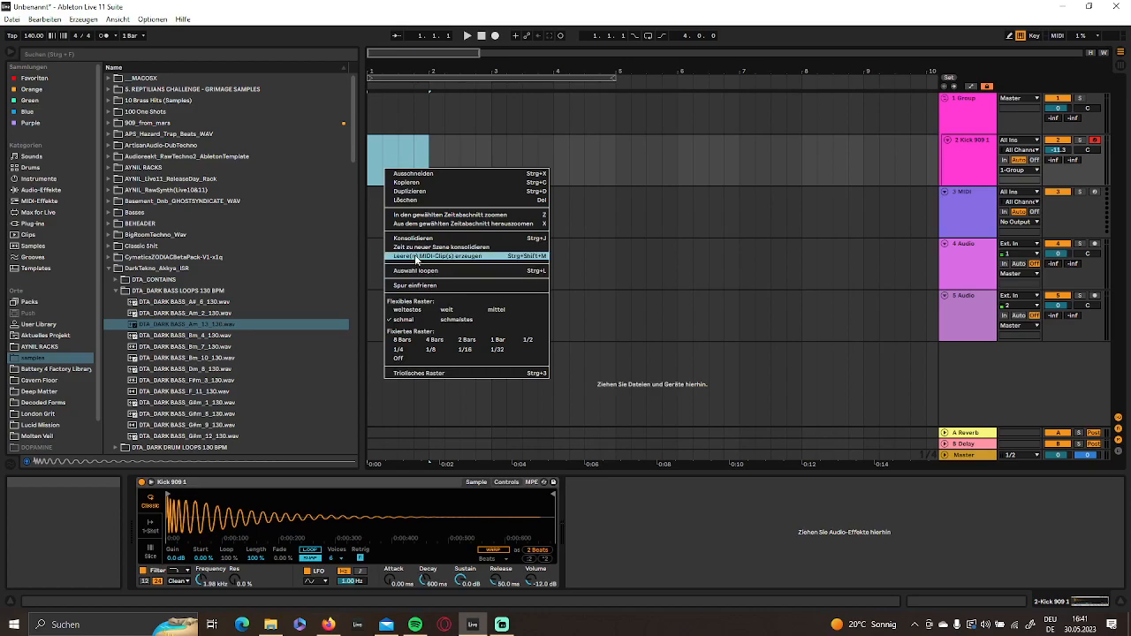
pyautogui.click(437, 255)
# - Fill the new clip with four C3 hits, one on each beat of the bar
pyautogui.doubleClick(301, 490)
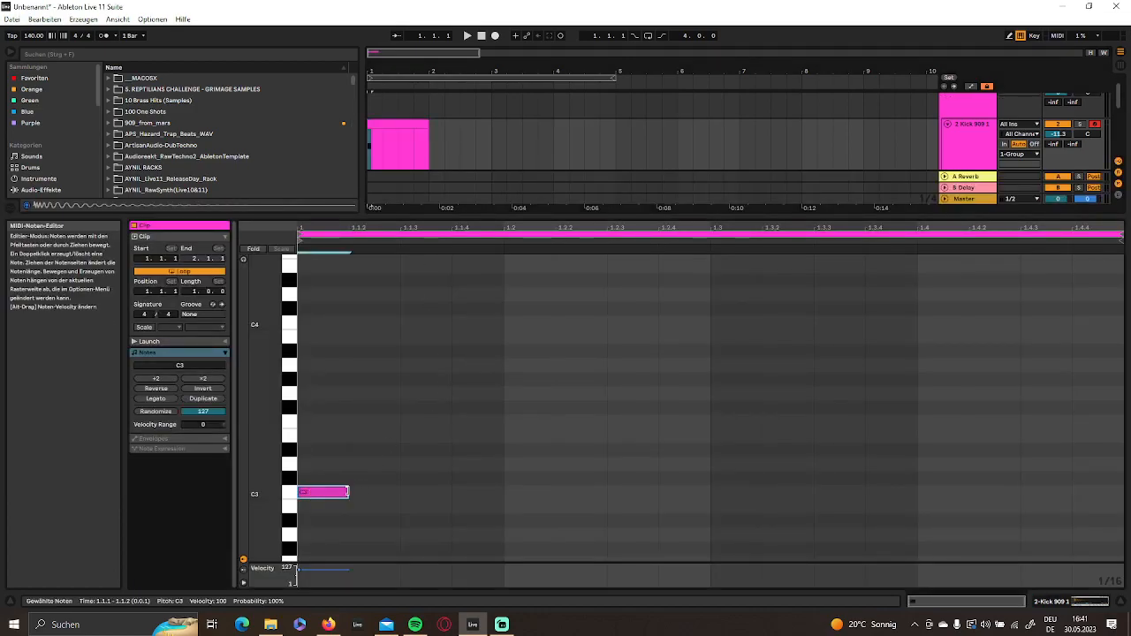
pyautogui.click(490, 473)
pyautogui.click(322, 491)
pyautogui.hotkey('ctrl', 'd')
pyautogui.hotkey('ctrl', 'd')
pyautogui.hotkey('ctrl', 'd')
pyautogui.hotkey('ctrl', 'd')
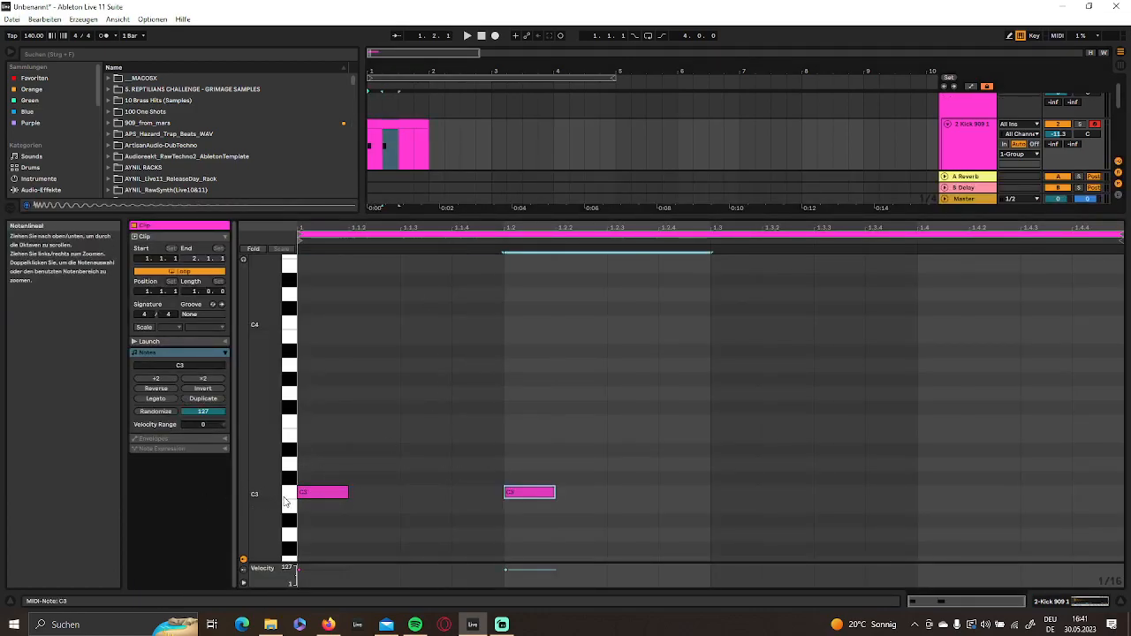
pyautogui.hotkey('ctrl', 'z')
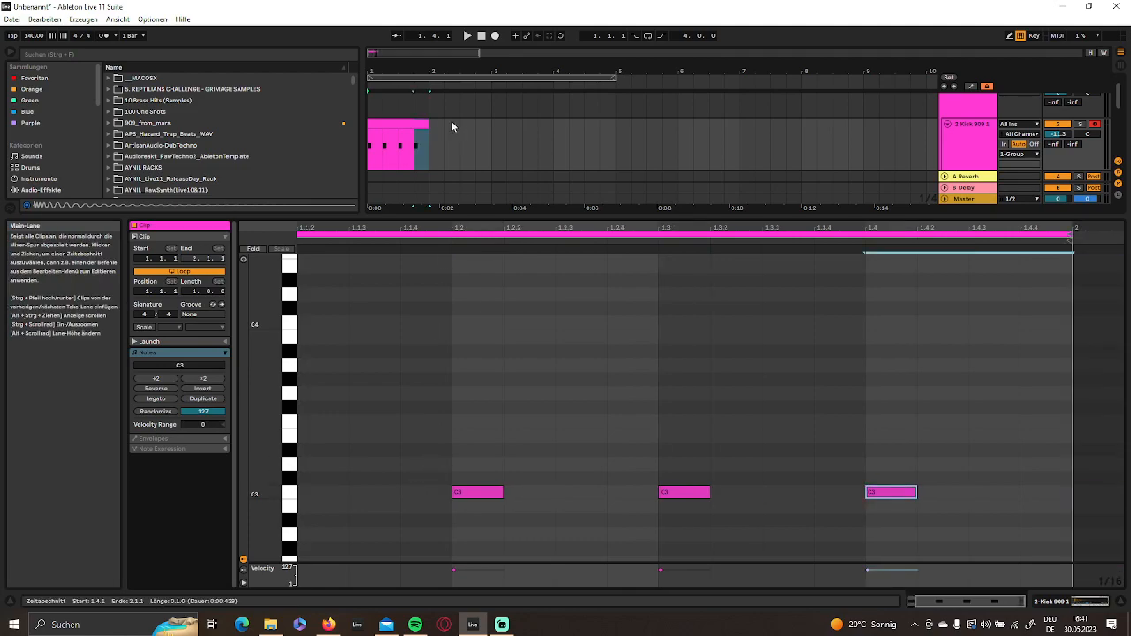
# - Extend the kick clip to four bars, then turn on arrangement looping and play it
pyautogui.moveTo(431, 127); pyautogui.dragTo(616, 127)
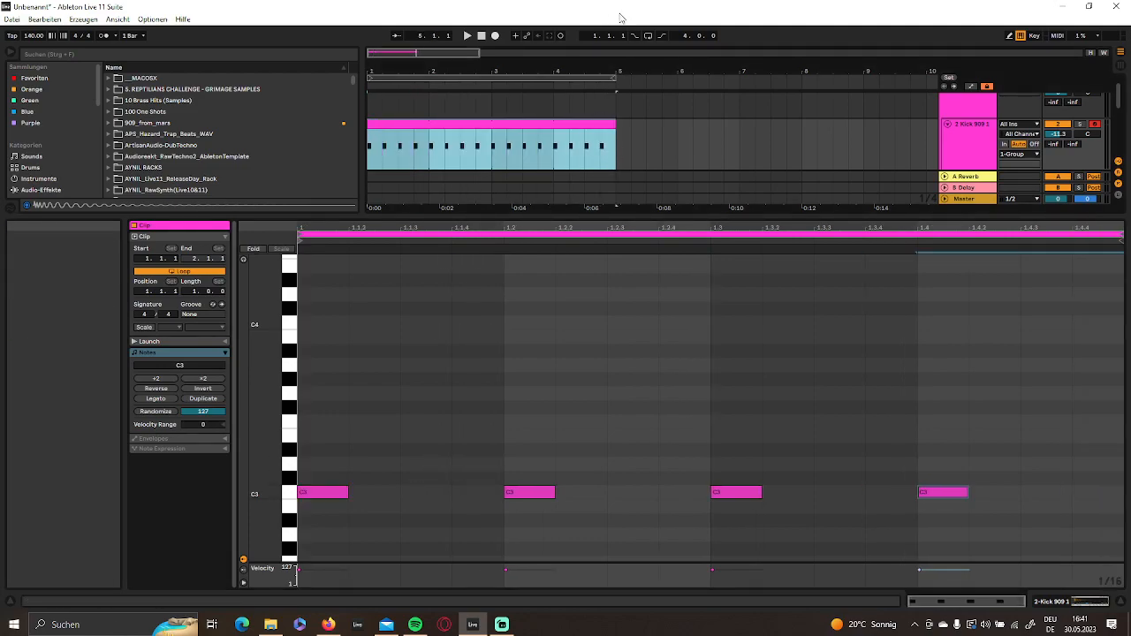
pyautogui.click(647, 37)
pyautogui.press('space')
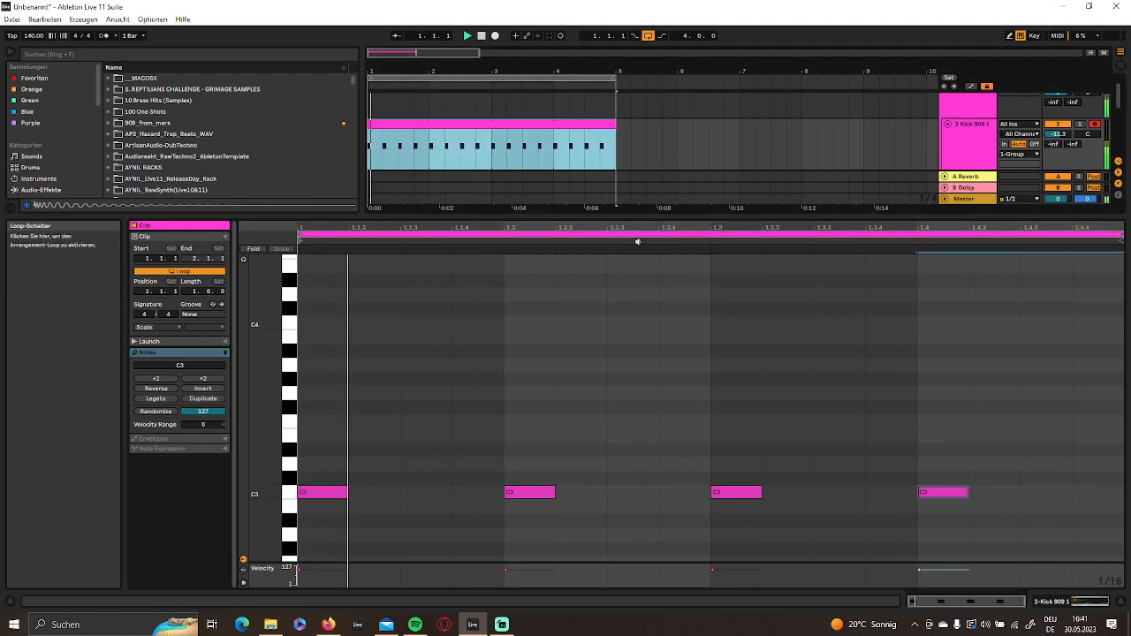
# - Switch the kick's sampler to 1-Shot mode and set its fade-out to 141 ms
pyautogui.click(1053, 603)
pyautogui.click(151, 522)
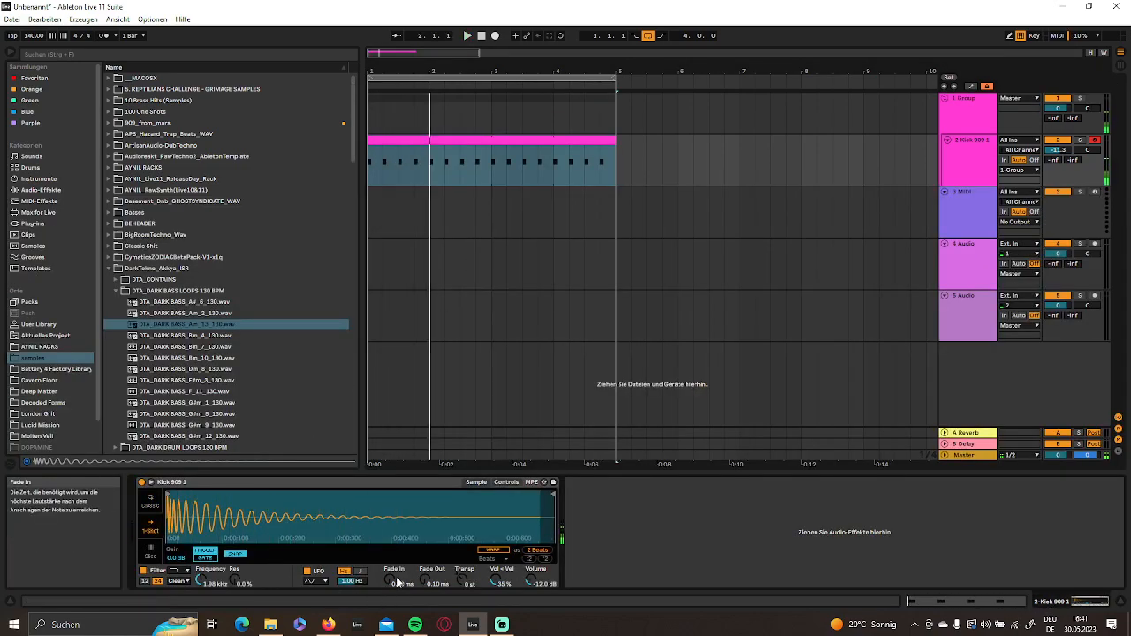
pyautogui.moveTo(395, 581); pyautogui.dragTo(436, 557)
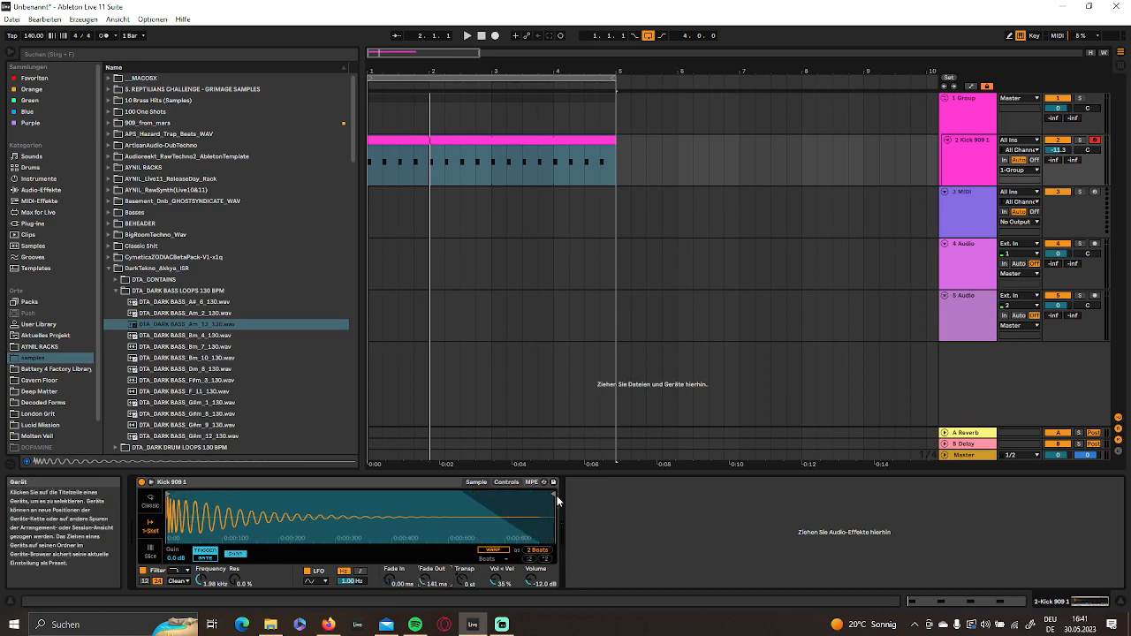
# - Shorten the kick sample's end to about 300 ms and raise its filter frequency to 7.08 kHz
pyautogui.moveTo(553, 493)
pyautogui.mouseDown()
pyautogui.moveTo(305, 496)
pyautogui.moveTo(337, 496)
pyautogui.mouseUp()
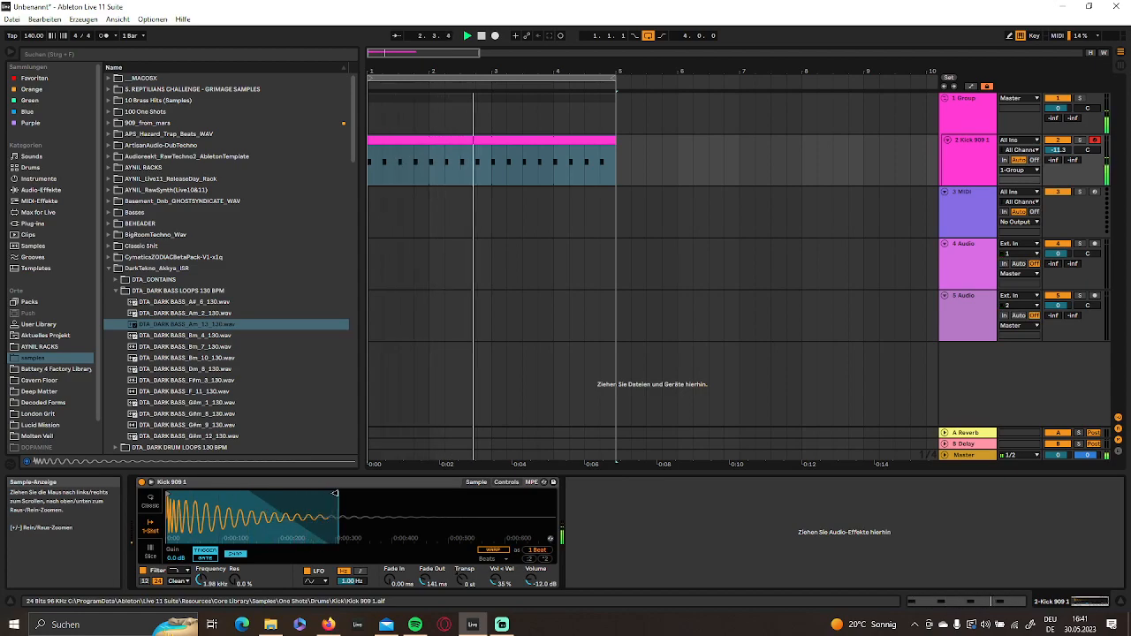
pyautogui.moveTo(201, 580); pyautogui.dragTo(201, 559)
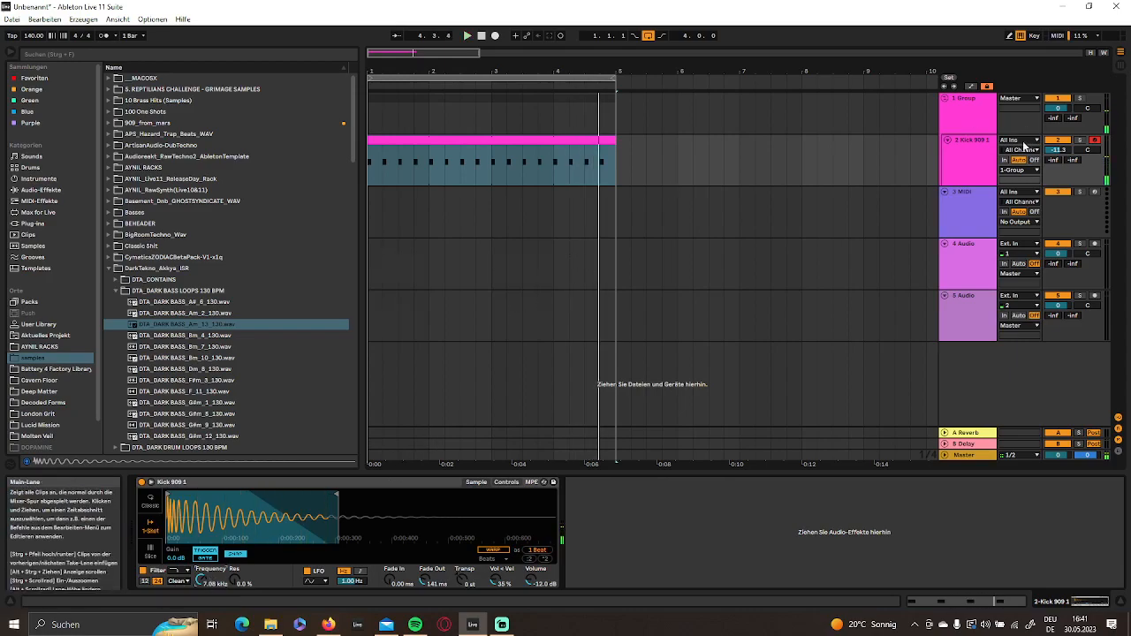
# - Add the Drum Buss audio effect to the kick track and set its dry/wet mix to 30 %
pyautogui.click(979, 178)
pyautogui.click(40, 190)
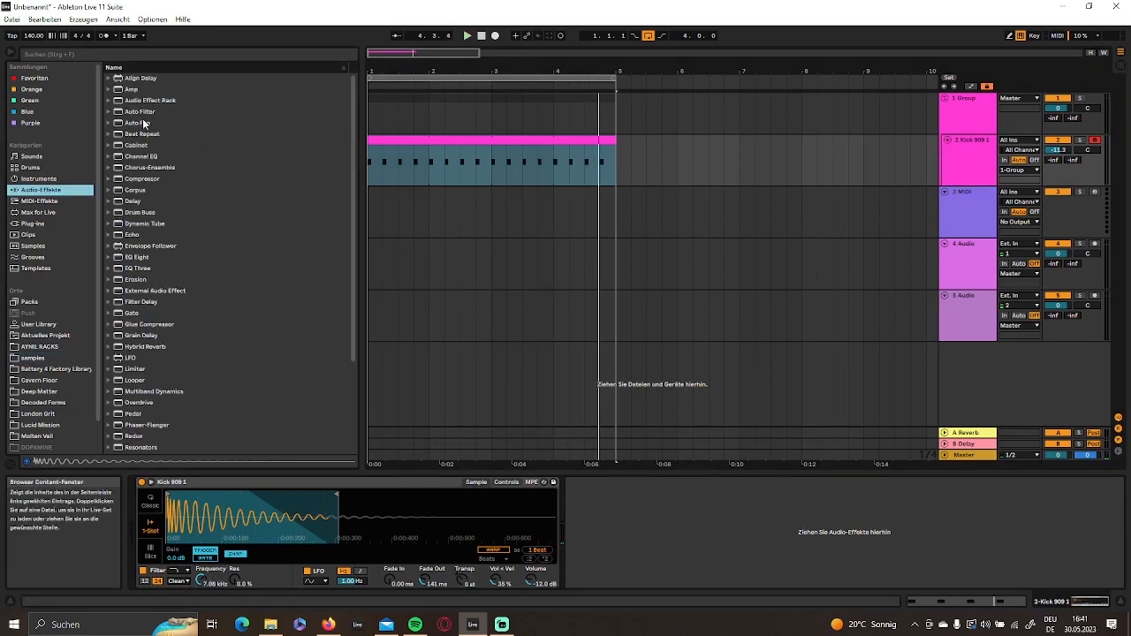
pyautogui.scroll(-3, 165, 266)
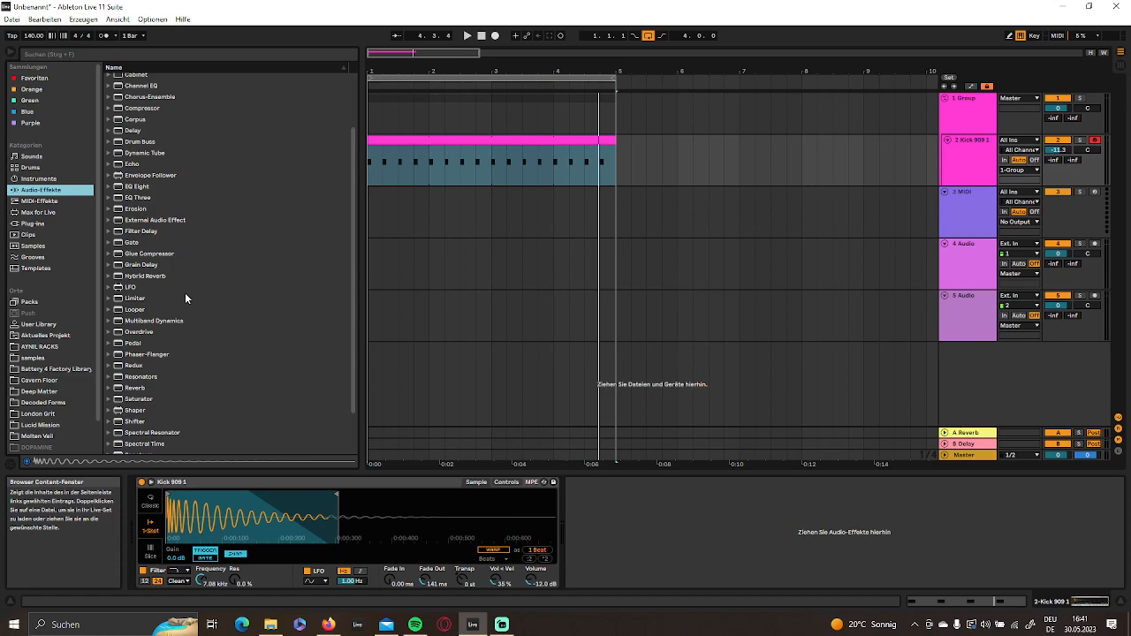
pyautogui.scroll(3, 183, 292)
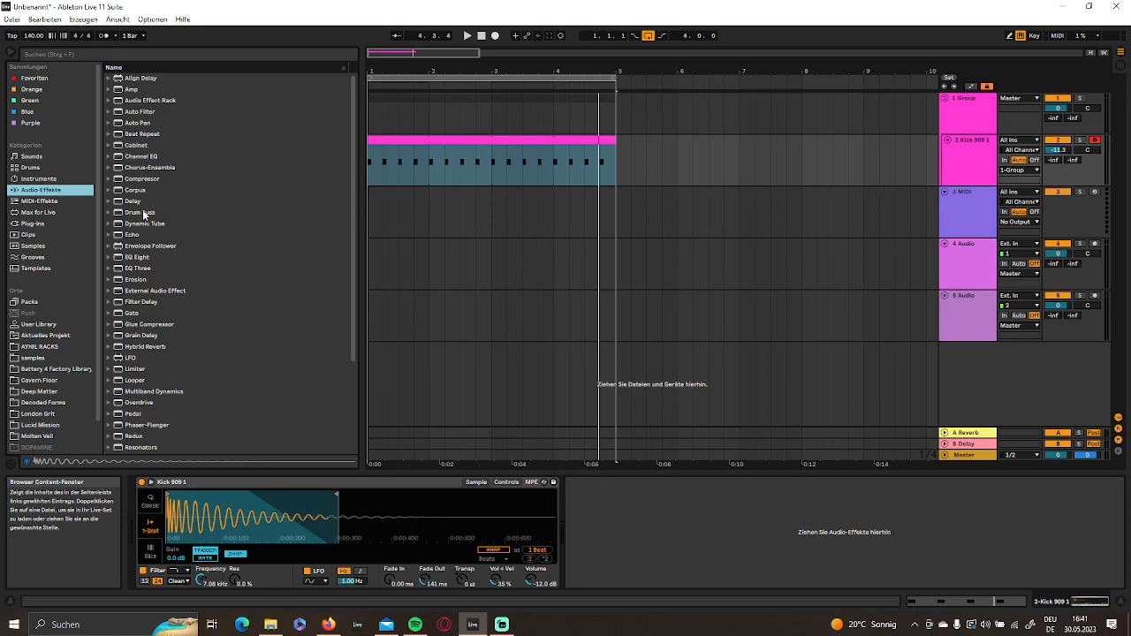
pyautogui.click(145, 213)
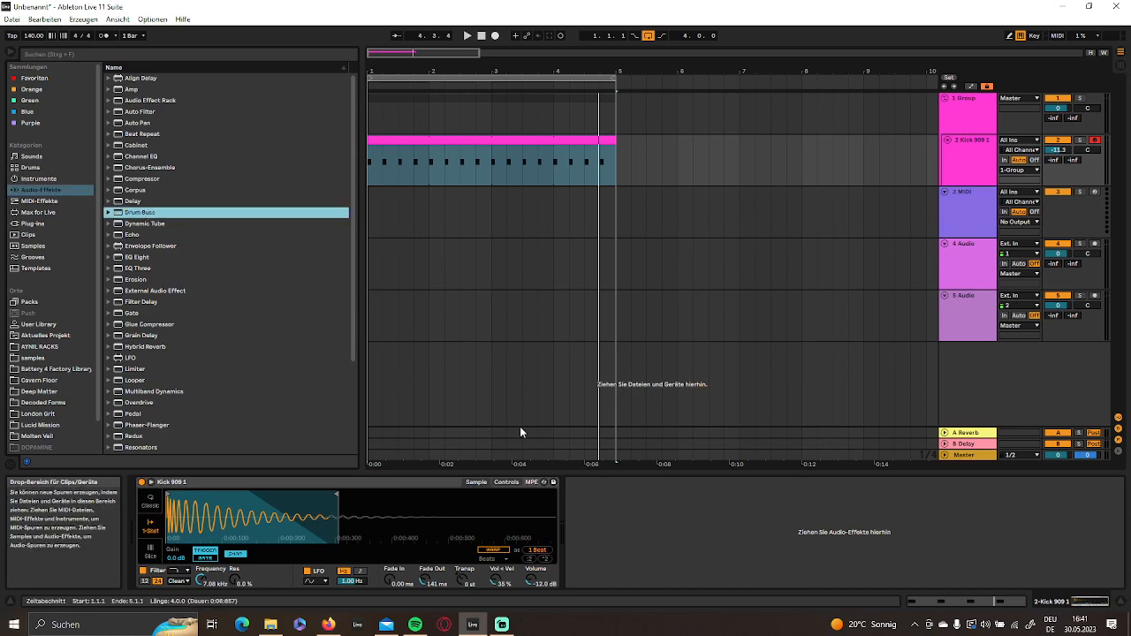
pyautogui.doubleClick(137, 213)
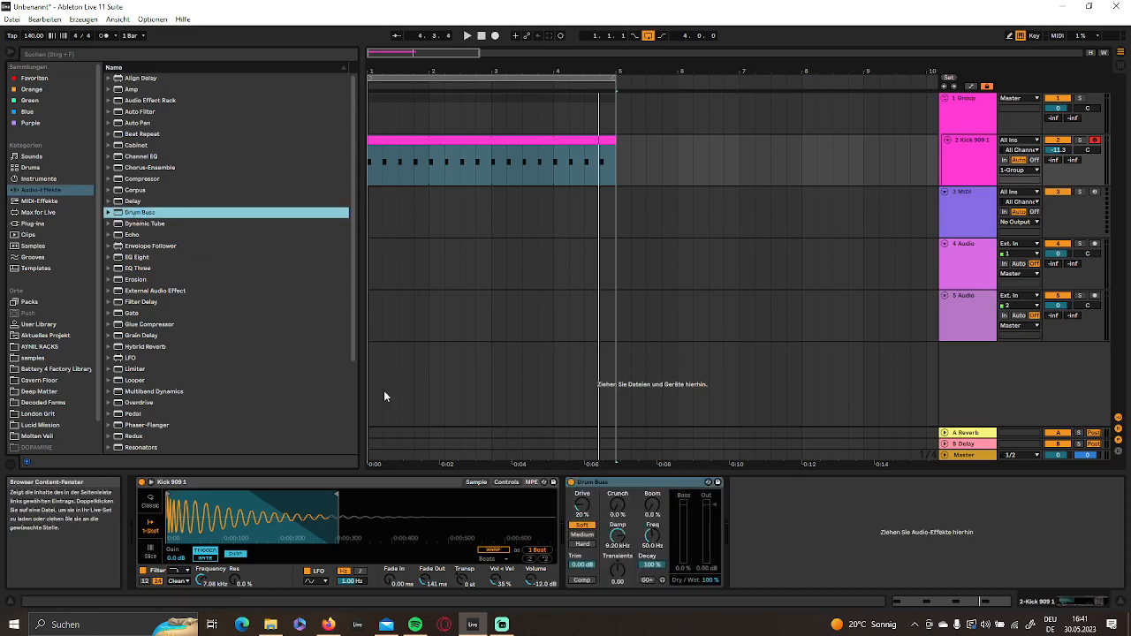
pyautogui.click(714, 580)
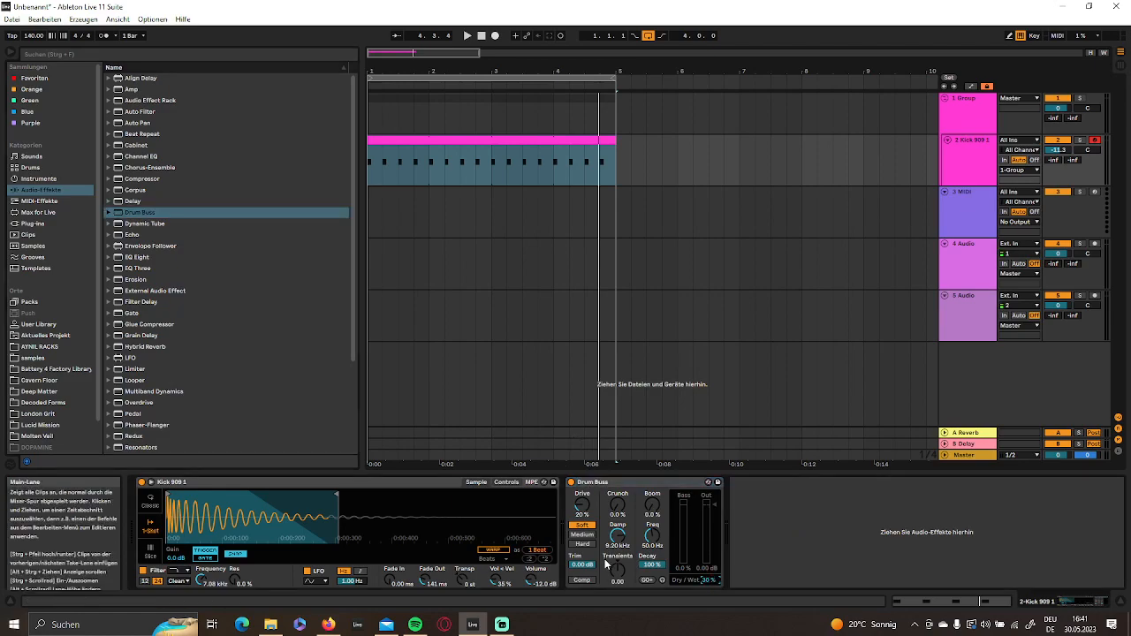
# - Set the kick's Drum Buss to 12 % drive, 13 % crunch and 0.69 transients, and listen to the result
pyautogui.moveTo(616, 571); pyautogui.dragTo(618, 502)
pyautogui.press('space')
pyautogui.press('space')
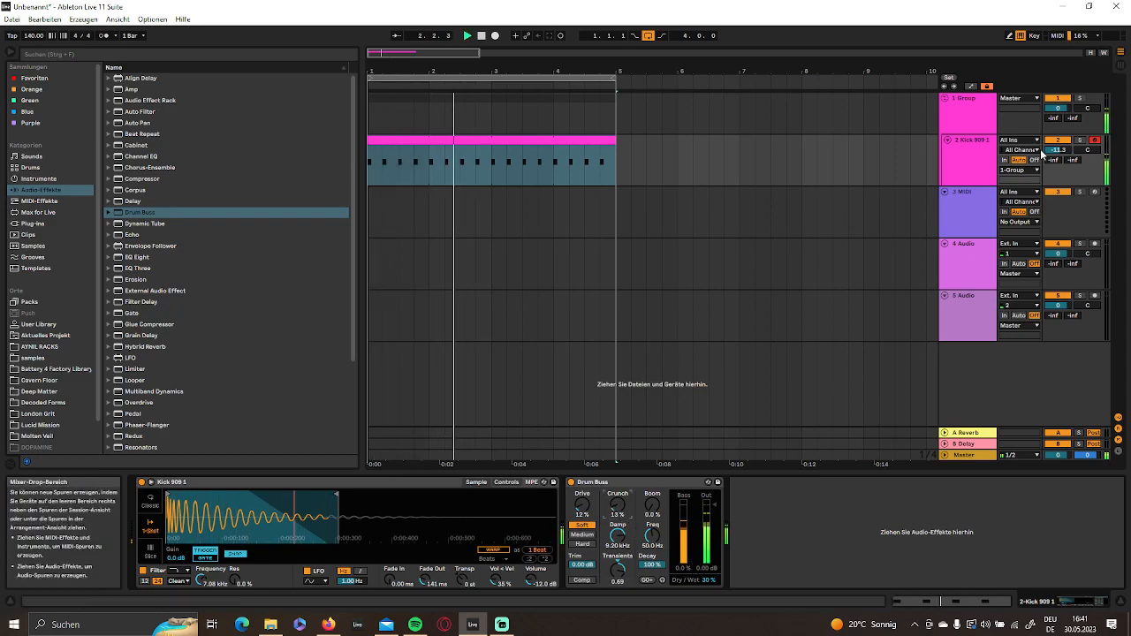
# - Set the Kick 909 track's volume to -9.0 dB in the mixer and return to the arrangement
pyautogui.press('Tab')
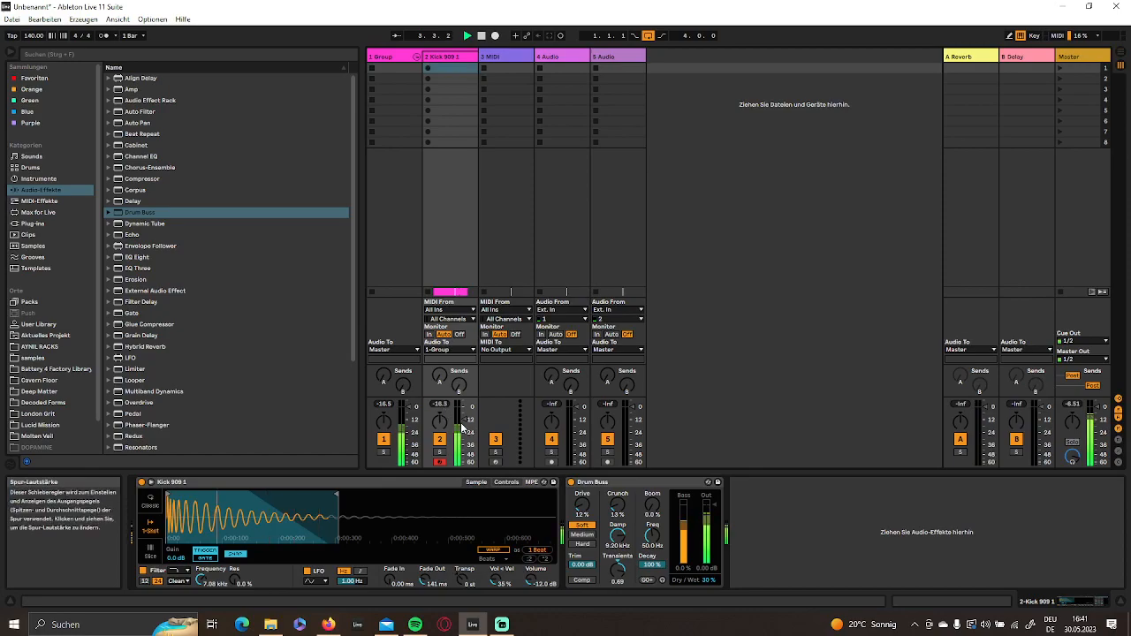
pyautogui.moveTo(465, 419); pyautogui.dragTo(464, 417)
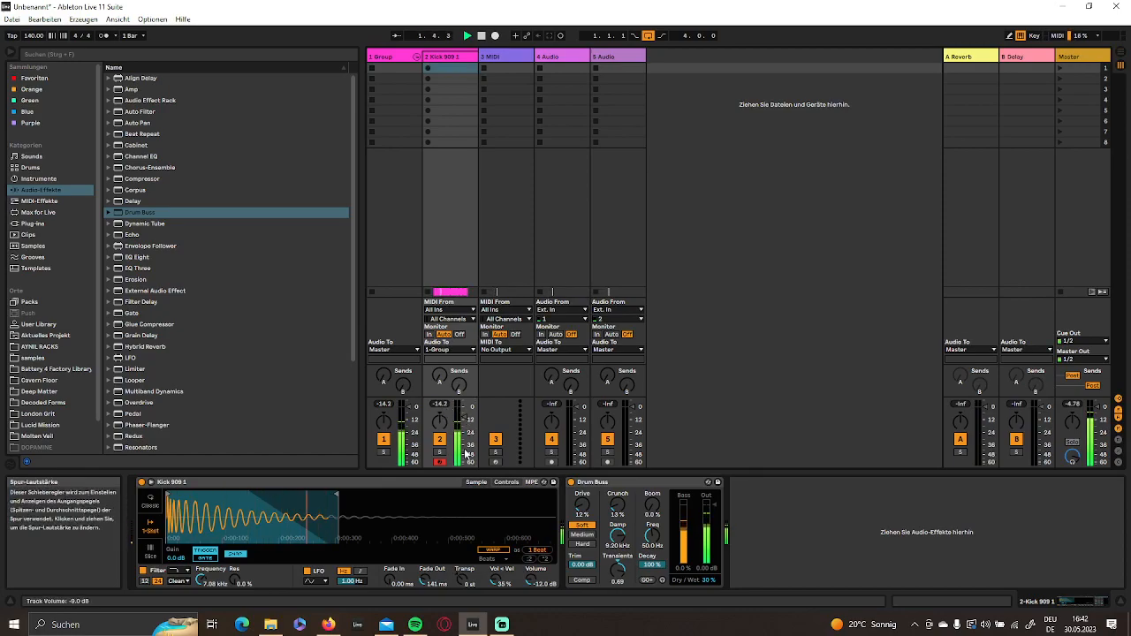
pyautogui.press('Tab')
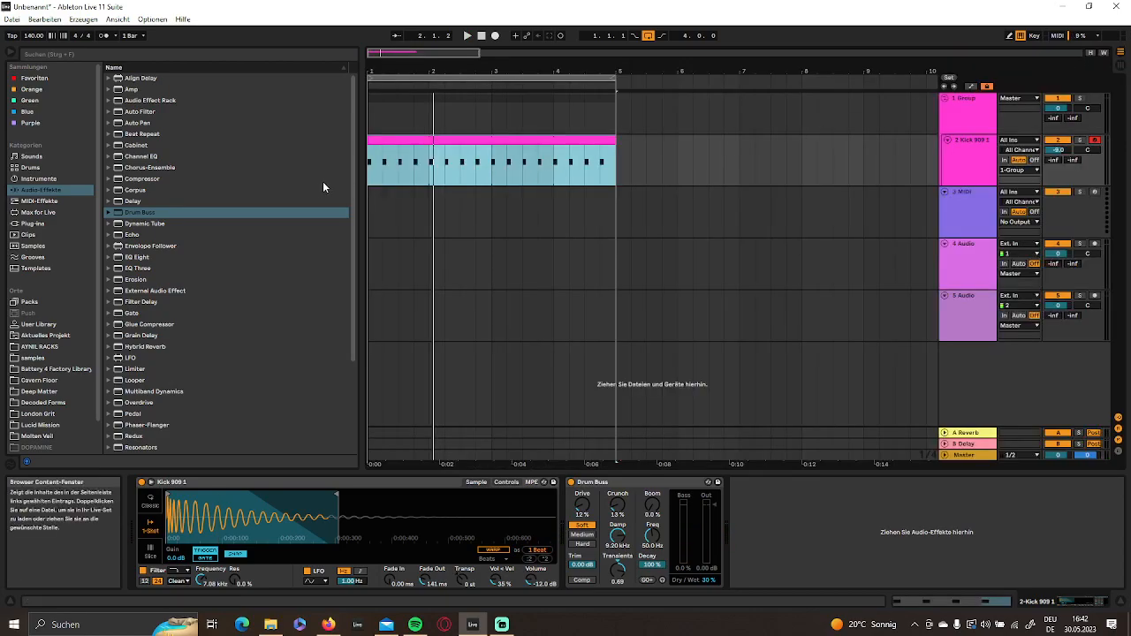
# - Duplicate the Kick 909 track and delete the MIDI clip on the copy
pyautogui.click(987, 171)
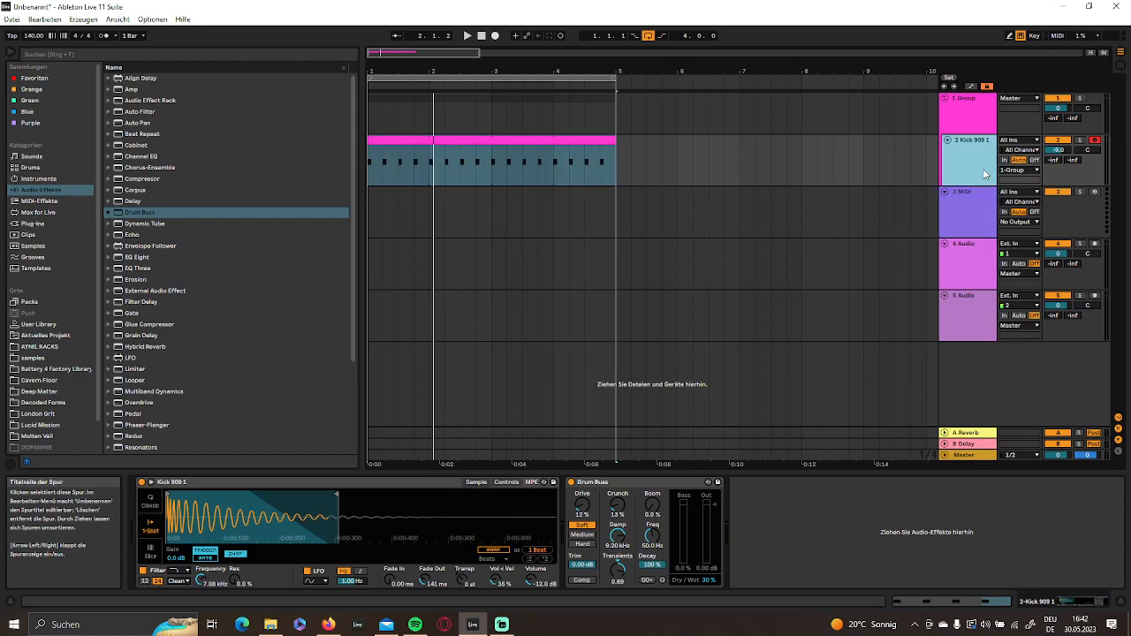
pyautogui.hotkey('ctrl', 'd')
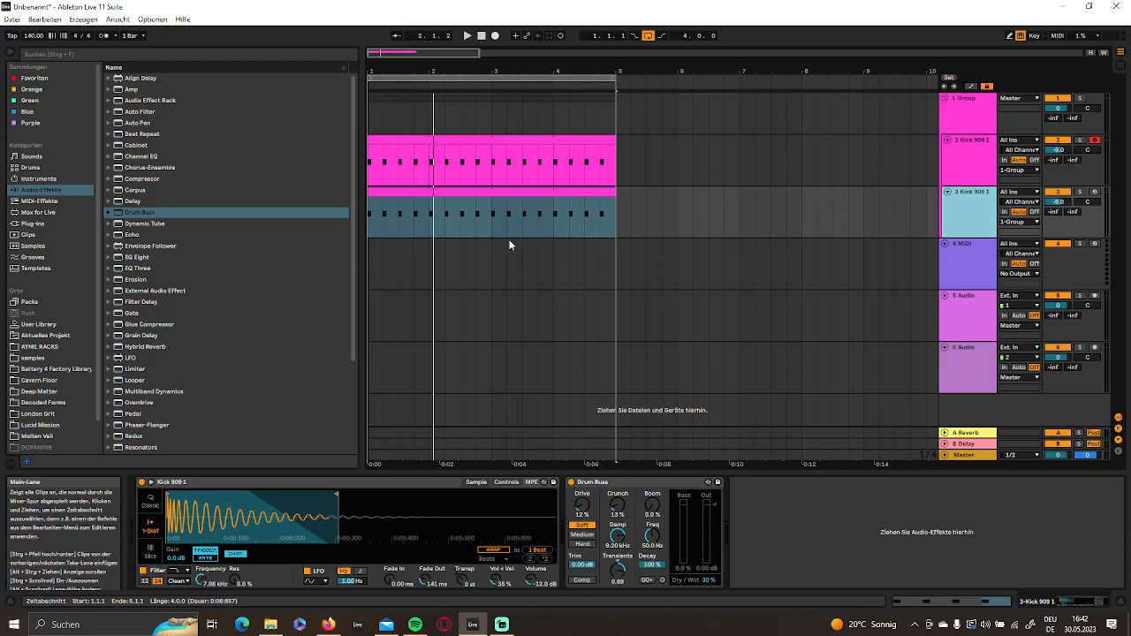
pyautogui.click(523, 193)
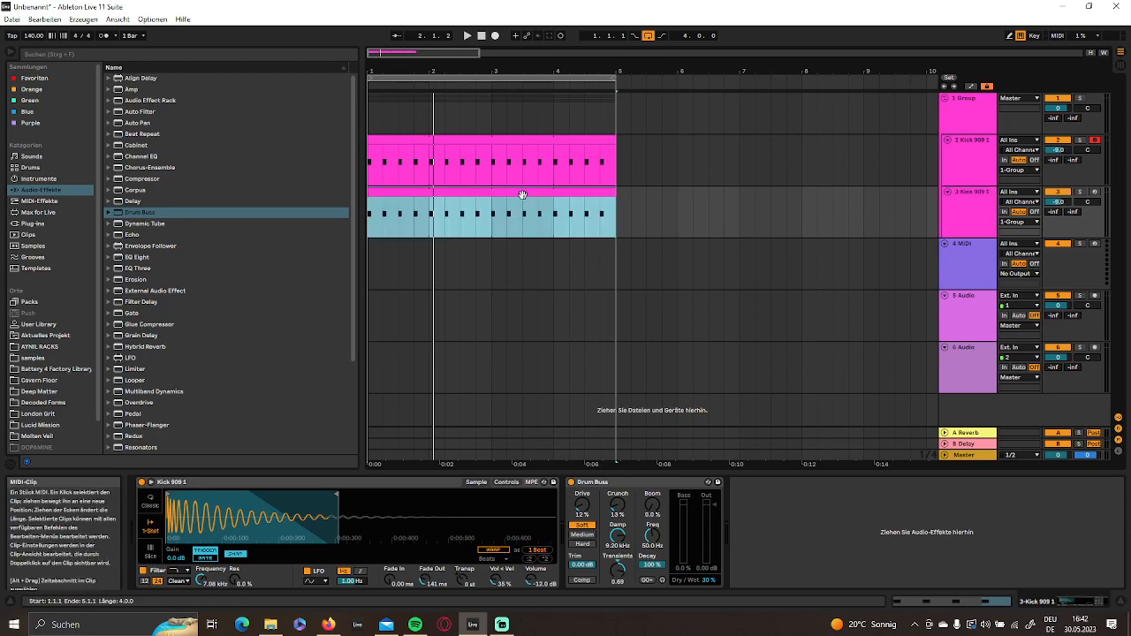
pyautogui.press('Delete')
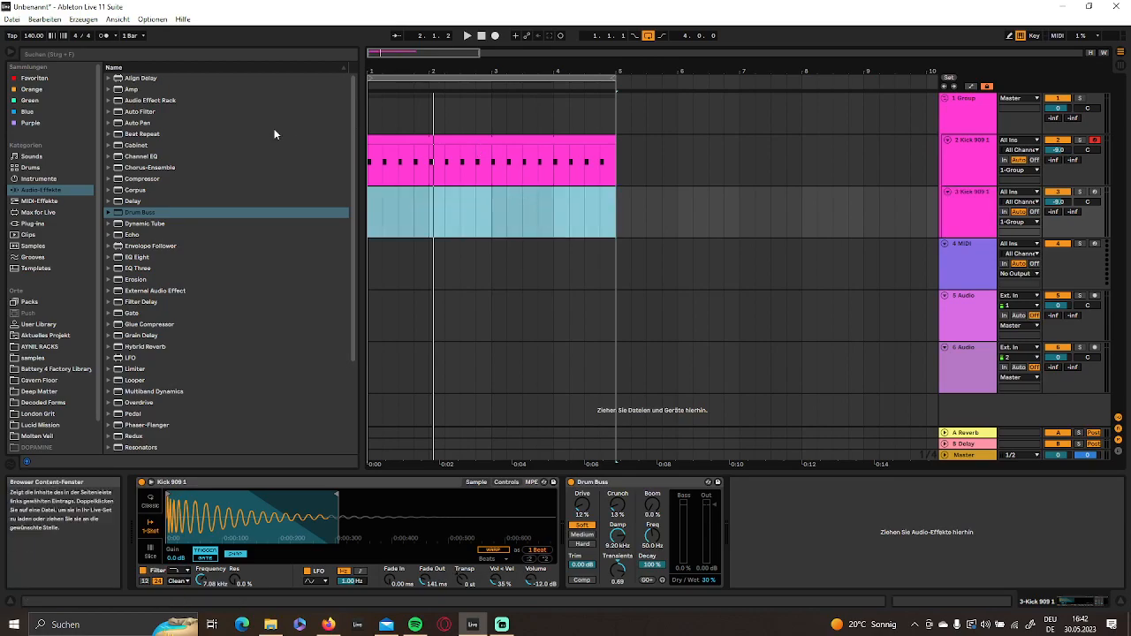
# - Insert an audio track directly below the Kick 909 track and delete the duplicated kick track
pyautogui.click(968, 176)
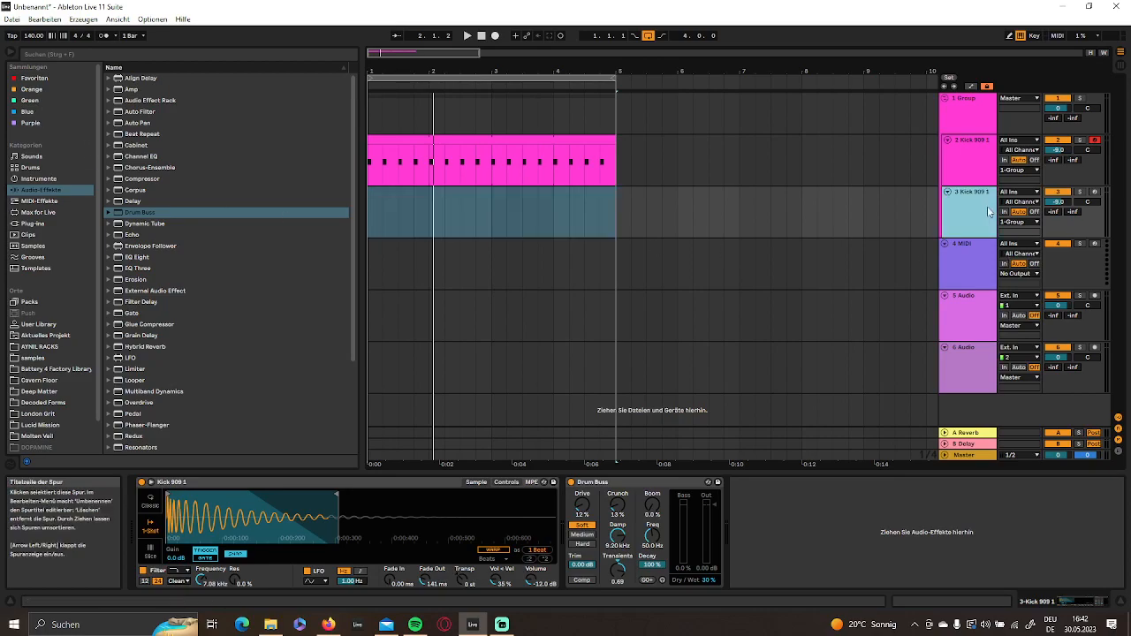
pyautogui.rightClick(968, 176)
pyautogui.click(971, 271)
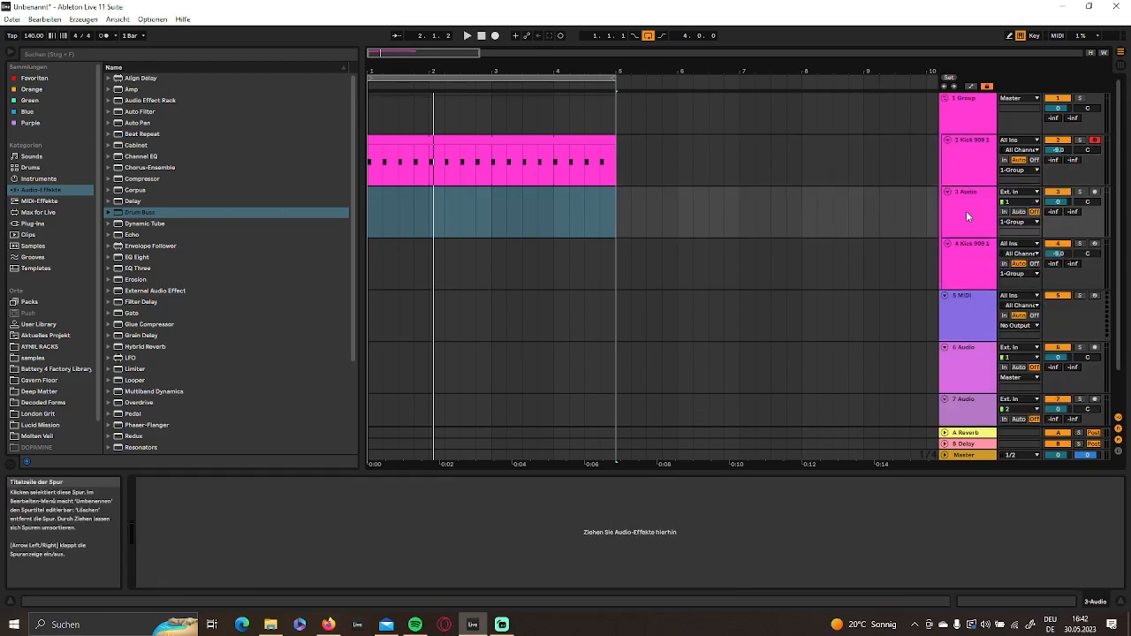
pyautogui.press('Delete')
pyautogui.click(972, 204)
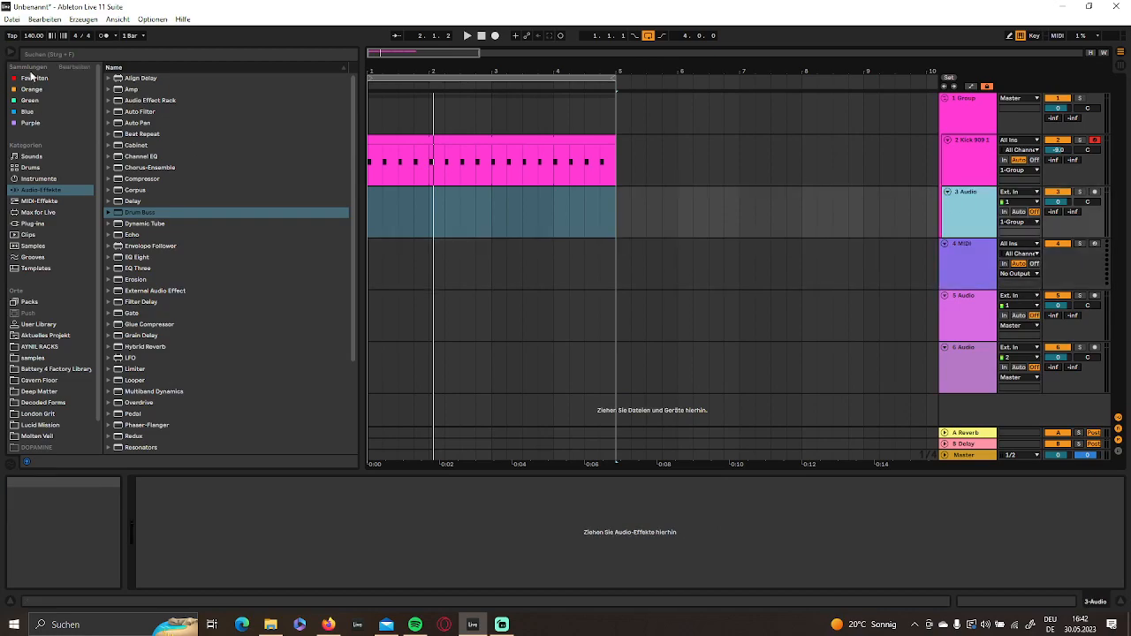
# - Search the browser for "kick" across all results
pyautogui.click(42, 193)
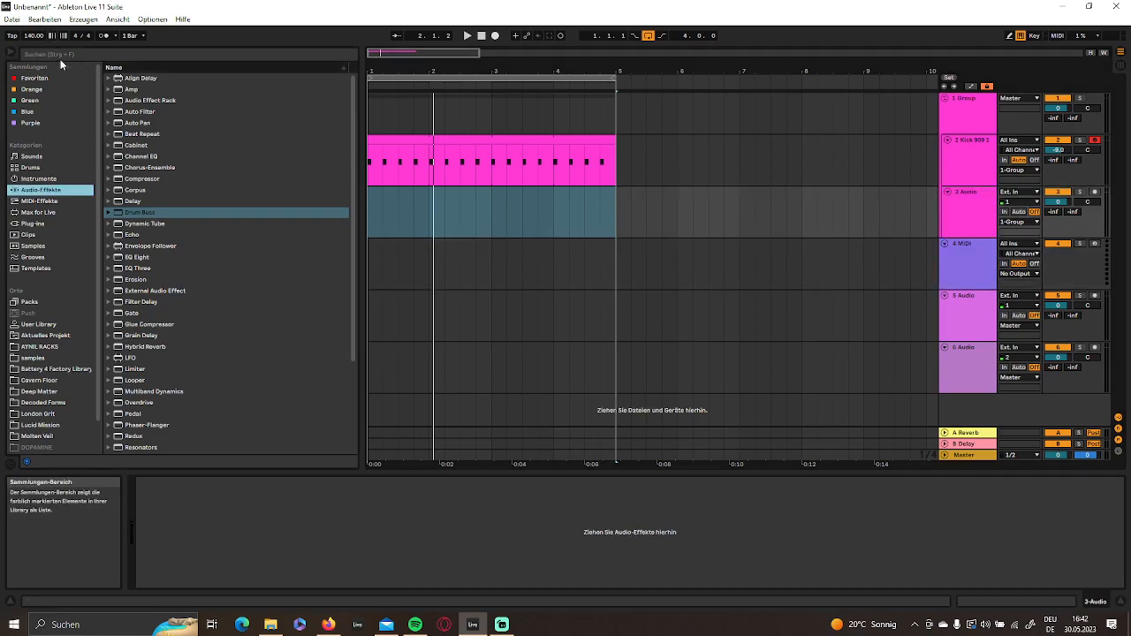
pyautogui.click(70, 58)
pyautogui.write('kick')
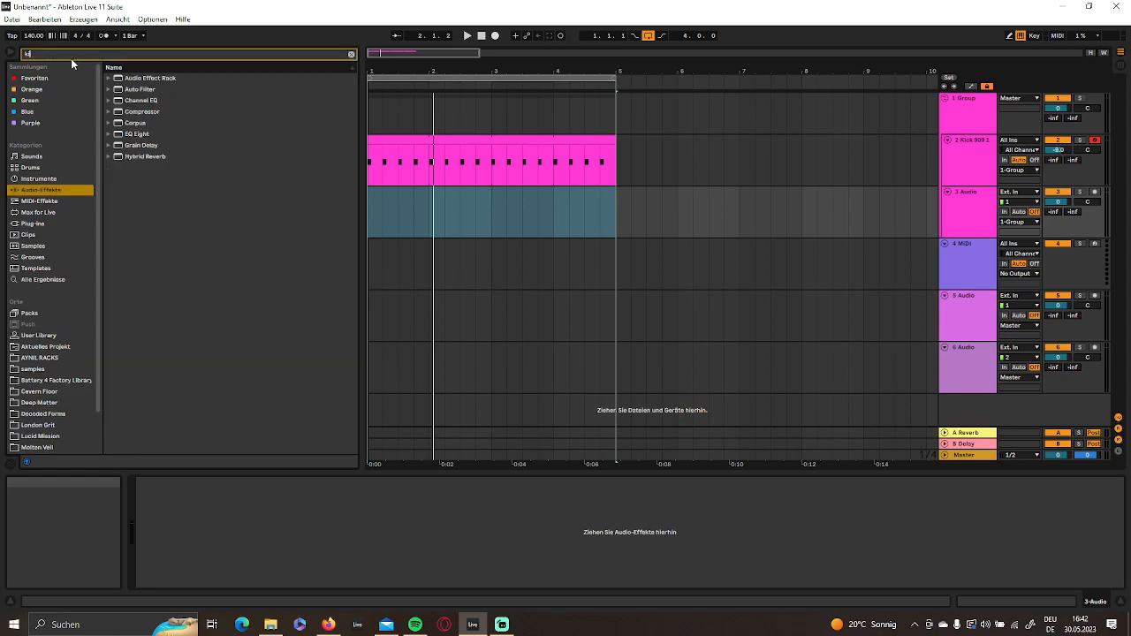
pyautogui.click(53, 280)
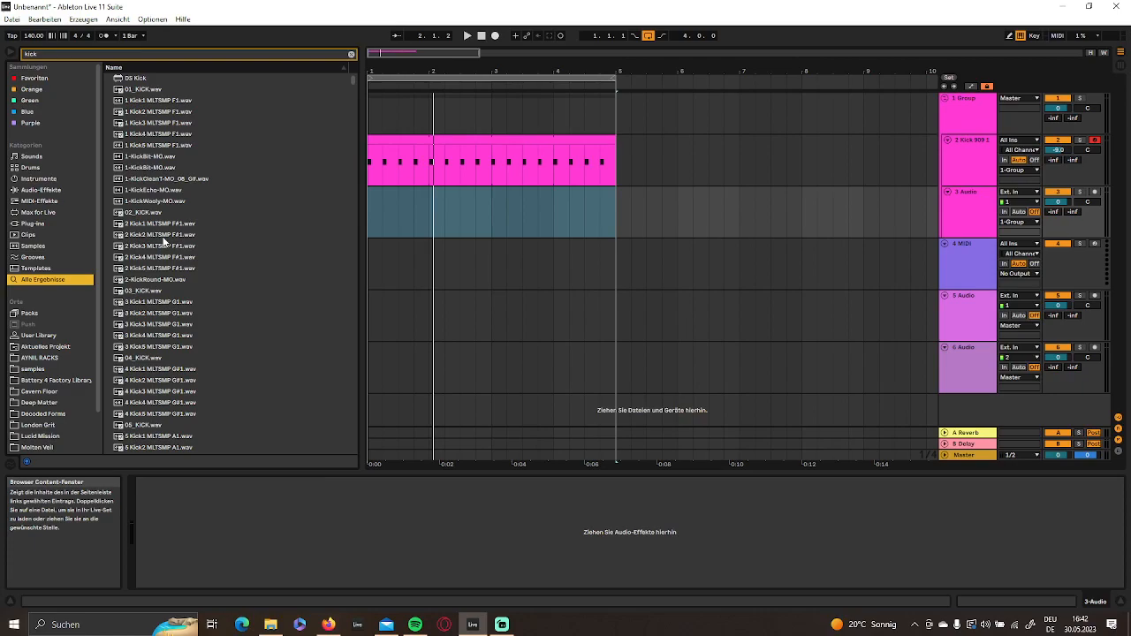
# - Audition kick samples further down the results, including HT_K39_KICK.wav
pyautogui.scroll(-20, 163, 240)
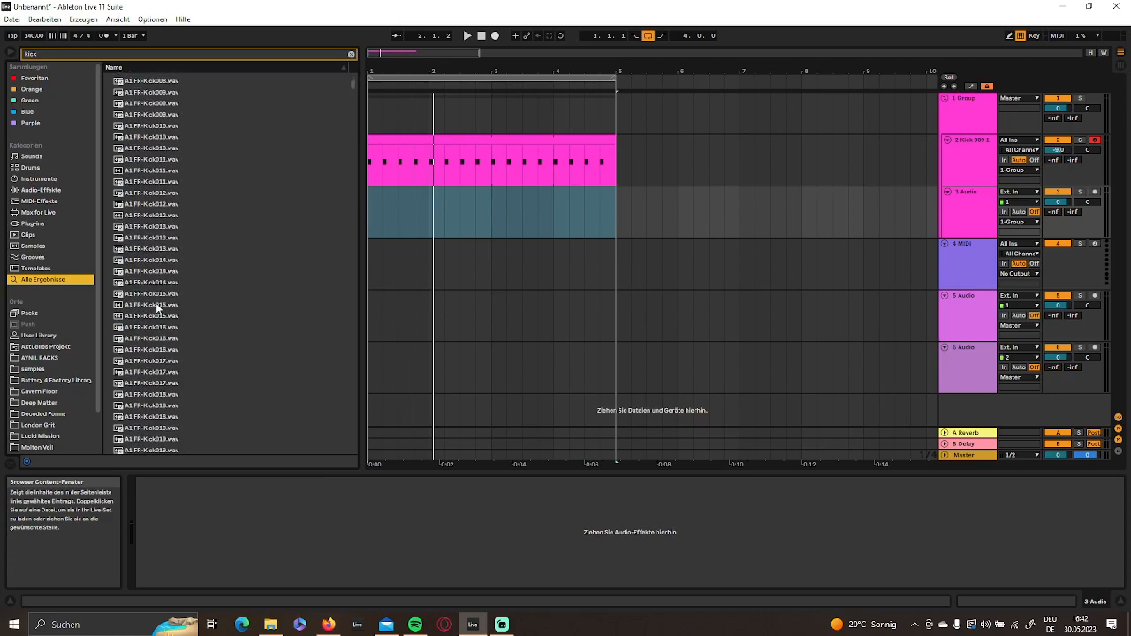
pyautogui.scroll(-5, 155, 303)
pyautogui.moveTo(351, 89); pyautogui.dragTo(356, 147)
pyautogui.click(187, 283)
pyautogui.click(165, 237)
pyautogui.click(172, 359)
pyautogui.scroll(-6, 173, 362)
pyautogui.click(168, 386)
pyautogui.scroll(-6, 169, 378)
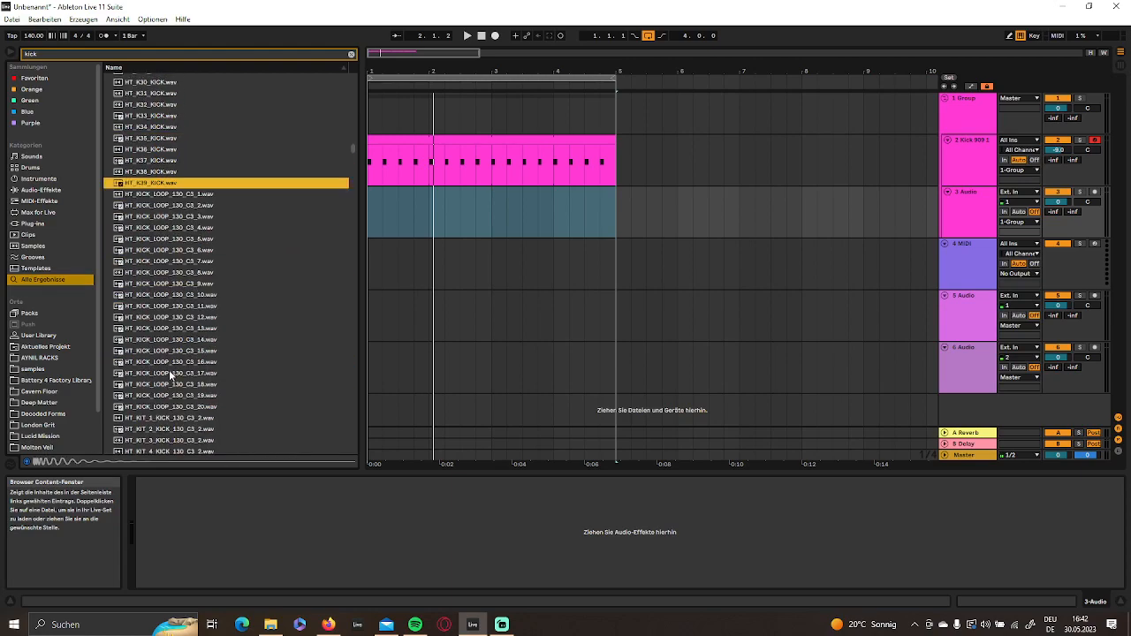
# - Audition kick samples from the Kick Dragon and Kick DrDriller entries down to Kick DubRemix V1.wav
pyautogui.moveTo(354, 148); pyautogui.dragTo(354, 194)
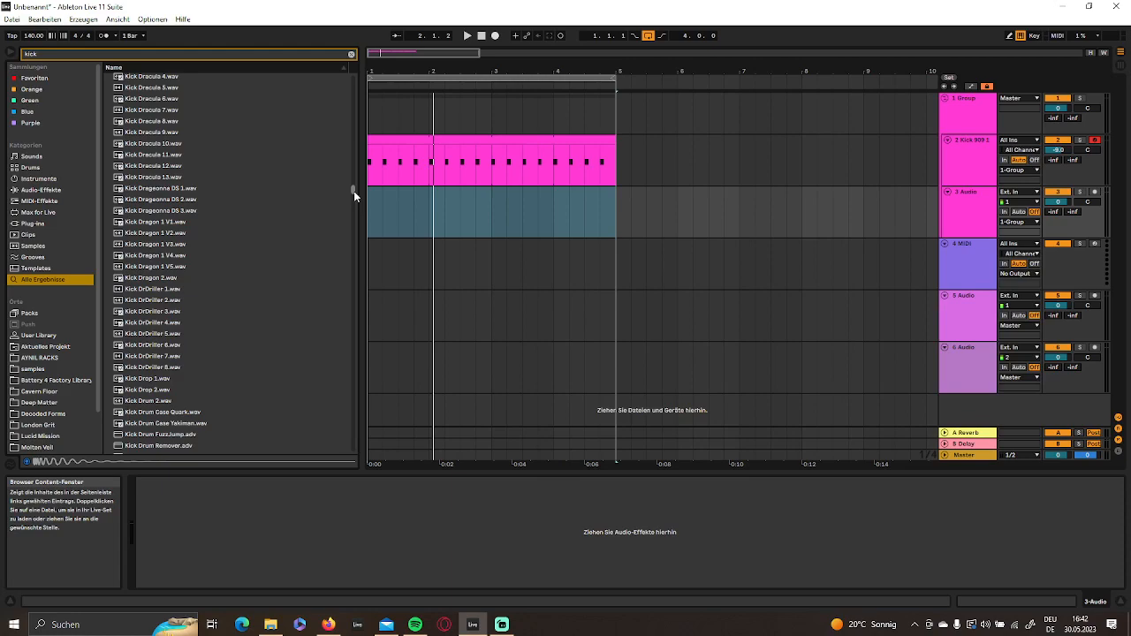
pyautogui.moveTo(353, 192); pyautogui.dragTo(354, 191)
pyautogui.click(176, 327)
pyautogui.click(177, 204)
pyautogui.scroll(-12, 153, 285)
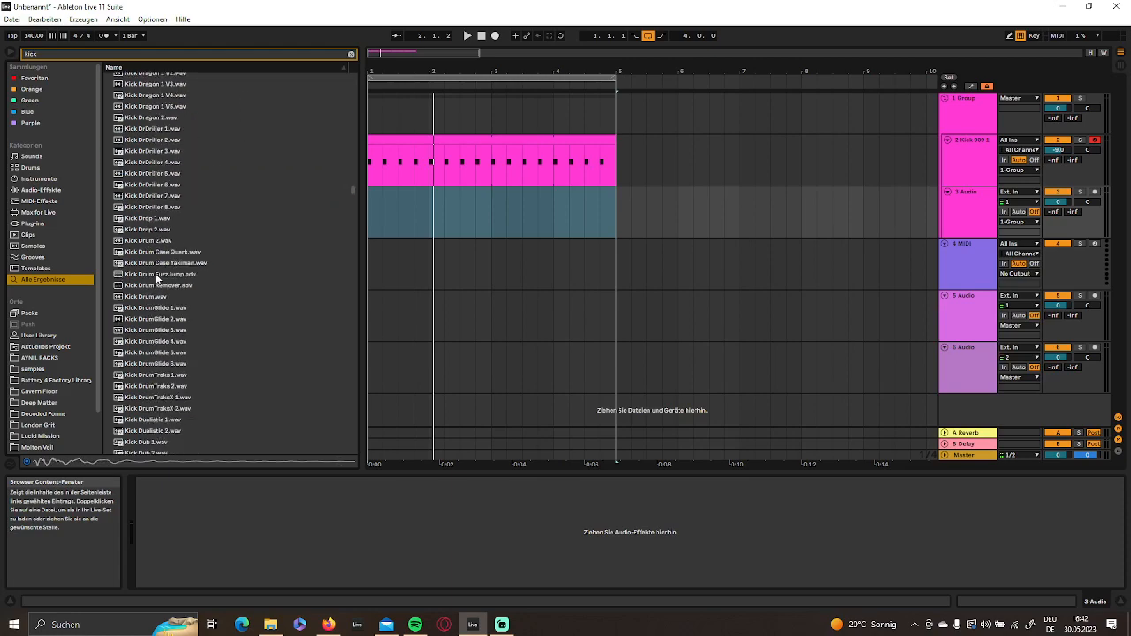
pyautogui.click(154, 336)
pyautogui.click(155, 326)
pyautogui.click(156, 335)
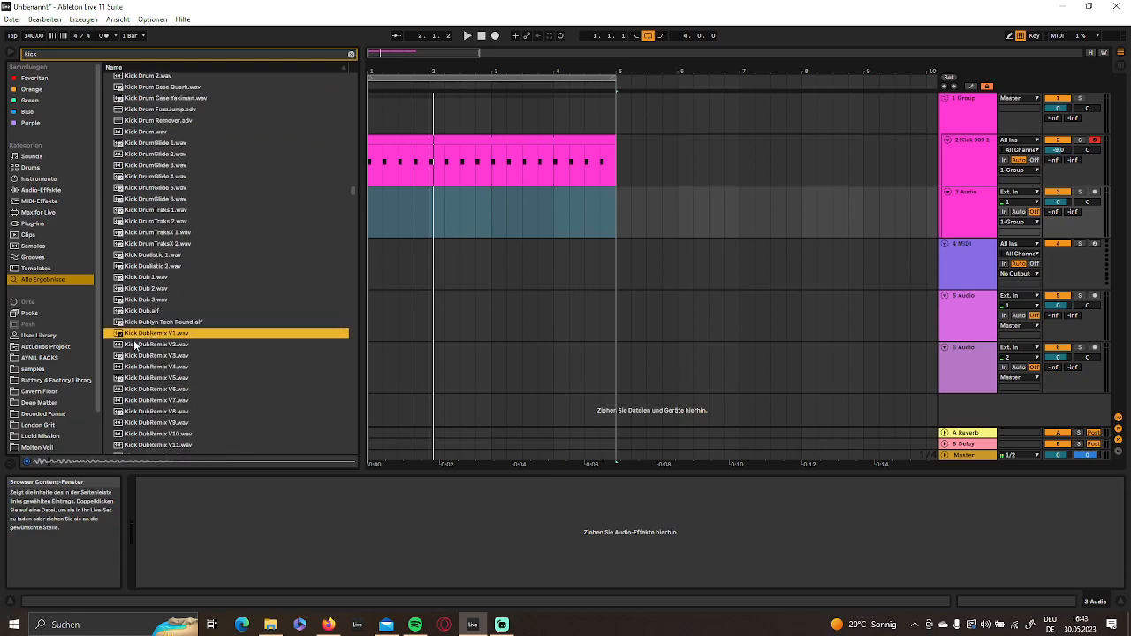
# - Compare several Kick DubRemix samples such as V1 and V5 with Kick DueWest 5.wav and 8.wav
pyautogui.click(138, 378)
pyautogui.click(152, 334)
pyautogui.click(147, 378)
pyautogui.scroll(-9, 150, 380)
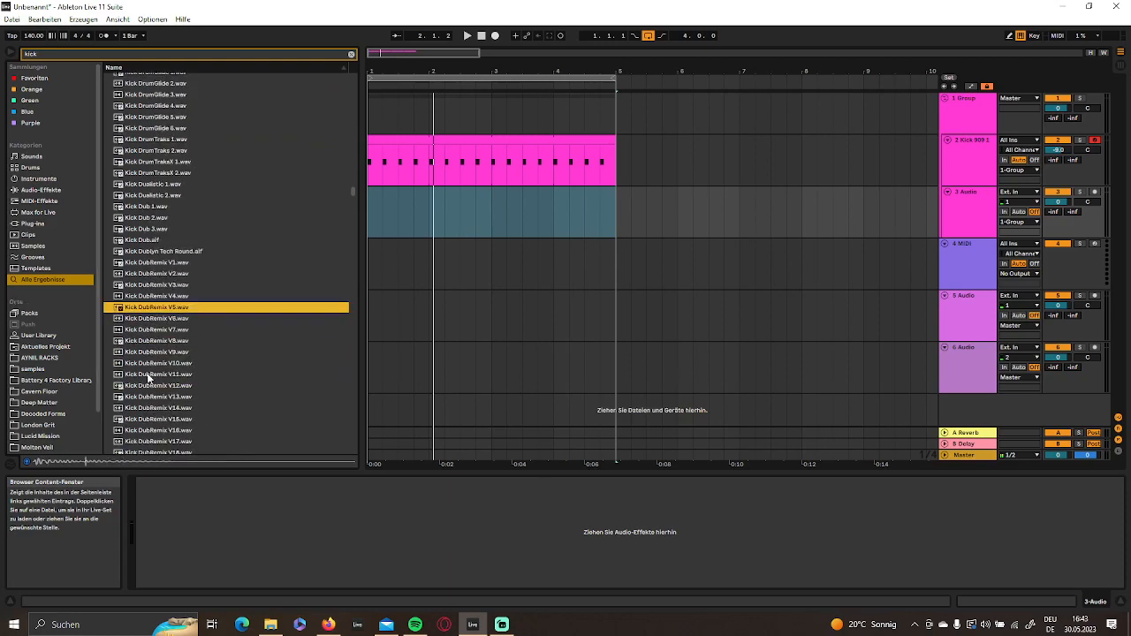
pyautogui.click(156, 340)
pyautogui.click(158, 350)
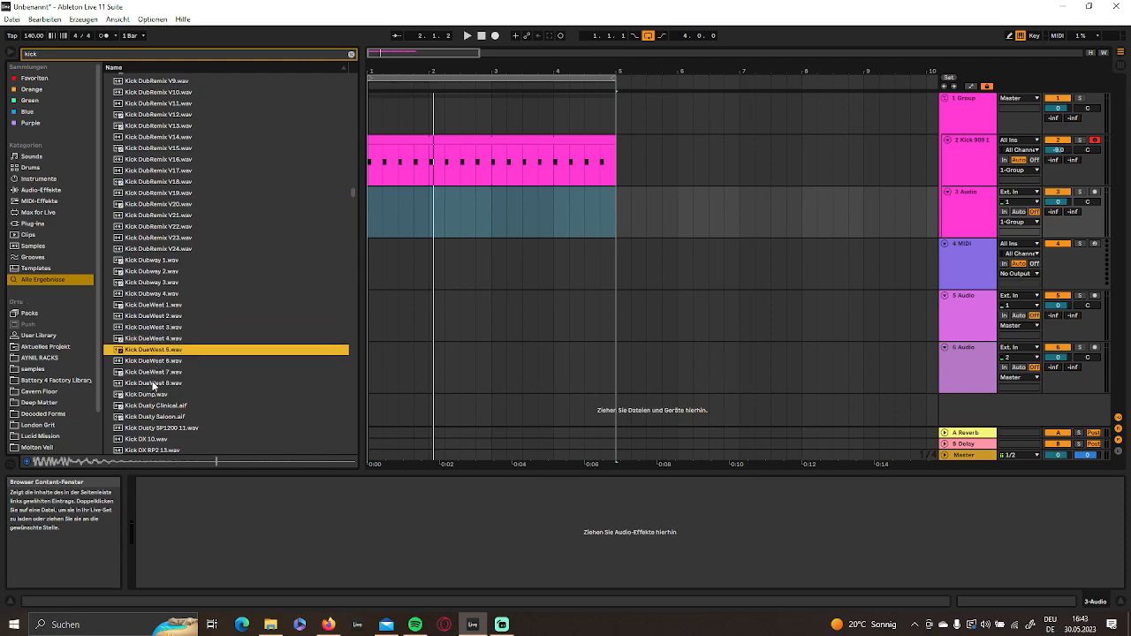
pyautogui.click(155, 384)
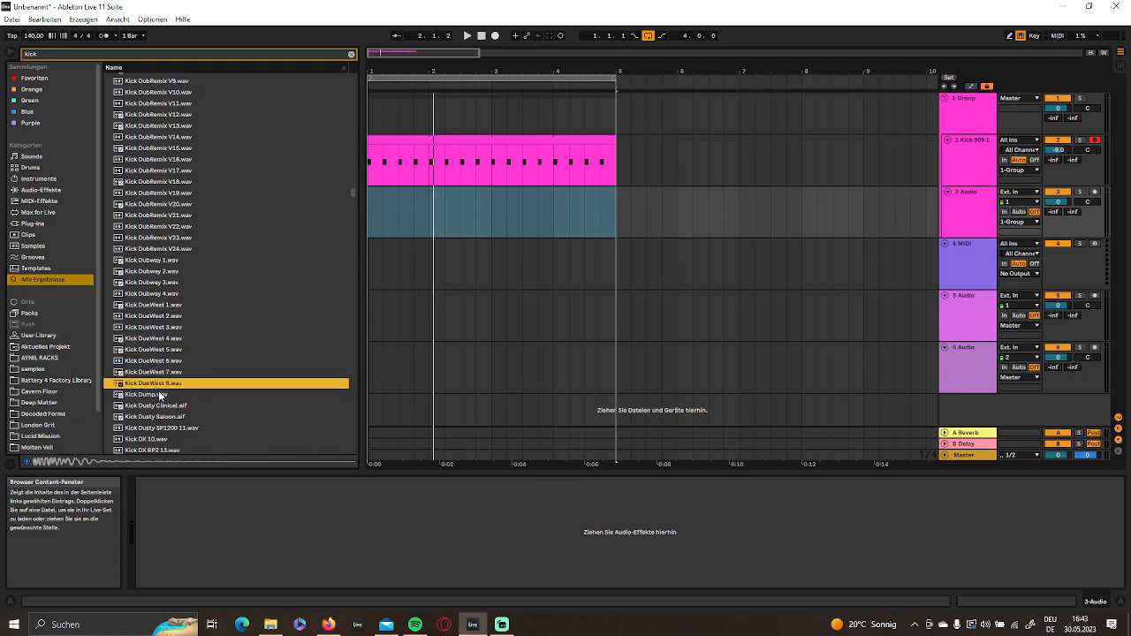
# - Audition the neighbouring kick samples and place Kick Echo MO.wav at bar 1 of the new audio track
pyautogui.scroll(-5, 158, 376)
pyautogui.click(155, 321)
pyautogui.click(157, 352)
pyautogui.click(157, 363)
pyautogui.scroll(-3, 157, 389)
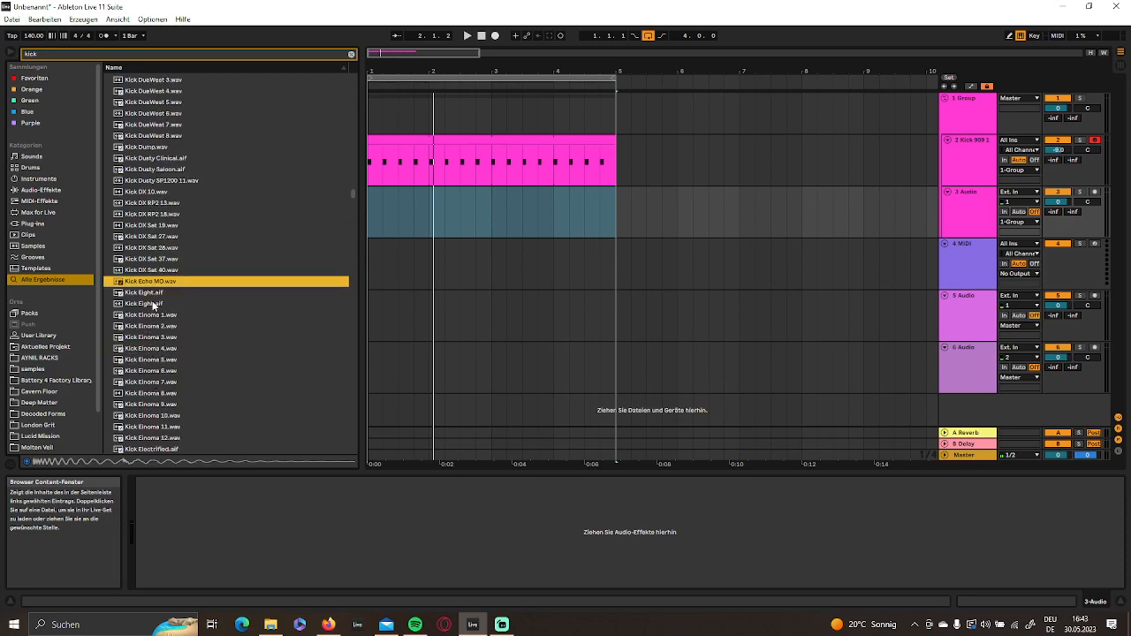
pyautogui.moveTo(149, 283); pyautogui.dragTo(373, 216)
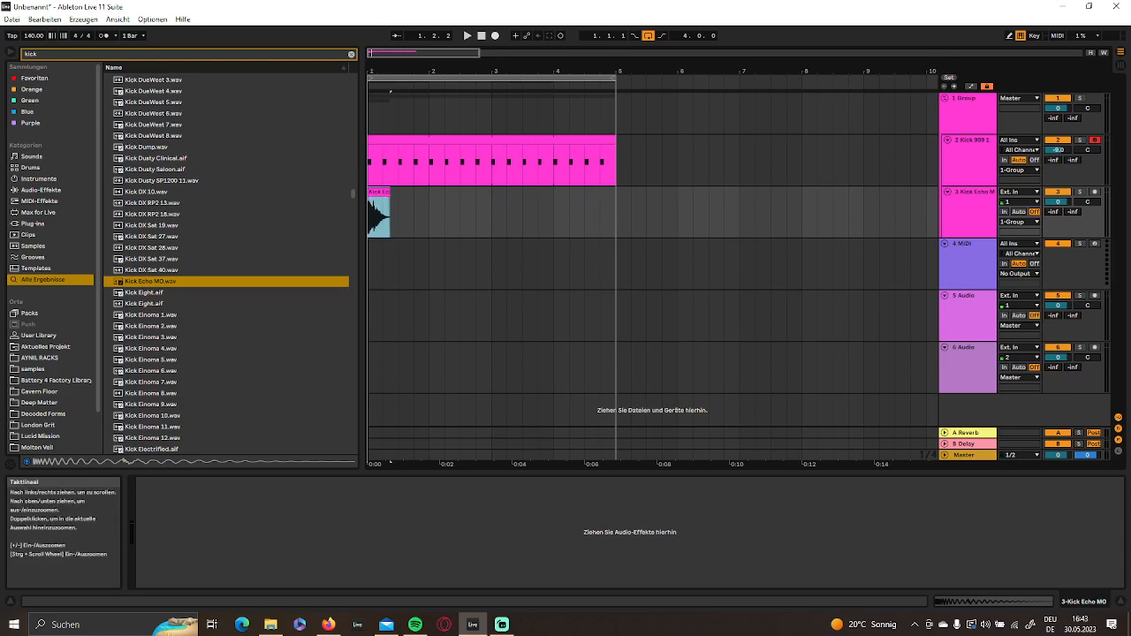
# - Add a fade-in to the Kick Echo MO clip, shorten it and position it to end at 1.2.1, then play it
pyautogui.doubleClick(390, 460)
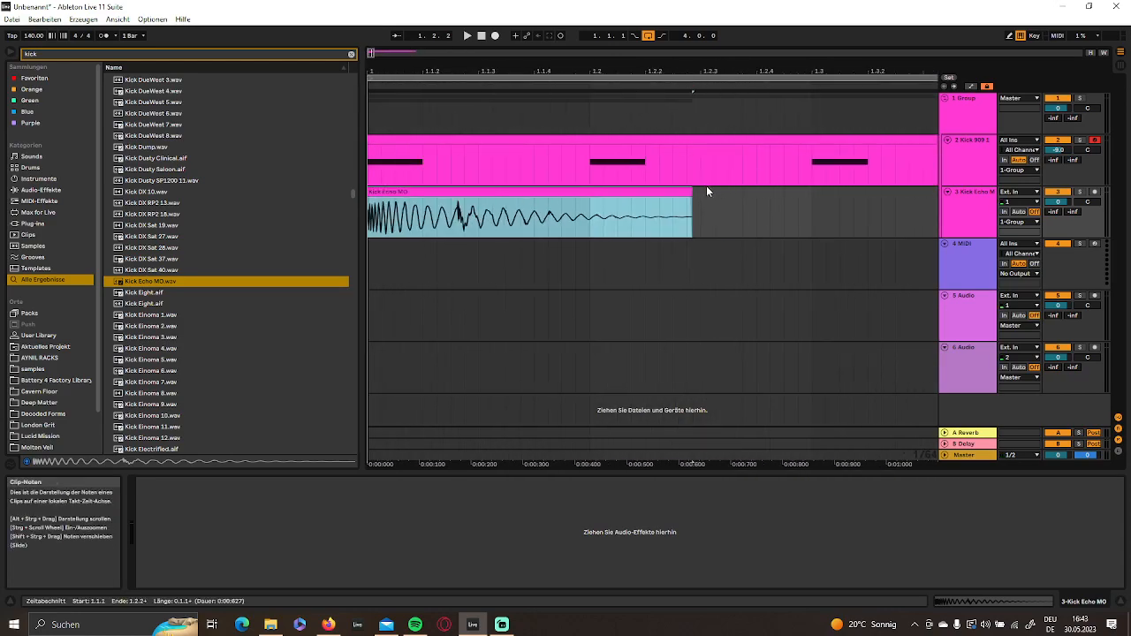
pyautogui.moveTo(371, 199); pyautogui.dragTo(406, 199)
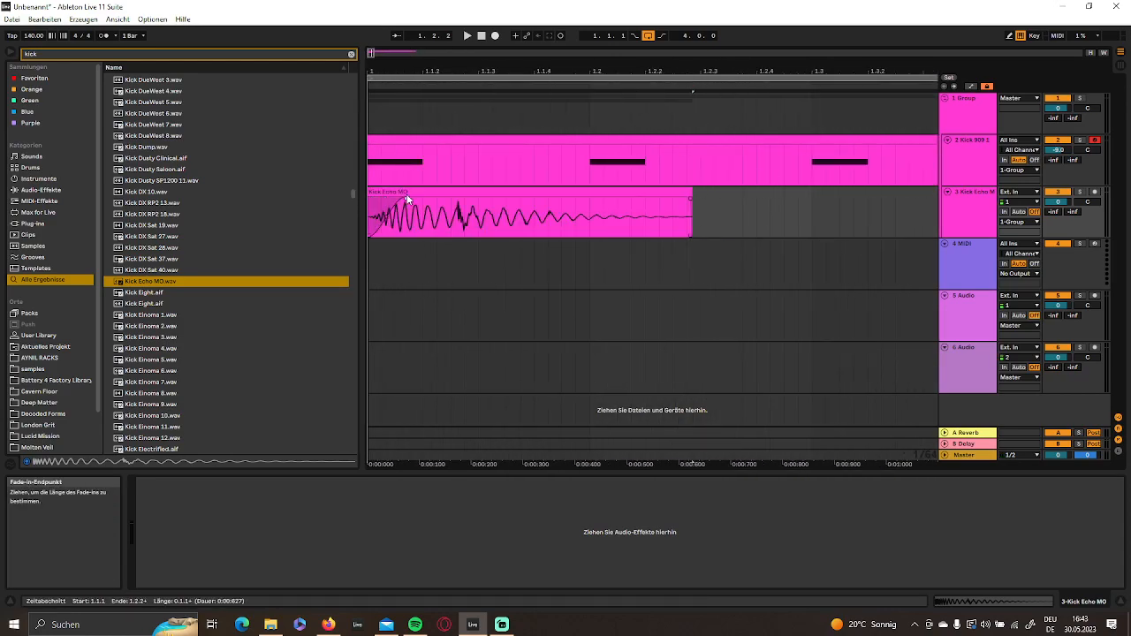
pyautogui.moveTo(691, 190); pyautogui.dragTo(569, 188)
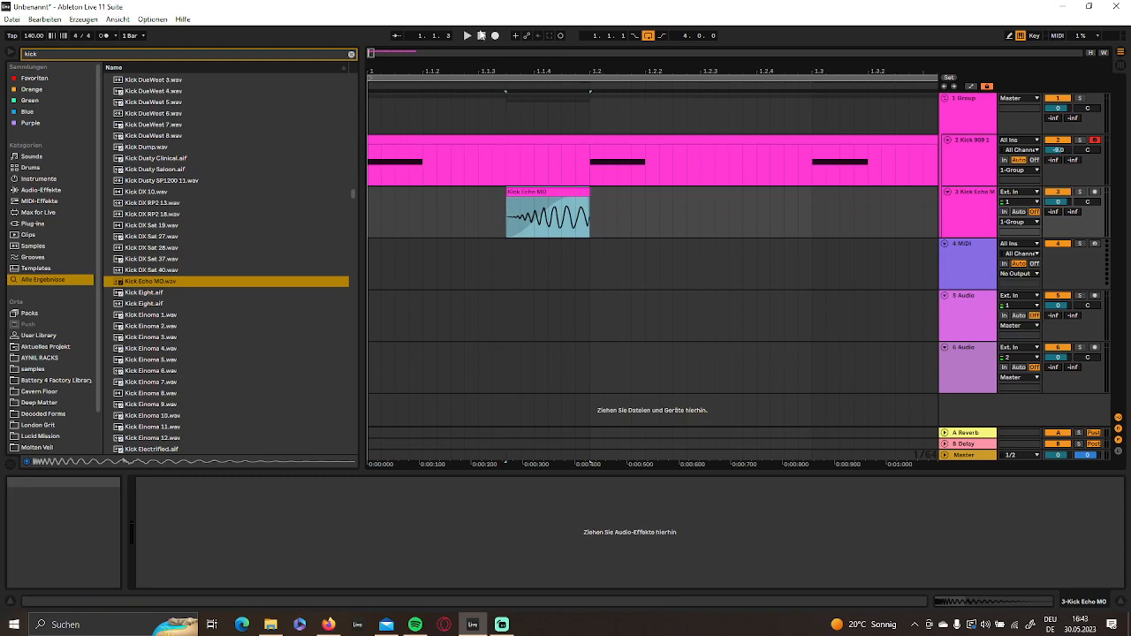
pyautogui.click(468, 35)
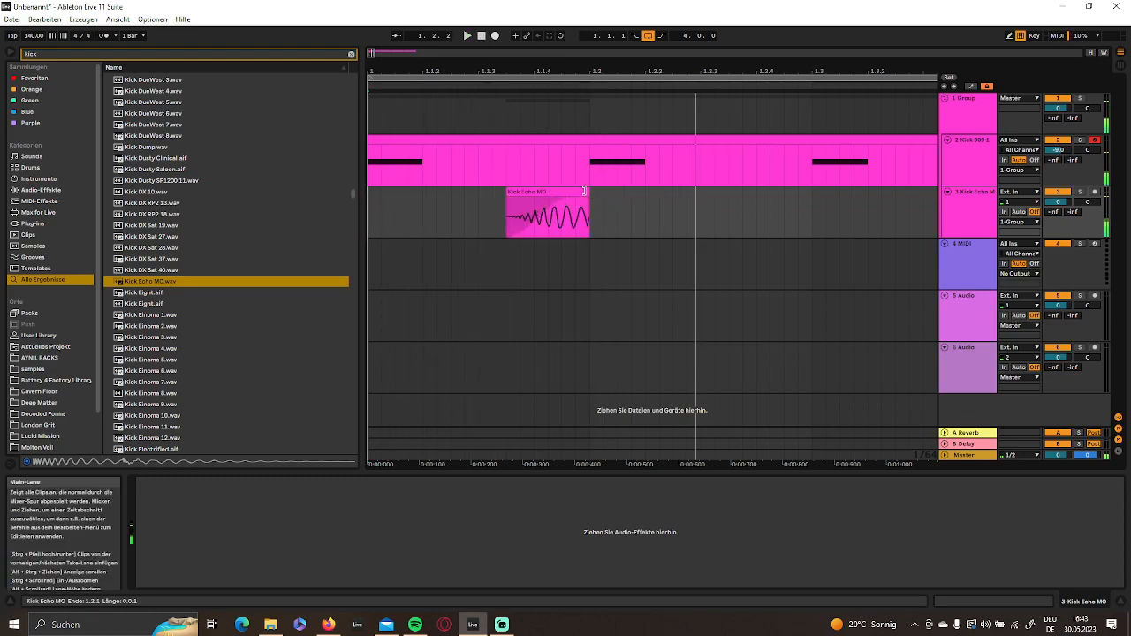
# - Make the Kick Echo MO clip span 1.1.2 to 1.2.1, add a fade-out and play it from the start
pyautogui.moveTo(555, 188); pyautogui.dragTo(589, 191)
pyautogui.press('space')
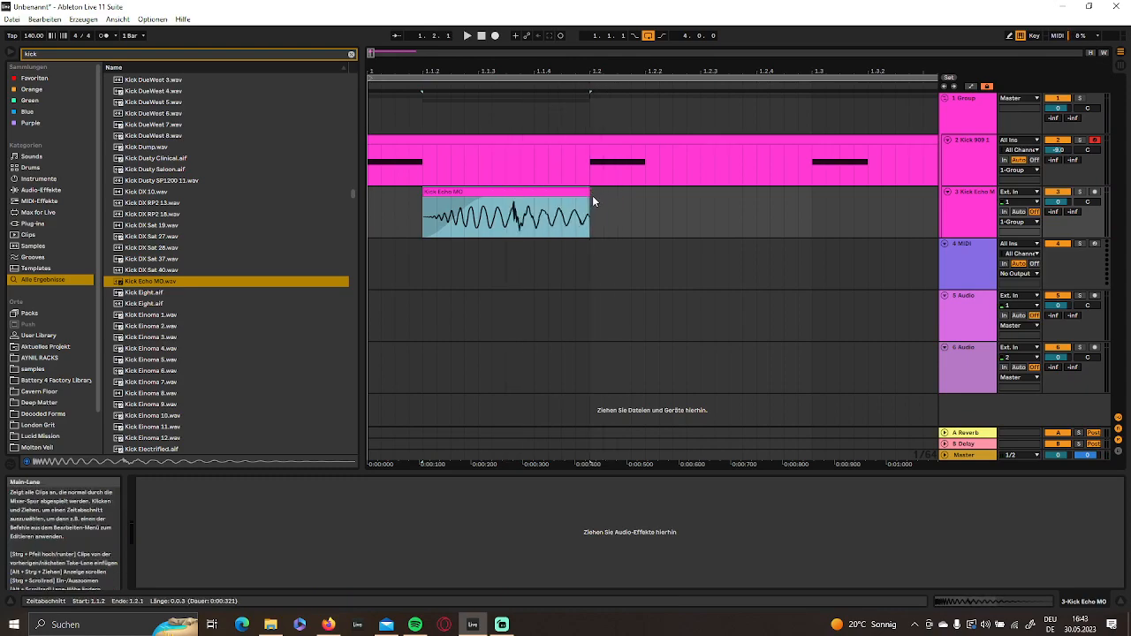
pyautogui.click(481, 36)
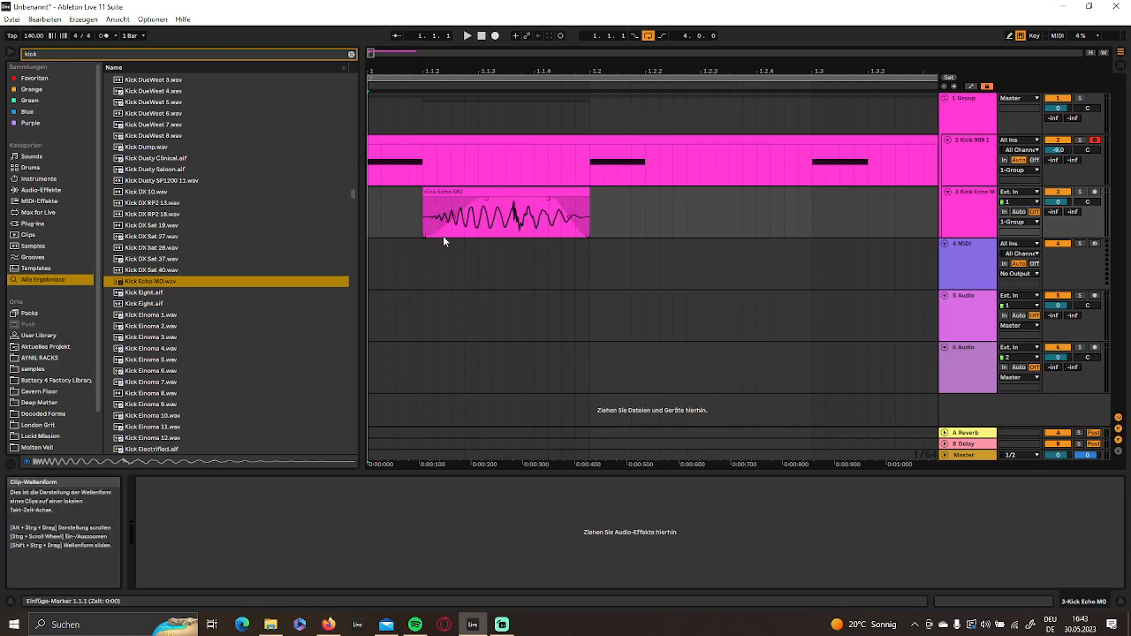
pyautogui.press('space')
# - Lower the Kick Echo MO track's volume to -9.1 dB and check it against the kick in playback
pyautogui.press('space')
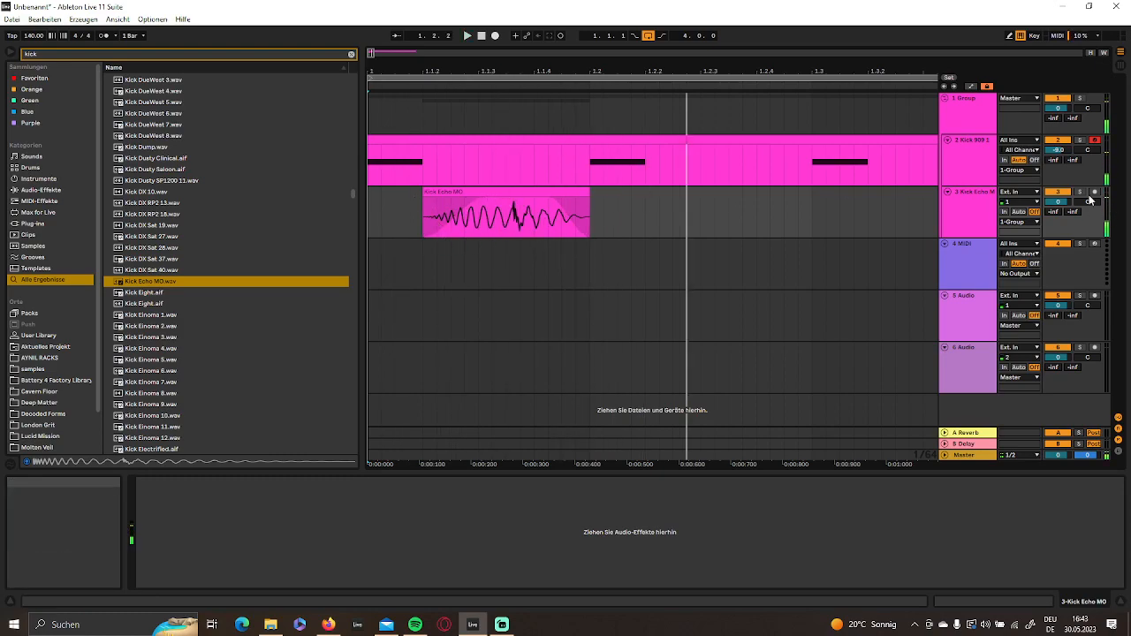
pyautogui.moveTo(1061, 204); pyautogui.dragTo(1061, 237)
pyautogui.press('space')
pyautogui.press('space')
pyautogui.press('space')
pyautogui.press('space')
pyautogui.press('space')
pyautogui.press('space')
# - Shorten the Kick Echo MO clip to end at 1.1.4, then duplicate it and trim the copy to end at 1.2.1
pyautogui.moveTo(587, 192); pyautogui.dragTo(481, 193)
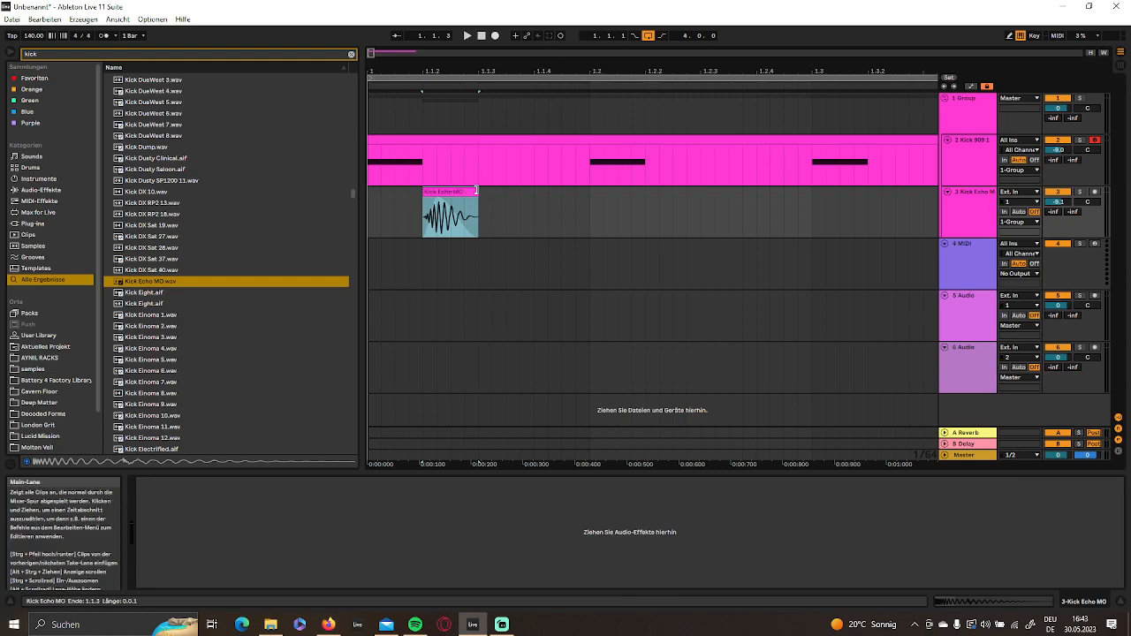
pyautogui.moveTo(475, 189); pyautogui.dragTo(534, 189)
pyautogui.hotkey('ctrl', 'd')
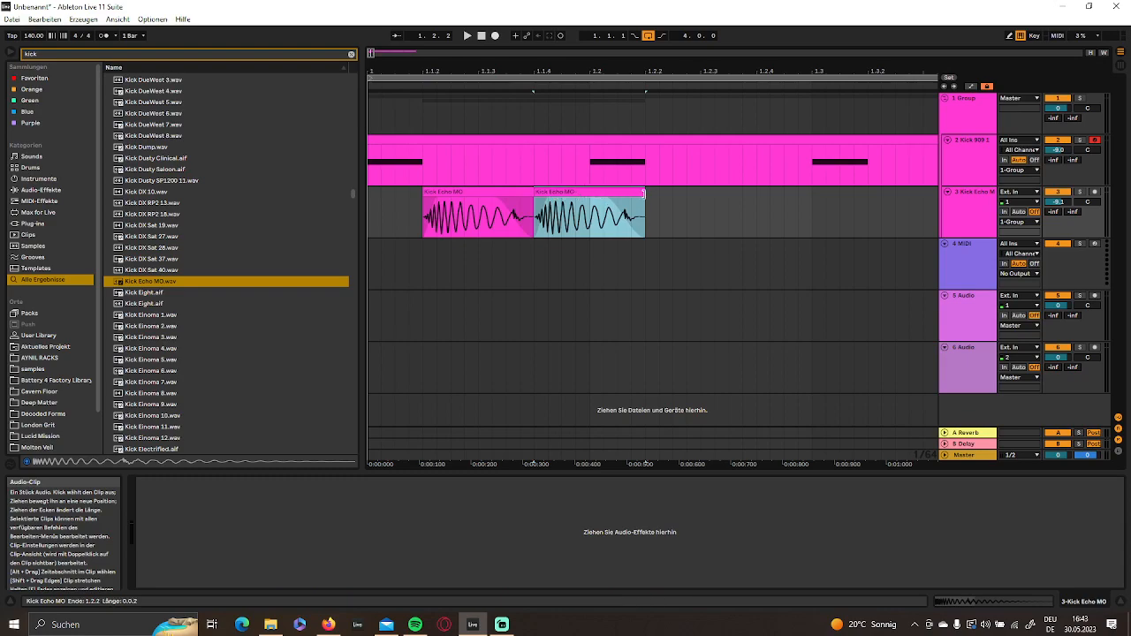
pyautogui.moveTo(645, 191); pyautogui.dragTo(590, 193)
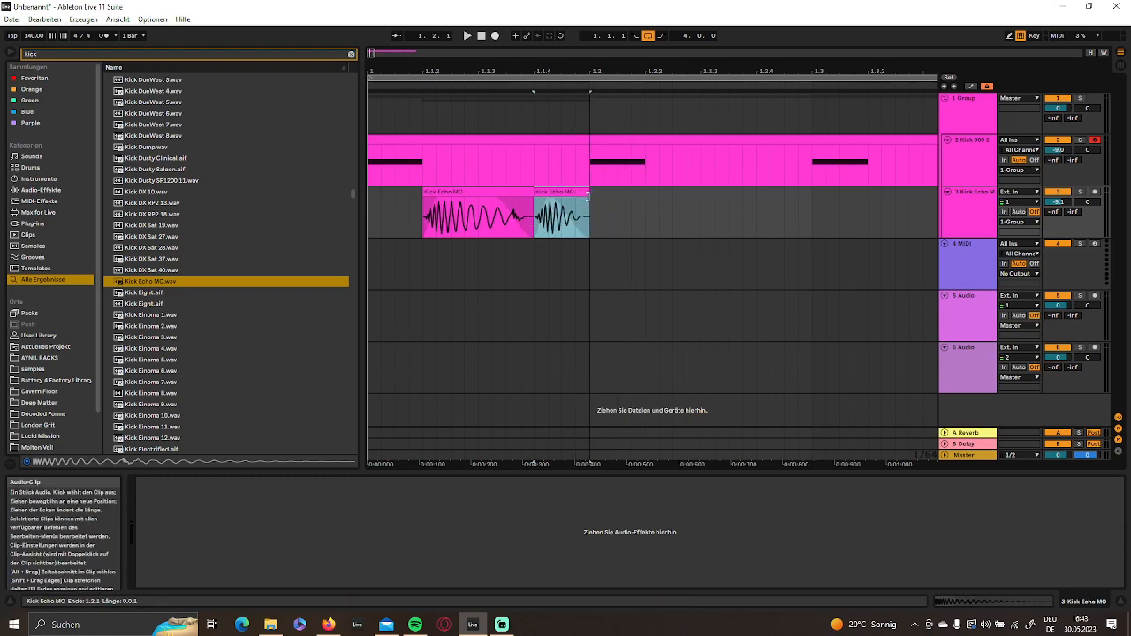
# - Transpose the Kick Echo MO clip at 1.1.4 up 9 semitones and extend its end back to 1.2.1
pyautogui.doubleClick(579, 195)
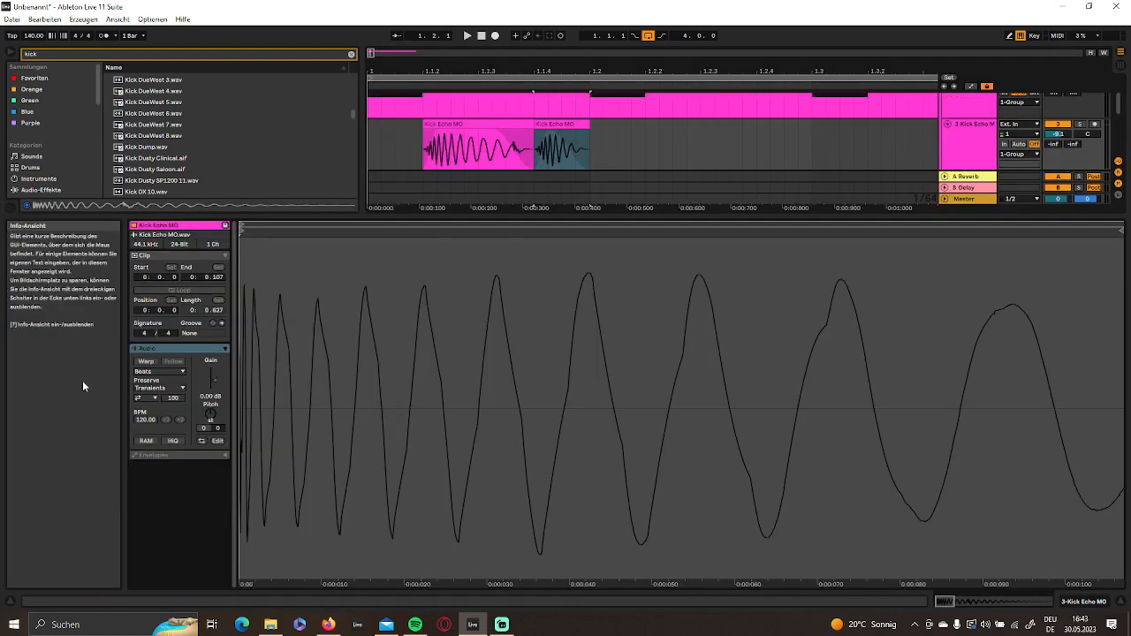
pyautogui.moveTo(210, 414); pyautogui.dragTo(209, 389)
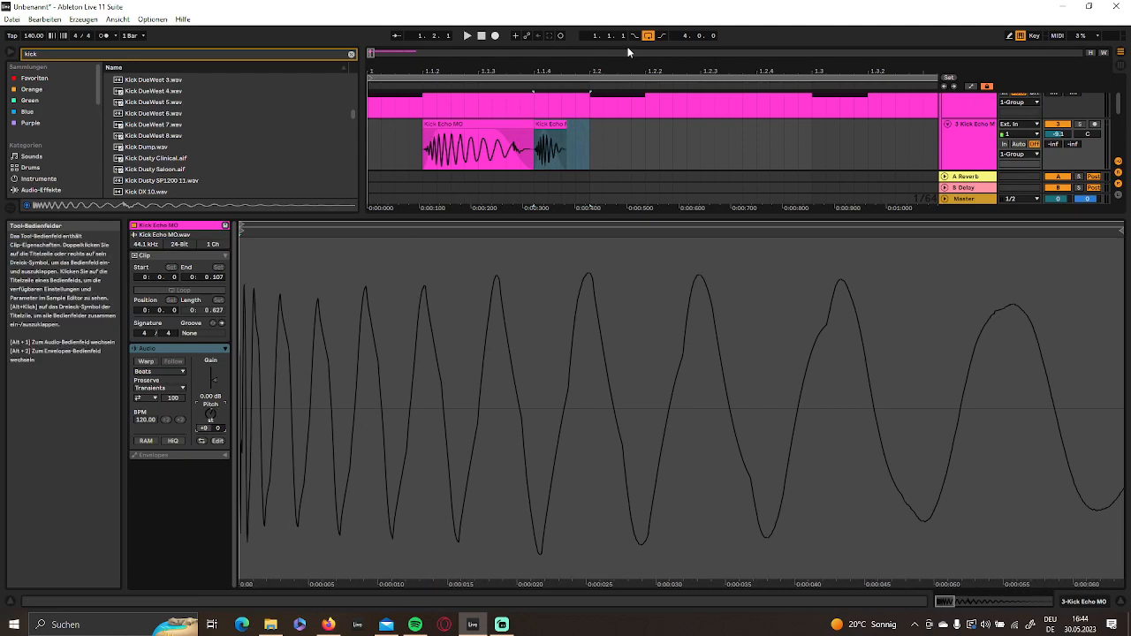
pyautogui.moveTo(566, 127); pyautogui.dragTo(587, 129)
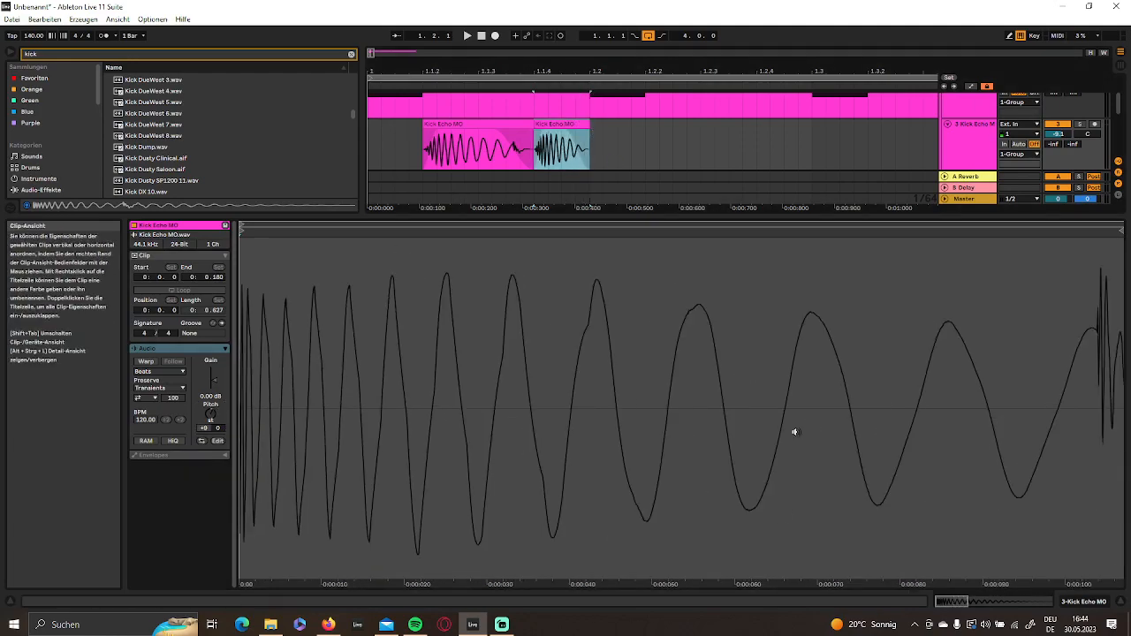
pyautogui.click(1070, 606)
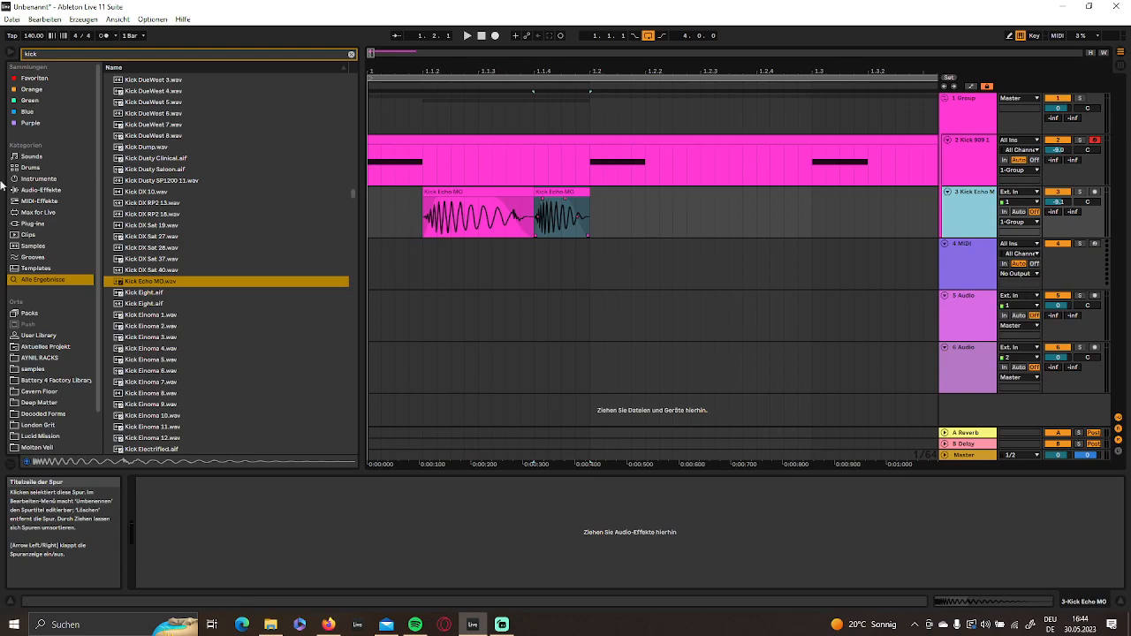
# - Add EQ Eight to the Kick Echo MO track and make band 4 a low-pass filter at 415 Hz
pyautogui.click(41, 190)
pyautogui.click(42, 201)
pyautogui.click(41, 190)
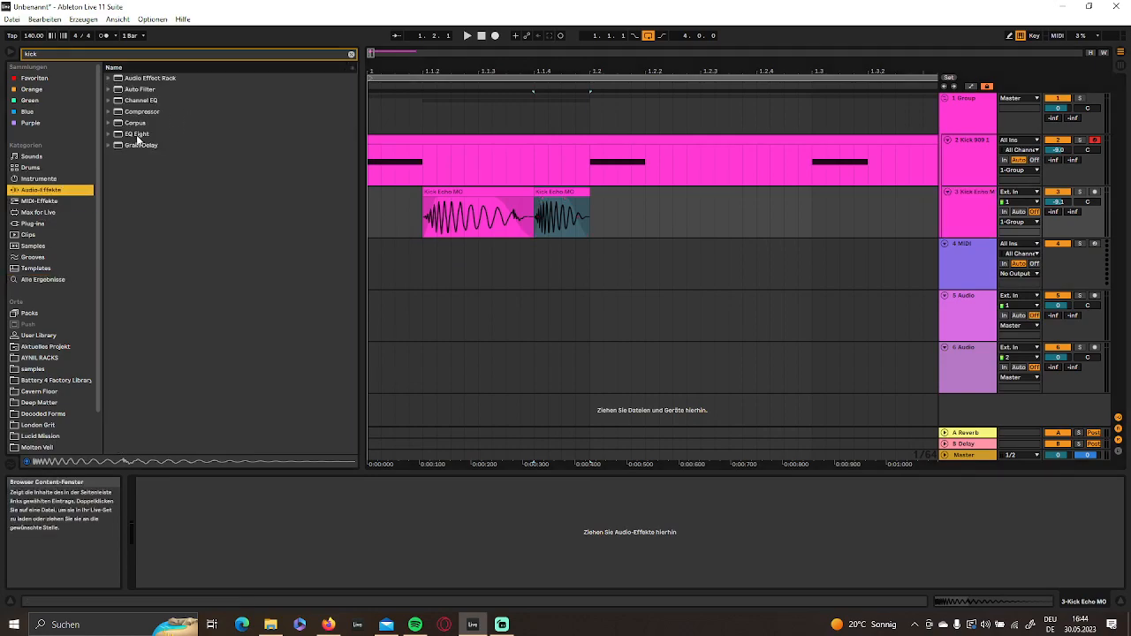
pyautogui.doubleClick(134, 133)
pyautogui.click(264, 577)
pyautogui.click(261, 560)
pyautogui.moveTo(156, 506); pyautogui.dragTo(156, 542)
# - Play the loop from the start several times to check the filtered rumble against the kick
pyautogui.press('space')
pyautogui.press('space')
pyautogui.click(484, 38)
pyautogui.press('space')
pyautogui.press('space')
pyautogui.press('space')
pyautogui.press('space')
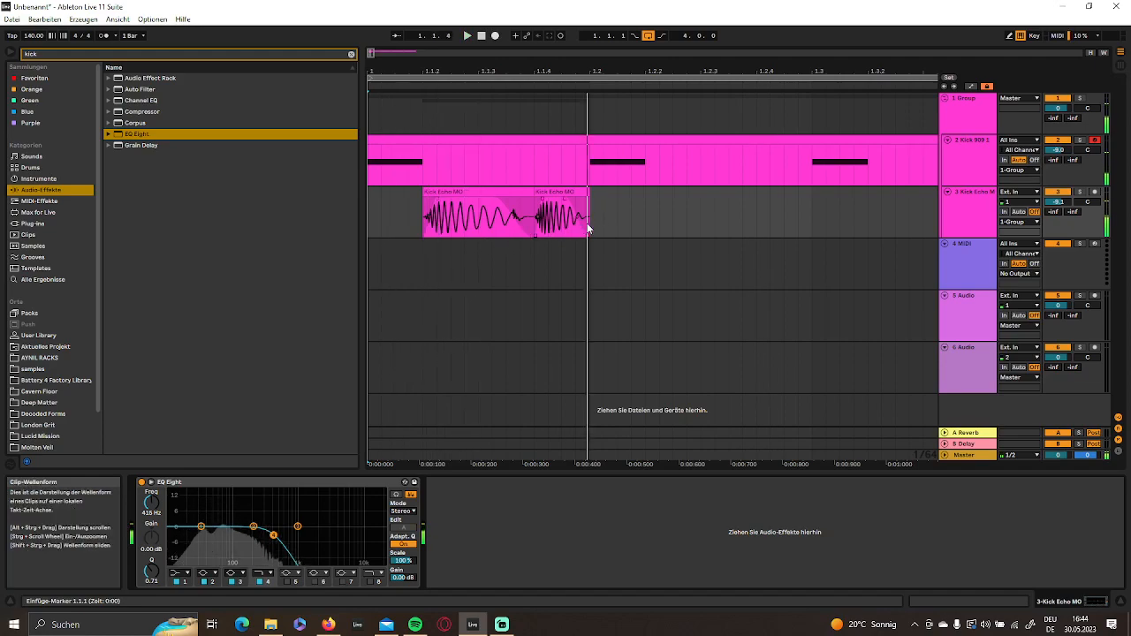
# - Split the first Kick Echo MO clip at 1.1.3
pyautogui.click(480, 223)
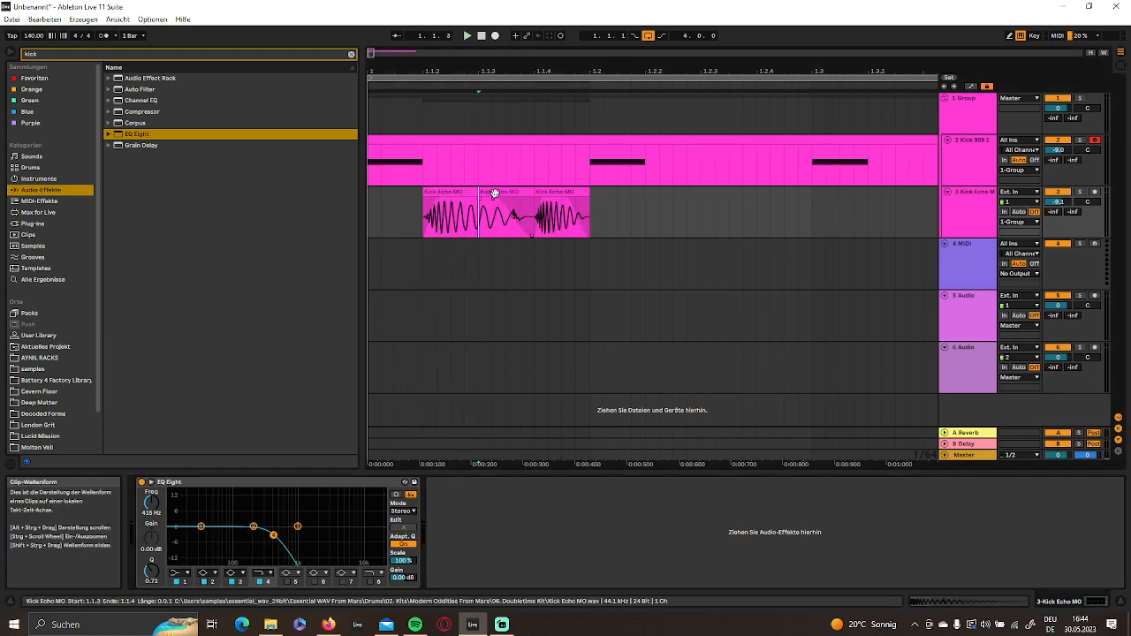
pyautogui.hotkey('ctrl', 'e')
pyautogui.click(427, 192)
pyautogui.moveTo(425, 193); pyautogui.dragTo(478, 212)
pyautogui.click(475, 201)
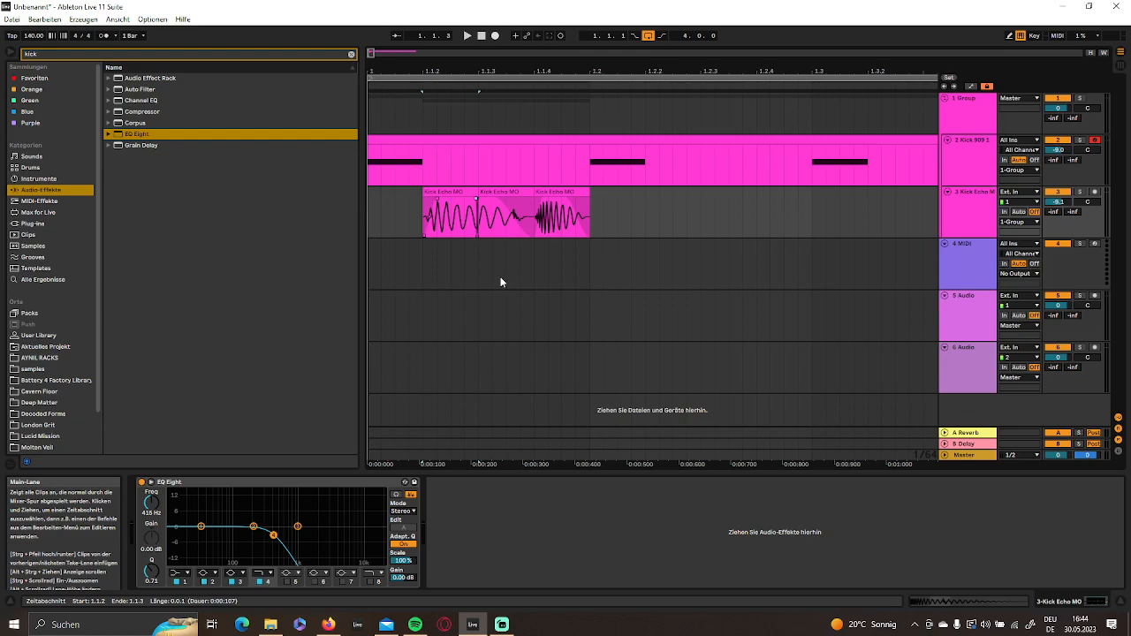
pyautogui.click(475, 192)
# - Transpose the Kick Echo MO clip at 1.1.3 up 6 semitones and extend its end back to 1.1.4
pyautogui.doubleClick(503, 189)
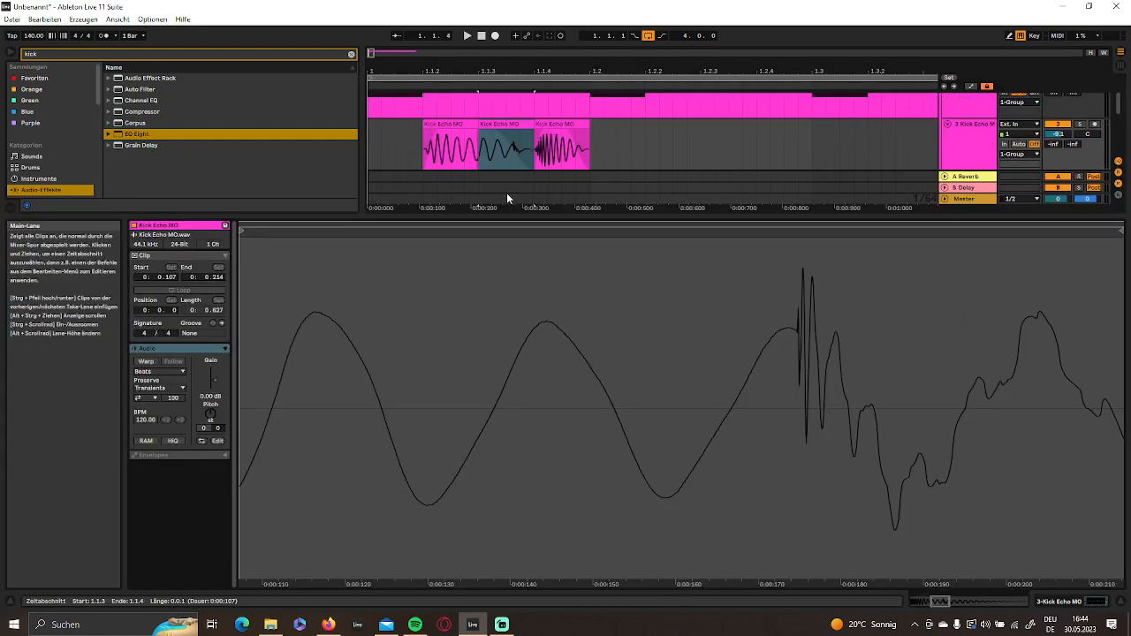
pyautogui.moveTo(211, 412); pyautogui.dragTo(211, 512)
pyautogui.moveTo(518, 127); pyautogui.dragTo(535, 128)
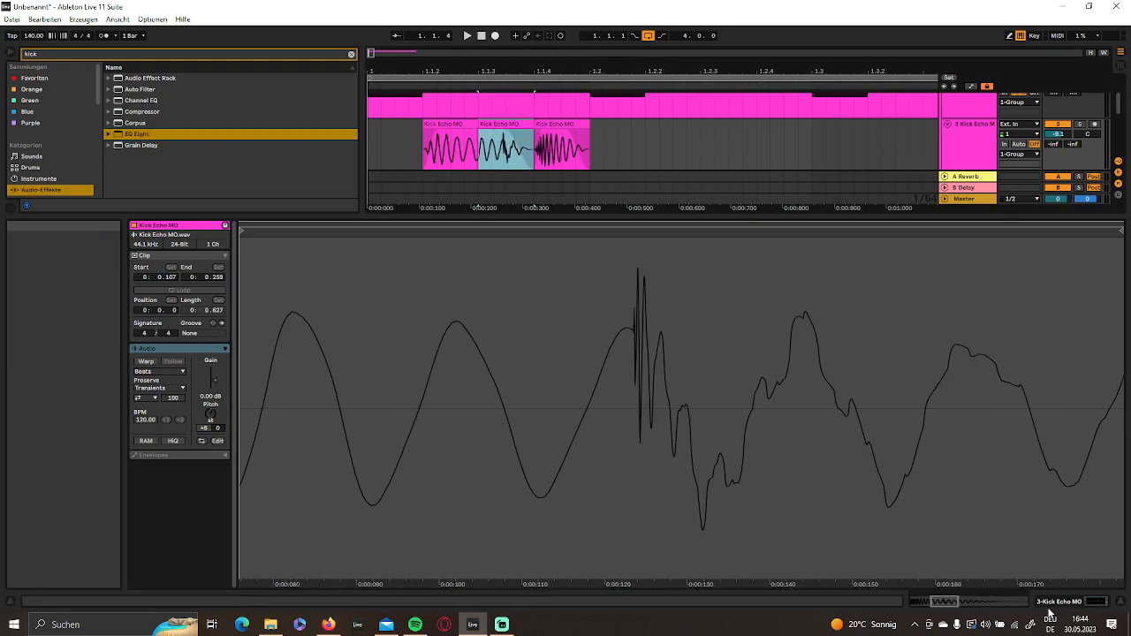
pyautogui.hotkey('shift', 'Tab')
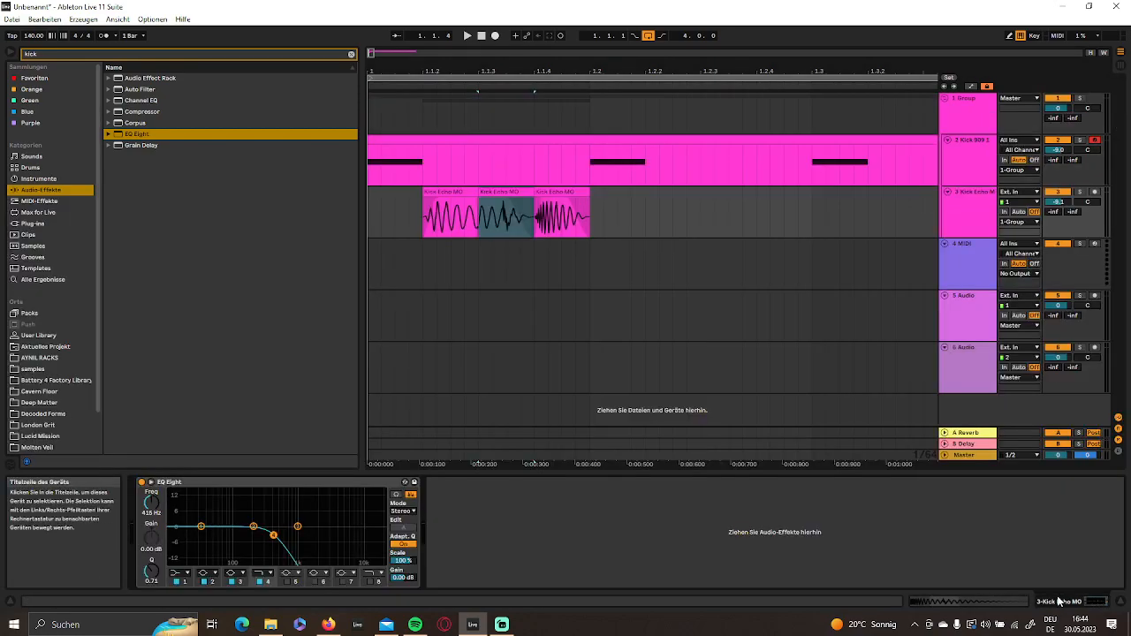
# - Play the arrangement from 1.1.1 to hear the three pitched rumble clips with the kick
pyautogui.click(482, 262)
pyautogui.click(481, 36)
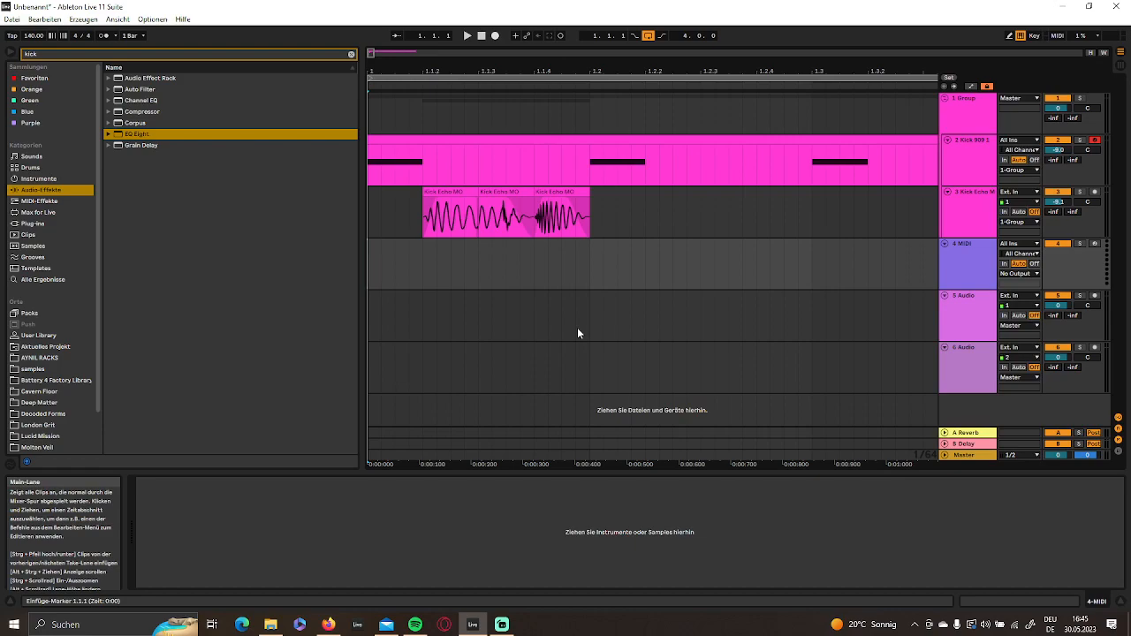
pyautogui.press('space')
pyautogui.press('space')
pyautogui.press('space')
pyautogui.press('space')
pyautogui.press('space')
# - Copy the Kick Echo MO clip at 1.1.4 to 1.2.2 and play the arrangement from the start
pyautogui.click(549, 209)
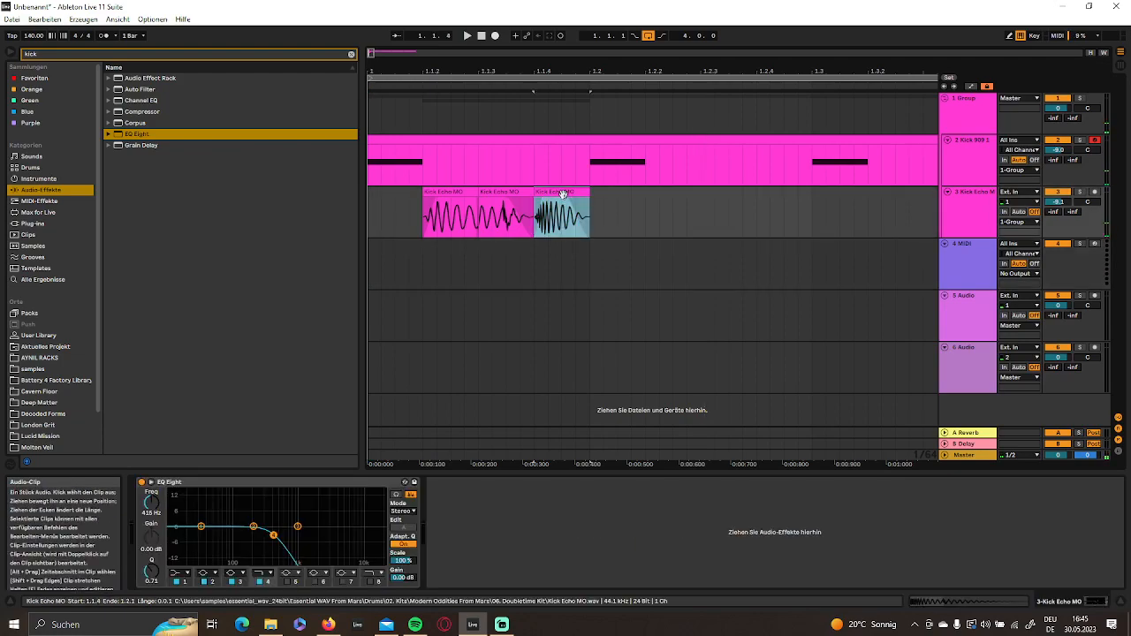
pyautogui.click(646, 208)
pyautogui.hotkey('ctrl', 'v')
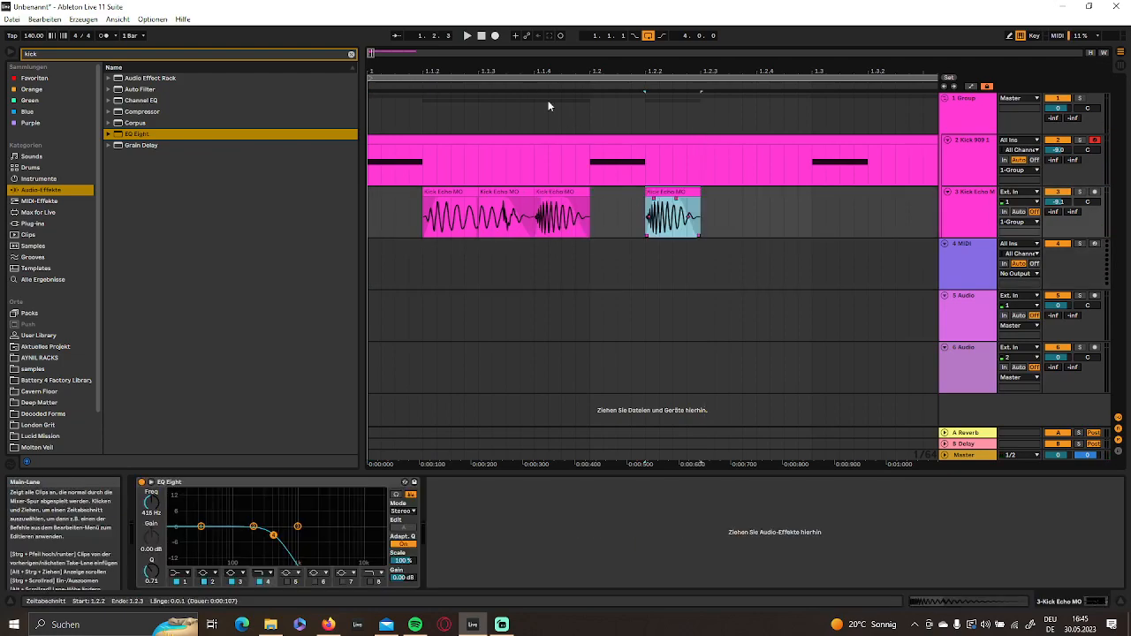
pyautogui.click(480, 37)
pyautogui.press('space')
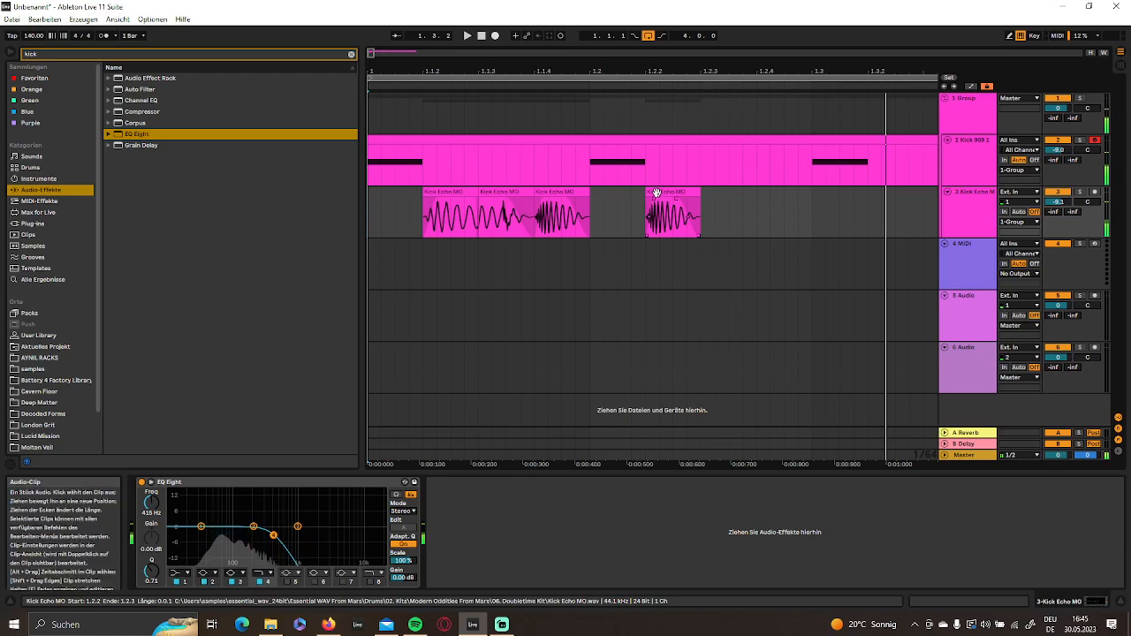
# - Move the copied Kick Echo MO clip to start at 1.2.3 and play it from the start
pyautogui.moveTo(654, 192); pyautogui.dragTo(709, 192)
pyautogui.click(481, 37)
pyautogui.click(484, 38)
pyautogui.press('space')
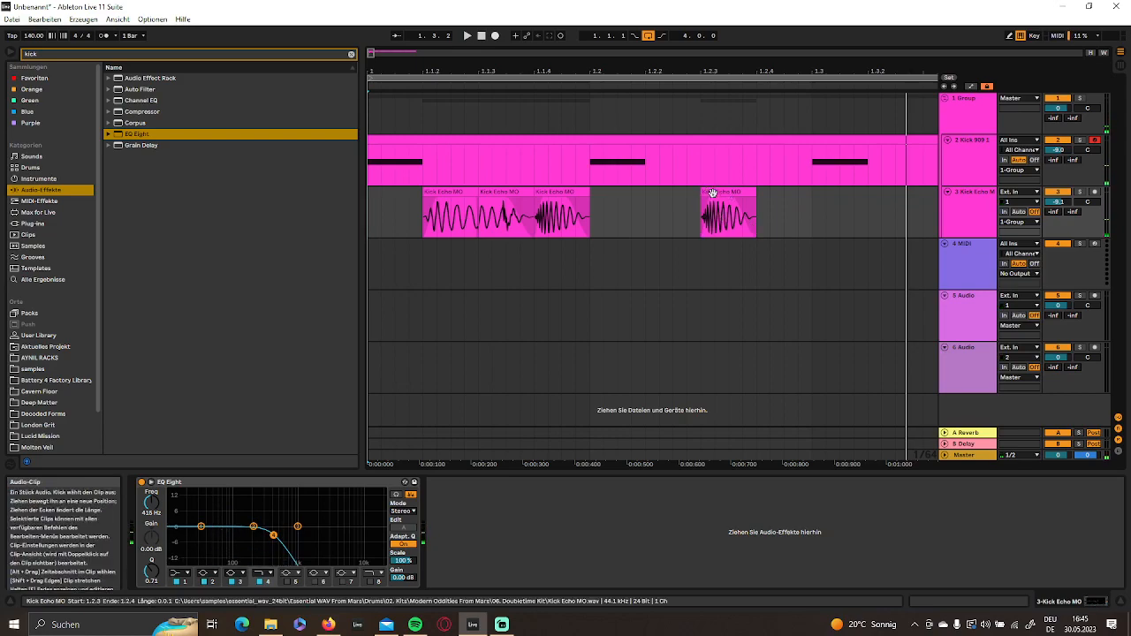
# - Extend the Kick Echo MO clip at 1.2.3 to end at 1.3.1 and split it at 1.2.4
pyautogui.moveTo(751, 192); pyautogui.dragTo(812, 192)
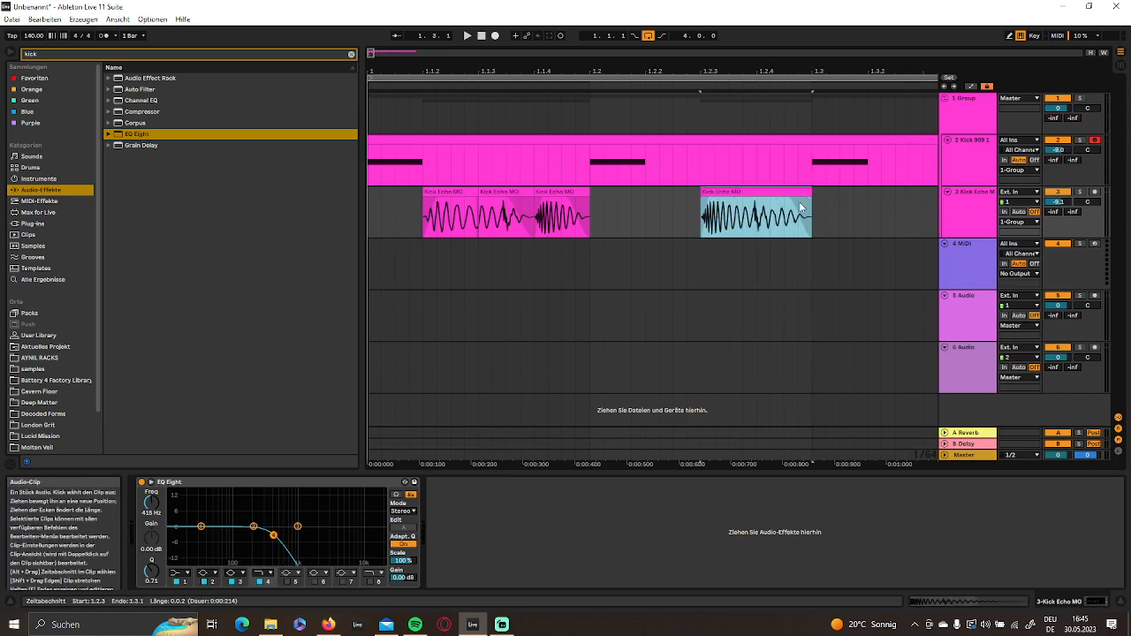
pyautogui.click(763, 212)
pyautogui.hotkey('ctrl', 'e')
# - Transpose the Kick Echo MO clip at 1.2.4 up 14 semitones, extend it to 1.3.1 and play from the start
pyautogui.doubleClick(781, 193)
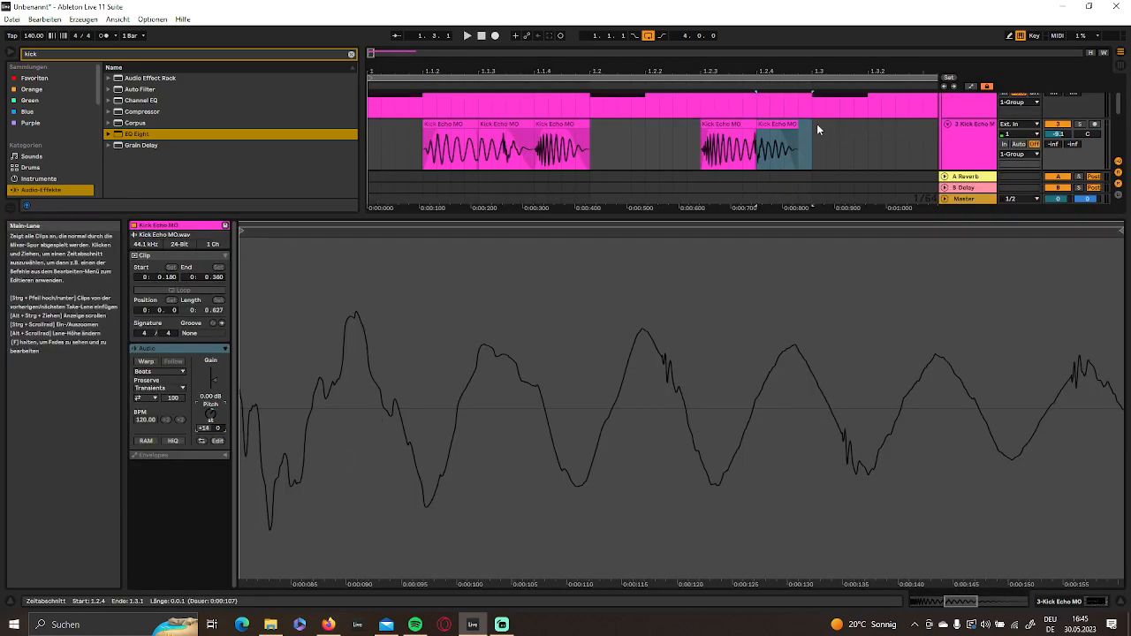
pyautogui.moveTo(805, 129); pyautogui.dragTo(808, 127)
pyautogui.click(730, 146)
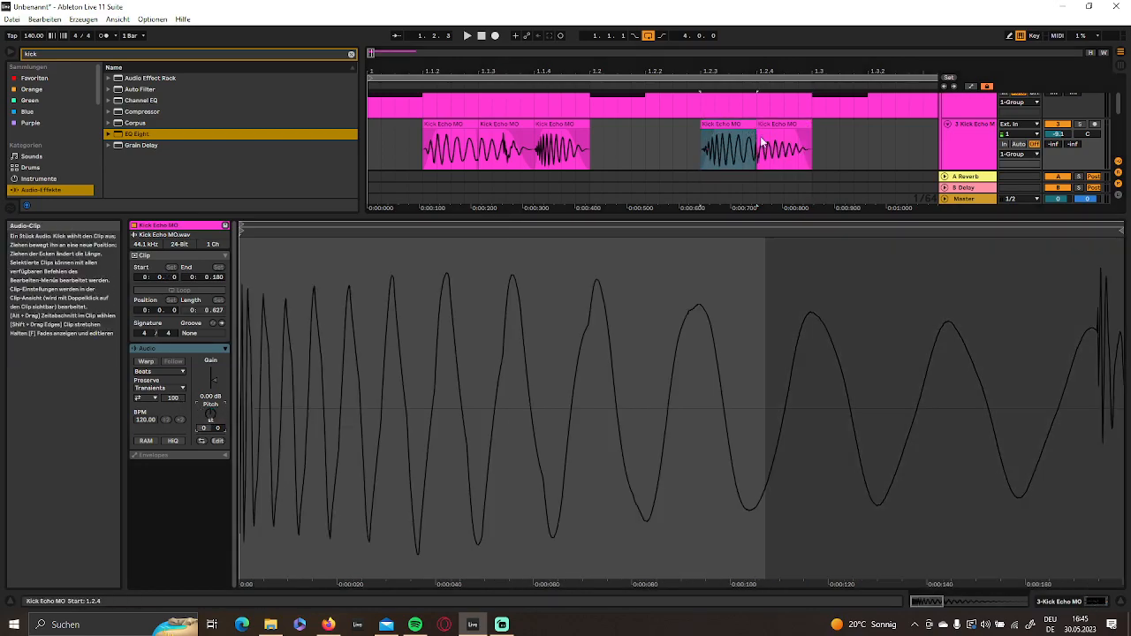
pyautogui.click(1065, 601)
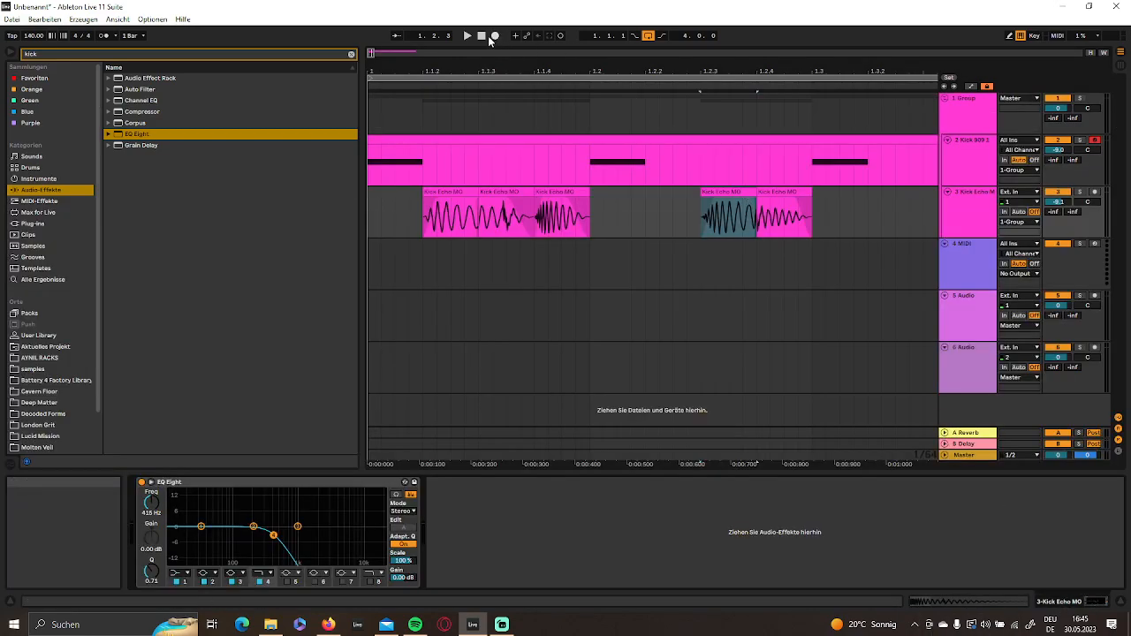
pyautogui.click(482, 37)
pyautogui.press('space')
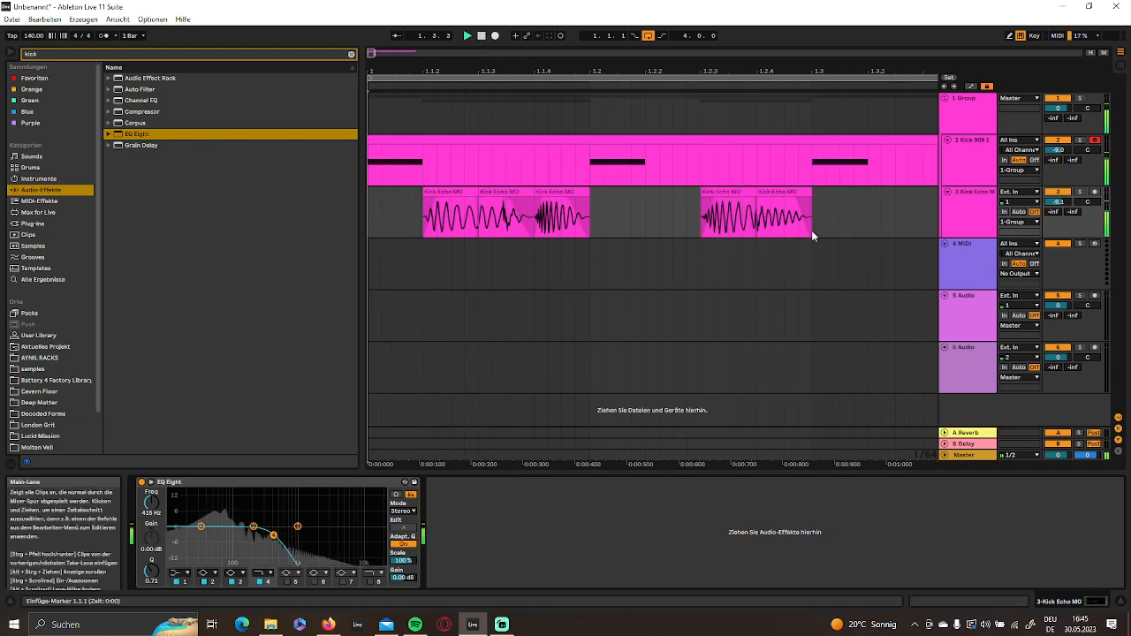
# - Duplicate the Kick Echo MO pattern from 1.1.1 to 1.3.1 repeatedly until it reaches 5.1.1
pyautogui.moveTo(812, 213); pyautogui.dragTo(295, 196)
pyautogui.moveTo(450, 71); pyautogui.dragTo(450, 37)
pyautogui.hotkey('ctrl', 'd')
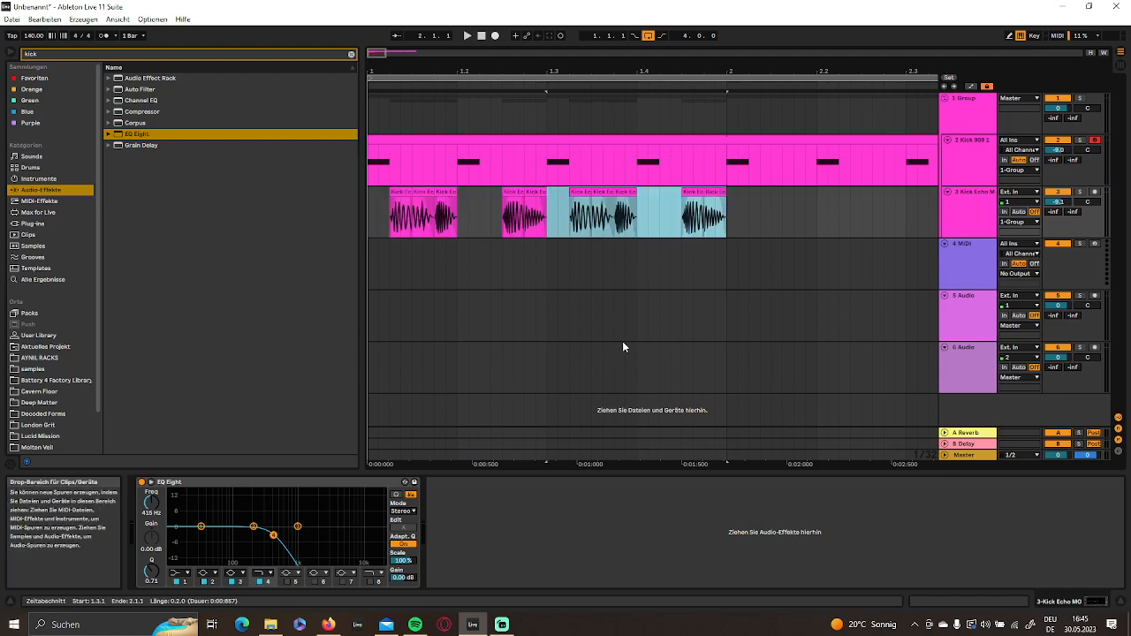
pyautogui.hotkey('ctrl', 'd')
pyautogui.hotkey('ctrl', 'd')
pyautogui.hotkey('ctrl', 'd')
pyautogui.hotkey('ctrl', 'd')
pyautogui.hotkey('ctrl', 'd')
pyautogui.hotkey('ctrl', 'd')
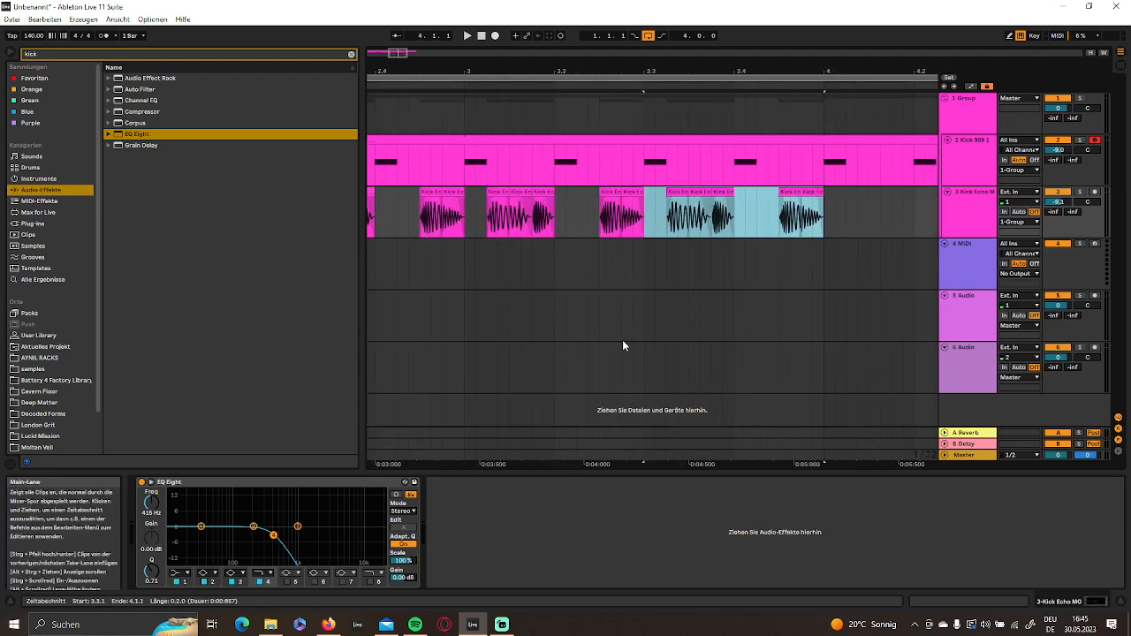
# - Play the repeated rumble pattern from 1.1.1 and listen closely to the transition into the second kick
pyautogui.click(482, 37)
pyautogui.press('space')
pyautogui.moveTo(468, 71); pyautogui.dragTo(734, 31)
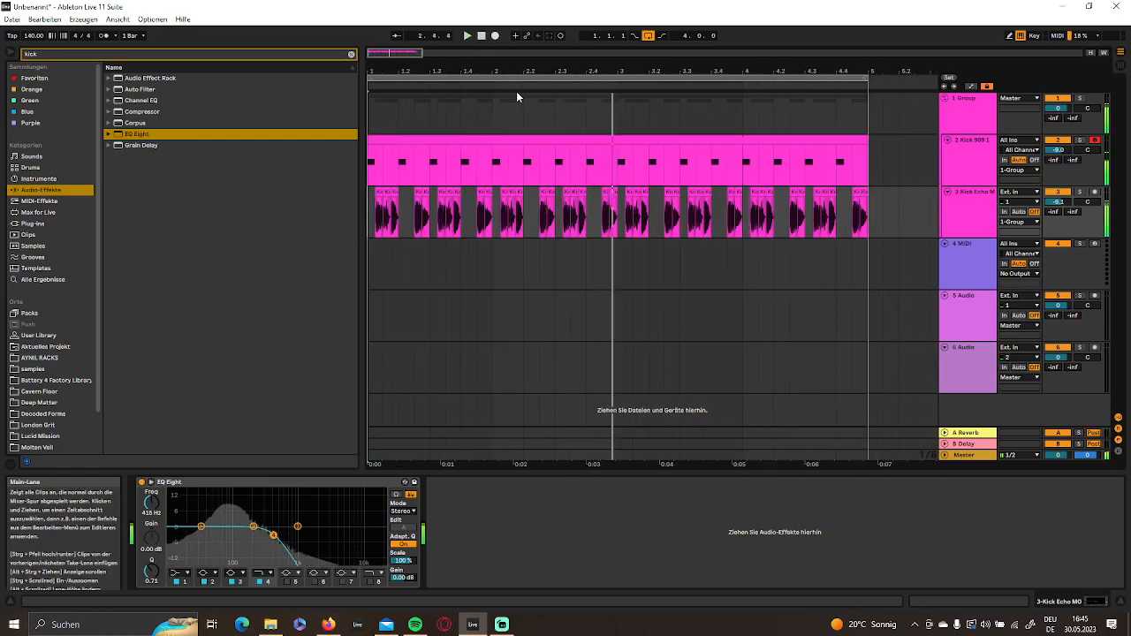
pyautogui.press('space')
pyautogui.moveTo(389, 72); pyautogui.dragTo(677, 61)
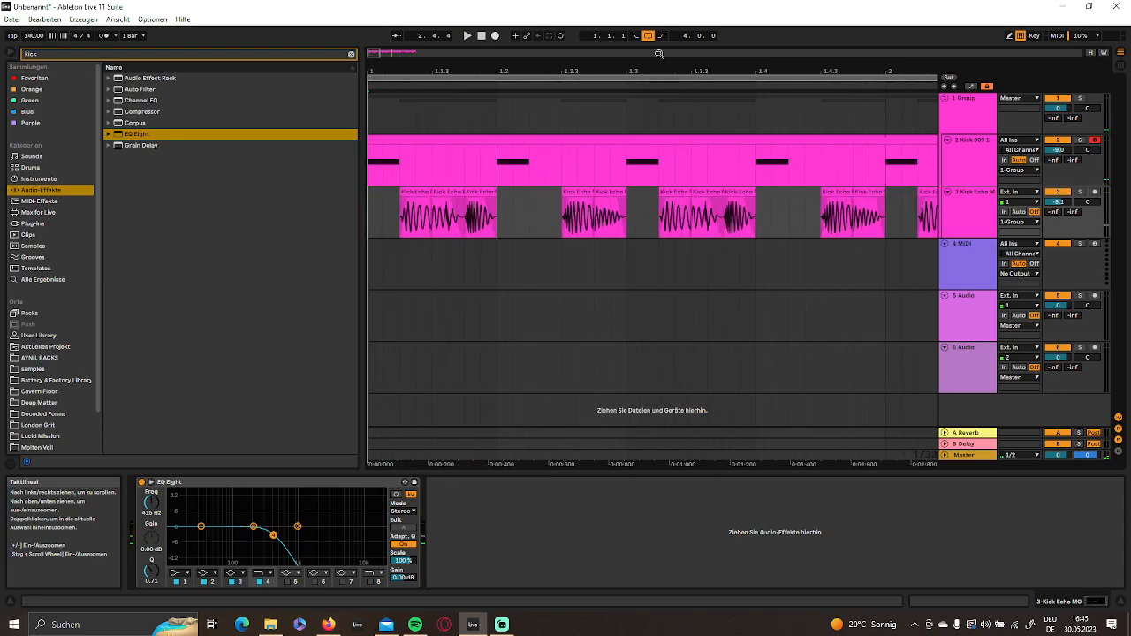
pyautogui.click(481, 37)
pyautogui.press('space')
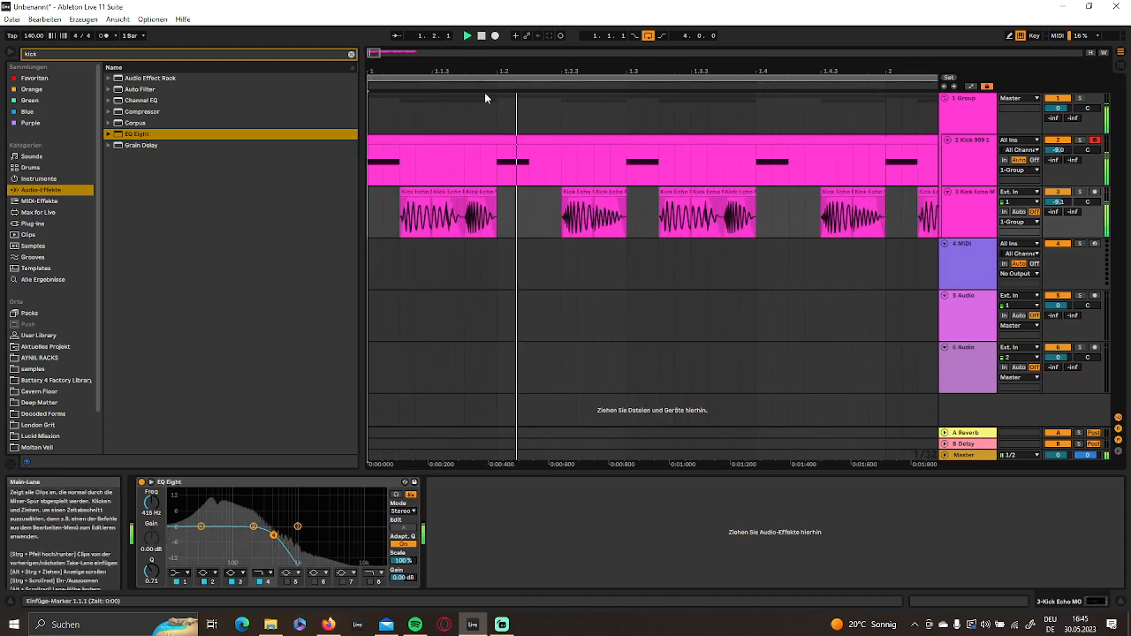
pyautogui.press('space')
pyautogui.press('space')
pyautogui.press('space')
pyautogui.press('space')
pyautogui.press('space')
# - Trim the start of the Kick Echo MO clip before beat 1.2, realign it to 1.1.4, extend it to 1.2.1 and play it
pyautogui.moveTo(461, 71); pyautogui.dragTo(462, 124)
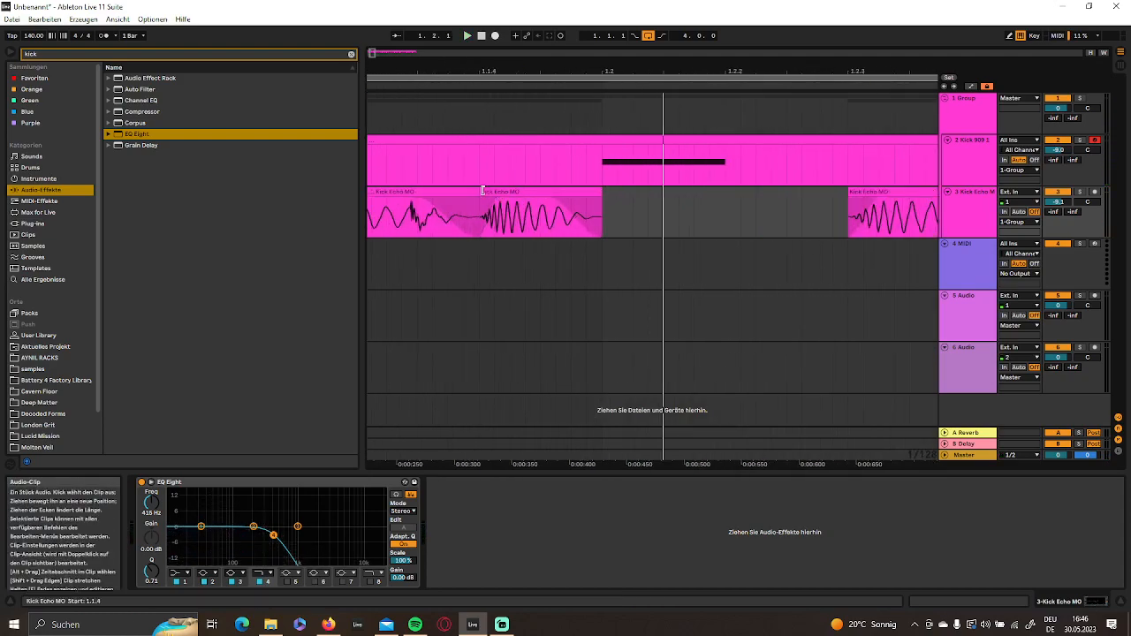
pyautogui.click(488, 192)
pyautogui.moveTo(495, 196); pyautogui.dragTo(496, 198)
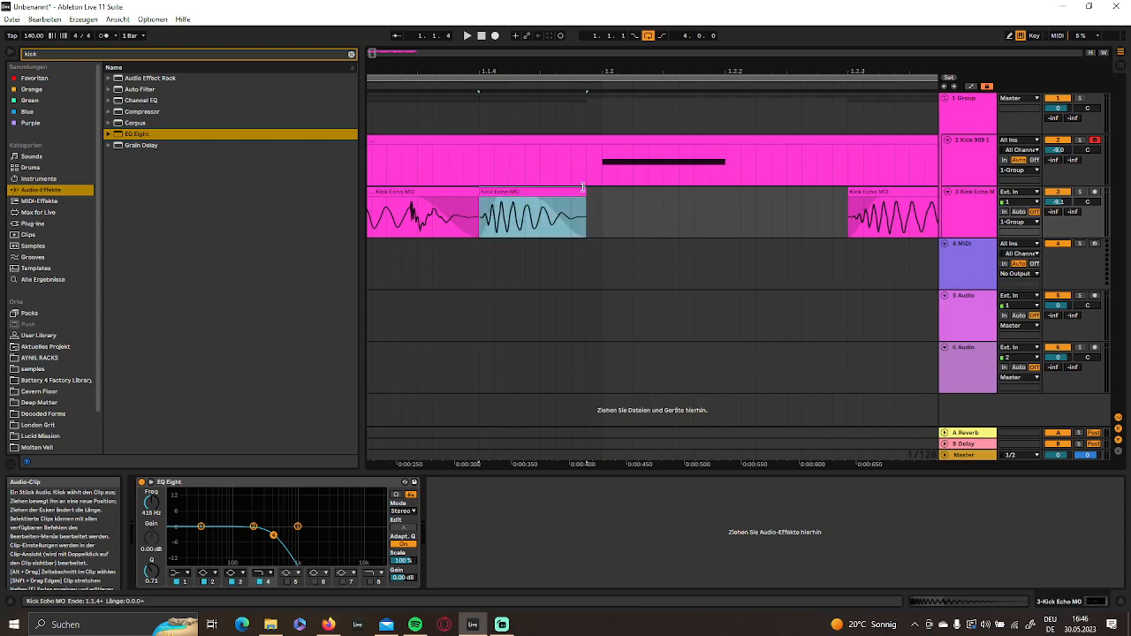
pyautogui.moveTo(584, 192); pyautogui.dragTo(603, 192)
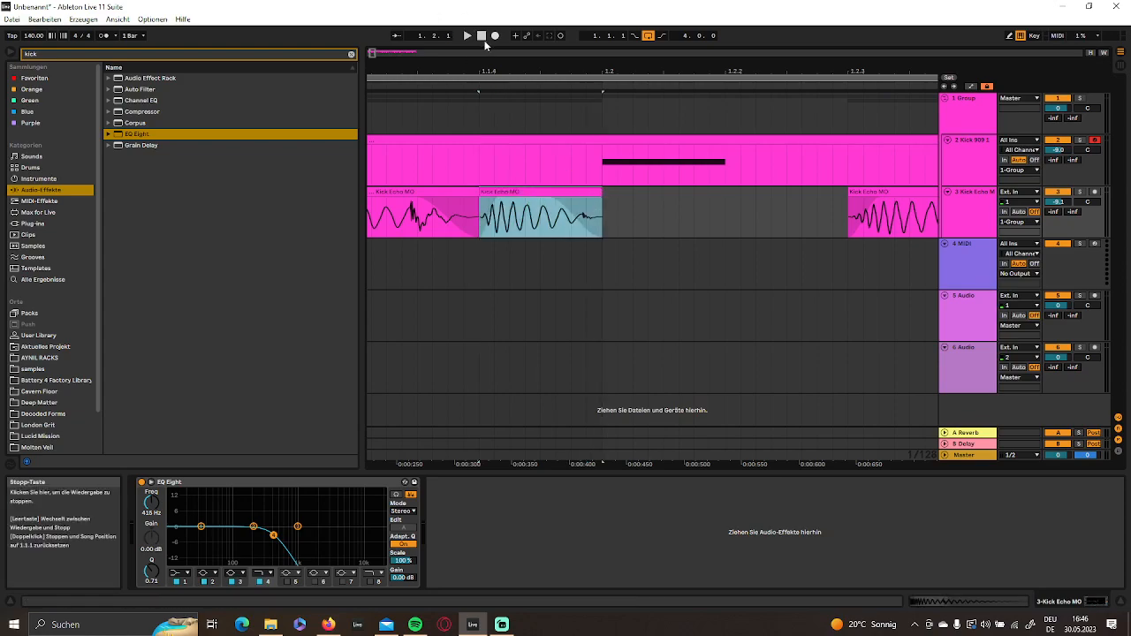
pyautogui.click(483, 37)
pyautogui.press('space')
pyautogui.press('space')
# - Duplicate the revised Kick Echo MO pattern from 1.1.1 to 1.3.1 over the older repeats up to 5.1.1
pyautogui.moveTo(530, 69); pyautogui.dragTo(529, 22)
pyautogui.click(463, 328)
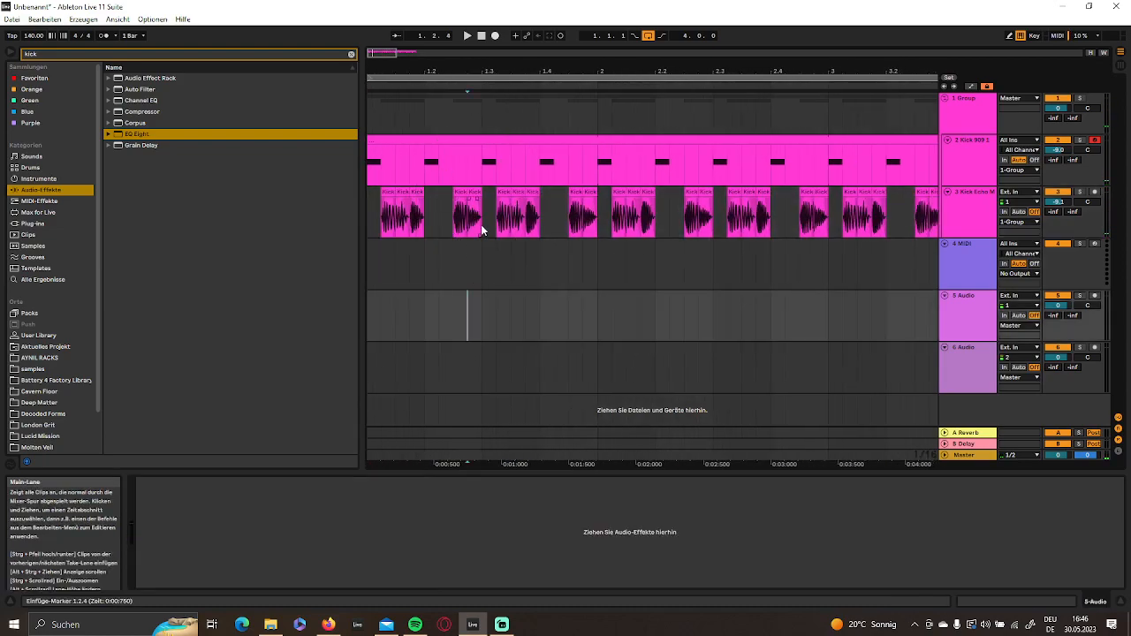
pyautogui.moveTo(483, 222); pyautogui.dragTo(324, 221)
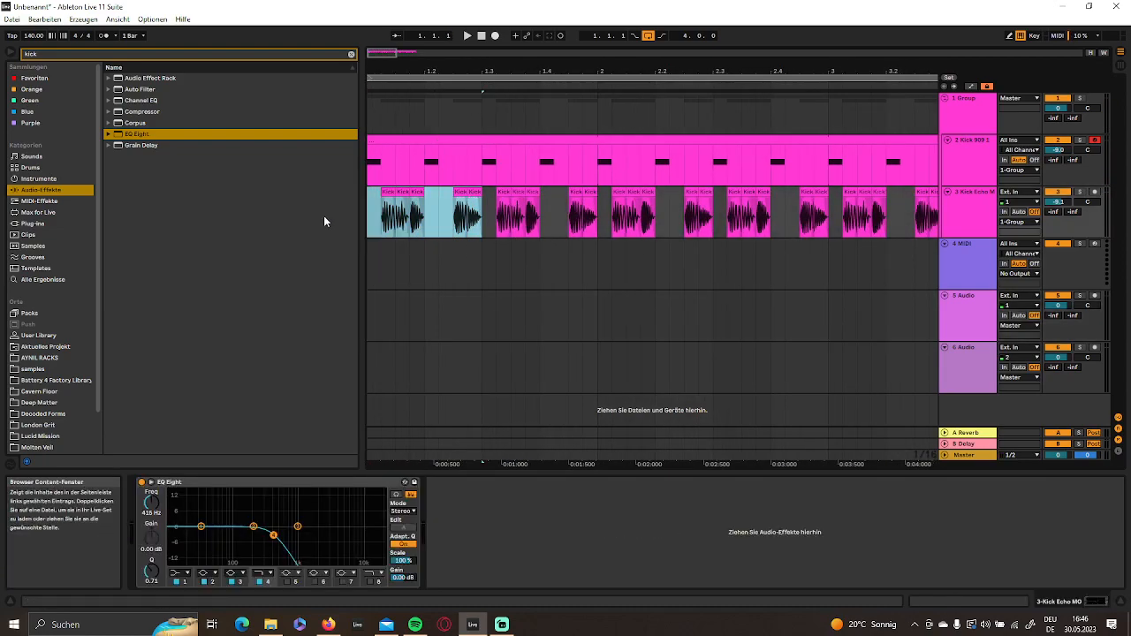
pyautogui.hotkey('ctrl', 'd')
pyautogui.hotkey('ctrl', 'd')
pyautogui.hotkey('ctrl', 'd')
pyautogui.hotkey('ctrl', 'd')
pyautogui.hotkey('ctrl', 'd')
pyautogui.hotkey('ctrl', 'd')
pyautogui.hotkey('ctrl', 'd')
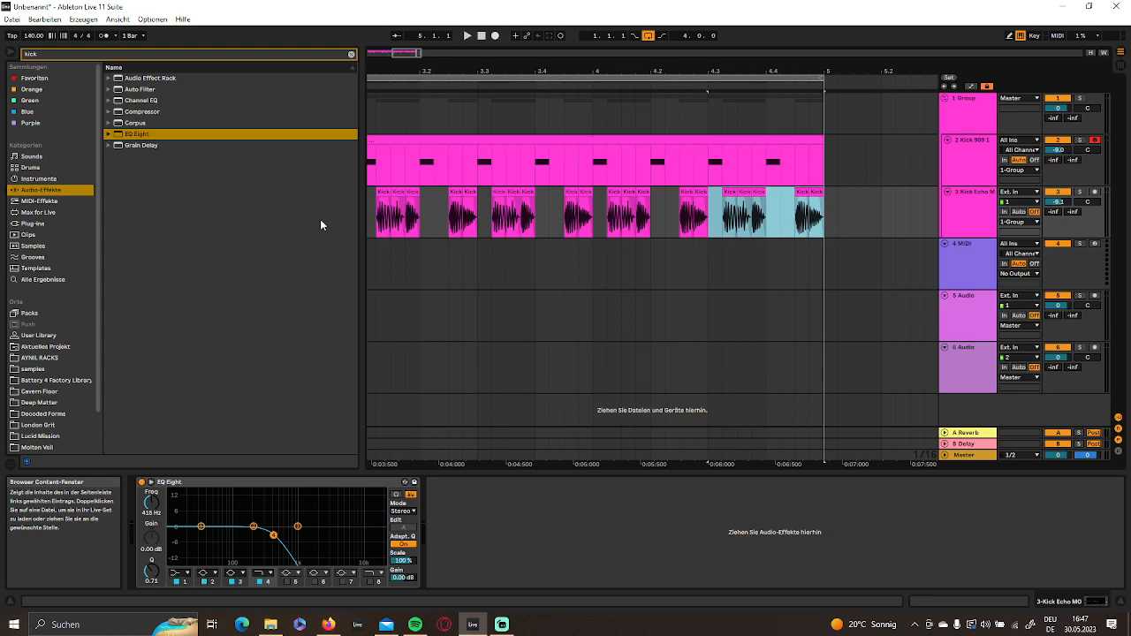
# - Play the full four-bar loop from the start, then solo the Kick Echo MO track and listen to the rumble alone
pyautogui.moveTo(639, 71); pyautogui.dragTo(578, 69)
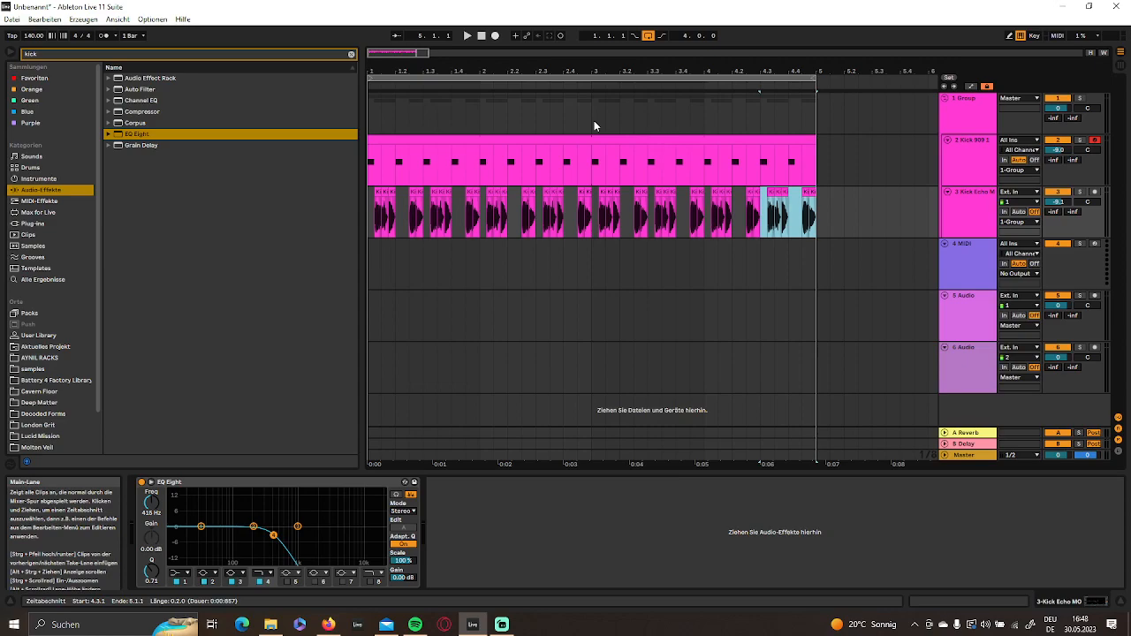
pyautogui.moveTo(535, 57); pyautogui.dragTo(537, 62)
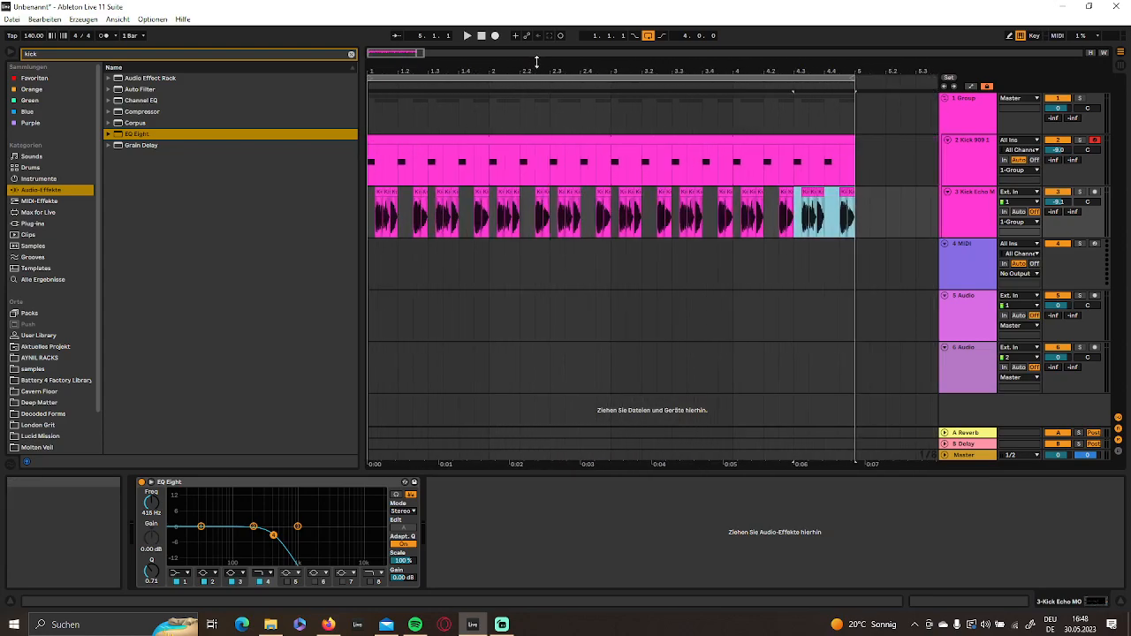
pyautogui.click(962, 220)
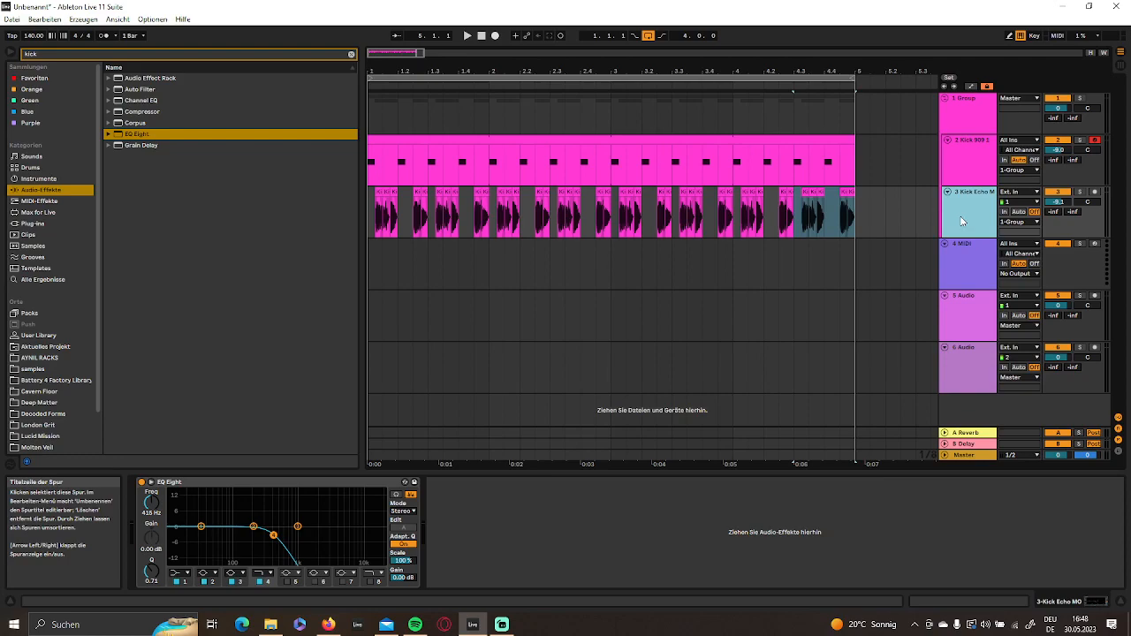
pyautogui.moveTo(622, 72)
pyautogui.mouseDown()
pyautogui.moveTo(624, 95)
pyautogui.moveTo(618, 56)
pyautogui.moveTo(620, 76)
pyautogui.mouseUp()
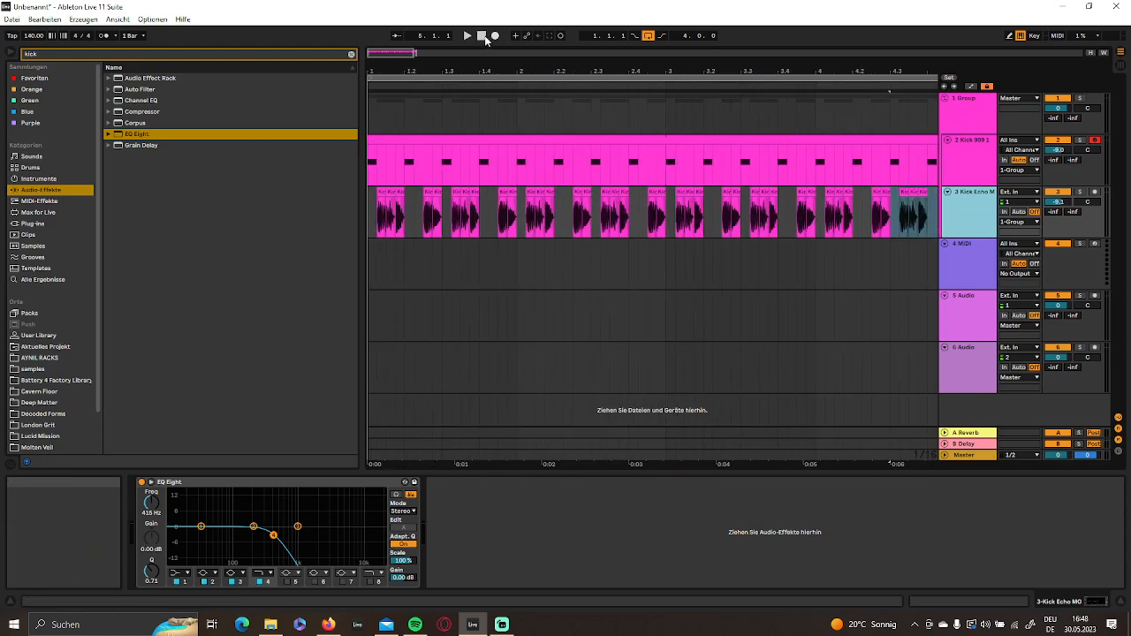
pyautogui.press('space')
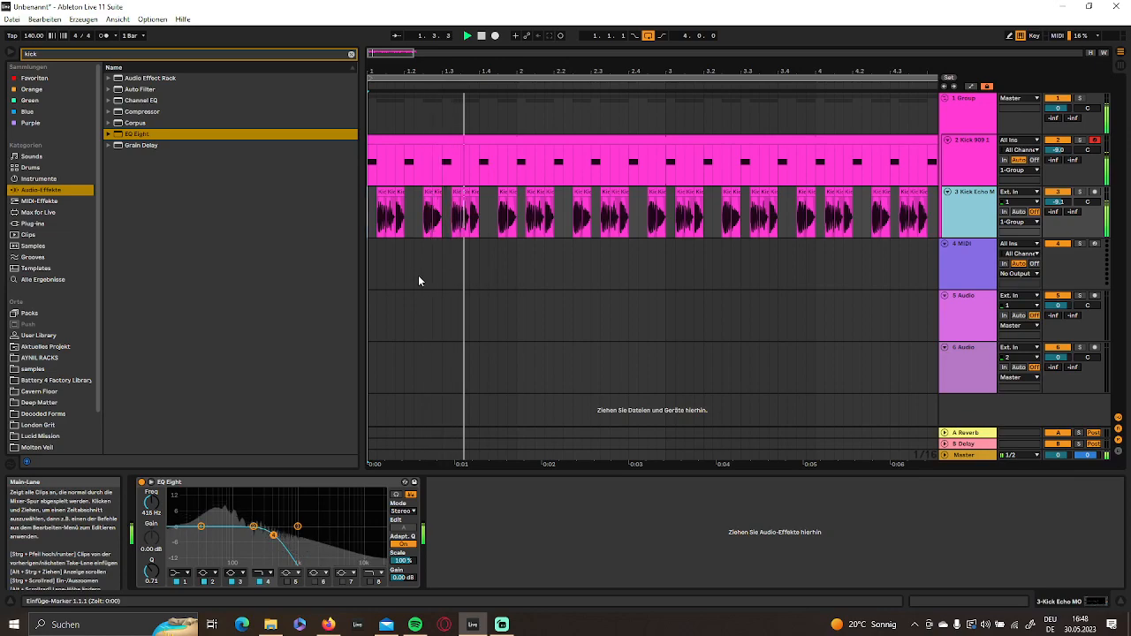
pyautogui.click(1080, 192)
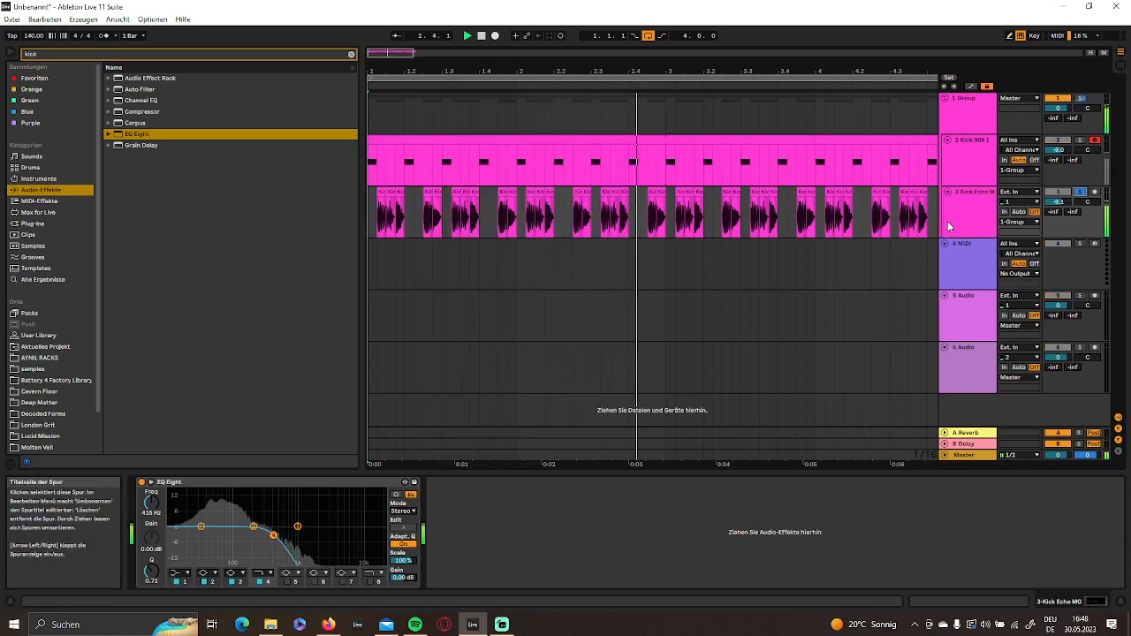
pyautogui.press('space')
# - Lengthen the fade-out of the Kick Echo MO clip at 1.1.3 and the fade-in of the clip at 1.1.4, playing the transition between changes
pyautogui.moveTo(407, 72); pyautogui.dragTo(570, 205)
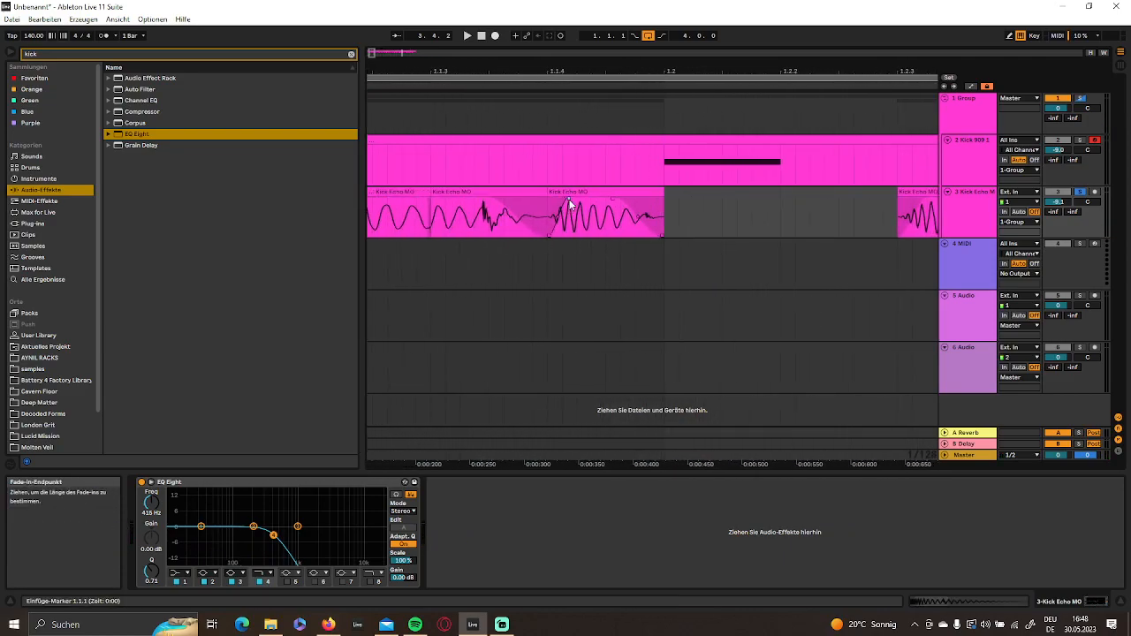
pyautogui.press('space')
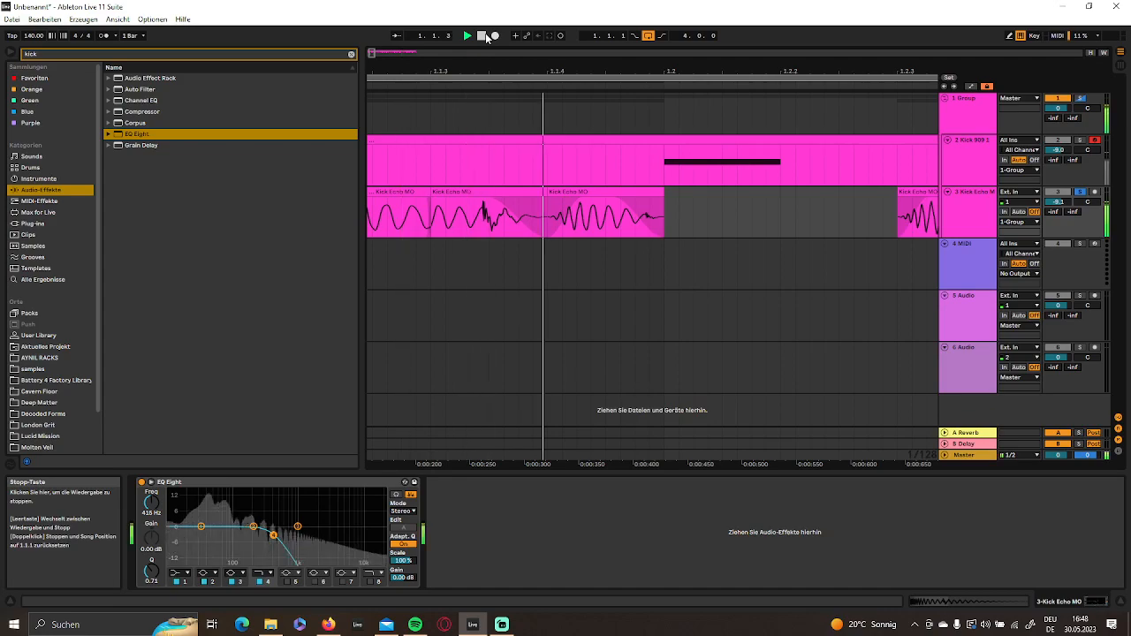
pyautogui.press('space')
pyautogui.moveTo(494, 201); pyautogui.dragTo(453, 205)
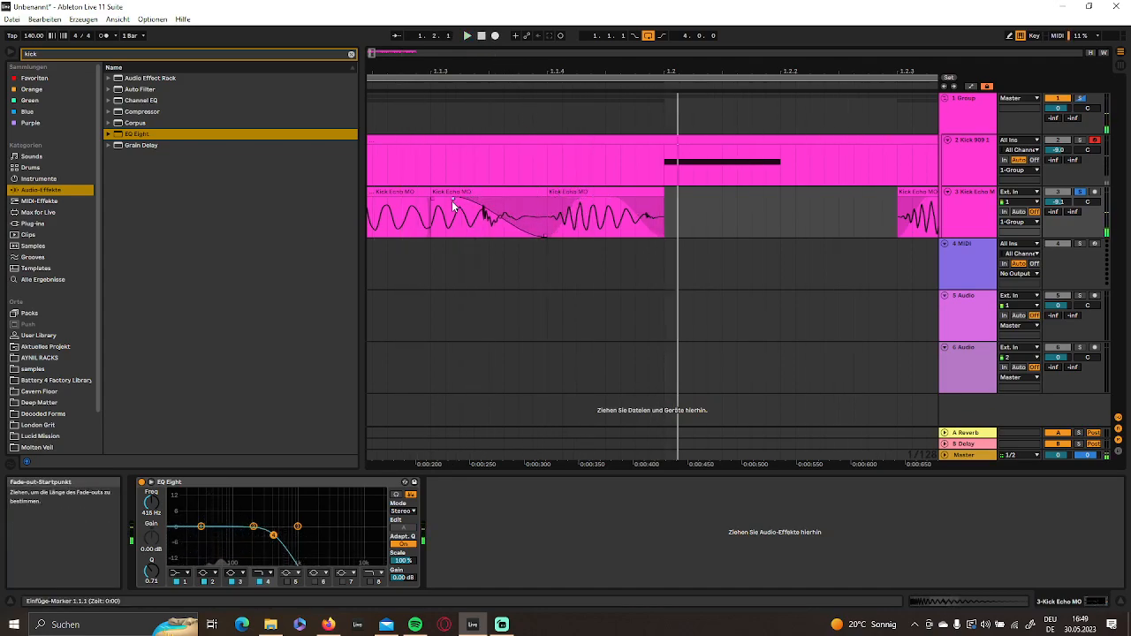
pyautogui.press('space')
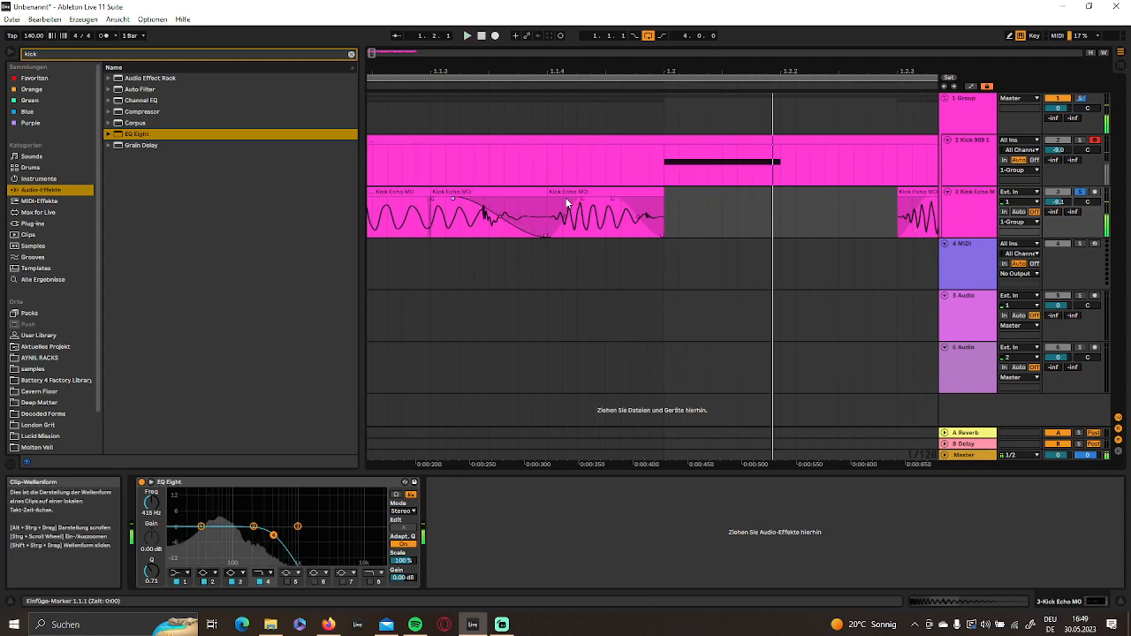
pyautogui.moveTo(583, 197); pyautogui.dragTo(602, 199)
pyautogui.moveTo(568, 72); pyautogui.dragTo(568, 41)
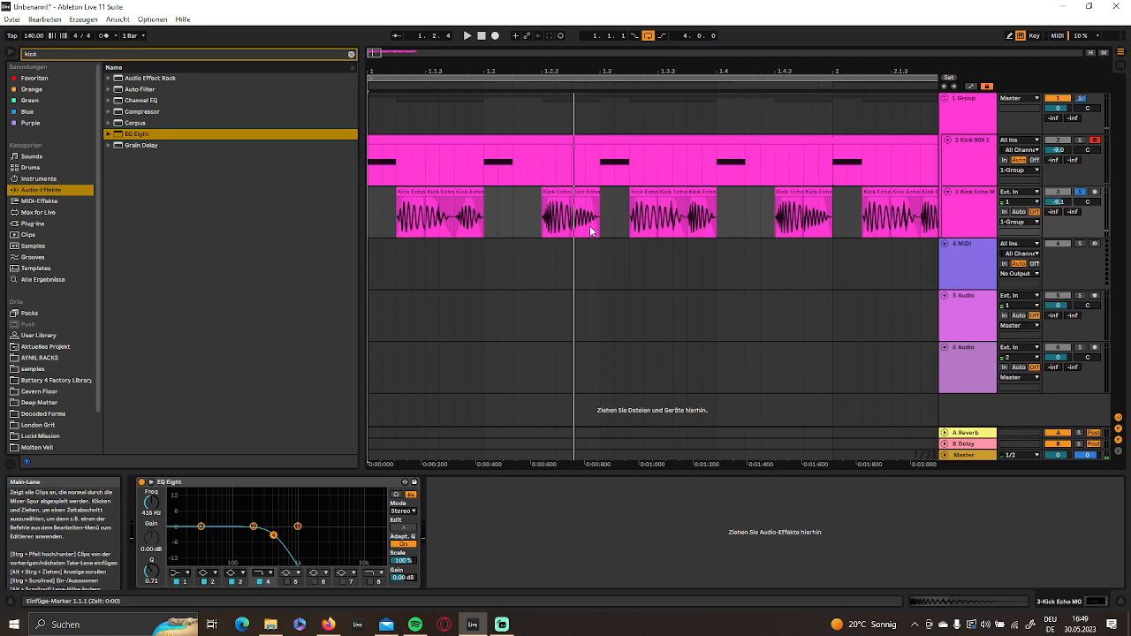
# - Duplicate the refaded Kick Echo MO section from 1.1.1 to 1.3.1 over the older repeats up to 5.1.1
pyautogui.moveTo(602, 227); pyautogui.dragTo(247, 227)
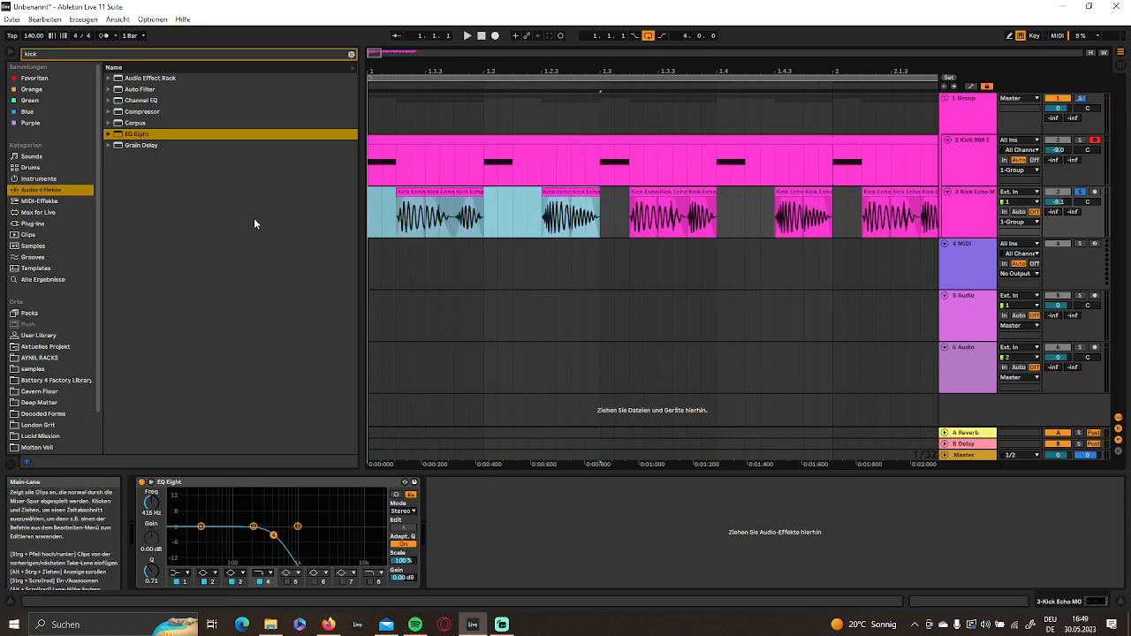
pyautogui.hotkey('ctrl', 'd')
pyautogui.hotkey('ctrl', 'd')
pyautogui.hotkey('ctrl', 'd')
pyautogui.hotkey('ctrl', 'd')
pyautogui.hotkey('ctrl', 'd')
pyautogui.hotkey('ctrl', 'd')
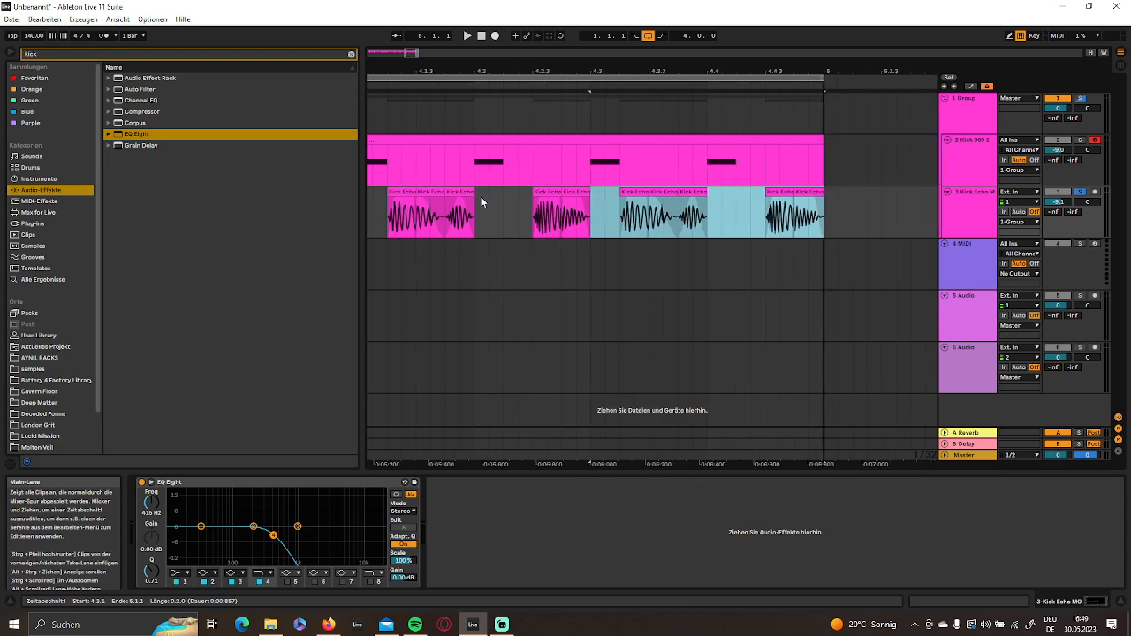
# - Lower the Kick Echo MO track volume to -10.0 dB and set its EQ Eight band 2 to 55.0 Hz with -6.32 dB gain during playback
pyautogui.click(481, 36)
pyautogui.moveTo(473, 64); pyautogui.dragTo(661, 65)
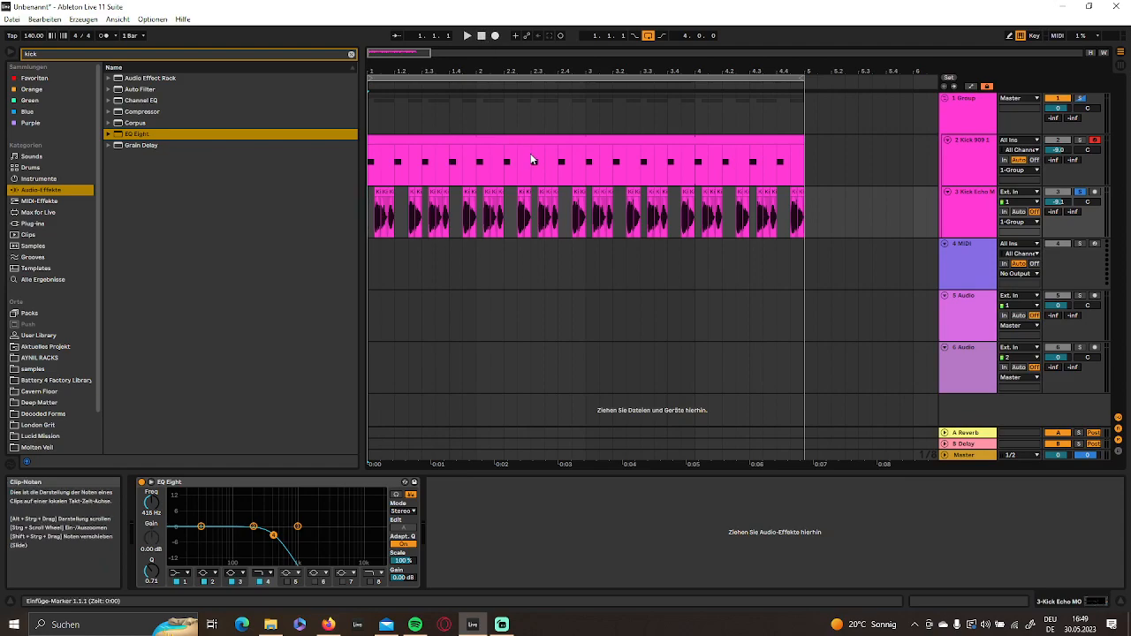
pyautogui.press('space')
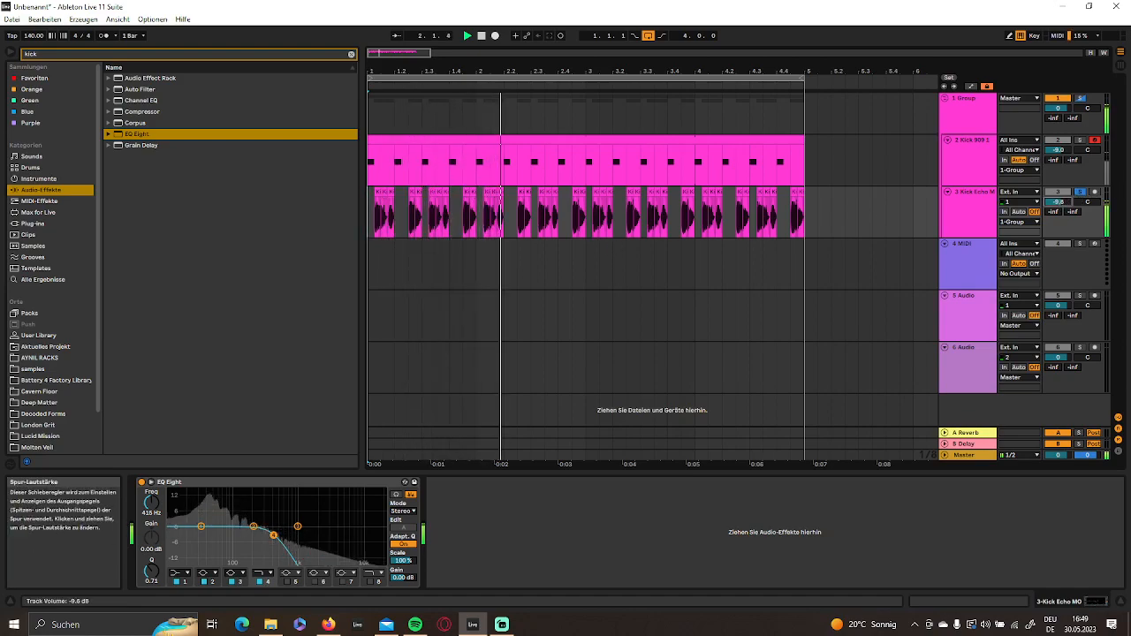
pyautogui.press('space')
pyautogui.moveTo(254, 528); pyautogui.dragTo(218, 541)
pyautogui.press('space')
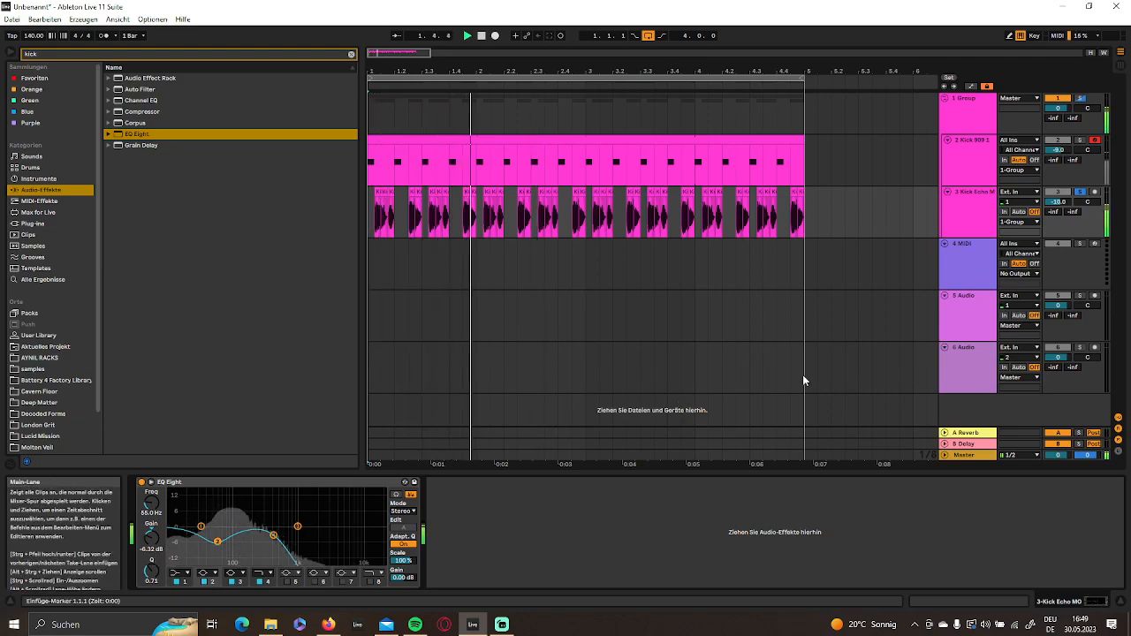
# - Unsolo the Kick Echo MO track, add an EQ Eight to the Kick 909 1 track and play it with the expanded spectrum display open
pyautogui.click(1080, 191)
pyautogui.click(965, 163)
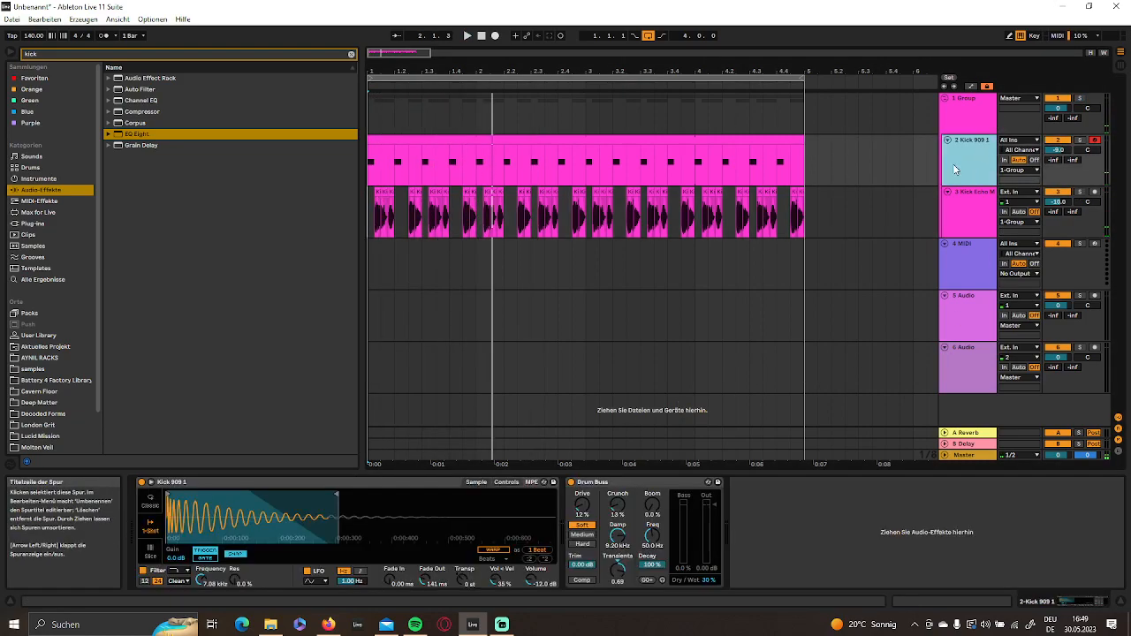
pyautogui.doubleClick(137, 134)
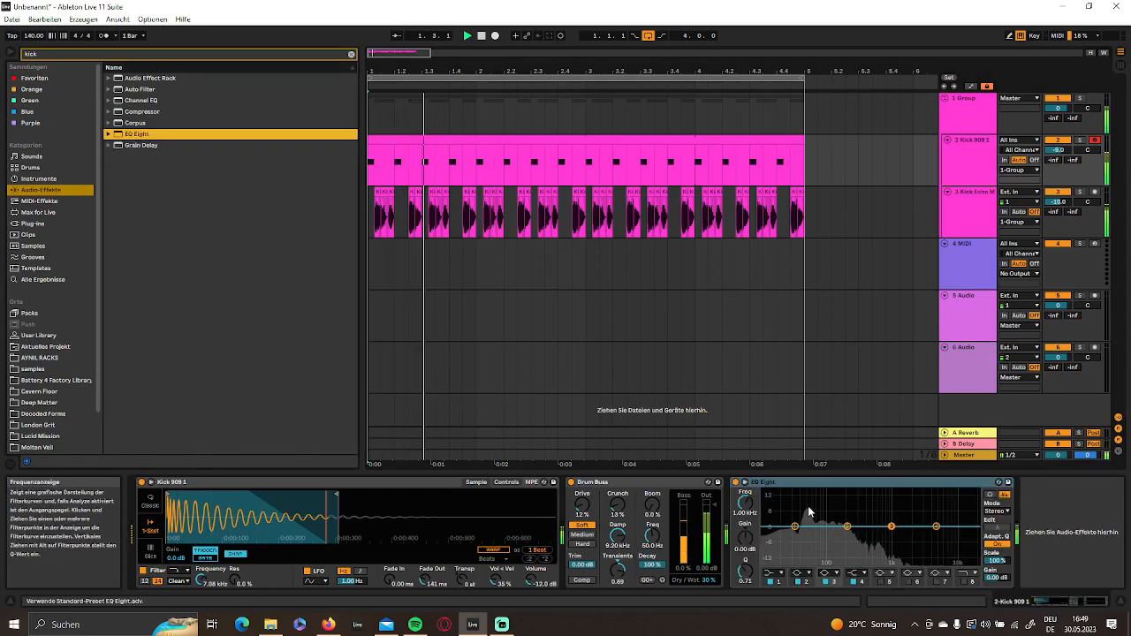
pyautogui.click(745, 486)
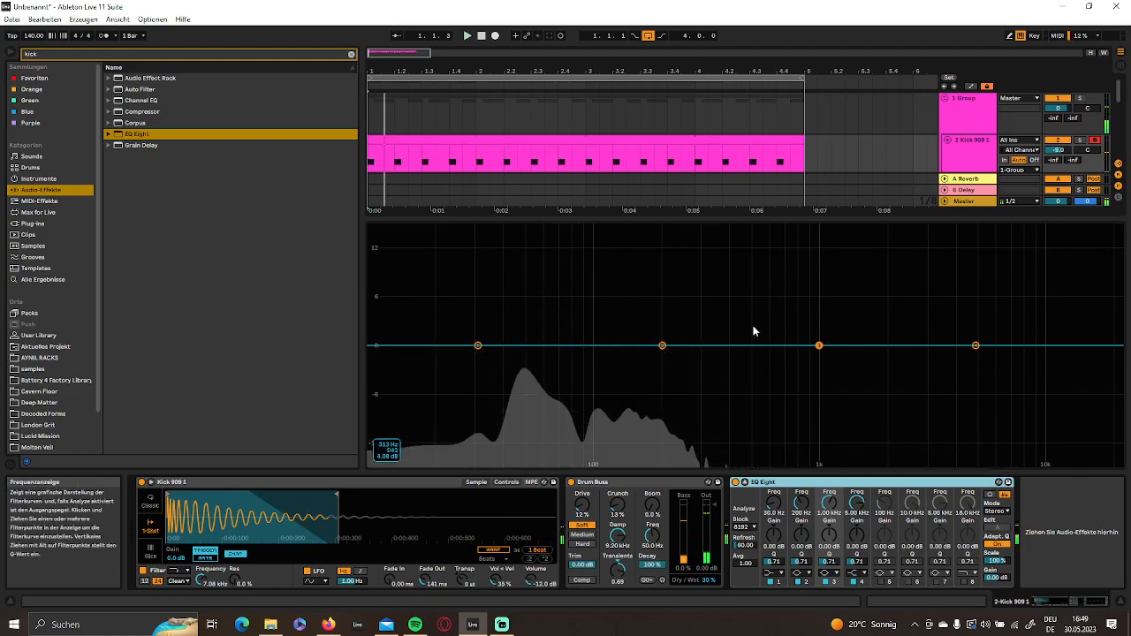
pyautogui.click(745, 485)
pyautogui.click(745, 485)
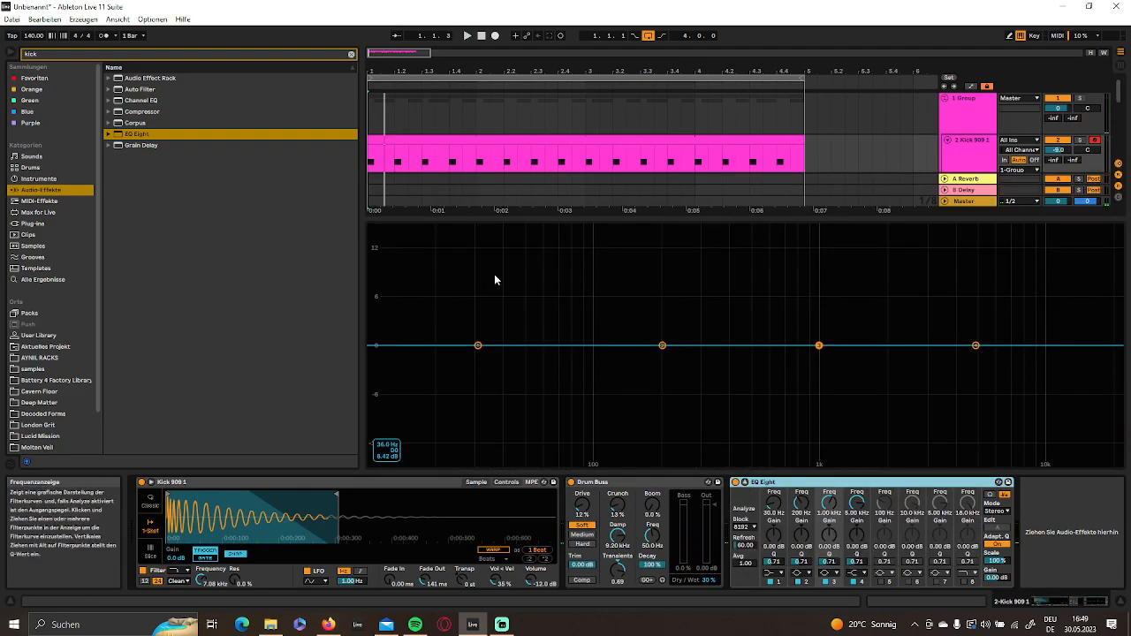
pyautogui.press('space')
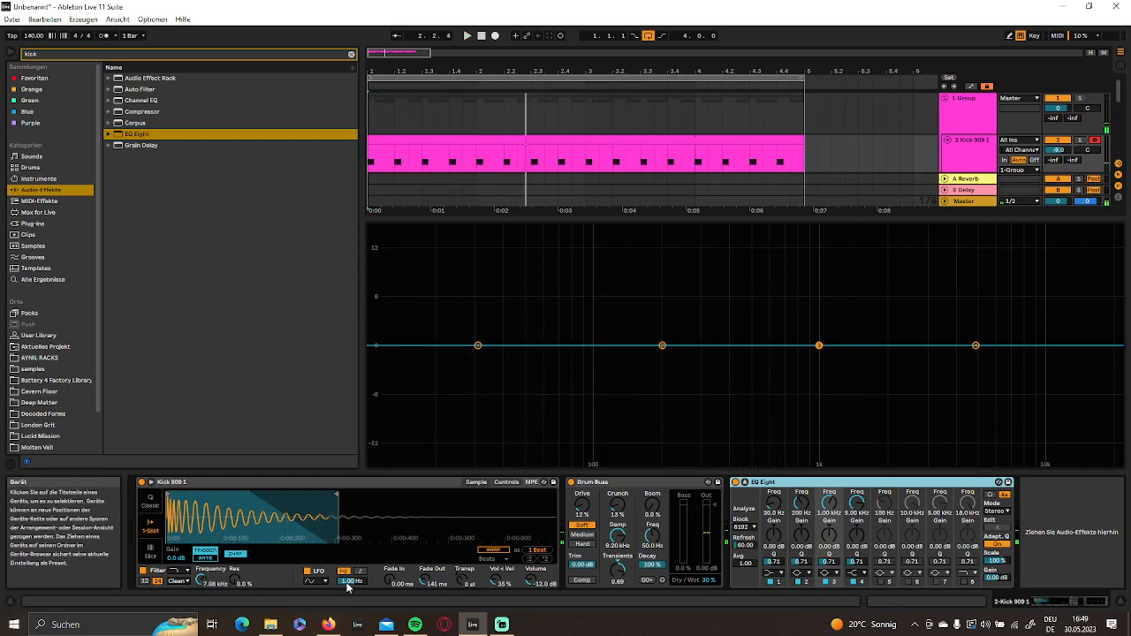
# - Try transposing the Kick 909 1 sample to +2 st and then -1 st, checking the fundamental peak in the EQ Eight spectrum each time
pyautogui.moveTo(467, 580); pyautogui.dragTo(468, 573)
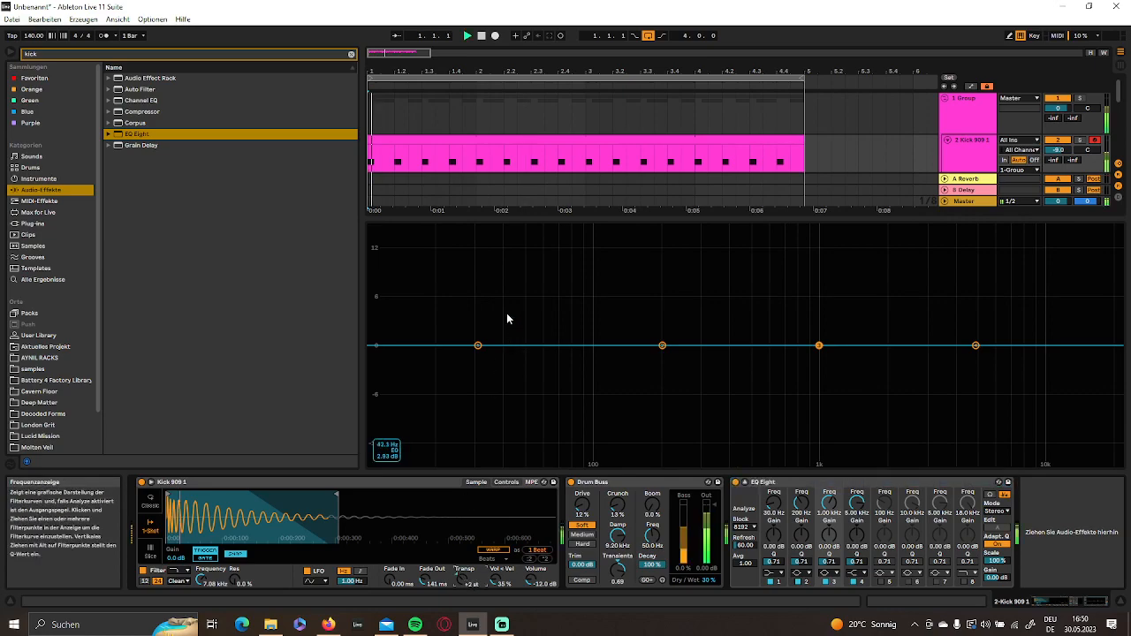
pyautogui.press('space')
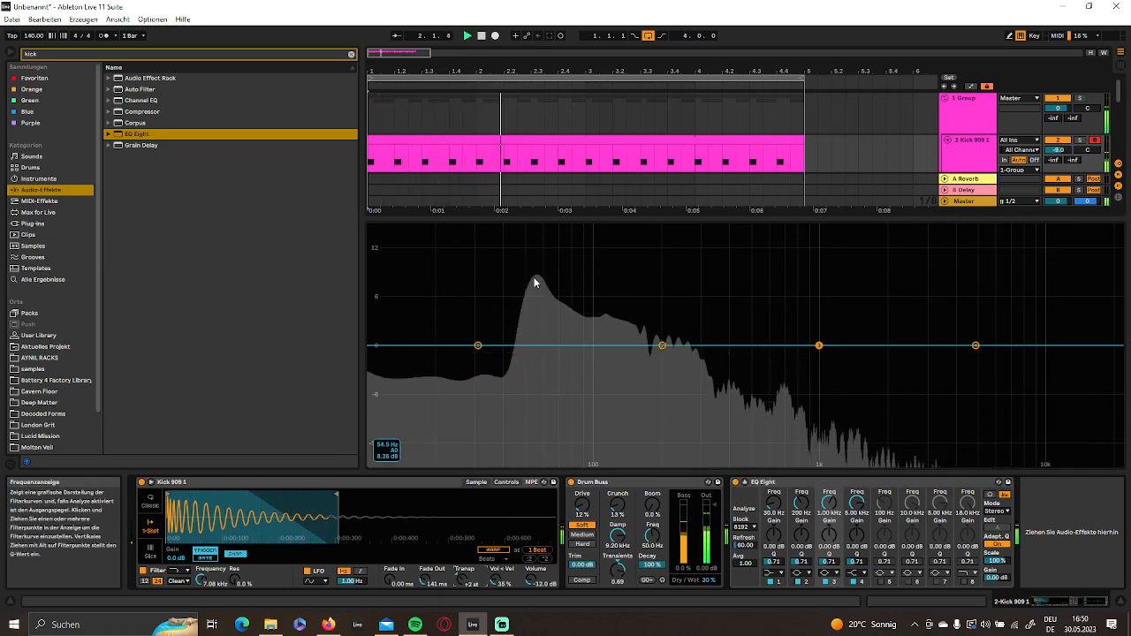
pyautogui.press('space')
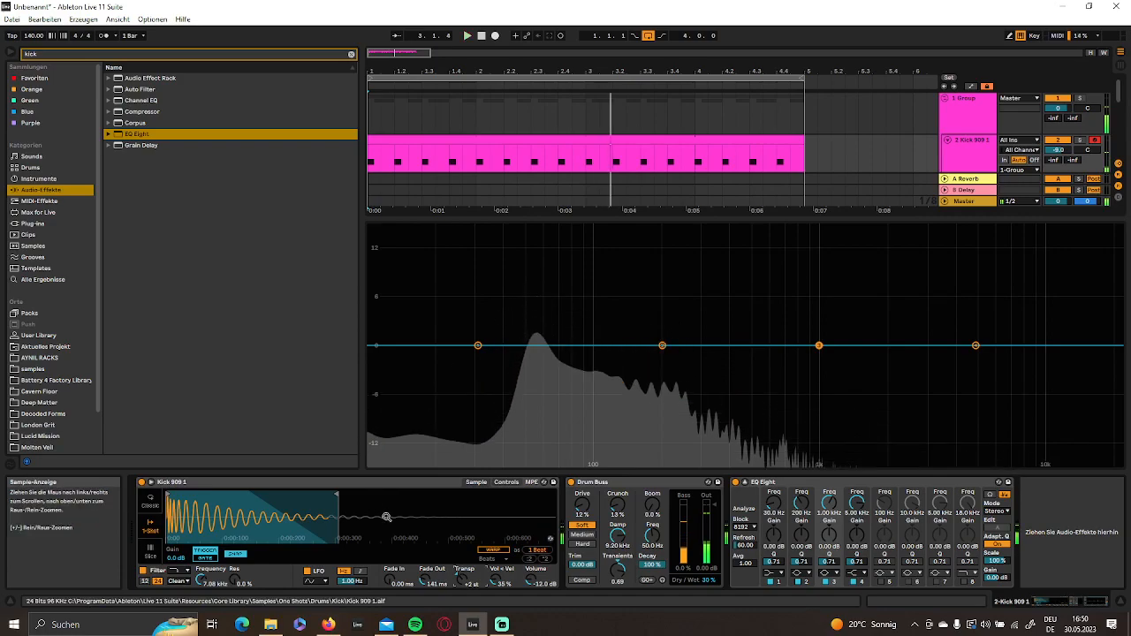
pyautogui.scroll(-3, 461, 581)
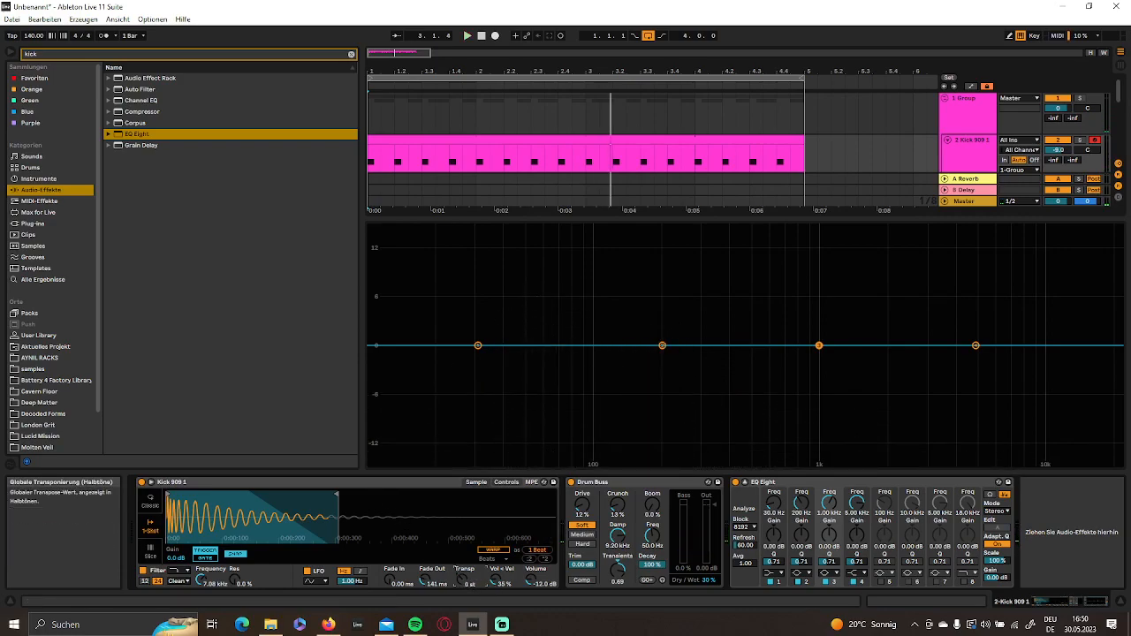
pyautogui.press('space')
pyautogui.press('space')
pyautogui.press('space')
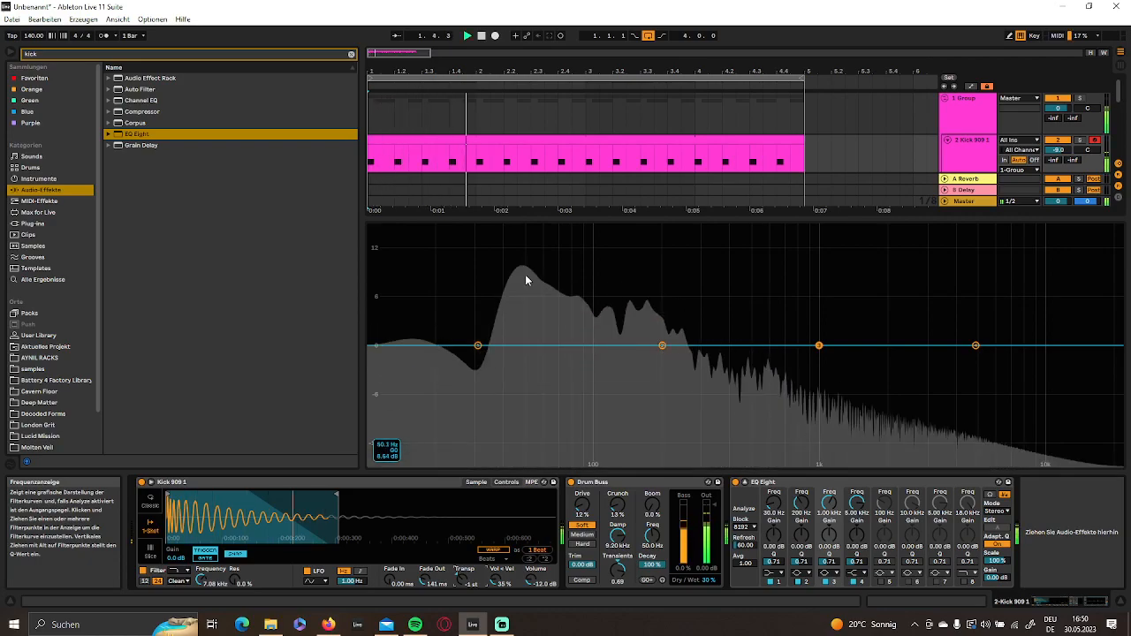
# - Set the Kick 909 1 sample's transposition to +1 st and check its low-end peak in the EQ Eight spectrum
pyautogui.moveTo(462, 577); pyautogui.dragTo(463, 566)
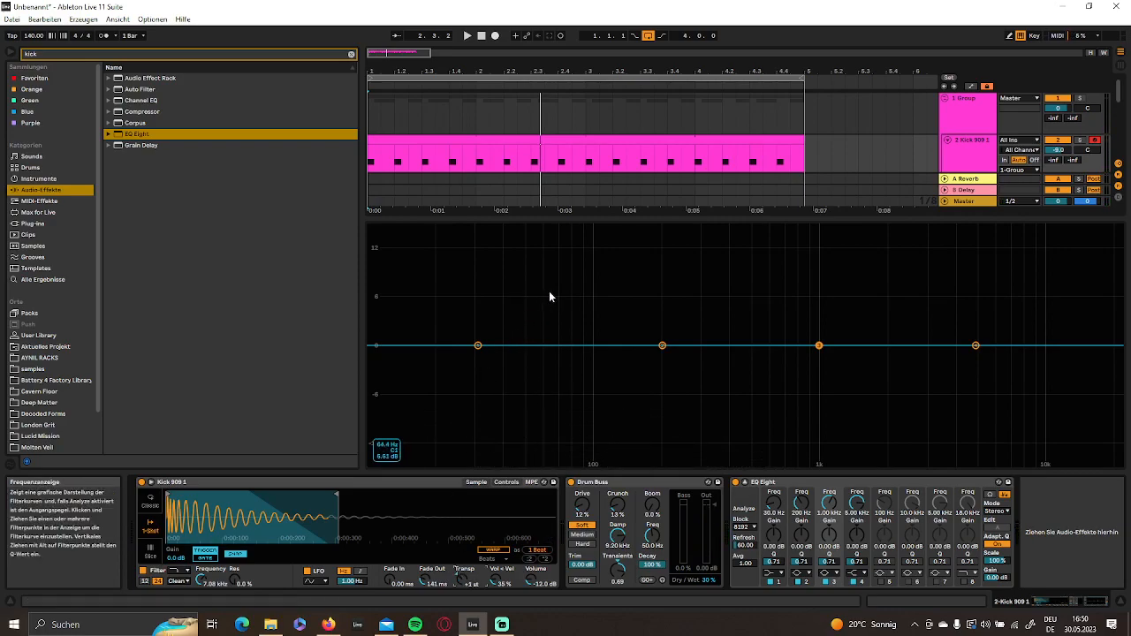
pyautogui.press('space')
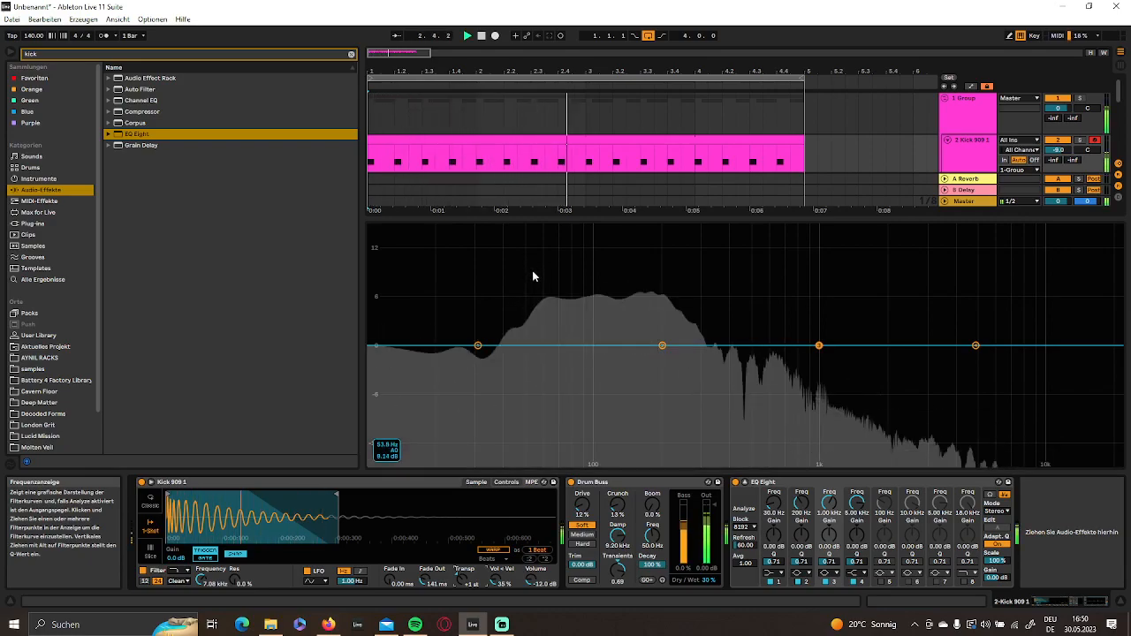
pyautogui.press('space')
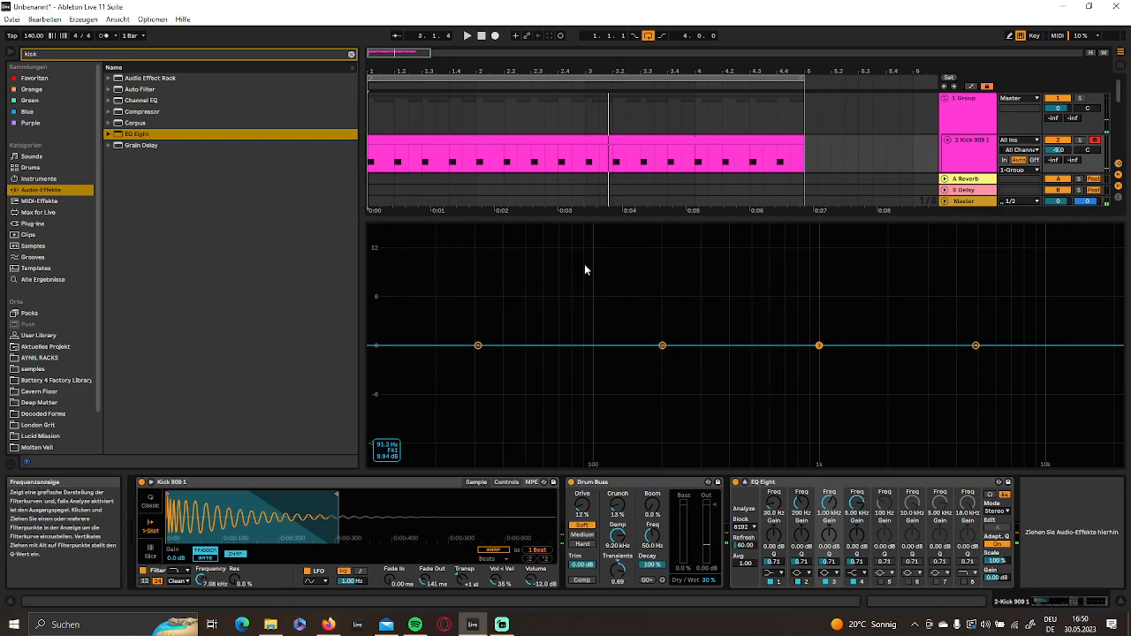
# - Collapse the EQ Eight display, shorten the Kick 909 1 sample's end, and set Drum Buss Drive to 32 % and Crunch to 9.8 % while listening
pyautogui.click(744, 481)
pyautogui.press('space')
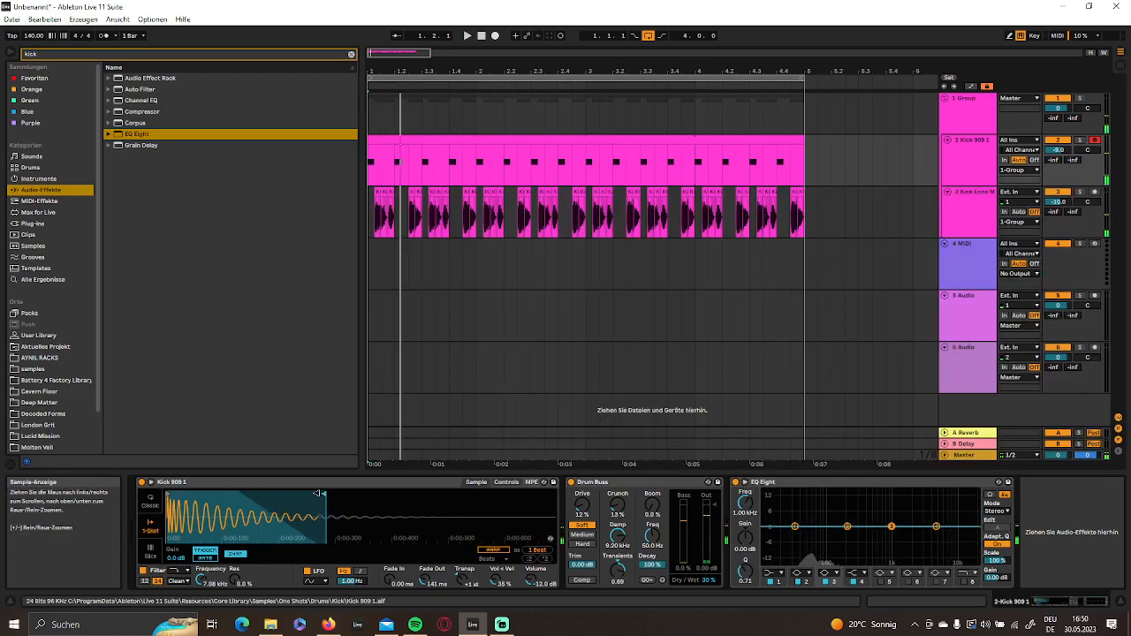
pyautogui.press('space')
pyautogui.moveTo(617, 507); pyautogui.dragTo(617, 512)
pyautogui.press('space')
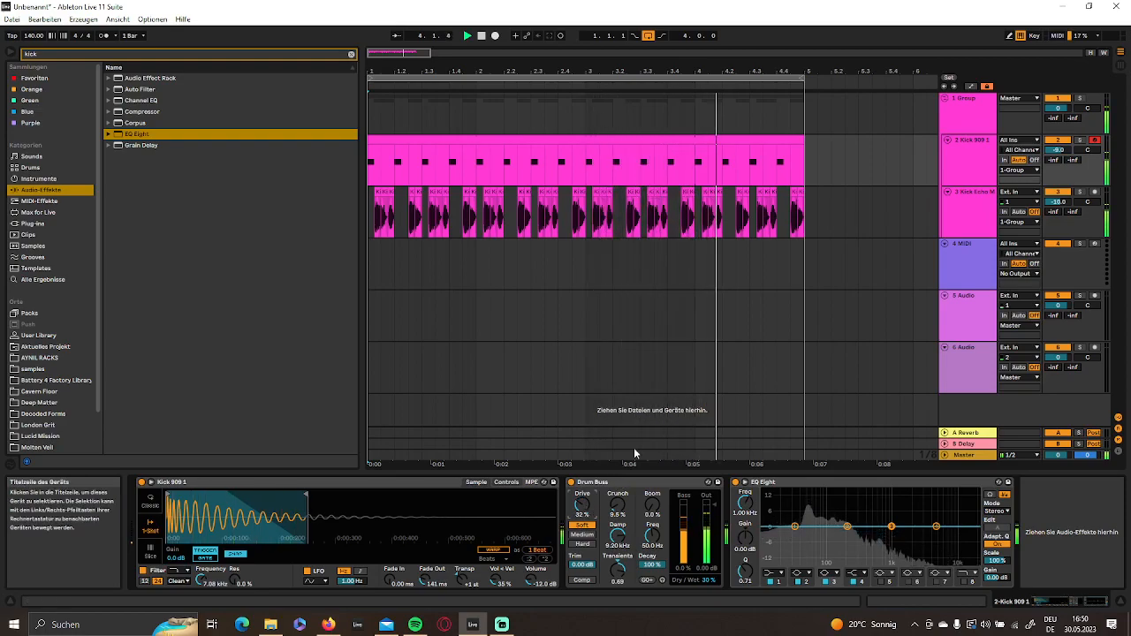
# - Clear the browser search and add a Glue Compressor to the group track containing both kick tracks
pyautogui.click(964, 217)
pyautogui.click(958, 126)
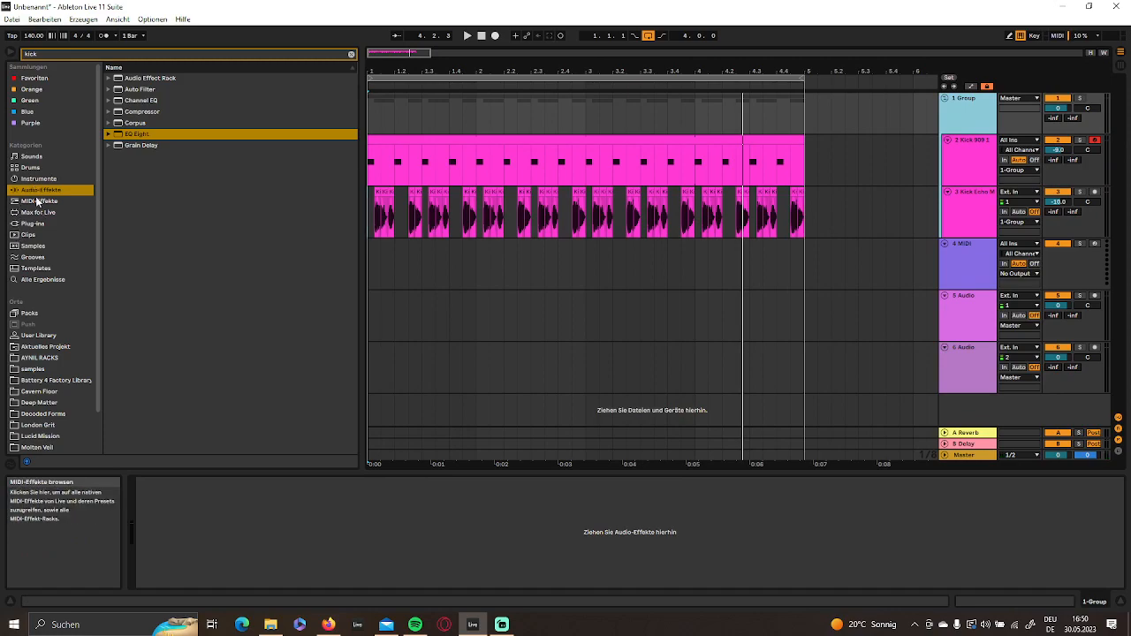
pyautogui.click(350, 56)
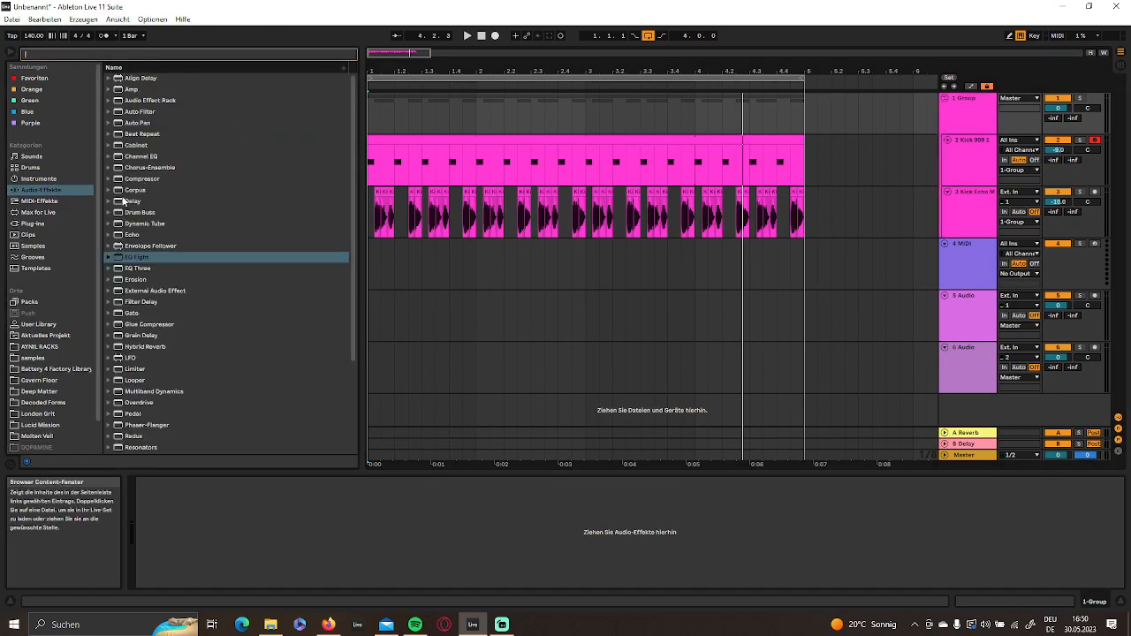
pyautogui.scroll(-3, 128, 304)
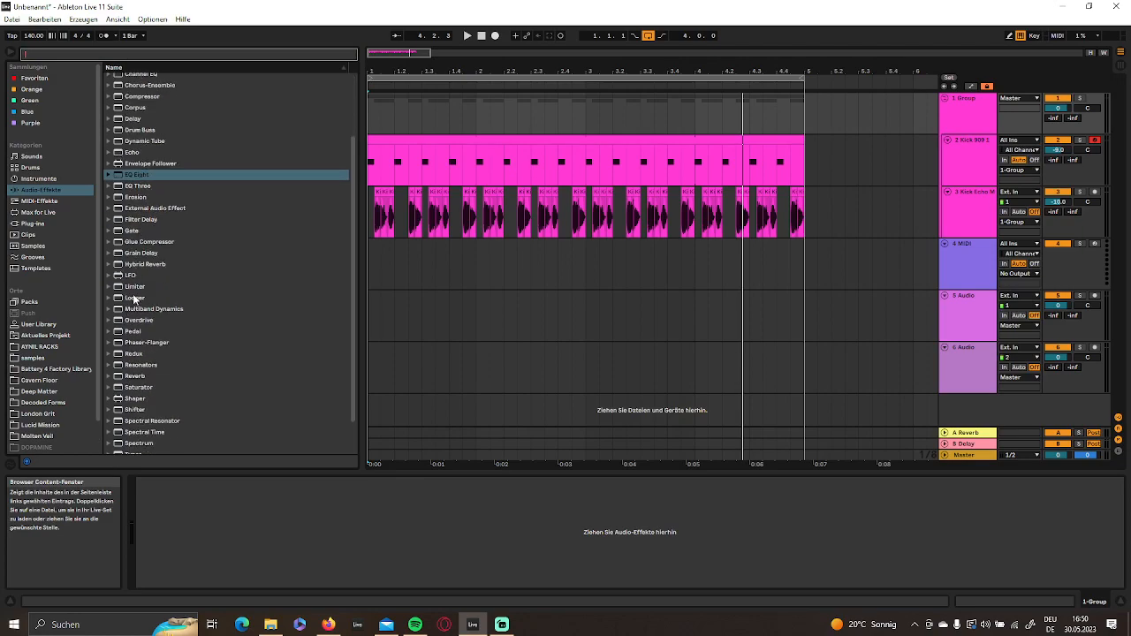
pyautogui.doubleClick(132, 244)
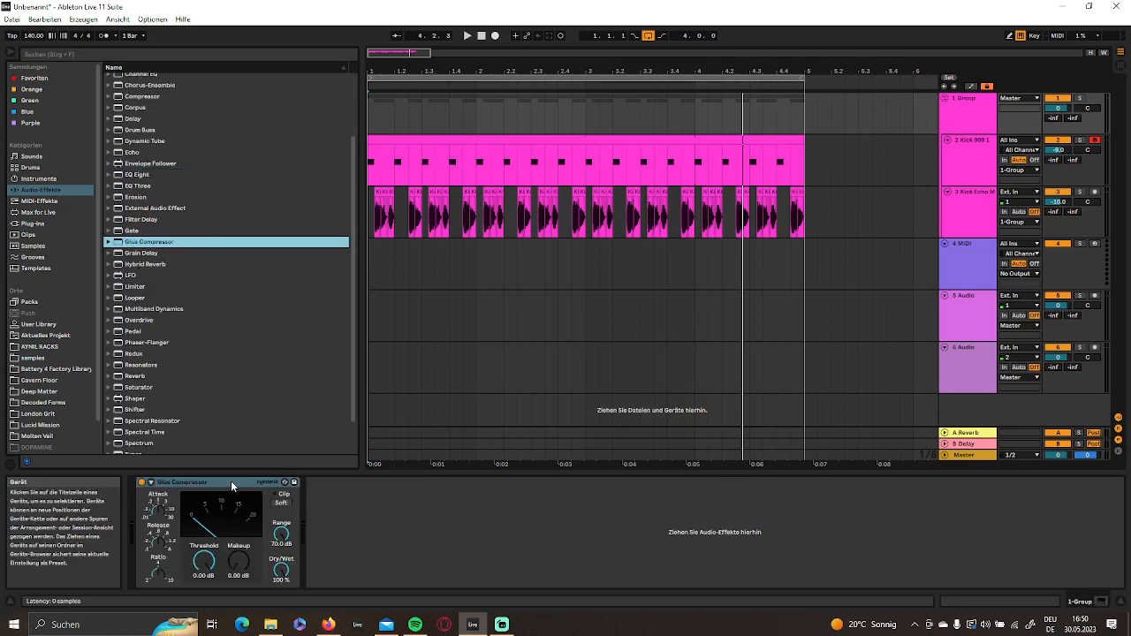
# - Replace the group's Glue Compressor with the Bass - Low Extender preset and set its Dry/Wet to 7.1 % while listening
pyautogui.press('Delete')
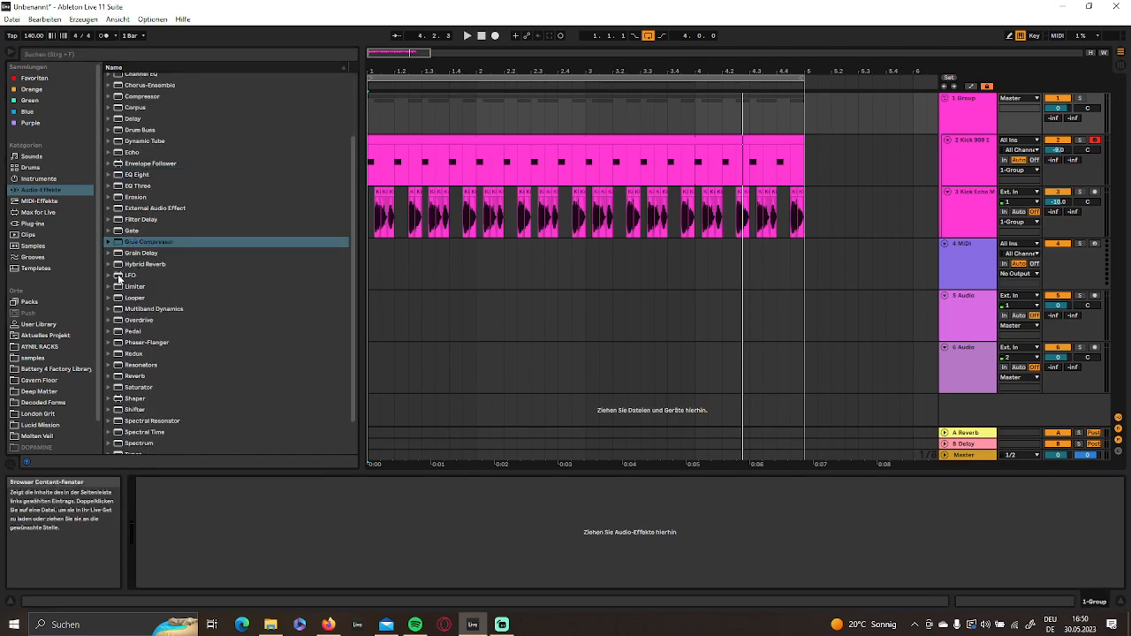
pyautogui.click(109, 242)
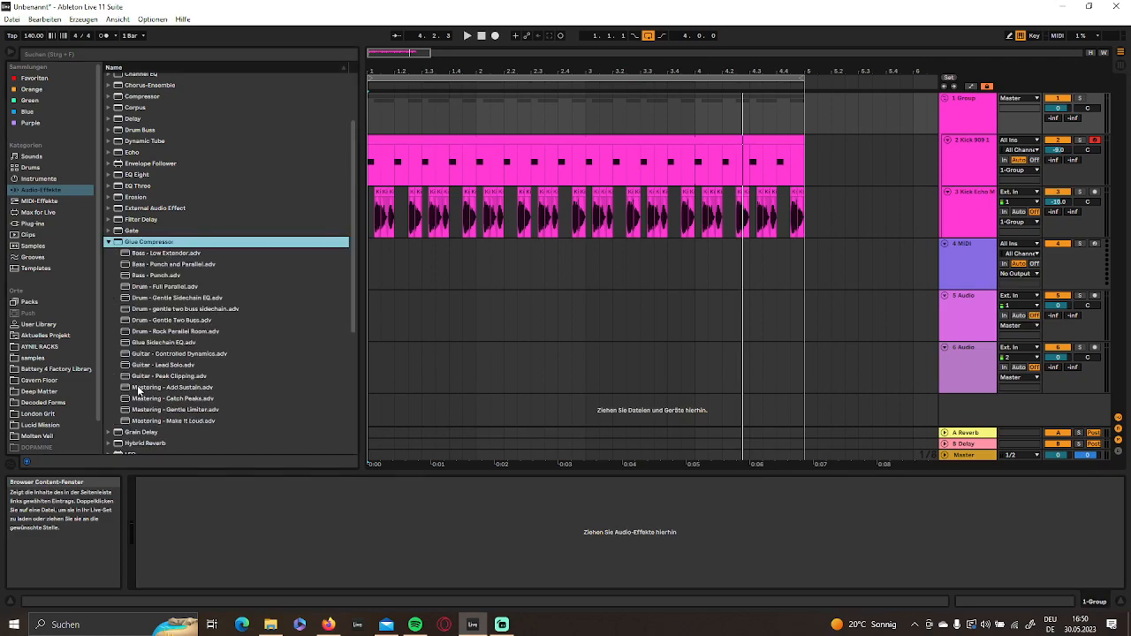
pyautogui.doubleClick(175, 254)
pyautogui.press('space')
pyautogui.moveTo(280, 570); pyautogui.dragTo(279, 592)
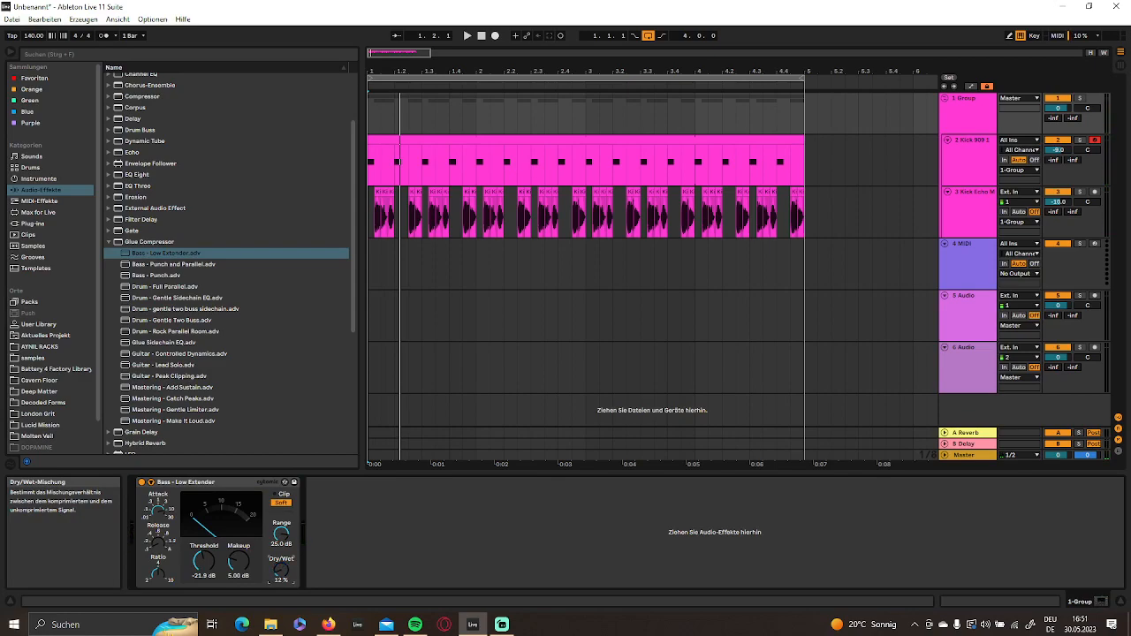
pyautogui.press('space')
pyautogui.moveTo(279, 570); pyautogui.dragTo(280, 578)
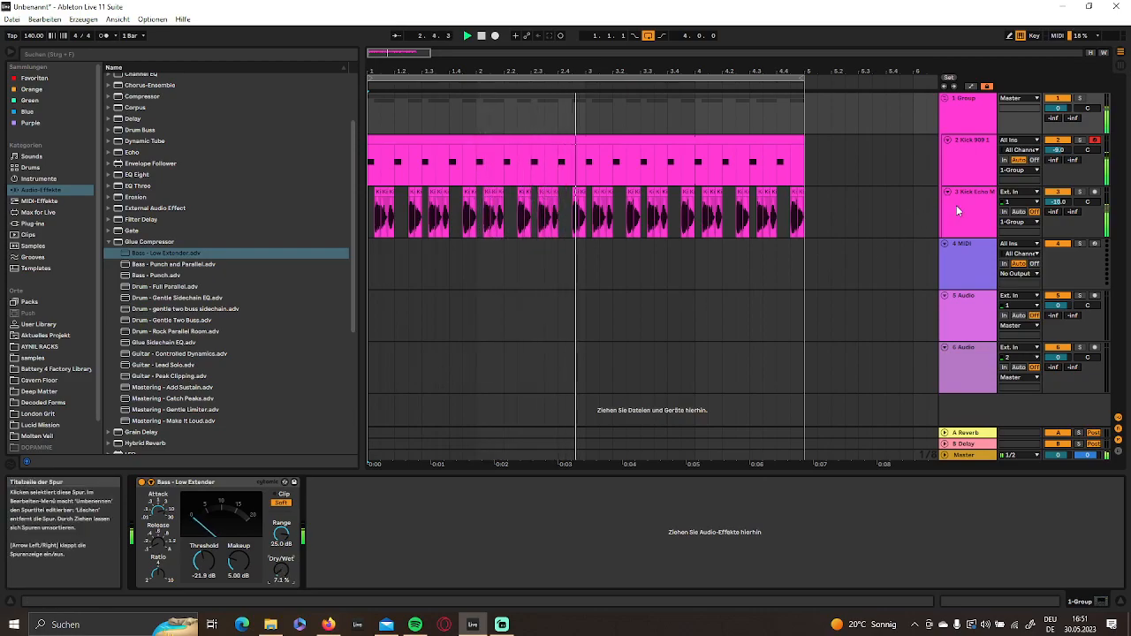
# - Compare the device chains of the Kick Echo MO and Kick 909 1 tracks during playback, and solo Kick 909 1
pyautogui.click(958, 206)
pyautogui.click(974, 166)
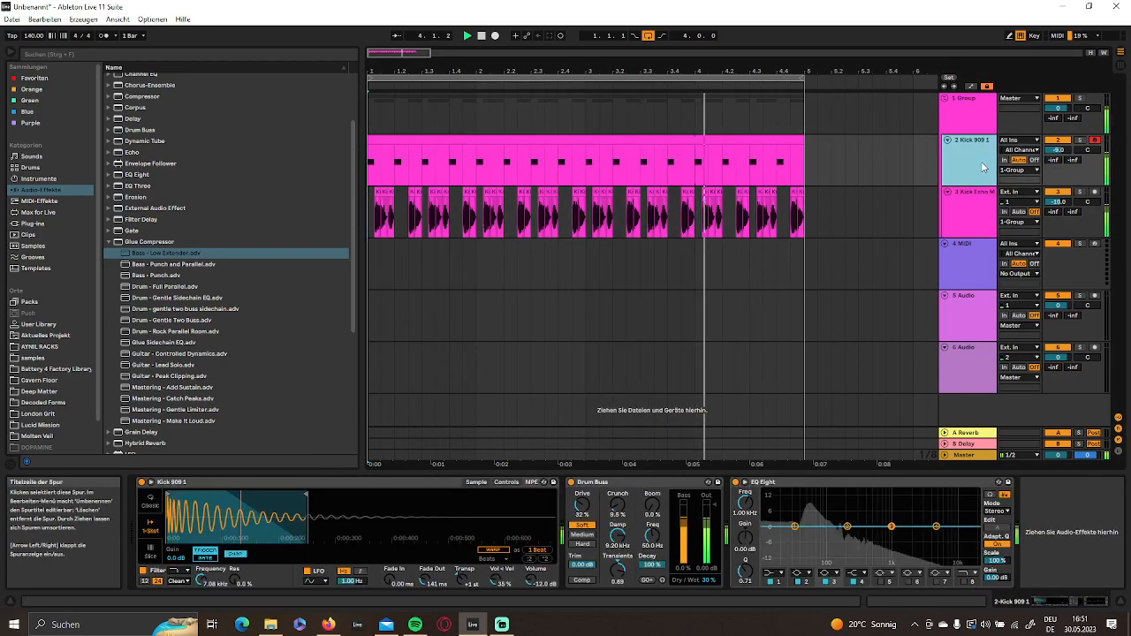
pyautogui.click(958, 216)
pyautogui.click(976, 161)
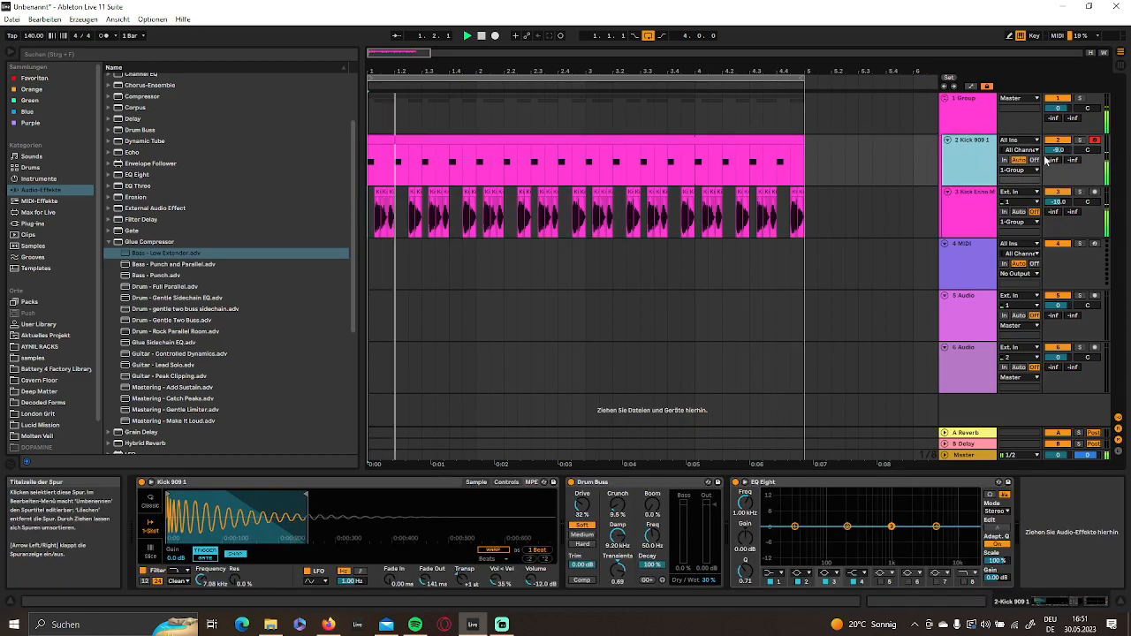
pyautogui.press('space')
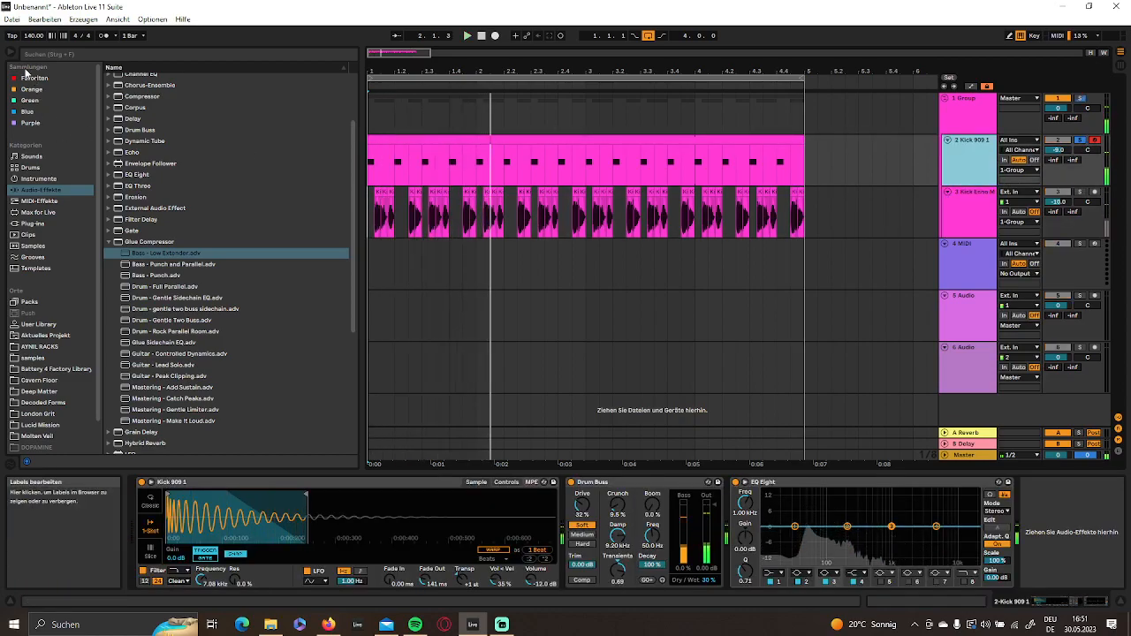
# - Search the entire browser library for "909" and look through all results
pyautogui.click(65, 53)
pyautogui.write('909')
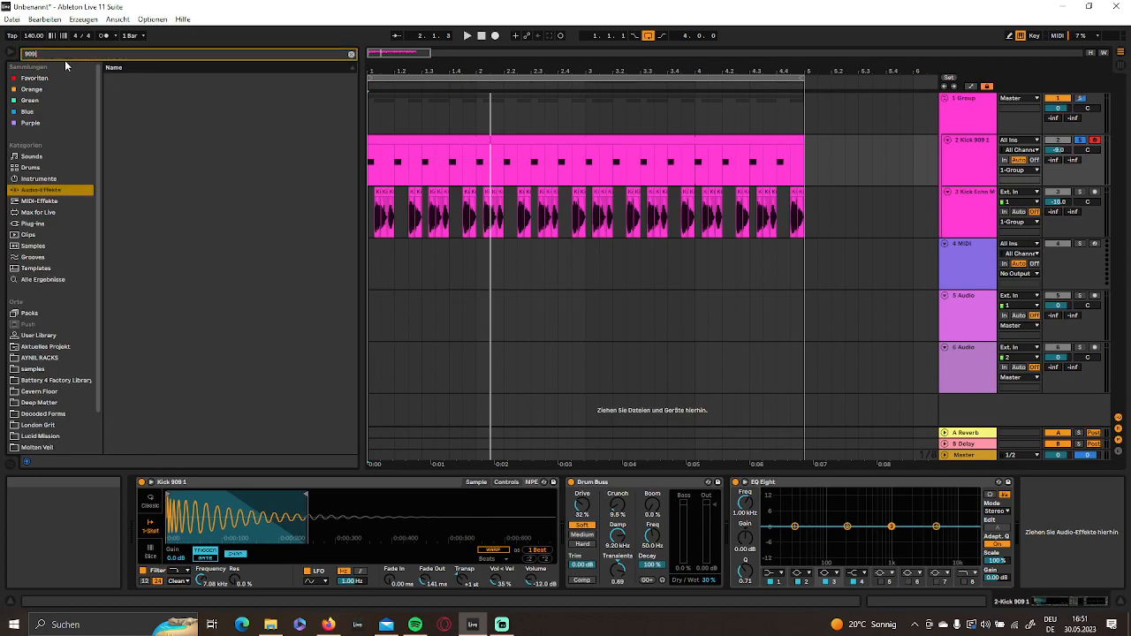
pyautogui.click(60, 279)
pyautogui.scroll(-10, 167, 345)
pyautogui.scroll(-15, 198, 316)
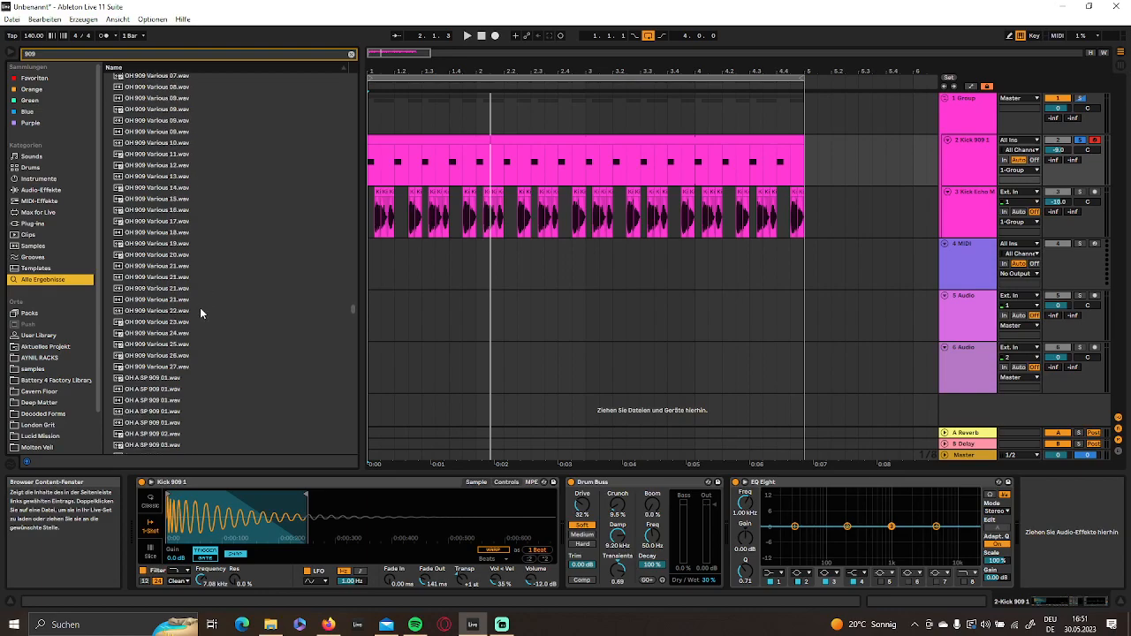
# - Audition several 909 samples from the results, including BD 909 TOM 27 and BD 909 Tape Medium A 05
pyautogui.moveTo(353, 318); pyautogui.dragTo(342, 210)
pyautogui.click(184, 248)
pyautogui.click(154, 268)
pyautogui.scroll(3, 160, 310)
pyautogui.click(157, 127)
pyautogui.scroll(3, 159, 143)
pyautogui.moveTo(351, 209); pyautogui.dragTo(354, 183)
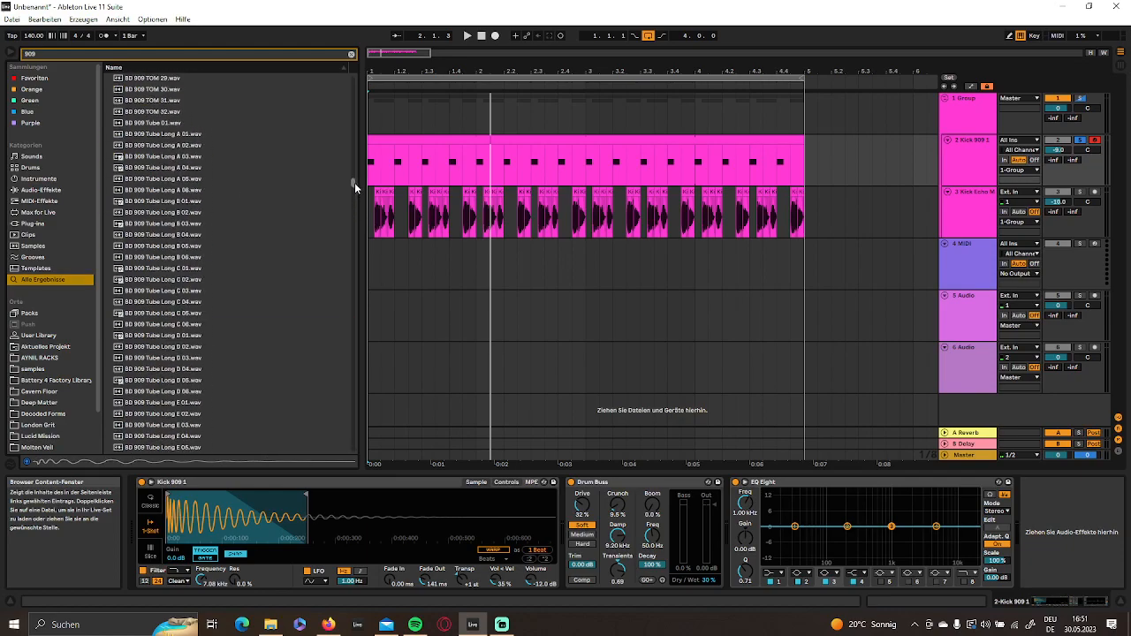
pyautogui.scroll(3, 128, 209)
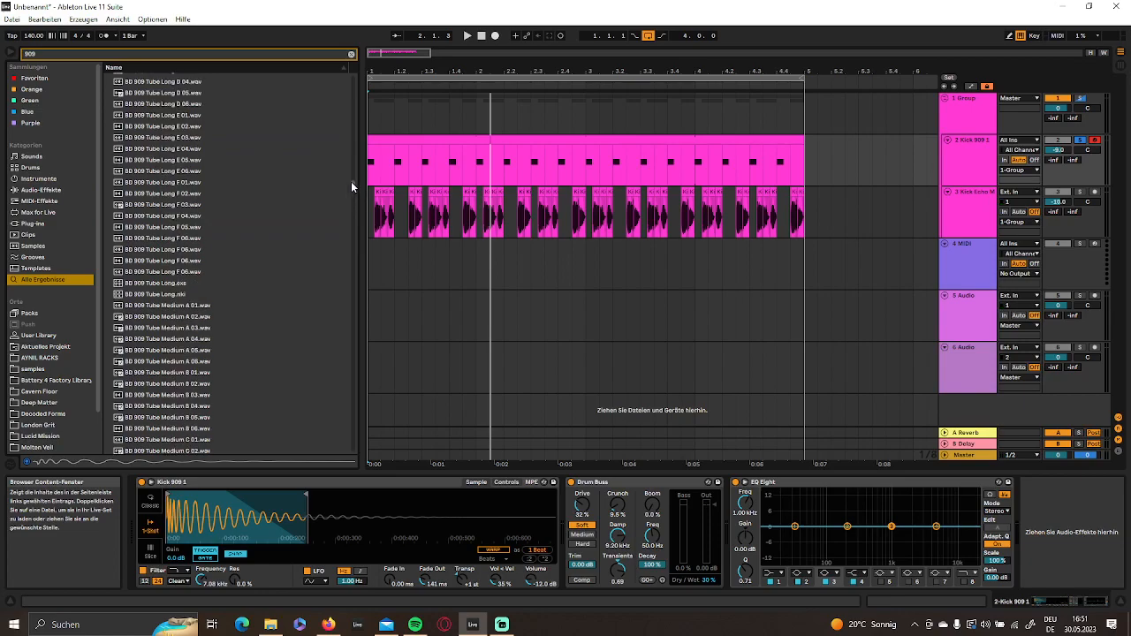
pyautogui.click(181, 139)
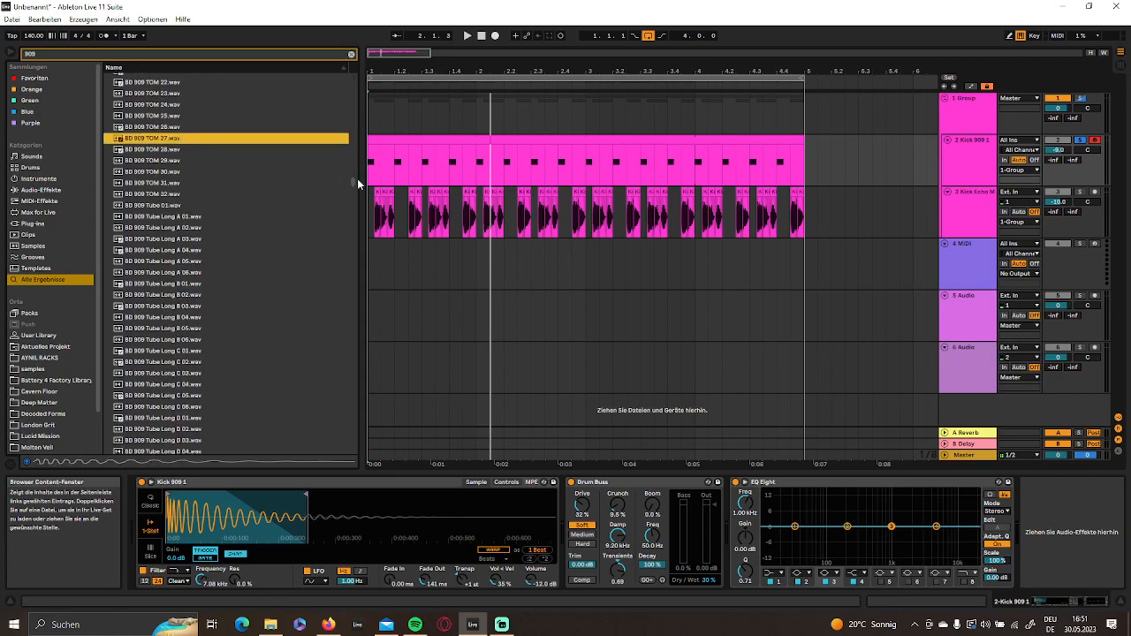
pyautogui.moveTo(352, 183); pyautogui.dragTo(354, 168)
pyautogui.click(122, 175)
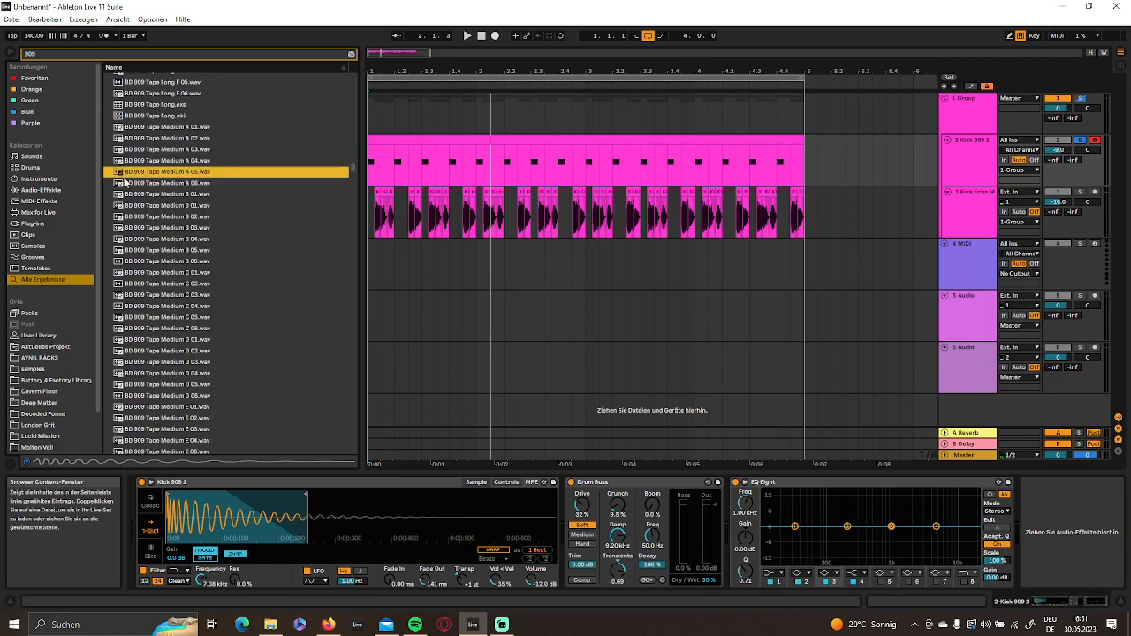
# - Audition the BD 909 Tape Long samples and swap the Kick 909 1 sample for BD 909 Tape Long F 04.wav
pyautogui.scroll(2, 165, 219)
pyautogui.scroll(2, 185, 190)
pyautogui.click(185, 172)
pyautogui.scroll(3, 185, 171)
pyautogui.click(183, 167)
pyautogui.click(171, 187)
pyautogui.click(170, 321)
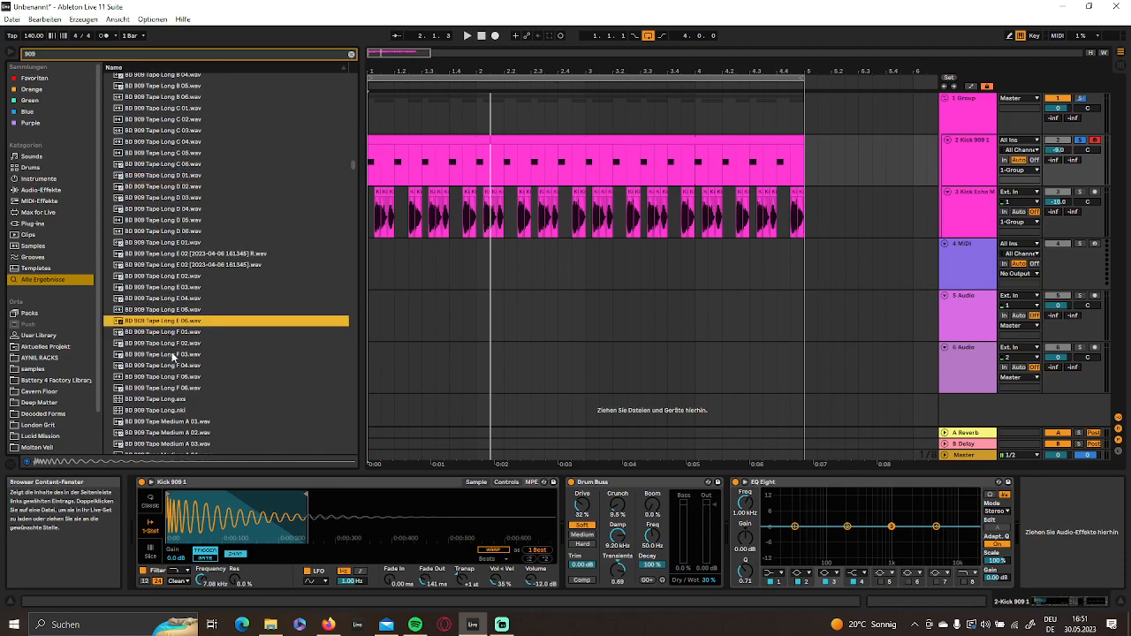
pyautogui.click(171, 366)
pyautogui.moveTo(177, 366)
pyautogui.mouseDown()
pyautogui.moveTo(495, 517)
pyautogui.moveTo(548, 508)
pyautogui.moveTo(288, 514)
pyautogui.moveTo(329, 515)
pyautogui.moveTo(317, 515)
pyautogui.mouseUp()
# - Set the Drum Buss Transients to 0.40 while listening to the new kick, and unsolo its track
pyautogui.press('space')
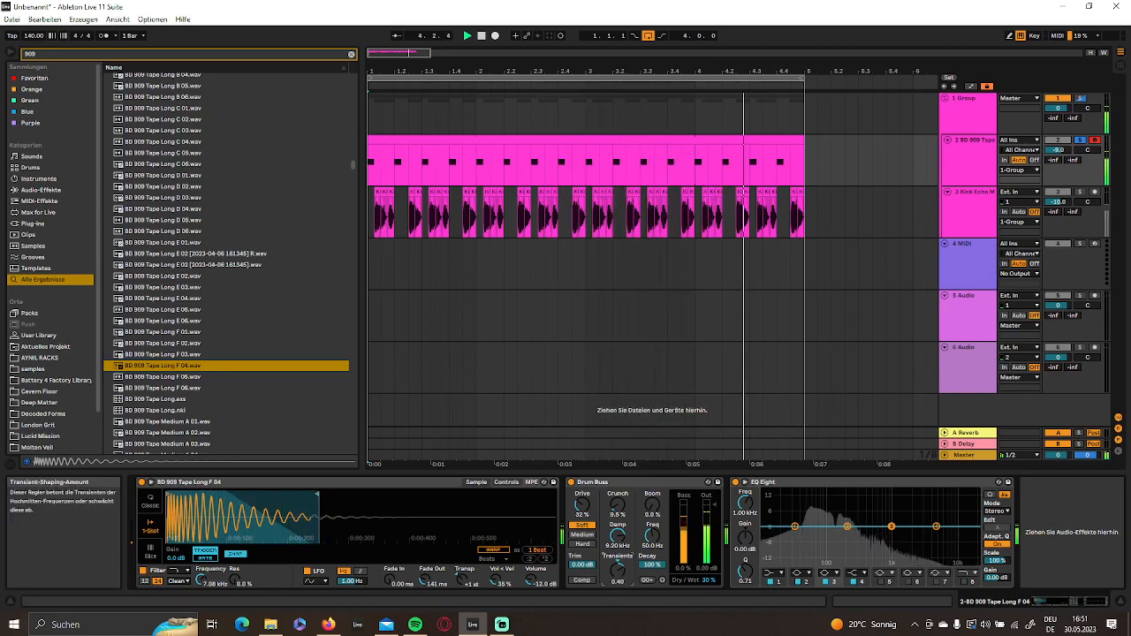
pyautogui.press('space')
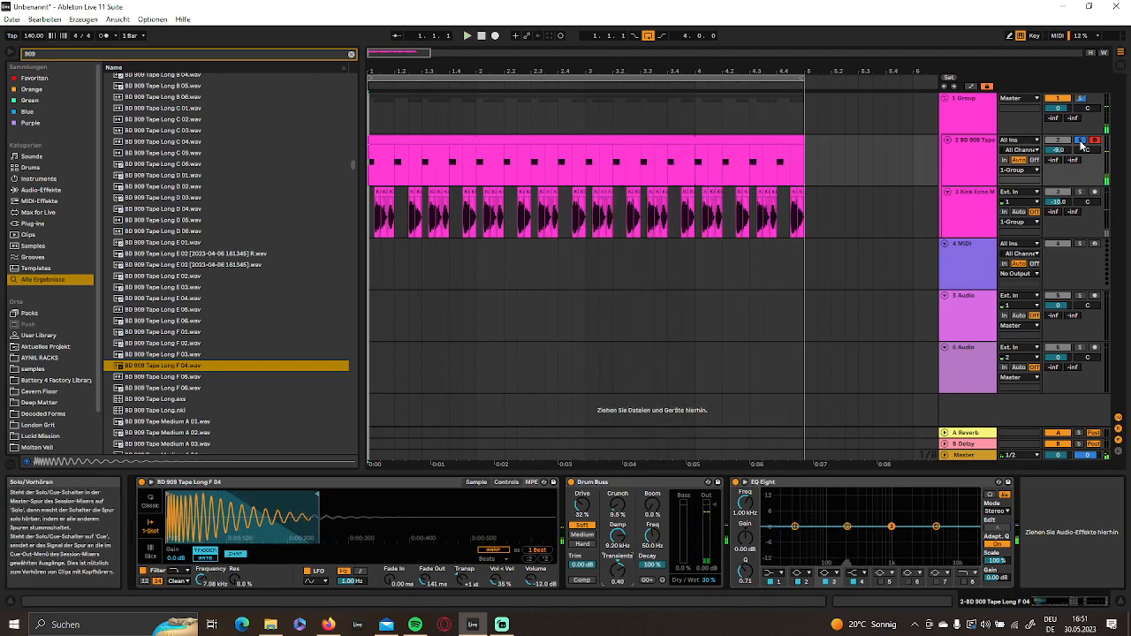
pyautogui.press('space')
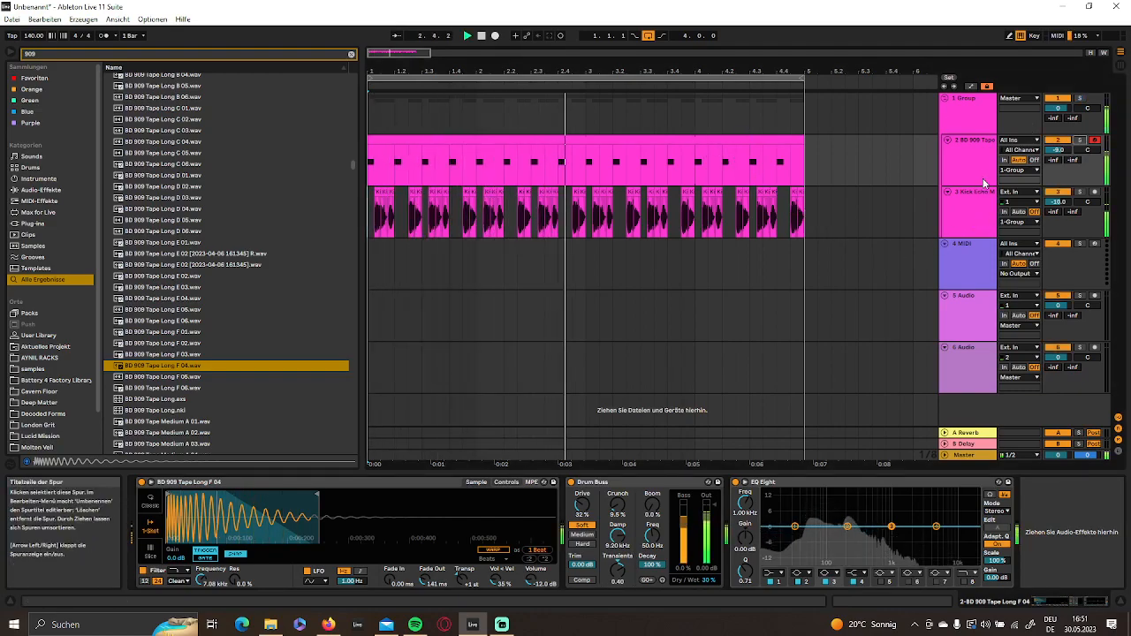
# - In the Kick Echo MO track's EQ Eight, turn band 1 into a raised low cut and move band 4 to 539 Hz
pyautogui.click(981, 220)
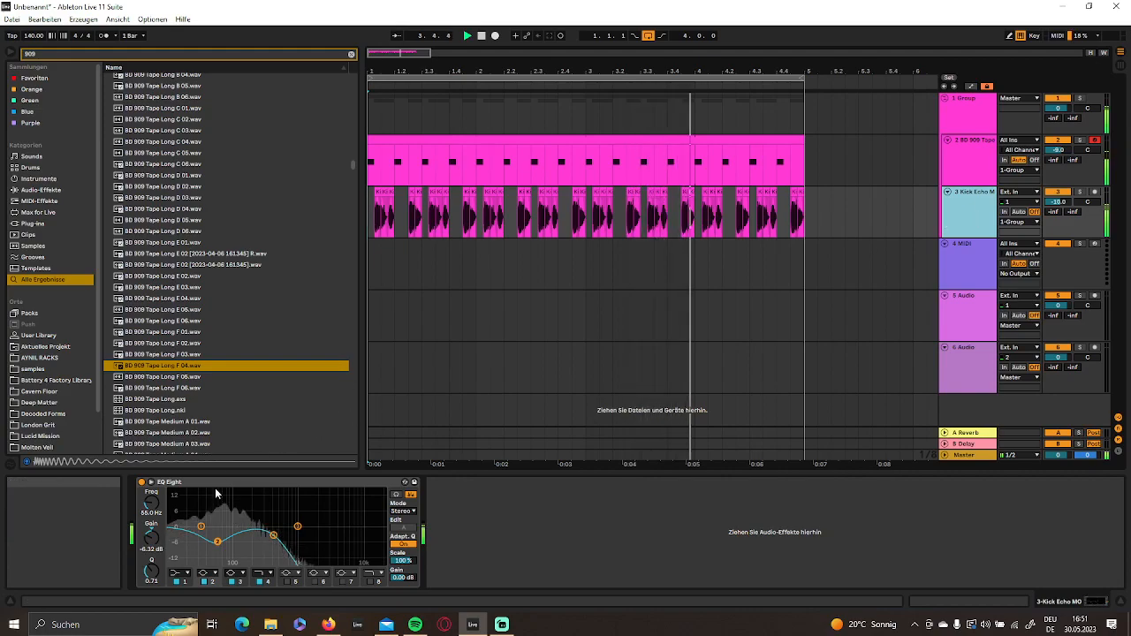
pyautogui.click(181, 574)
pyautogui.click(179, 511)
pyautogui.moveTo(150, 504); pyautogui.dragTo(151, 485)
pyautogui.moveTo(273, 535)
pyautogui.mouseDown()
pyautogui.moveTo(330, 546)
pyautogui.moveTo(282, 542)
pyautogui.mouseUp()
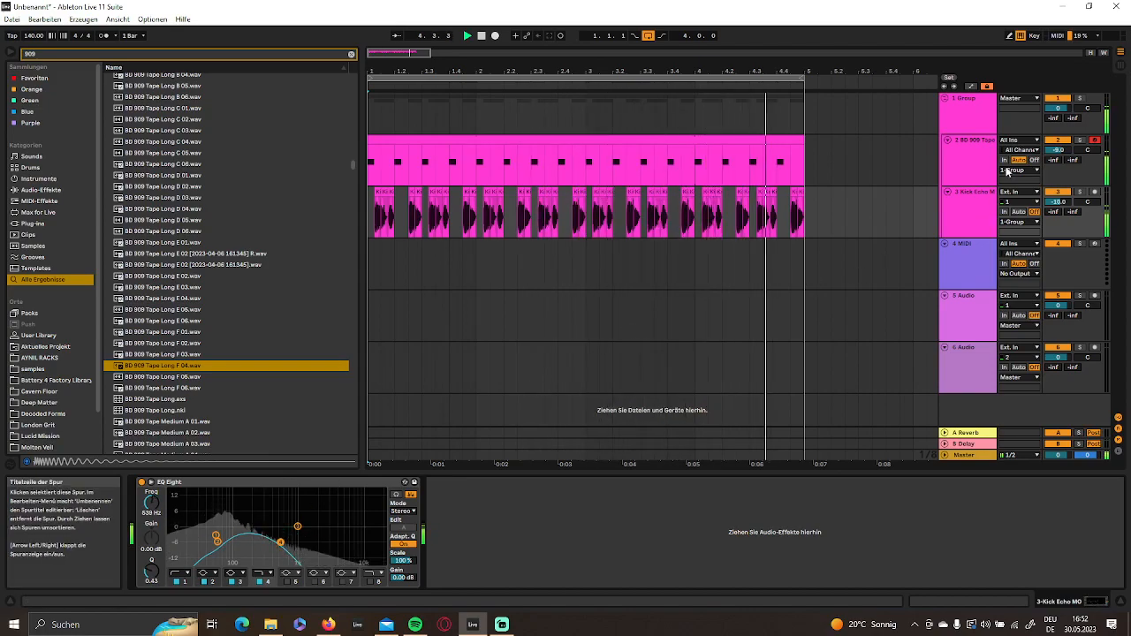
# - Stop playback, clear the browser search, and add an Auto Pan after the EQ Eight on the Kick Echo MO track
pyautogui.click(974, 162)
pyautogui.click(961, 215)
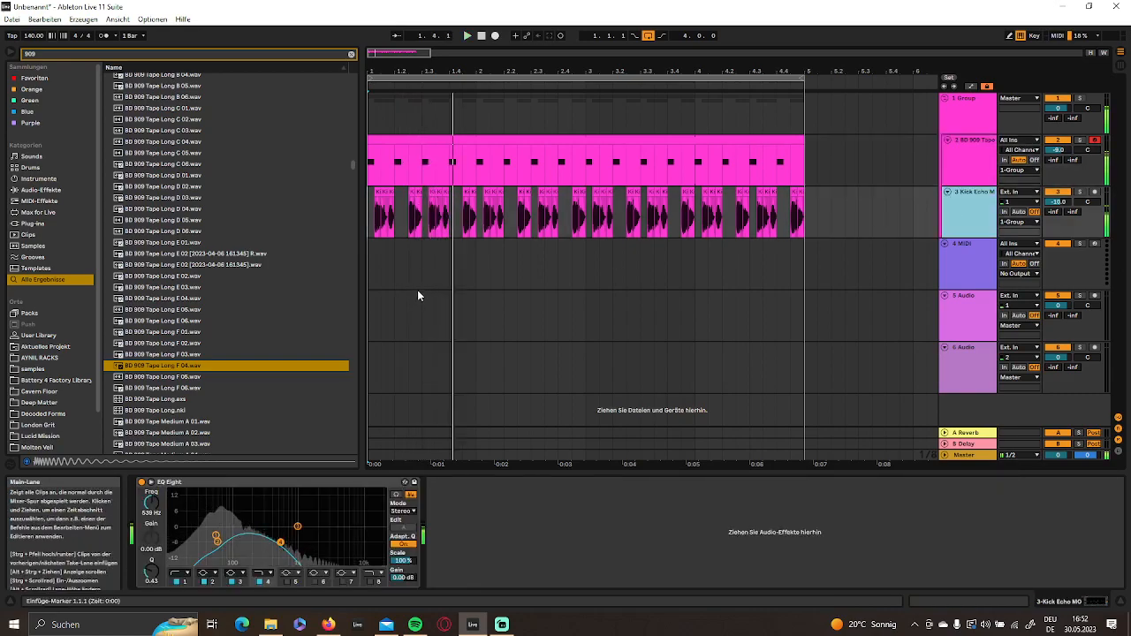
pyautogui.click(38, 191)
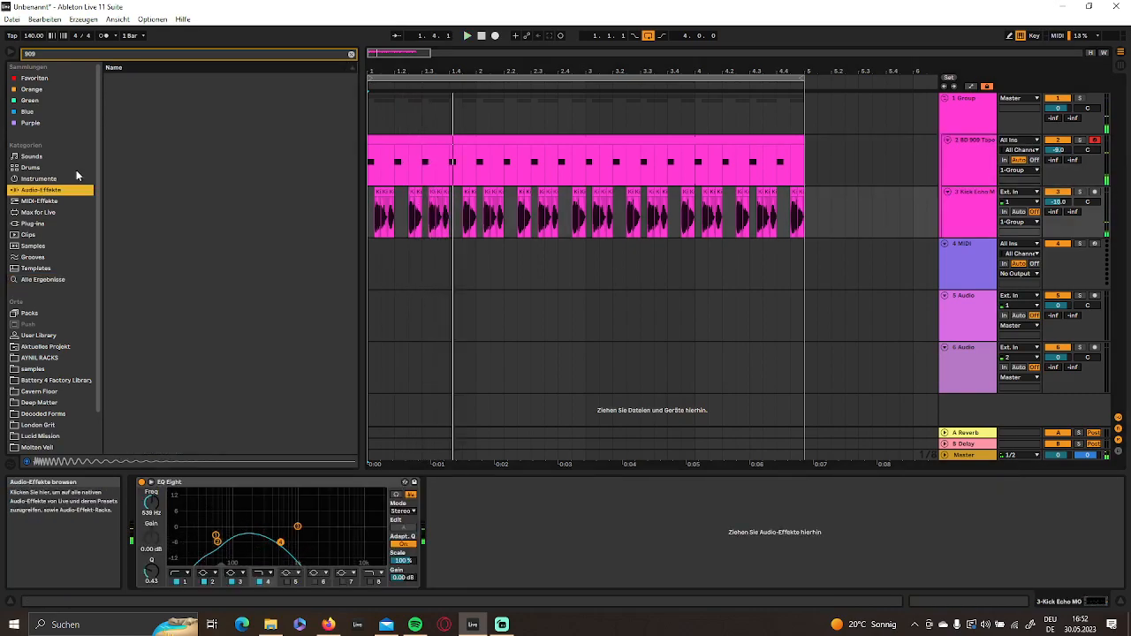
pyautogui.click(350, 54)
pyautogui.scroll(3, 141, 211)
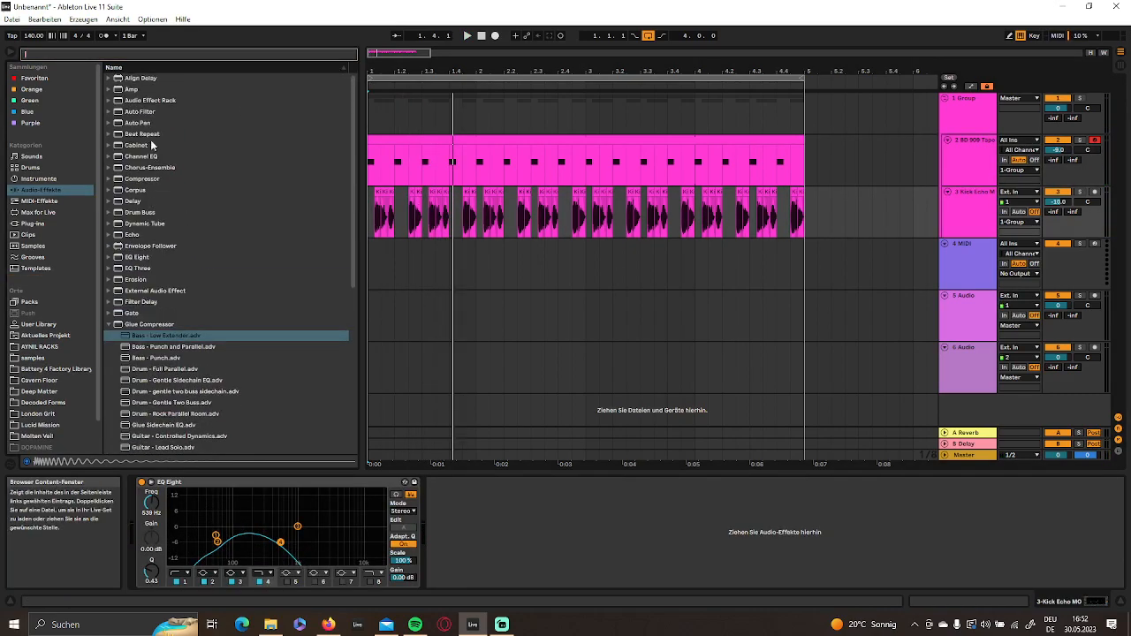
pyautogui.doubleClick(138, 122)
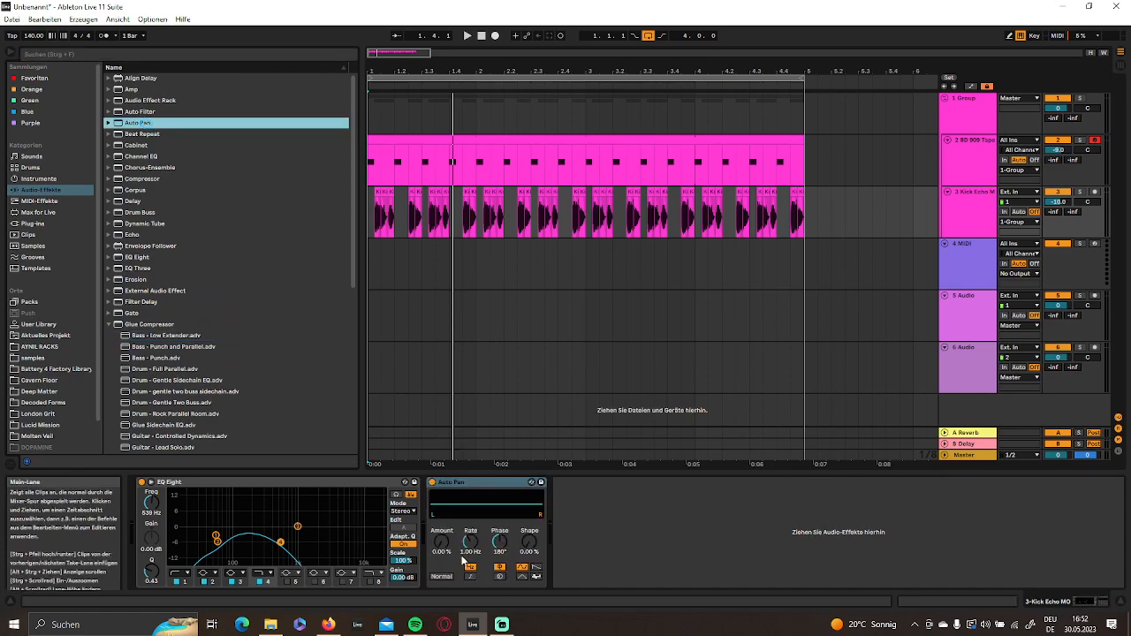
# - Set the Auto Pan to 69 % Amount, a sawtooth waveform, 0° Phase and a tempo-synced Rate of 1/4
pyautogui.moveTo(444, 550); pyautogui.dragTo(444, 521)
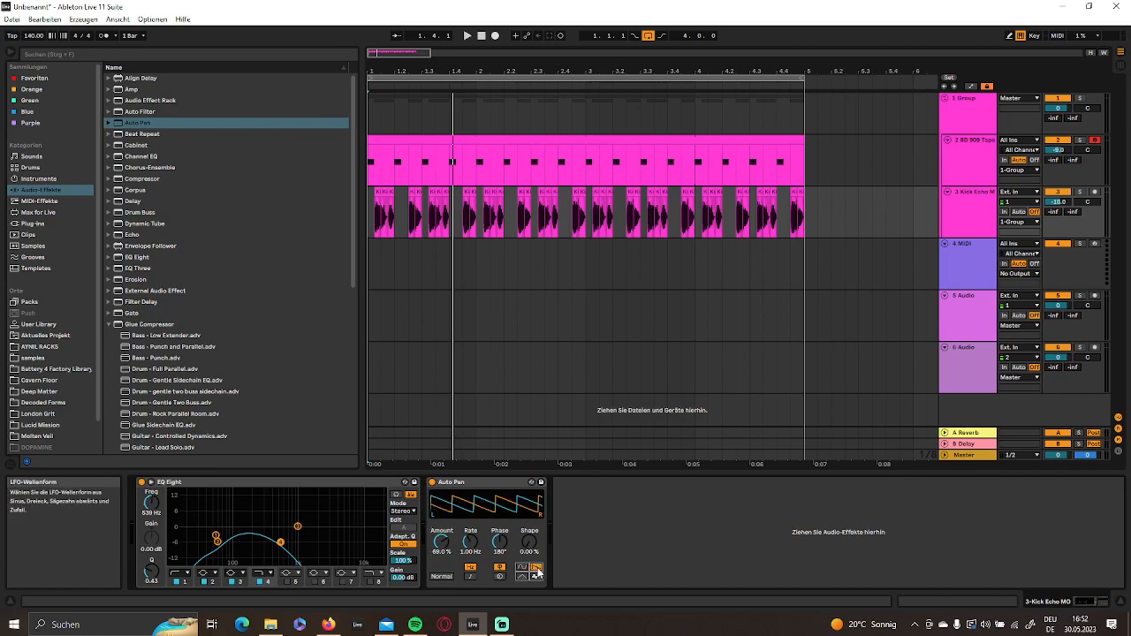
pyautogui.moveTo(500, 543); pyautogui.dragTo(500, 588)
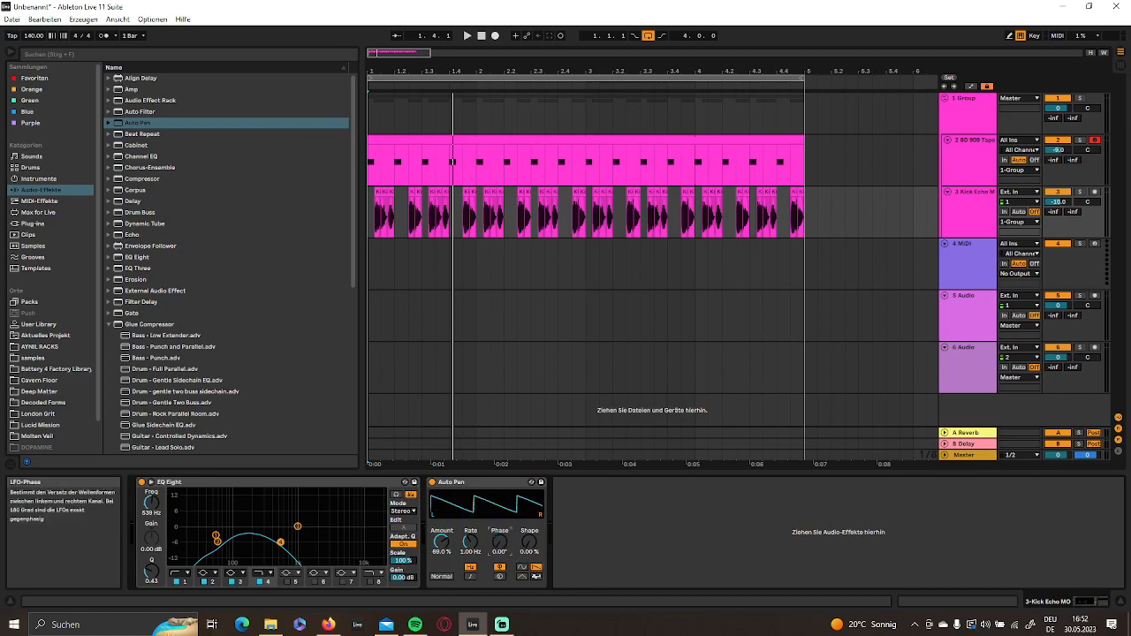
pyautogui.click(470, 577)
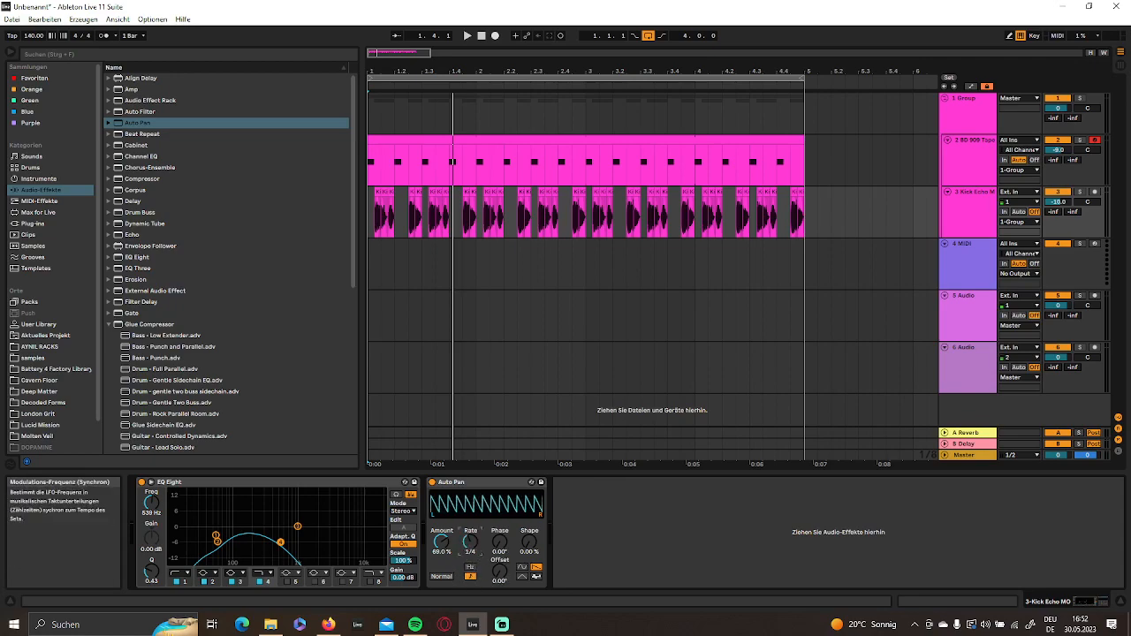
# - Set the Auto Pan Amount to 76.6 % with Kick Echo MO soloed, and unsolo it to check it against the kick
pyautogui.press('space')
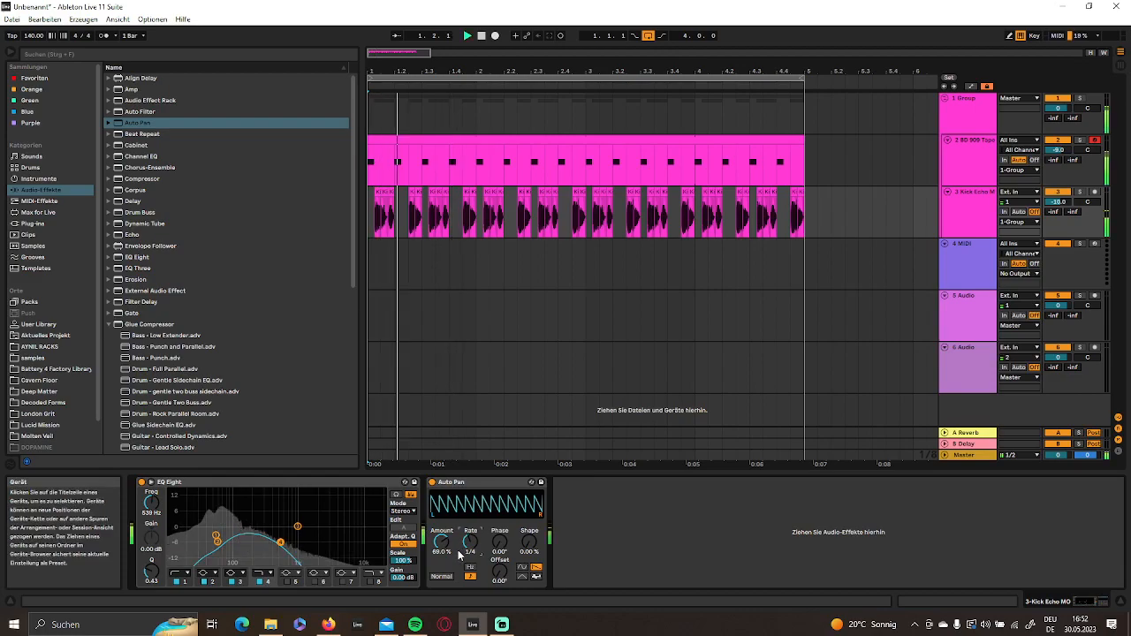
pyautogui.click(1079, 192)
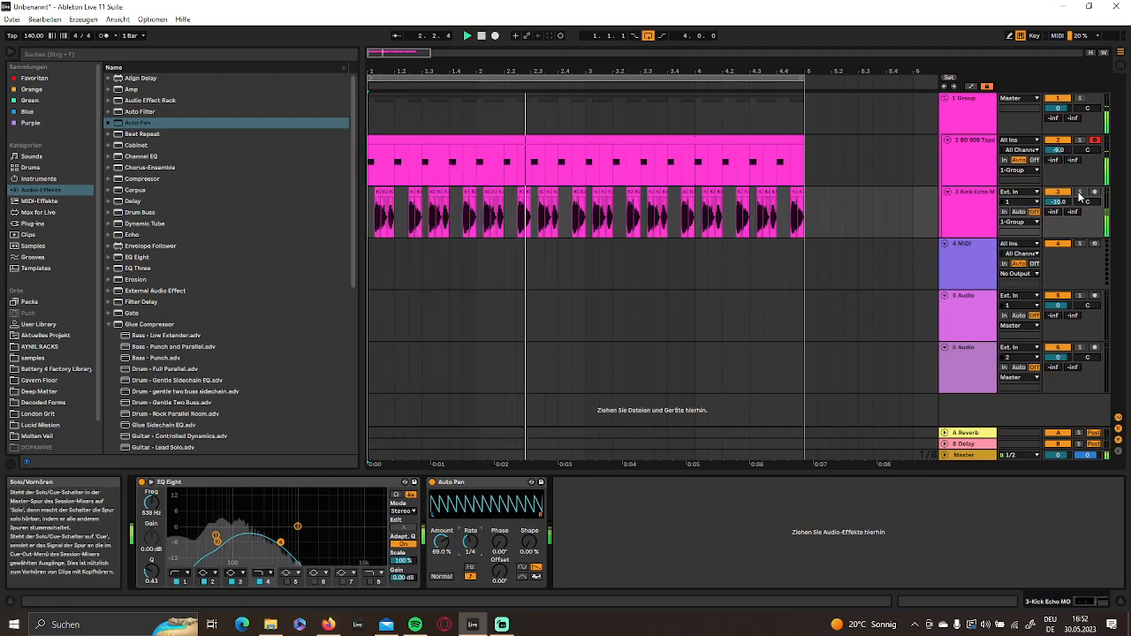
pyautogui.moveTo(442, 555); pyautogui.dragTo(453, 548)
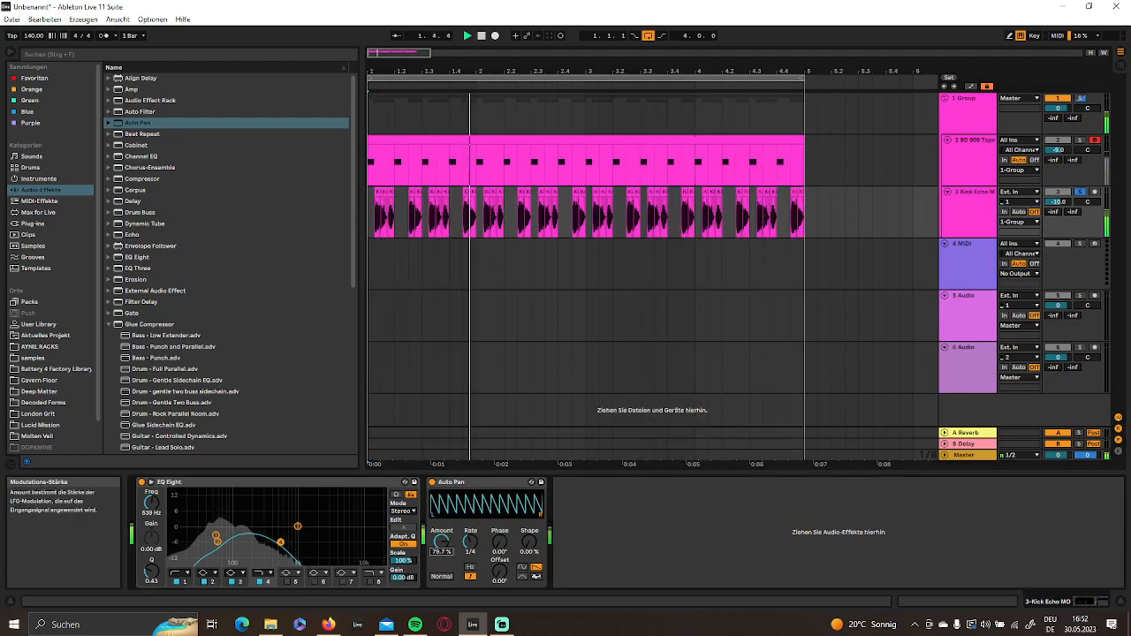
pyautogui.press('space')
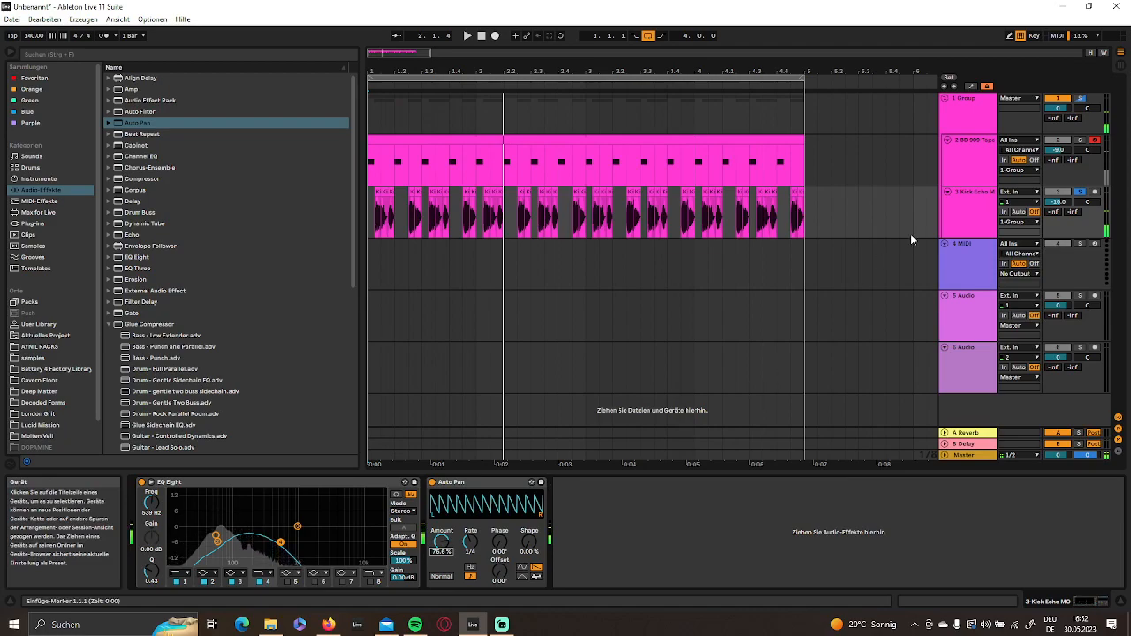
pyautogui.click(1080, 192)
pyautogui.press('space')
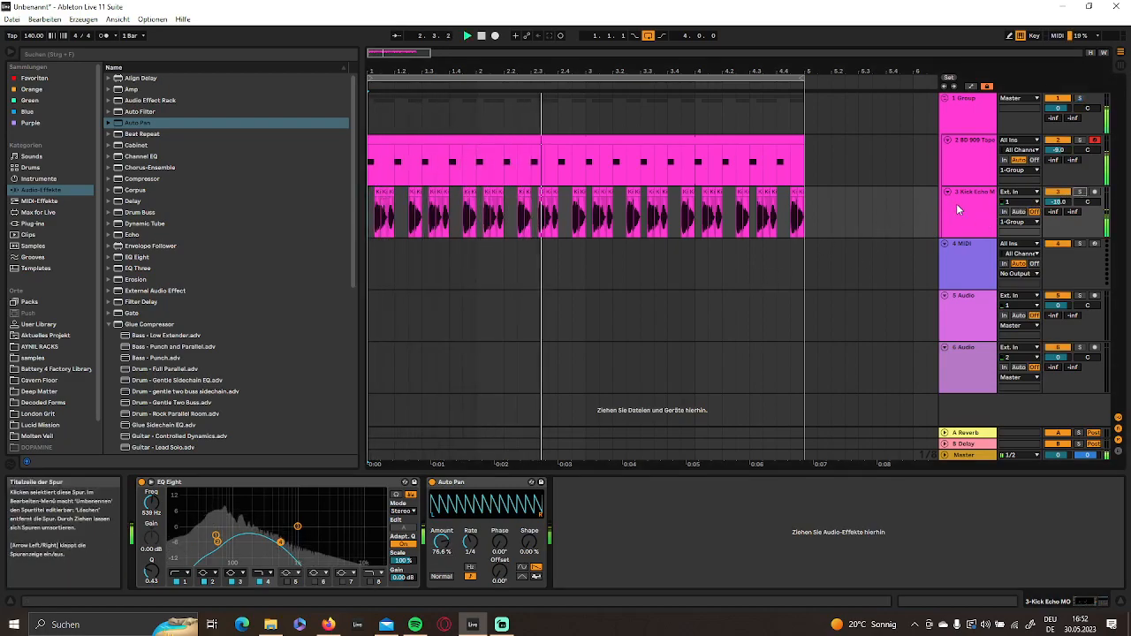
pyautogui.press('space')
# - Rename the kick track "kick", the Kick Echo MO track "bassline" and their group "bass group"
pyautogui.rightClick(968, 209)
pyautogui.click(959, 147)
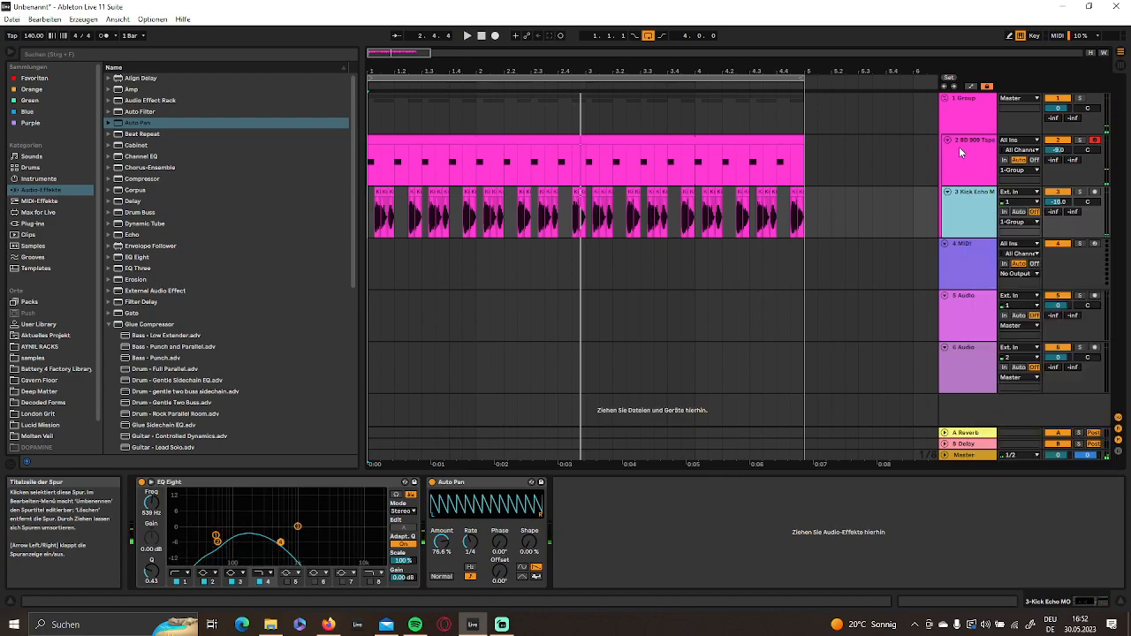
pyautogui.click(961, 168)
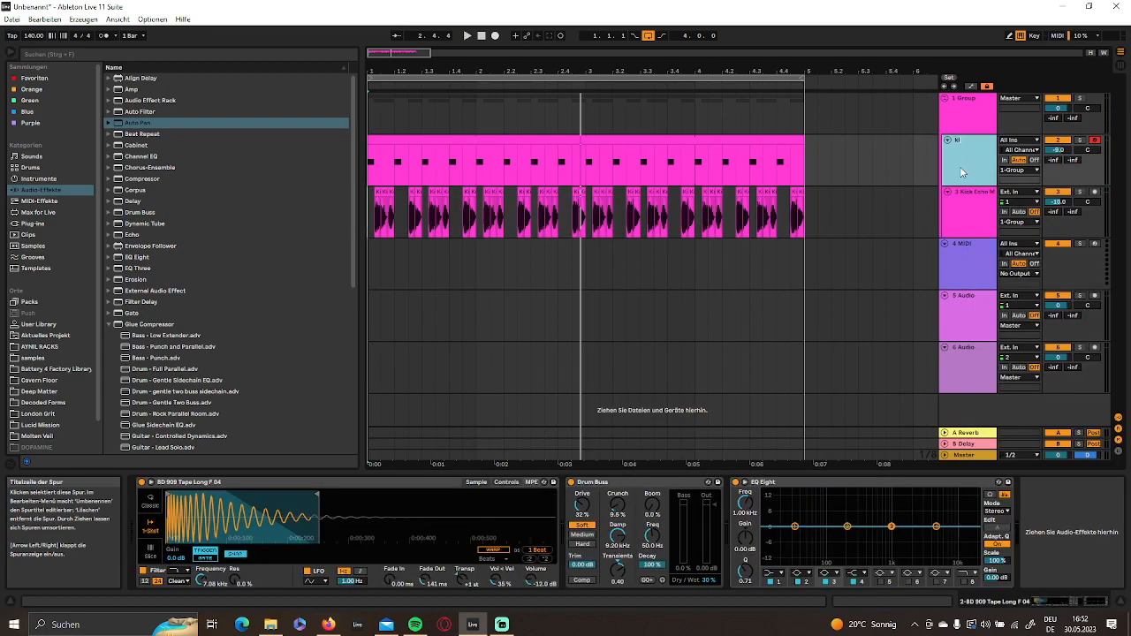
pyautogui.click(964, 232)
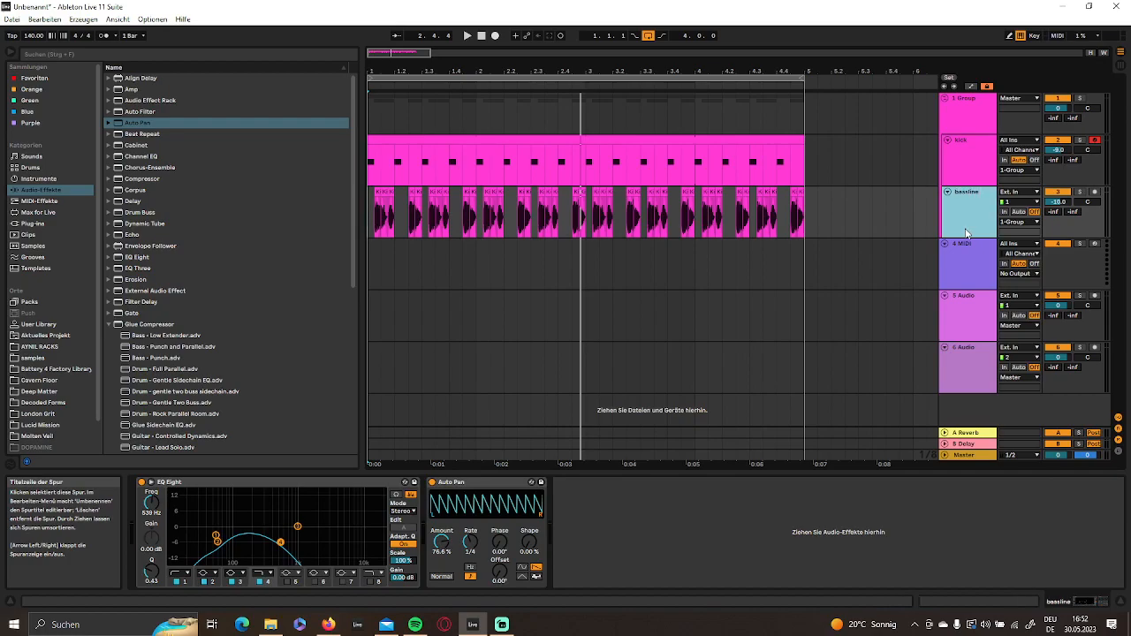
pyautogui.click(951, 126)
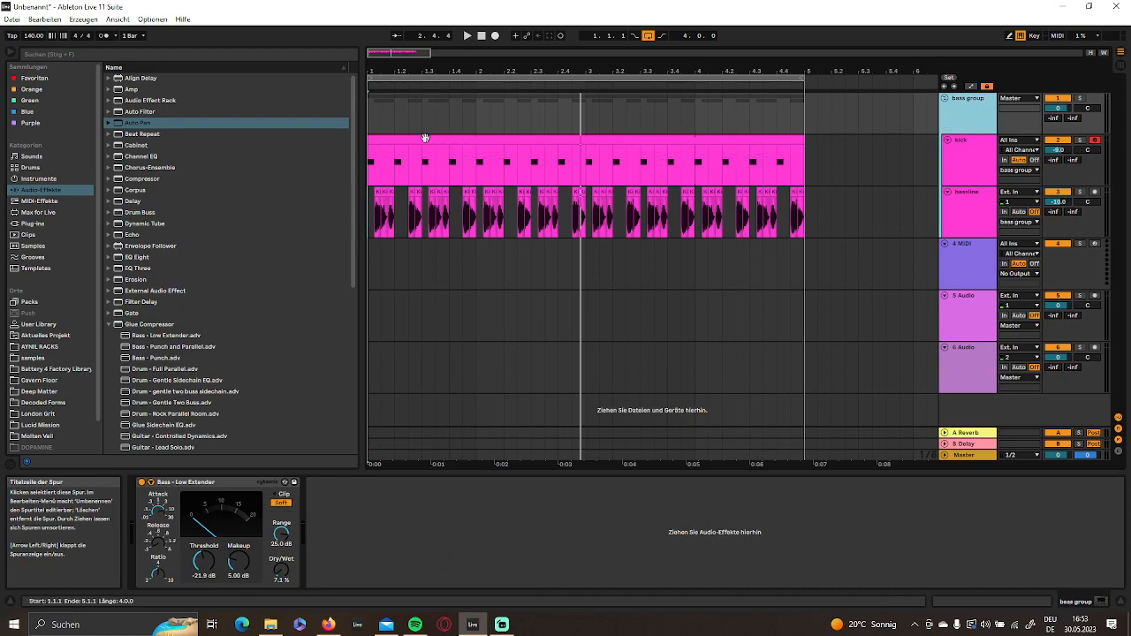
# - Add an Amp to the bass group ahead of the Glue Compressor, with 10 % Dry/Wet and Dual output
pyautogui.click(142, 89)
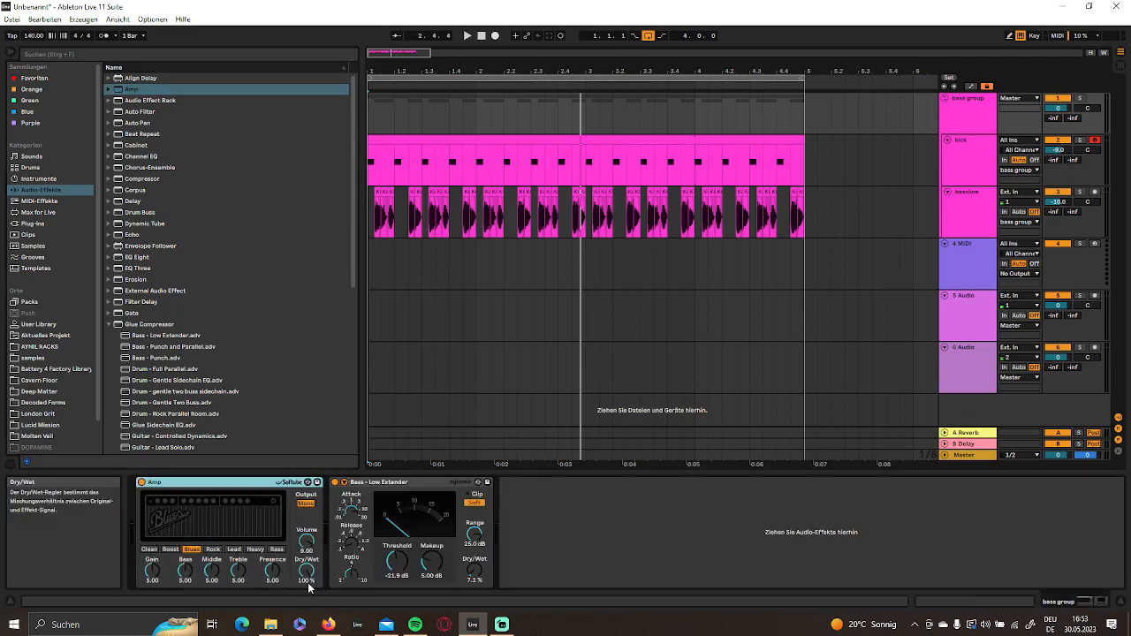
pyautogui.click(311, 583)
pyautogui.press('space')
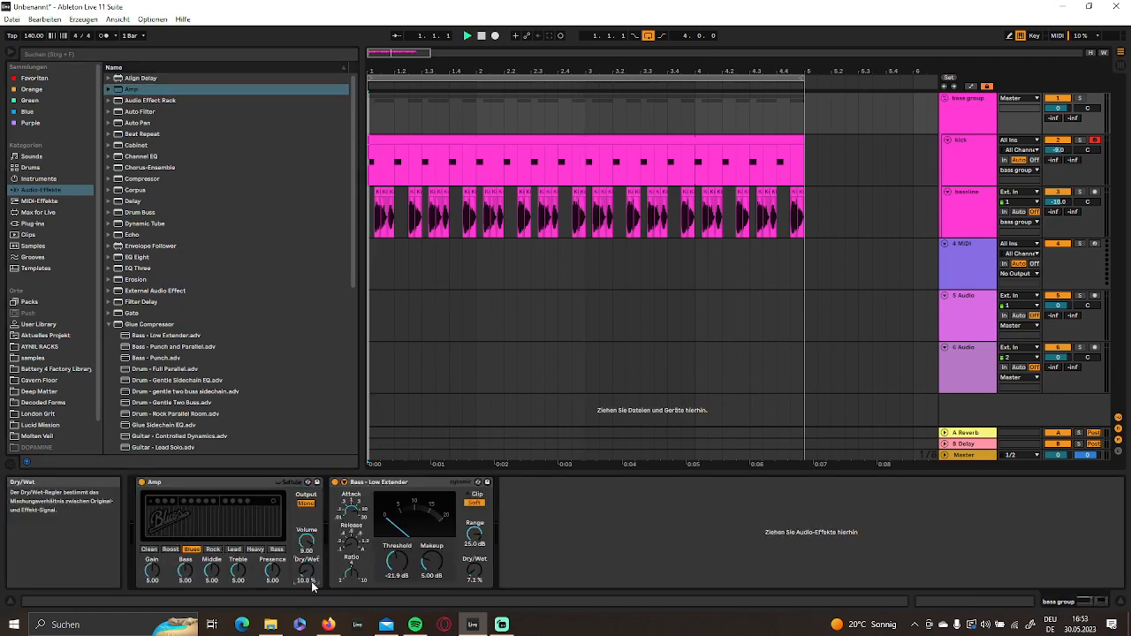
pyautogui.click(304, 505)
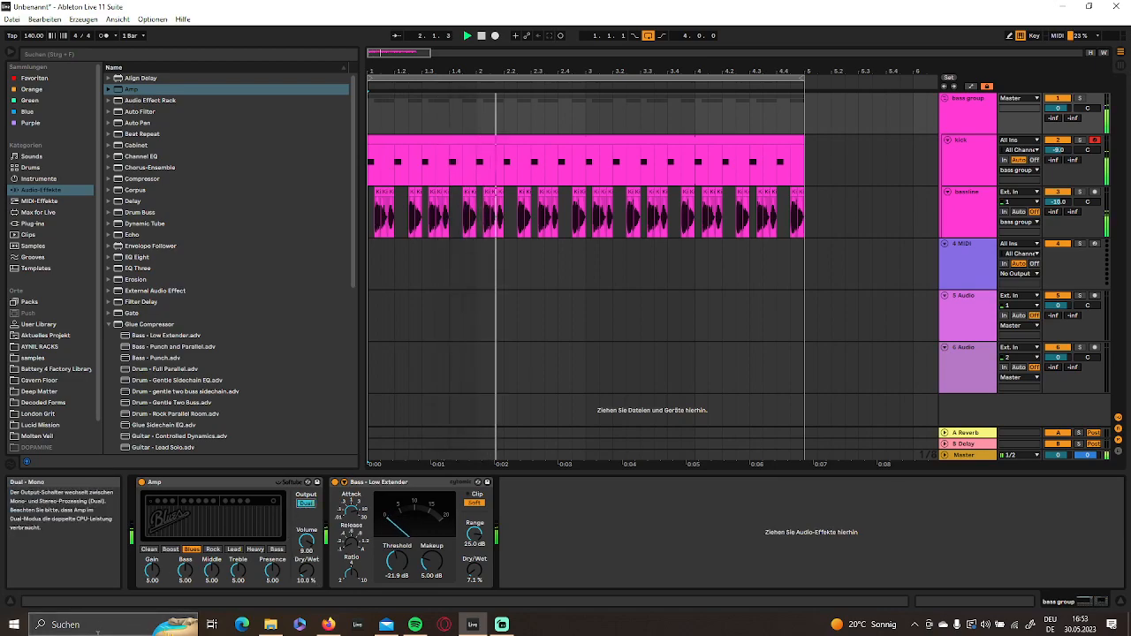
# - Switch the Amp to Boost with Treble 3.65 and Presence 0.16, and check the playback levels in the mixer
pyautogui.click(170, 549)
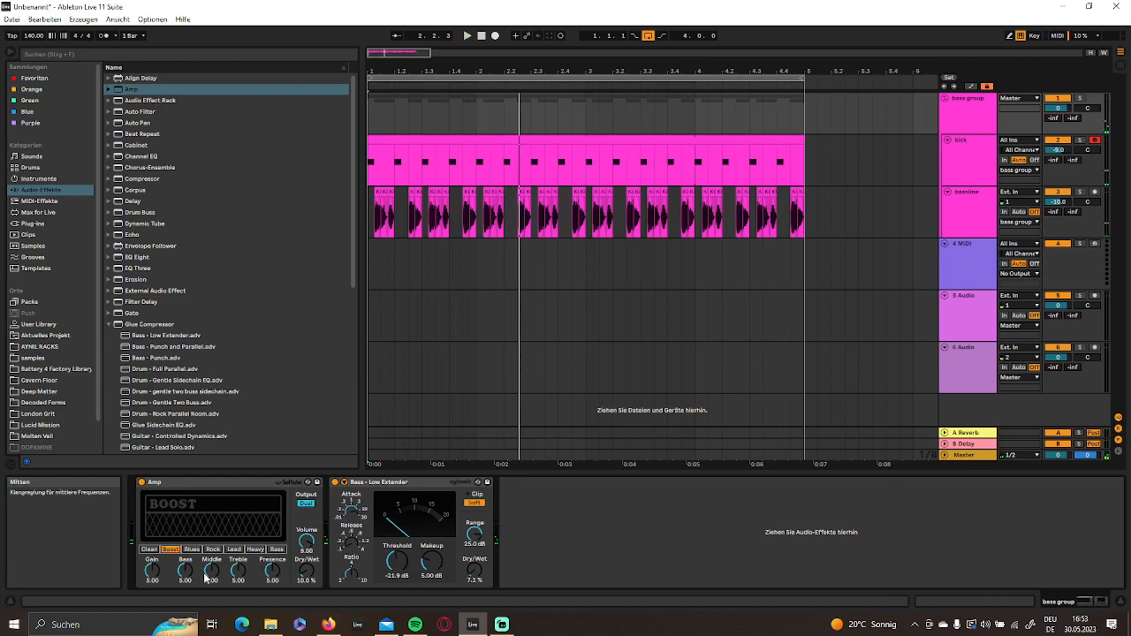
pyautogui.moveTo(239, 579)
pyautogui.mouseDown()
pyautogui.moveTo(239, 592)
pyautogui.moveTo(277, 602)
pyautogui.moveTo(277, 633)
pyautogui.moveTo(236, 583)
pyautogui.mouseUp()
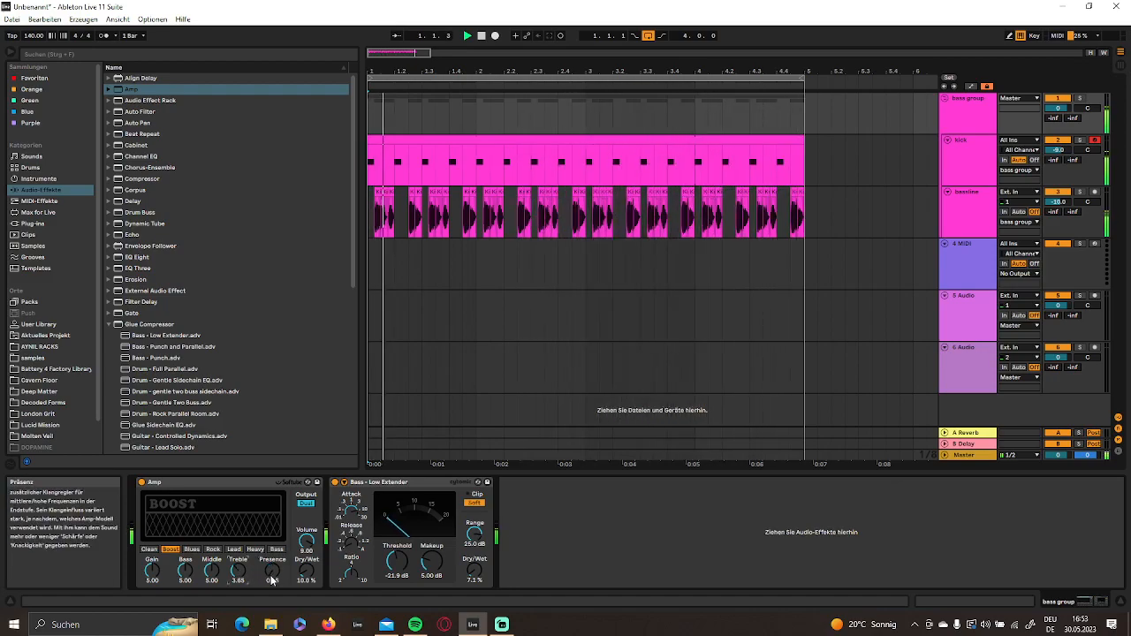
pyautogui.press('Tab')
pyautogui.press('space')
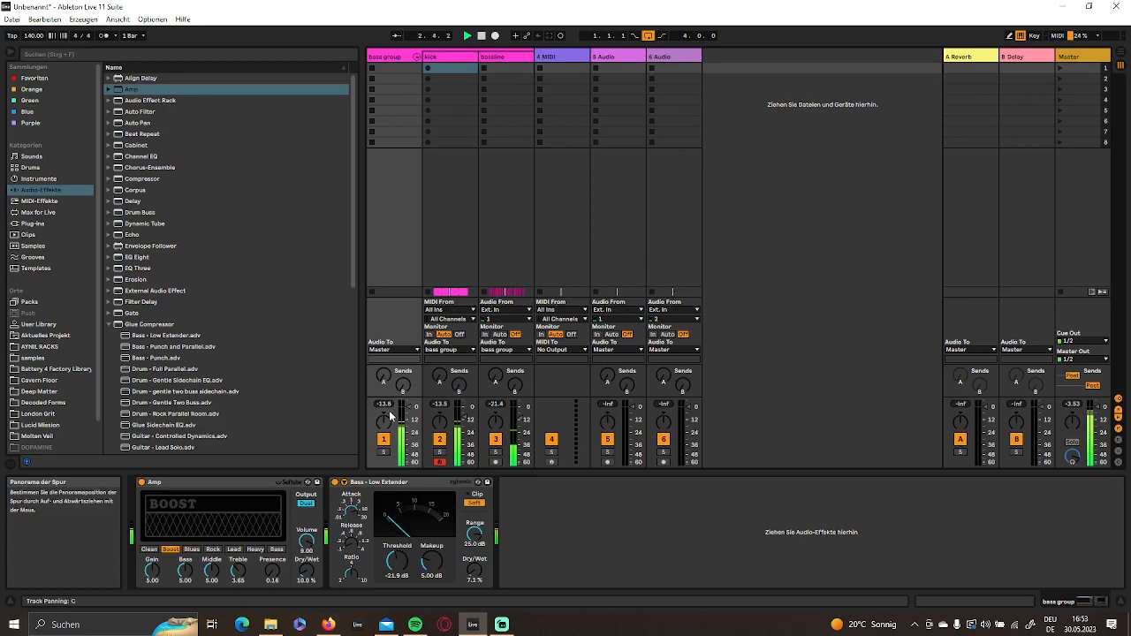
pyautogui.press('Tab')
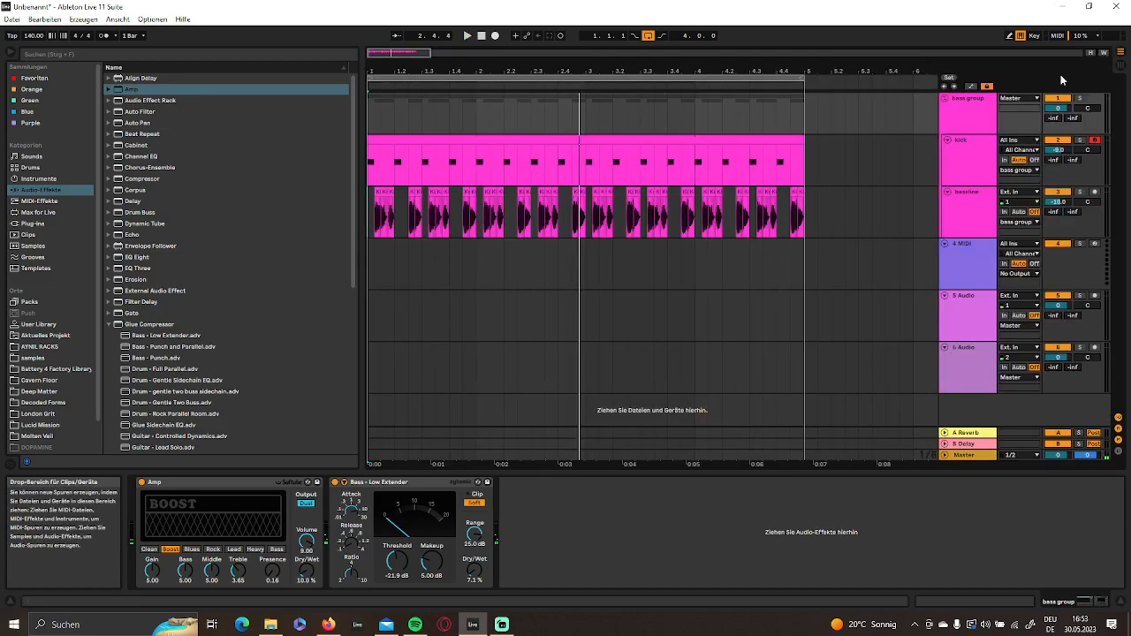
# - Insert a MIDI track below the bassline, name it "amb", and load the Drift instrument on it
pyautogui.rightClick(971, 227)
pyautogui.click(1008, 316)
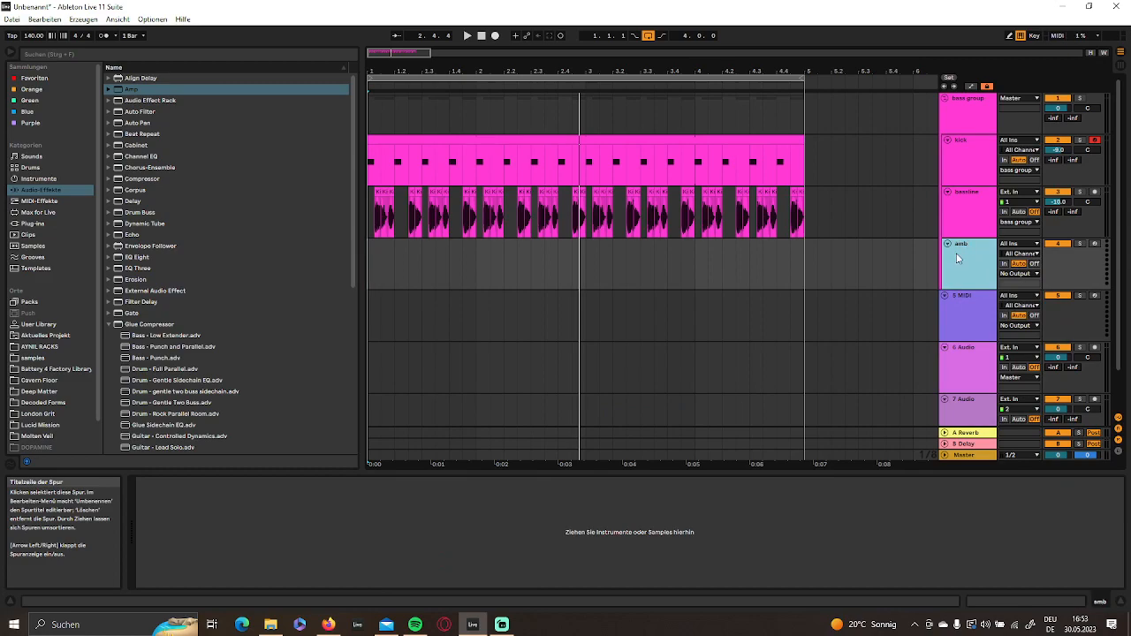
pyautogui.click(41, 180)
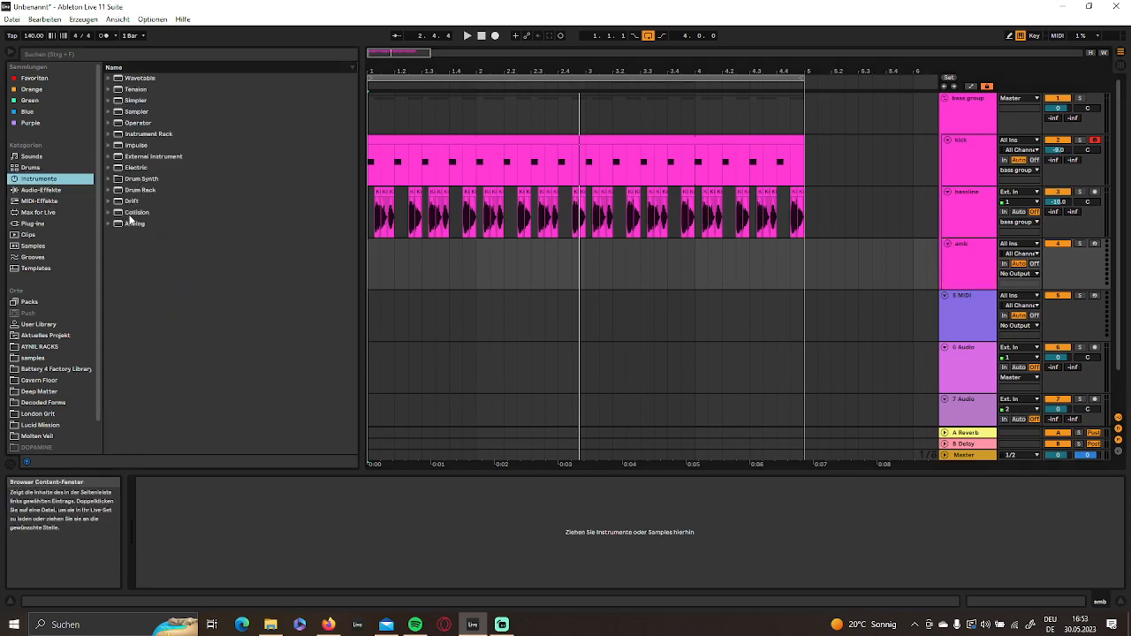
pyautogui.click(130, 202)
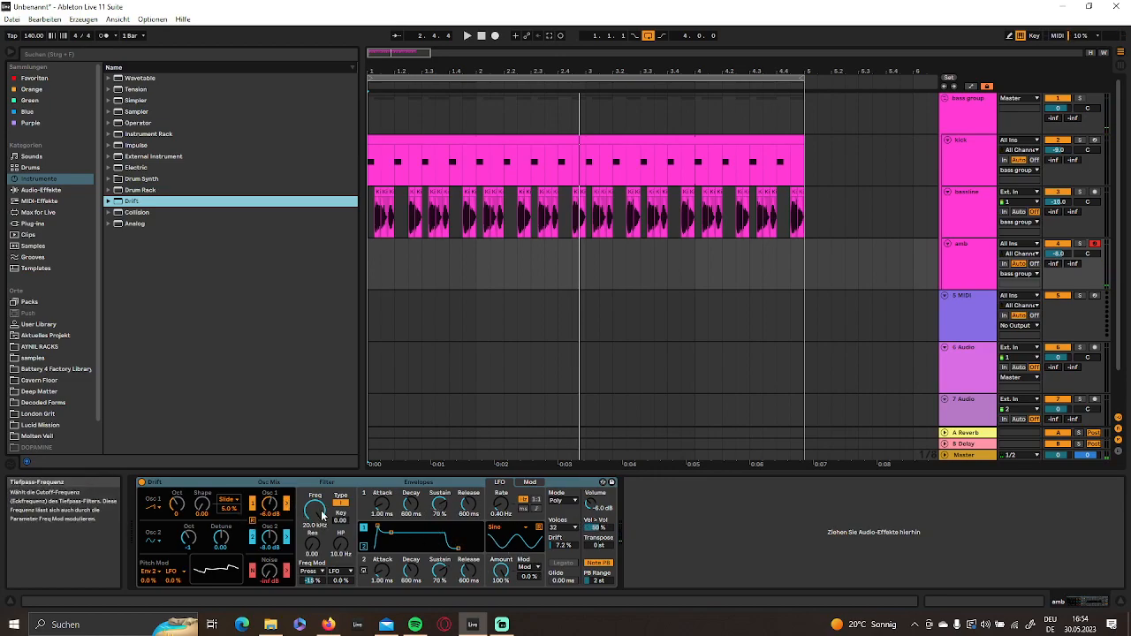
# - Lower Drift's filter frequency to 170 Hz, set Envelope 2 to 46 % Sustain and 2.20 s Release, and play test notes
pyautogui.moveTo(321, 515); pyautogui.dragTo(468, 549)
pyautogui.press('y')
pyautogui.press('c')
pyautogui.press('x')
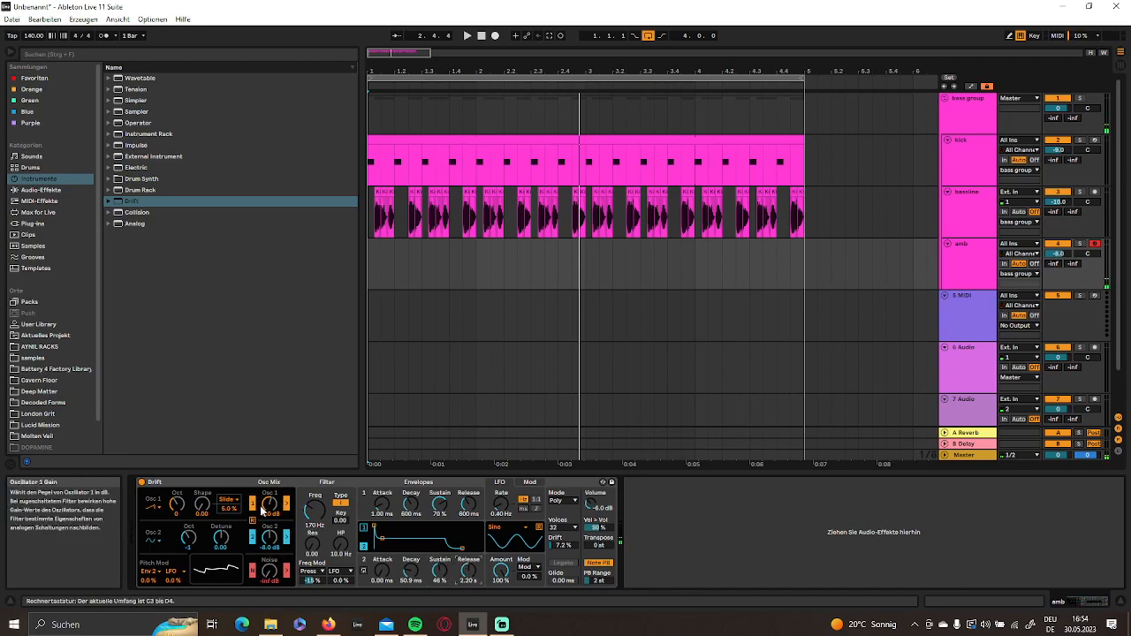
# - Set Drift's Envelope 2 to 20.7 ms Attack, 5.12 s Decay and 9.43 s Release, and the LFO Amount to 14 %
pyautogui.moveTo(381, 571); pyautogui.dragTo(382, 564)
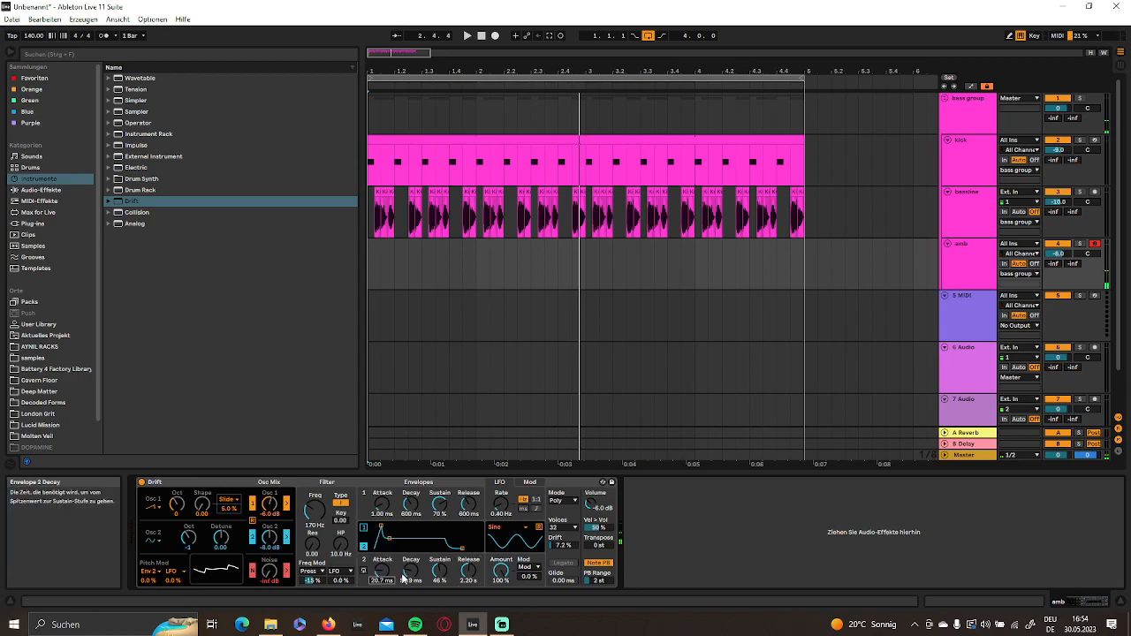
pyautogui.moveTo(406, 576); pyautogui.dragTo(407, 594)
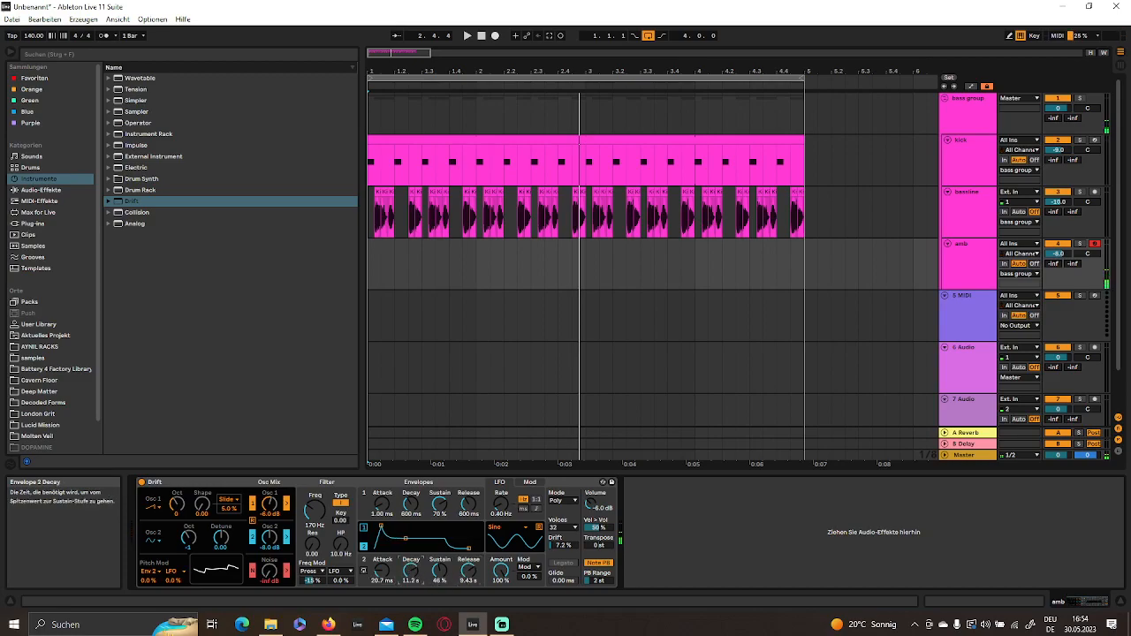
pyautogui.moveTo(500, 570); pyautogui.dragTo(500, 632)
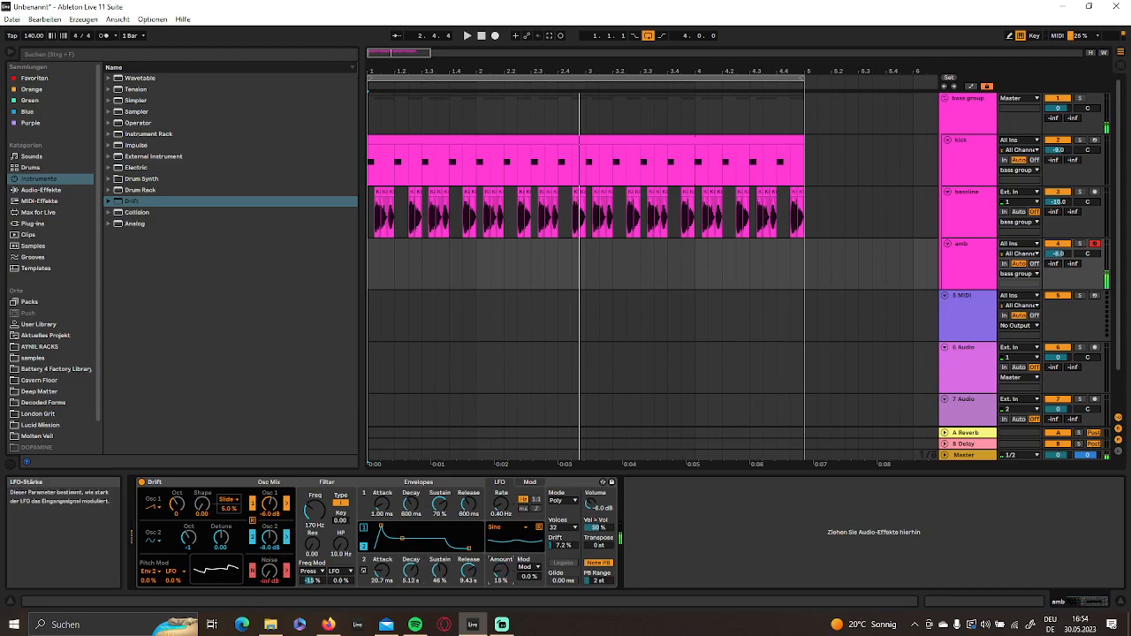
# - Change Drift's Oscillator 1 waveform and set its octave to -1, Shape to 0.40 and Slide shape modulation to 25 %
pyautogui.click(154, 507)
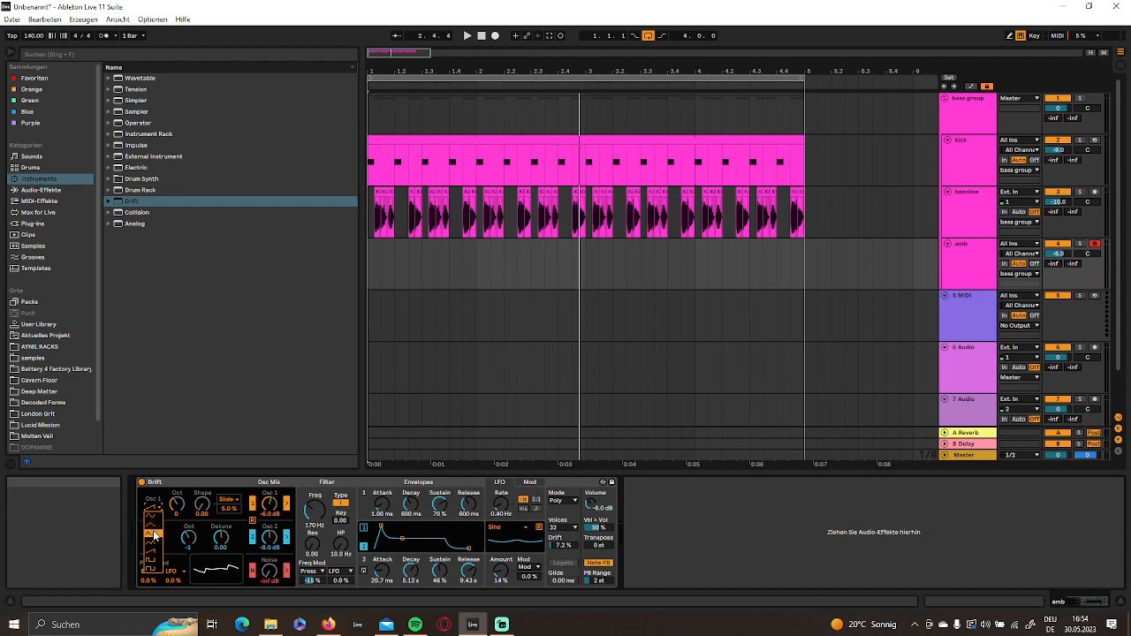
pyautogui.click(154, 527)
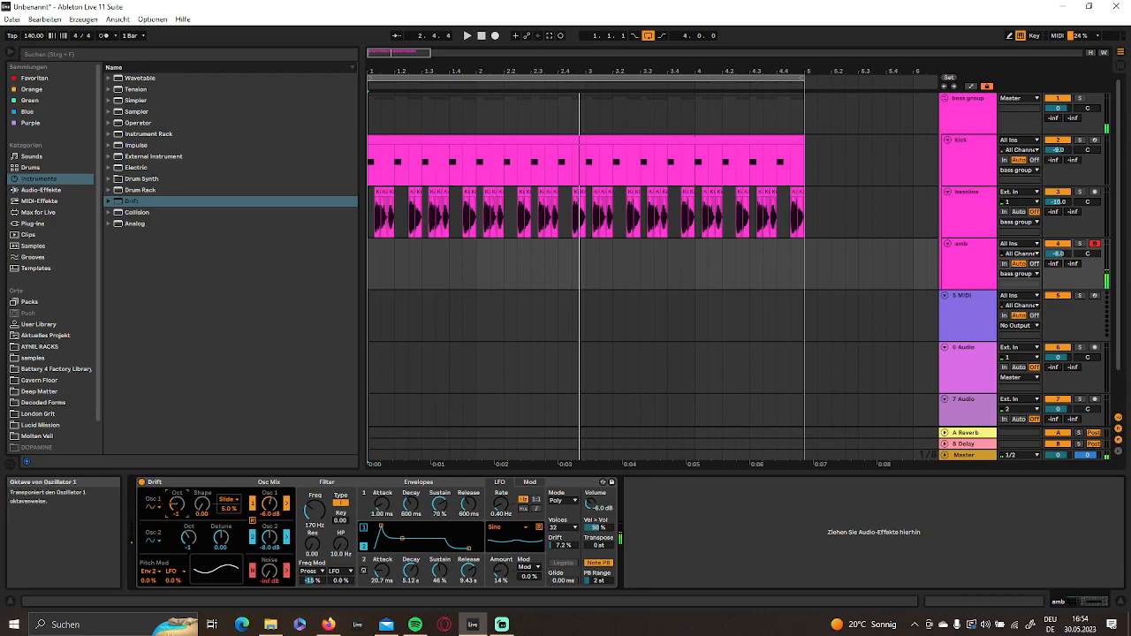
pyautogui.moveTo(202, 505); pyautogui.dragTo(203, 486)
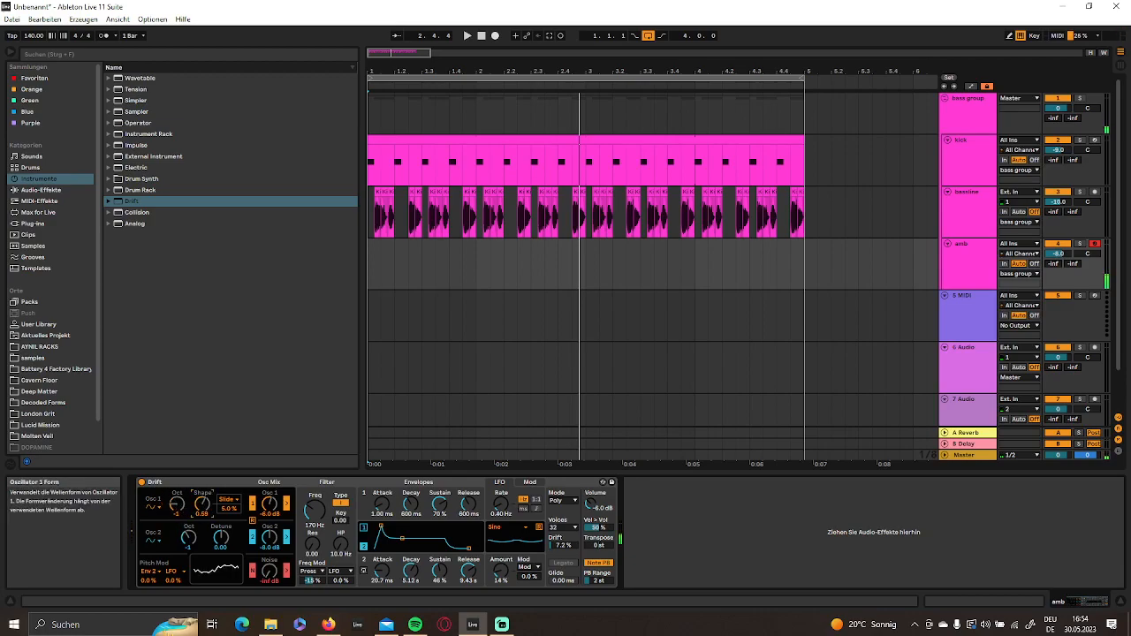
pyautogui.moveTo(228, 509); pyautogui.dragTo(228, 492)
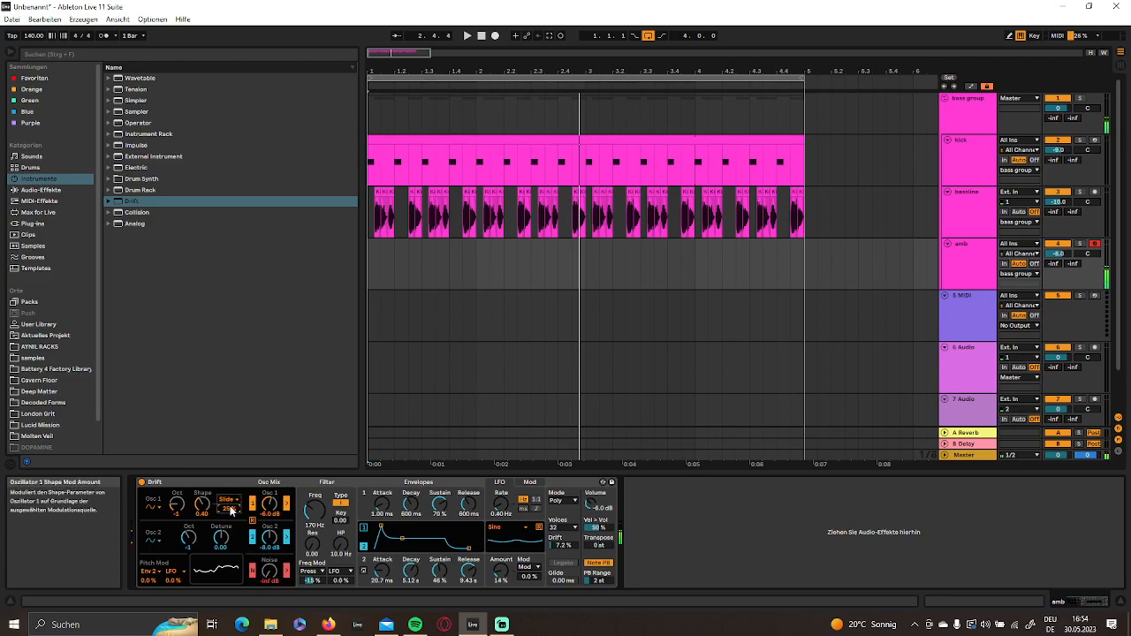
# - Set Drift's Oscillator 2 octave to -3, Noise to -0.2 dB, and the filter to 481 Hz with 0.83 Res and 263 Hz HP
pyautogui.moveTo(188, 537); pyautogui.dragTo(188, 544)
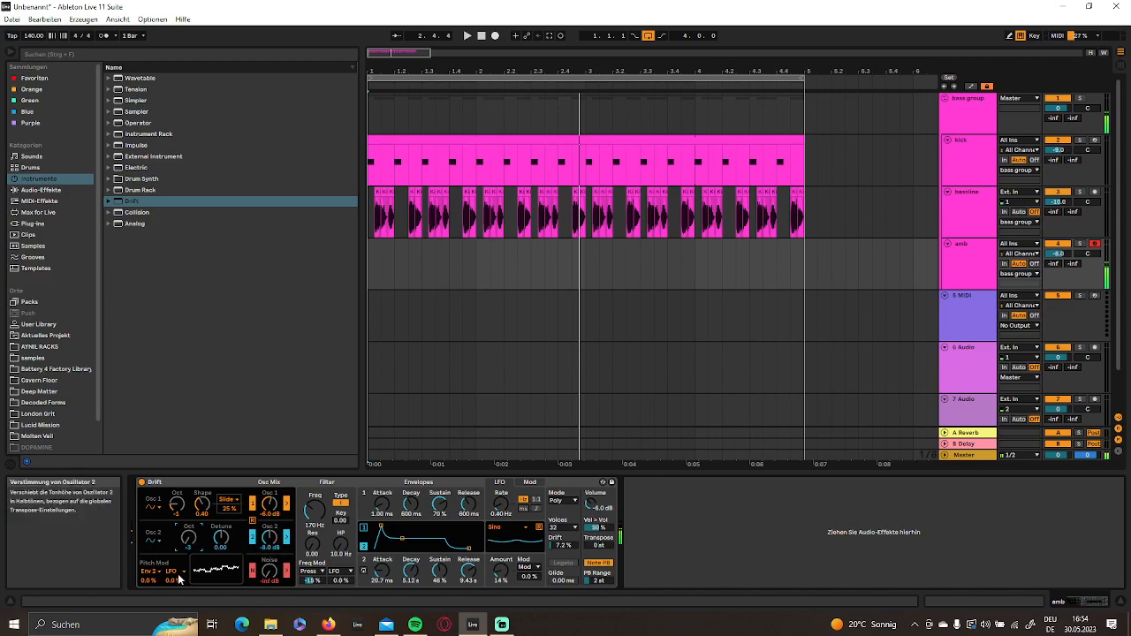
pyautogui.moveTo(269, 571); pyautogui.dragTo(269, 562)
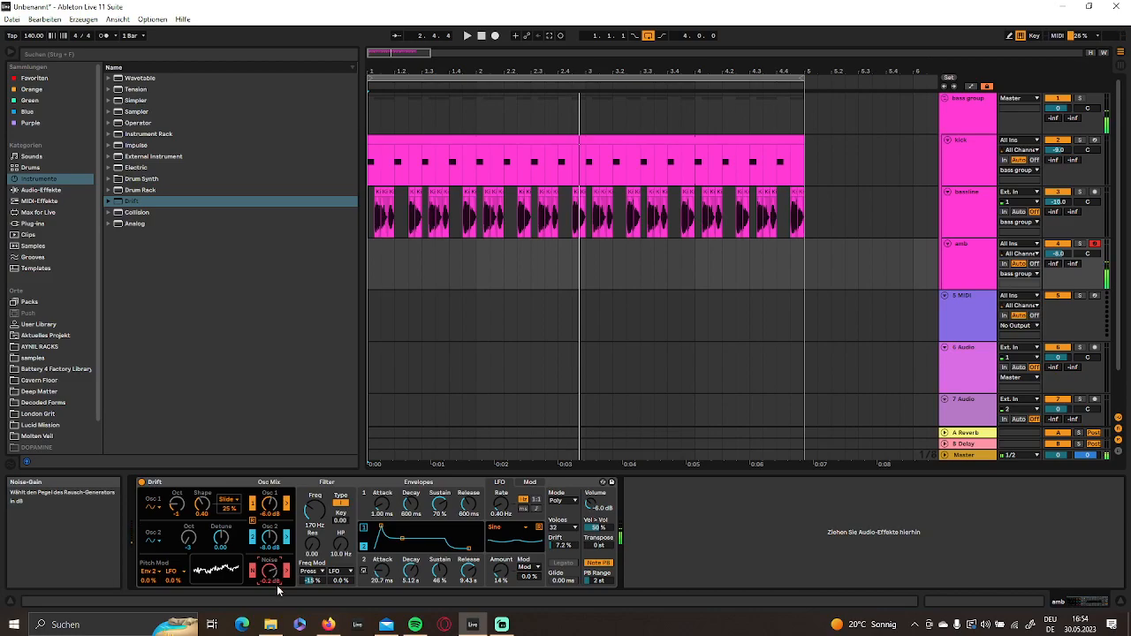
pyautogui.moveTo(313, 542); pyautogui.dragTo(340, 537)
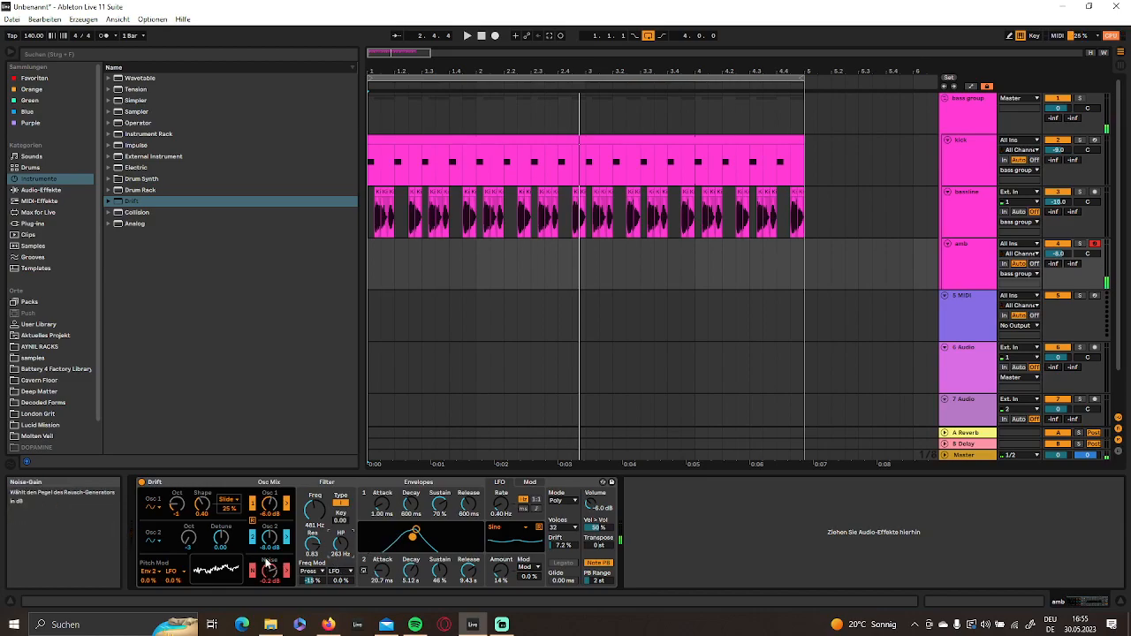
pyautogui.press('z')
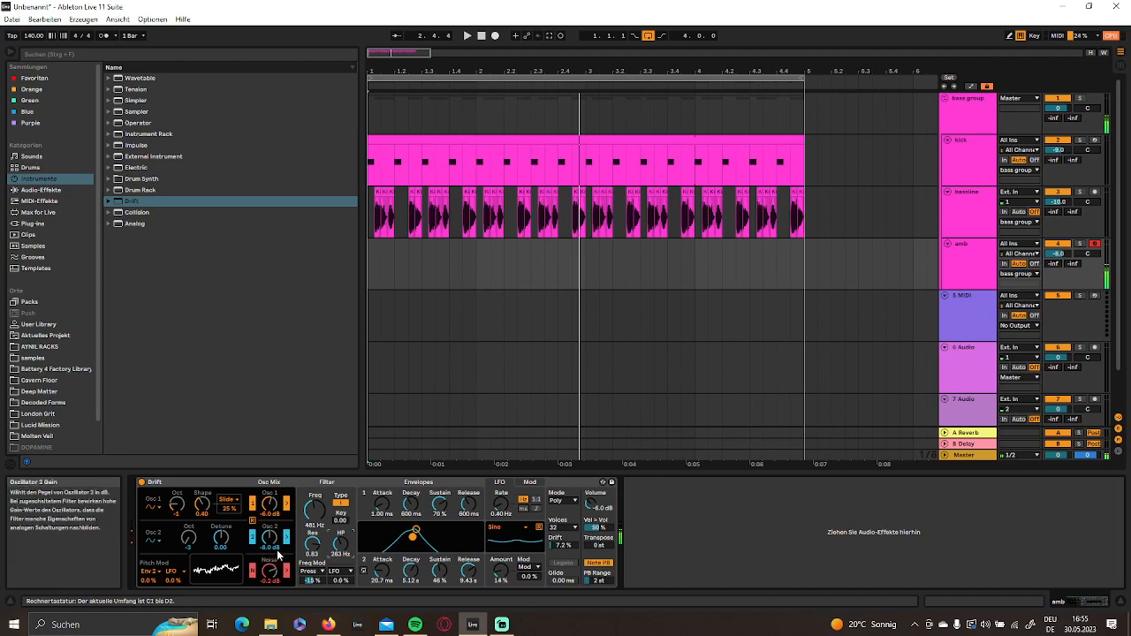
# - Create an empty one-bar MIDI clip on the amb track starting at bar 1
pyautogui.click(969, 268)
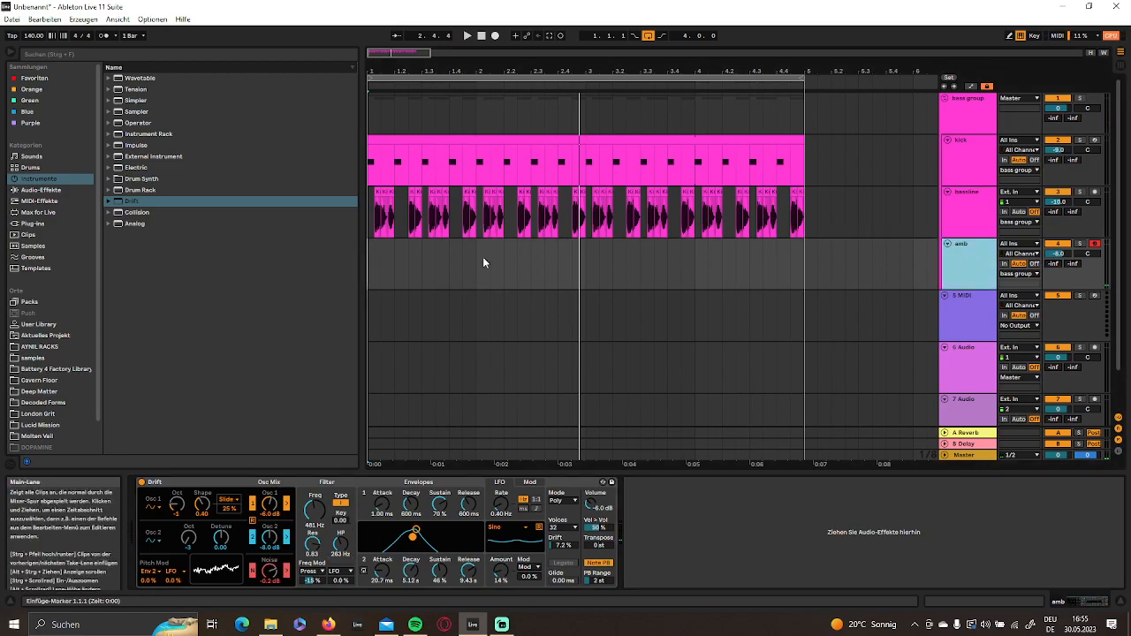
pyautogui.moveTo(480, 259); pyautogui.dragTo(379, 259)
pyautogui.rightClick(393, 260)
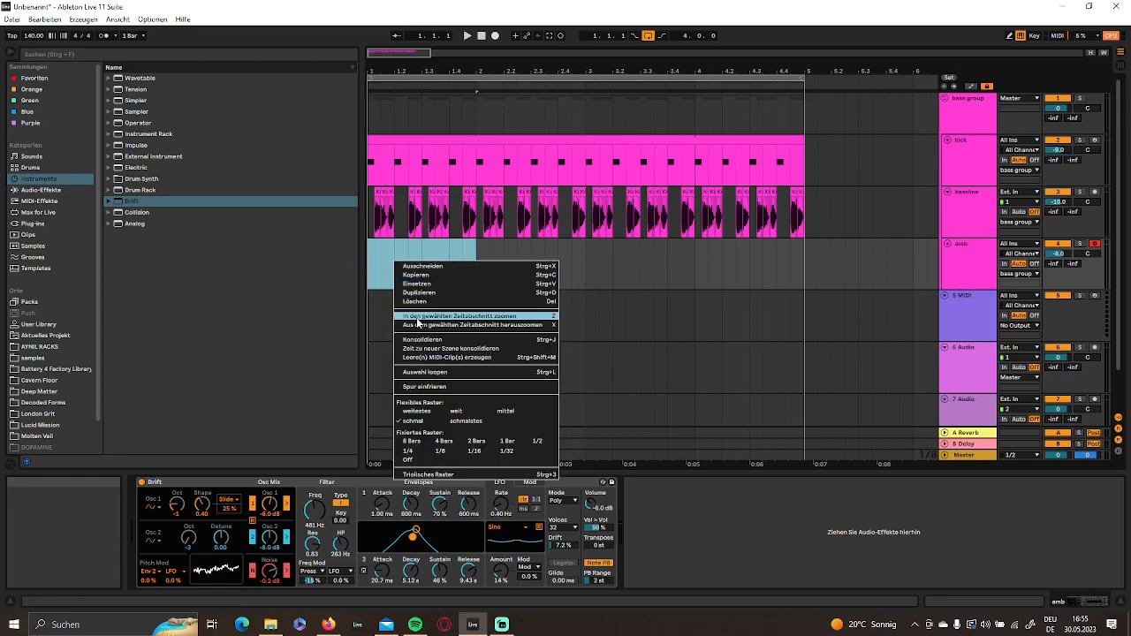
pyautogui.click(428, 358)
# - Place sixteenth-note D#1 notes at 1.1.3 and 1.2.2 in the amb clip and audition them
pyautogui.scroll(-4, 446, 383)
pyautogui.click(400, 356)
pyautogui.doubleClick(419, 354)
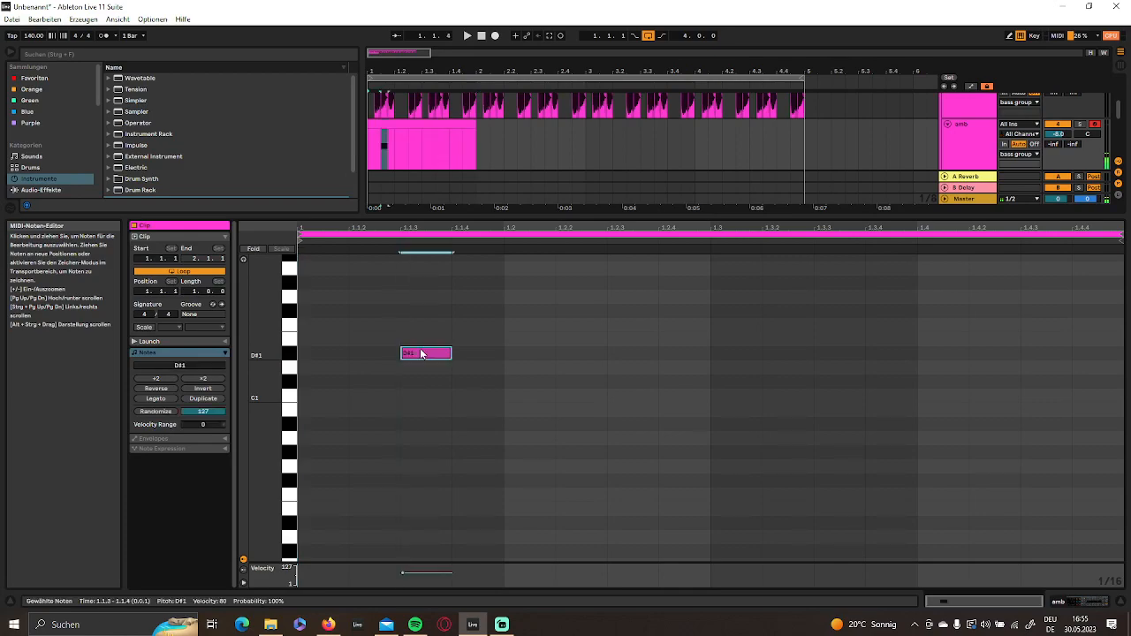
pyautogui.scroll(1, 433, 266)
pyautogui.scroll(-2, 449, 130)
pyautogui.moveTo(434, 377); pyautogui.dragTo(586, 382)
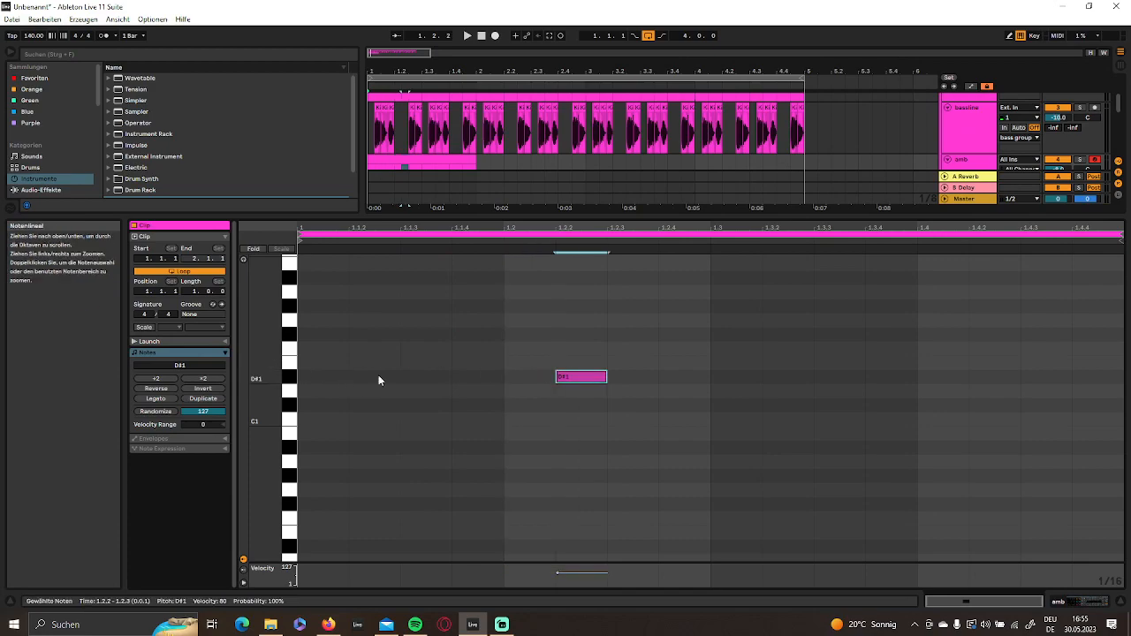
pyautogui.doubleClick(431, 378)
pyautogui.press('space')
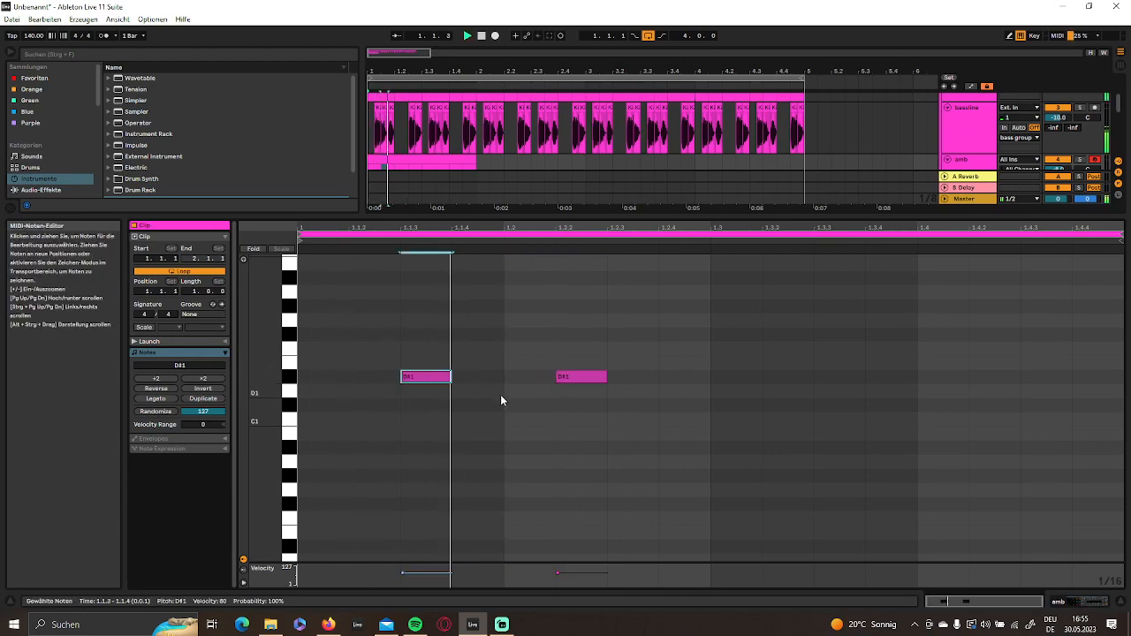
pyautogui.press('space')
# - Add a sixteenth note at 1.1.4, raise it an octave to D#2, and play the pattern
pyautogui.moveTo(709, 356); pyautogui.dragTo(583, 375)
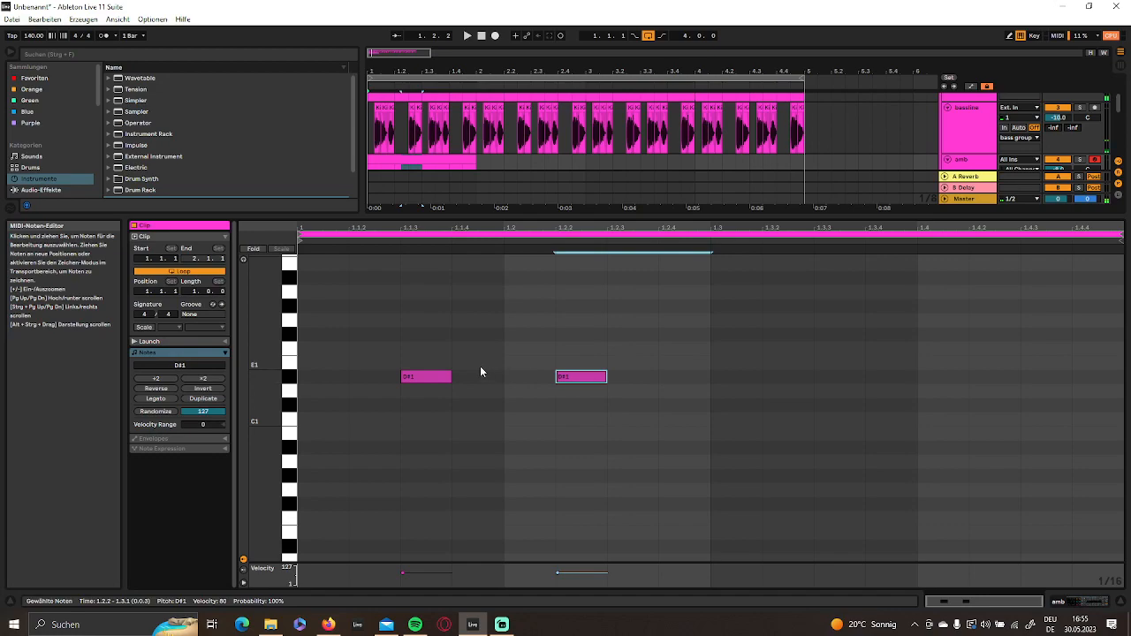
pyautogui.doubleClick(484, 378)
pyautogui.hotkey('shift', 'Up')
pyautogui.press('space')
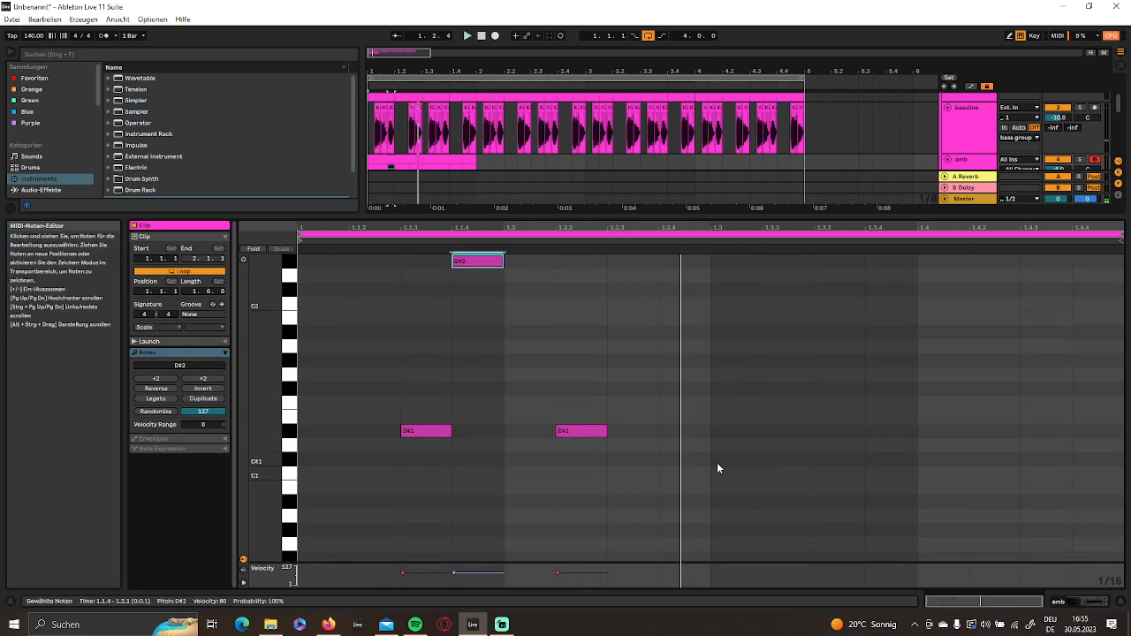
# - Duplicate the three-note pattern from beats 1–2 onto beats 3–4, and double the amb clip to two bars with its notes repeated
pyautogui.scroll(3, 721, 468)
pyautogui.moveTo(711, 521); pyautogui.dragTo(299, 265)
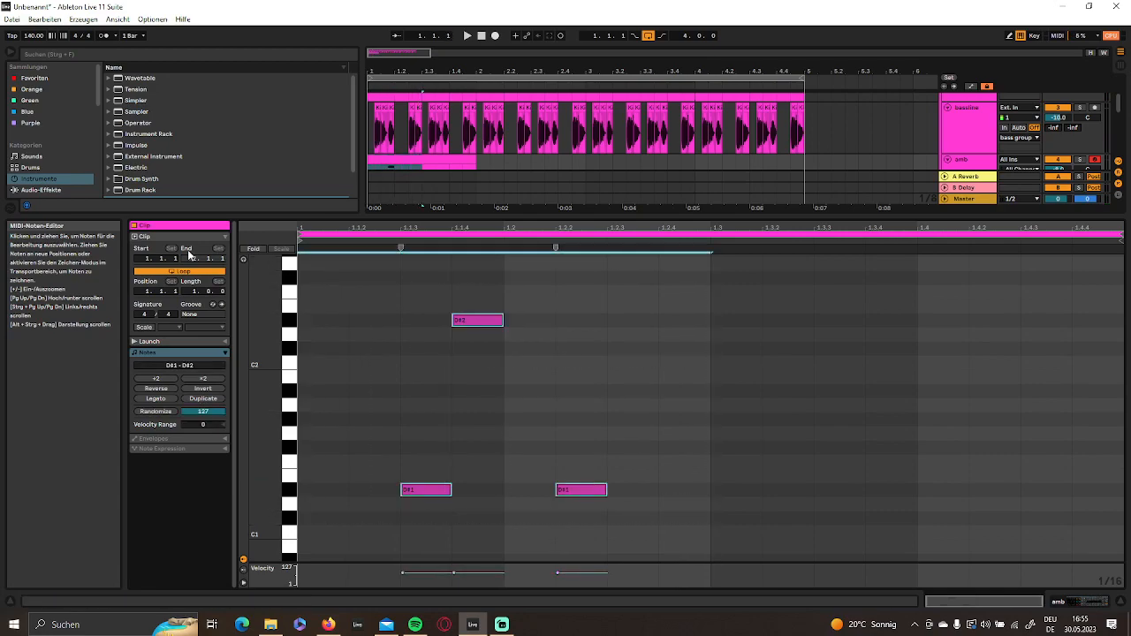
pyautogui.hotkey('ctrl', 'd')
pyautogui.press('space')
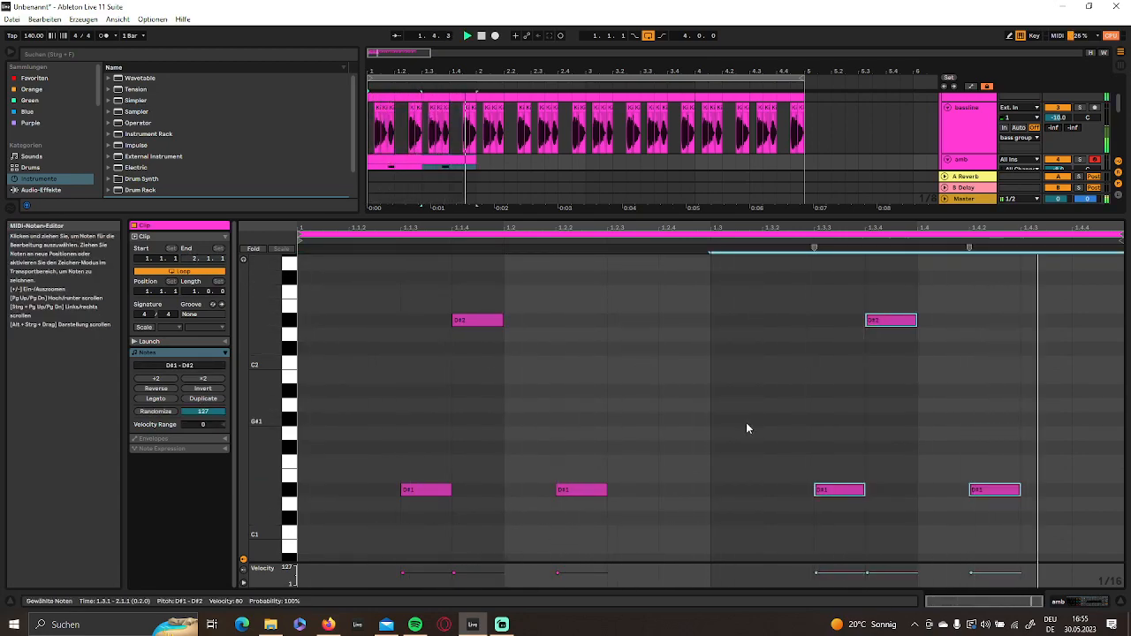
pyautogui.scroll(-2, 541, 191)
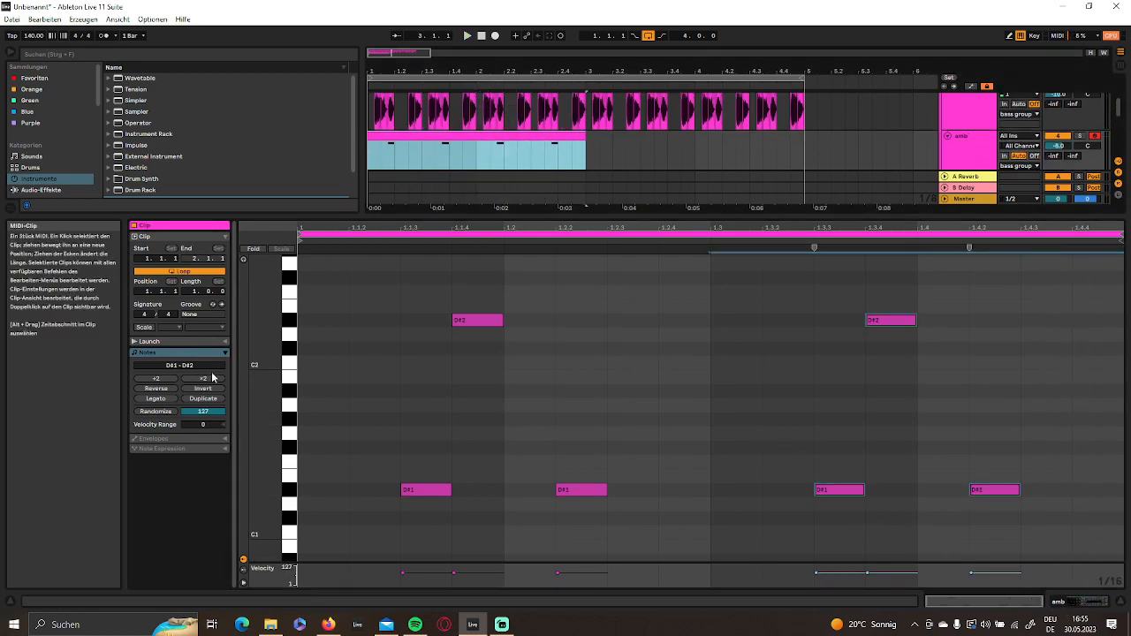
pyautogui.click(208, 400)
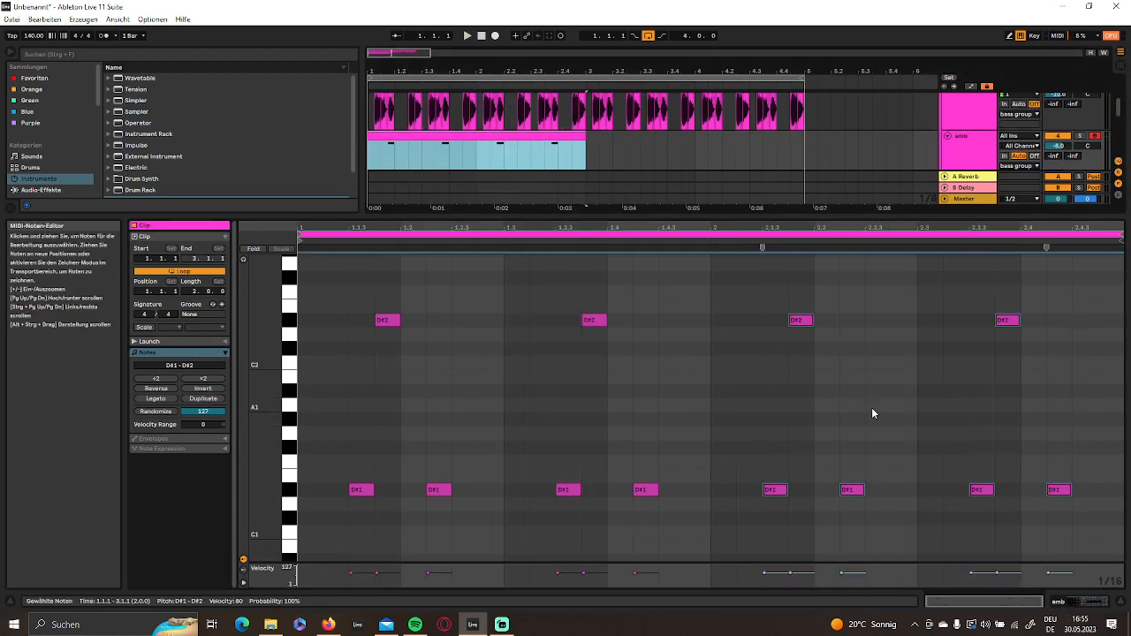
# - Add a sixteenth-note F#2 at the end of bar 2, audition it, and move it to 2.4.3
pyautogui.doubleClick(1110, 277)
pyautogui.press('space')
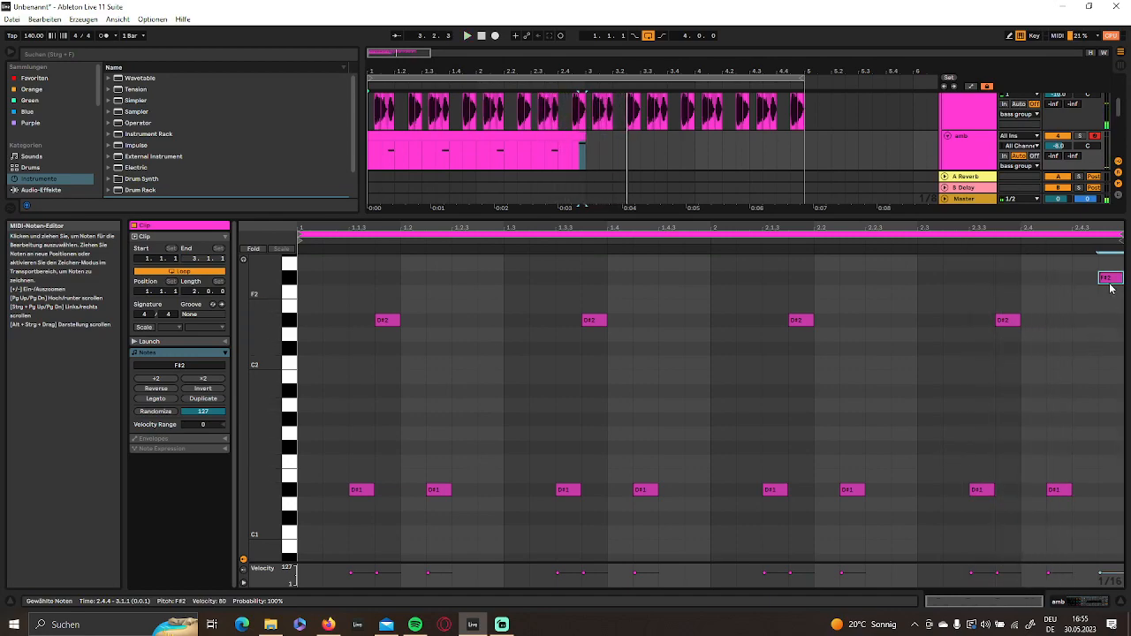
pyautogui.moveTo(1114, 279); pyautogui.dragTo(1091, 279)
pyautogui.scroll(1, 1094, 331)
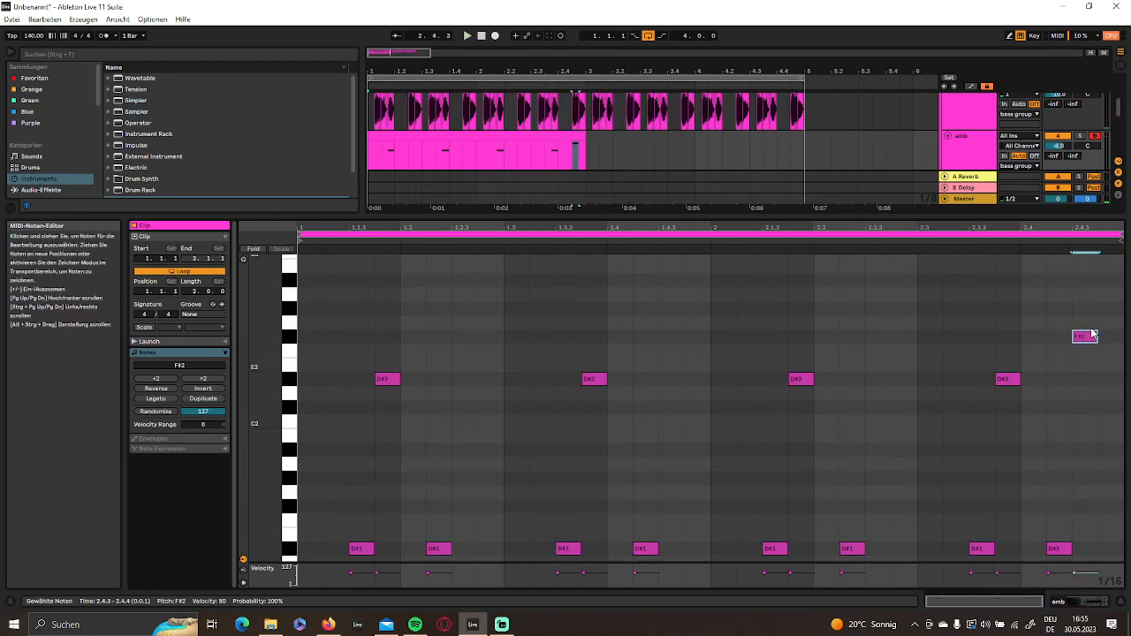
# - Extend the amb clip to four bars, ending at 5.1.1, solo the amb track and play it
pyautogui.click(1088, 602)
pyautogui.moveTo(584, 199); pyautogui.dragTo(806, 202)
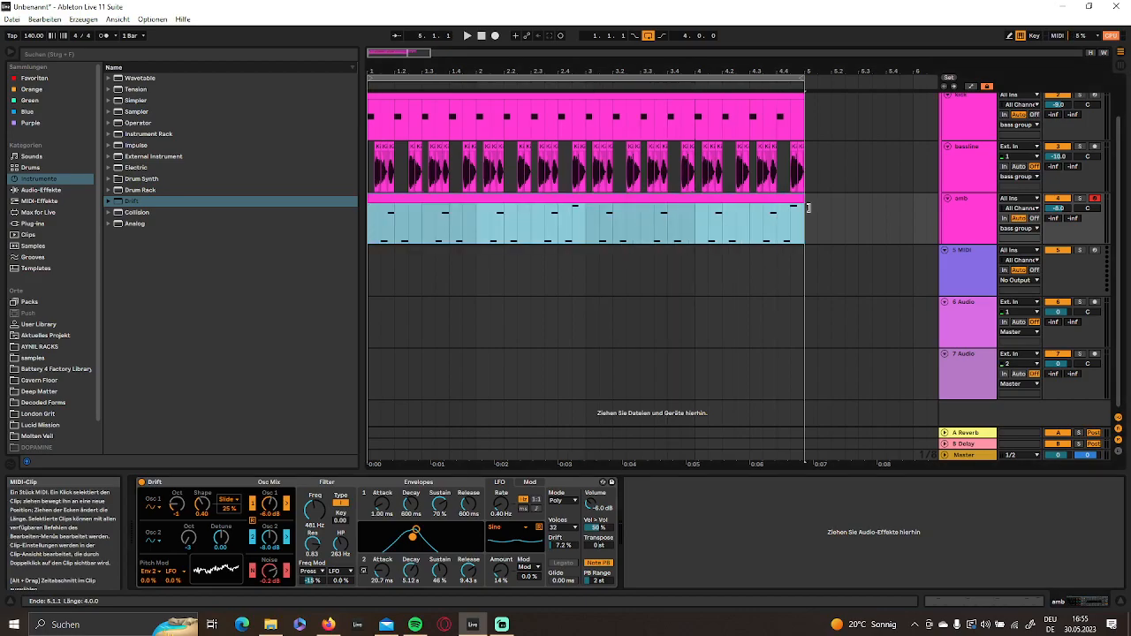
pyautogui.click(1080, 199)
pyautogui.press('space')
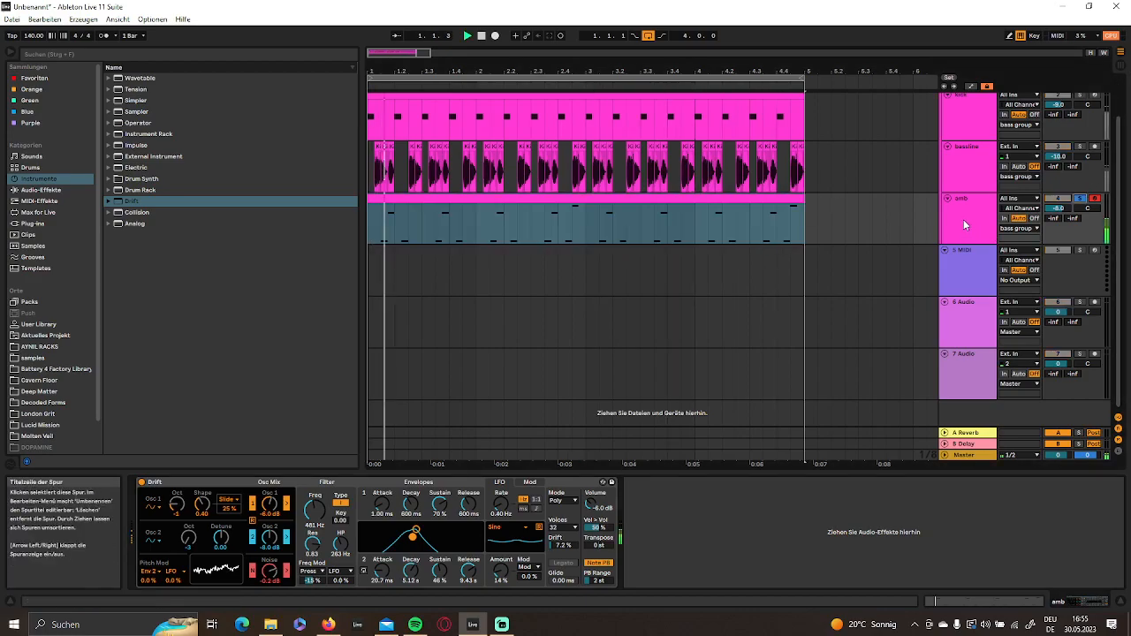
# - Add Hybrid Reverb from the audio effects after Drift on the amb track
pyautogui.click(49, 190)
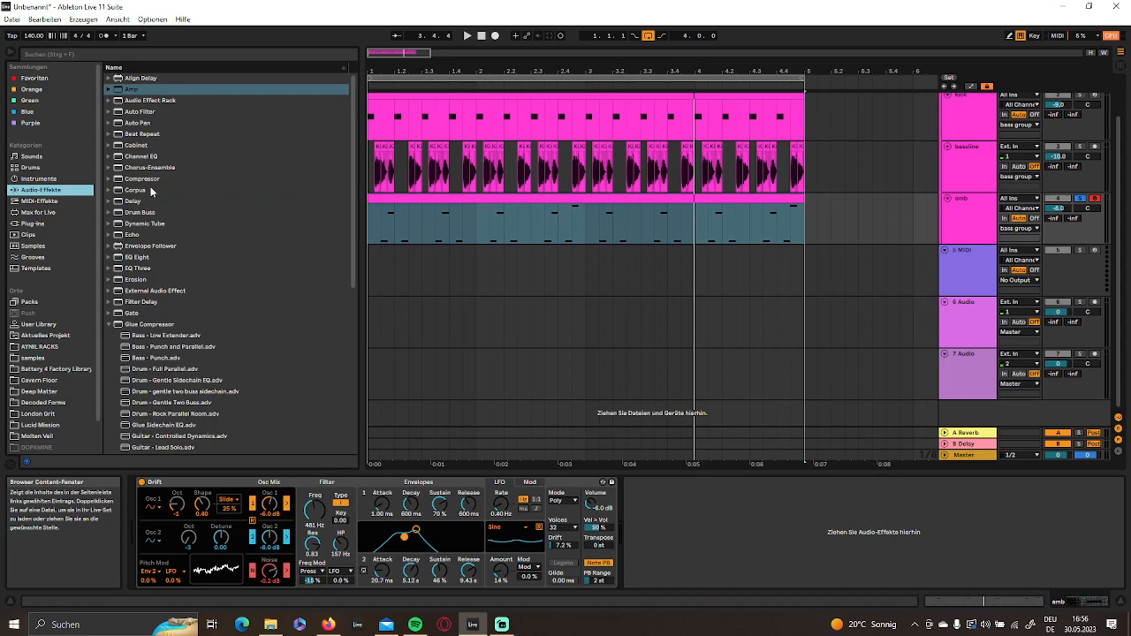
pyautogui.click(114, 327)
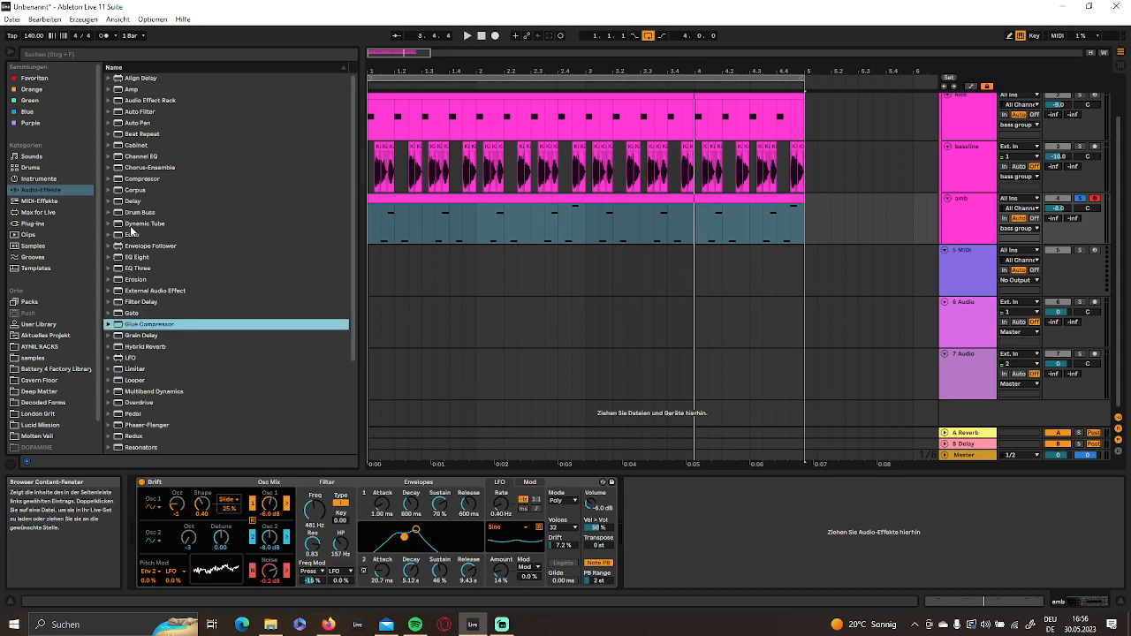
pyautogui.scroll(-5, 132, 265)
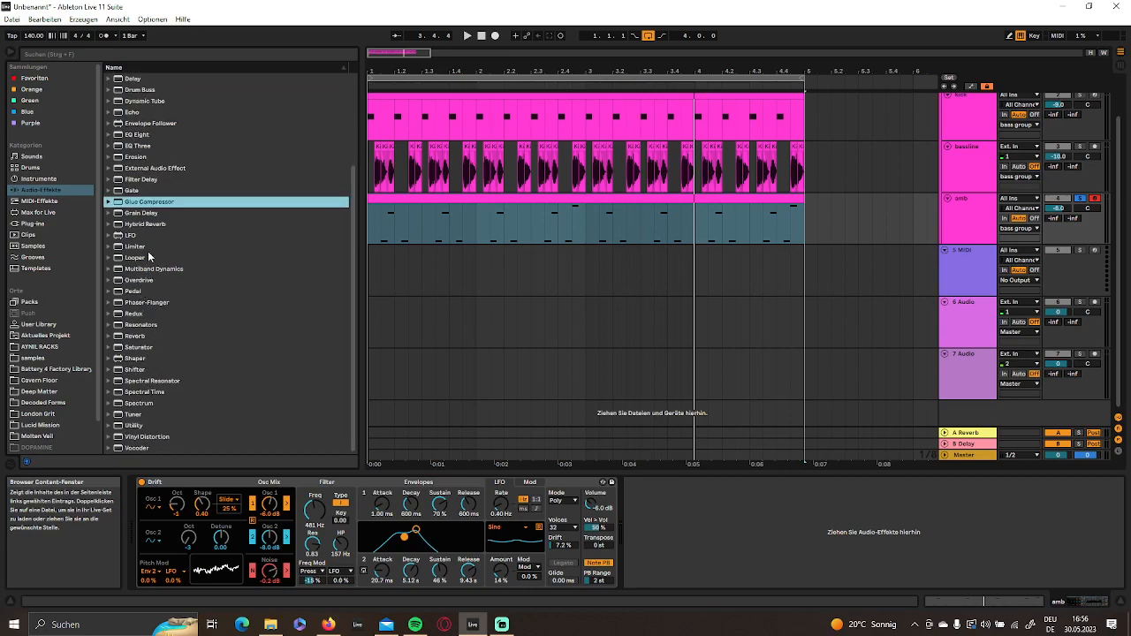
pyautogui.click(155, 225)
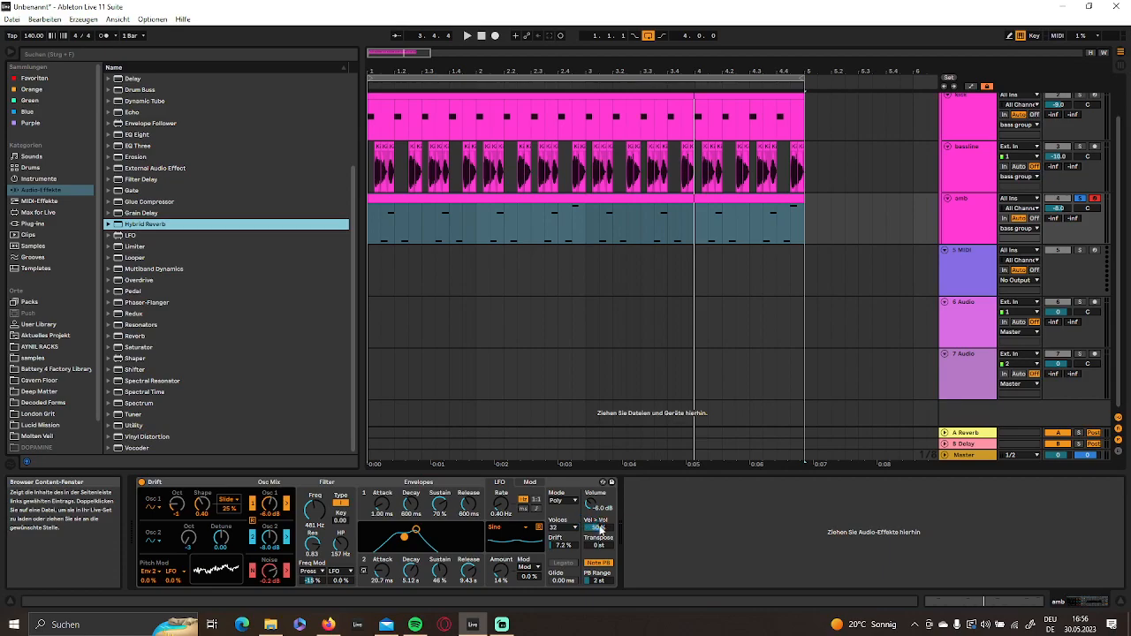
pyautogui.moveTo(616, 531); pyautogui.dragTo(627, 530)
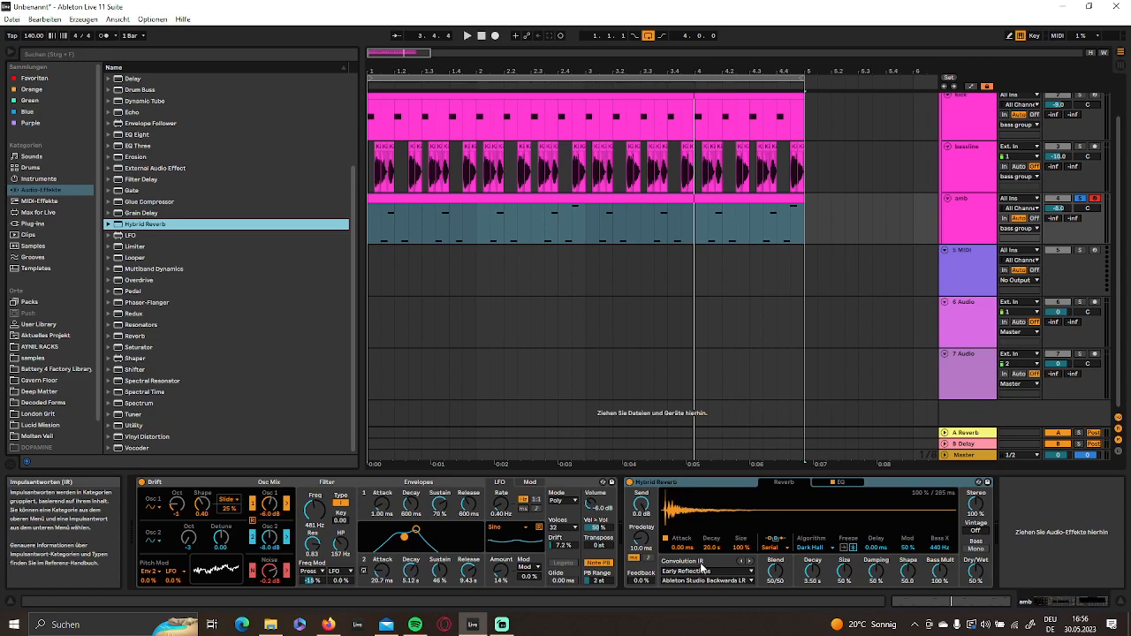
# - Set Hybrid Reverb's convolution impulse response category to Halls and audition the pattern
pyautogui.click(703, 570)
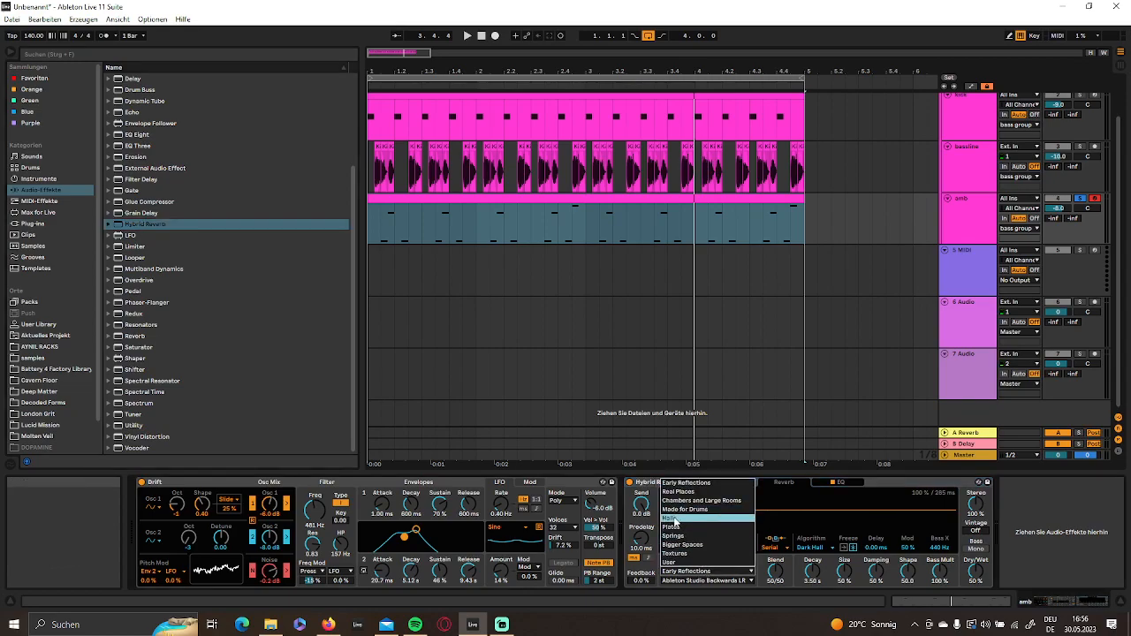
pyautogui.click(672, 520)
pyautogui.press('space')
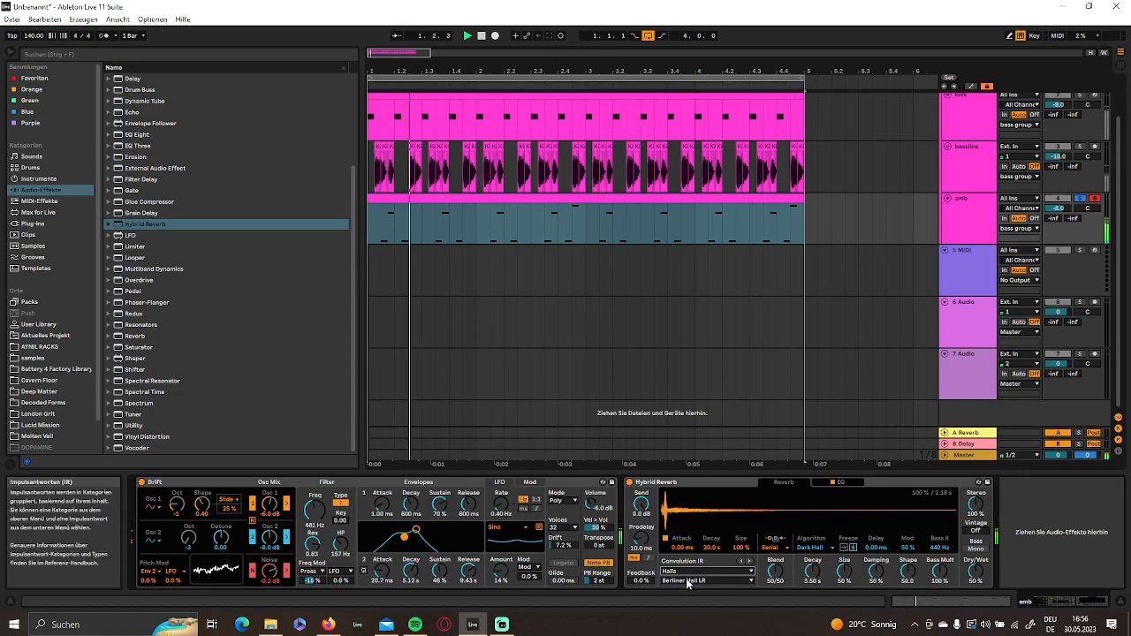
# - Enable Bass Mono in Hybrid Reverb, set its Dry/Wet to 24 %, and audition the amb pattern
pyautogui.click(977, 550)
pyautogui.press('space')
pyautogui.moveTo(975, 573); pyautogui.dragTo(975, 596)
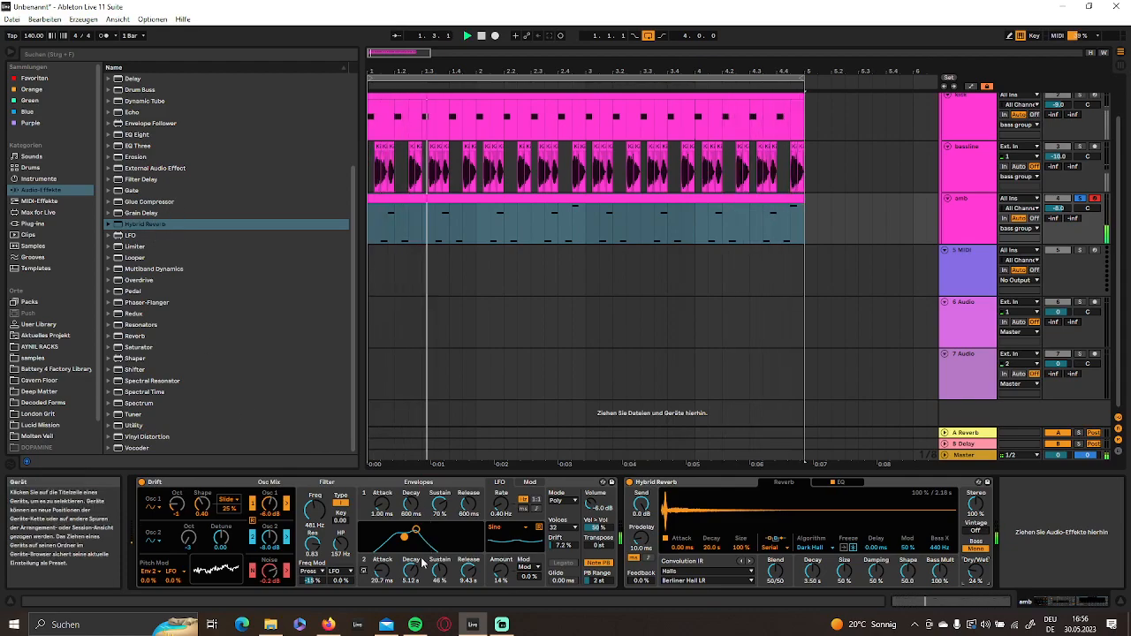
pyautogui.moveTo(314, 510)
pyautogui.mouseDown()
pyautogui.moveTo(314, 497)
pyautogui.moveTo(314, 510)
pyautogui.mouseUp()
pyautogui.press('space')
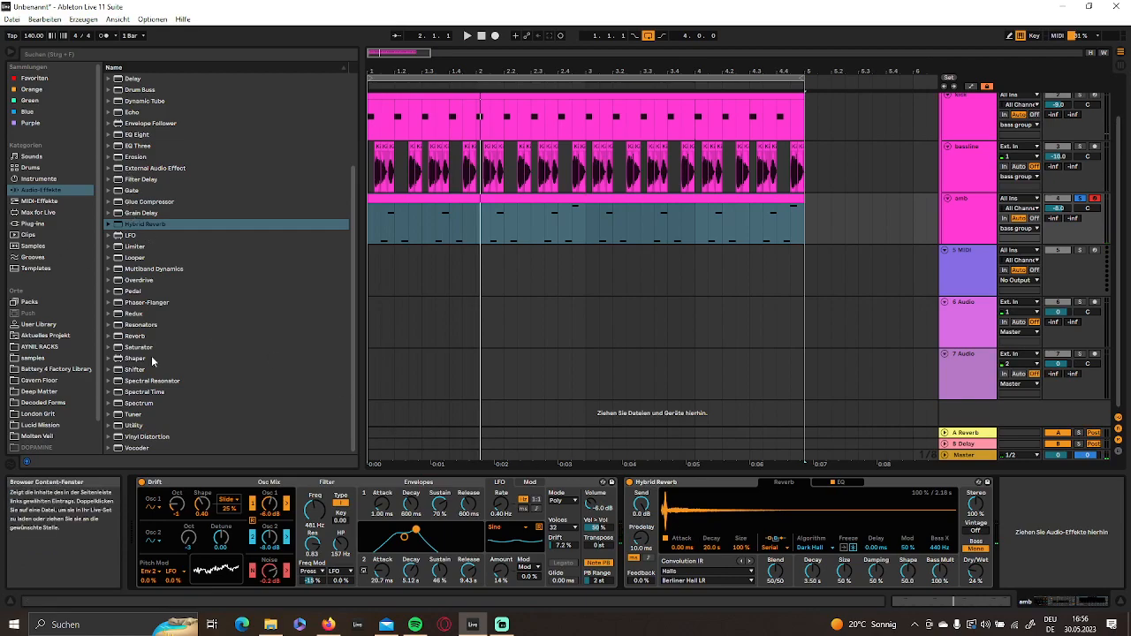
# - Add Echo after Hybrid Reverb, set its Dry/Wet to 13 % in Ping Pong mode, and audition the result
pyautogui.scroll(4, 130, 247)
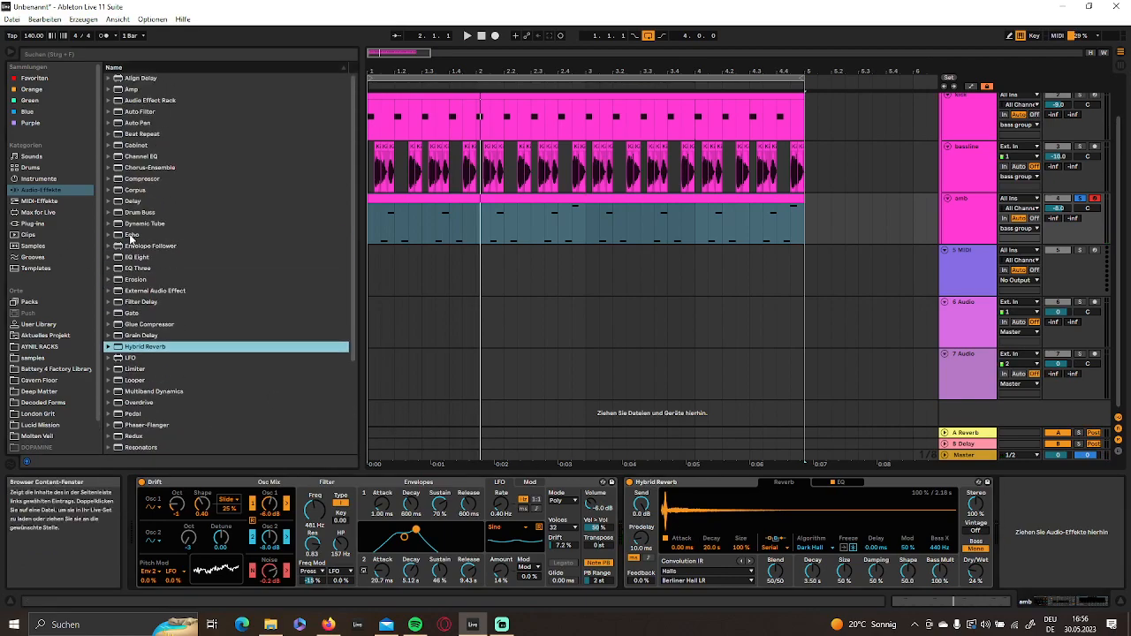
pyautogui.click(130, 235)
pyautogui.moveTo(130, 236); pyautogui.dragTo(915, 553)
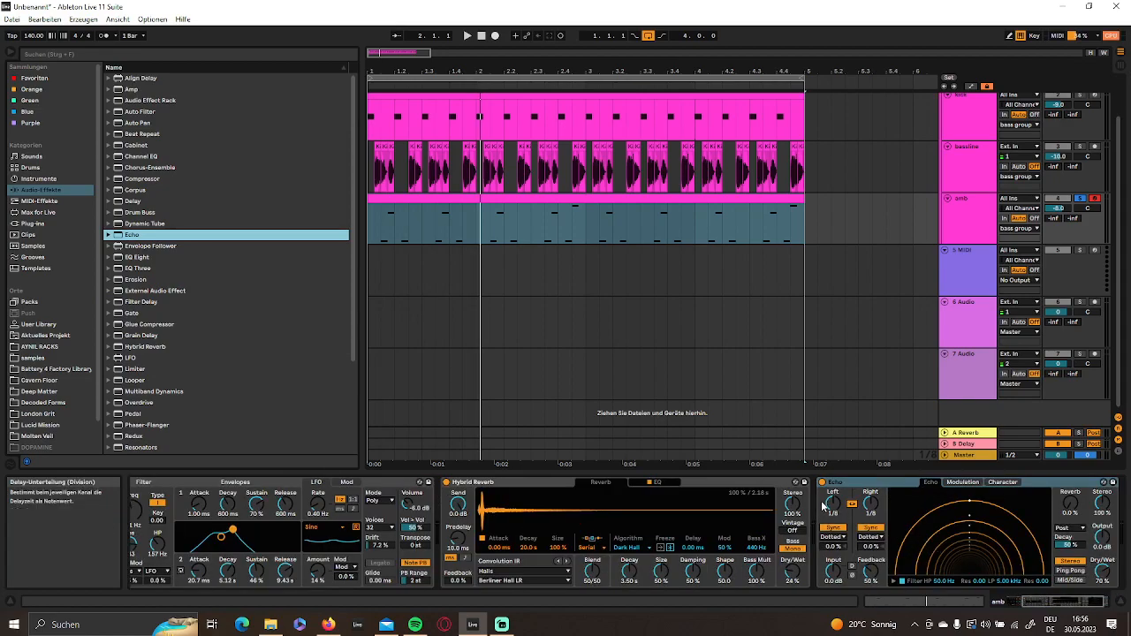
pyautogui.moveTo(1102, 570)
pyautogui.mouseDown()
pyautogui.moveTo(1102, 591)
pyautogui.moveTo(1103, 579)
pyautogui.mouseUp()
pyautogui.click(1072, 571)
pyautogui.press('space')
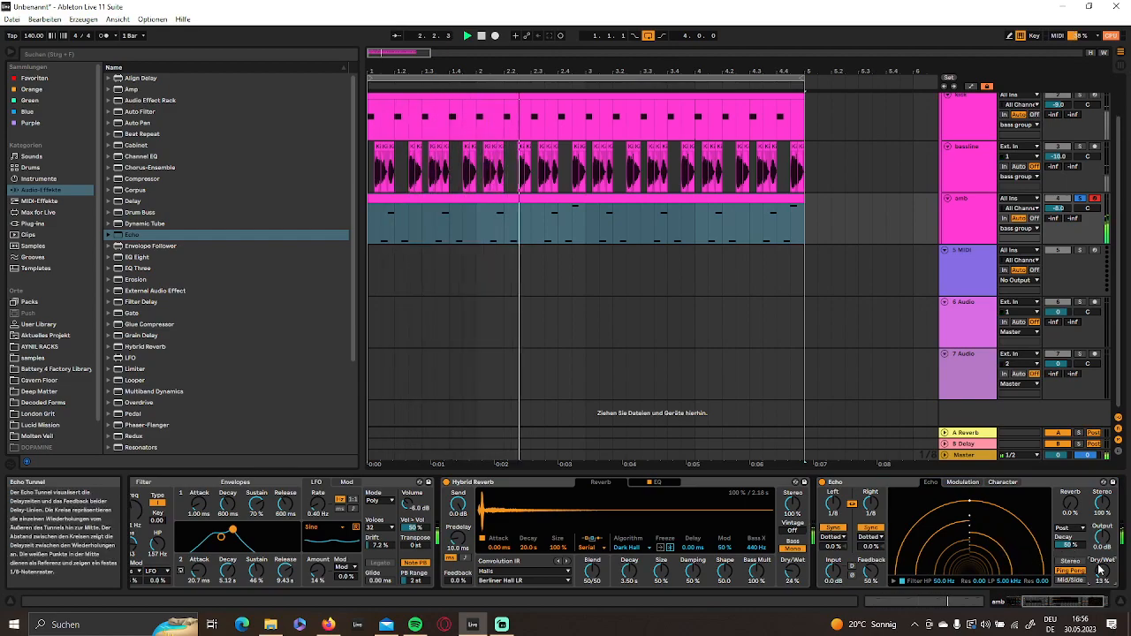
pyautogui.hscroll(-5, 705, 525)
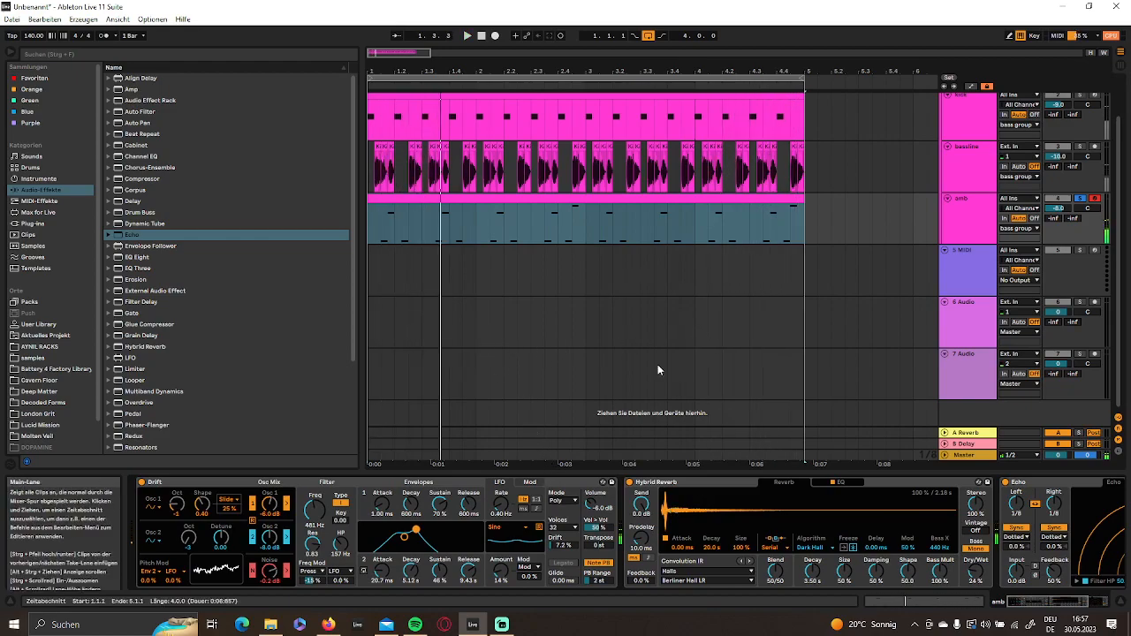
# - Search the browser for "lfo" and add the LFO device to the end of the amb chain
pyautogui.click(51, 53)
pyautogui.write('lfo')
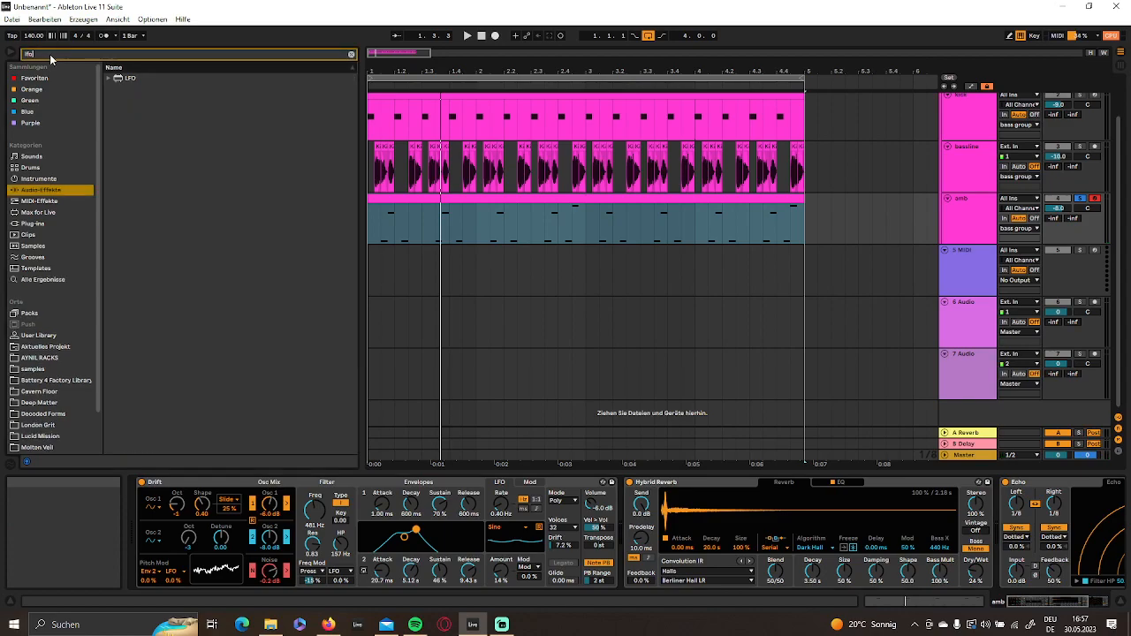
pyautogui.click(136, 77)
pyautogui.doubleClick(136, 80)
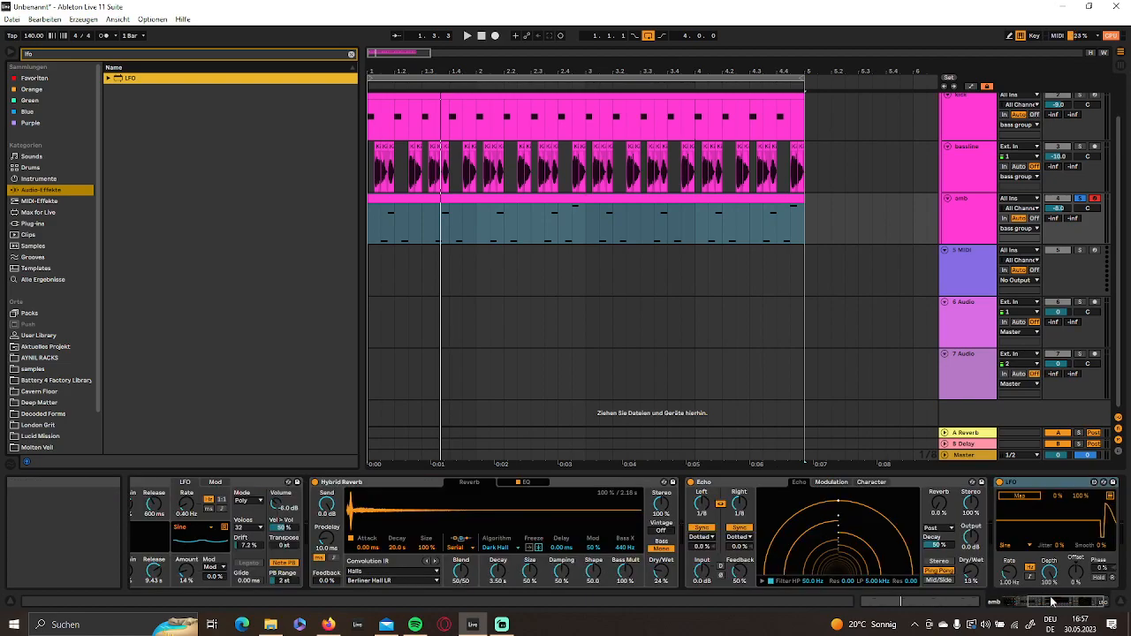
# - Set the LFO rate to 0.38 Hz and map the LFO to Drift's low-pass filter frequency
pyautogui.moveTo(950, 570); pyautogui.dragTo(951, 543)
pyautogui.moveTo(951, 573); pyautogui.dragTo(951, 586)
pyautogui.click(961, 496)
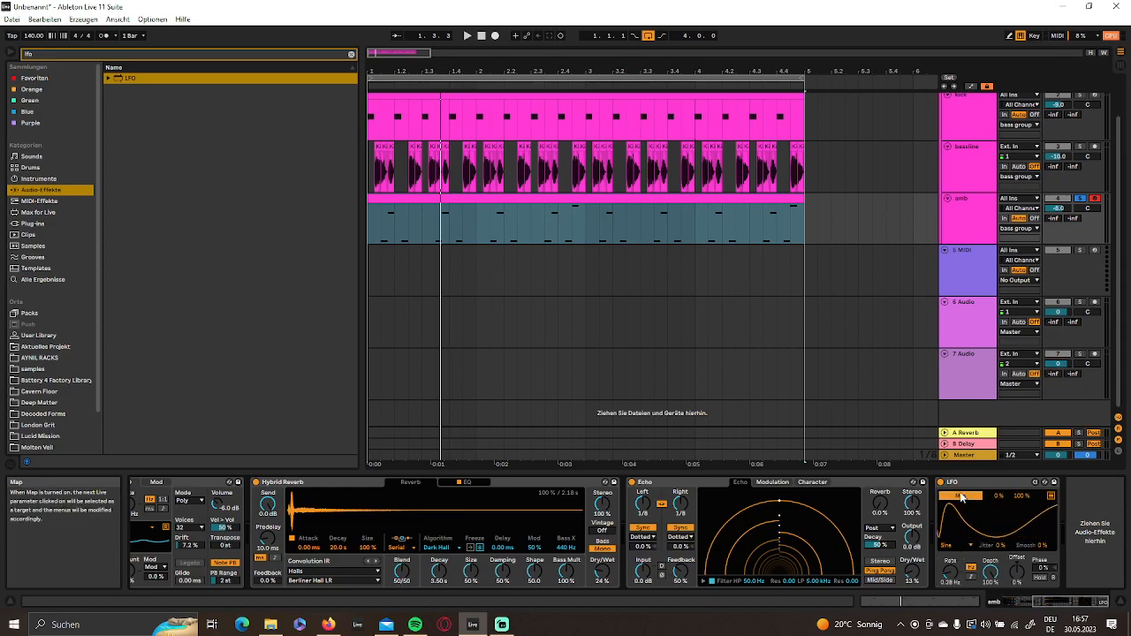
pyautogui.moveTo(1070, 602); pyautogui.dragTo(1039, 600)
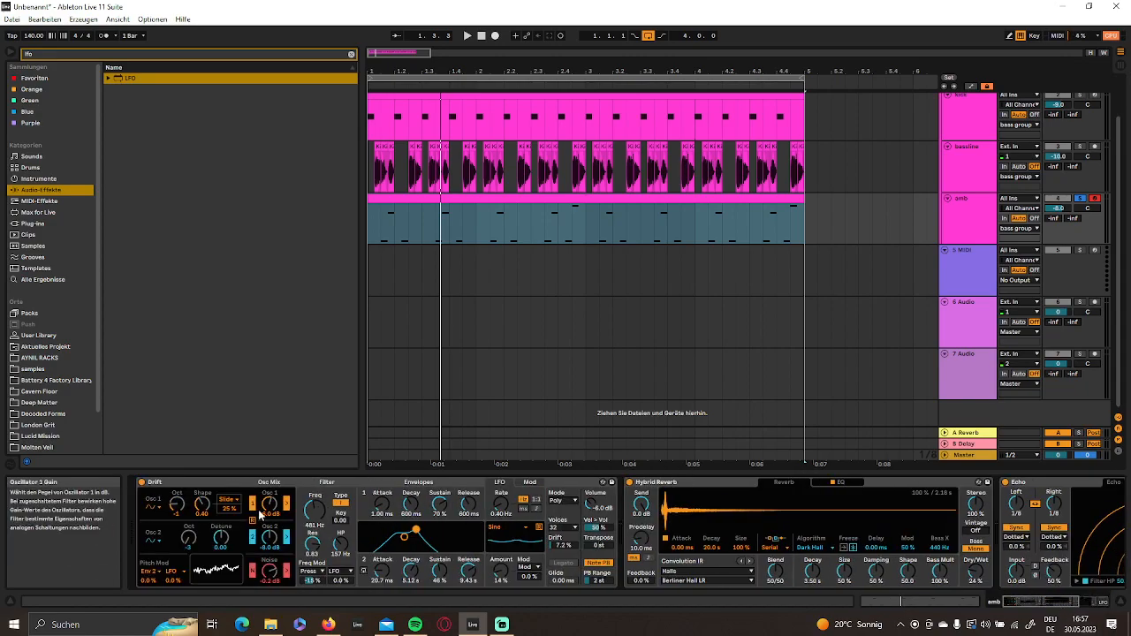
pyautogui.click(311, 509)
# - Limit the LFO's modulation range to 46–60 %, slow its rate to 0.08 Hz, and play the pattern
pyautogui.moveTo(1067, 604)
pyautogui.mouseDown()
pyautogui.moveTo(1095, 605)
pyautogui.moveTo(1040, 601)
pyautogui.moveTo(1072, 602)
pyautogui.mouseUp()
pyautogui.moveTo(1000, 497); pyautogui.dragTo(1020, 522)
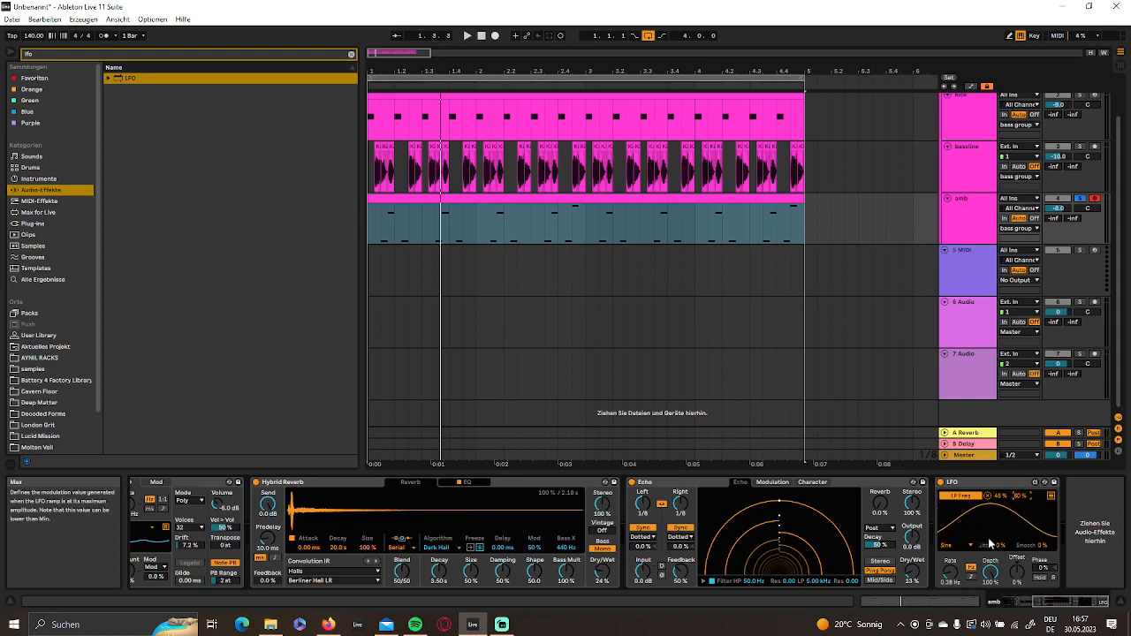
pyautogui.moveTo(1050, 604); pyautogui.dragTo(1022, 608)
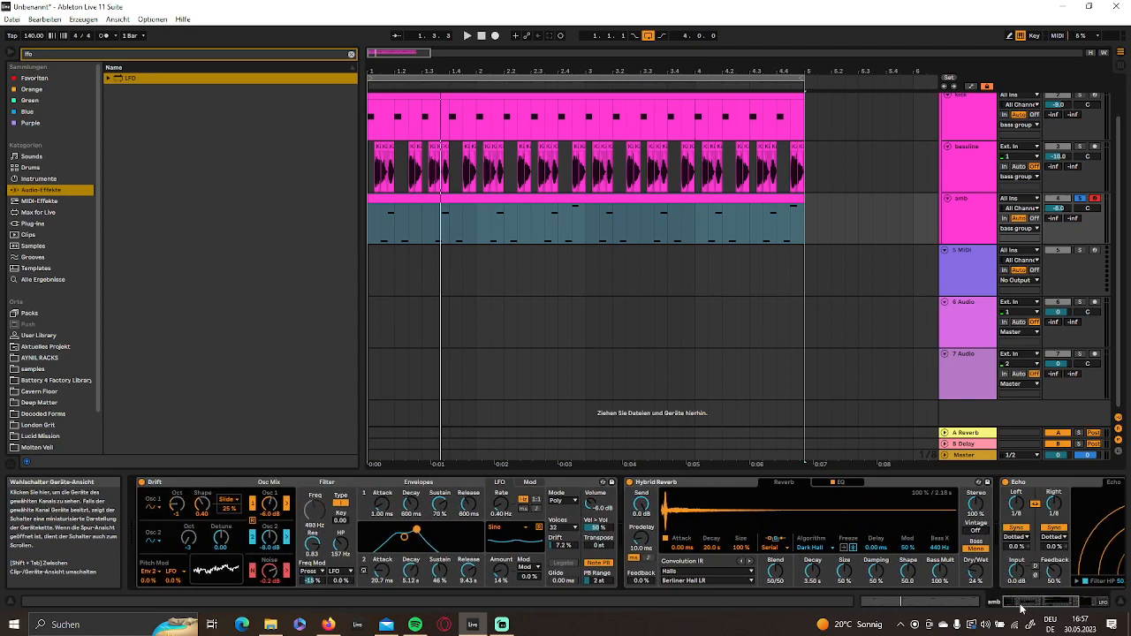
pyautogui.moveTo(1022, 608); pyautogui.dragTo(1055, 608)
pyautogui.press('space')
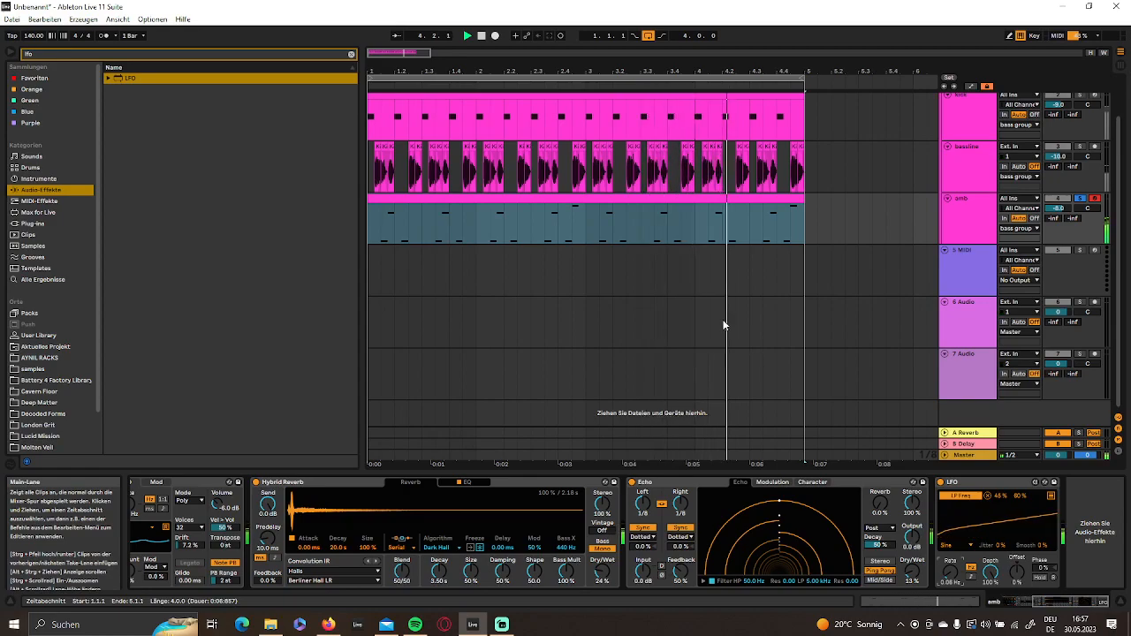
# - Unsolo the amb track and raise its volume to -5.3 dB while the full loop plays
pyautogui.scroll(2, 721, 319)
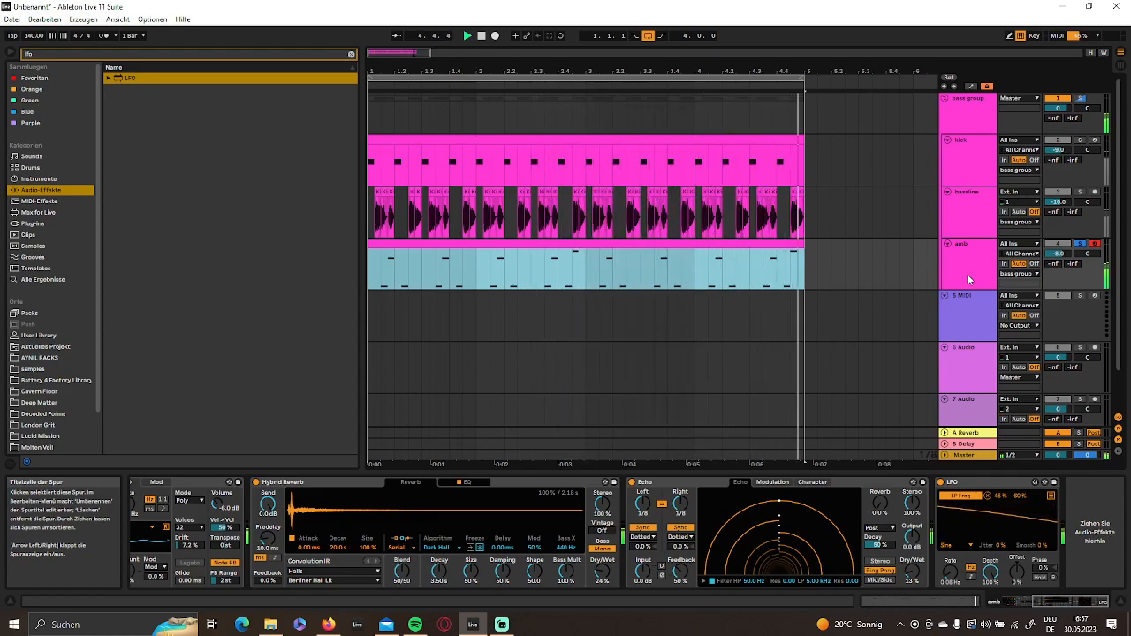
pyautogui.click(1081, 244)
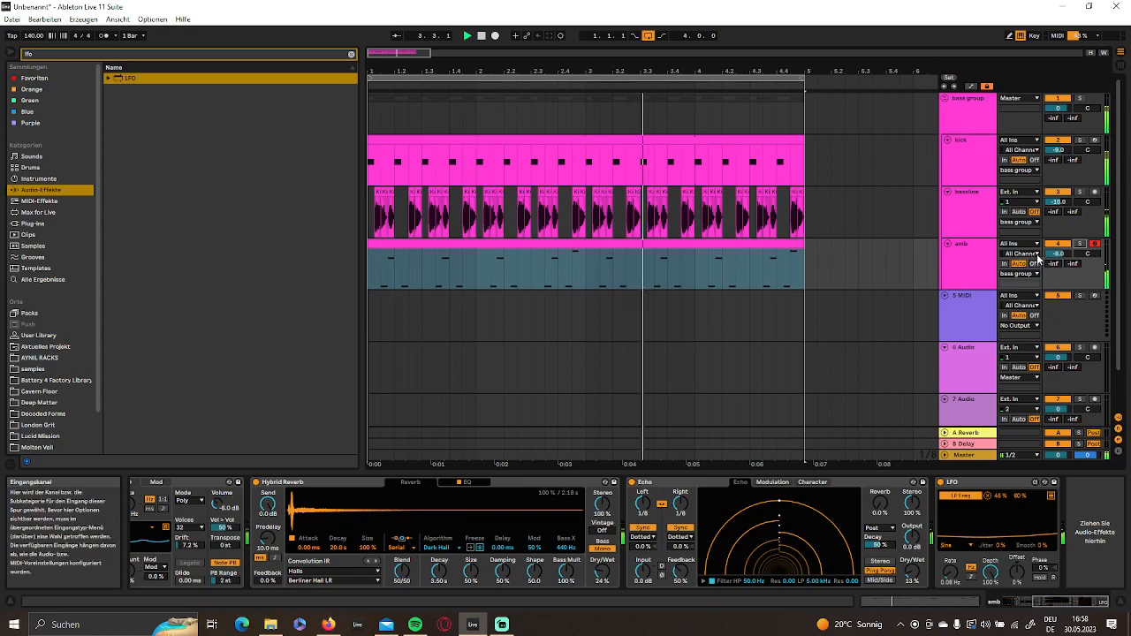
pyautogui.moveTo(1058, 254); pyautogui.dragTo(1058, 250)
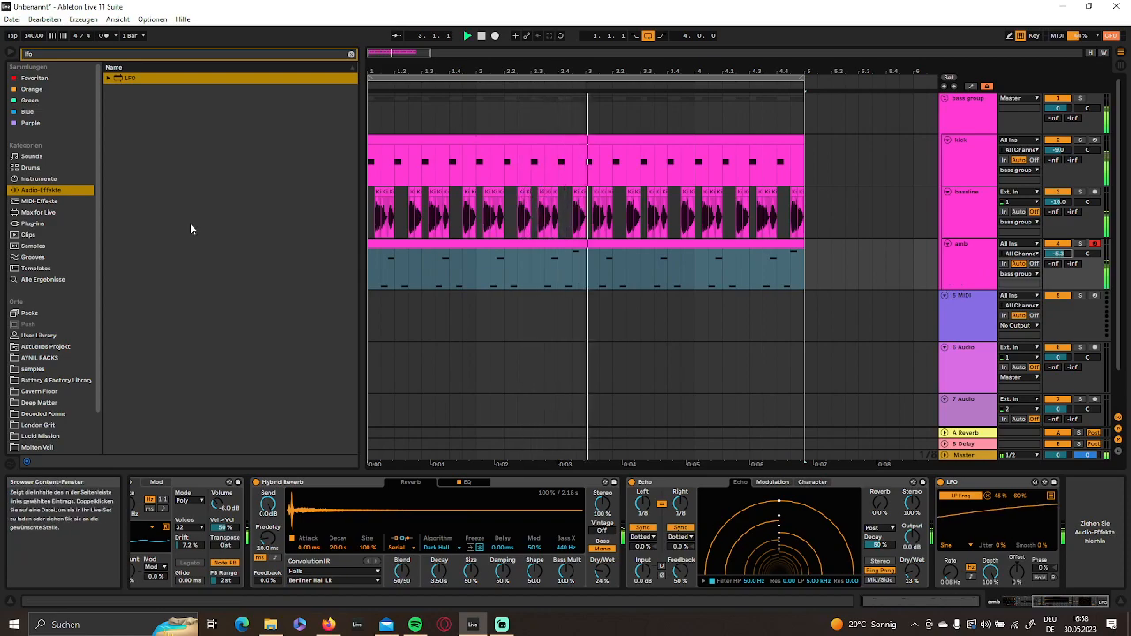
# - Clear the browser search to list all audio effects, stop playback and return to the start at 1.1.1
pyautogui.click(37, 193)
pyautogui.click(350, 54)
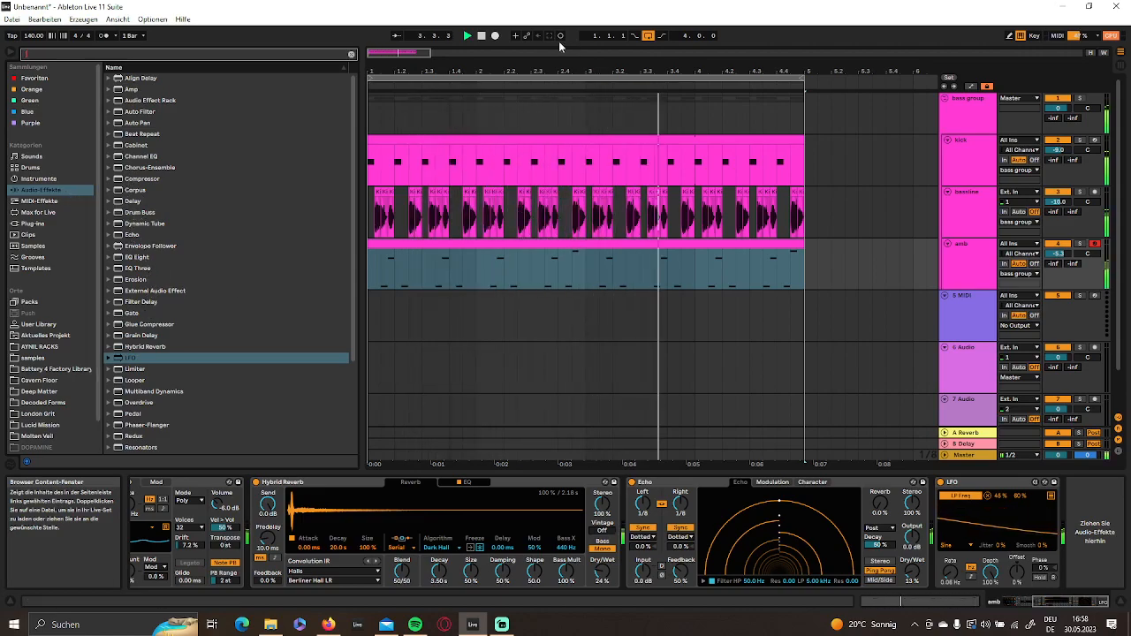
pyautogui.doubleClick(482, 36)
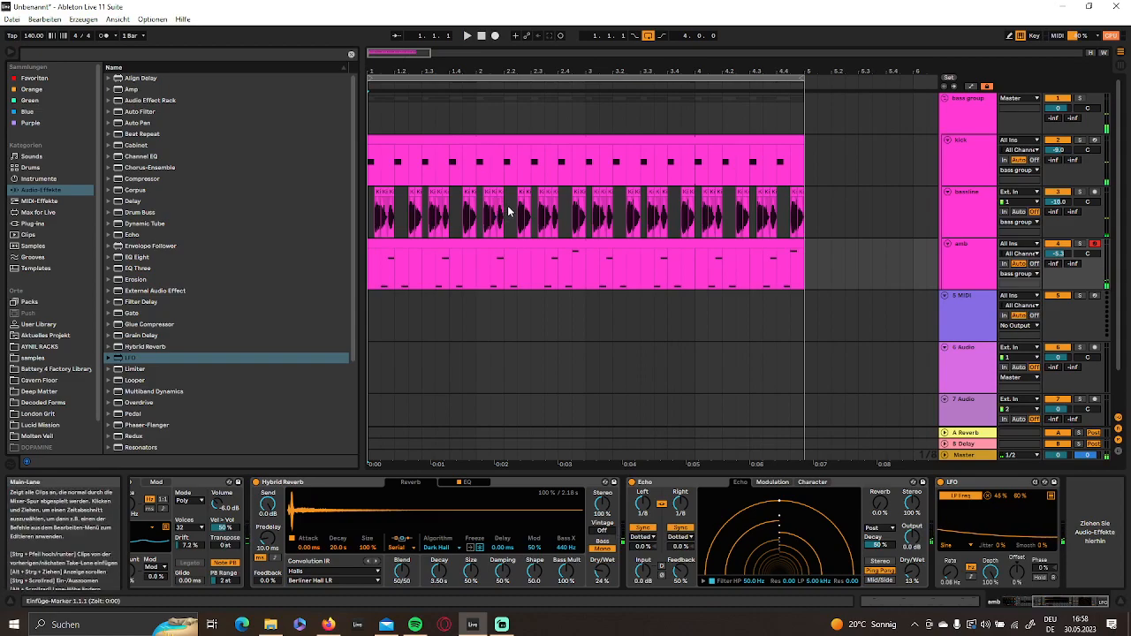
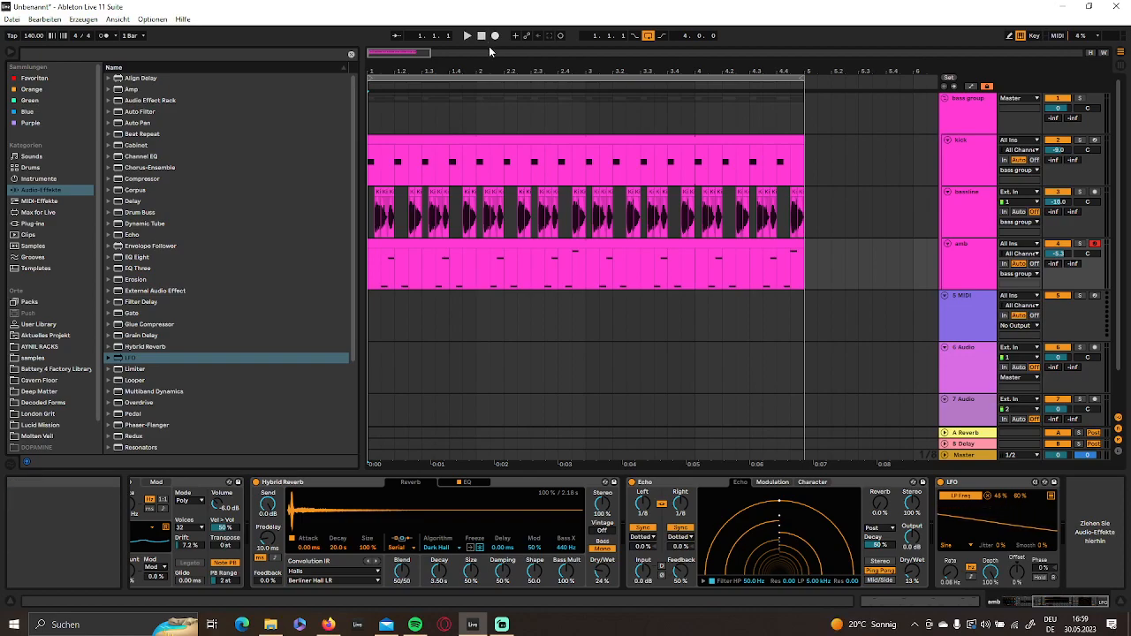
# - Put the empty 5 MIDI track below amb into a new group and name the group perc
pyautogui.press('space')
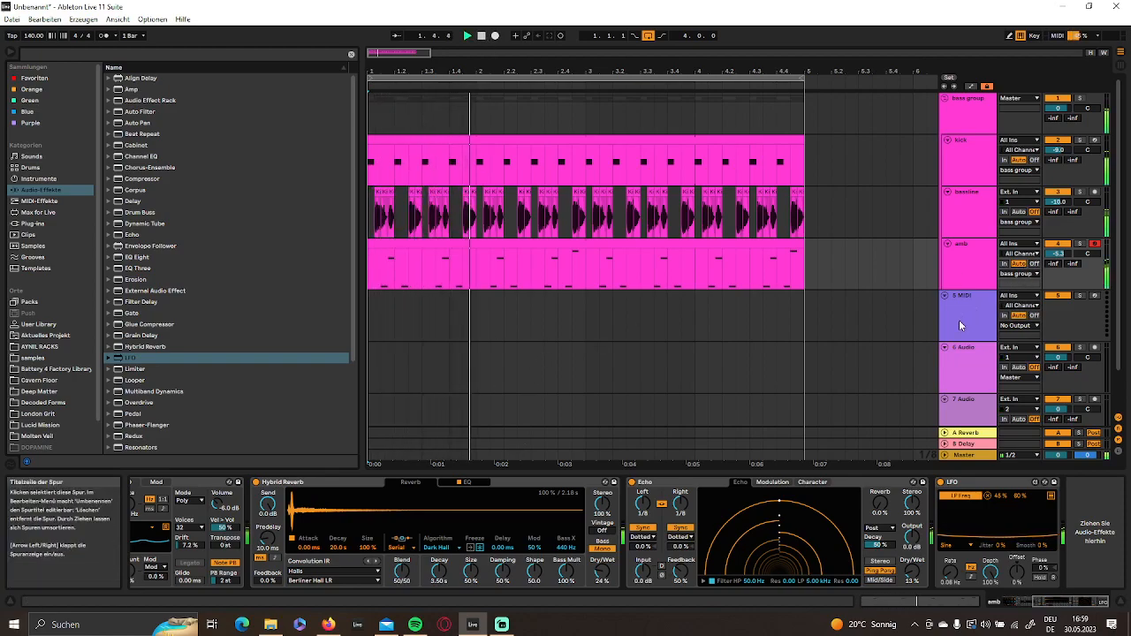
pyautogui.click(976, 312)
pyautogui.scroll(-2, 975, 308)
pyautogui.hotkey('ctrl', 'g')
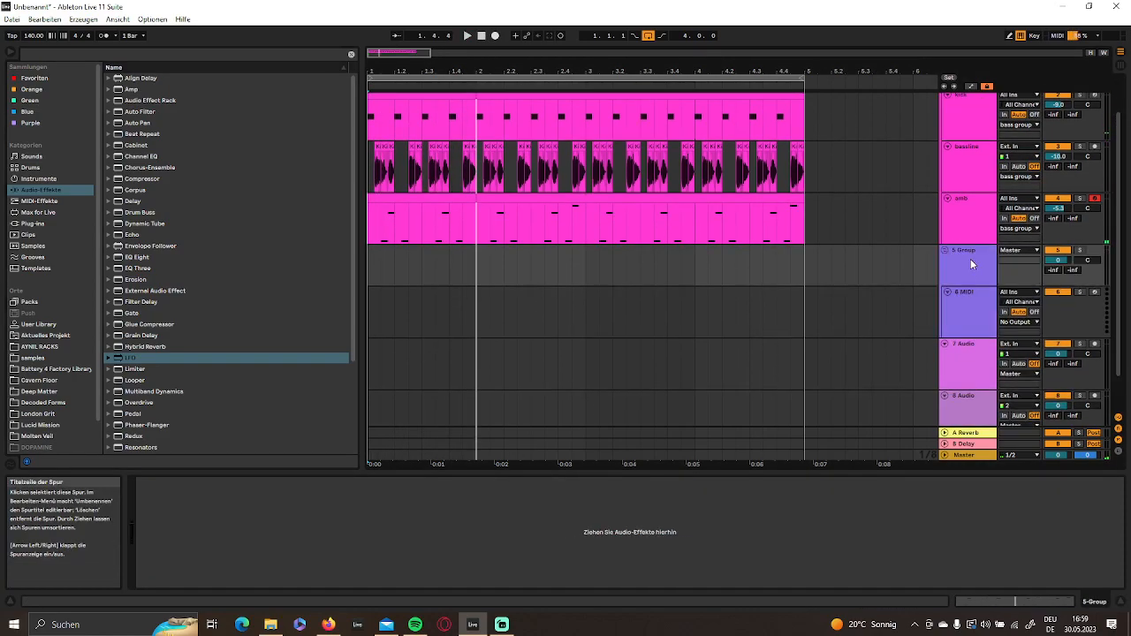
pyautogui.scroll(-2, 972, 256)
pyautogui.click(976, 223)
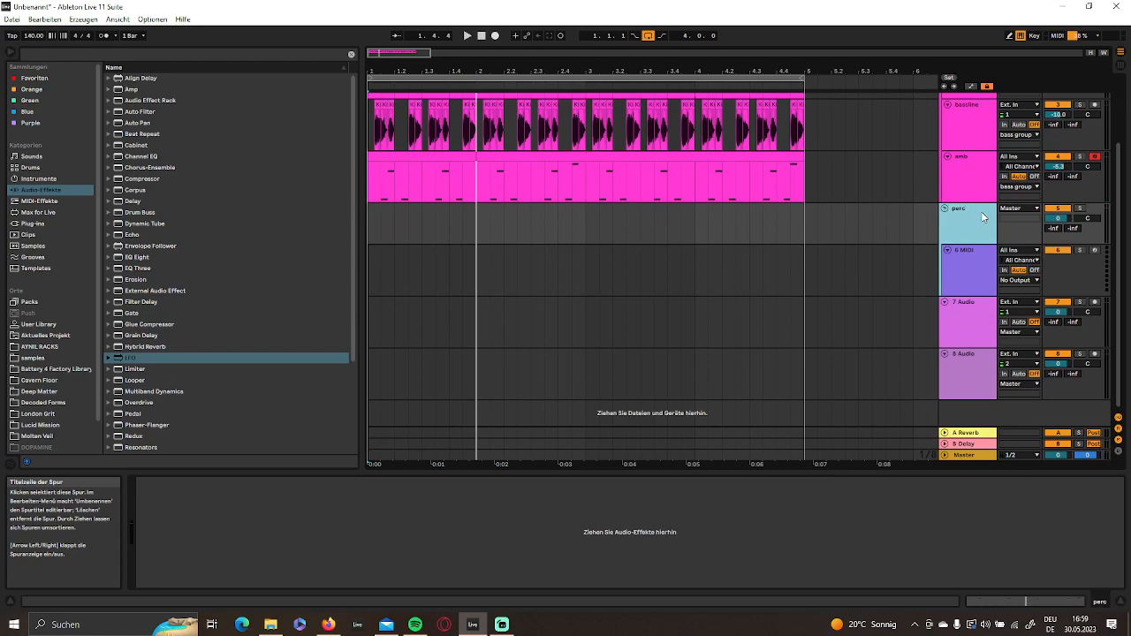
# - Browse the sound and instrument categories, search the samples for "perc" and look through the percussion results
pyautogui.click(38, 157)
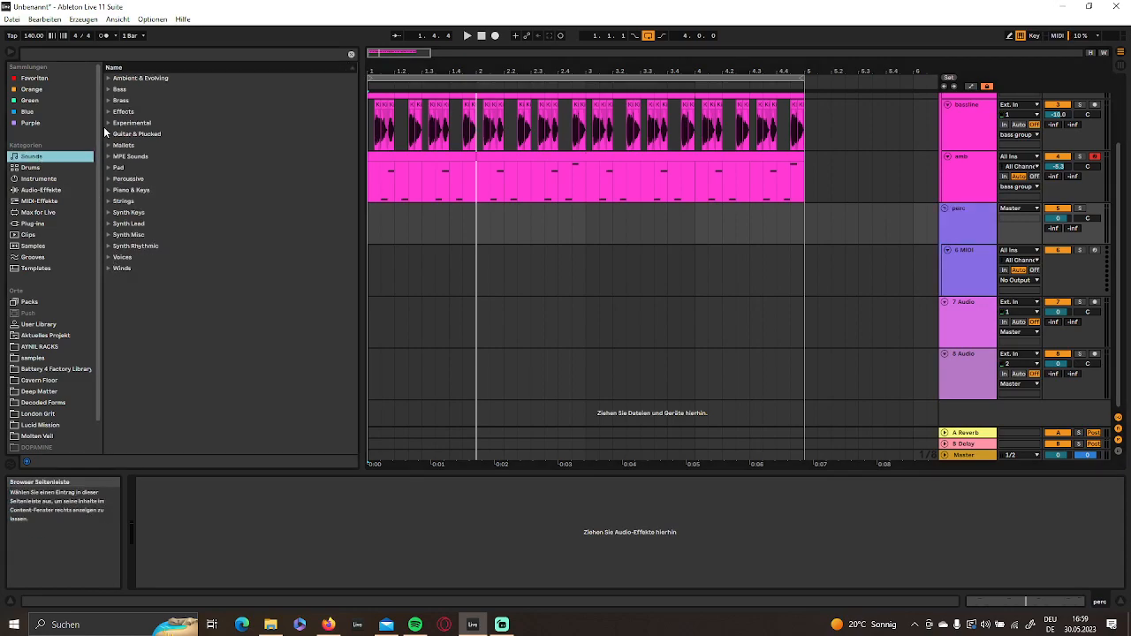
pyautogui.click(41, 182)
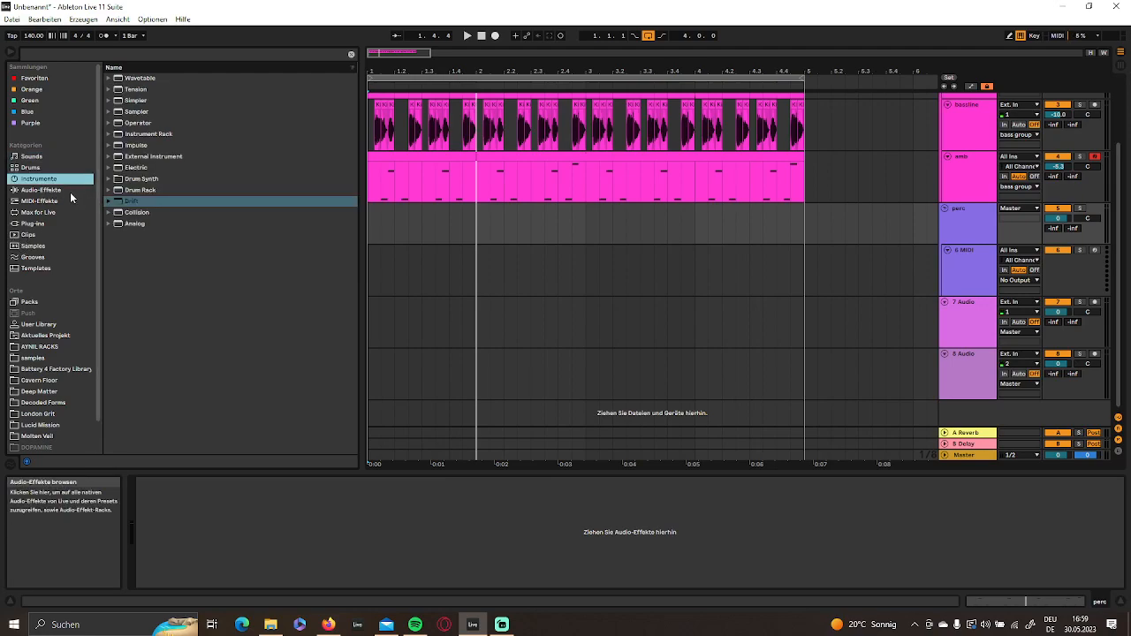
pyautogui.click(33, 247)
pyautogui.scroll(-8, 228, 210)
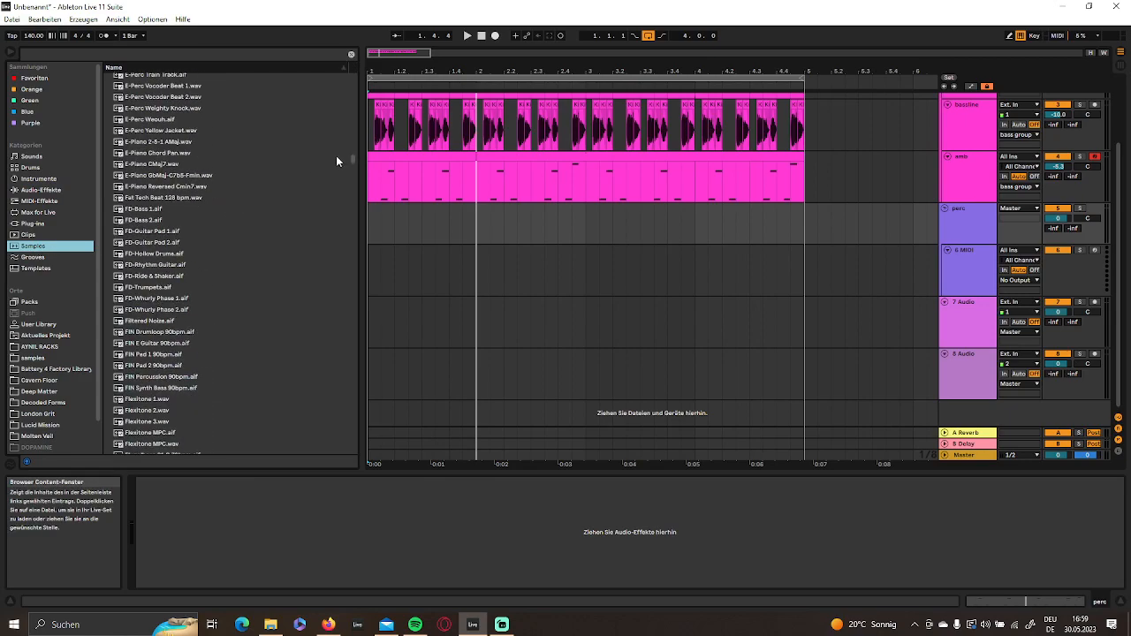
pyautogui.click(91, 54)
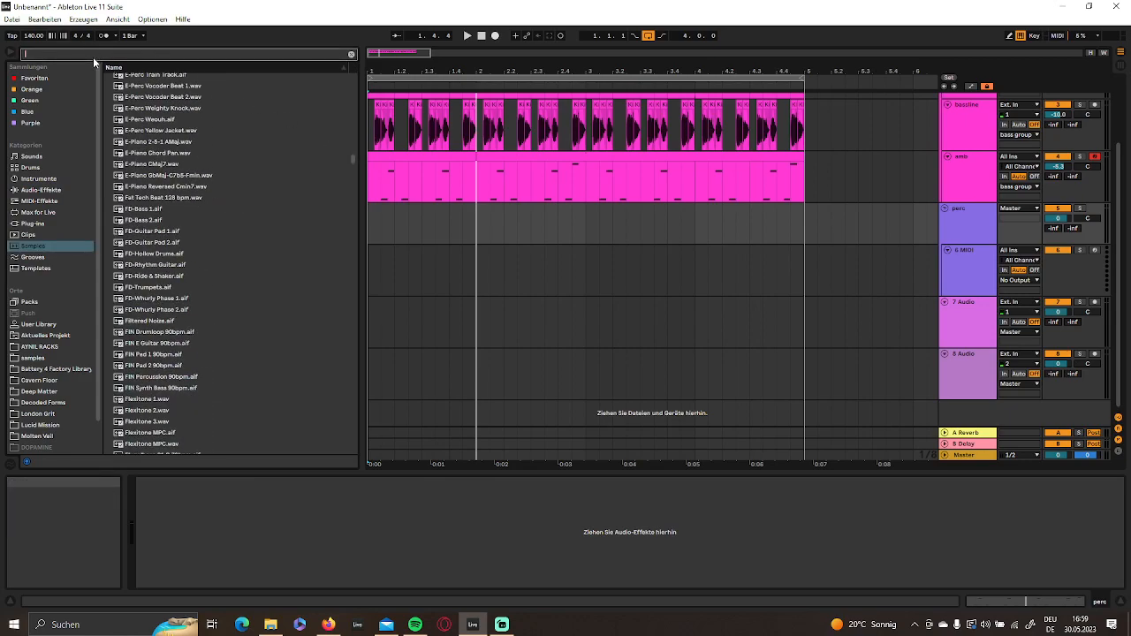
pyautogui.write('perc')
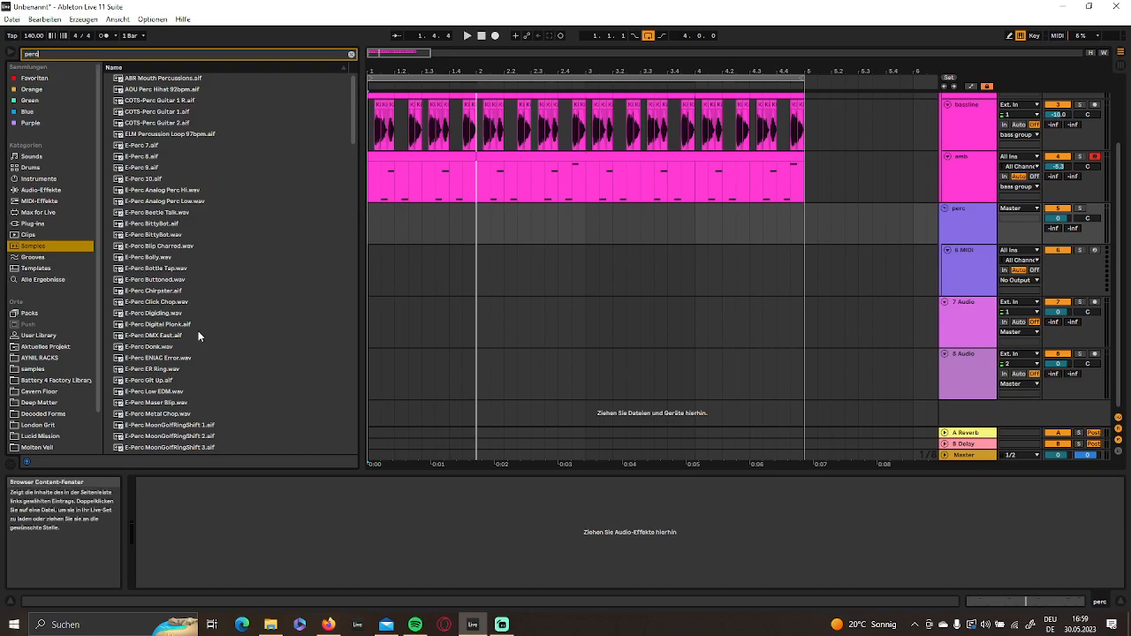
pyautogui.scroll(-5, 195, 319)
pyautogui.scroll(-10, 202, 269)
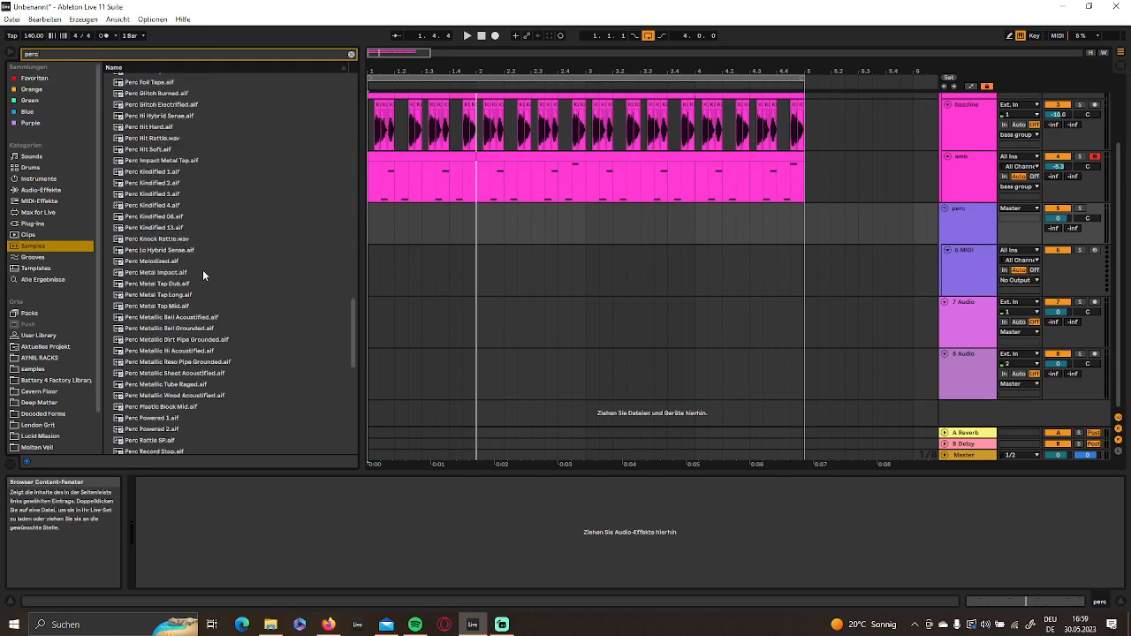
pyautogui.scroll(10, 186, 315)
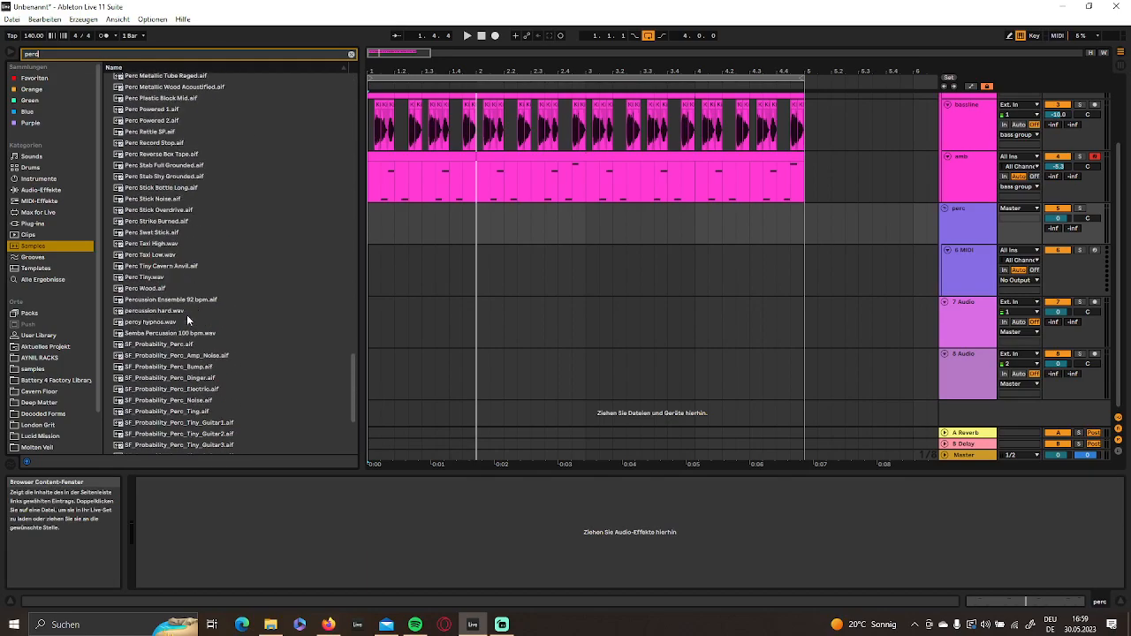
pyautogui.scroll(10, 332, 237)
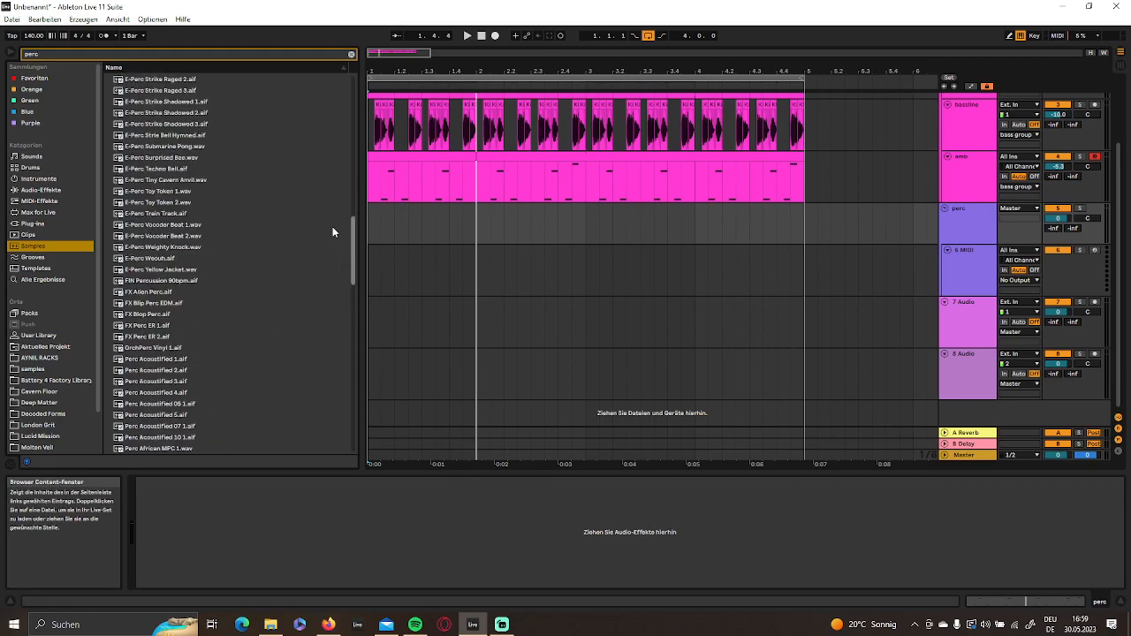
pyautogui.scroll(4, 330, 118)
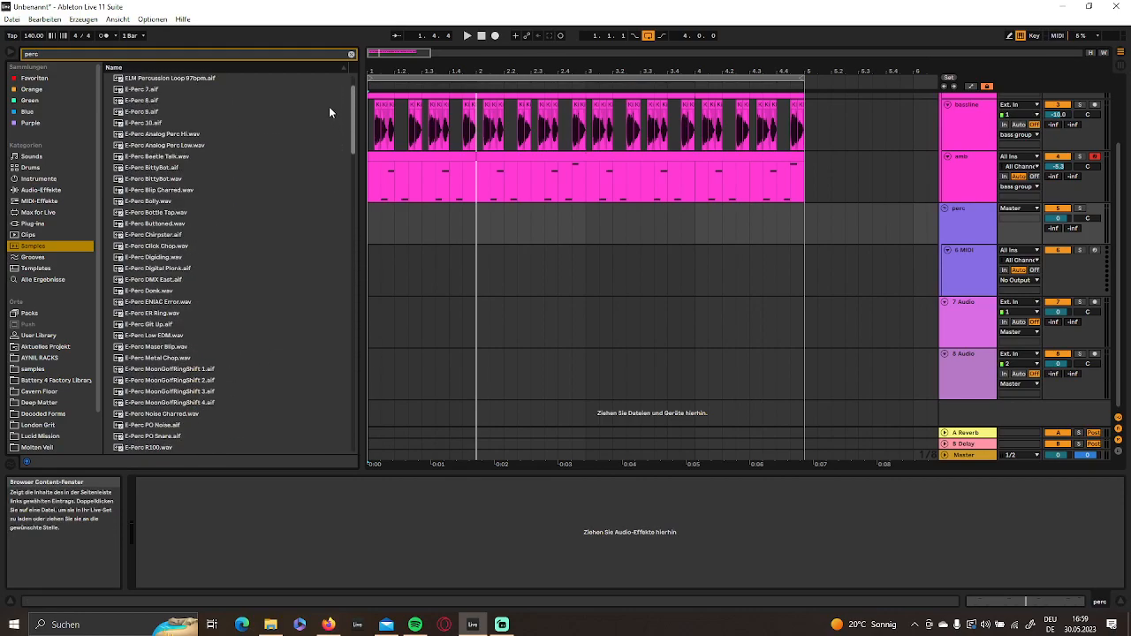
pyautogui.click(86, 49)
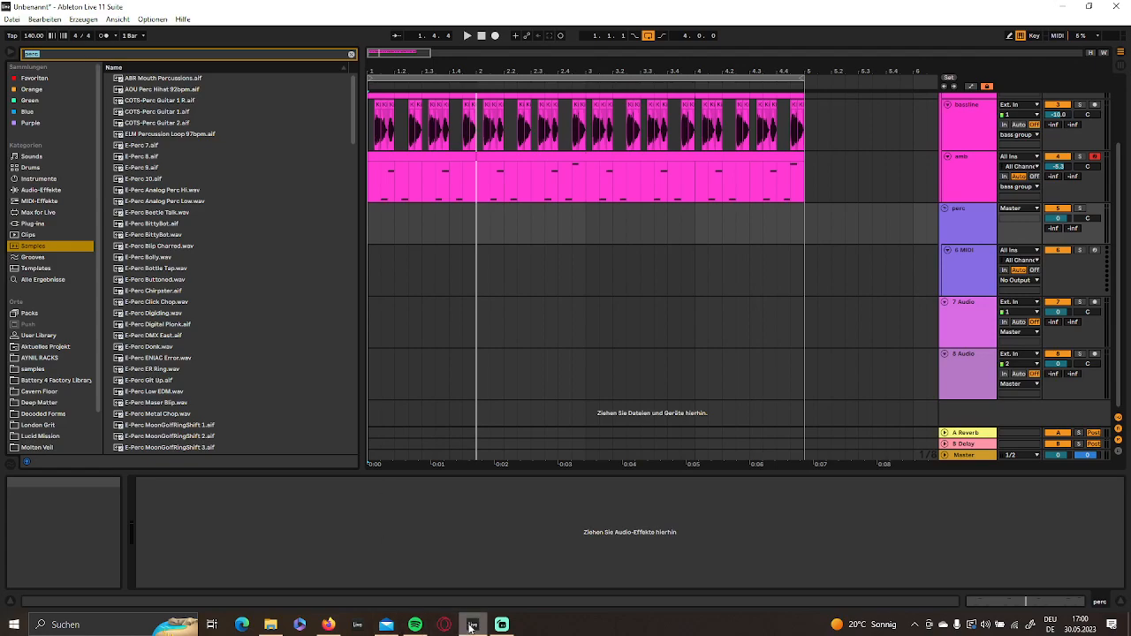
pyautogui.moveTo(472, 625)
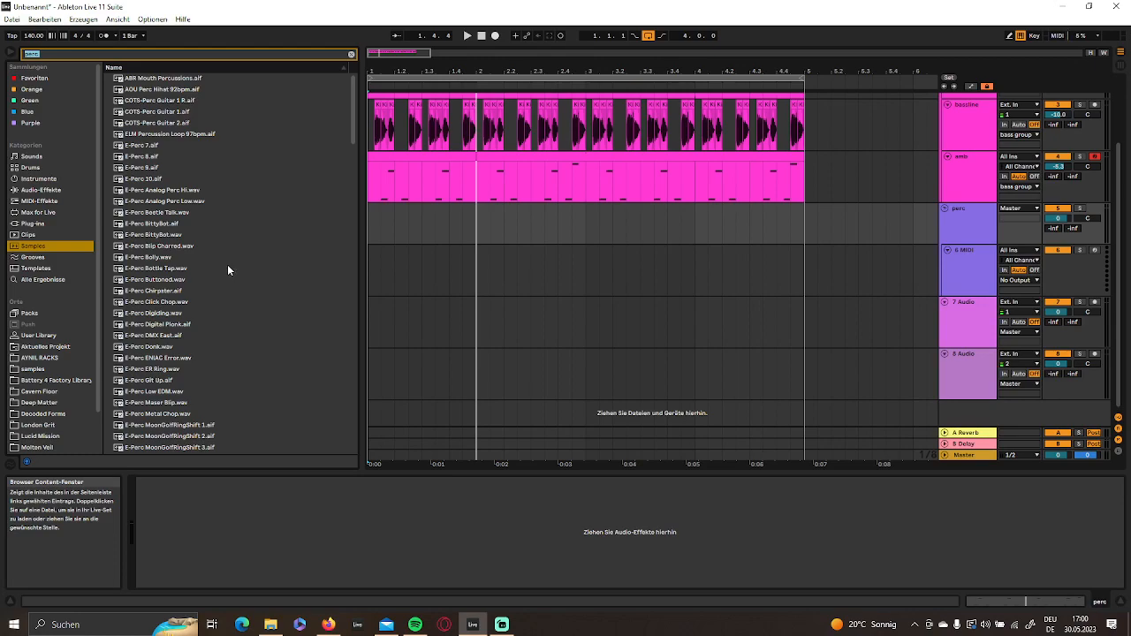
# - Clear the browser search and look through the installed VST3 and VST plug-ins for a percussion source
pyautogui.click(30, 223)
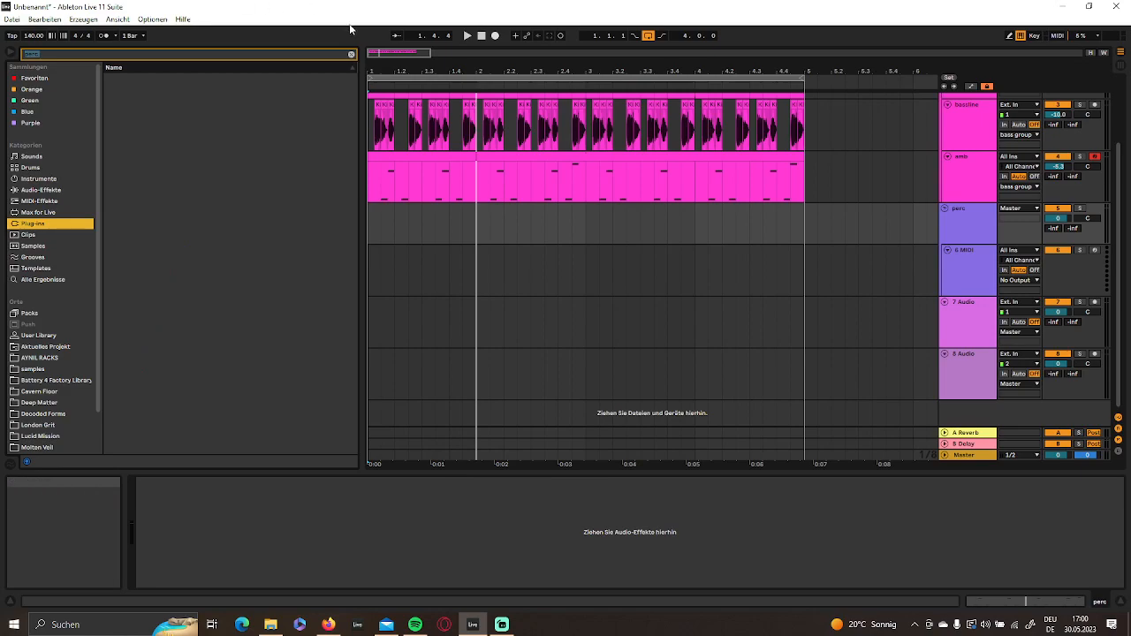
pyautogui.click(351, 54)
pyautogui.click(108, 90)
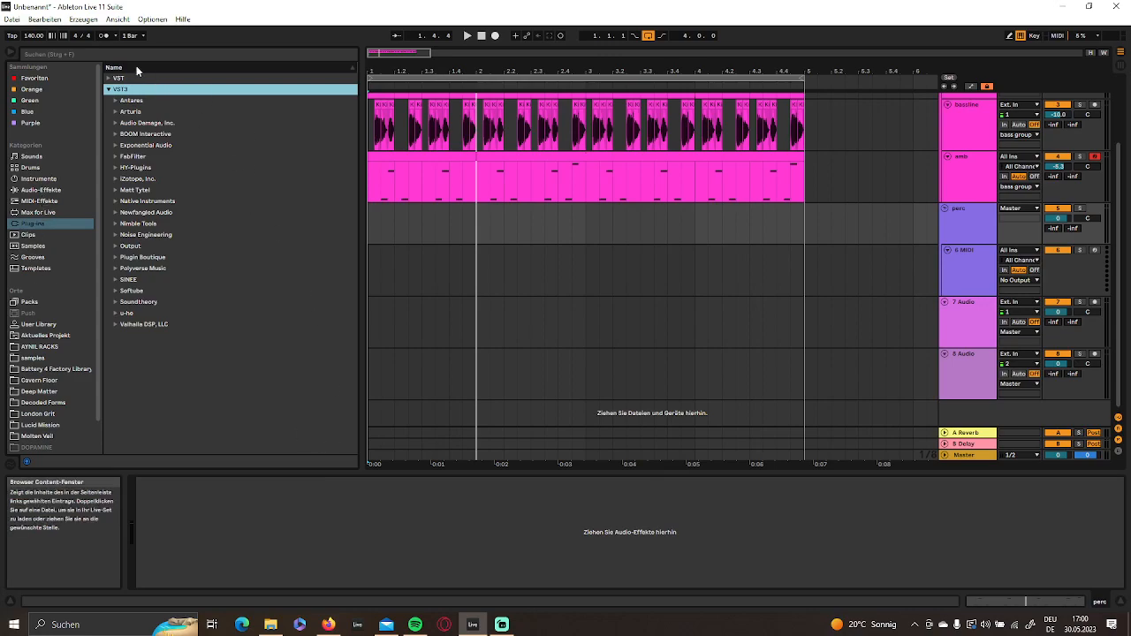
pyautogui.click(110, 79)
pyautogui.scroll(-5, 177, 289)
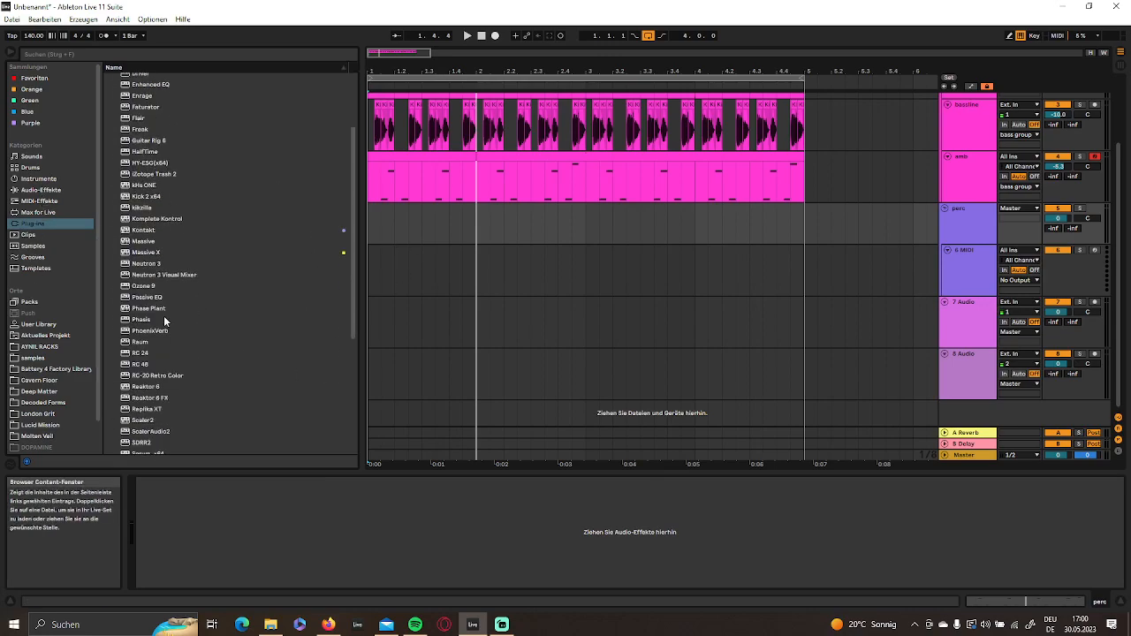
pyautogui.scroll(-3, 227, 394)
pyautogui.scroll(-4, 228, 393)
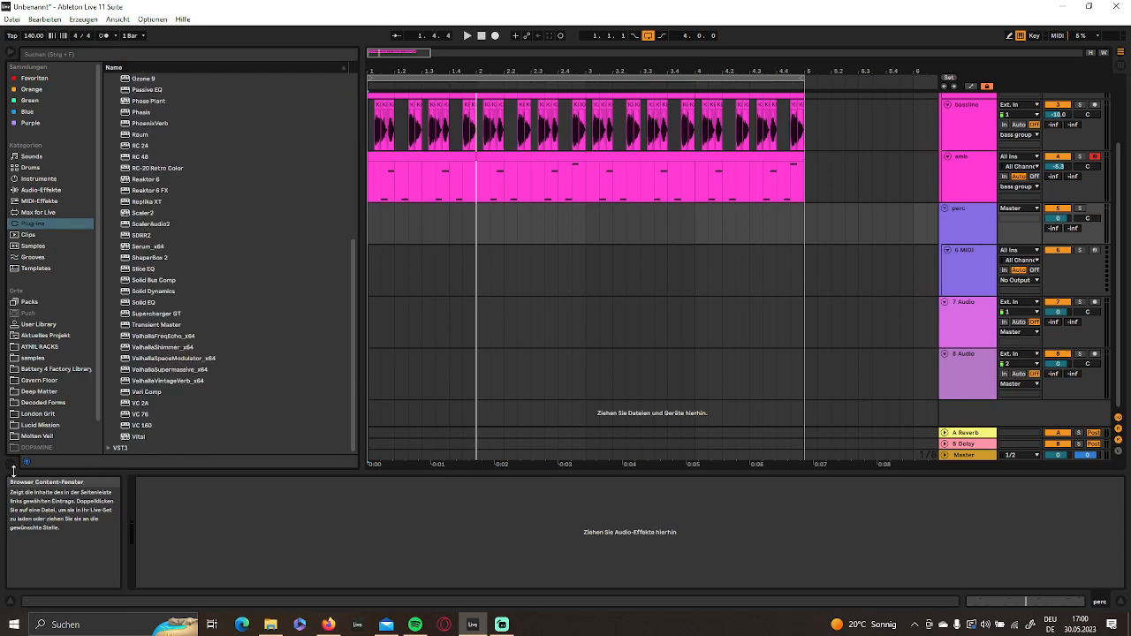
pyautogui.scroll(10, 180, 412)
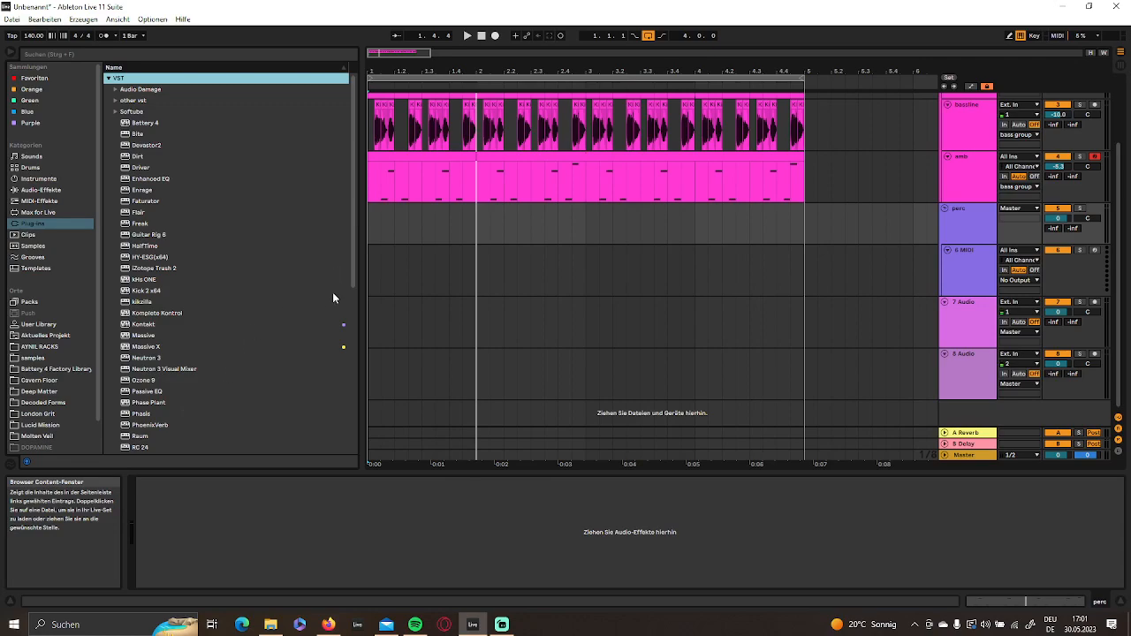
pyautogui.scroll(2, 884, 309)
# - Move the 7 Audio track into the perc group, above the MIDI track
pyautogui.click(969, 354)
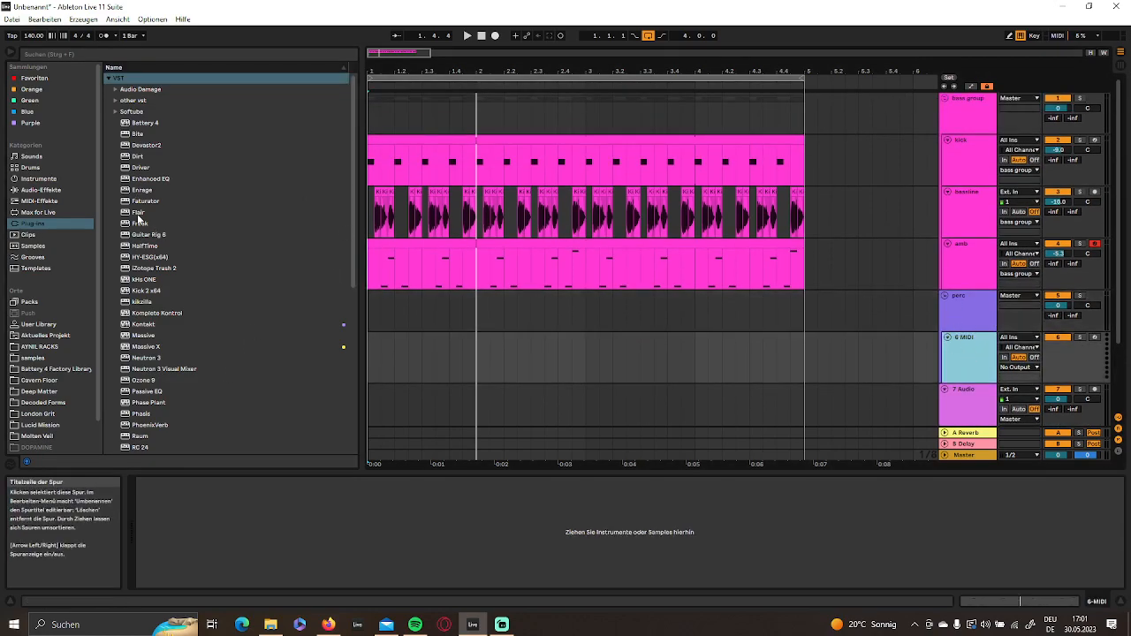
pyautogui.rightClick(971, 343)
pyautogui.click(990, 407)
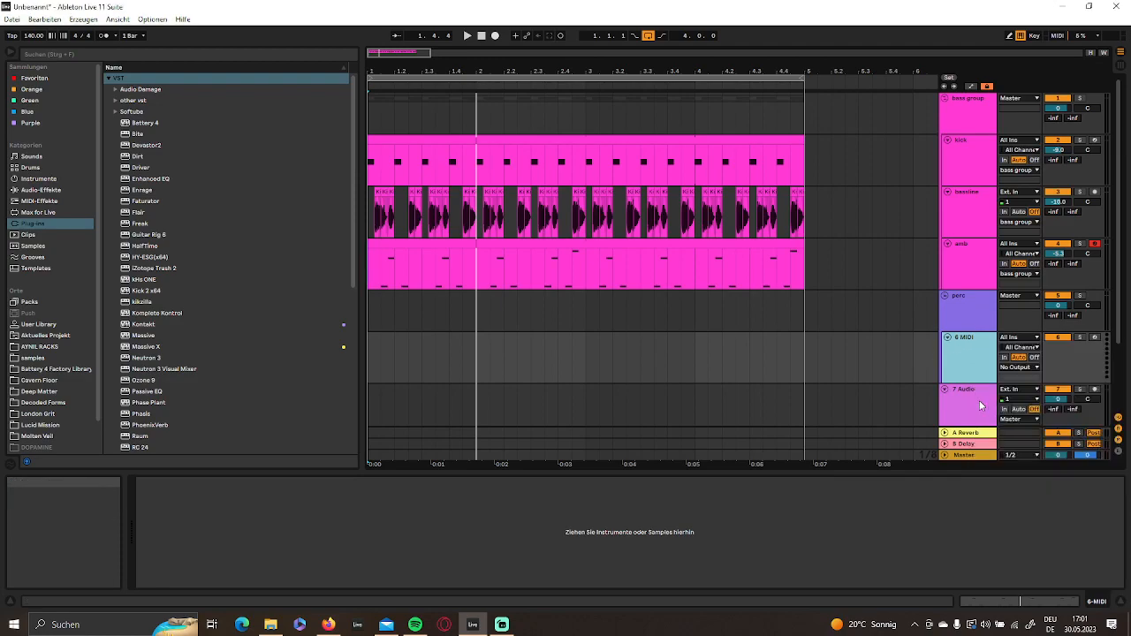
pyautogui.moveTo(974, 391); pyautogui.dragTo(968, 328)
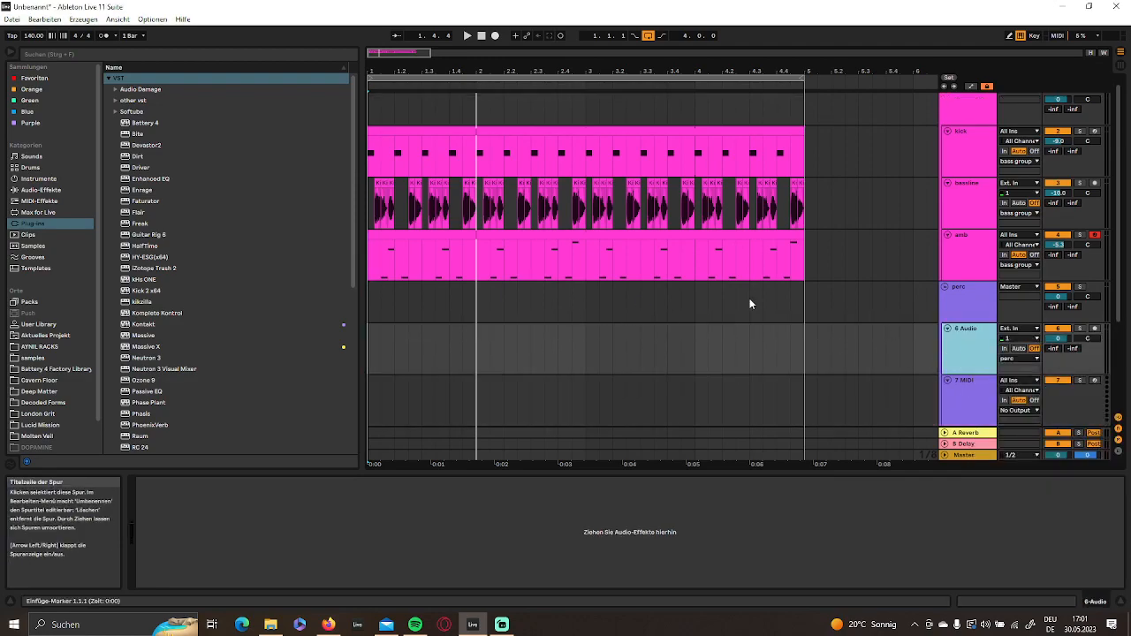
# - Search the samples for "loop"
pyautogui.click(33, 246)
pyautogui.scroll(-10, 217, 290)
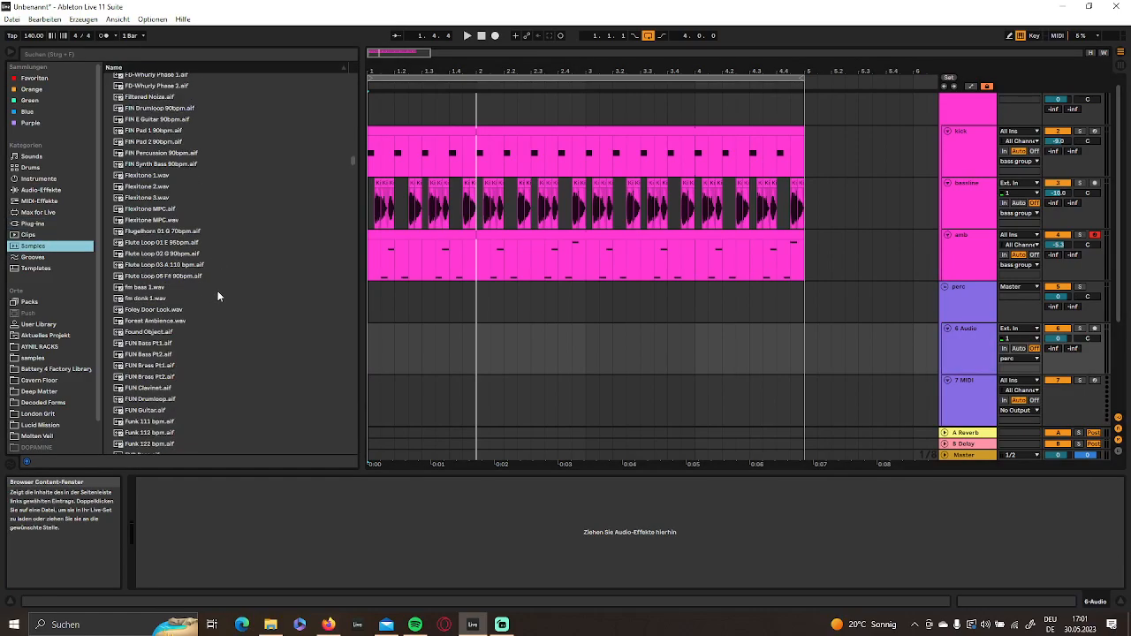
pyautogui.click(82, 50)
pyautogui.write('loop')
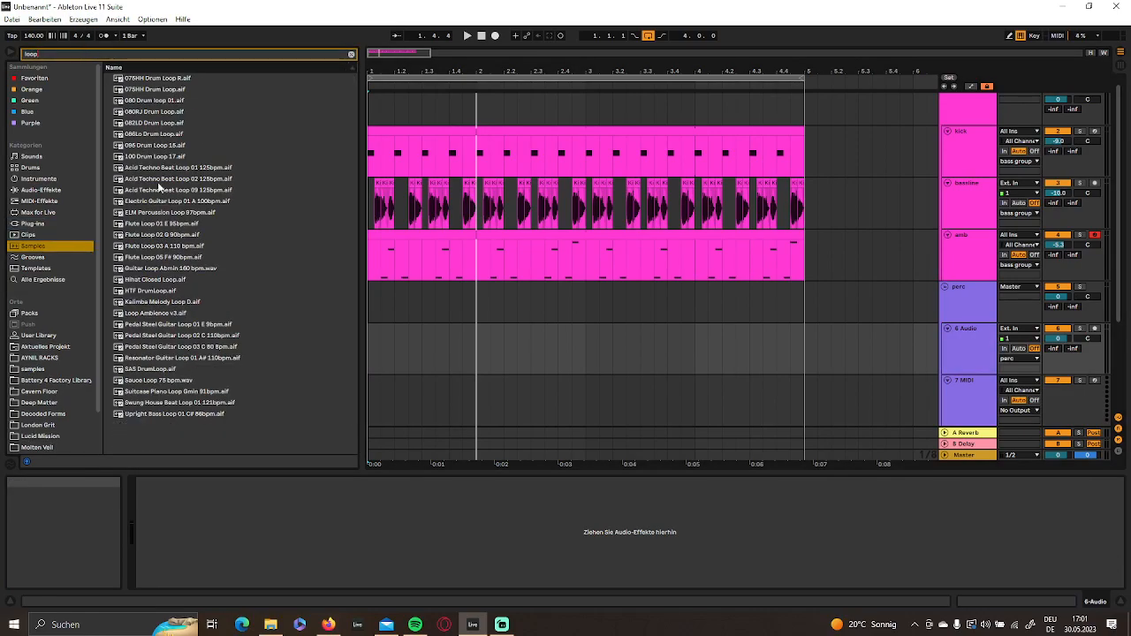
# - Audition the drum loops at the start of the sample list and others such as Swung House Beat Loop 01 121bpm
pyautogui.click(162, 127)
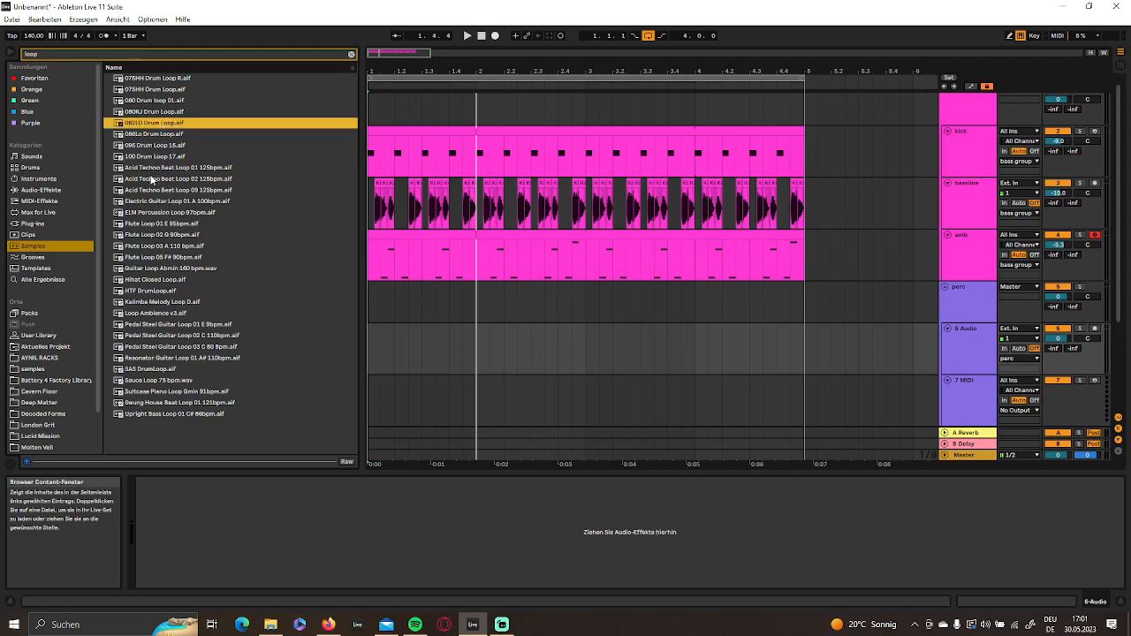
pyautogui.click(164, 246)
pyautogui.click(181, 324)
pyautogui.click(183, 380)
pyautogui.click(169, 402)
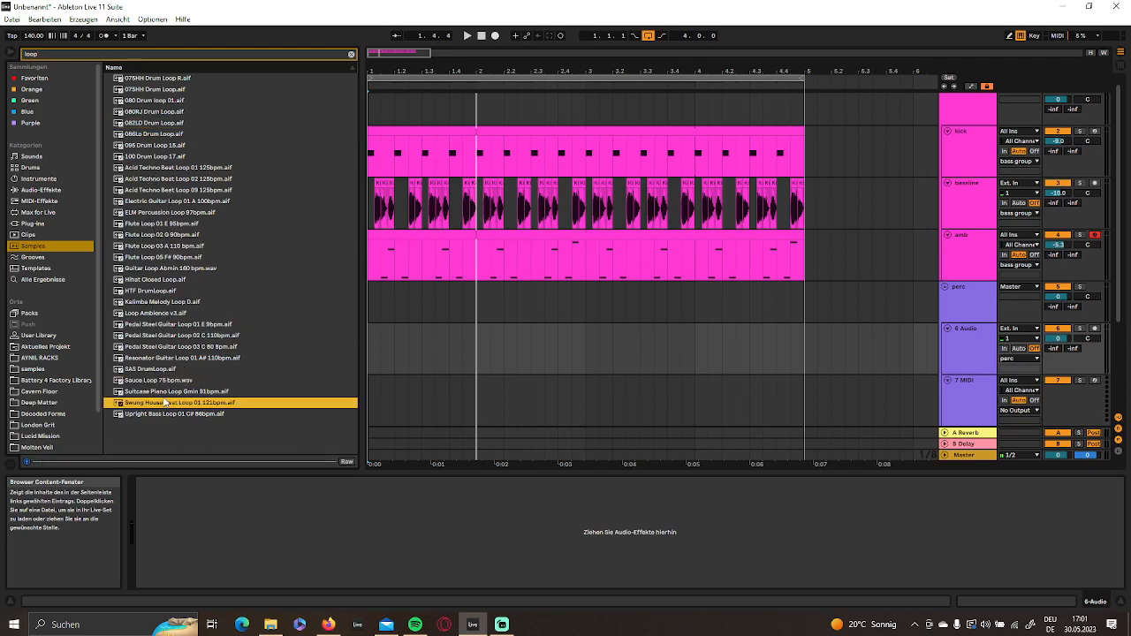
pyautogui.click(162, 125)
pyautogui.click(152, 103)
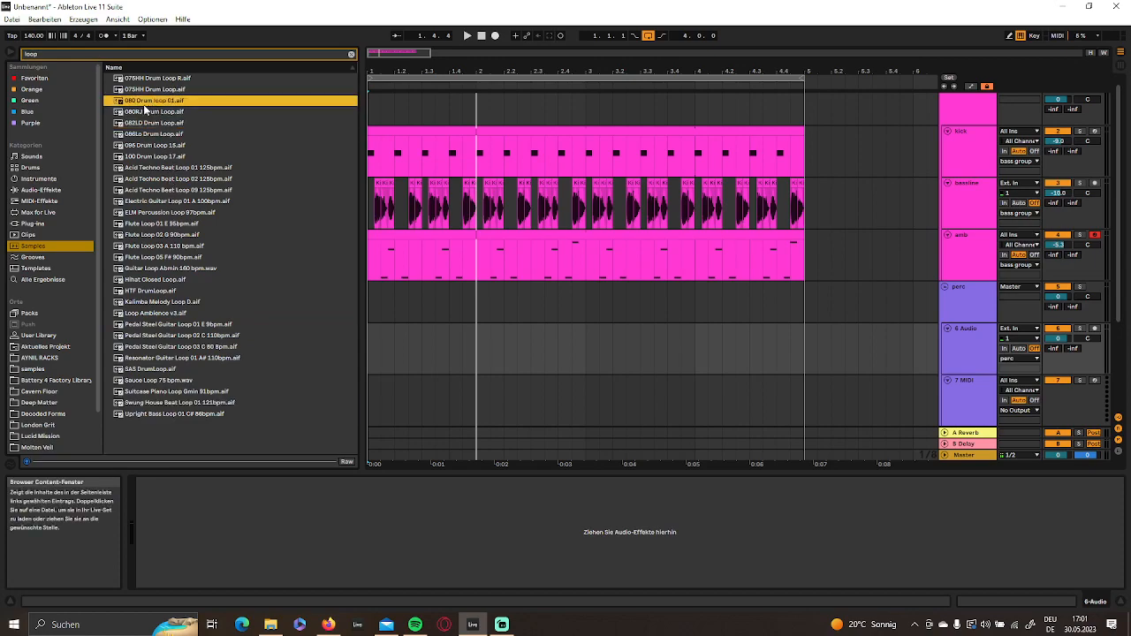
pyautogui.click(159, 81)
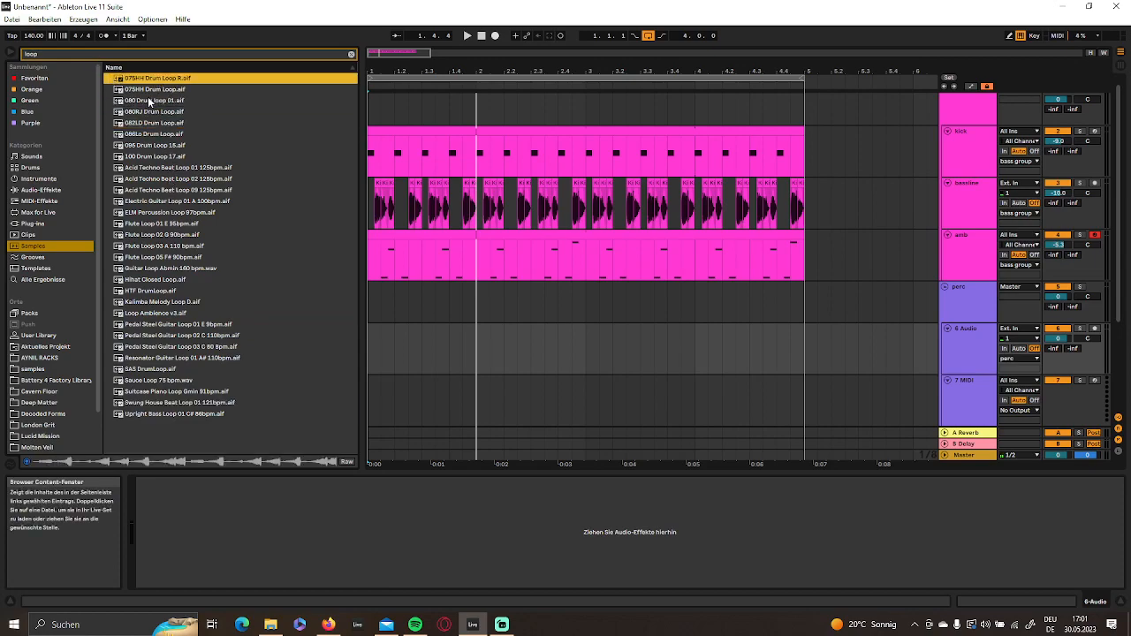
pyautogui.click(129, 91)
pyautogui.click(129, 81)
# - Extend the "loop" search to all results and audition several HT_PERC_LOOP_130 samples
pyautogui.click(44, 279)
pyautogui.click(190, 246)
pyautogui.scroll(-5, 197, 285)
pyautogui.scroll(-10, 203, 283)
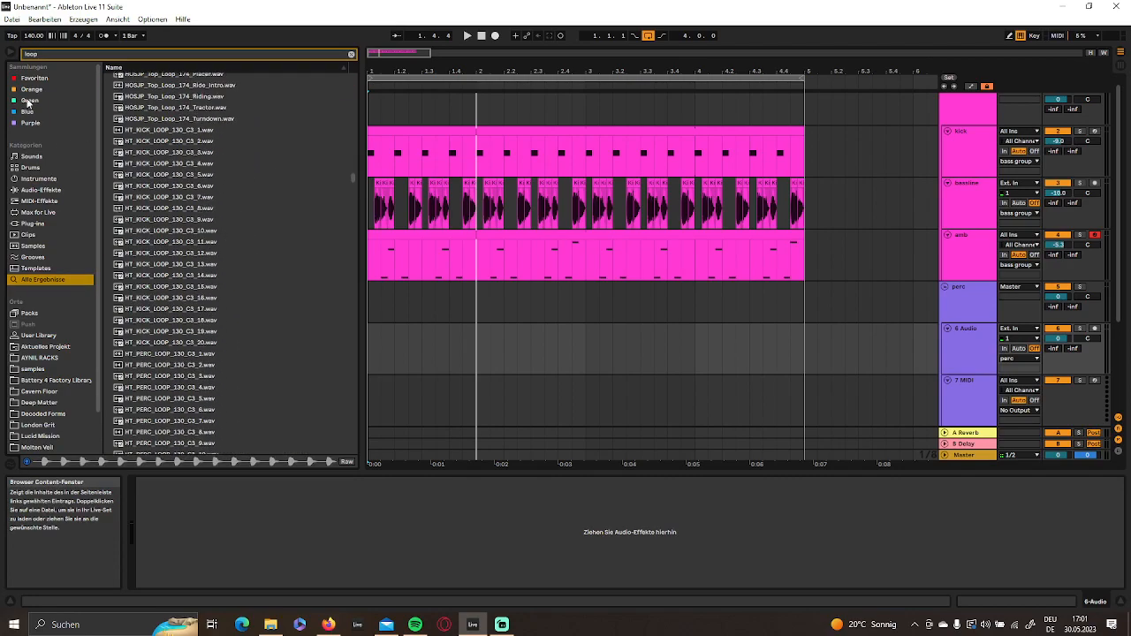
pyautogui.click(145, 378)
pyautogui.scroll(-3, 146, 389)
pyautogui.click(164, 408)
pyautogui.scroll(-3, 184, 424)
pyautogui.scroll(-1, 185, 423)
pyautogui.click(163, 355)
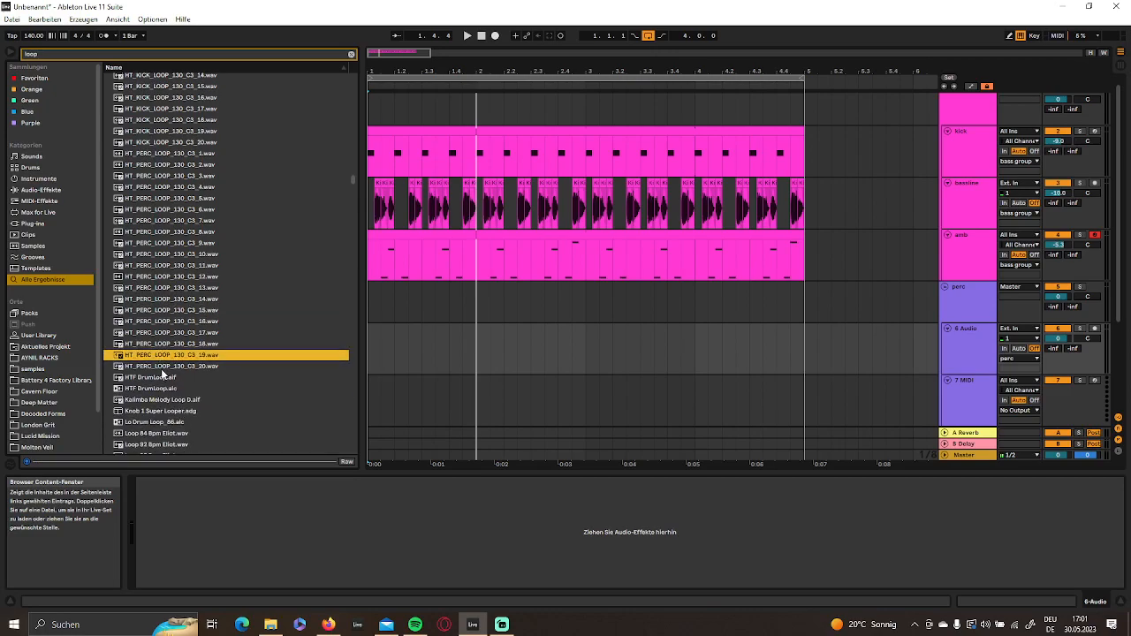
pyautogui.click(162, 334)
pyautogui.click(163, 255)
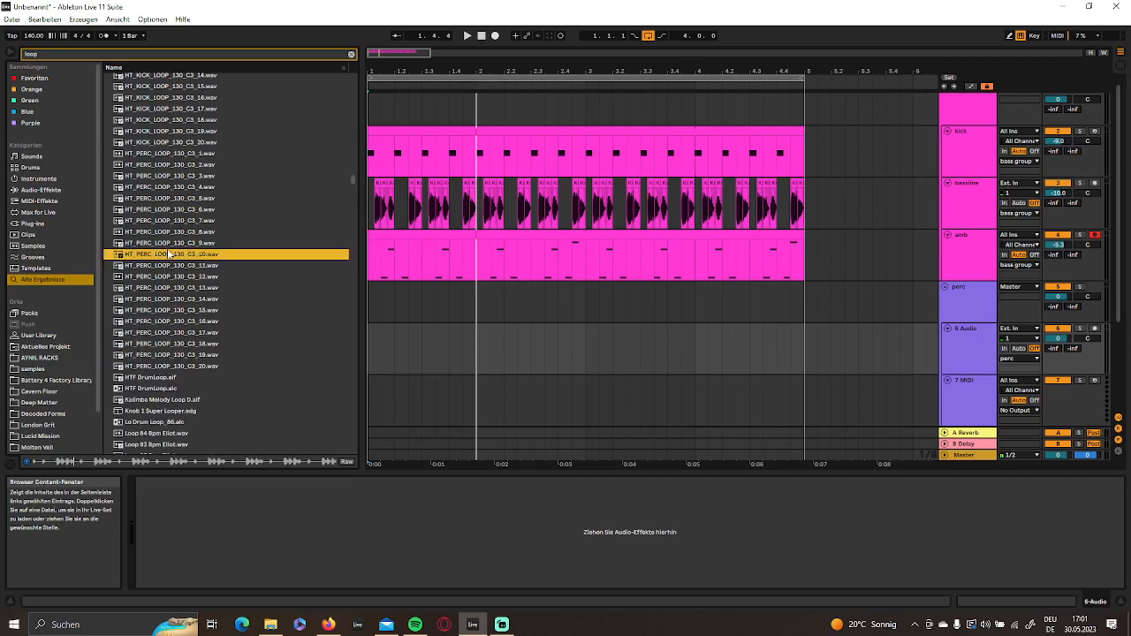
# - Audition HT_KICK_LOOP_130 samples, including HT_KICK_LOOP_130_C3_8.wav
pyautogui.scroll(5, 181, 221)
pyautogui.click(185, 187)
pyautogui.scroll(2, 170, 352)
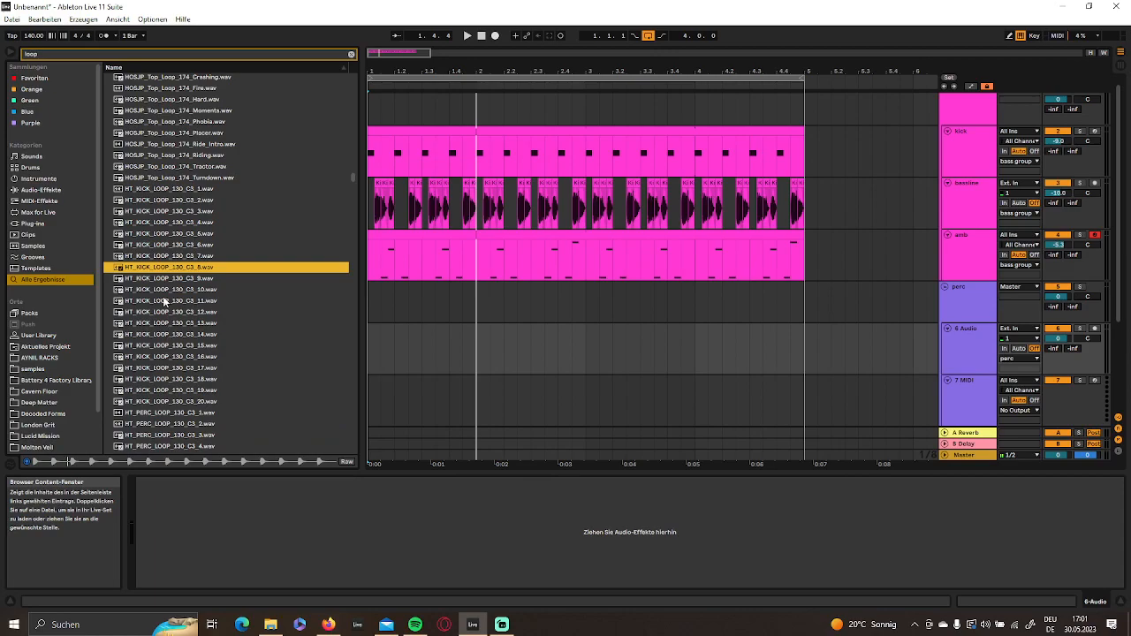
pyautogui.click(188, 213)
# - Audition LOOP Complete 27.wav and other loop samples further down the results
pyautogui.scroll(-15, 168, 257)
pyautogui.click(179, 208)
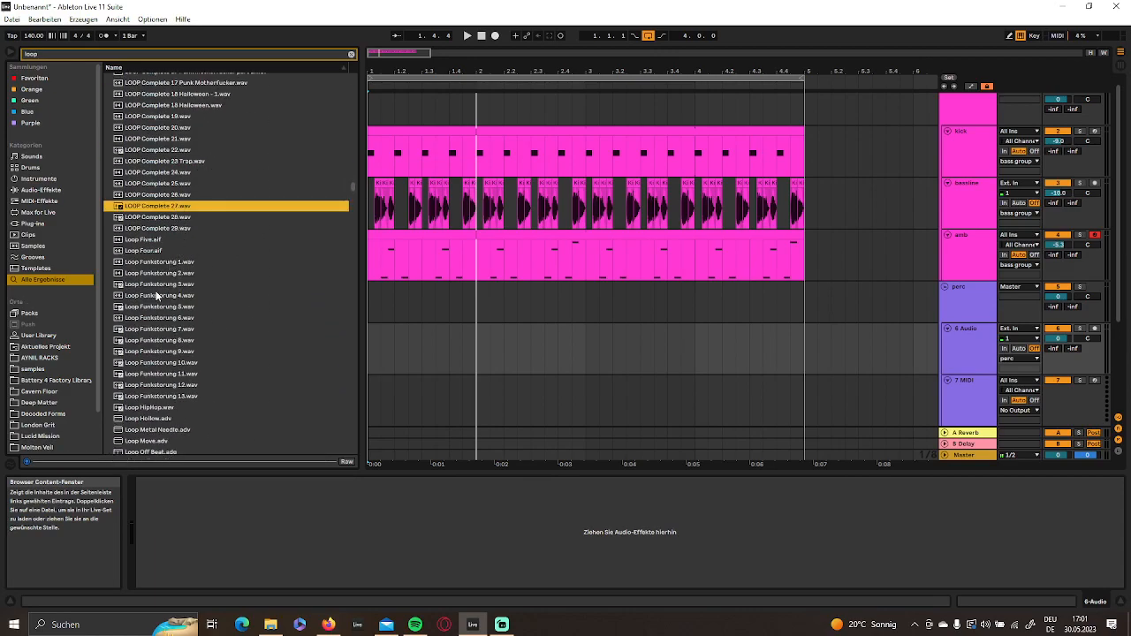
pyautogui.scroll(3, 157, 296)
pyautogui.click(148, 221)
pyautogui.scroll(-6, 158, 332)
pyautogui.click(169, 224)
pyautogui.scroll(-8, 154, 313)
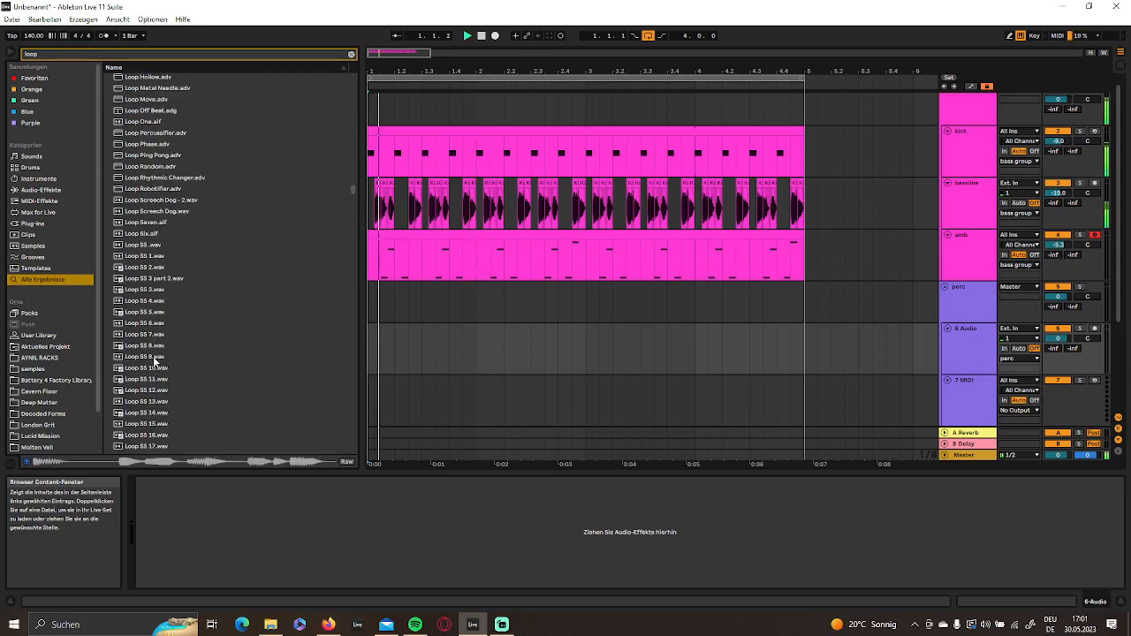
# - Audition samples from the Loop SS series and continue down the results
pyautogui.click(138, 392)
pyautogui.scroll(-3, 145, 398)
pyautogui.click(146, 364)
pyautogui.scroll(-9, 157, 389)
# - Audition loops further down the results, including SS_KR_122_Bass Loop_04_Bm.wav, and continue through the ssp loop series
pyautogui.moveTo(348, 195); pyautogui.dragTo(348, 244)
pyautogui.click(222, 289)
pyautogui.click(222, 345)
pyautogui.scroll(-5, 224, 363)
pyautogui.click(185, 370)
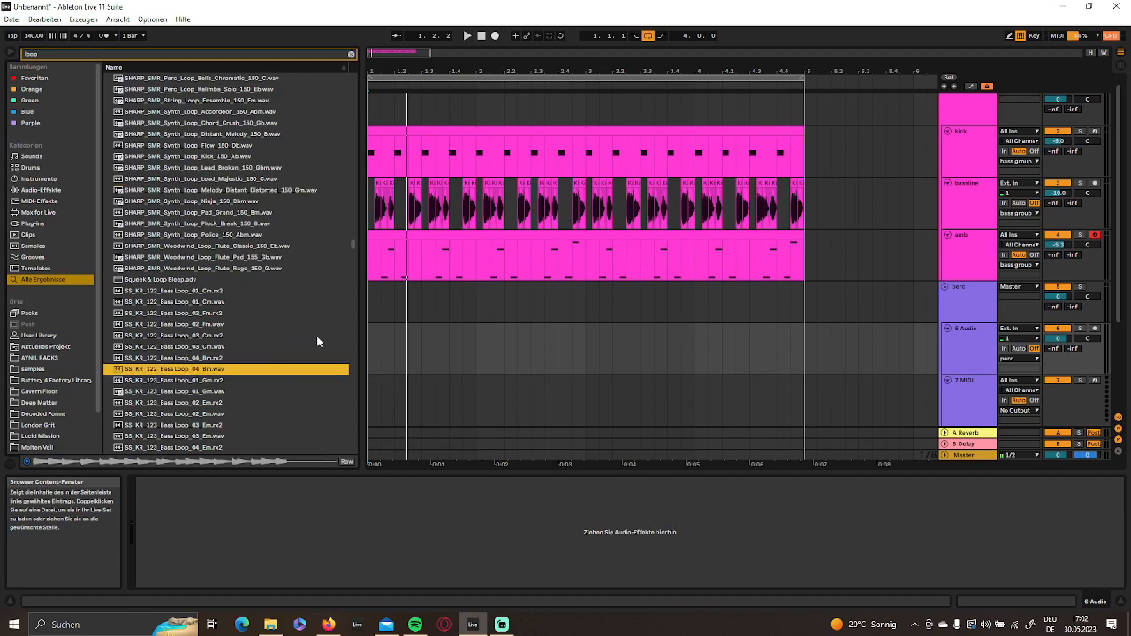
pyautogui.moveTo(349, 242); pyautogui.dragTo(358, 283)
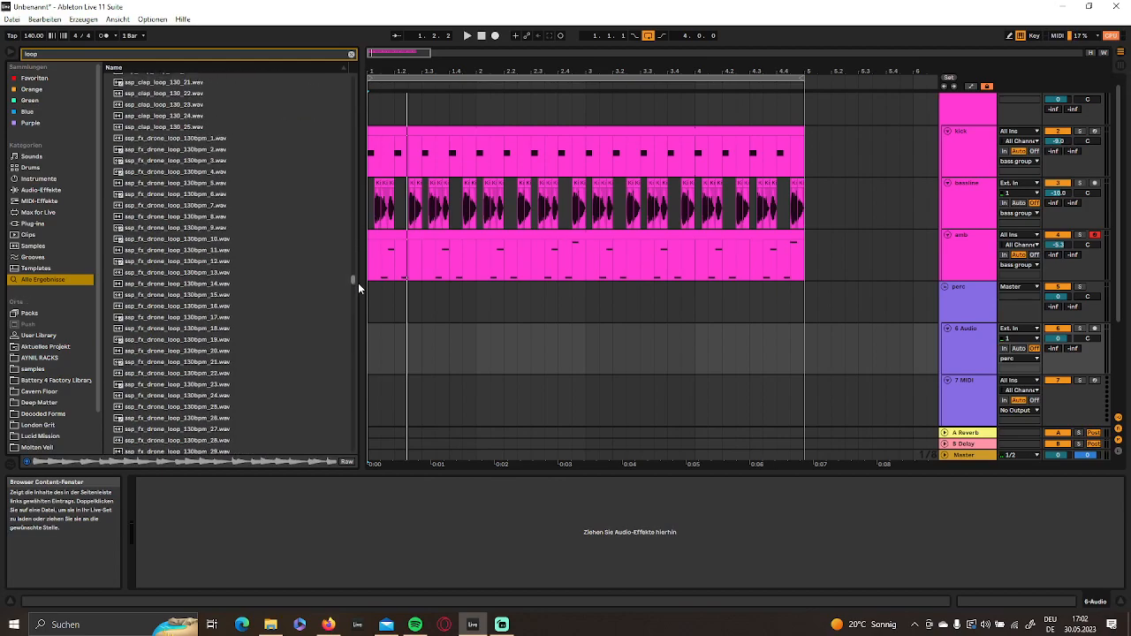
pyautogui.scroll(-5, 228, 272)
pyautogui.click(194, 168)
pyautogui.scroll(-15, 203, 283)
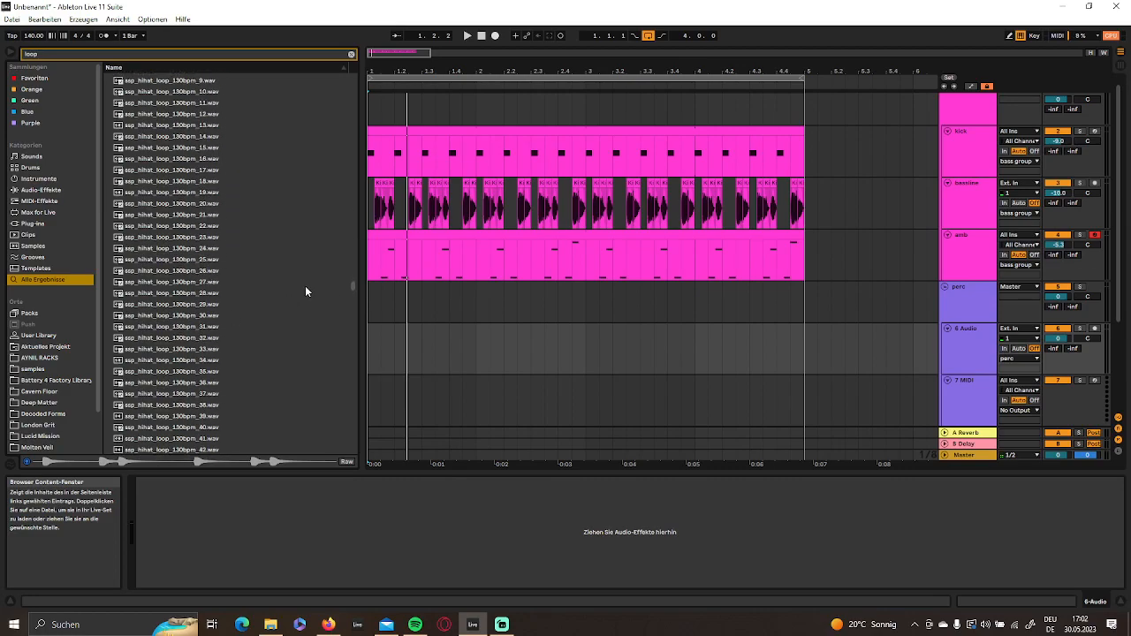
pyautogui.moveTo(351, 286); pyautogui.dragTo(353, 306)
# - Audition ssp_modular_loop_130bpm_41.wav and ssp_perc_loop_130bpm samples 1 to 4, 7 to 9, 11 and 12
pyautogui.click(199, 197)
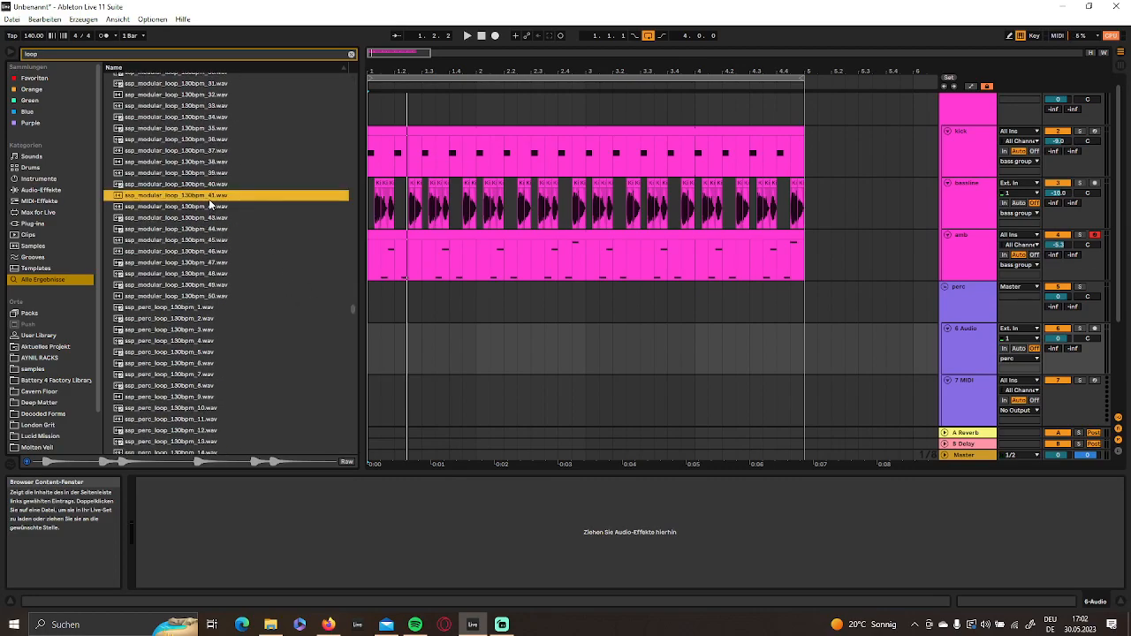
pyautogui.click(196, 341)
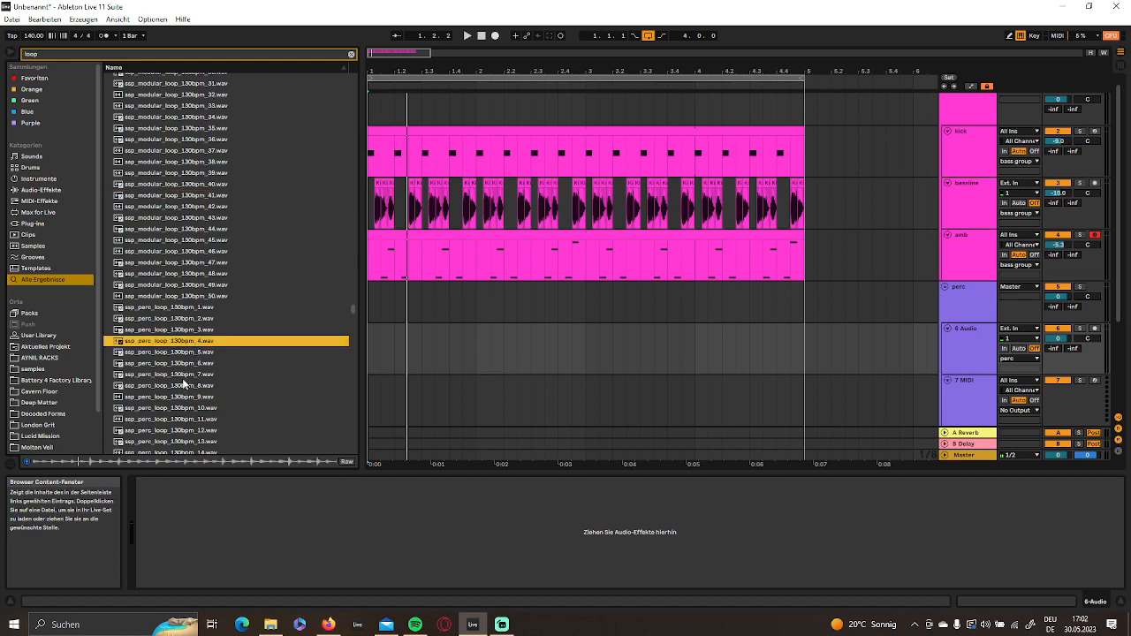
pyautogui.scroll(-3, 188, 327)
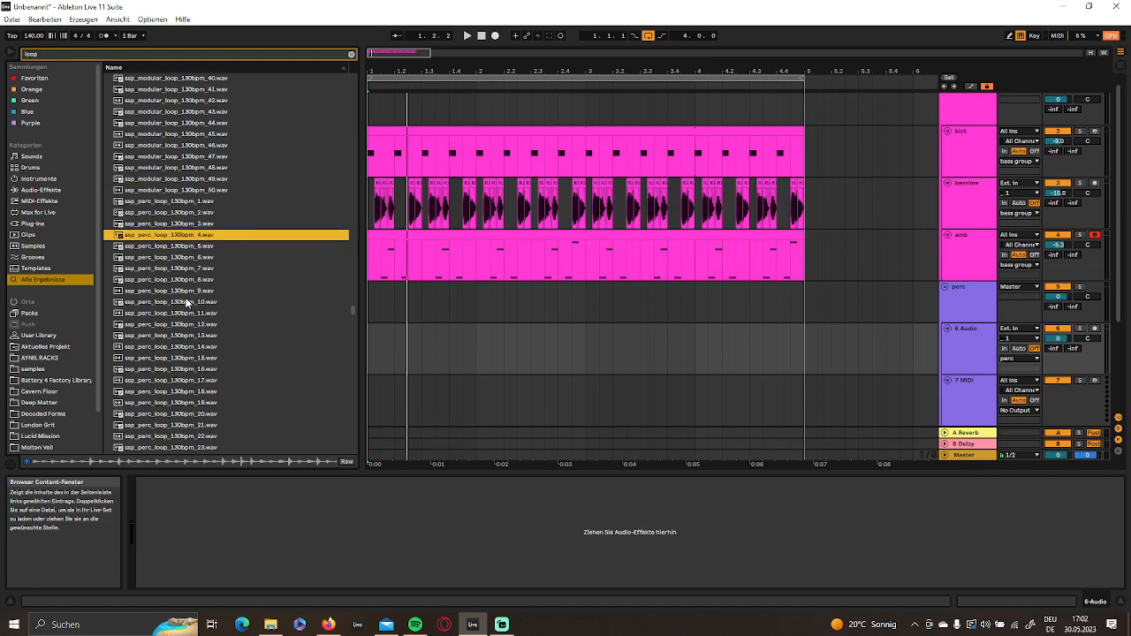
pyautogui.click(185, 228)
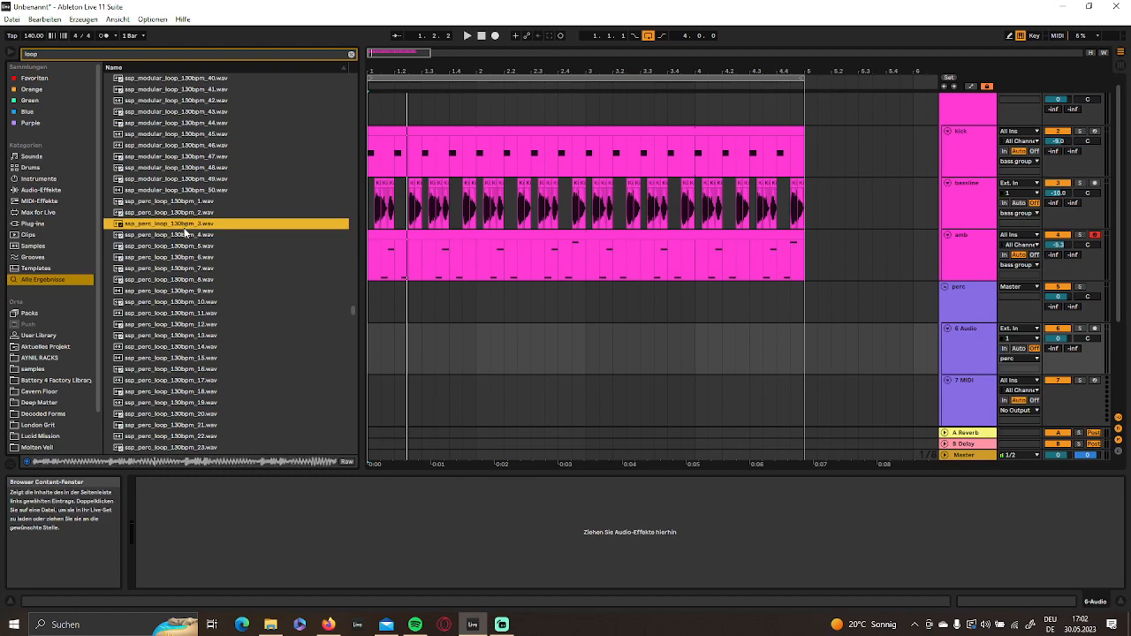
pyautogui.click(190, 215)
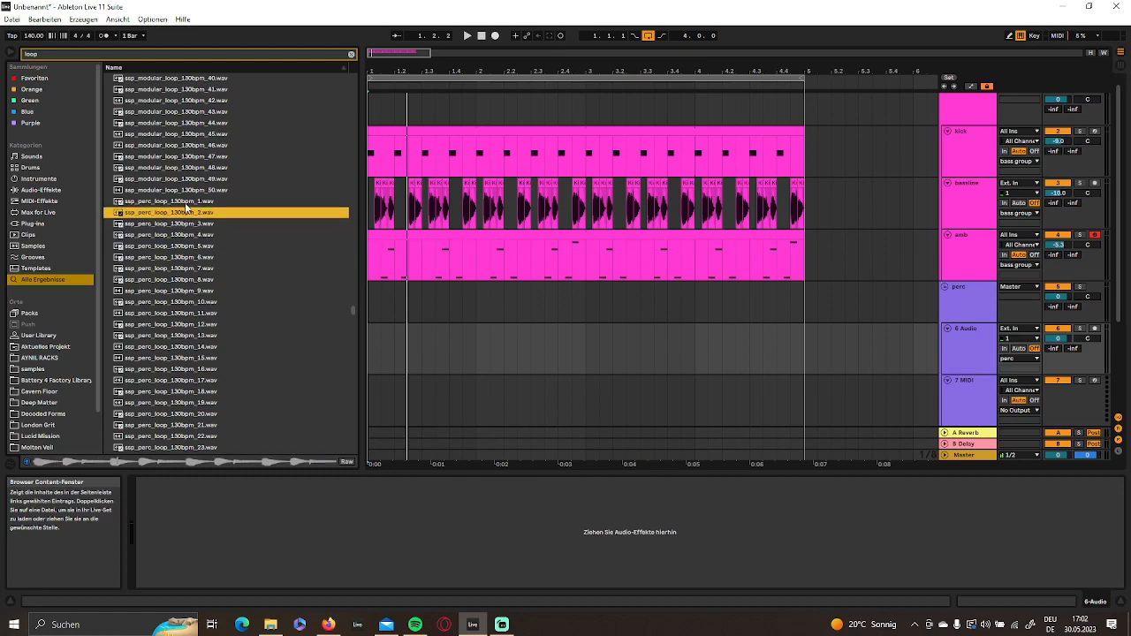
pyautogui.click(185, 202)
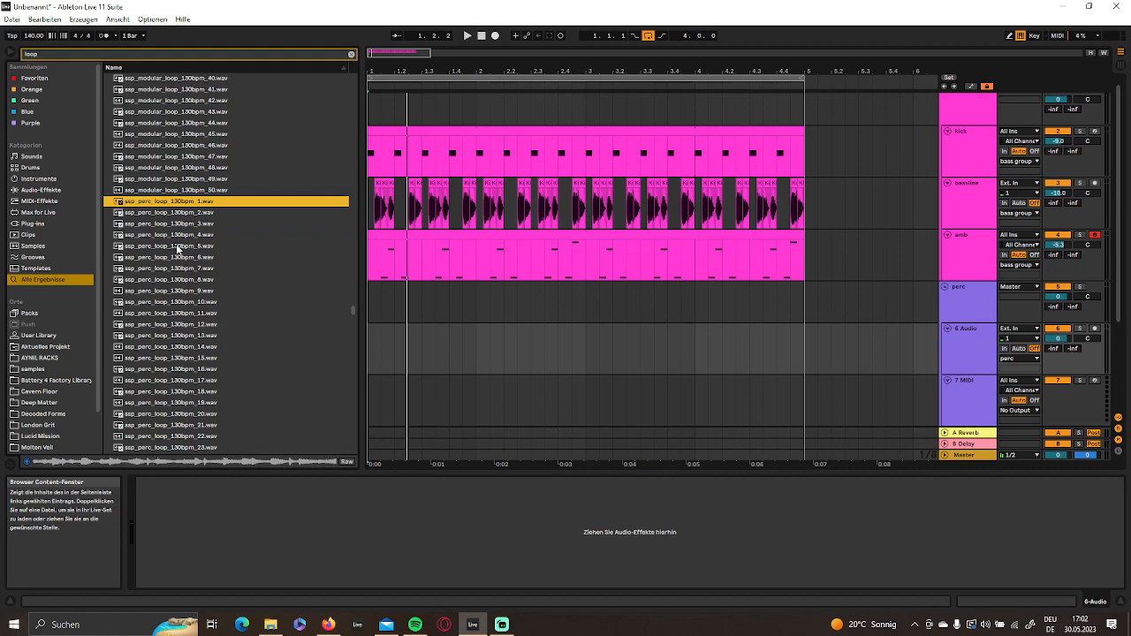
pyautogui.click(181, 279)
pyautogui.click(181, 291)
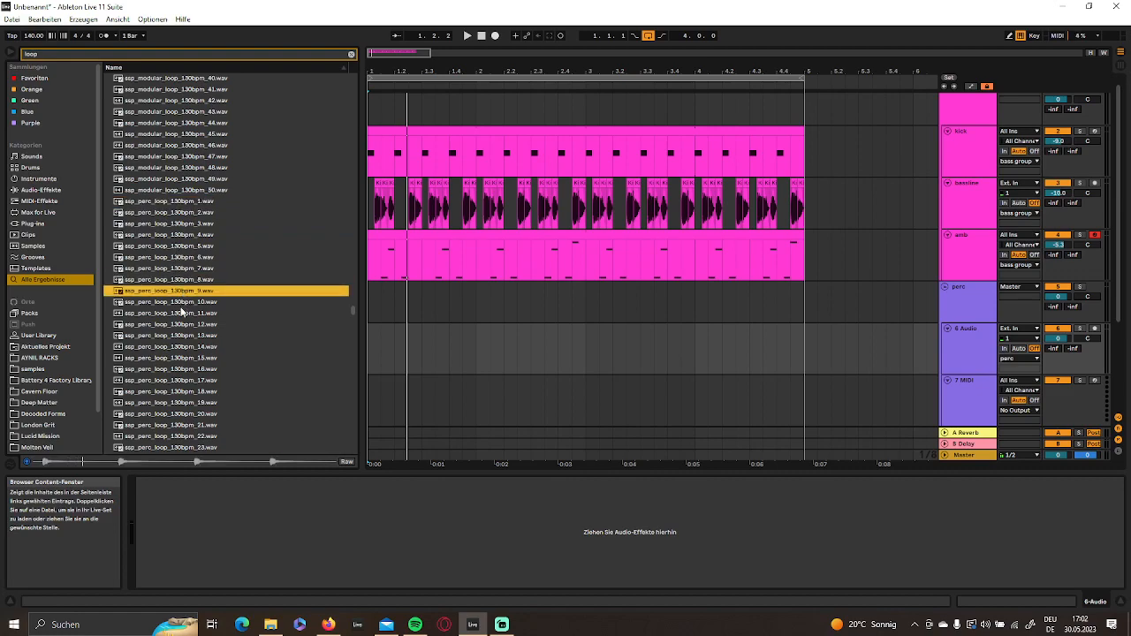
pyautogui.click(182, 313)
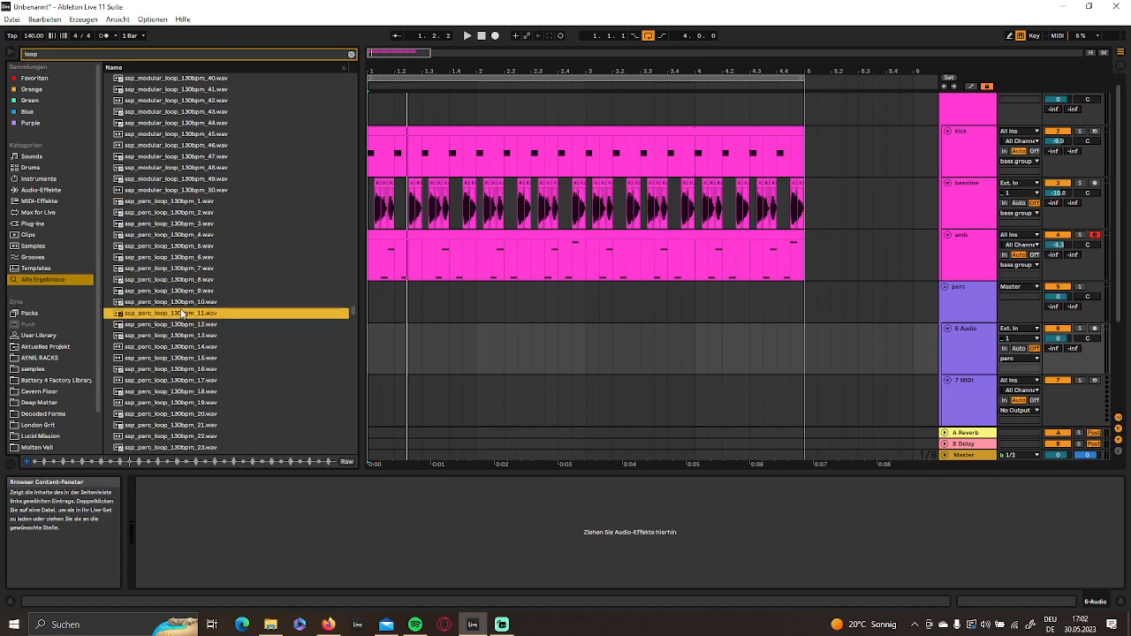
pyautogui.click(180, 325)
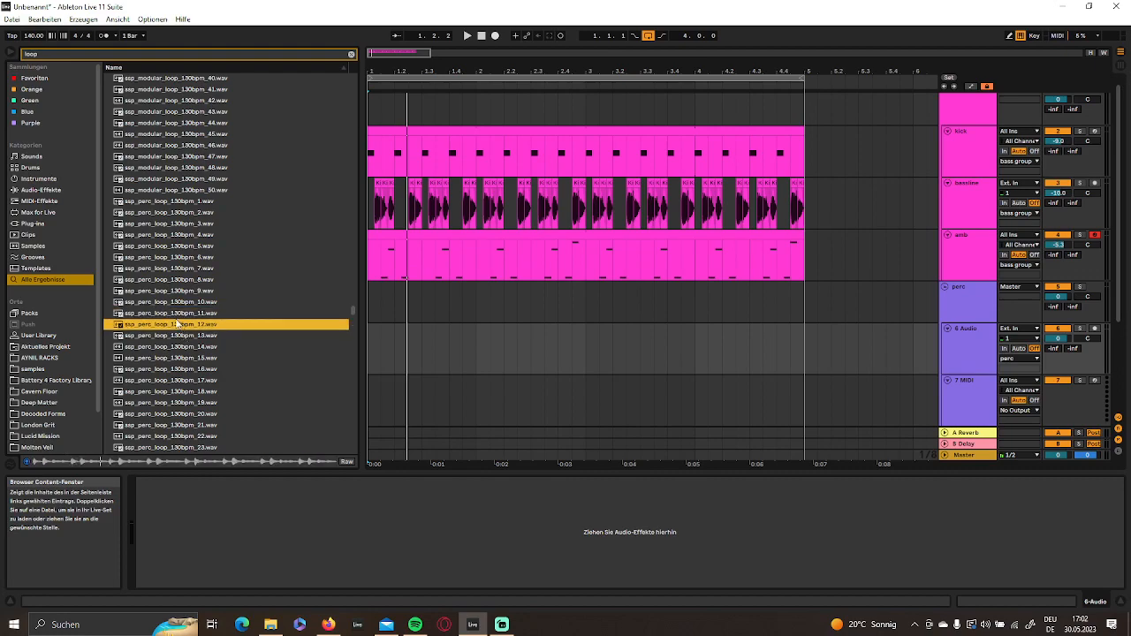
pyautogui.click(173, 268)
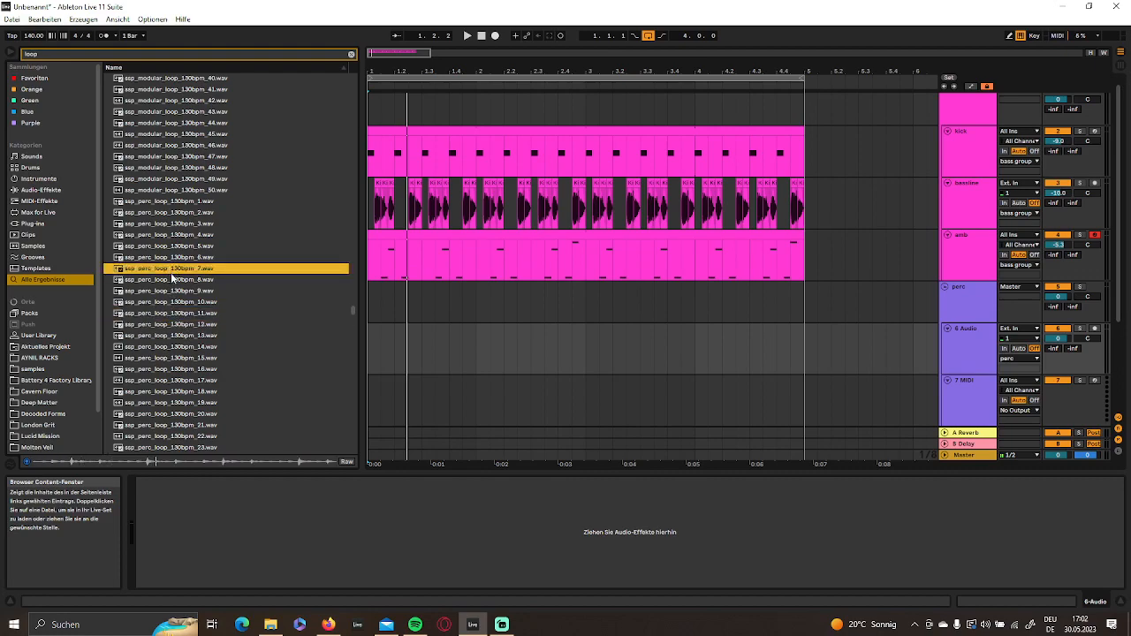
# - Place ssp_perc_loop_130bpm_7.wav at bar 1 of the audio track in the perc group and duplicate it once
pyautogui.moveTo(164, 274); pyautogui.dragTo(377, 362)
pyautogui.moveTo(375, 72); pyautogui.dragTo(390, 105)
pyautogui.hotkey('ctrl', 'd')
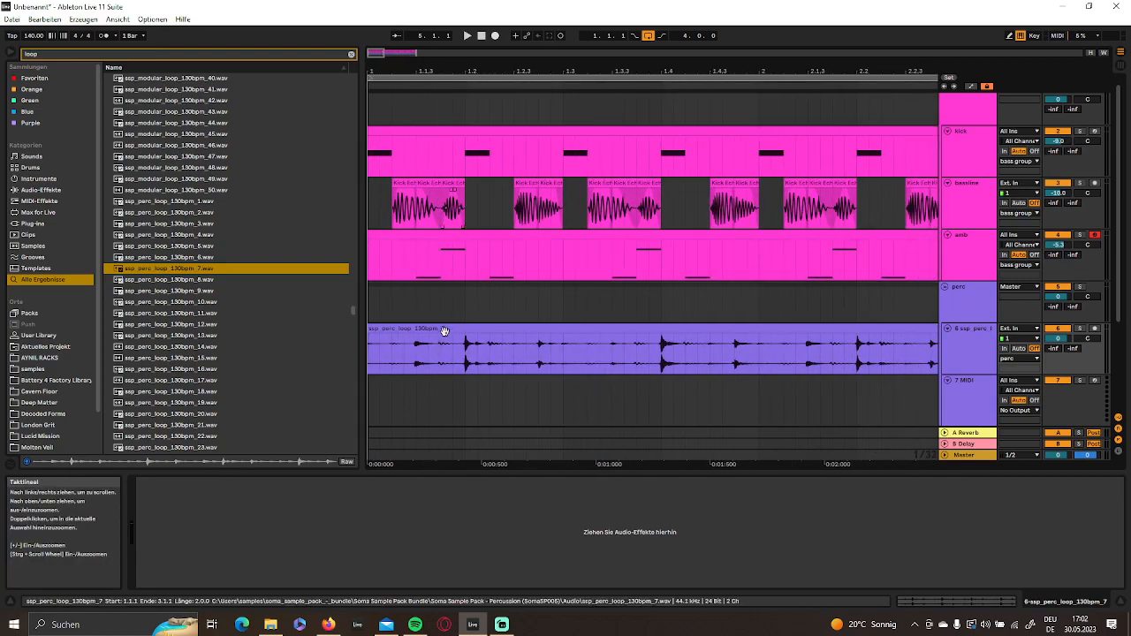
pyautogui.moveTo(444, 68); pyautogui.dragTo(444, 40)
# - Lower the perc loop track's volume to -11.4 dB while listening to it with the full arrangement
pyautogui.moveTo(1047, 339); pyautogui.dragTo(1047, 349)
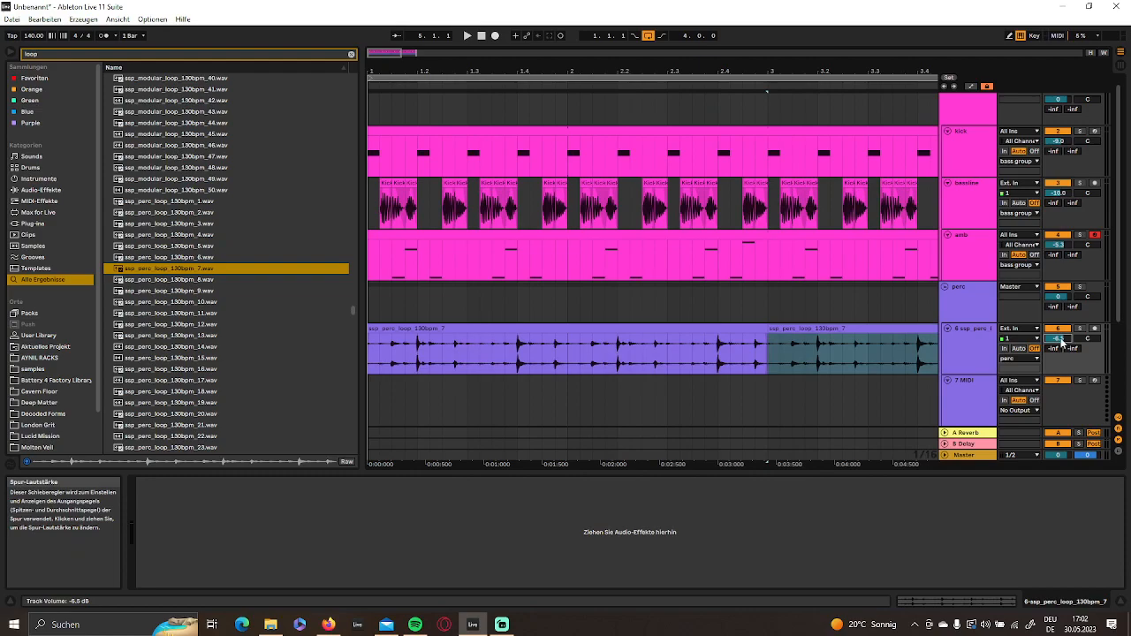
pyautogui.press('space')
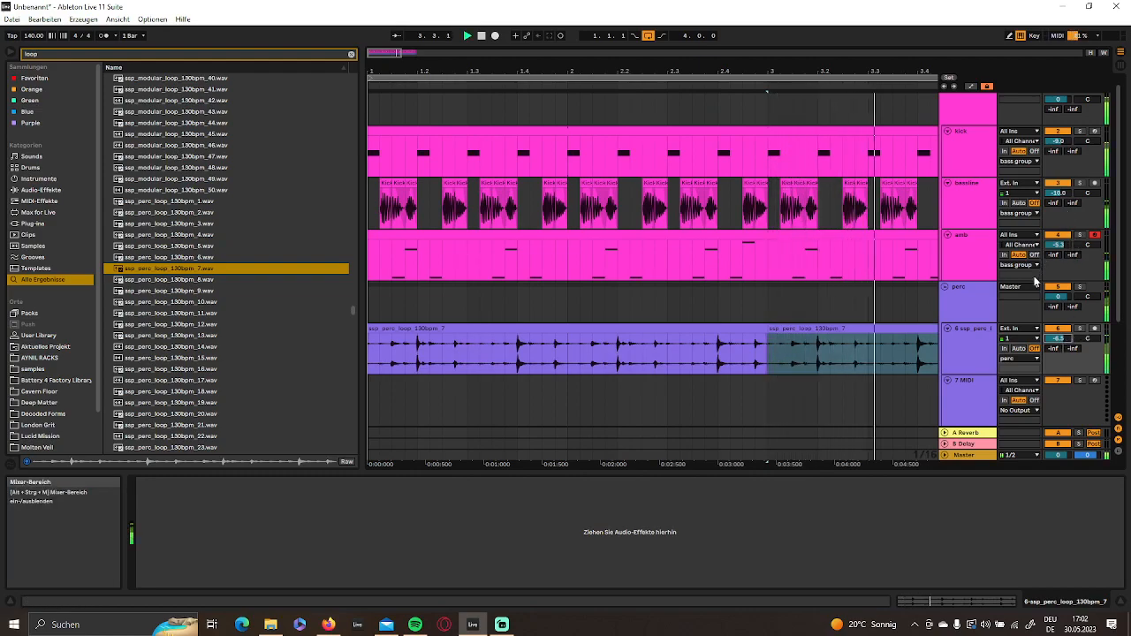
pyautogui.moveTo(1058, 339); pyautogui.dragTo(1058, 350)
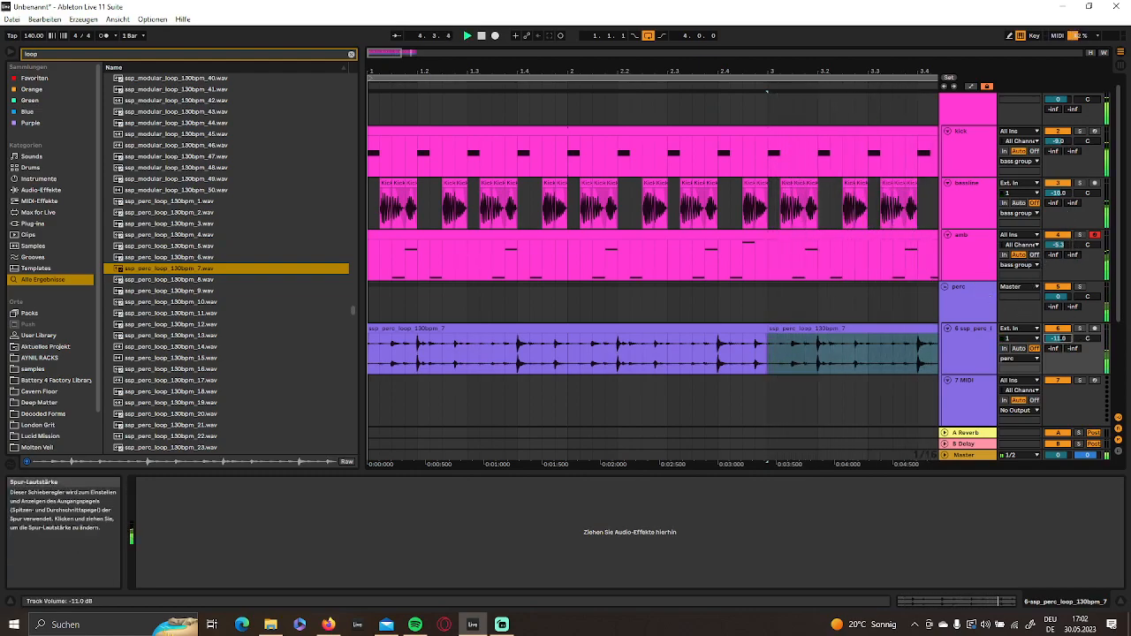
# - Audition ssp_perc_loop_130bpm samples 8, 6, 5 and 4 as alternatives
pyautogui.click(168, 281)
pyautogui.click(174, 257)
pyautogui.click(179, 246)
pyautogui.click(183, 235)
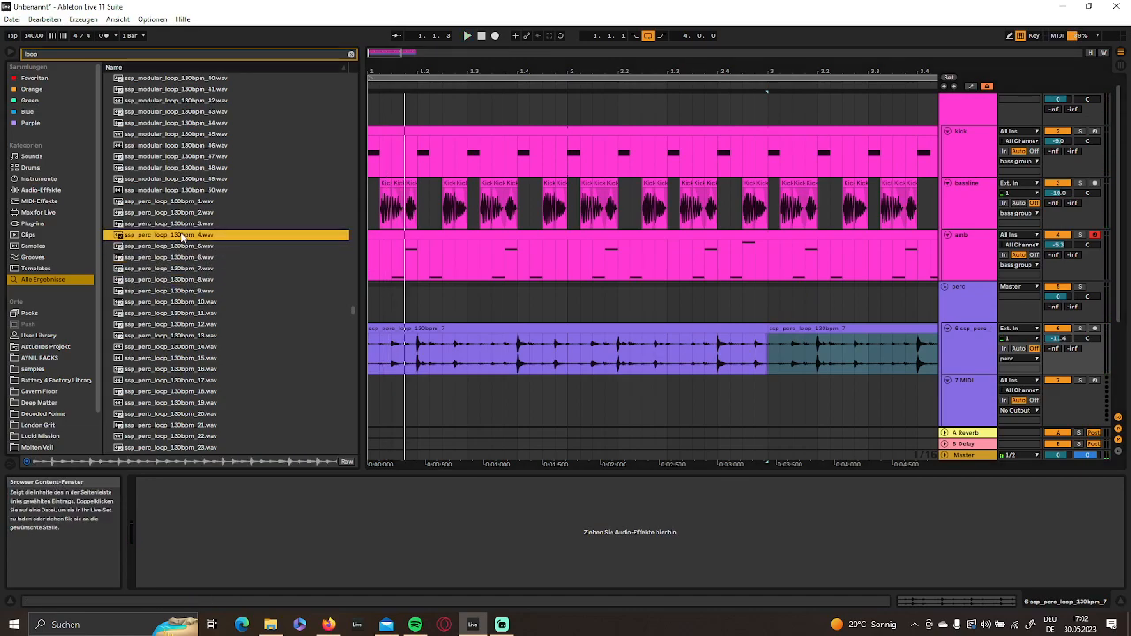
# - Replace the perc clips with ssp_perc_loop_130bpm_4.wav from bar 1, duplicate it once, and solo the track during playback
pyautogui.moveTo(519, 65); pyautogui.dragTo(517, 23)
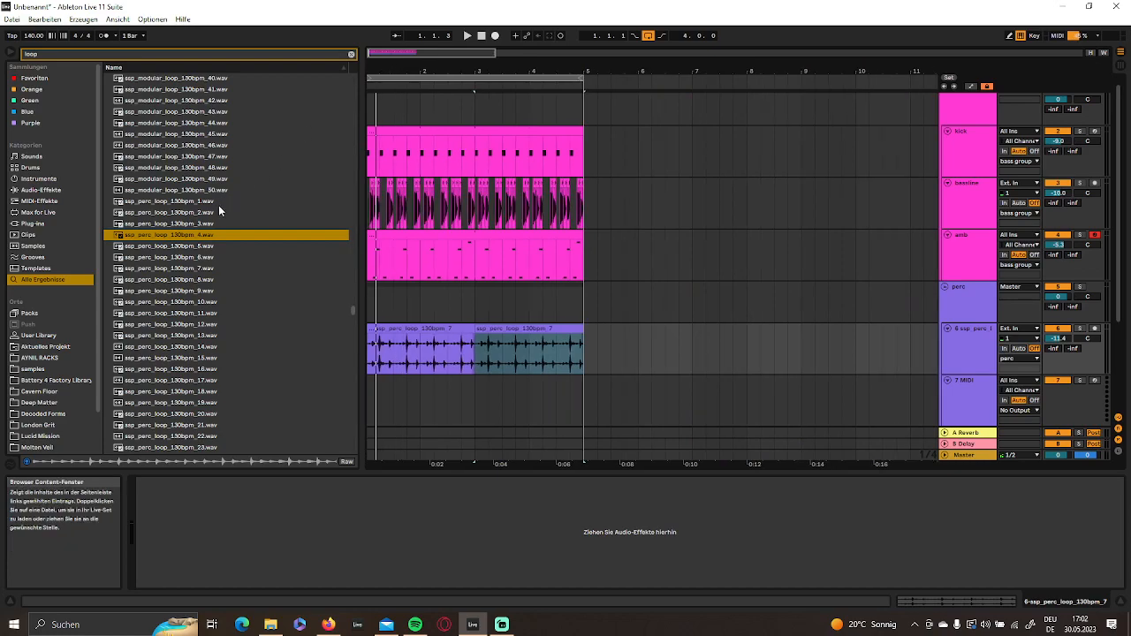
pyautogui.moveTo(191, 232); pyautogui.dragTo(373, 352)
pyautogui.hotkey('ctrl', 'd')
pyautogui.press('space')
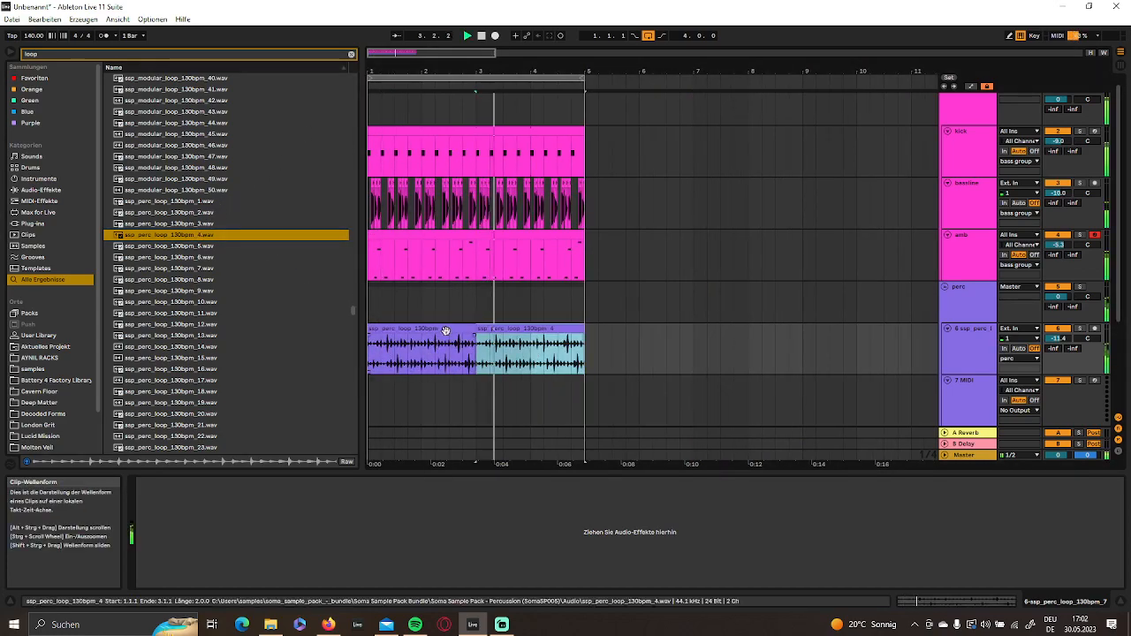
pyautogui.click(1081, 329)
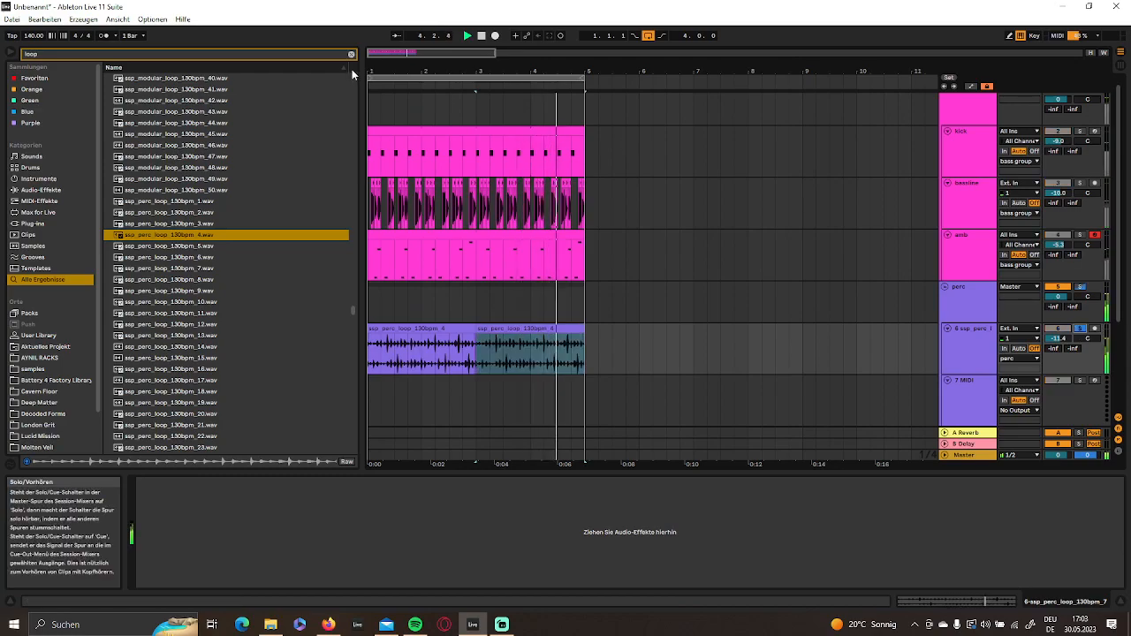
# - Split the perc loop at 1.2.1 and one sixteenth earlier, reverse that slice, and play it back
pyautogui.moveTo(385, 72); pyautogui.dragTo(440, 152)
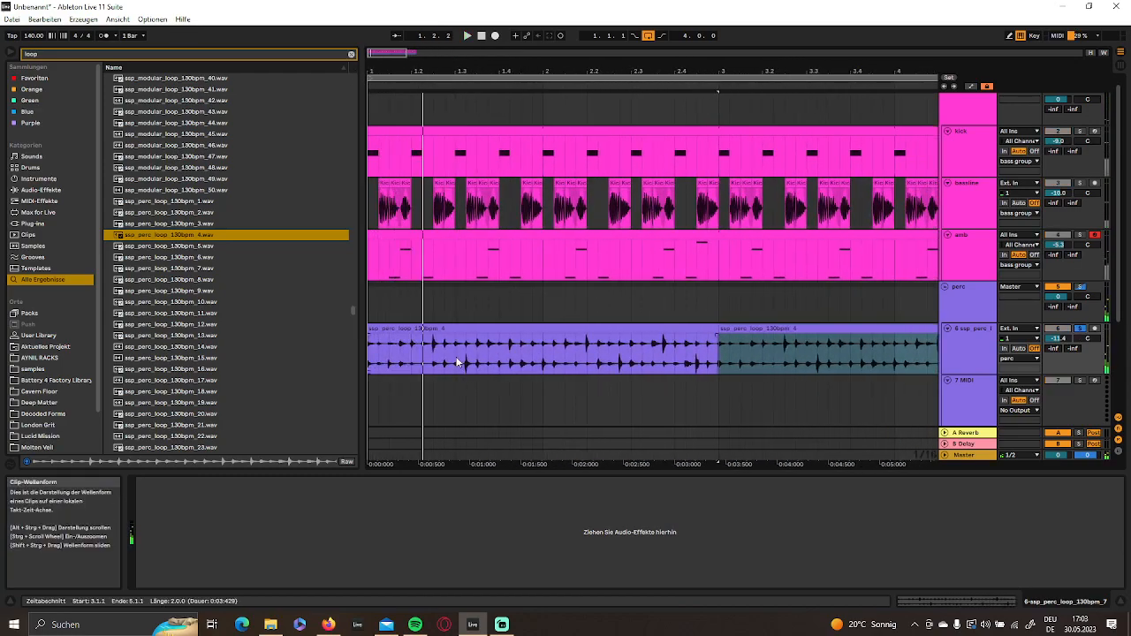
pyautogui.moveTo(415, 71); pyautogui.dragTo(469, 146)
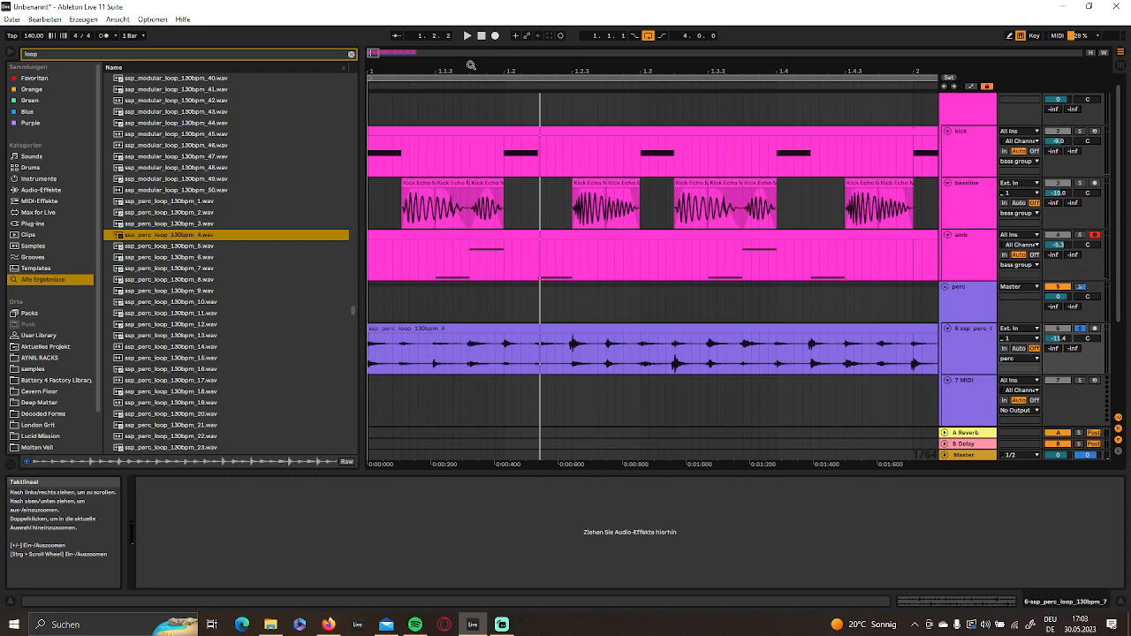
pyautogui.click(505, 365)
pyautogui.hotkey('ctrl', 'e')
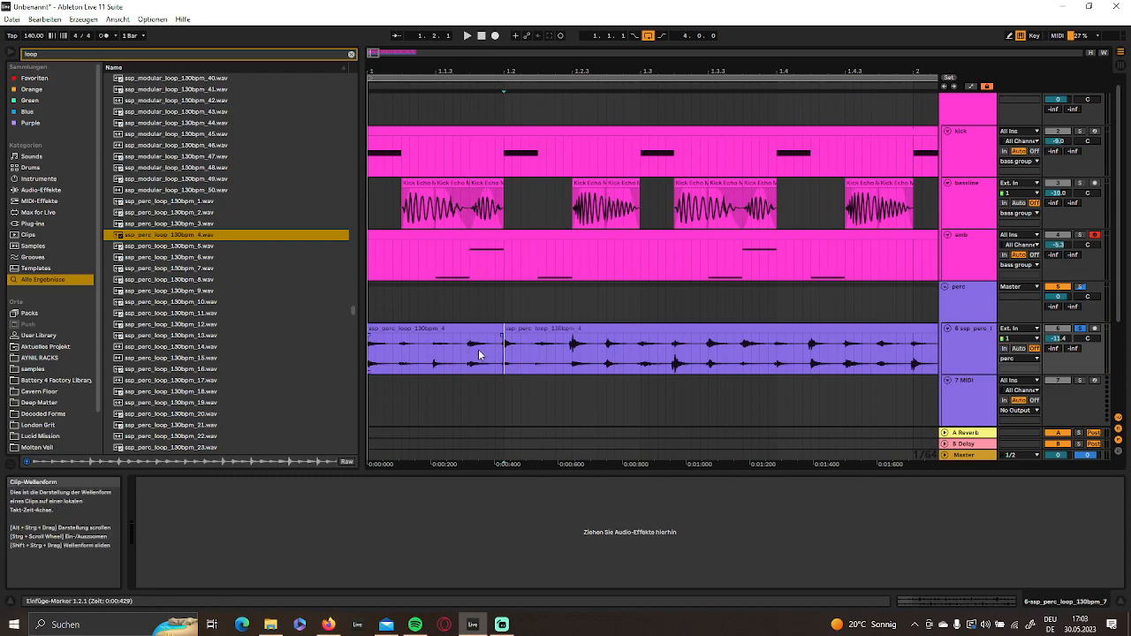
pyautogui.hotkey('ctrl', 'e')
pyautogui.click(480, 327)
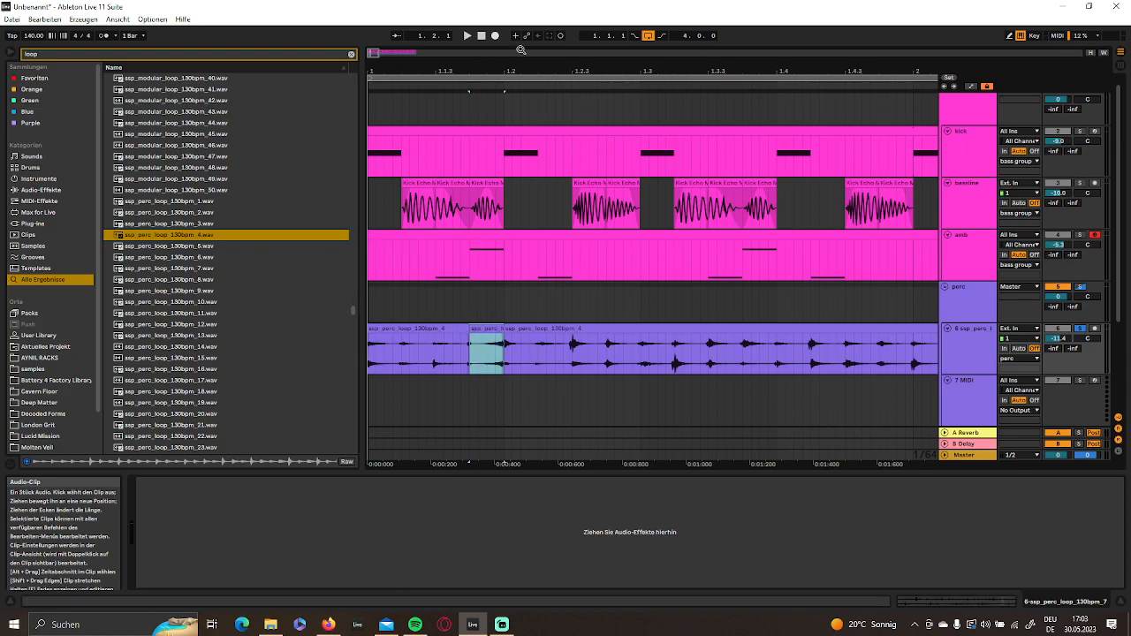
pyautogui.click(481, 35)
pyautogui.press('space')
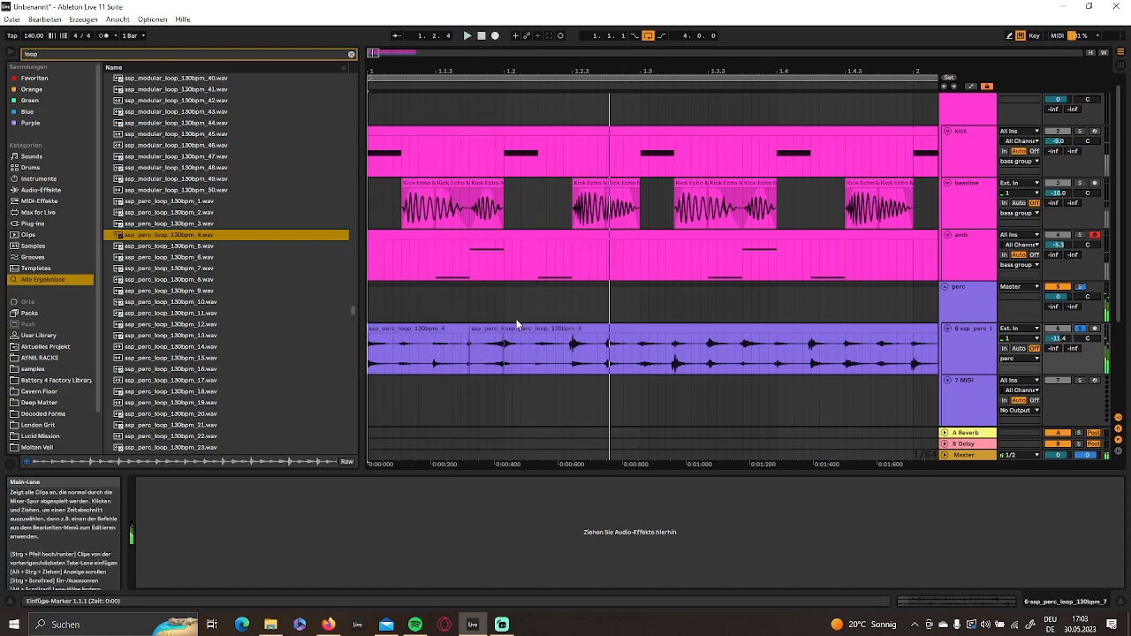
pyautogui.press('space')
# - Cut the perc loop at 1.2.2, 1.2.3 and 1.3.1, and reverse the slice from 1.2.3 to 1.3.1
pyautogui.moveTo(538, 353)
pyautogui.mouseDown()
pyautogui.moveTo(508, 351)
pyautogui.moveTo(642, 354)
pyautogui.mouseUp()
pyautogui.hotkey('ctrl', 'd')
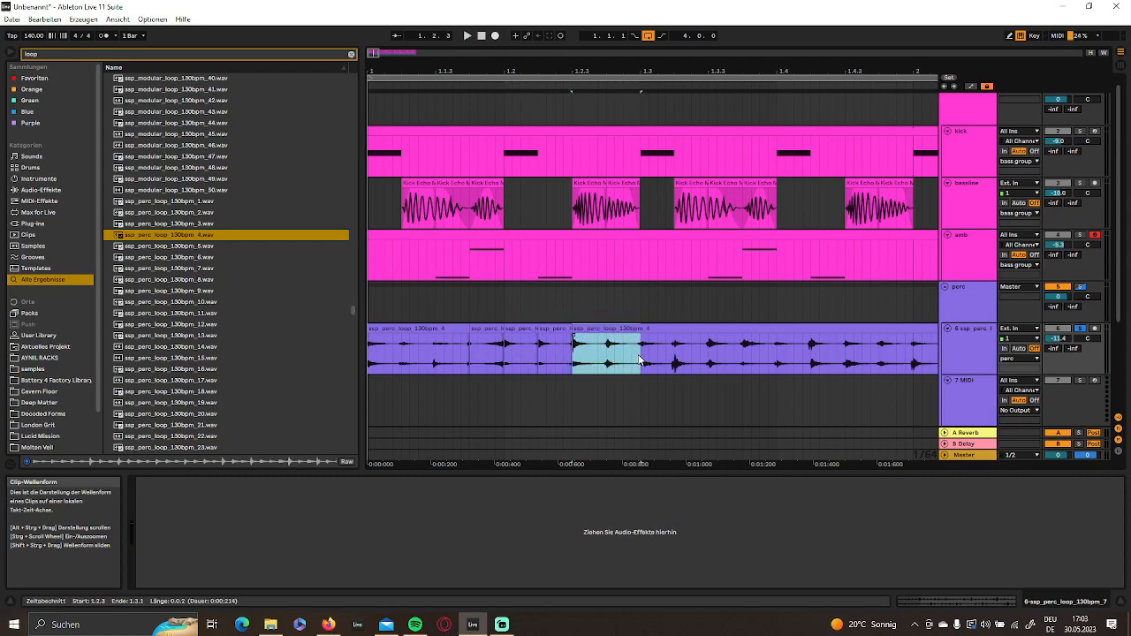
pyautogui.click(641, 356)
pyautogui.hotkey('ctrl', 'e')
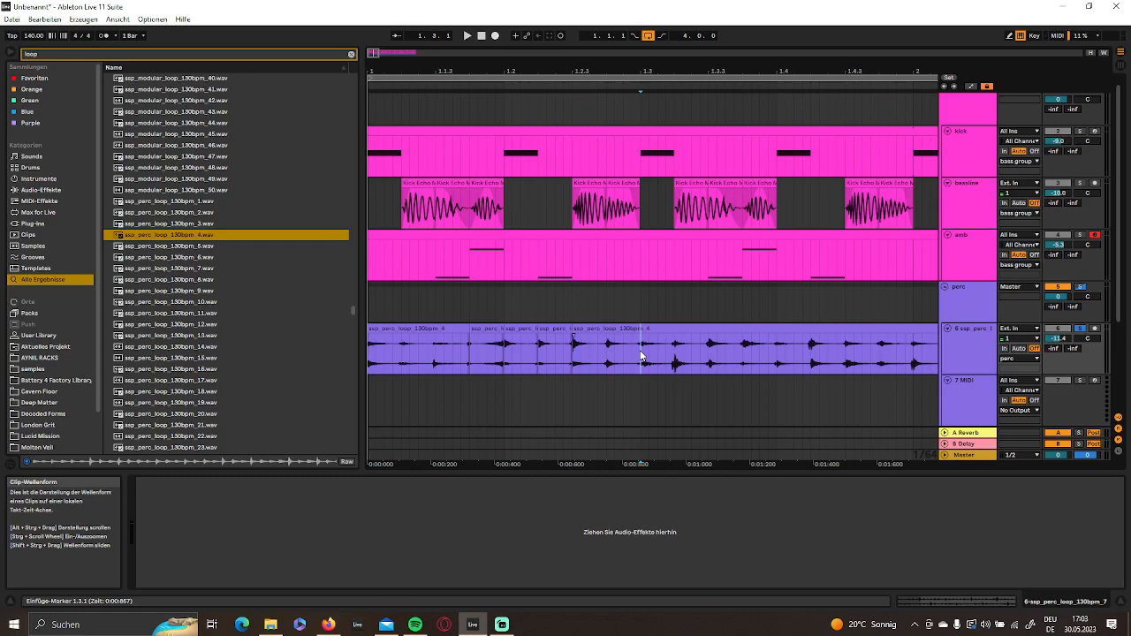
pyautogui.click(615, 327)
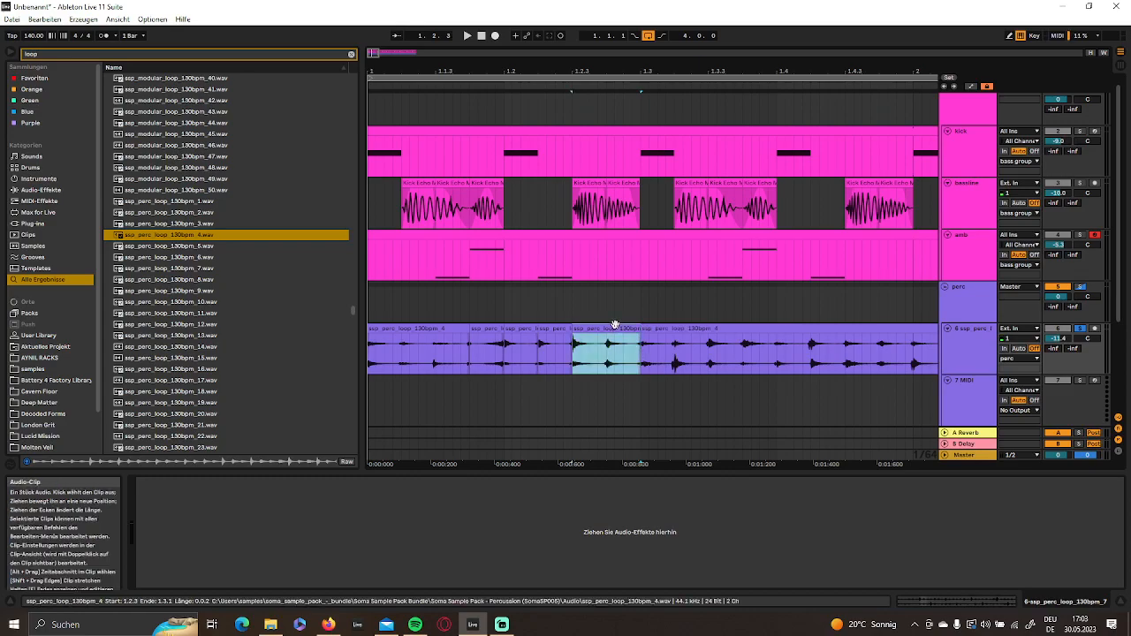
pyautogui.click(602, 322)
pyautogui.click(604, 328)
pyautogui.press('r')
pyautogui.doubleClick(605, 328)
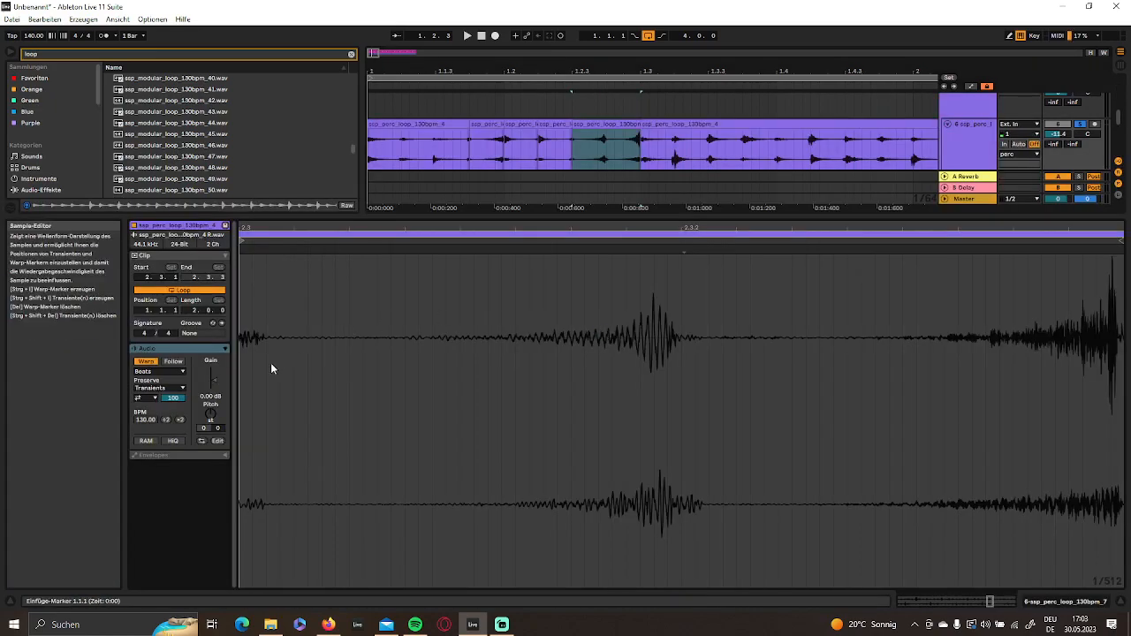
# - Close the clip view and play the edited perc loop from the start of the arrangement
pyautogui.click(1048, 603)
pyautogui.press('space')
pyautogui.doubleClick(484, 38)
pyautogui.press('space')
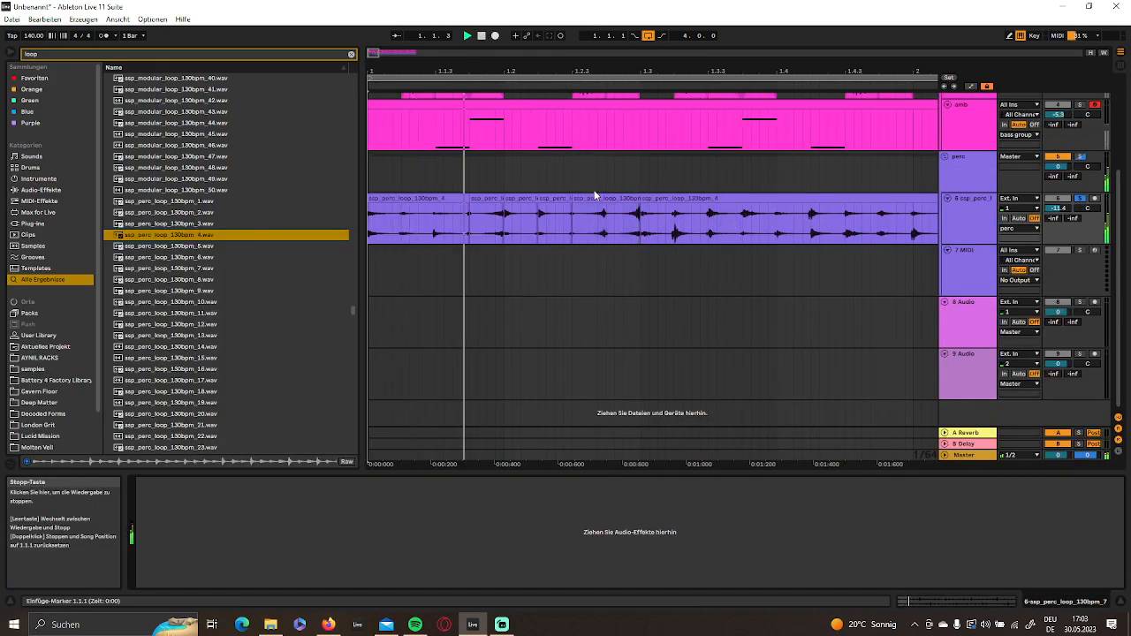
pyautogui.press('space')
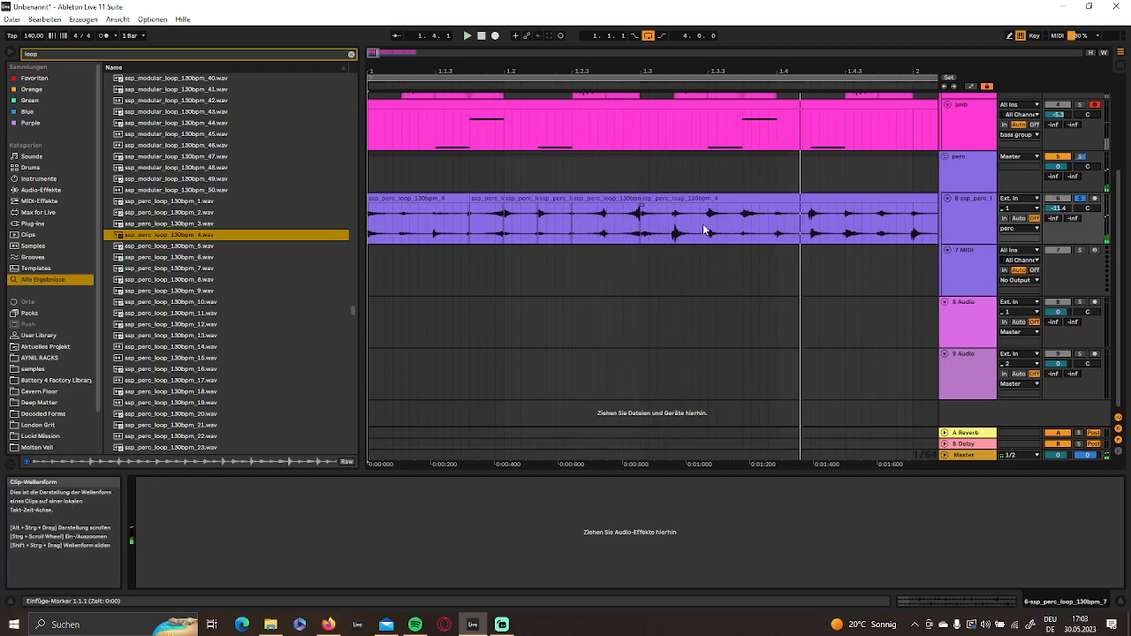
# - Duplicate the sixteenth-note perc slice at 1.3.1 onto 1.3.2, and the one at 1.3.2 onto 1.3.3
pyautogui.moveTo(676, 224); pyautogui.dragTo(644, 228)
pyautogui.hotkey('ctrl', 'd')
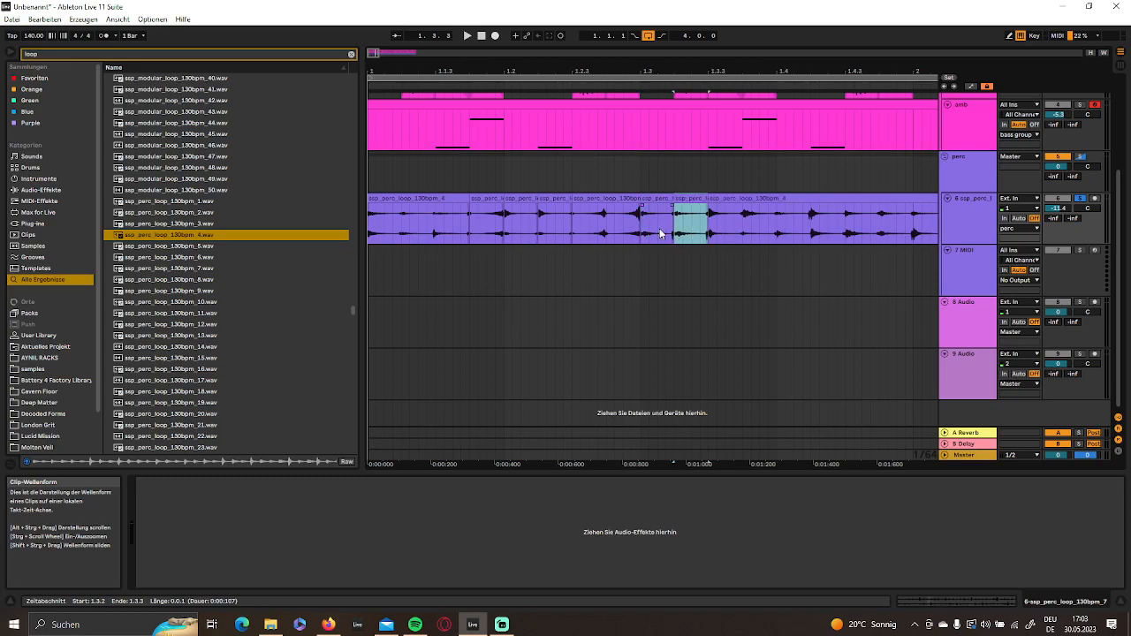
pyautogui.moveTo(708, 232); pyautogui.dragTo(677, 230)
pyautogui.hotkey('ctrl', 'd')
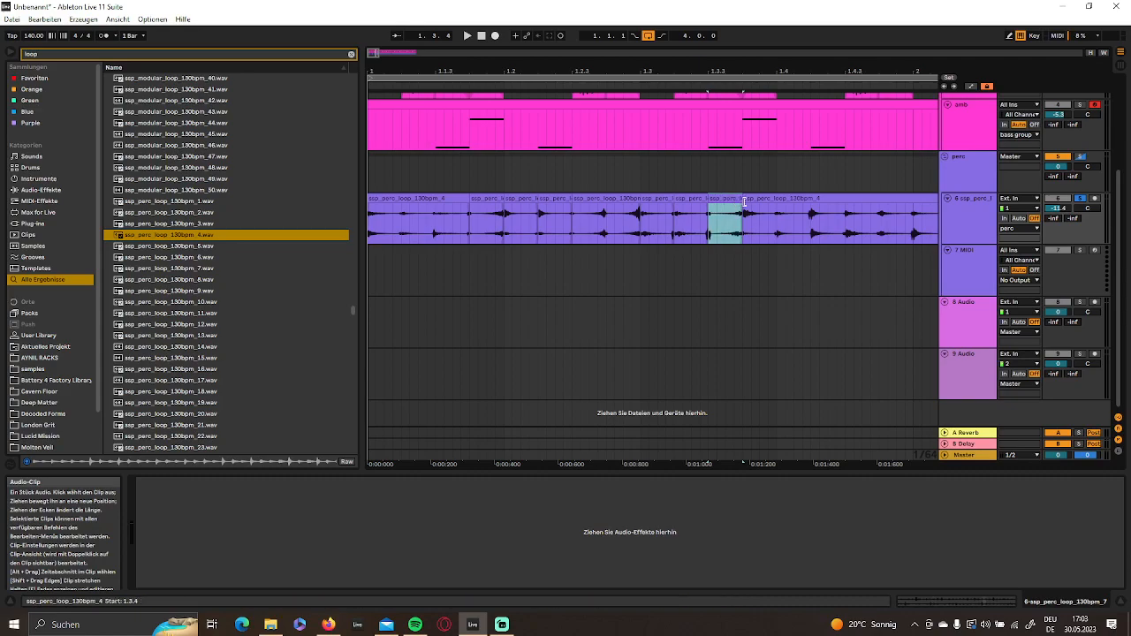
pyautogui.moveTo(753, 75); pyautogui.dragTo(654, 81)
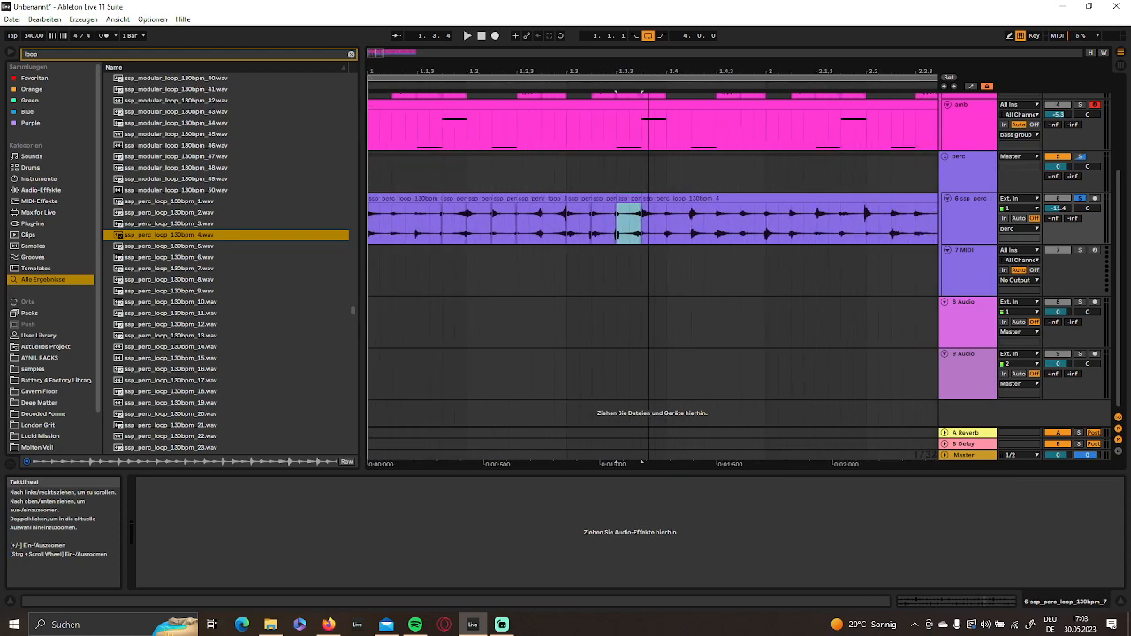
# - Play back the edited perc loop and duplicate its first bar, 1.1.1 to 2.1.1, three times to fill up to bar 5
pyautogui.doubleClick(481, 36)
pyautogui.moveTo(489, 57); pyautogui.dragTo(483, 89)
pyautogui.press('space')
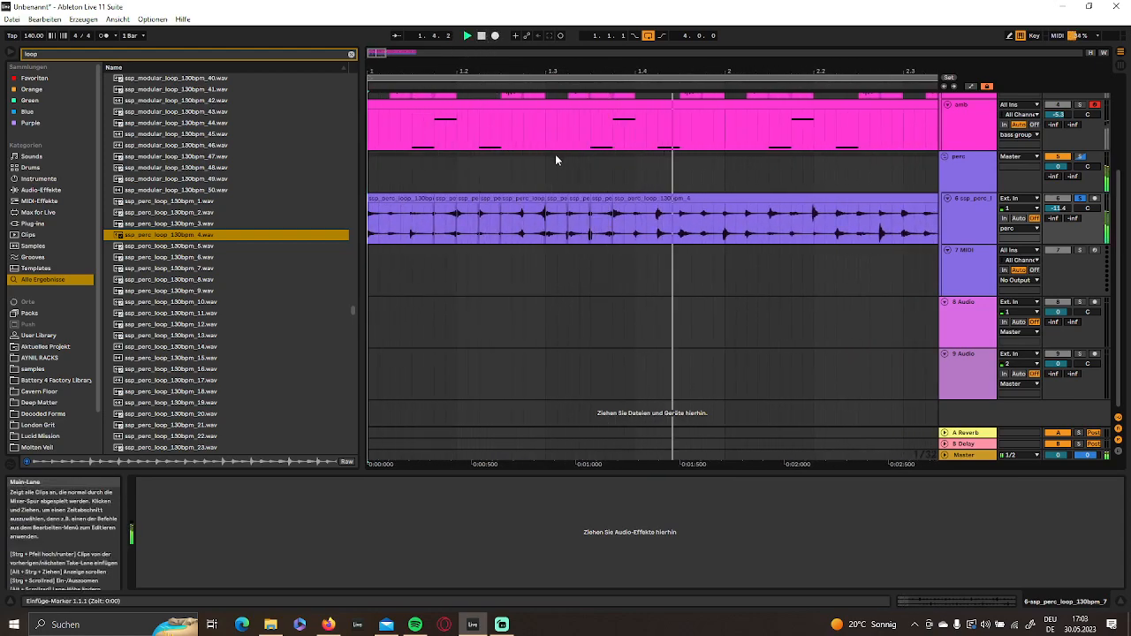
pyautogui.moveTo(722, 235); pyautogui.dragTo(455, 228)
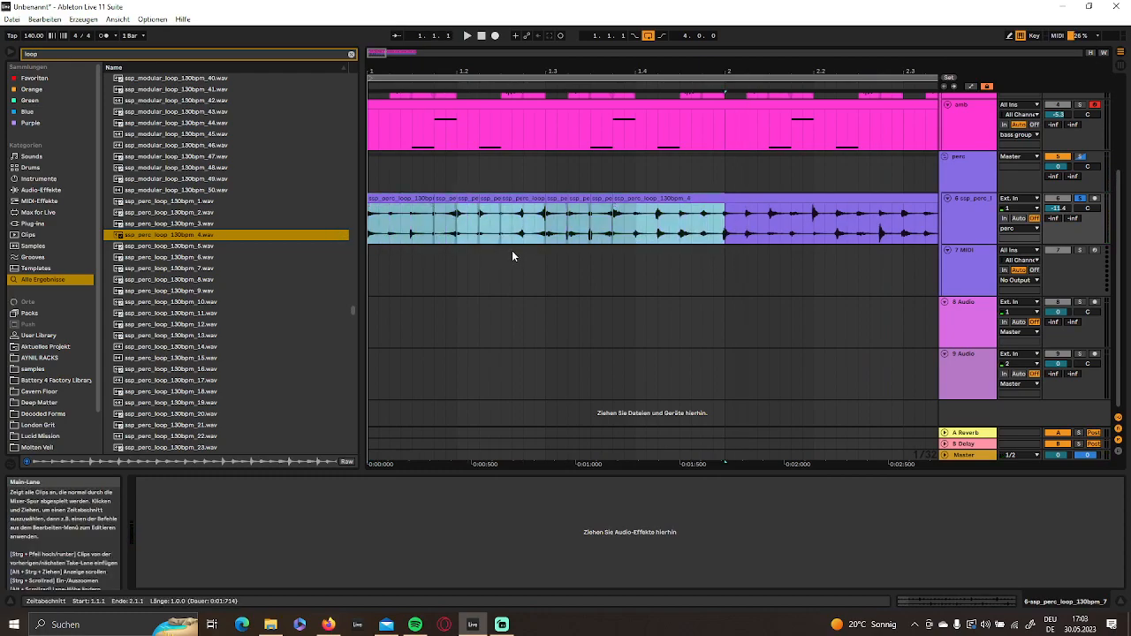
pyautogui.hotkey('ctrl', 'd')
pyautogui.hotkey('ctrl', 'd')
pyautogui.hotkey('ctrl', 'd')
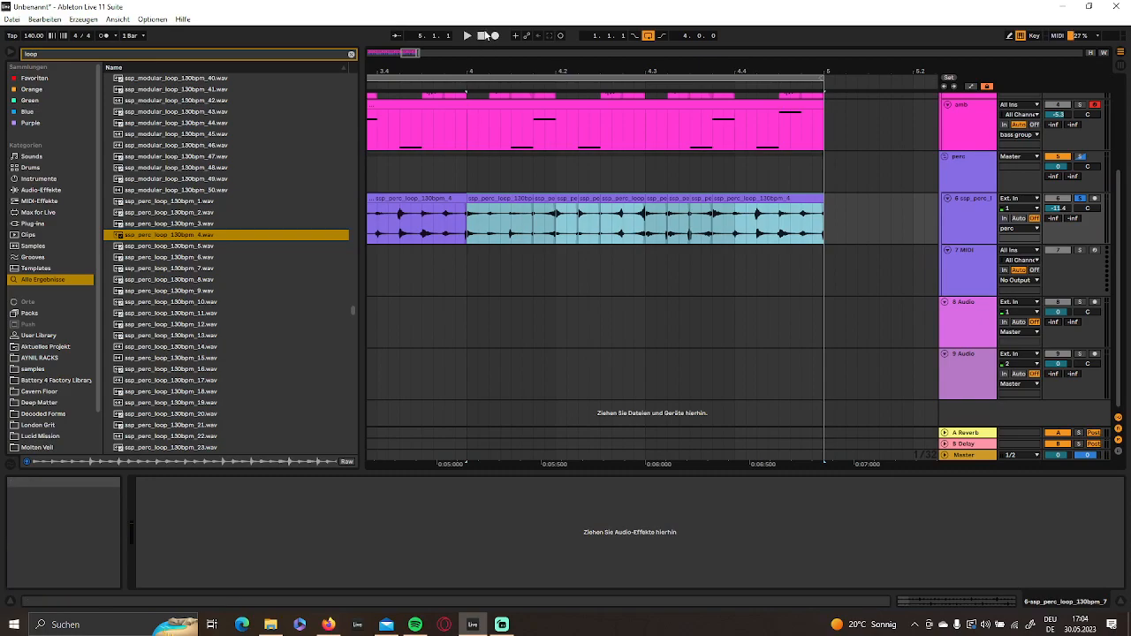
# - Duplicate the eighth-note section of the perc loop from 4.4.1 to 4.4.3 onto 4.4.3
pyautogui.click(771, 247)
pyautogui.click(768, 227)
pyautogui.moveTo(767, 227); pyautogui.dragTo(750, 228)
pyautogui.click(779, 241)
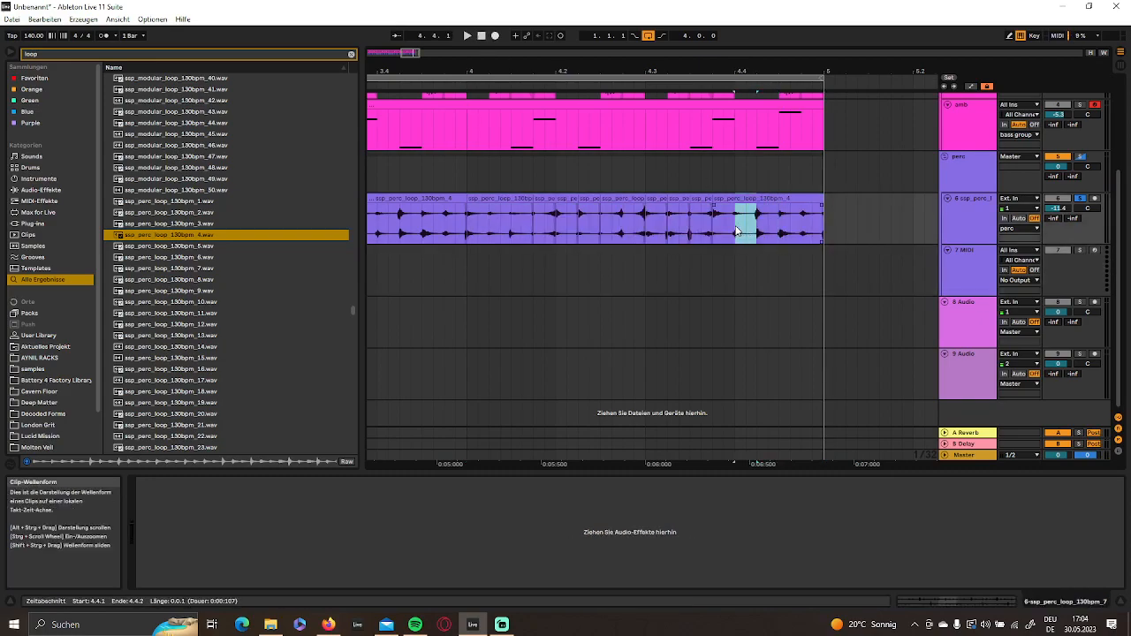
pyautogui.moveTo(779, 233); pyautogui.dragTo(732, 232)
pyautogui.hotkey('ctrl', 'd')
pyautogui.click(806, 239)
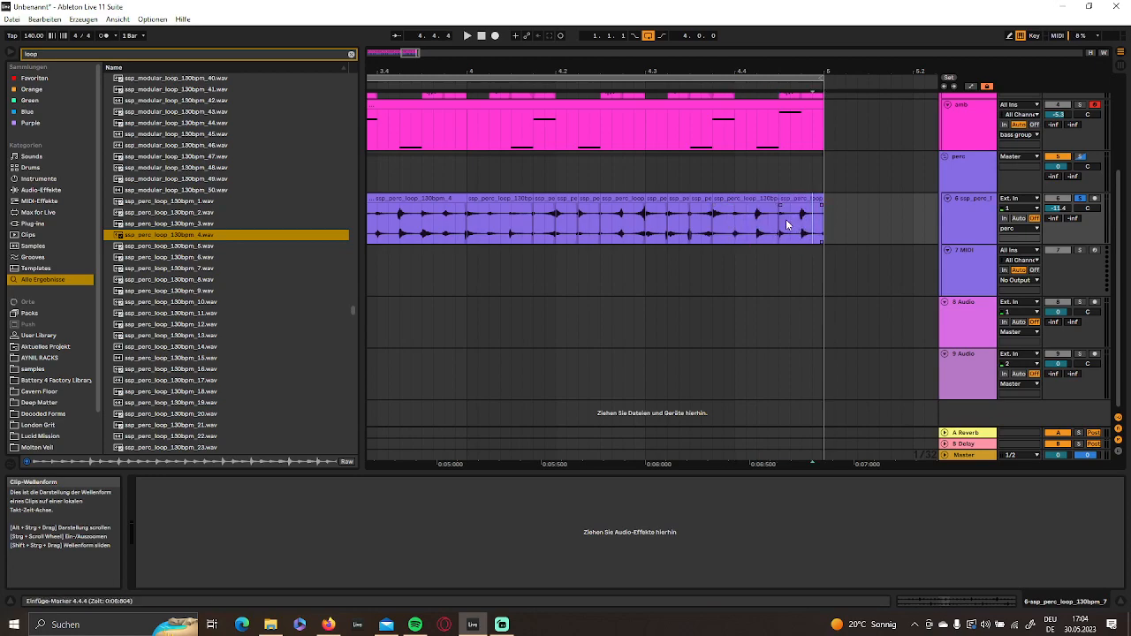
# - Transpose the perc slice at 4.4.3 downward and play the four-bar perc pattern from the start
pyautogui.click(786, 199)
pyautogui.doubleClick(785, 199)
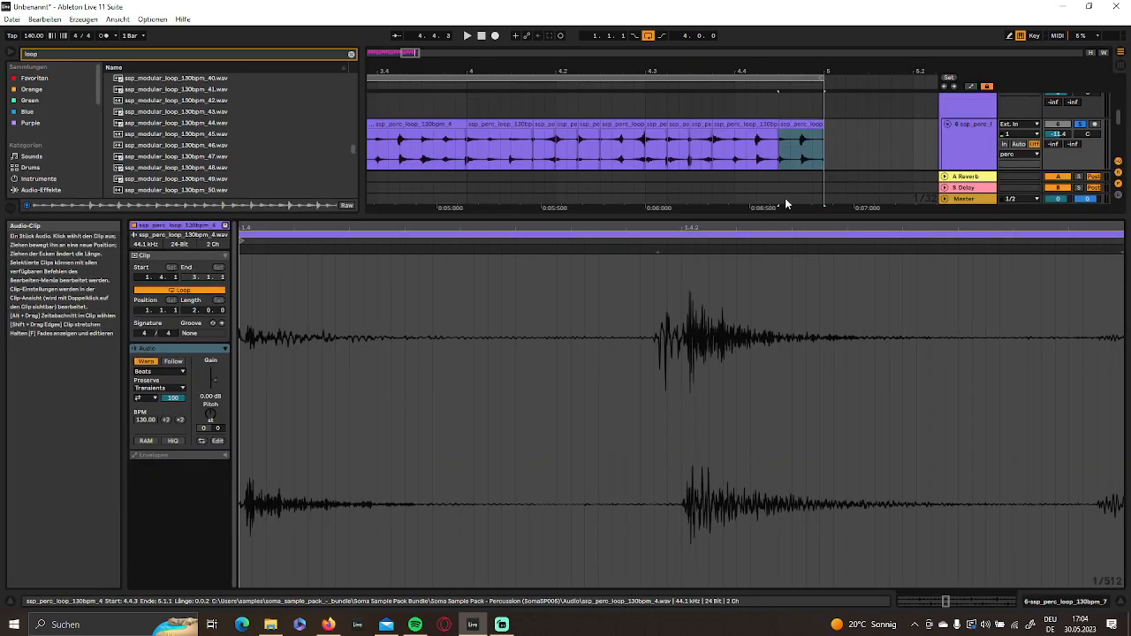
pyautogui.moveTo(209, 422); pyautogui.dragTo(210, 435)
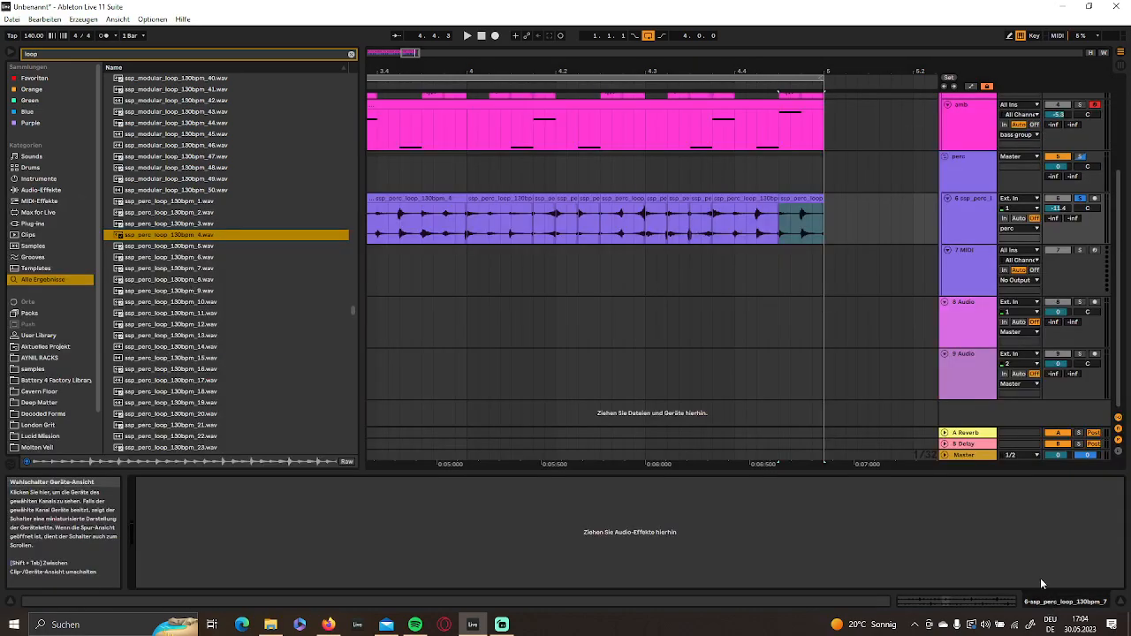
pyautogui.moveTo(557, 72); pyautogui.dragTo(531, 42)
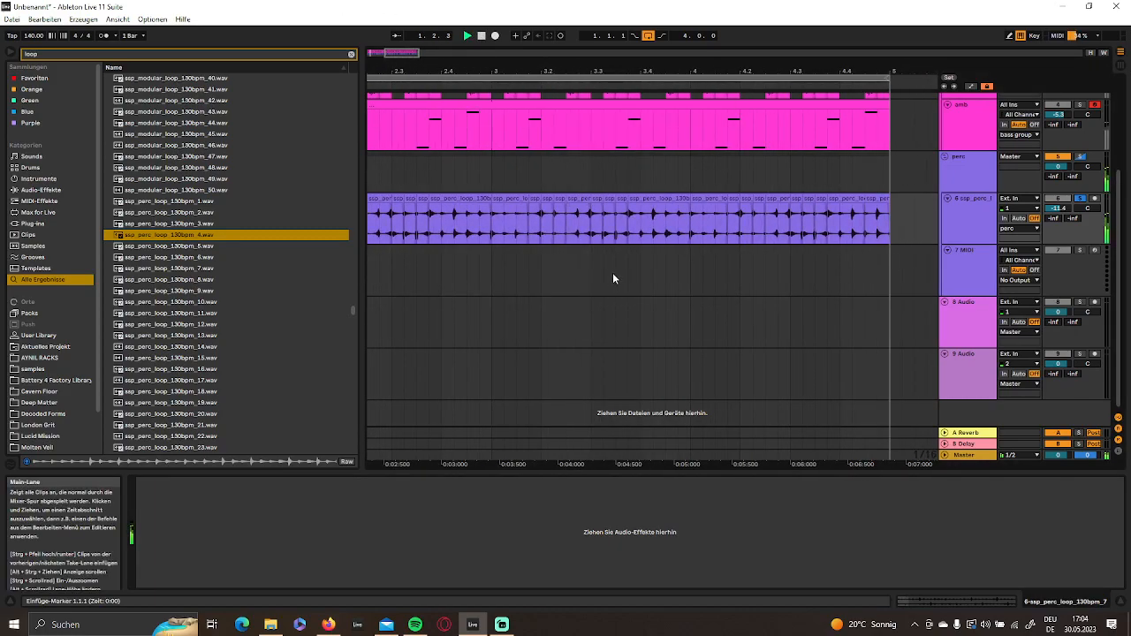
pyautogui.moveTo(454, 70); pyautogui.dragTo(461, 40)
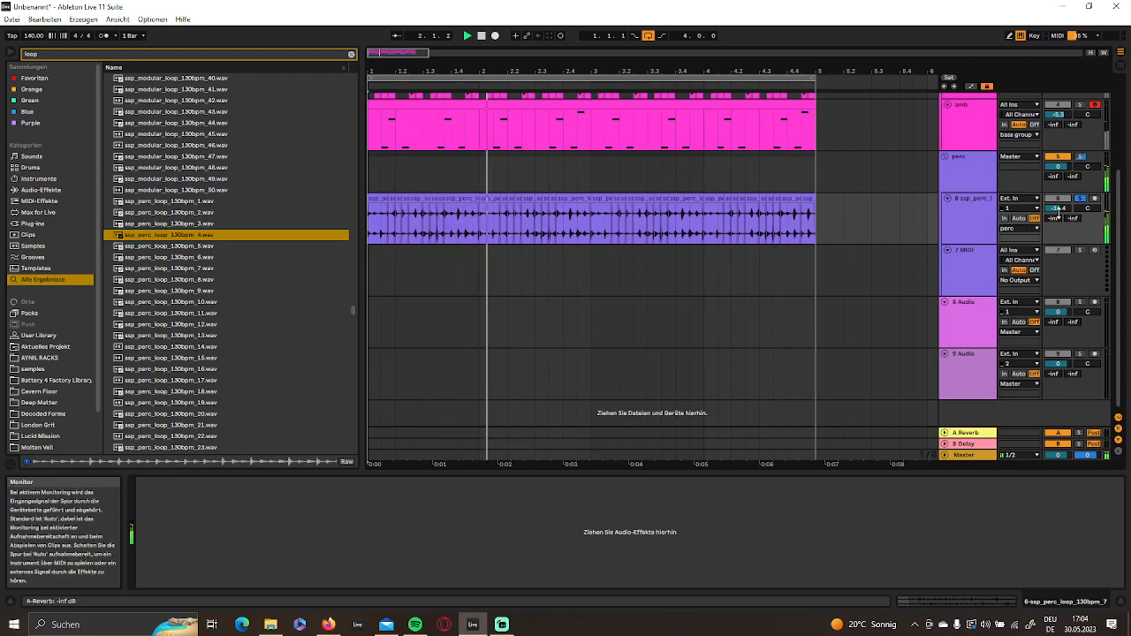
# - Clear the "loop" search in the audio effects and add EQ Eight to the perc loop track
pyautogui.click(970, 221)
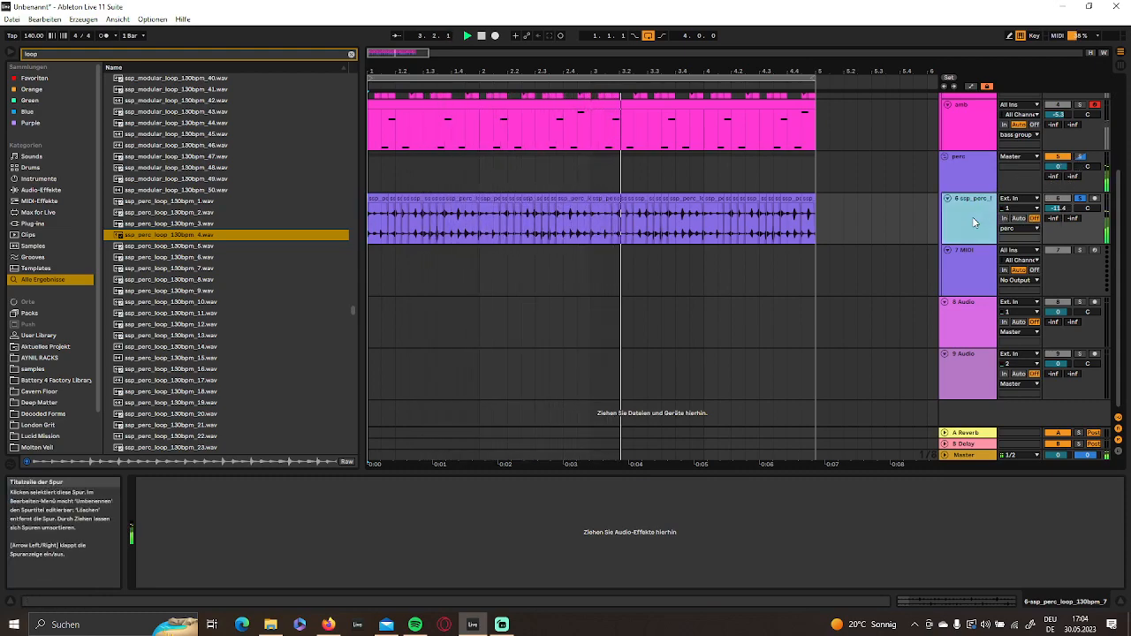
pyautogui.click(35, 189)
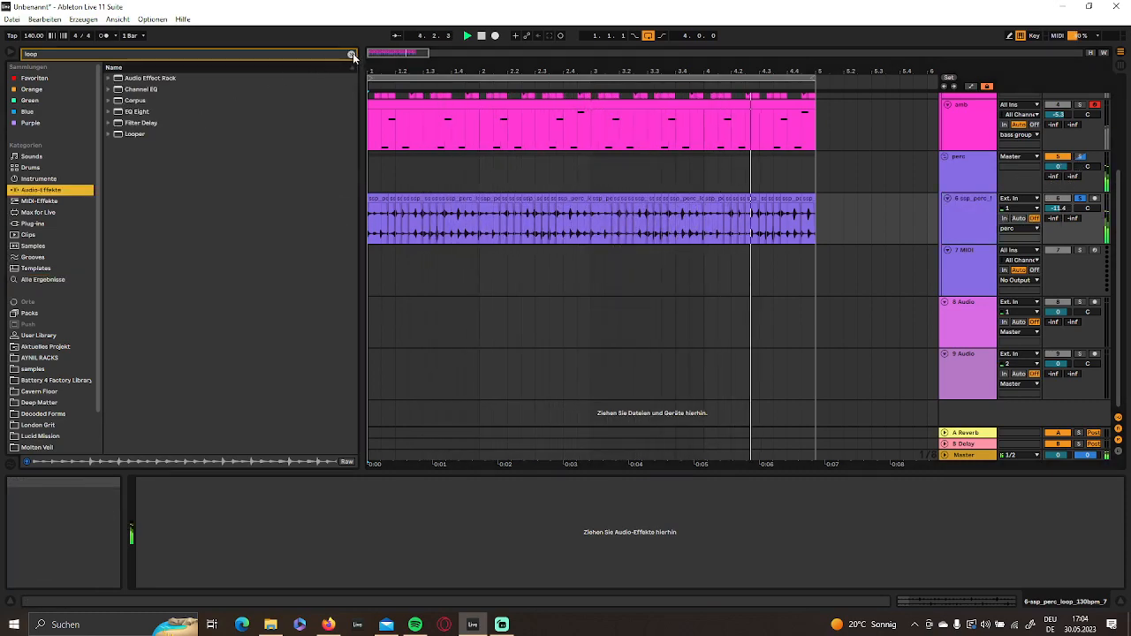
pyautogui.press('BackSpace')
pyautogui.press('BackSpace')
pyautogui.press('BackSpace')
pyautogui.press('BackSpace')
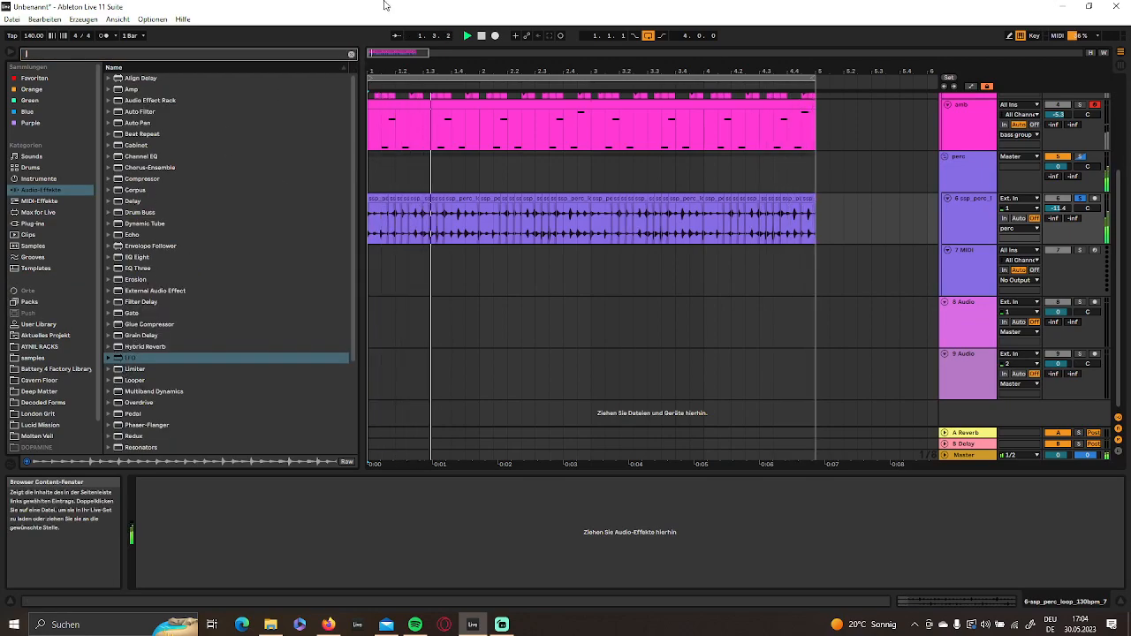
pyautogui.click(481, 35)
pyautogui.click(146, 256)
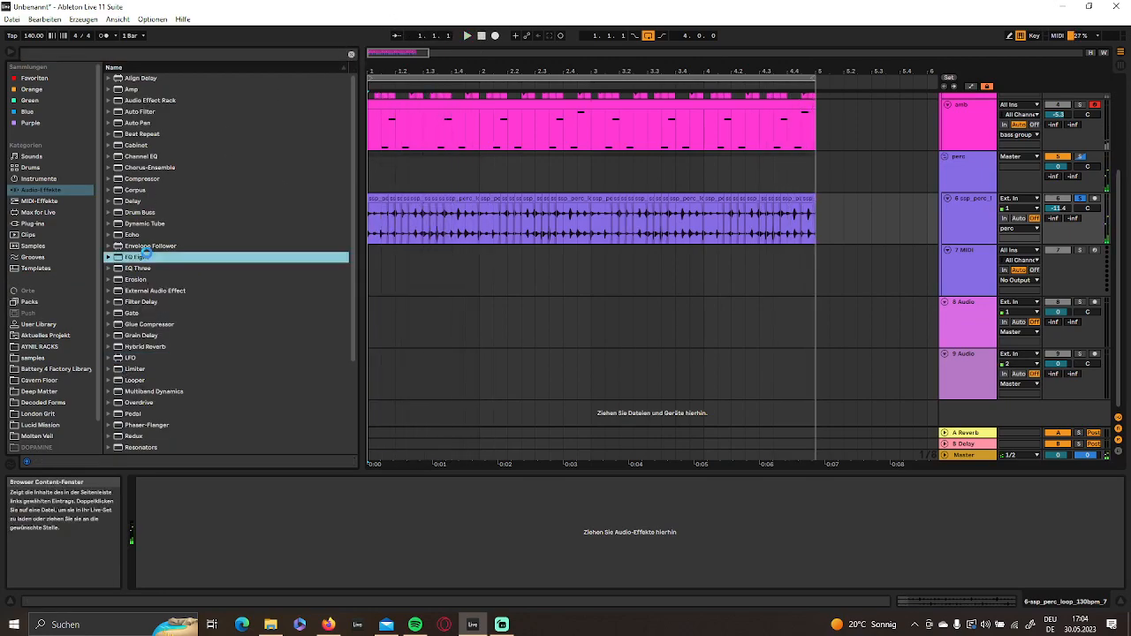
pyautogui.click(184, 575)
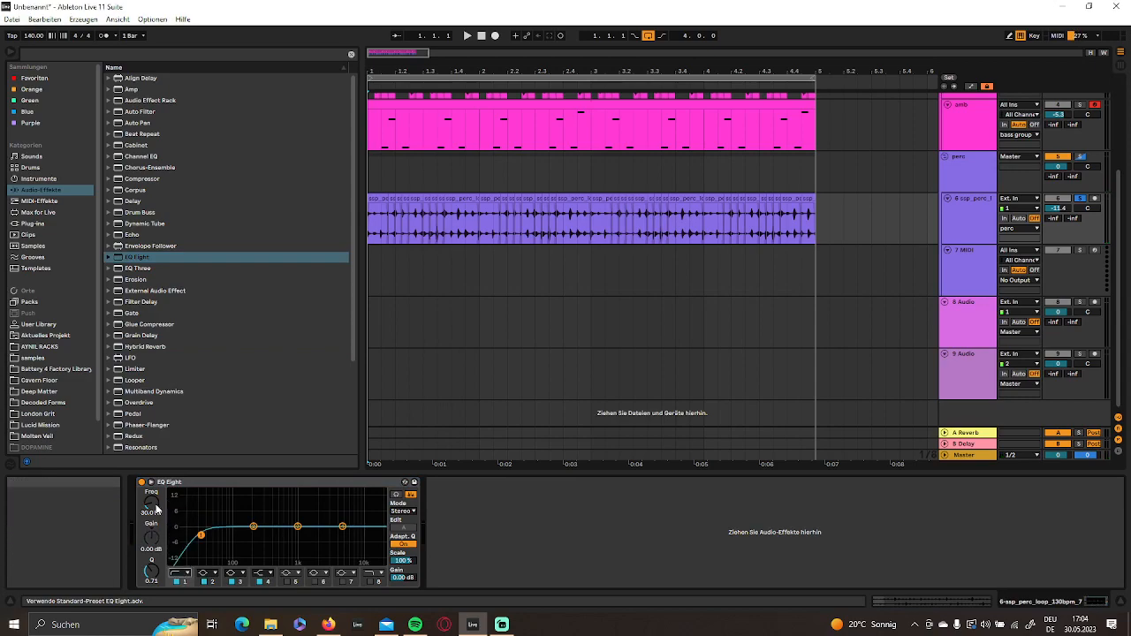
# - Shape the perc loop in EQ Eight with a low cut at about 182 Hz and a high cut at about 2.03 kHz
pyautogui.press('space')
pyautogui.moveTo(151, 503)
pyautogui.mouseDown()
pyautogui.moveTo(151, 479)
pyautogui.moveTo(151, 519)
pyautogui.mouseUp()
pyautogui.click(264, 574)
pyautogui.click(271, 558)
pyautogui.press('space')
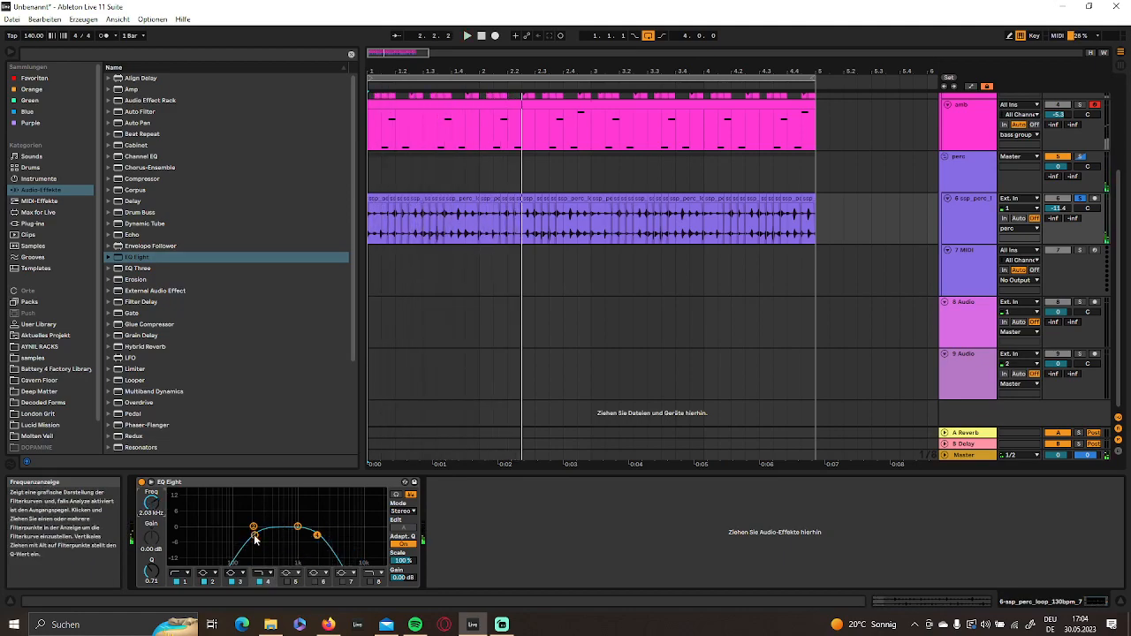
pyautogui.press('space')
# - Try Spectral Resonator on the perc loop with Freq 44.9 Hz, Stretch 95% and Shift 14.2 st, and delete it
pyautogui.click(964, 226)
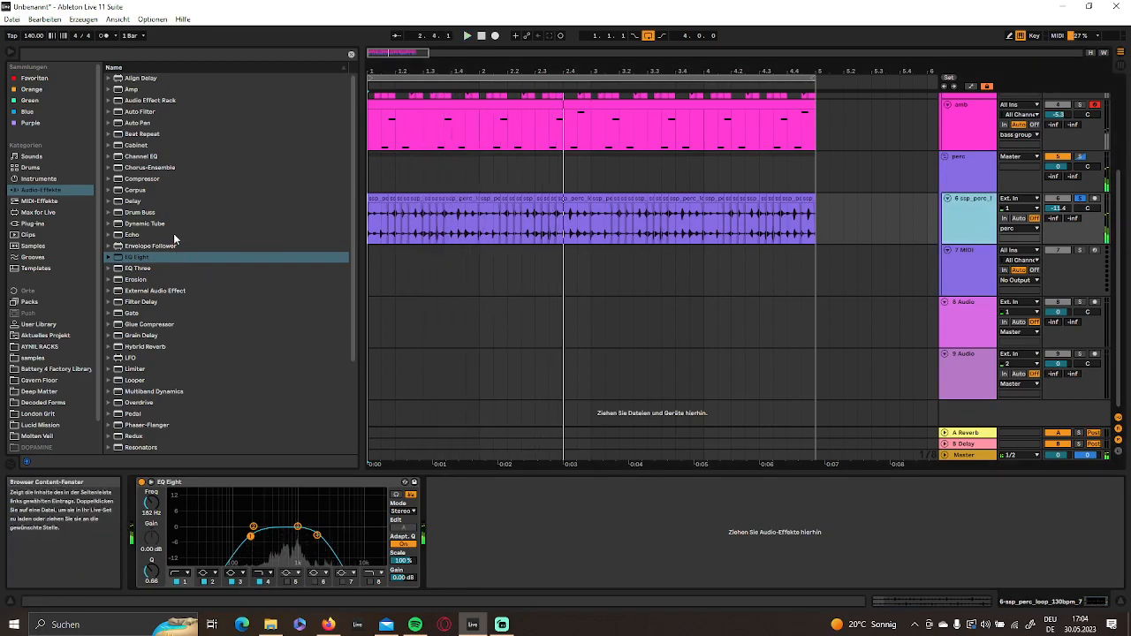
pyautogui.click(135, 190)
pyautogui.scroll(-4, 184, 244)
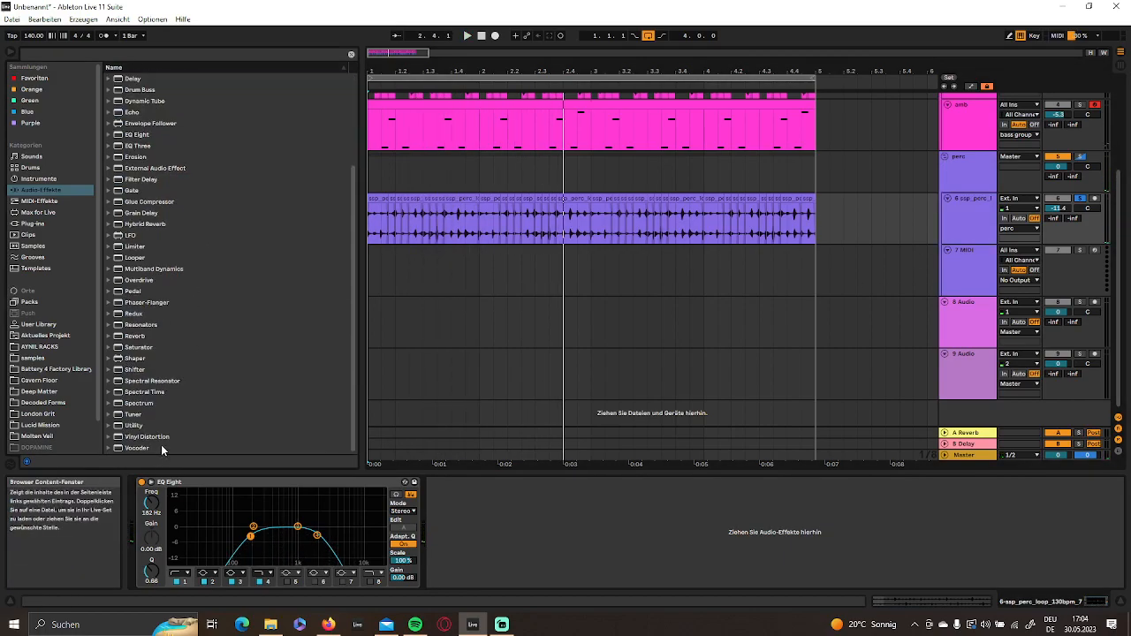
pyautogui.doubleClick(149, 381)
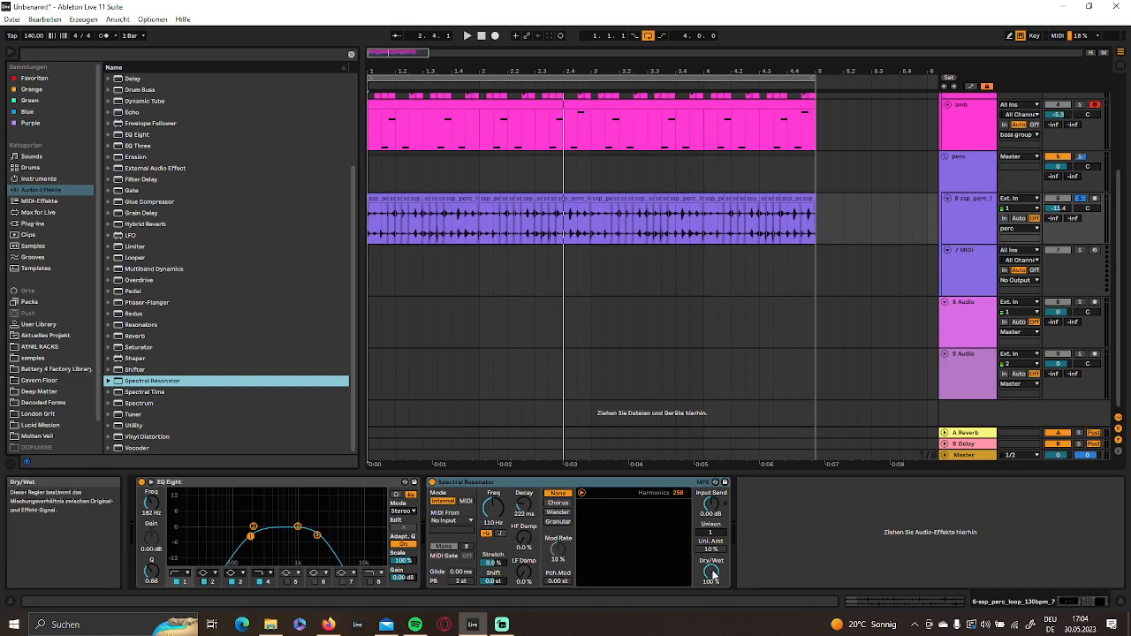
pyautogui.press('space')
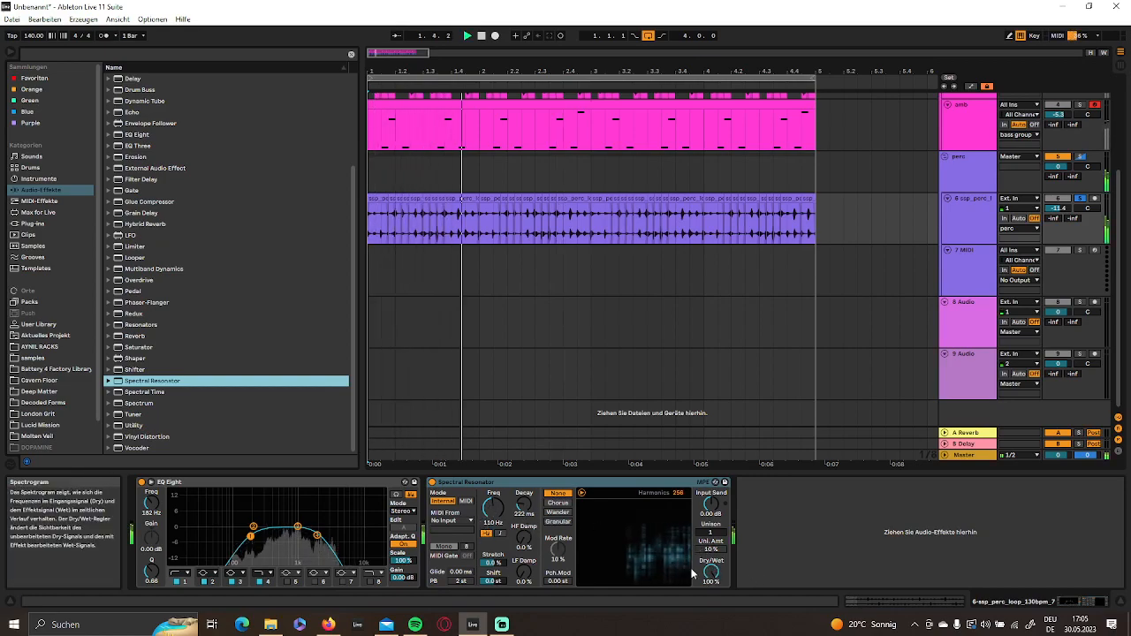
pyautogui.moveTo(495, 510)
pyautogui.mouseDown()
pyautogui.moveTo(495, 536)
pyautogui.moveTo(494, 499)
pyautogui.mouseUp()
pyautogui.moveTo(493, 580); pyautogui.dragTo(493, 557)
pyautogui.click(466, 482)
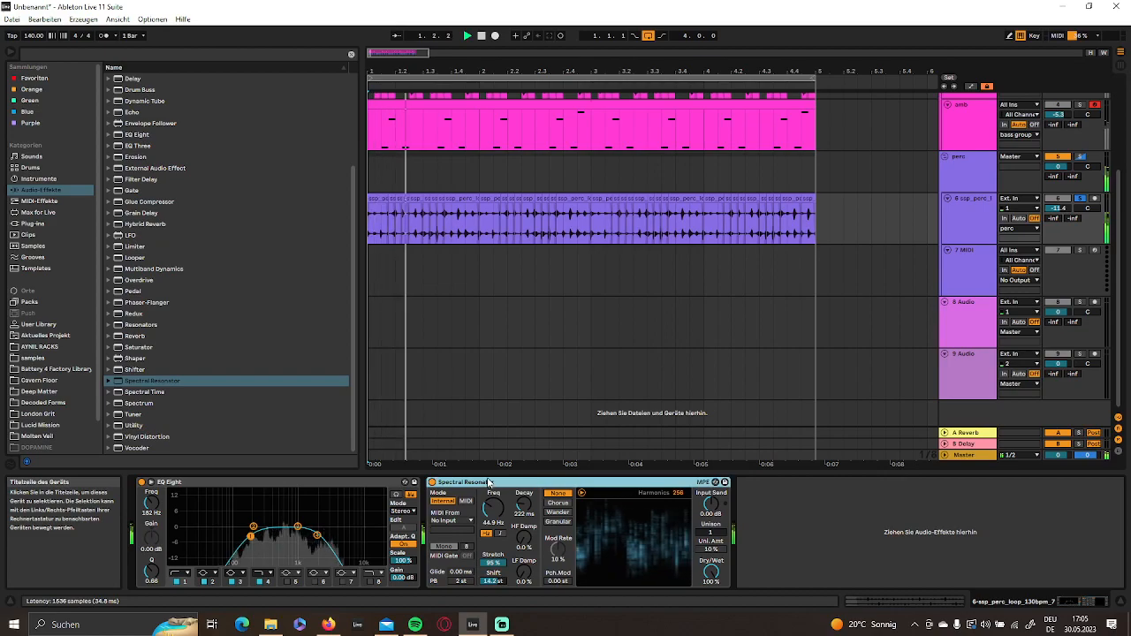
pyautogui.press('Delete')
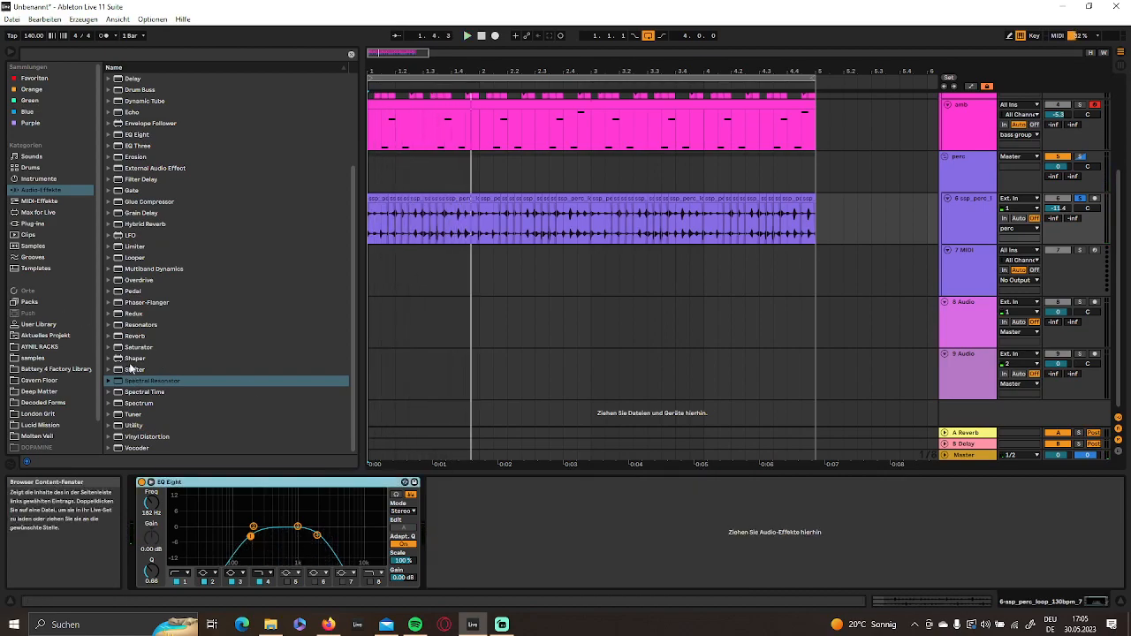
# - Add Shifter in Ring mode with Coarse at about 593 Hz to the perc loop and move EQ Eight behind it
pyautogui.moveTo(137, 372); pyautogui.dragTo(623, 555)
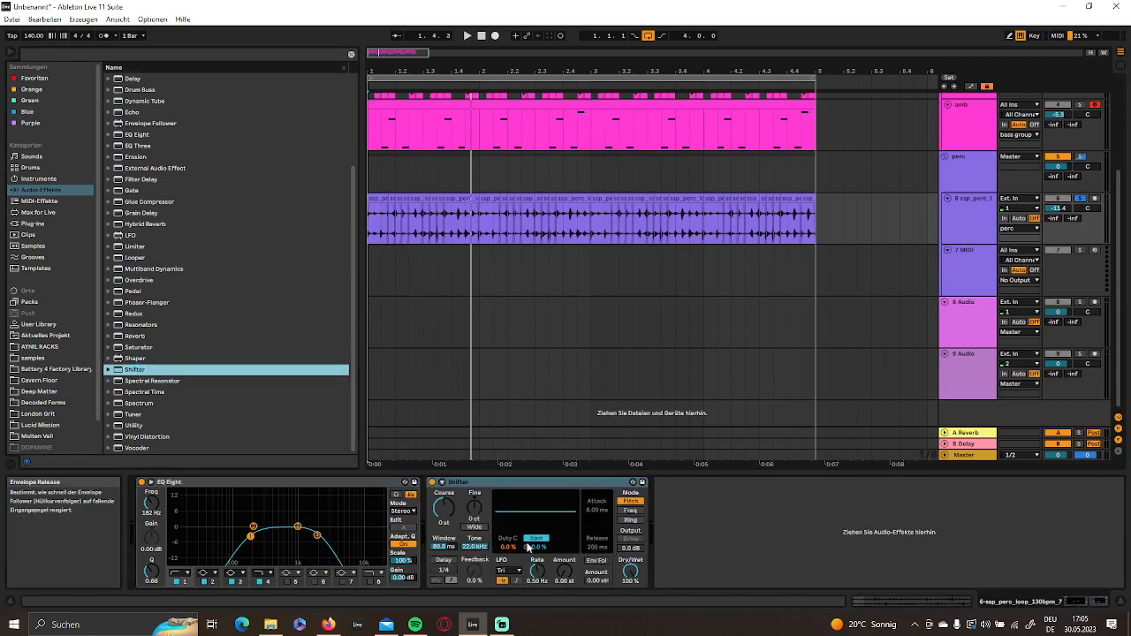
pyautogui.click(632, 520)
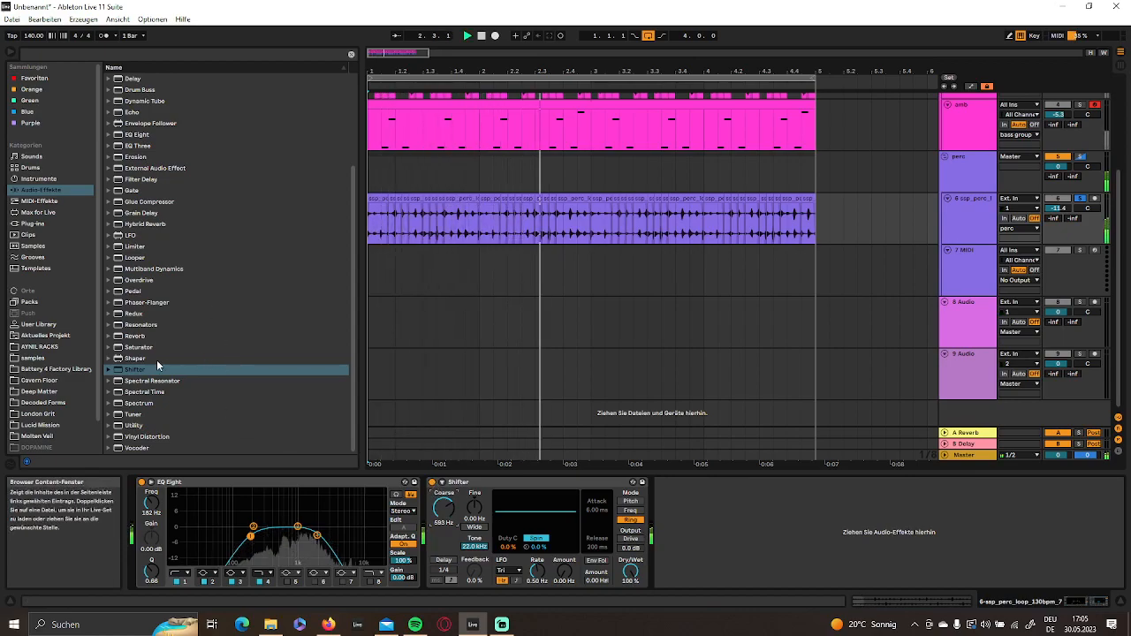
pyautogui.scroll(5, 168, 359)
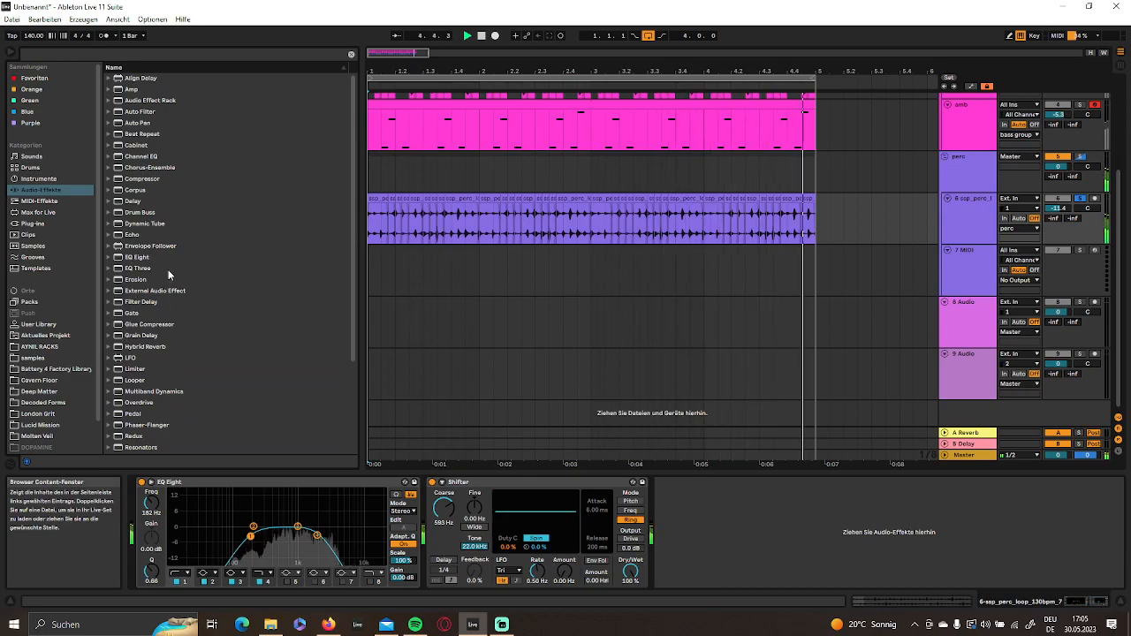
pyautogui.moveTo(265, 482); pyautogui.dragTo(543, 501)
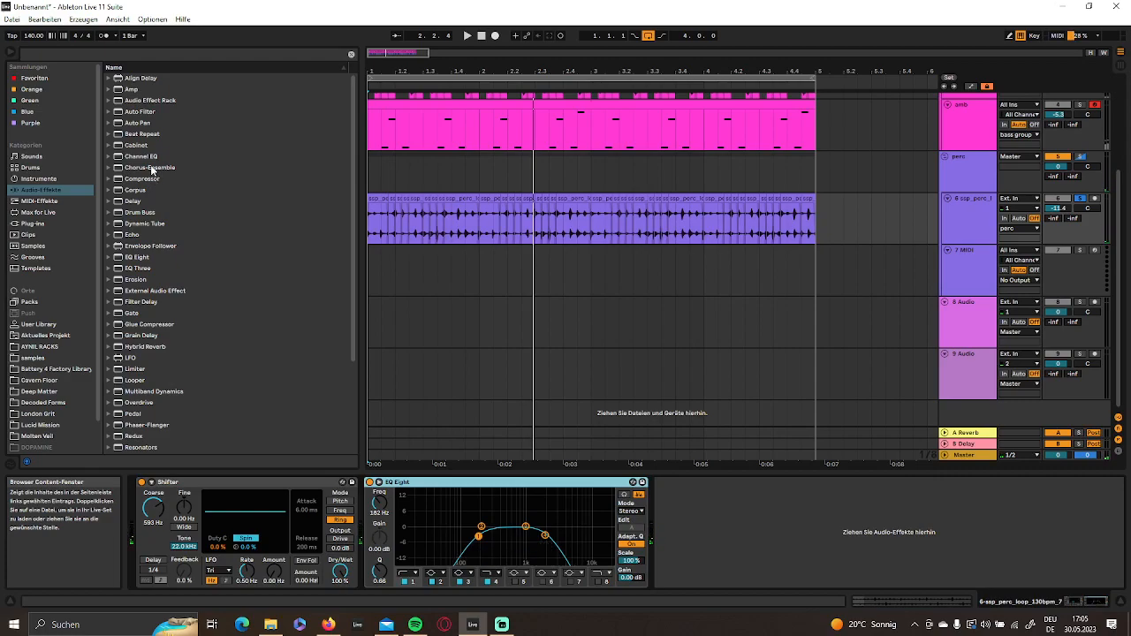
# - Add Overdrive after EQ Eight with its band at about 1.80 kHz, Dynamics 35% and Dry/Wet 12%, checking it in playback
pyautogui.scroll(-5, 203, 324)
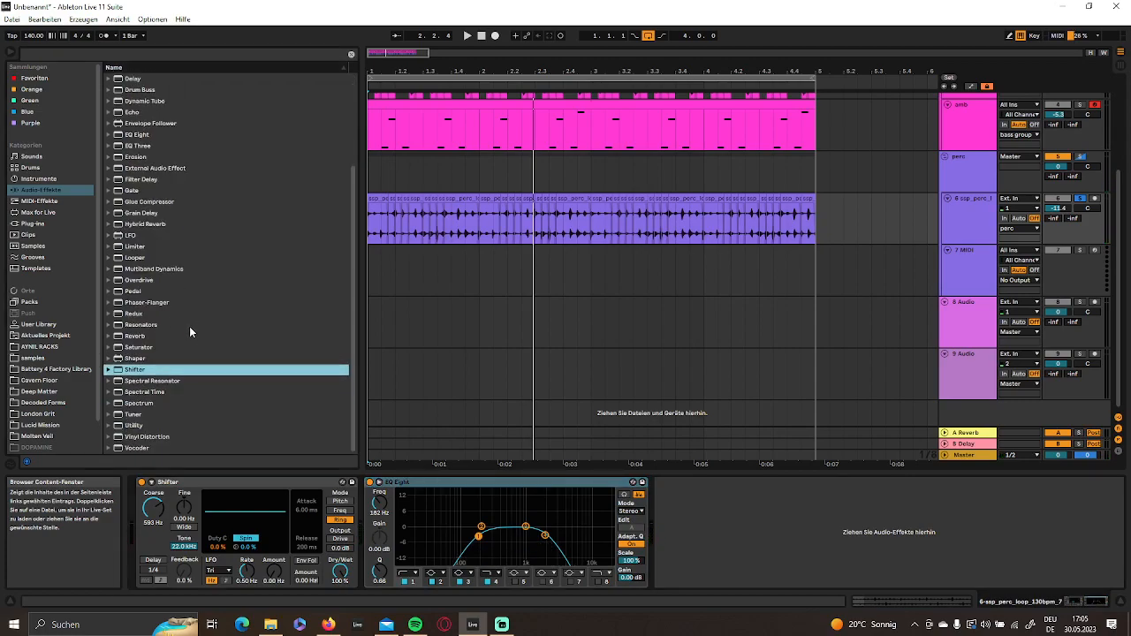
pyautogui.moveTo(142, 279); pyautogui.dragTo(753, 561)
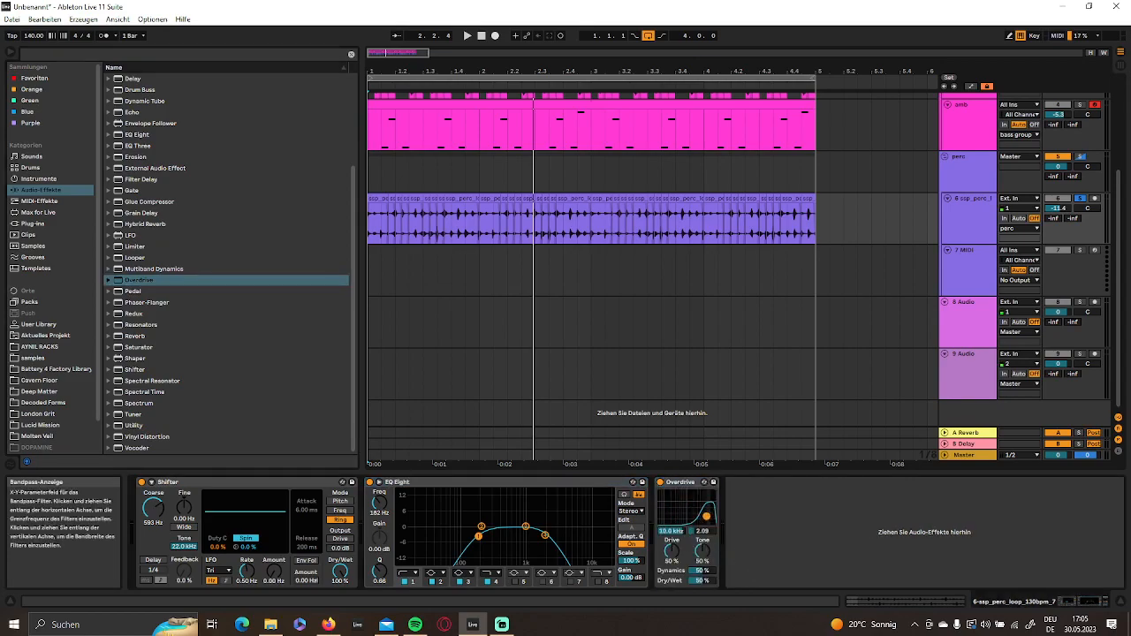
pyautogui.moveTo(700, 581)
pyautogui.mouseDown()
pyautogui.moveTo(700, 558)
pyautogui.moveTo(700, 578)
pyautogui.mouseUp()
pyautogui.press('space')
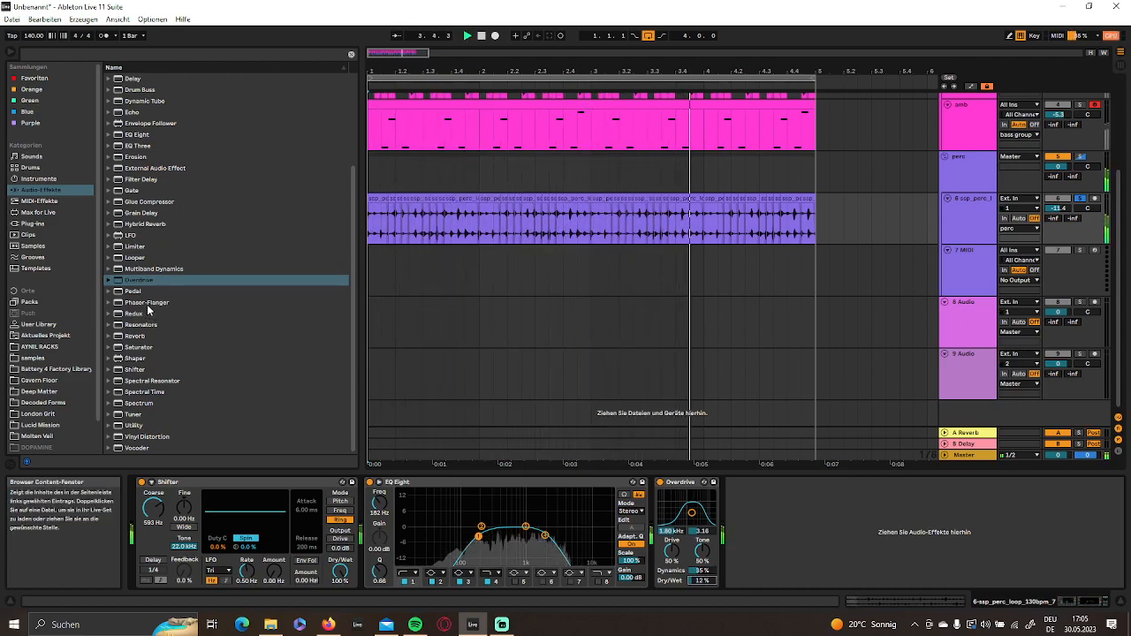
# - Add Hybrid Reverb after Overdrive and set its Dry/Wet to 31%
pyautogui.scroll(3, 155, 345)
pyautogui.click(157, 362)
pyautogui.scroll(2, 157, 358)
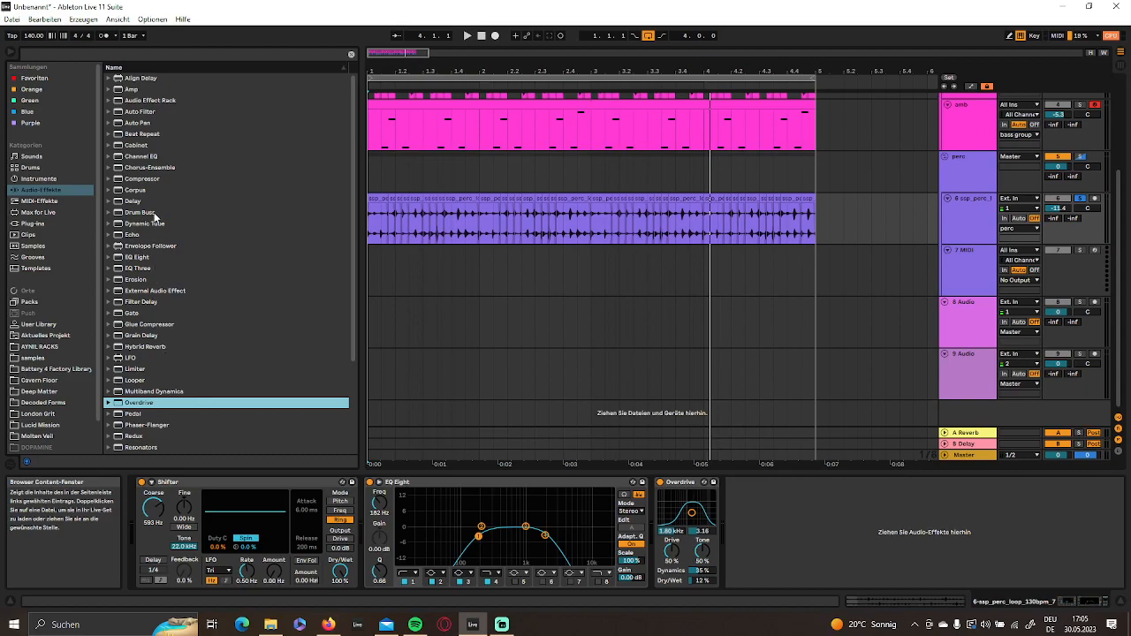
pyautogui.doubleClick(147, 348)
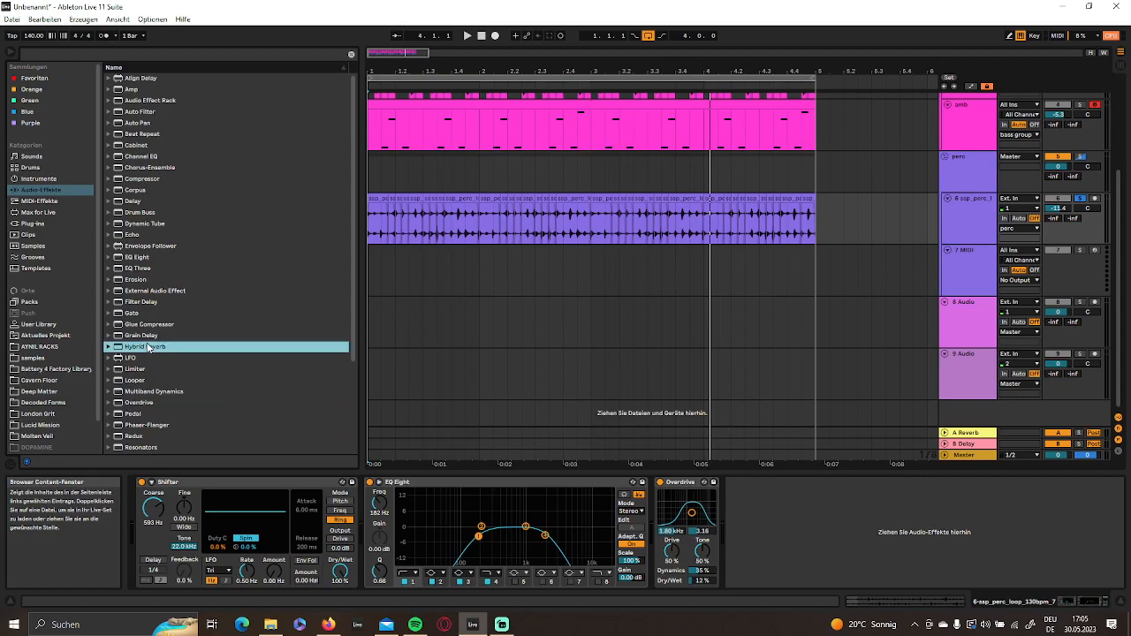
pyautogui.click(1072, 580)
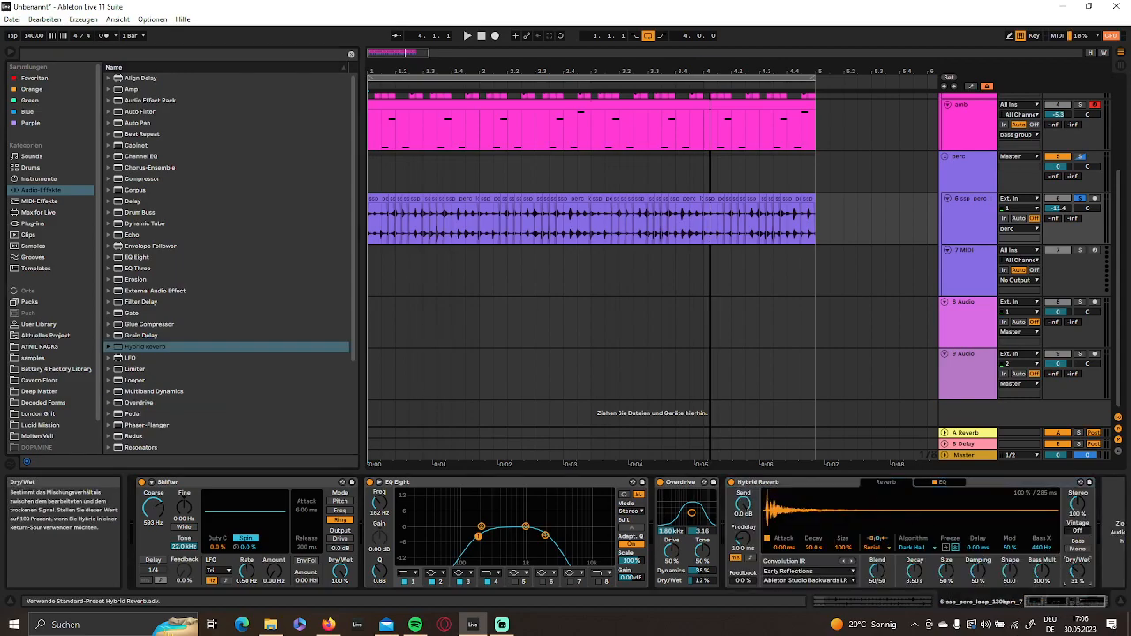
# - Group the Hybrid Reverb into an Audio Effect Rack and duplicate the reverb inside it
pyautogui.hotkey('ctrl', 'g')
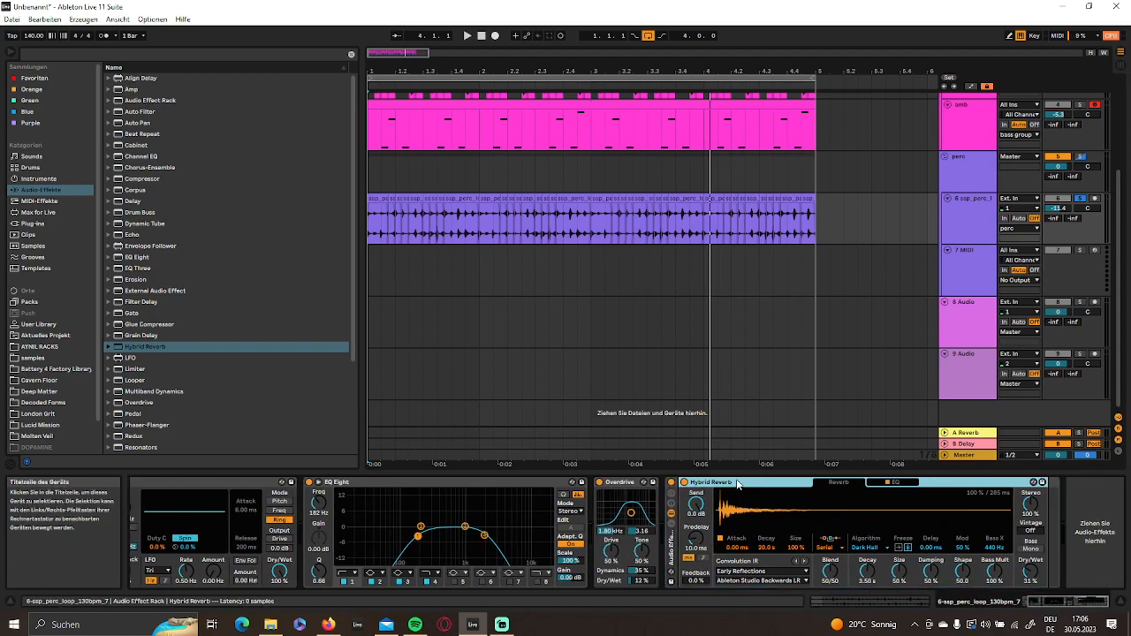
pyautogui.hotkey('ctrl', 'd')
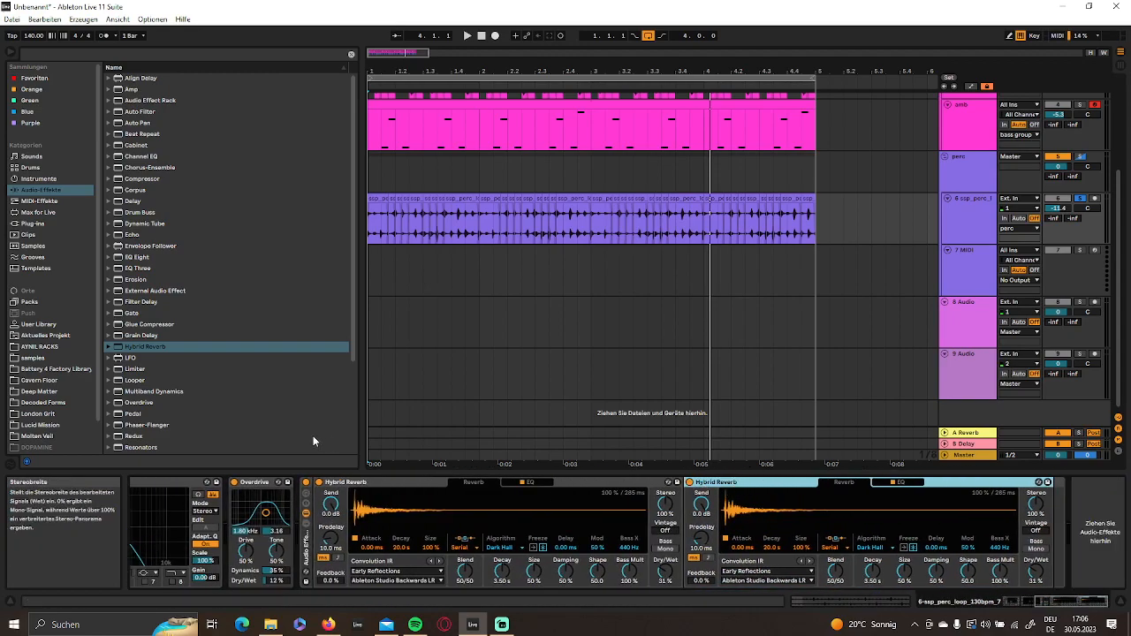
# - Place the Shifter between the two Hybrid Reverbs in the perc loop's effect chain
pyautogui.scroll(3, 224, 505)
pyautogui.scroll(4, 225, 504)
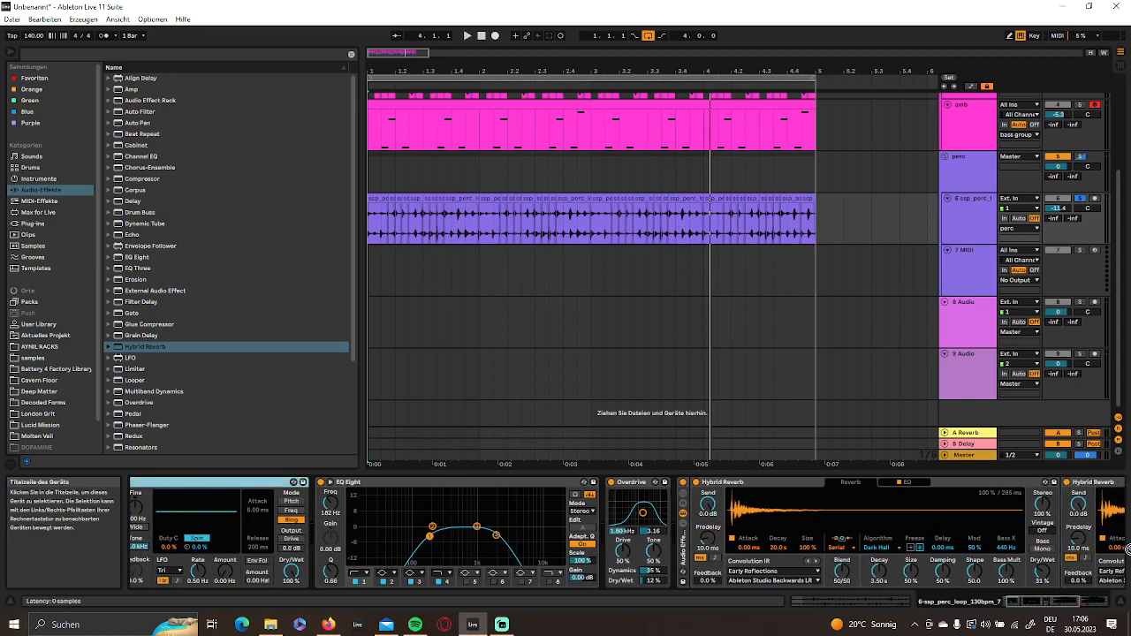
pyautogui.scroll(-10, 649, 529)
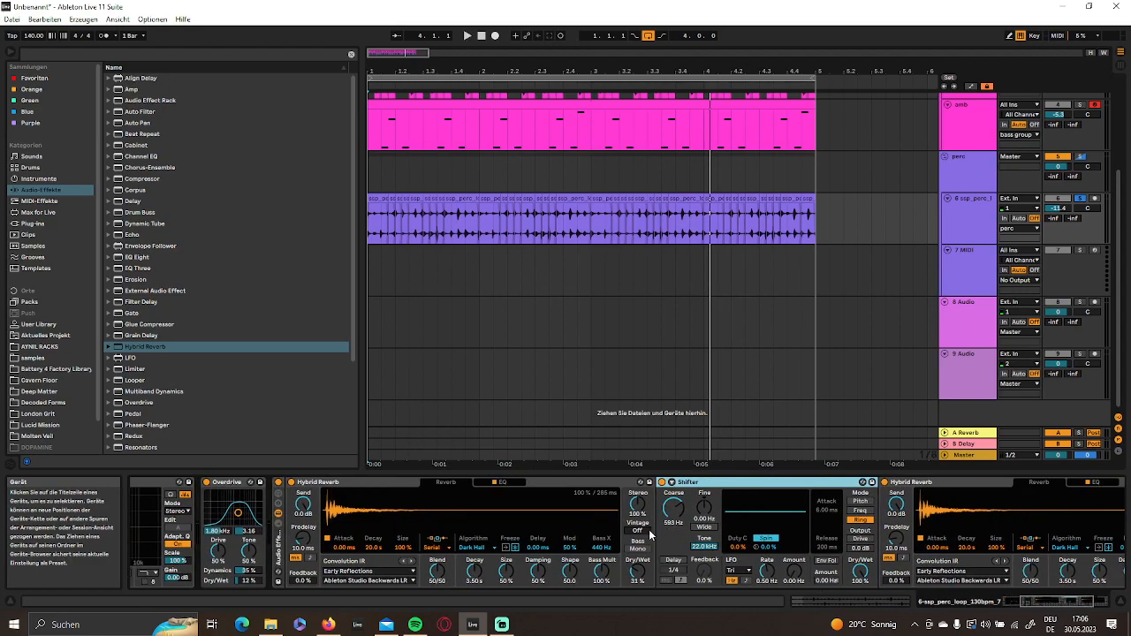
# - Set the first Hybrid Reverb's convolution impulse response to Marbles from the Textures category, with Dry/Wet at 21%
pyautogui.scroll(-2, 648, 529)
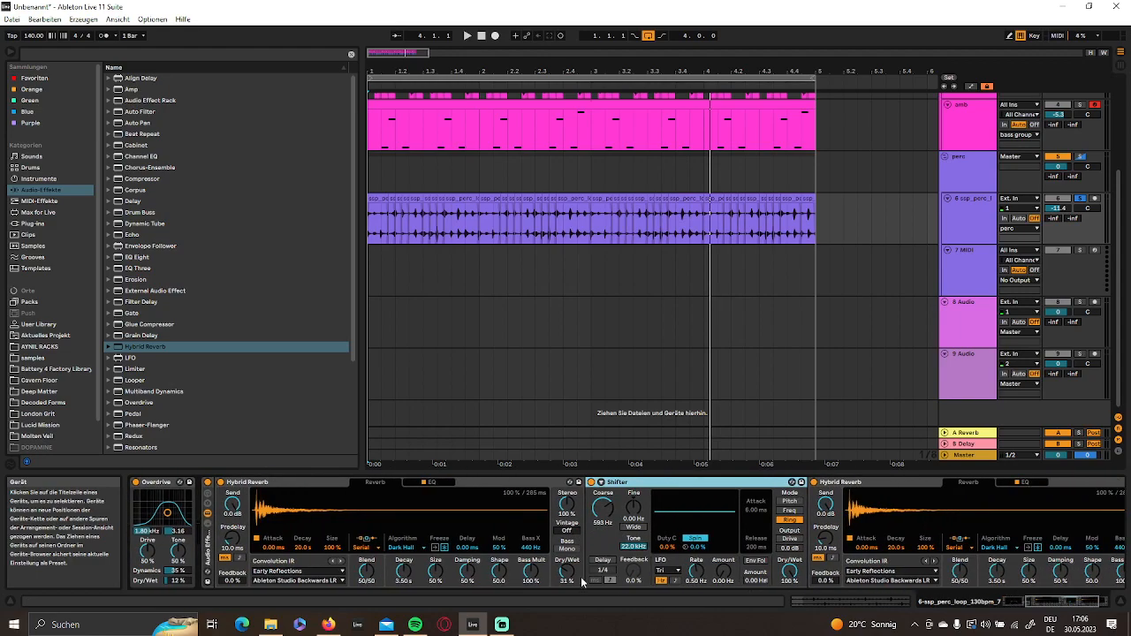
pyautogui.click(270, 572)
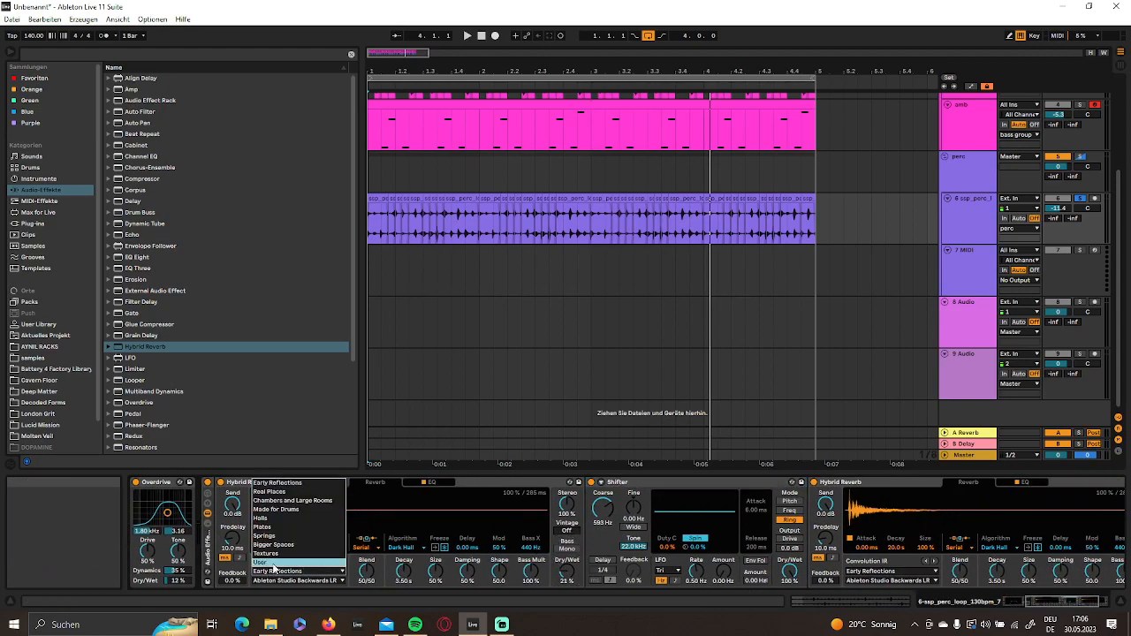
pyautogui.click(278, 555)
pyautogui.click(292, 581)
pyautogui.click(305, 488)
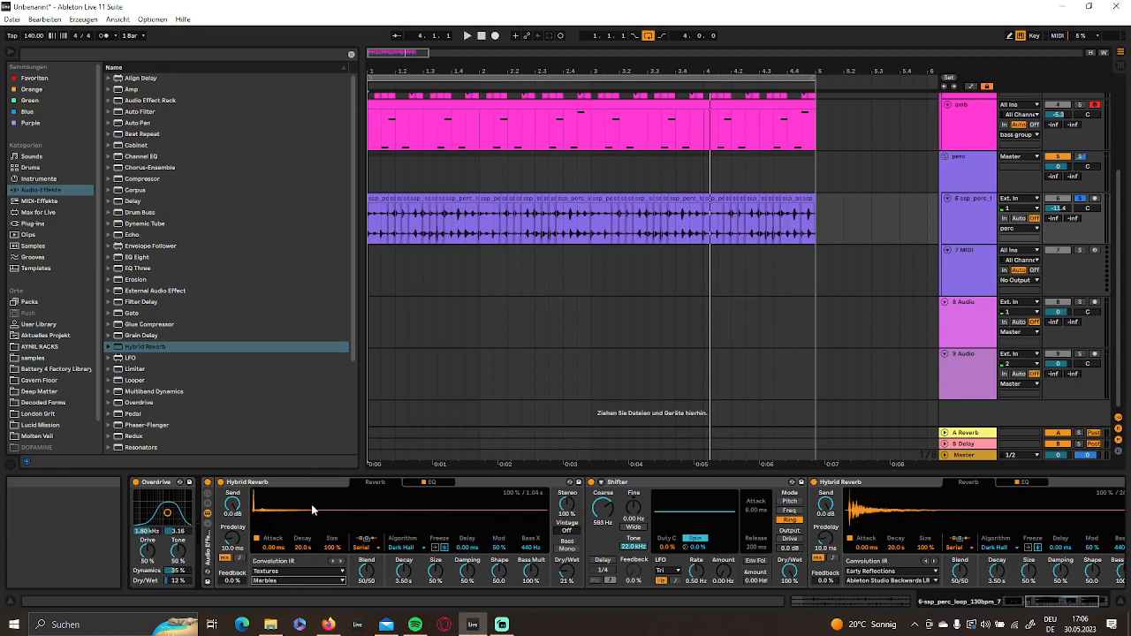
# - Set the Shifter's Coarse to 128 Hz and add a copy after the second Hybrid Reverb with Coarse at 374 Hz
pyautogui.hscroll(3, 575, 514)
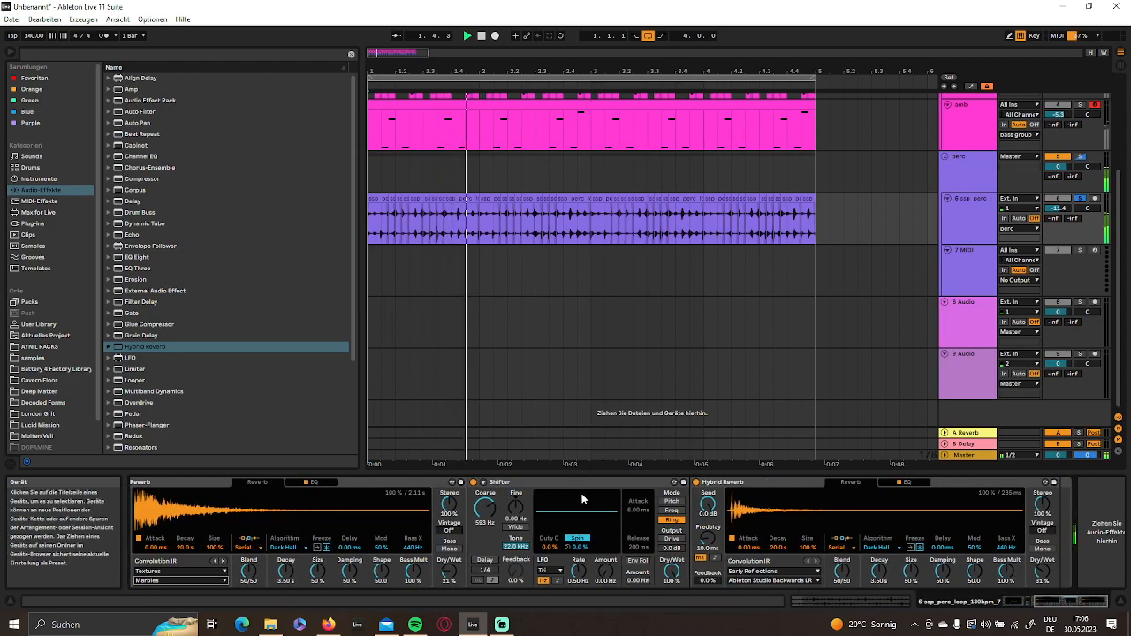
pyautogui.moveTo(472, 510); pyautogui.dragTo(472, 541)
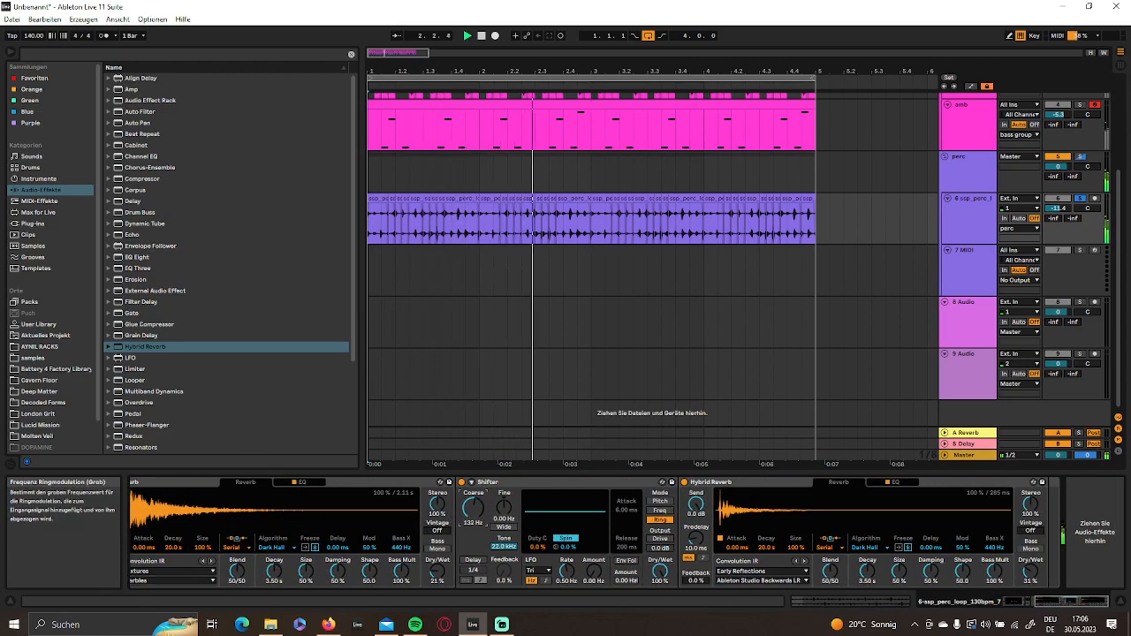
pyautogui.click(496, 482)
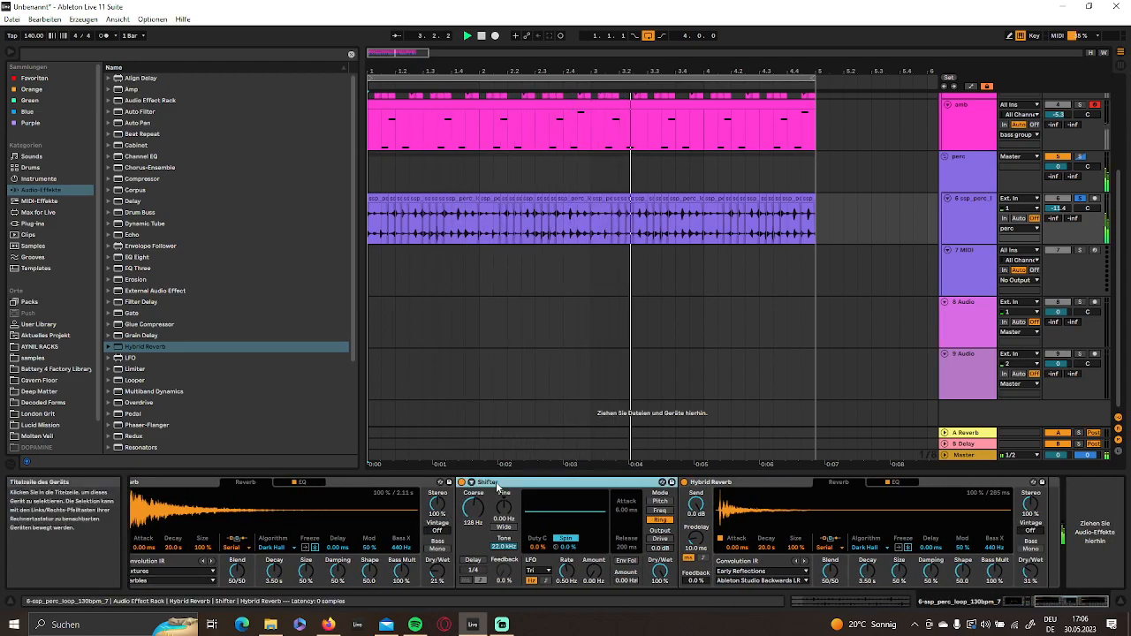
pyautogui.click(1055, 521)
pyautogui.hotkey('ctrl', 'v')
pyautogui.hscroll(1, 863, 513)
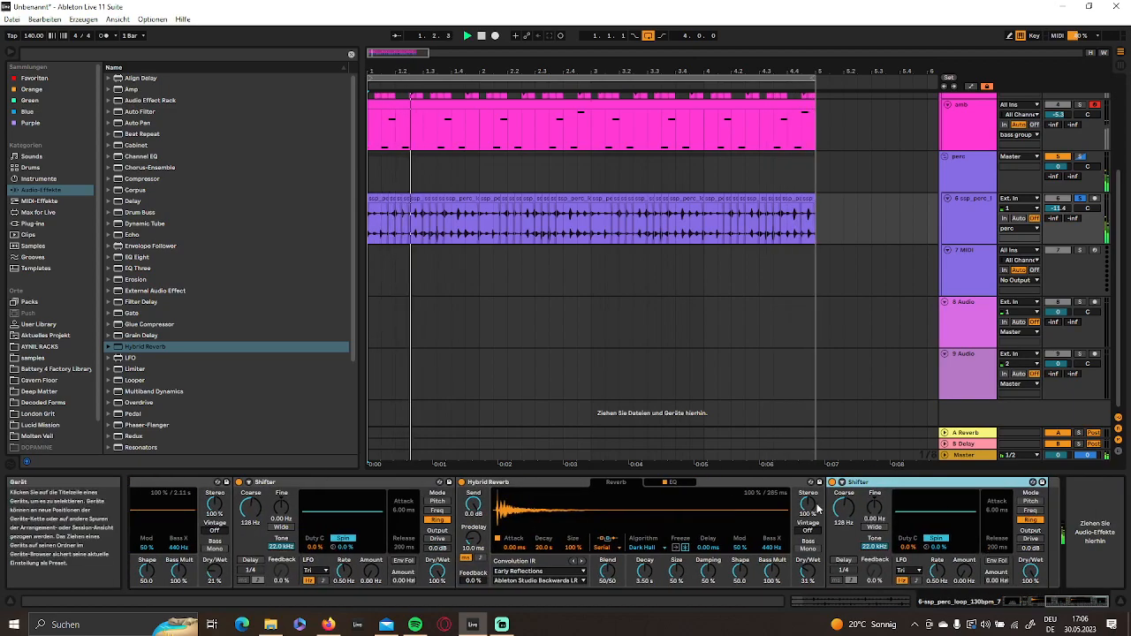
pyautogui.moveTo(844, 507); pyautogui.dragTo(844, 497)
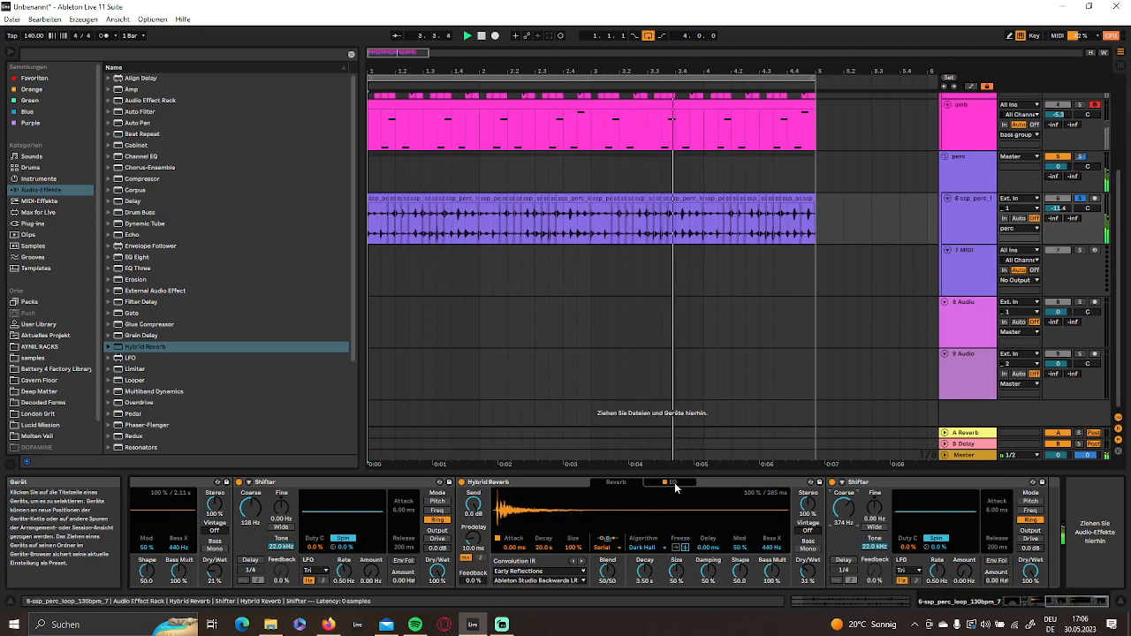
# - Set the second Hybrid Reverb to the Berliner Hall LR impulse from Halls with 27% Dry/Wet, and enable Drive on the second Shifter
pyautogui.click(669, 482)
pyautogui.click(619, 482)
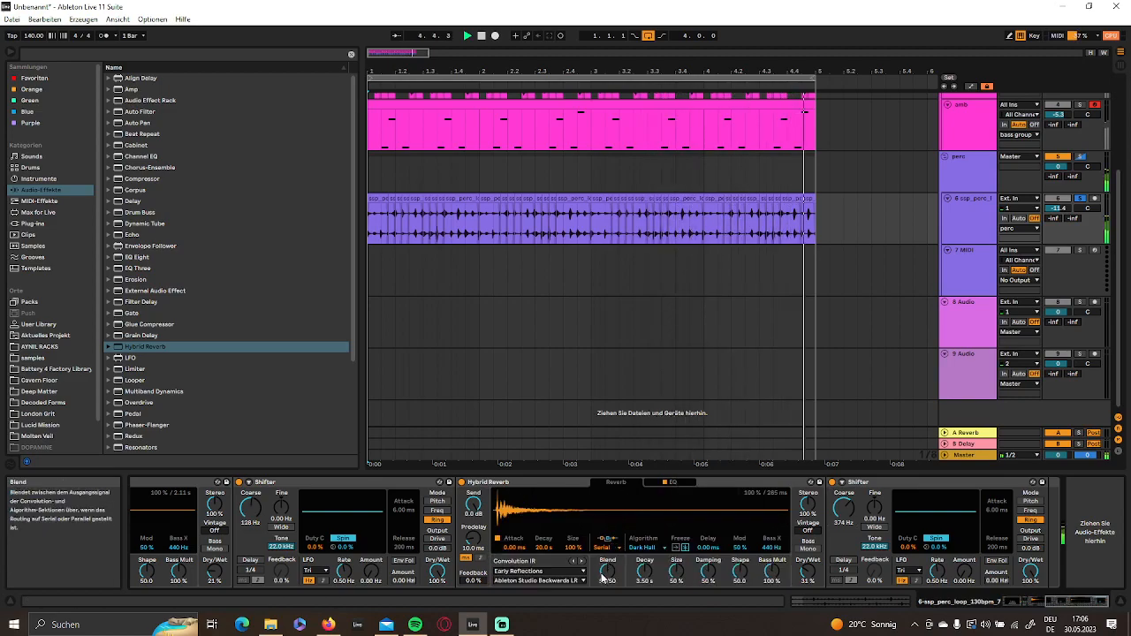
pyautogui.click(530, 562)
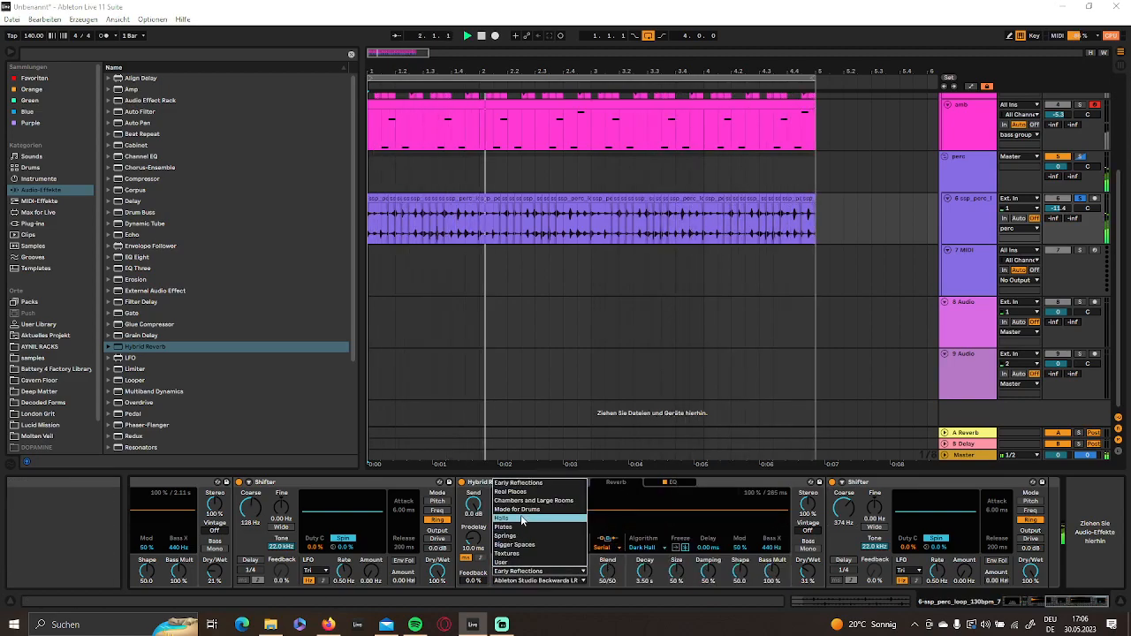
pyautogui.click(521, 518)
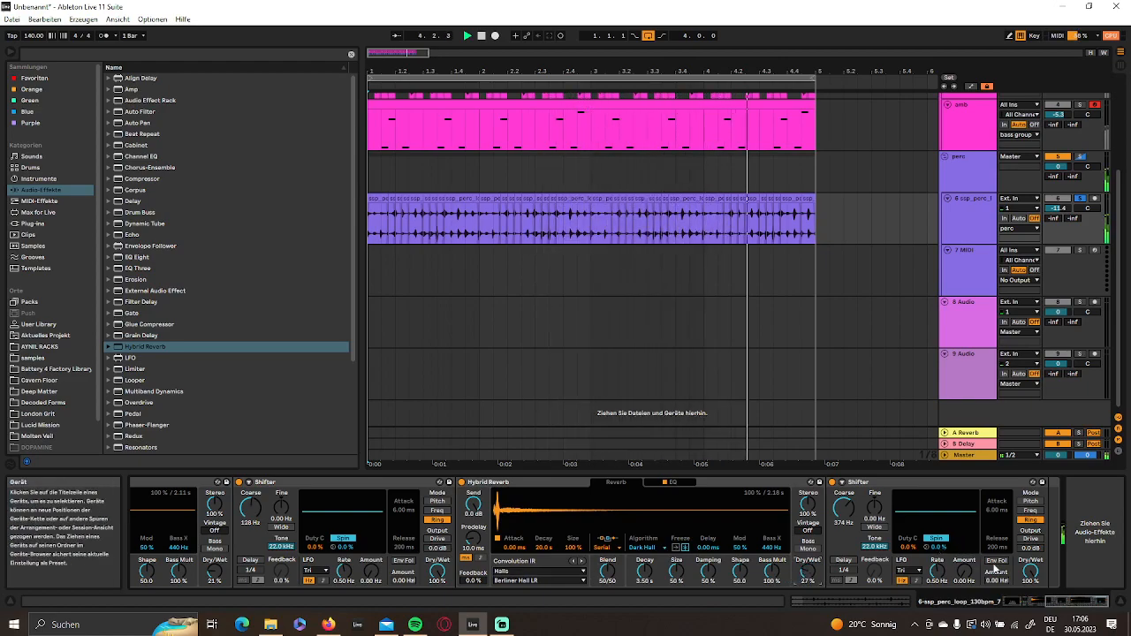
pyautogui.click(1031, 539)
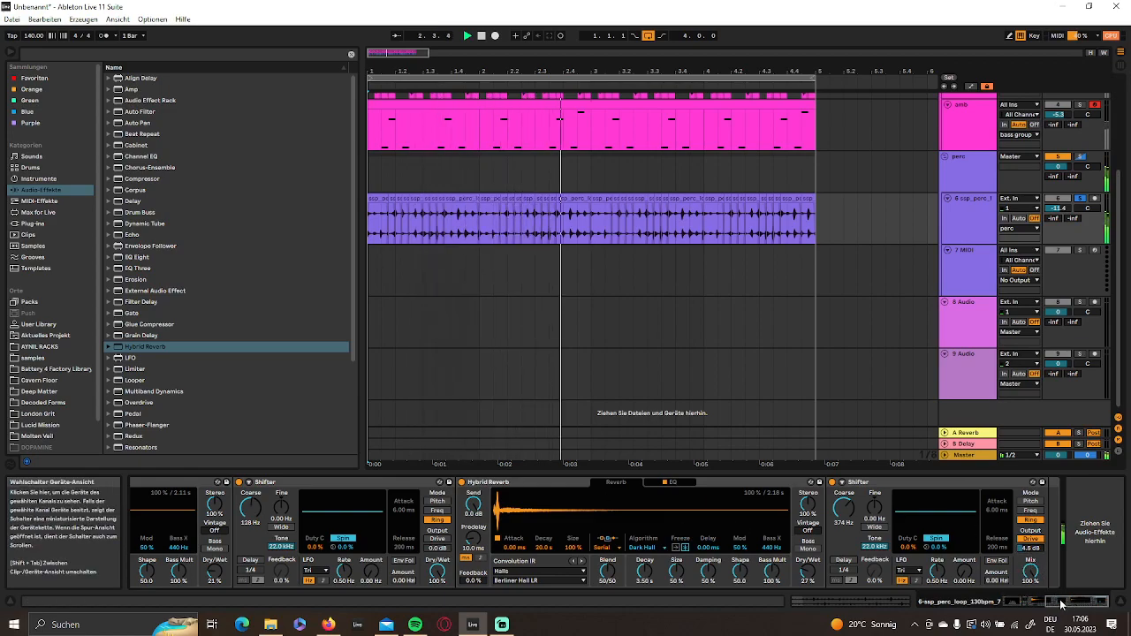
# - Place the EQ Eight at the end of the perc loop's effect chain, after the second Shifter
pyautogui.hscroll(-5, 829, 586)
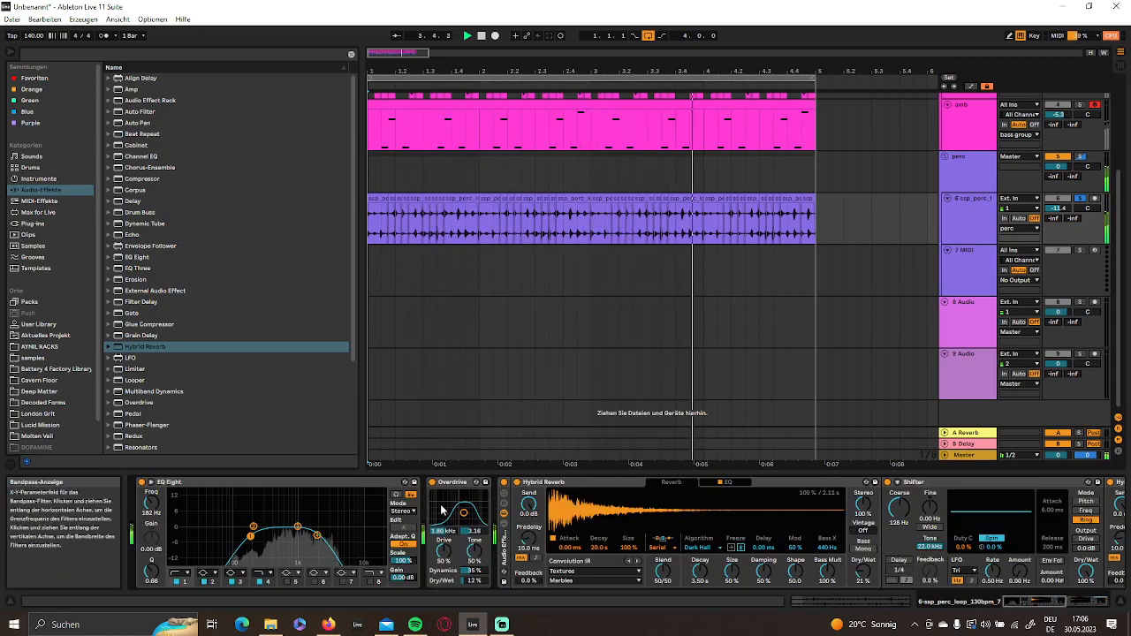
pyautogui.click(302, 483)
pyautogui.moveTo(638, 511); pyautogui.dragTo(1072, 508)
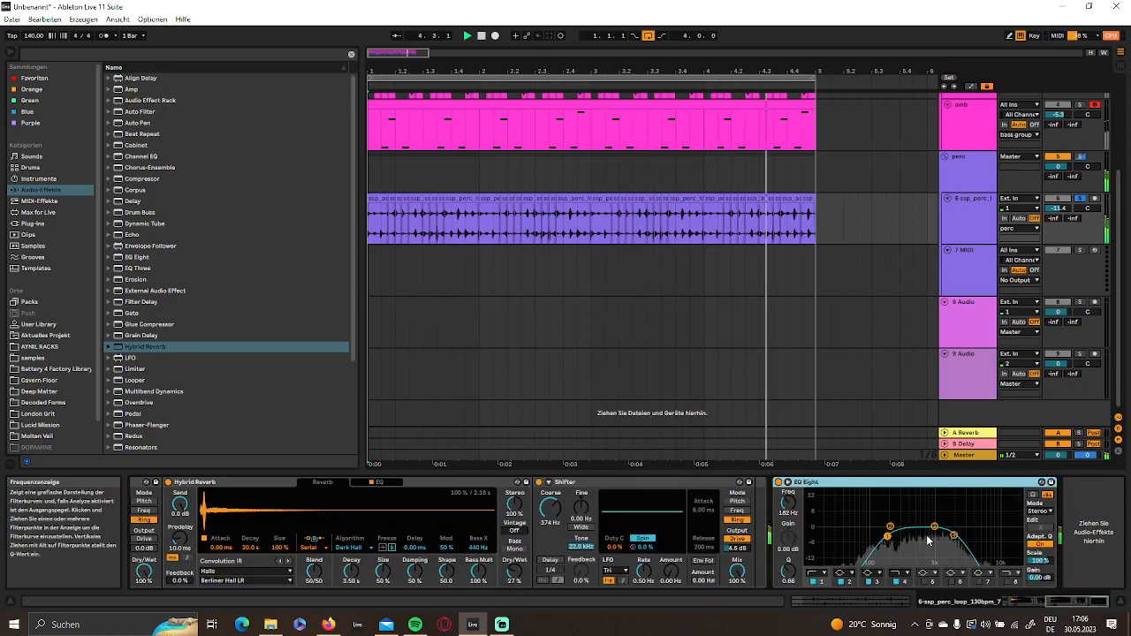
# - Add a Utility after the final EQ Eight and set its stereo Width to 71% during playback
pyautogui.scroll(-4, 229, 363)
pyautogui.moveTo(133, 426); pyautogui.dragTo(988, 516)
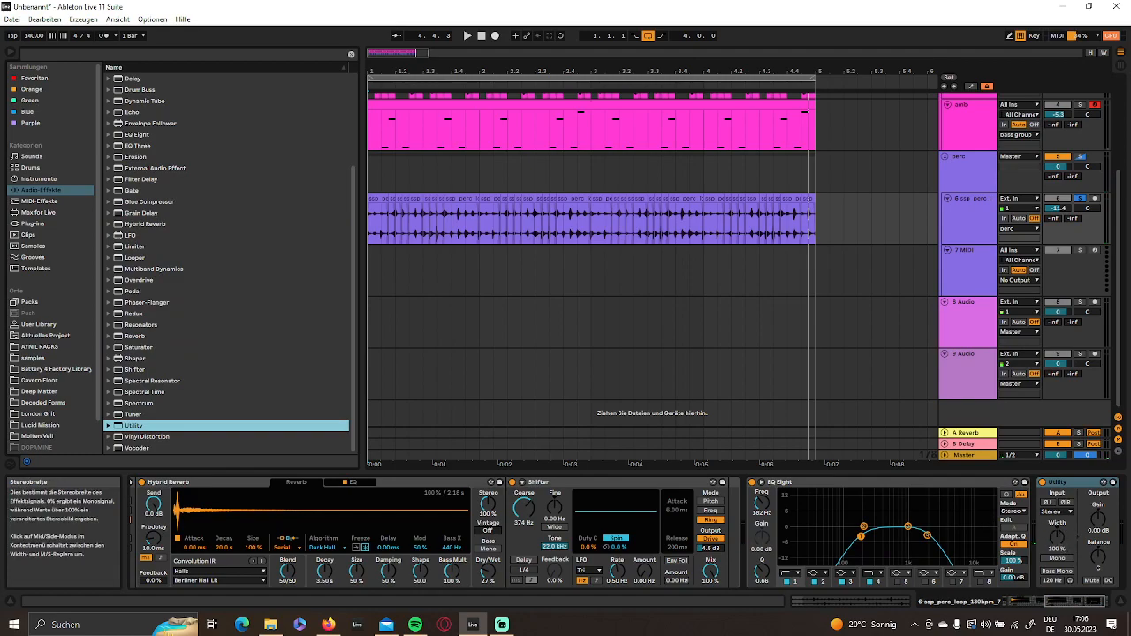
pyautogui.moveTo(1057, 536); pyautogui.dragTo(1057, 548)
pyautogui.press('space')
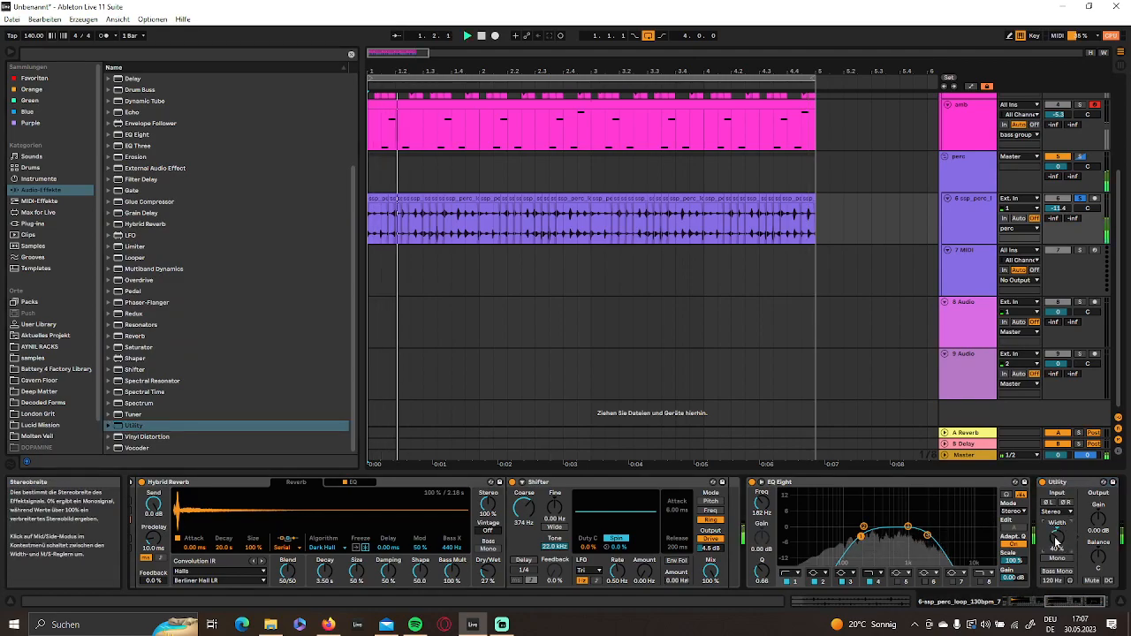
pyautogui.moveTo(1057, 539); pyautogui.dragTo(1058, 528)
pyautogui.press('space')
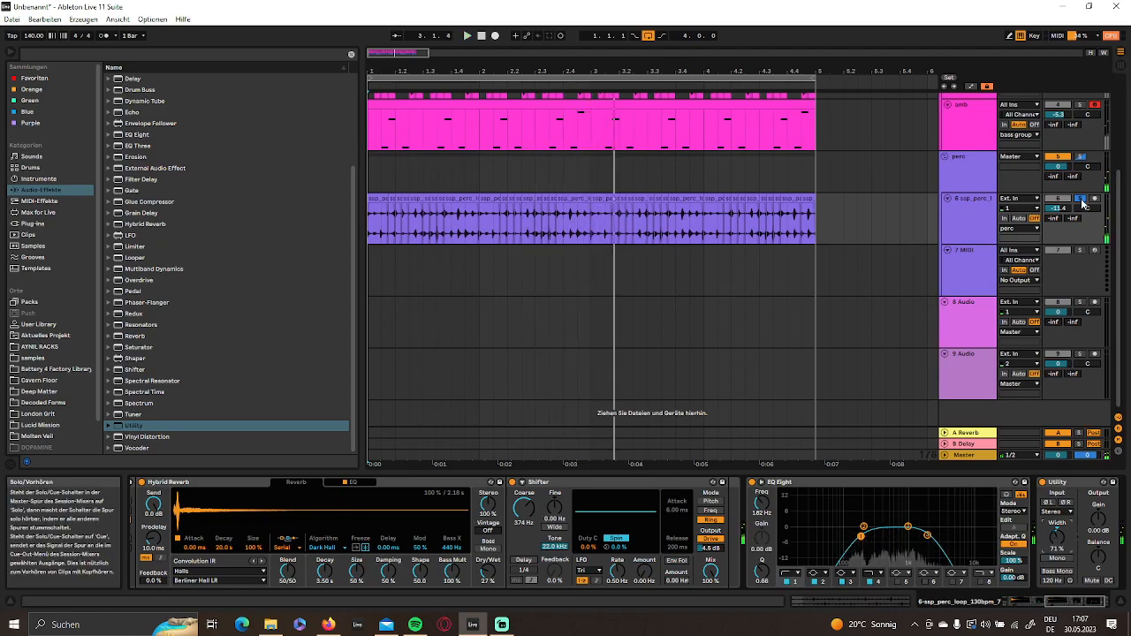
# - Unsolo the percussion, play the full mix and set the final EQ Eight's high-cut band to 1.28 kHz with Q 0.75
pyautogui.press('space')
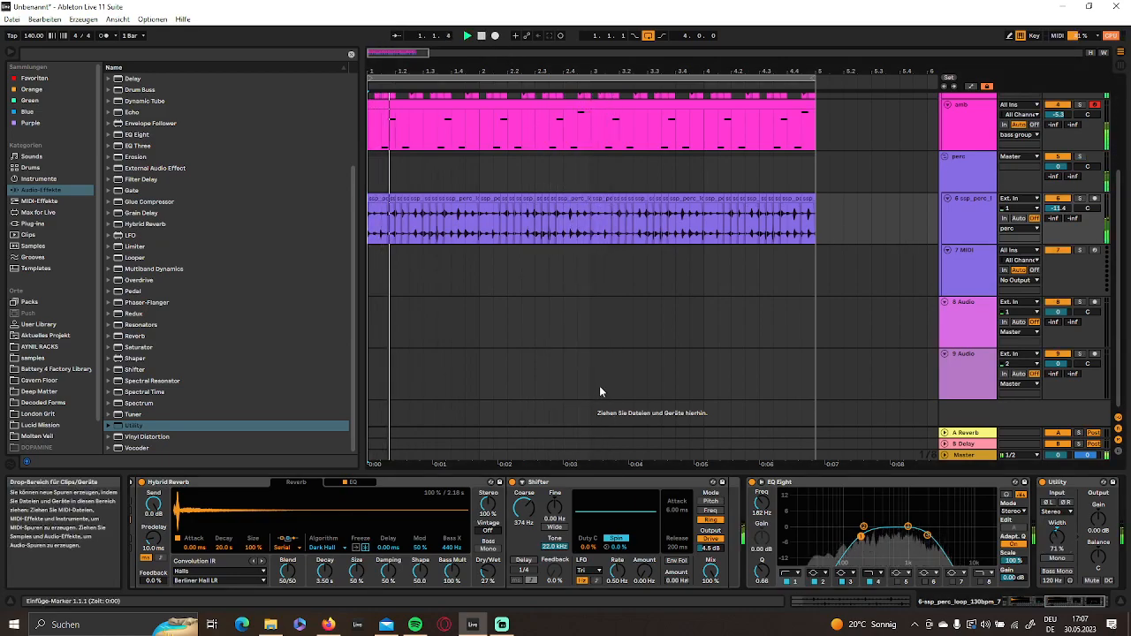
pyautogui.scroll(3, 592, 367)
pyautogui.scroll(2, 583, 353)
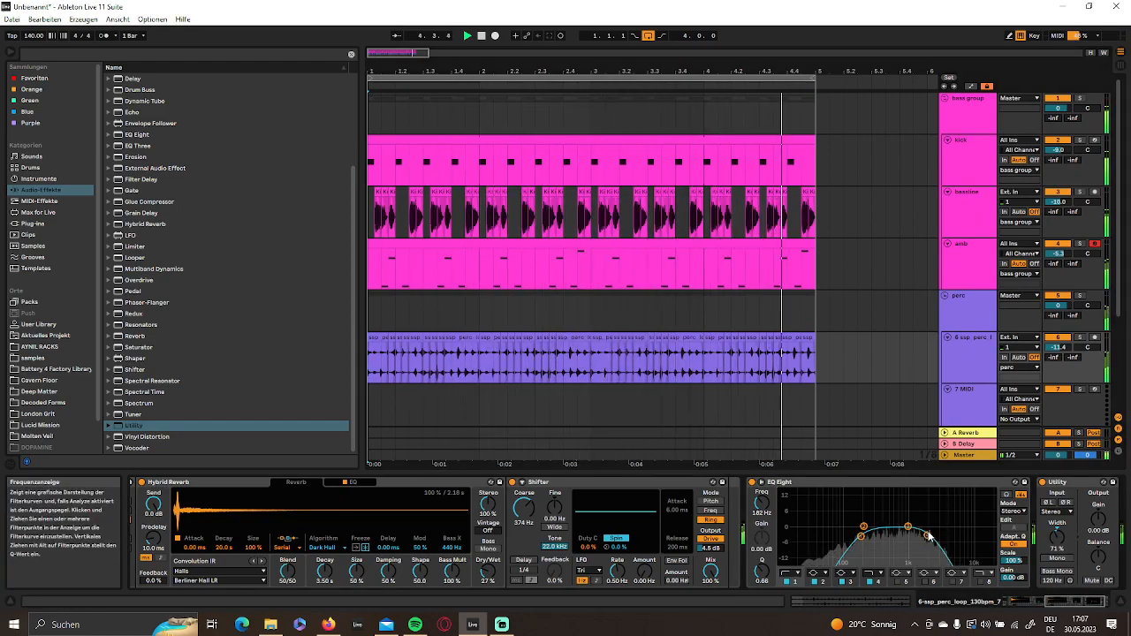
pyautogui.click(926, 536)
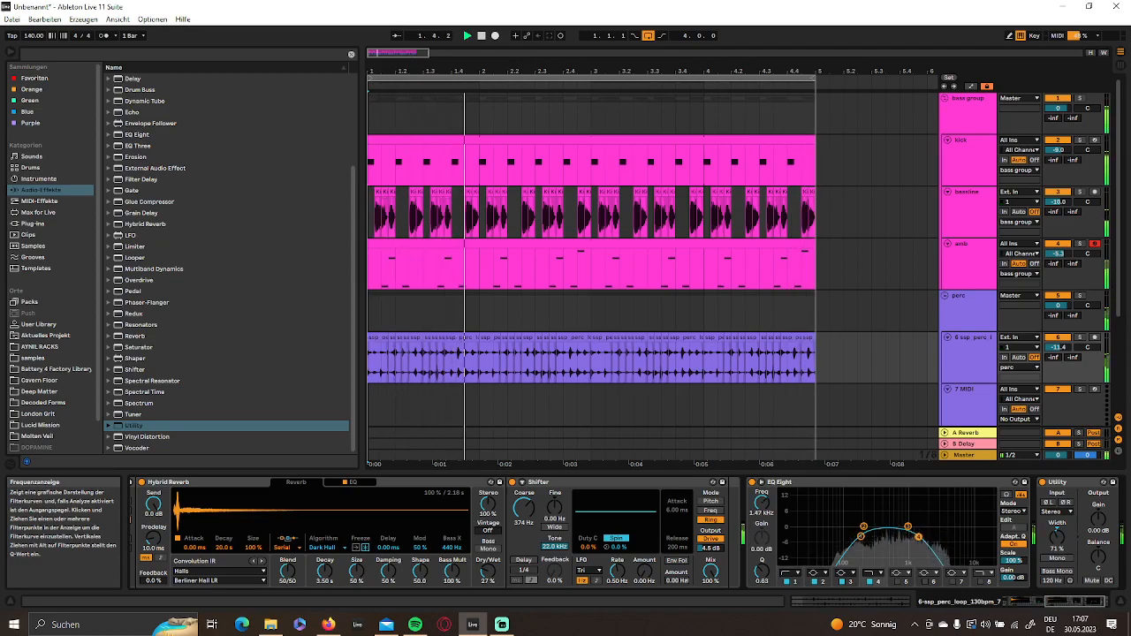
# - Duplicate the perc loop track with its effects and delete the empty MIDI track below it
pyautogui.scroll(-3, 654, 259)
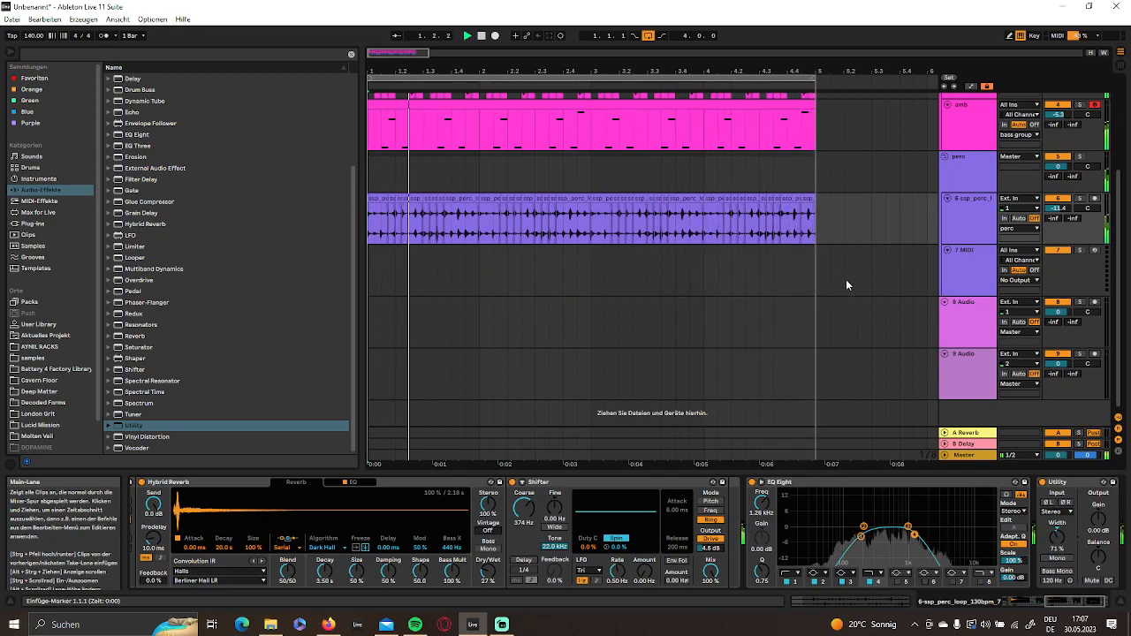
pyautogui.click(962, 226)
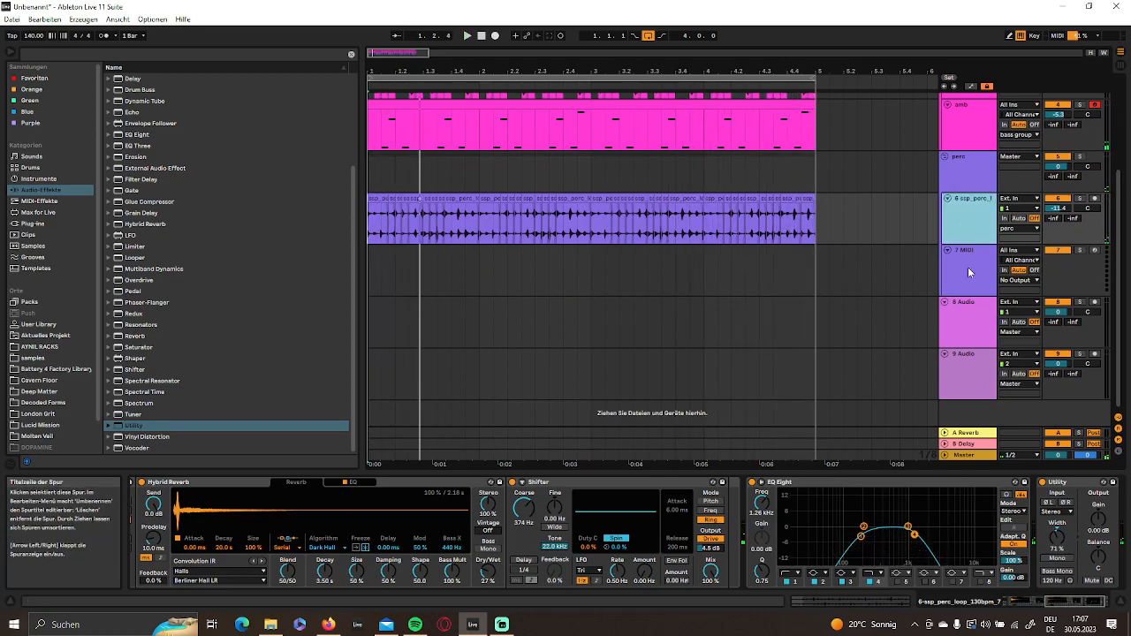
pyautogui.hotkey('ctrl', 'd')
pyautogui.click(973, 261)
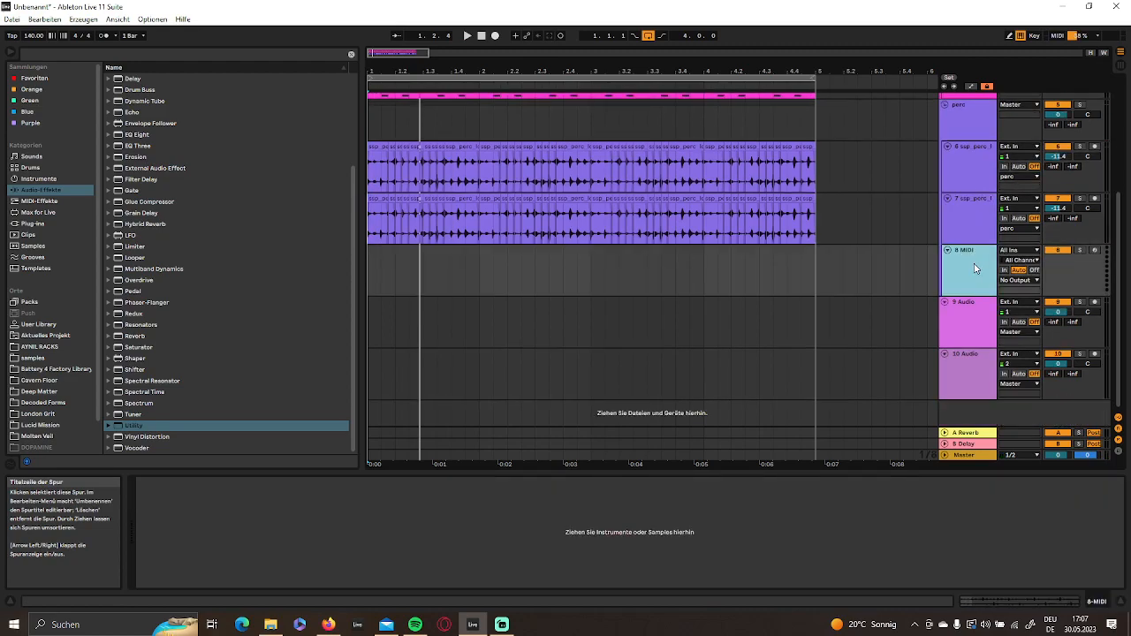
pyautogui.press('Delete')
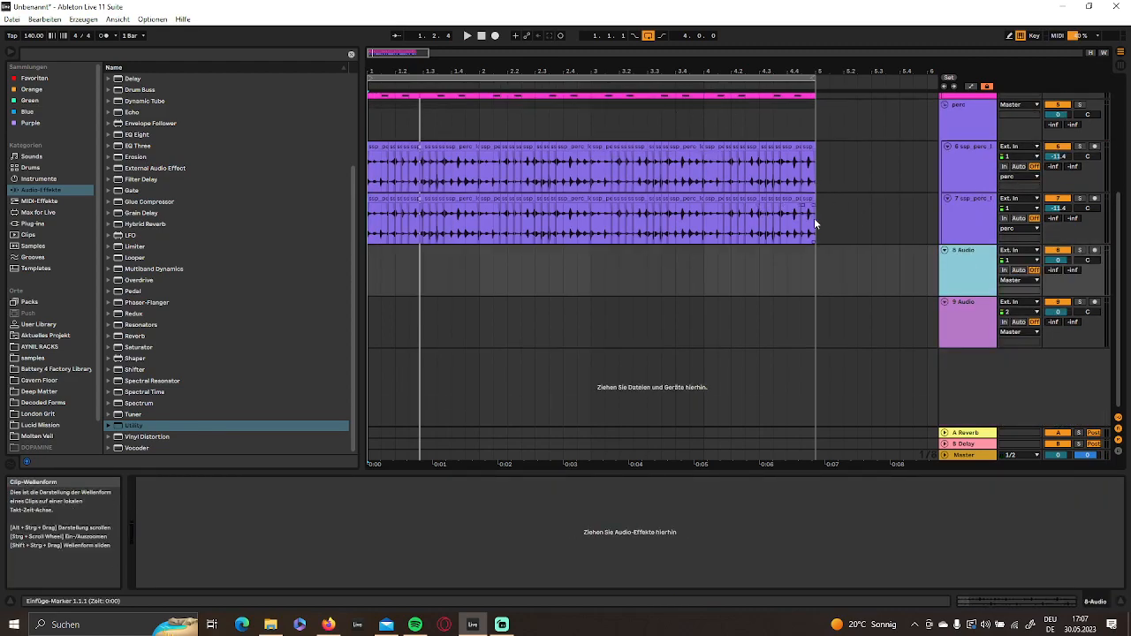
# - Consolidate the slices on each of the two perc loop tracks into a single four-bar clip
pyautogui.moveTo(819, 219); pyautogui.dragTo(257, 210)
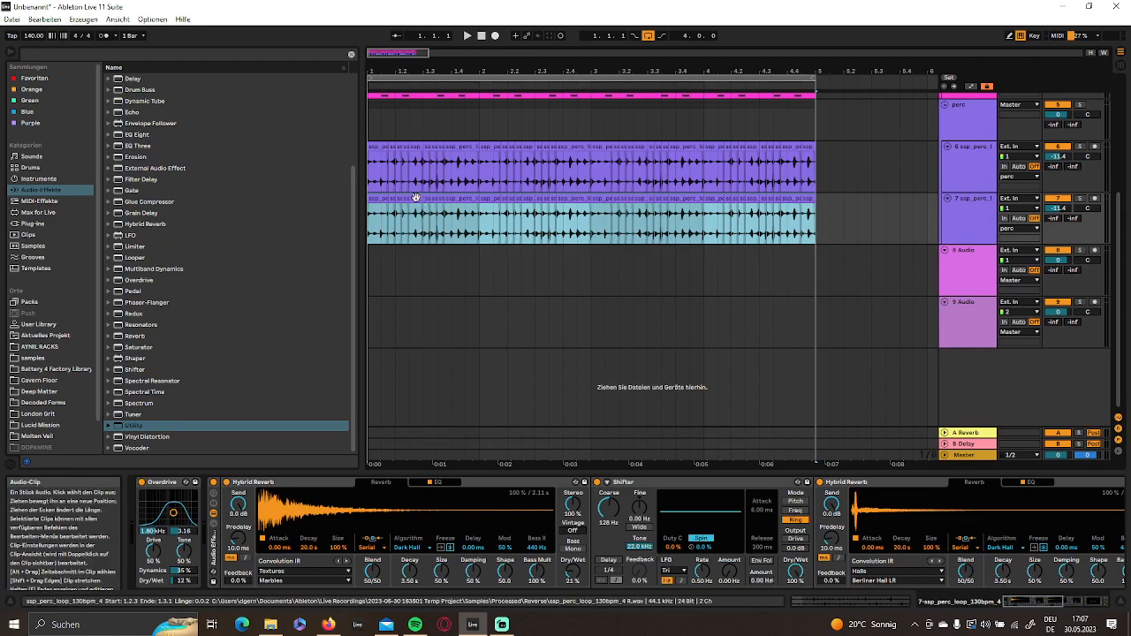
pyautogui.rightClick(417, 203)
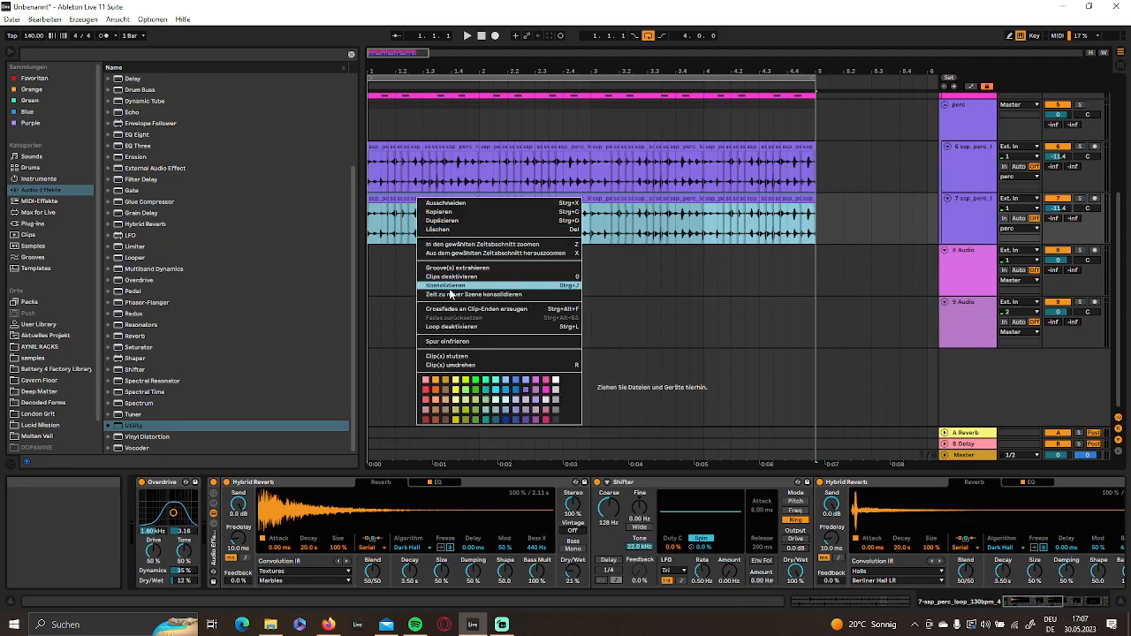
pyautogui.click(449, 286)
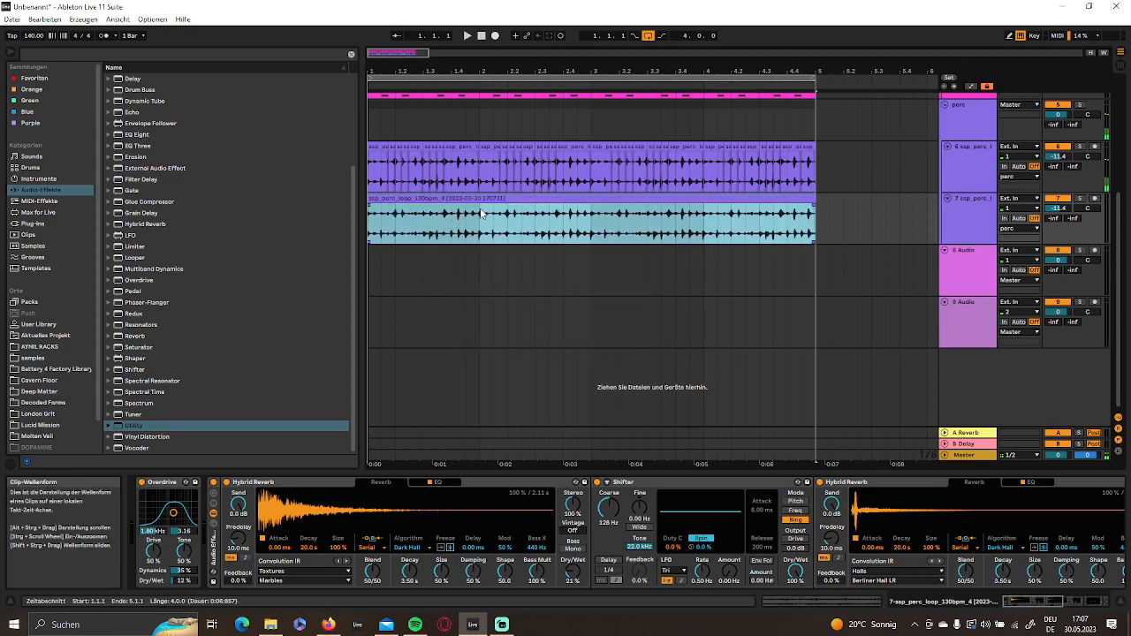
pyautogui.moveTo(817, 164); pyautogui.dragTo(400, 164)
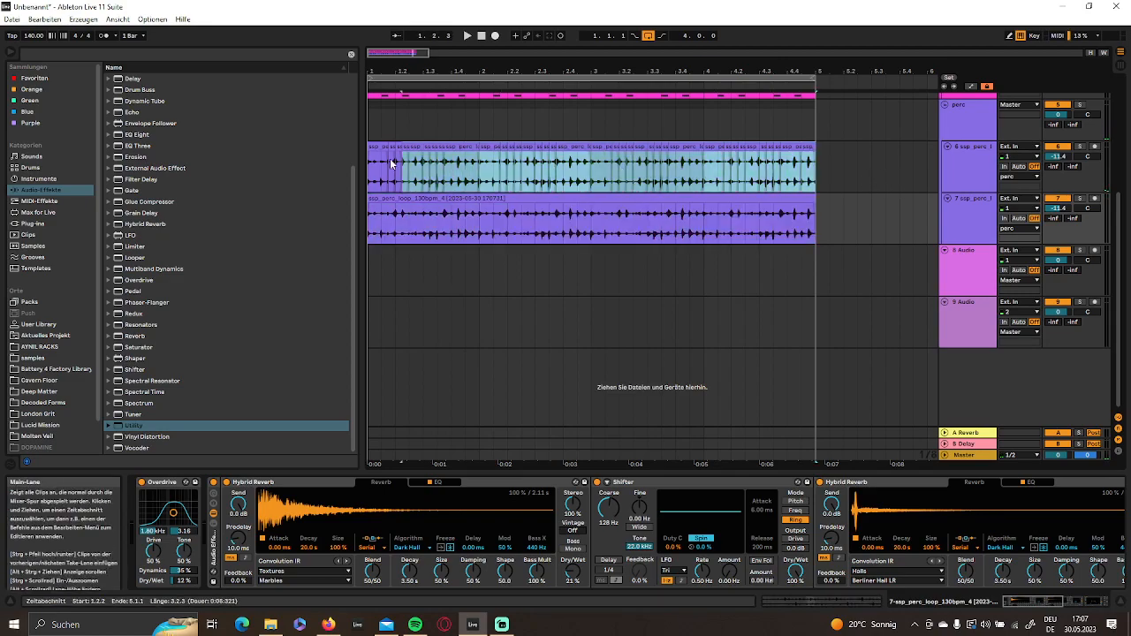
pyautogui.rightClick(413, 148)
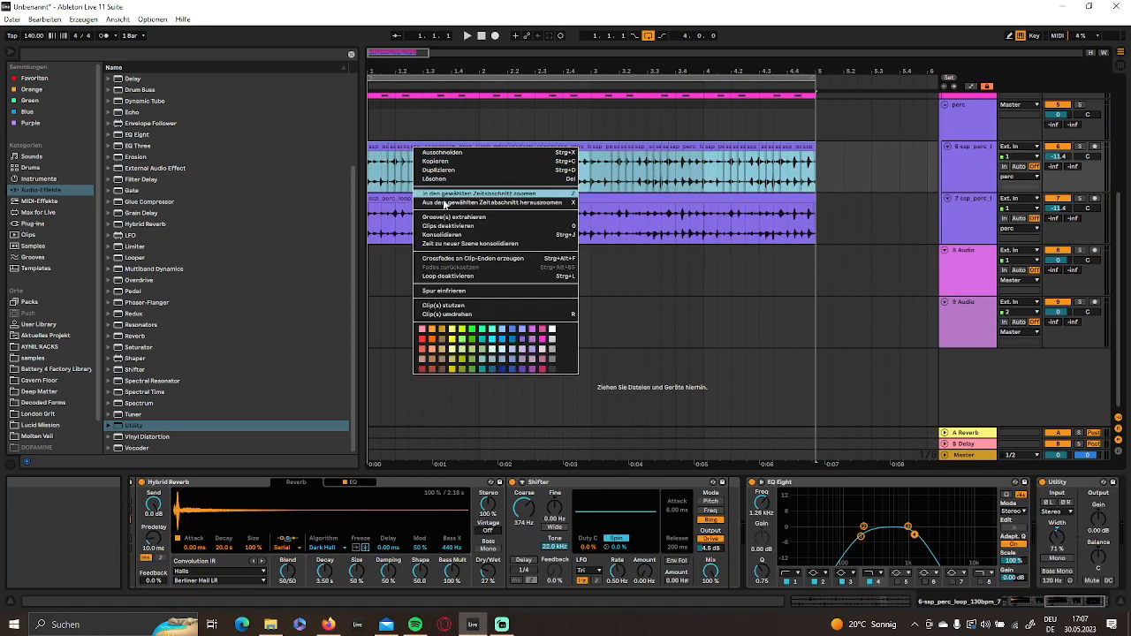
pyautogui.click(460, 235)
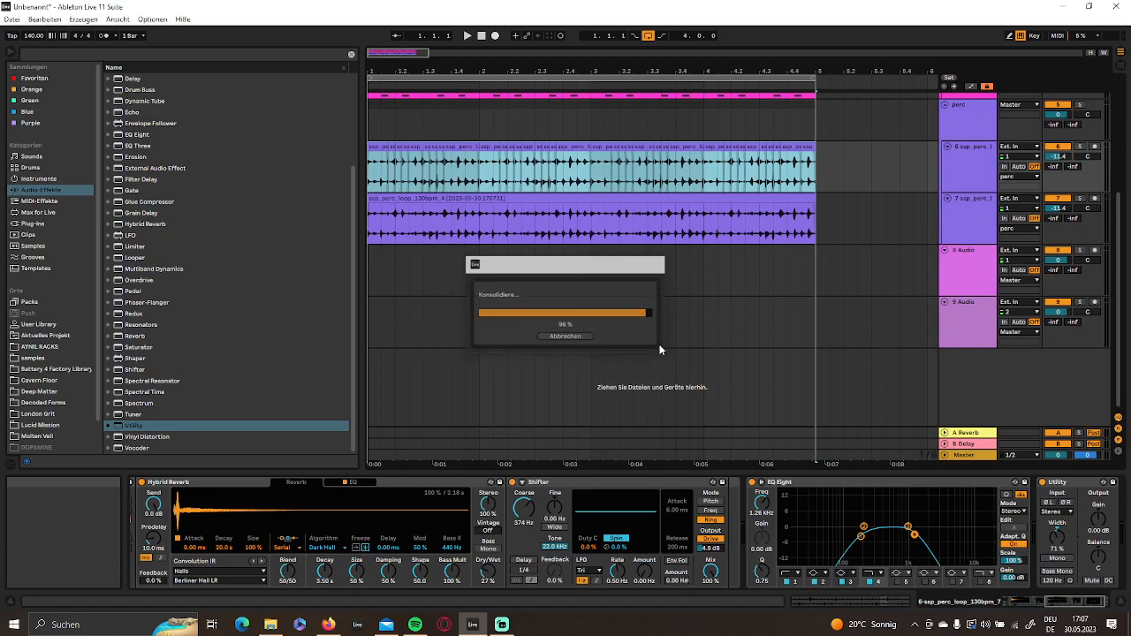
# - Enable Loop for both consolidated perc clips and solo the duplicated perc track
pyautogui.scroll(3, 543, 309)
pyautogui.doubleClick(538, 262)
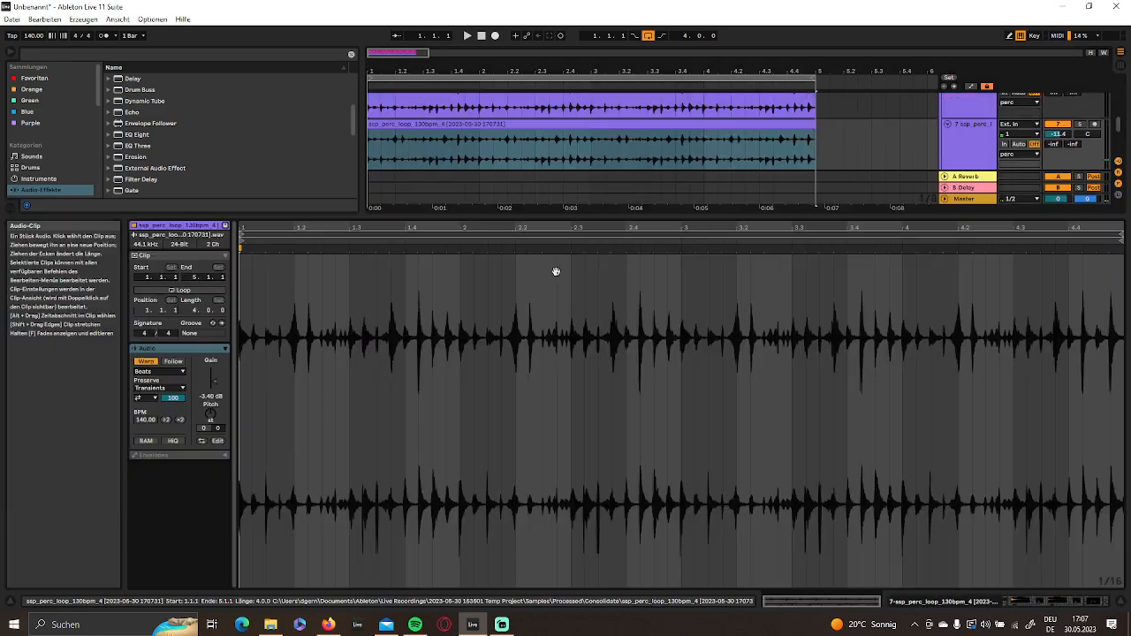
pyautogui.click(980, 603)
pyautogui.click(1081, 251)
pyautogui.click(776, 257)
pyautogui.doubleClick(744, 247)
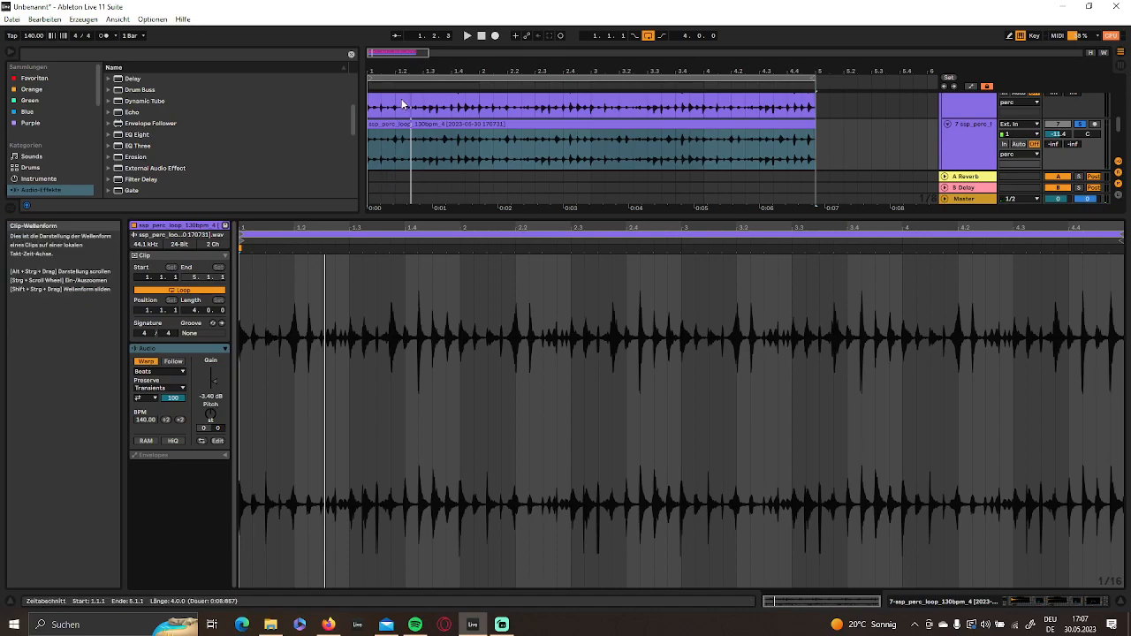
pyautogui.scroll(1, 411, 124)
pyautogui.click(434, 131)
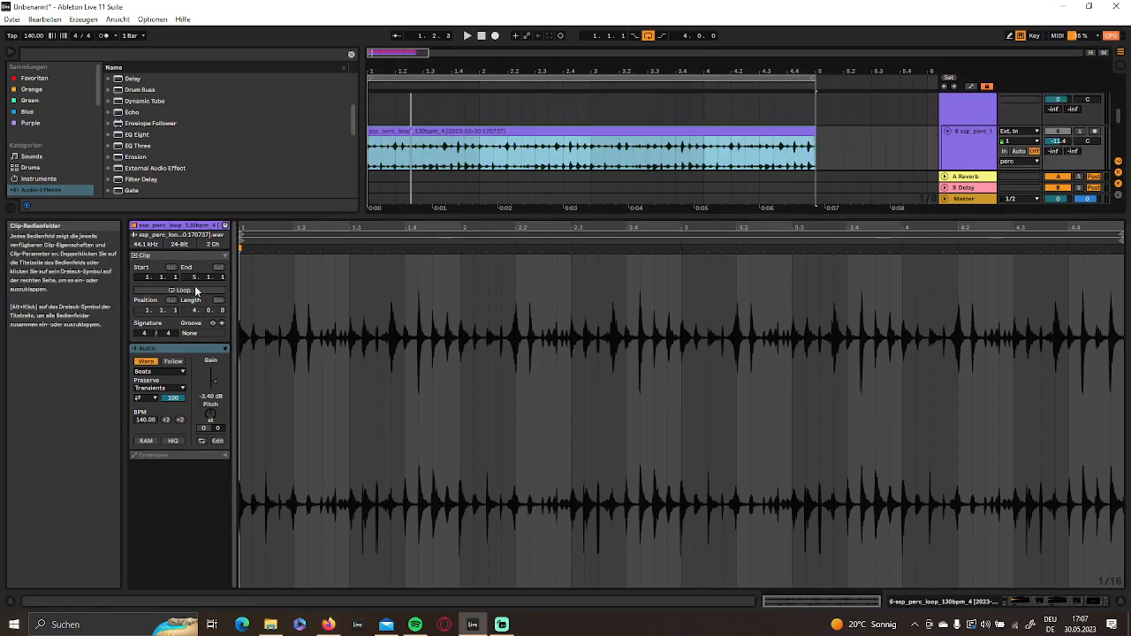
pyautogui.click(196, 290)
# - Transpose the consolidated clip on the duplicated perc track up 20 semitones and play it soloed
pyautogui.scroll(-2, 534, 110)
pyautogui.click(536, 127)
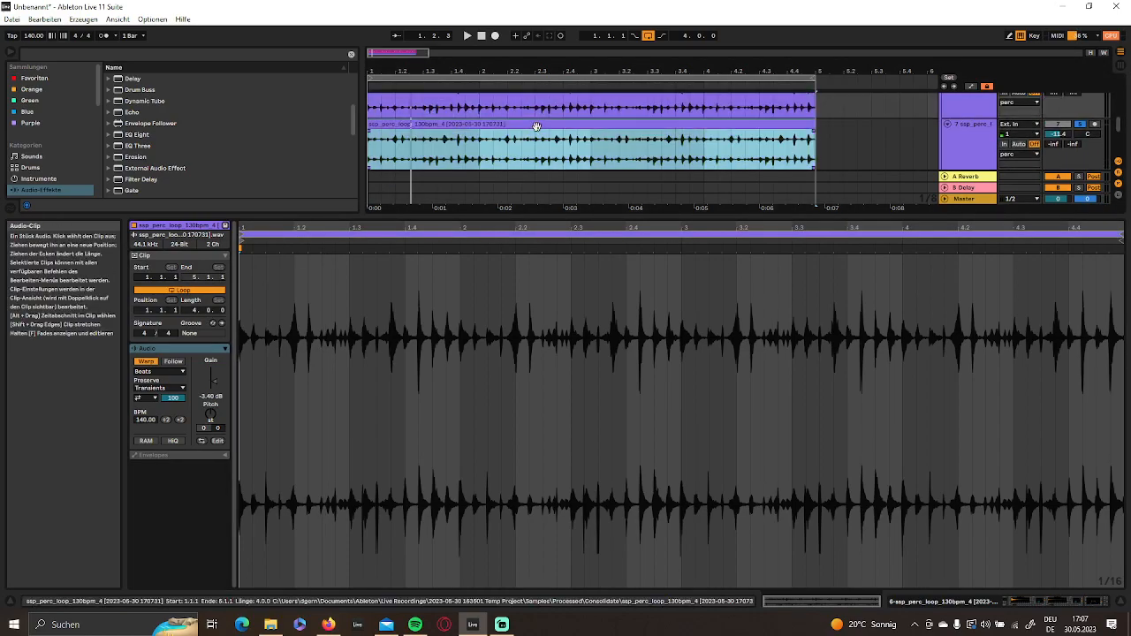
pyautogui.moveTo(210, 415); pyautogui.dragTo(210, 389)
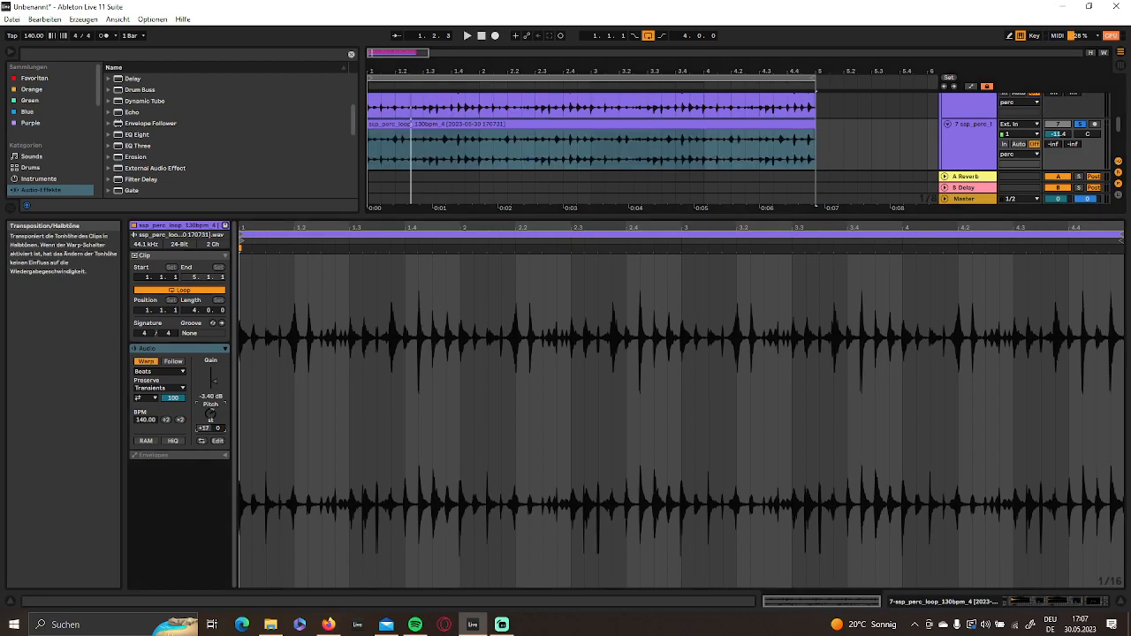
pyautogui.press('space')
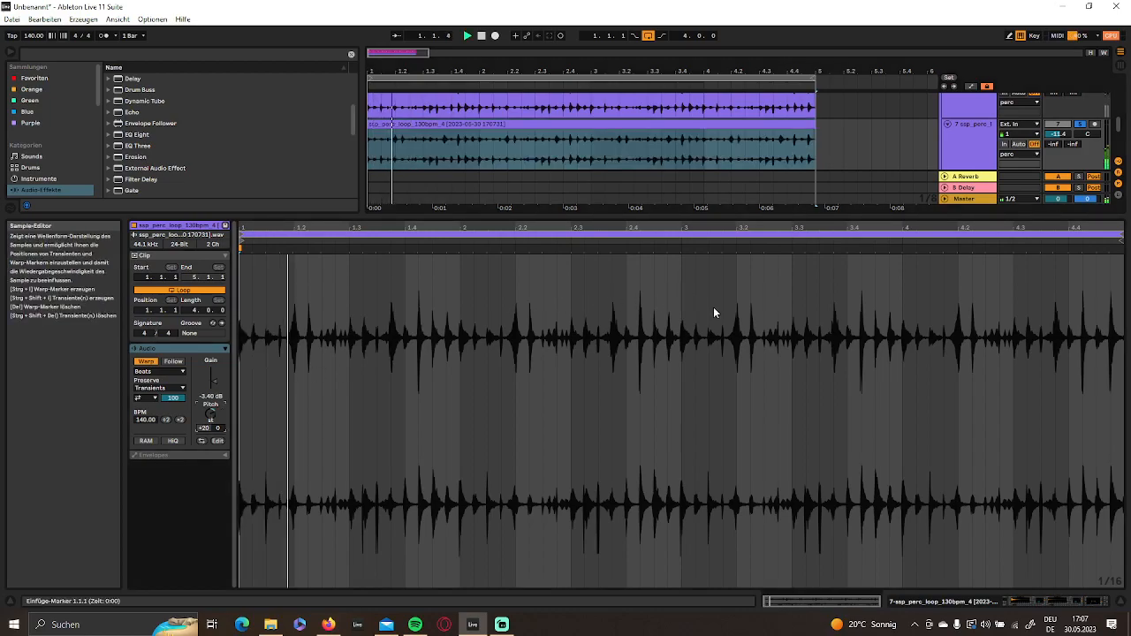
# - On the duplicated perc track, set Hybrid Reverb Dry/Wet to 100% and the final EQ Eight's high-cut band to 2.40 kHz with Q 0.66
pyautogui.click(950, 599)
pyautogui.moveTo(1032, 602); pyautogui.dragTo(1078, 602)
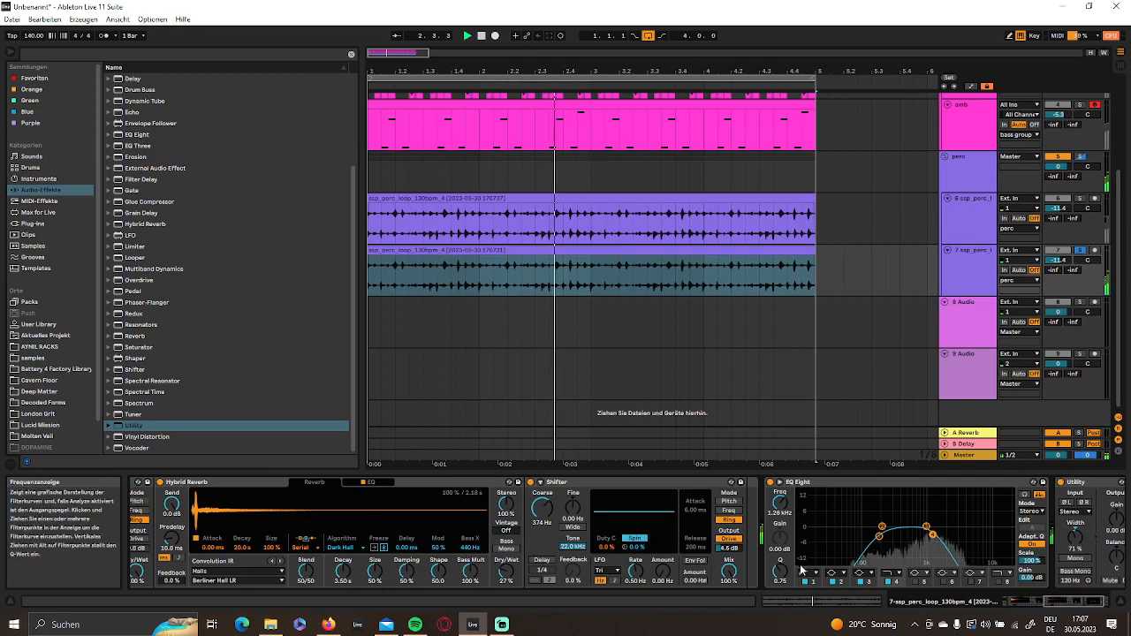
pyautogui.moveTo(504, 575); pyautogui.dragTo(504, 531)
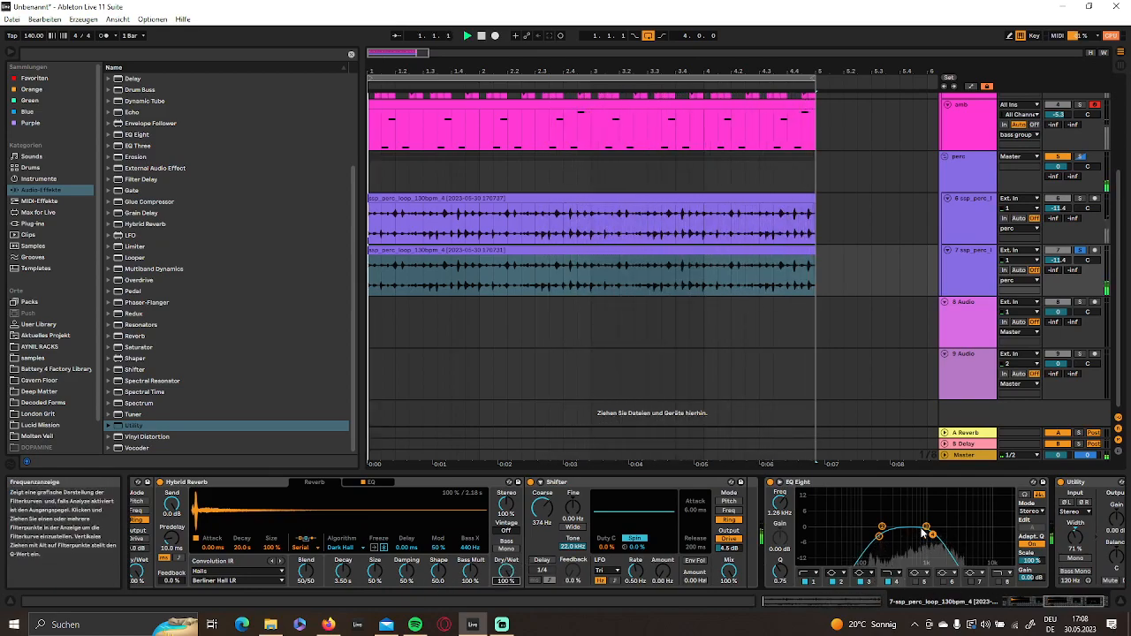
pyautogui.moveTo(934, 536); pyautogui.dragTo(951, 538)
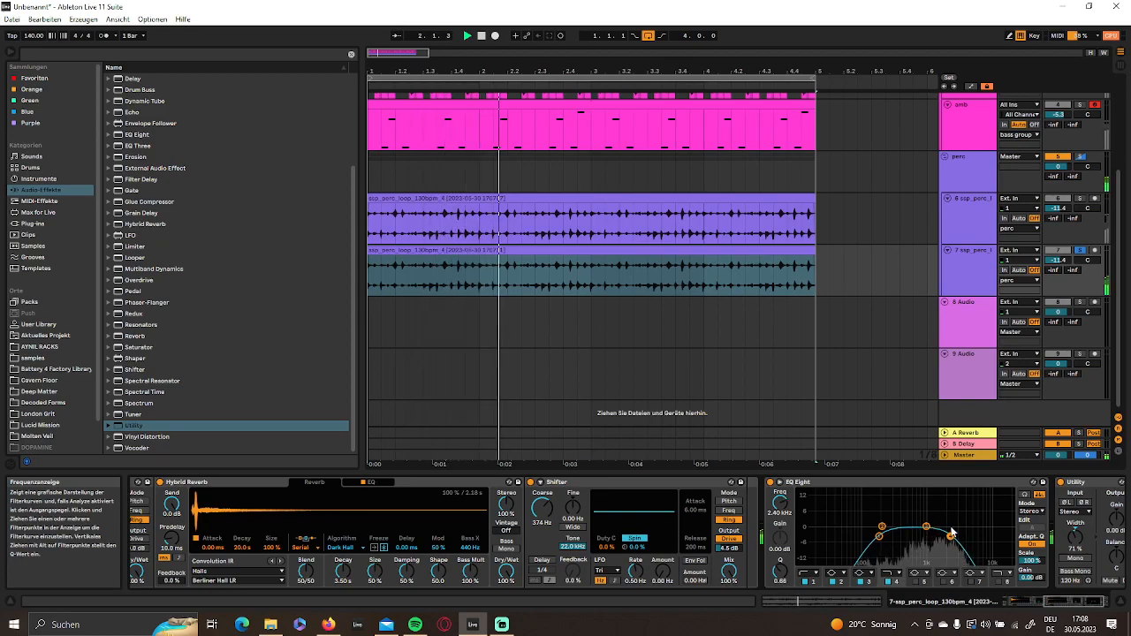
# - Set the duplicated perc track's Utility width to 186%, unsolo the track and set its volume to -19.3 dB
pyautogui.moveTo(1078, 555); pyautogui.dragTo(1078, 507)
pyautogui.moveTo(1059, 261); pyautogui.dragTo(1059, 268)
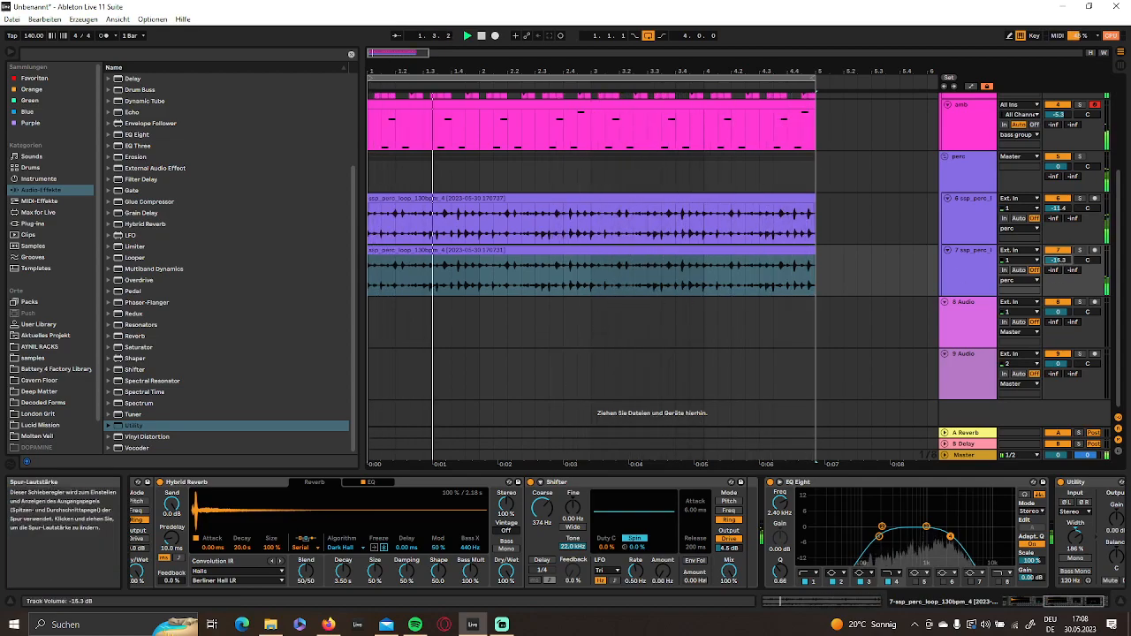
pyautogui.moveTo(1058, 261); pyautogui.dragTo(1059, 265)
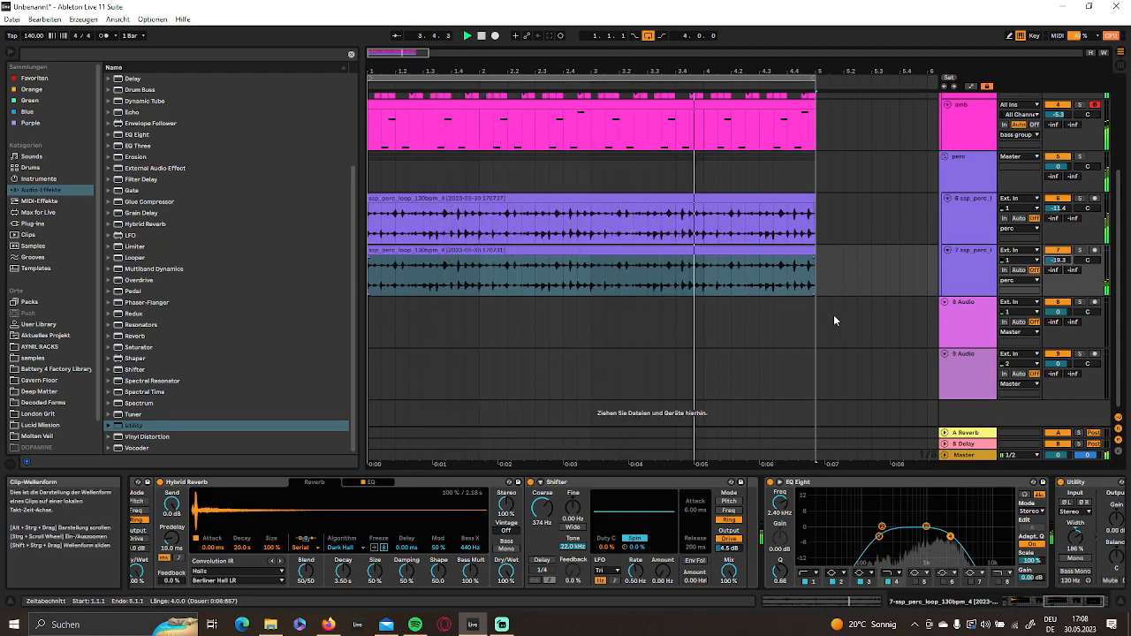
# - Insert a new audio track directly below the perc group
pyautogui.rightClick(974, 173)
pyautogui.click(627, 166)
pyautogui.rightClick(964, 165)
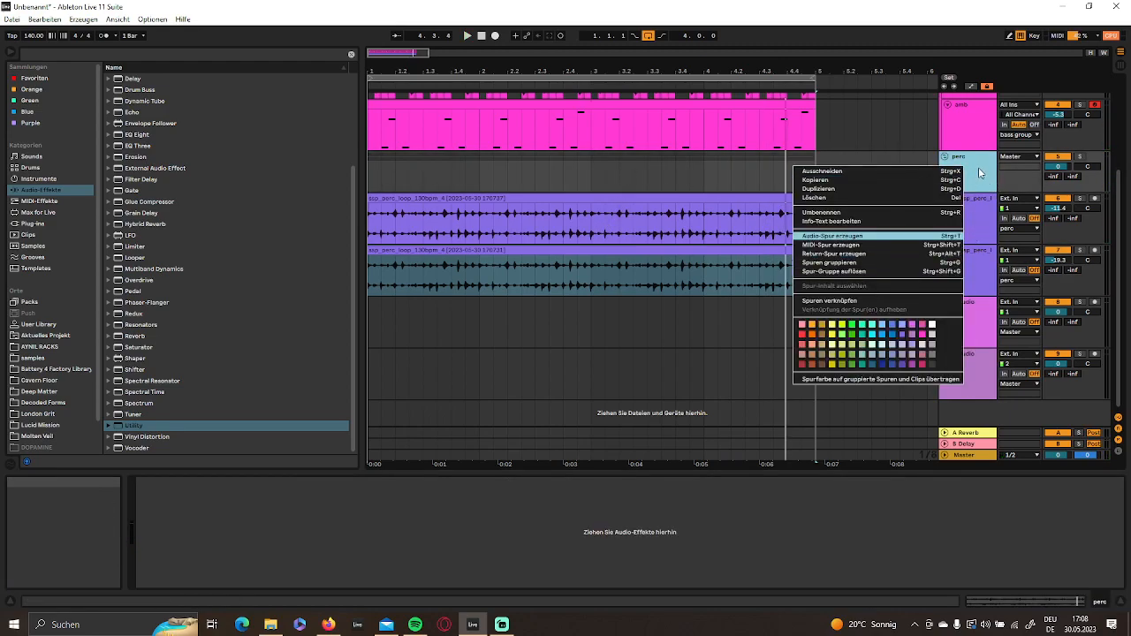
pyautogui.click(967, 168)
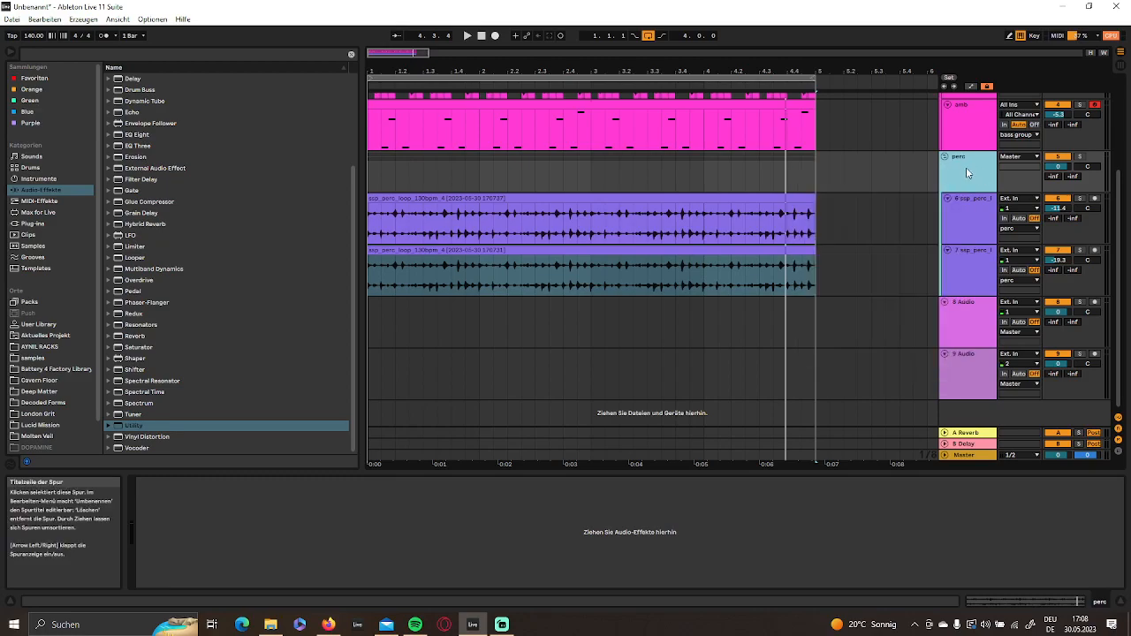
pyautogui.rightClick(966, 172)
pyautogui.click(984, 175)
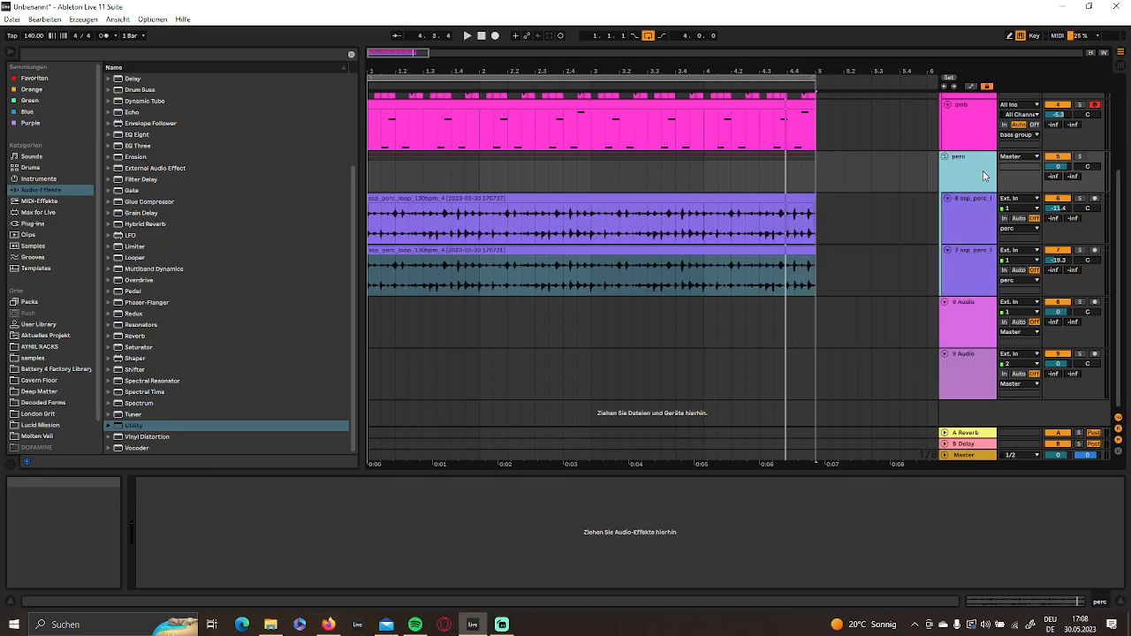
pyautogui.rightClick(983, 174)
pyautogui.click(847, 255)
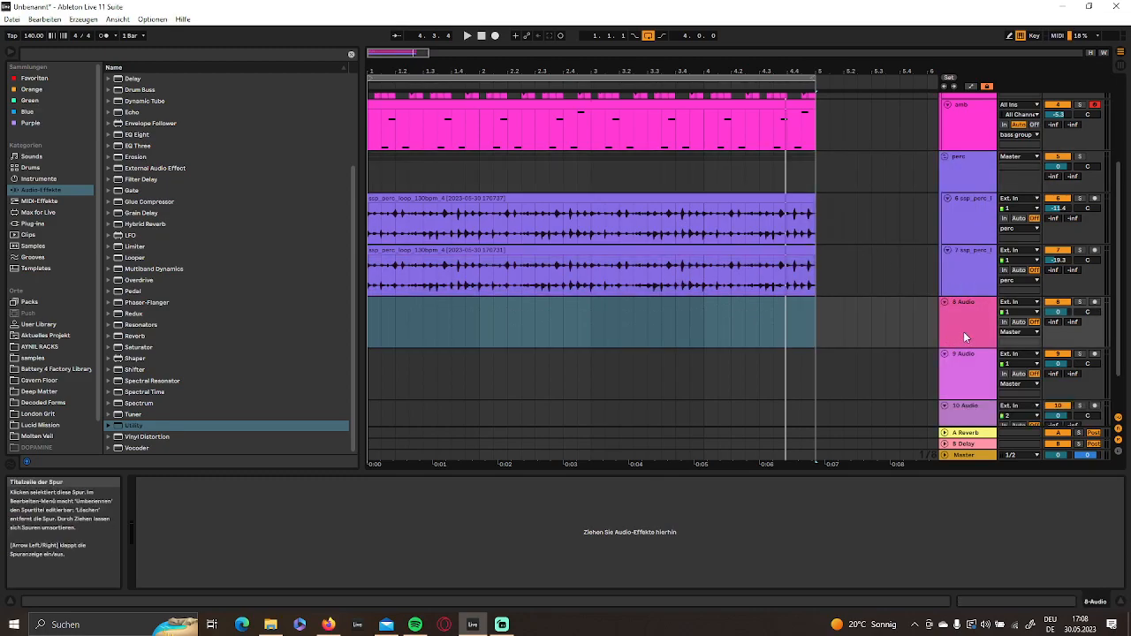
# - Group the first two empty audio tracks below the perc group and set the upper one's monitoring to Auto
pyautogui.scroll(-1, 964, 336)
pyautogui.click(978, 311)
pyautogui.hotkey('ctrl', 'g')
pyautogui.moveTo(811, 306); pyautogui.dragTo(719, 306)
pyautogui.moveTo(566, 71)
pyautogui.mouseDown()
pyautogui.moveTo(566, 35)
pyautogui.moveTo(565, 99)
pyautogui.moveTo(566, 87)
pyautogui.mouseUp()
pyautogui.click(983, 319)
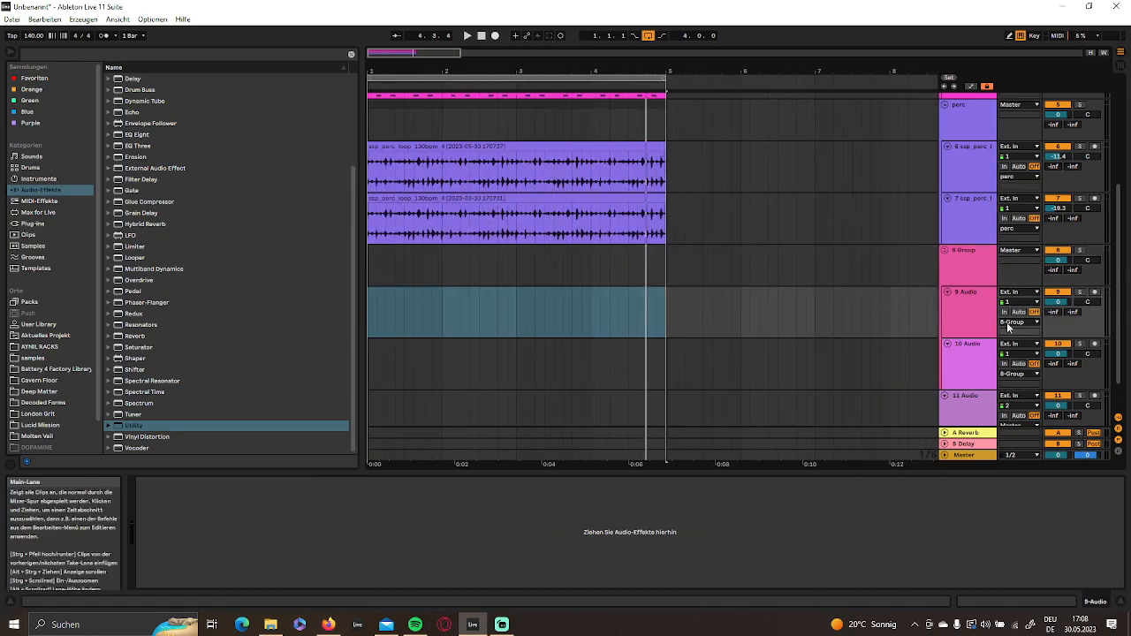
pyautogui.click(972, 319)
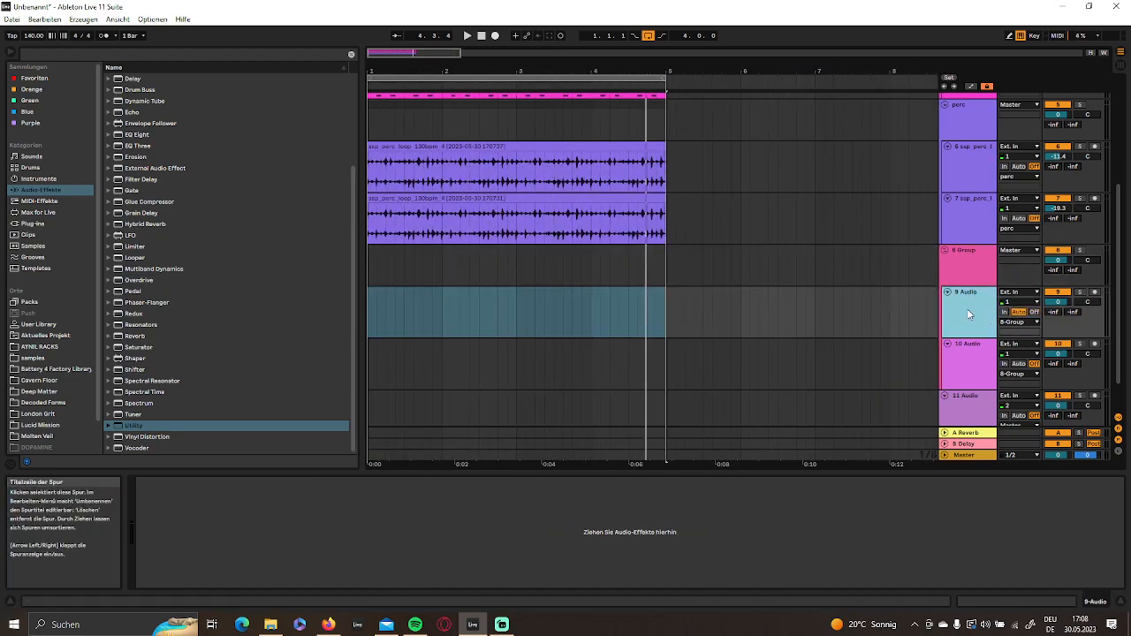
pyautogui.moveTo(518, 76); pyautogui.dragTo(518, 141)
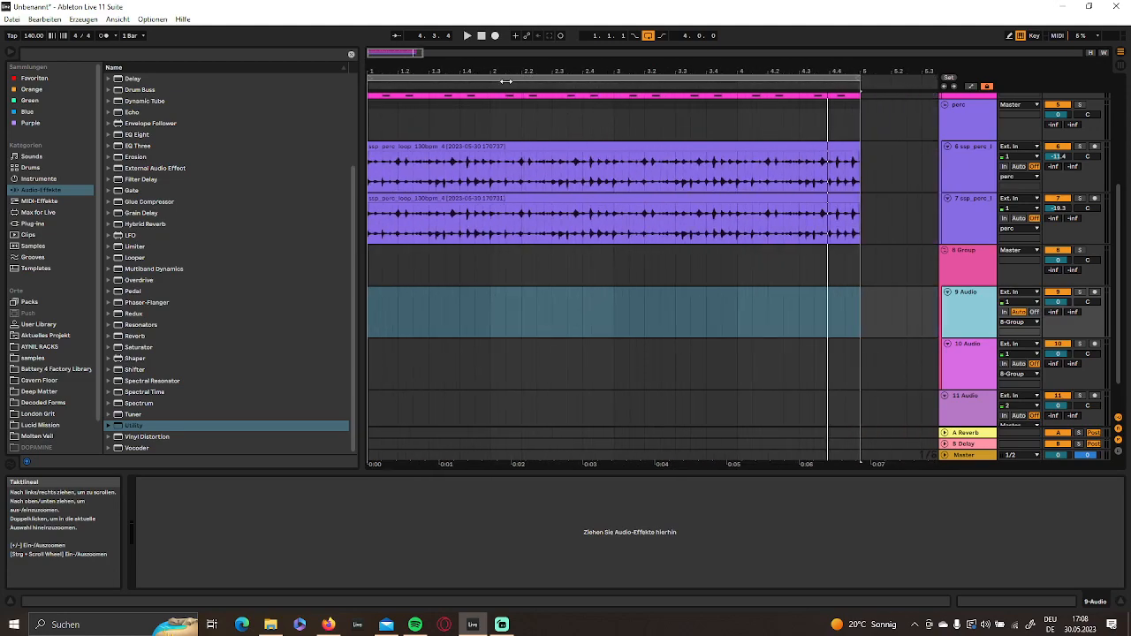
# - Search the browser for "closed" and audition the samples ClosedHH 606X 2.wav and ClosedHH 606 2.wav
pyautogui.click(63, 53)
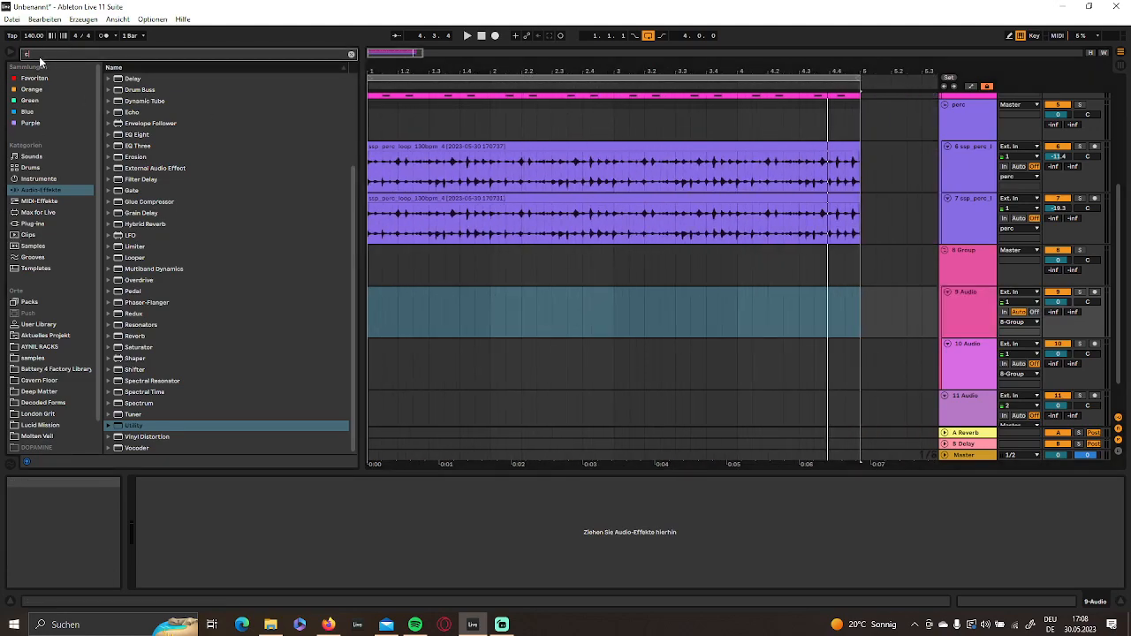
pyautogui.write('ch')
pyautogui.scroll(-10, 188, 292)
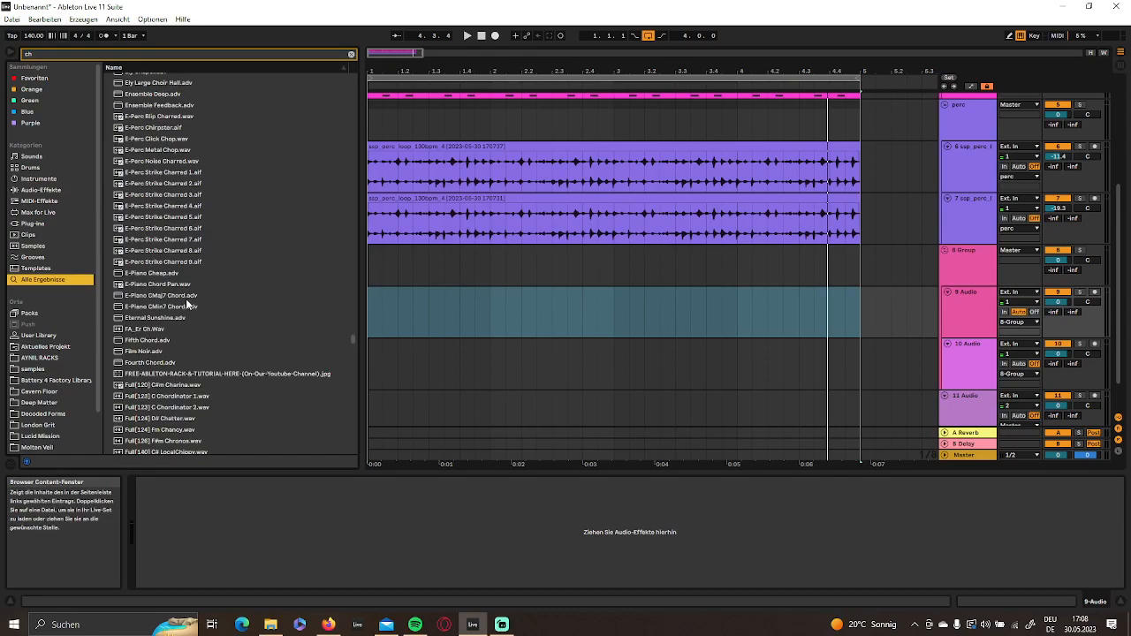
pyautogui.write('closed')
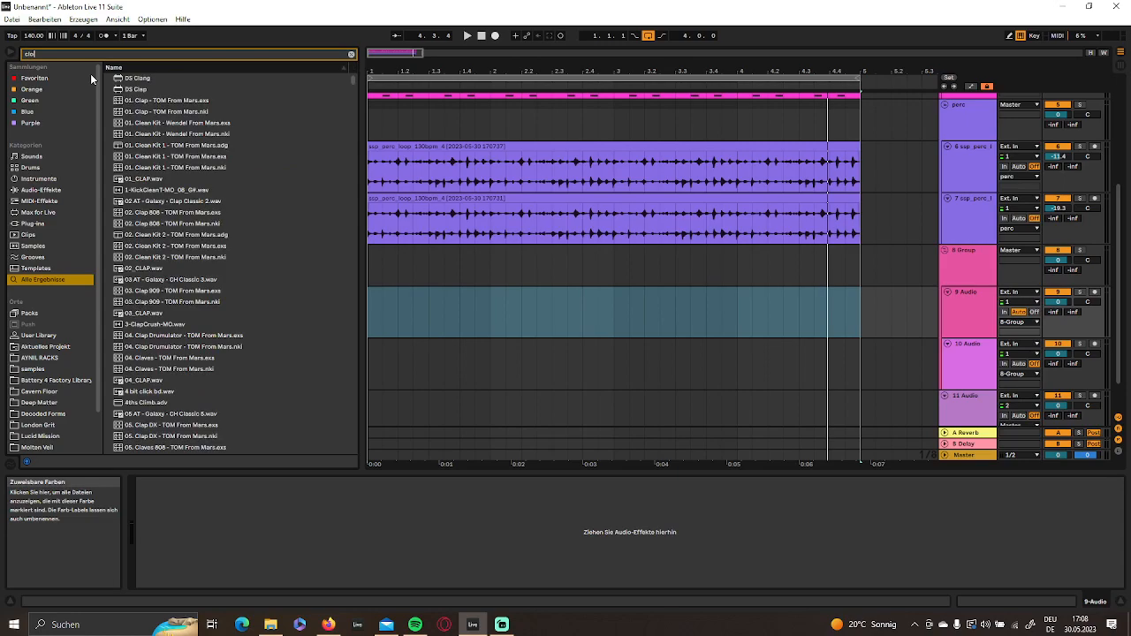
pyautogui.click(180, 279)
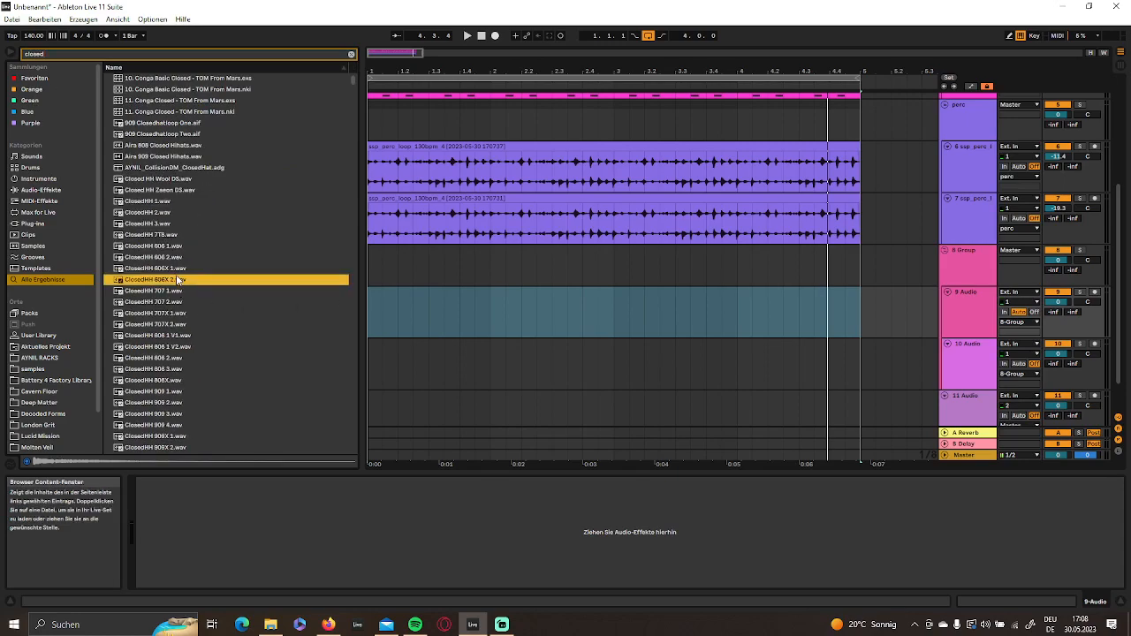
pyautogui.click(165, 260)
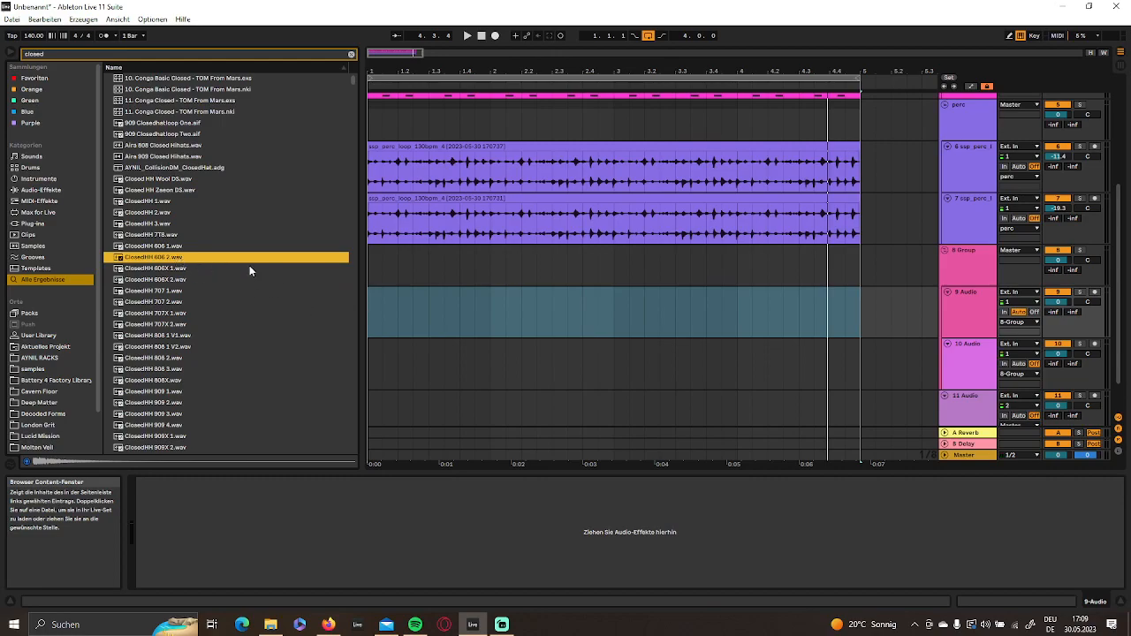
# - Replace the upper audio track in the new group with a MIDI track and load ClosedHH 606 2.wav into it
pyautogui.click(963, 305)
pyautogui.press('Delete')
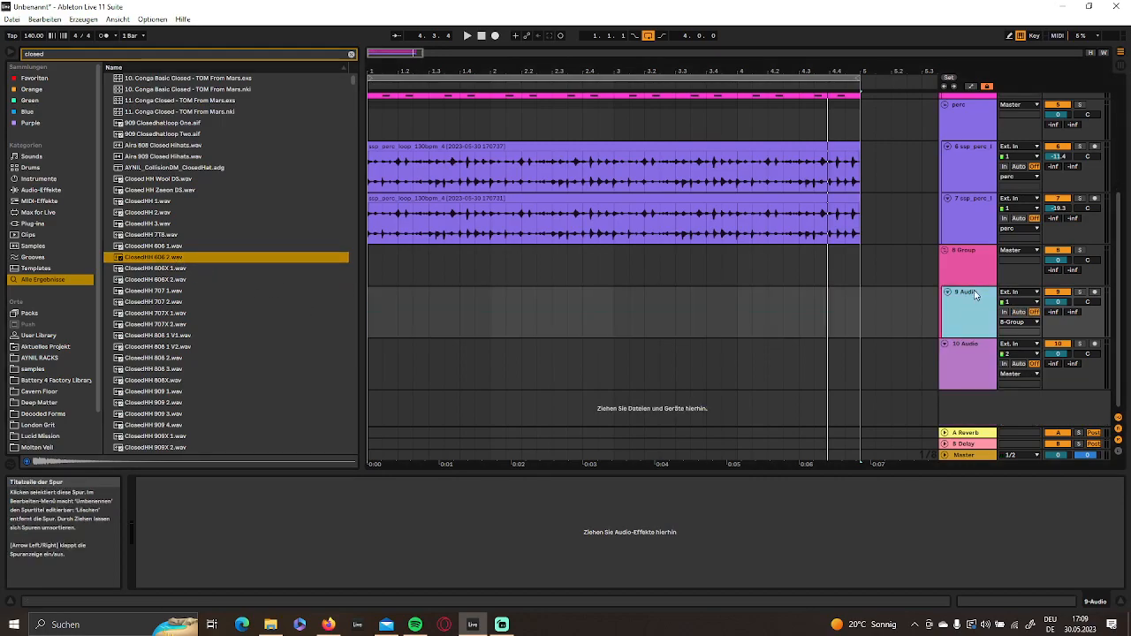
pyautogui.rightClick(967, 305)
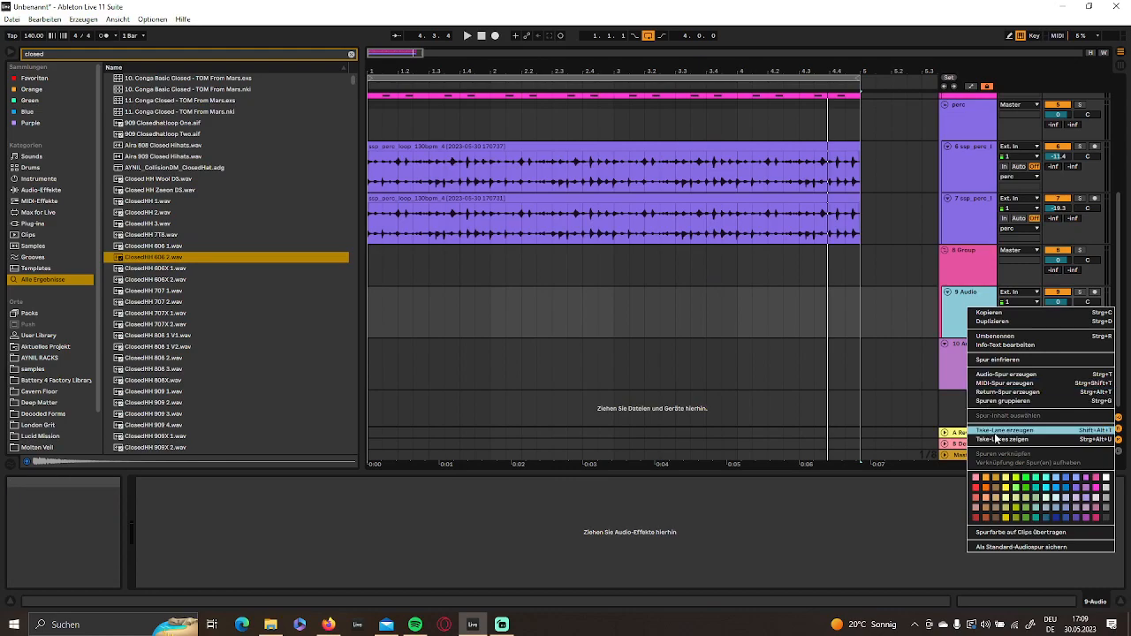
pyautogui.click(990, 384)
pyautogui.moveTo(975, 358); pyautogui.dragTo(957, 292)
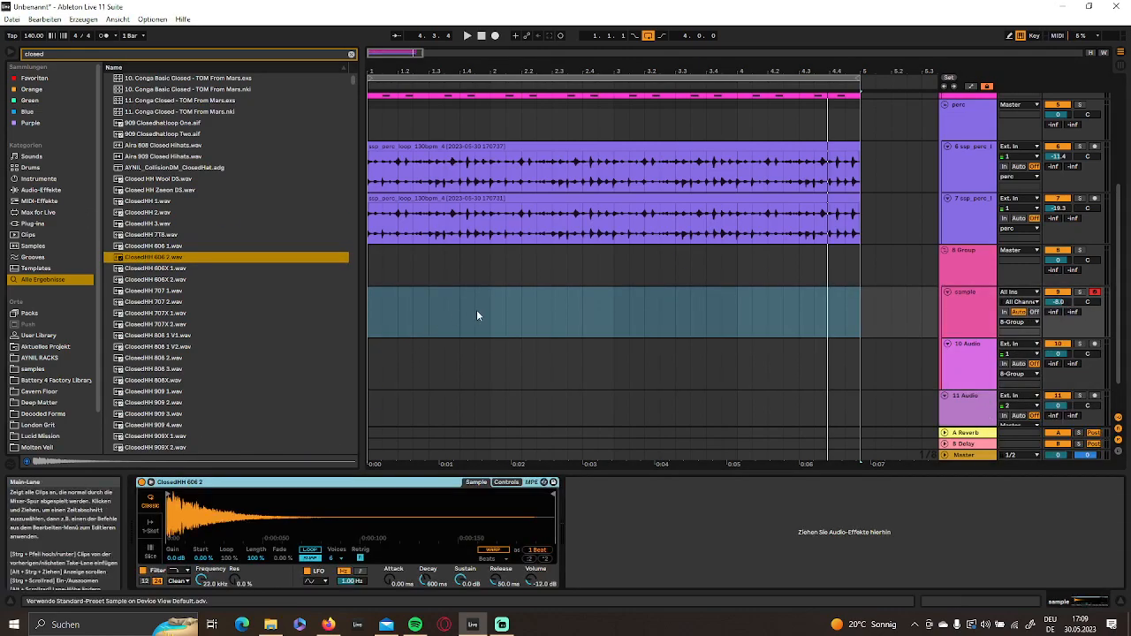
# - Create an empty one-bar MIDI clip at the start of the closed hi-hat track
pyautogui.moveTo(493, 314); pyautogui.dragTo(356, 313)
pyautogui.rightClick(415, 311)
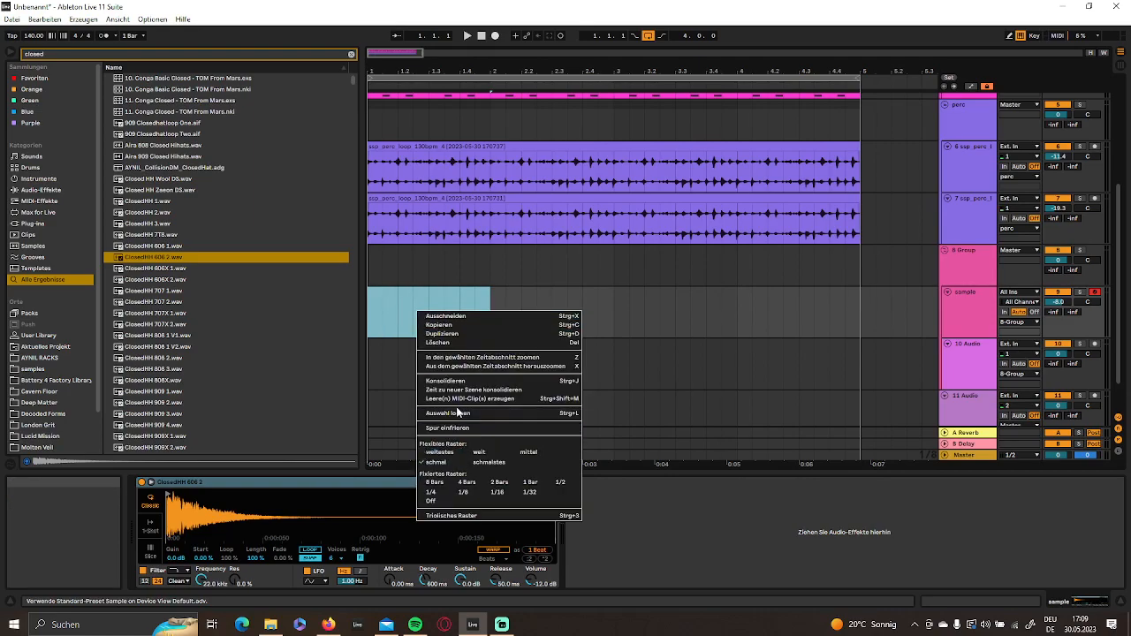
pyautogui.click(462, 402)
# - Fill the one-bar clip with sixteenth-length C3 notes on every eighth, drawing the first four and duplicating them into the second half
pyautogui.doubleClick(333, 491)
pyautogui.click(435, 487)
pyautogui.doubleClick(435, 491)
pyautogui.doubleClick(531, 492)
pyautogui.doubleClick(629, 493)
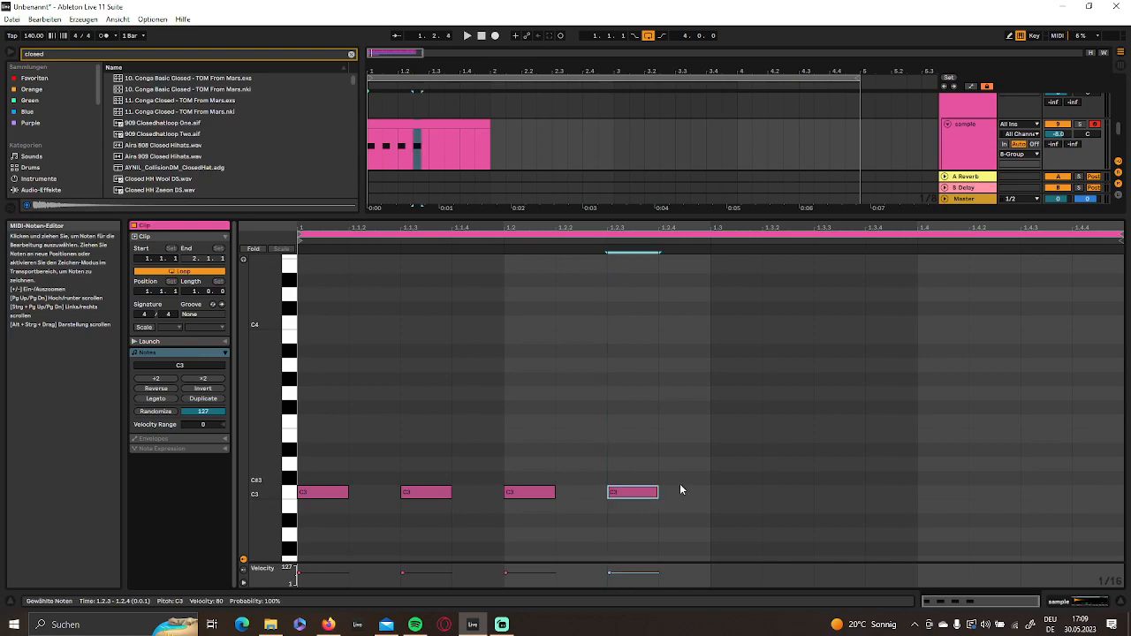
pyautogui.moveTo(713, 478); pyautogui.dragTo(141, 512)
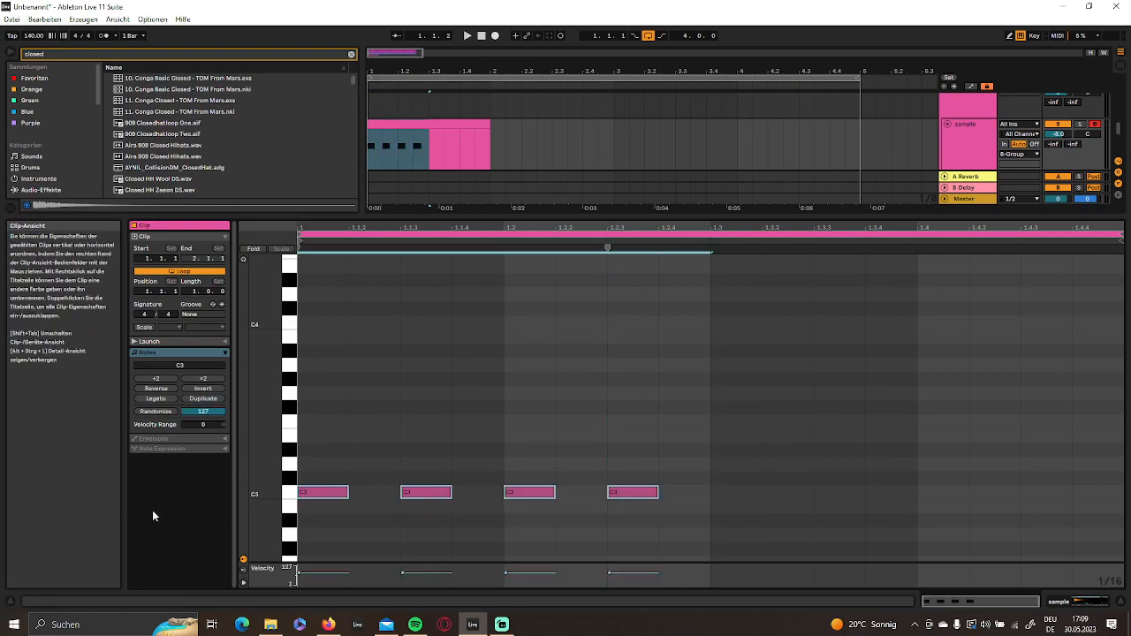
pyautogui.hotkey('ctrl', 'd')
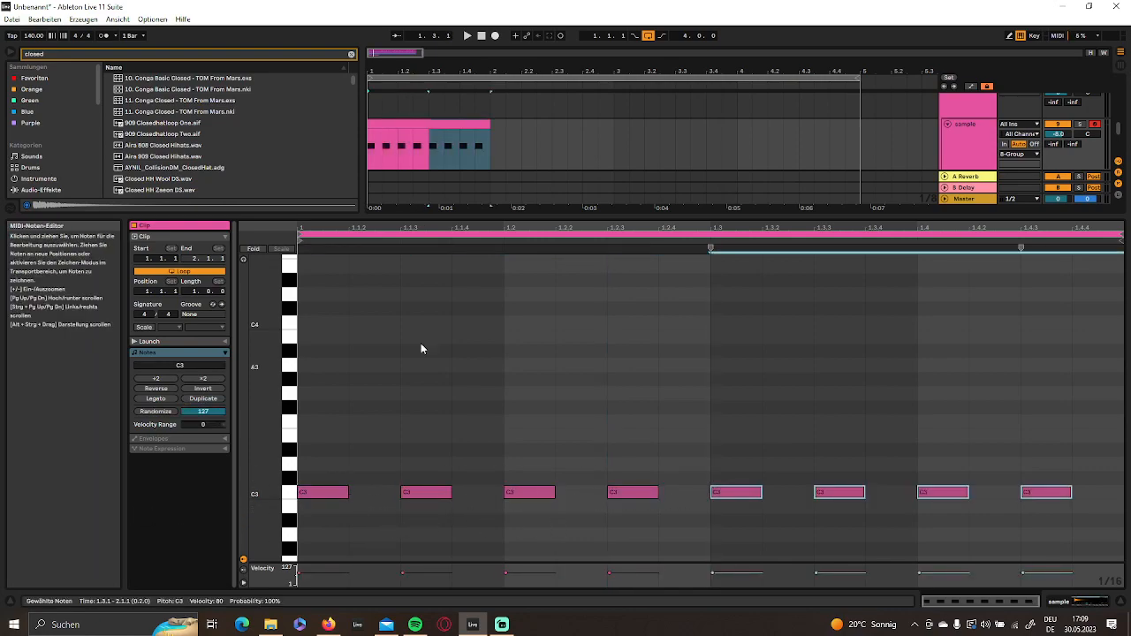
# - Play the hi-hat pattern, lower the velocity of the second, fourth and eighth notes, and duplicate the pattern to a two-bar clip
pyautogui.press('space')
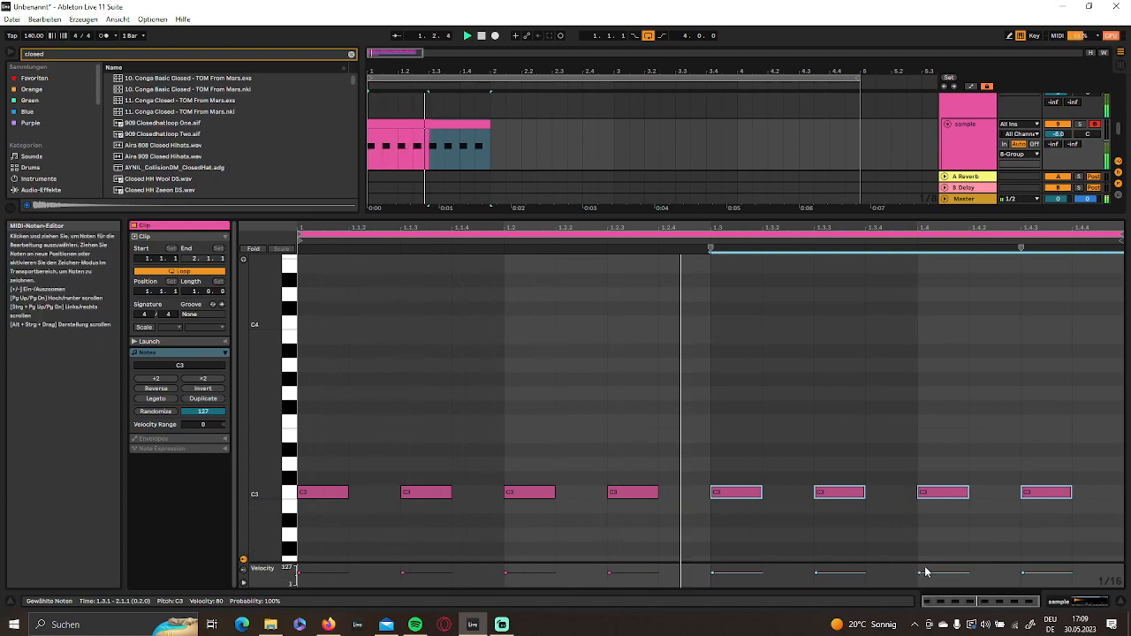
pyautogui.click(428, 492)
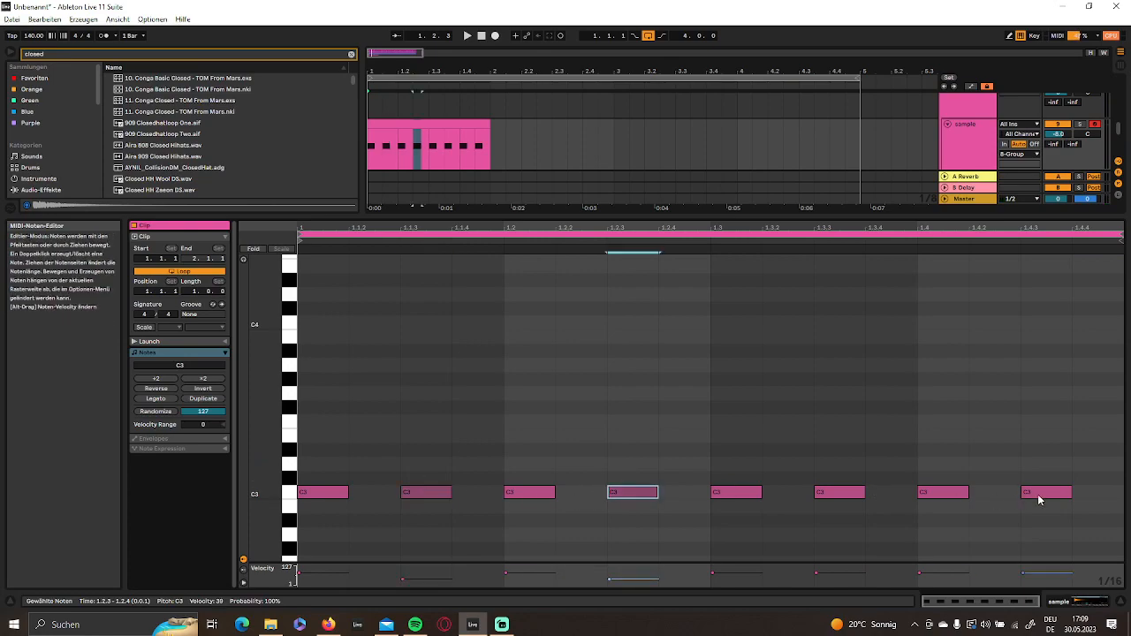
pyautogui.click(471, 124)
pyautogui.moveTo(480, 125); pyautogui.dragTo(619, 123)
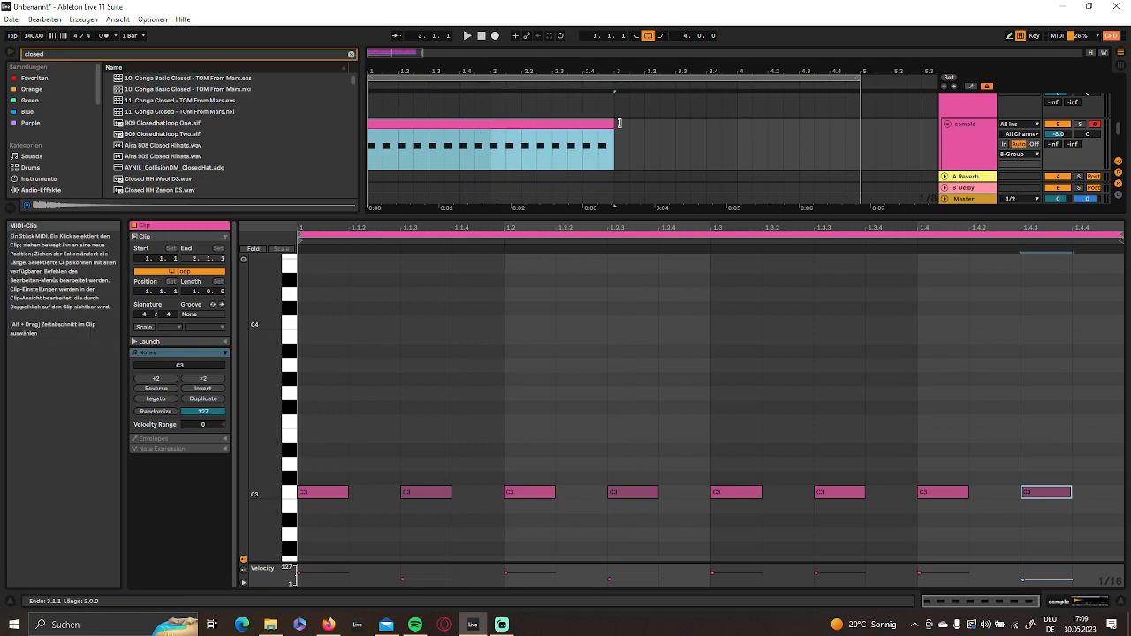
pyautogui.click(204, 399)
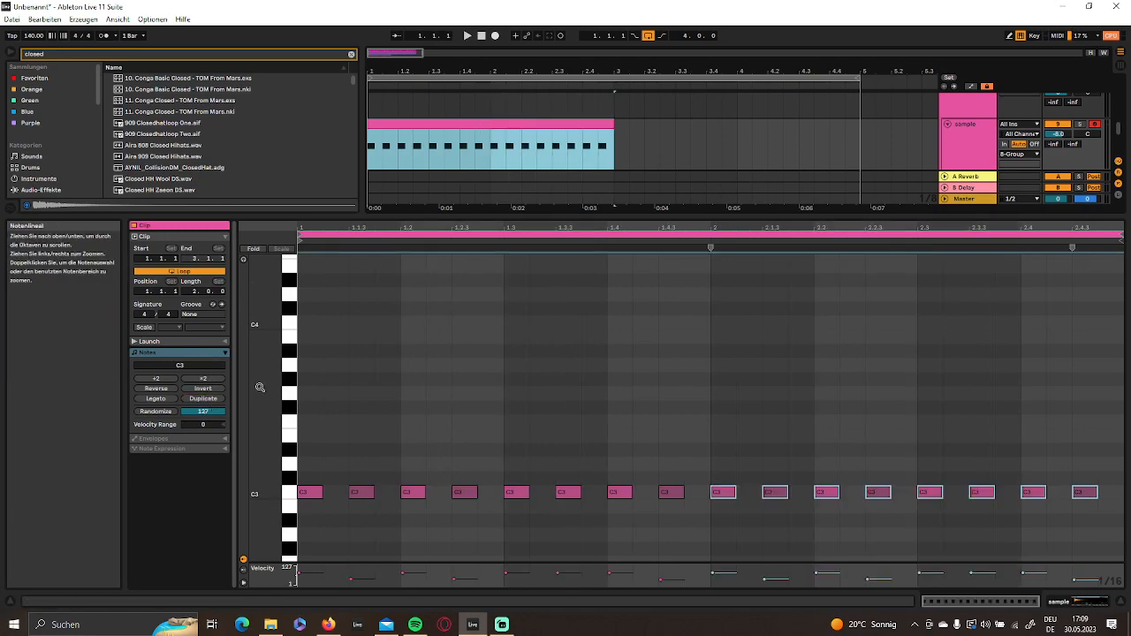
# - Add a C3 note with velocity 9 at 2.4.4 and extend the hi-hat clip to four bars
pyautogui.doubleClick(1110, 493)
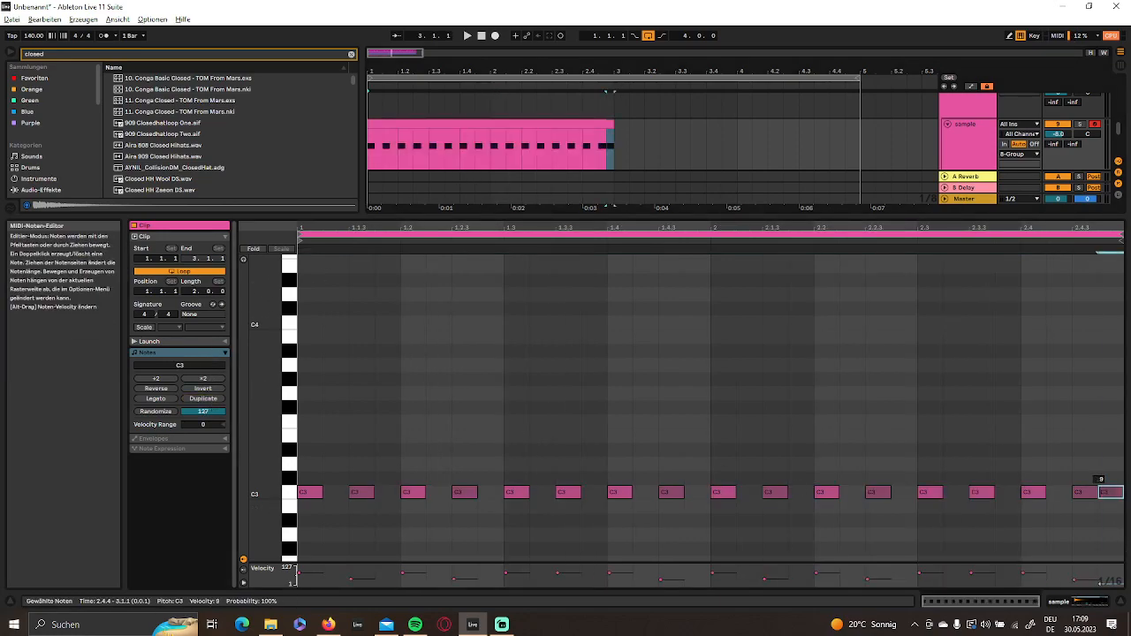
pyautogui.click(1069, 602)
pyautogui.moveTo(614, 252); pyautogui.dragTo(849, 260)
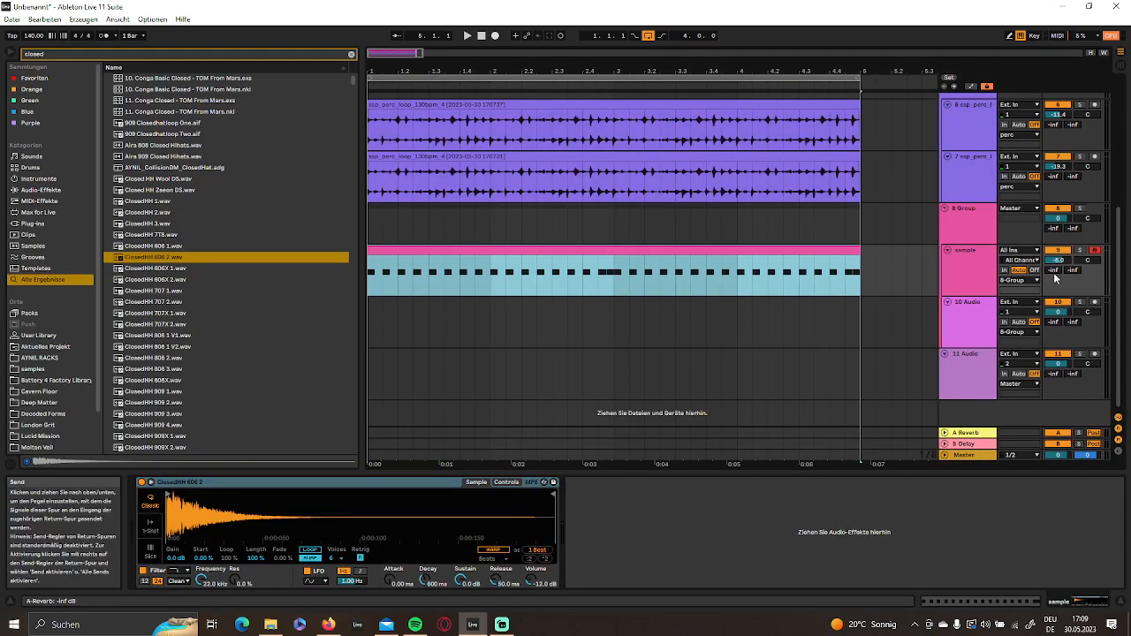
# - Play the mix and set the hi-hat track's A Reverb send to -23.7 dB and its volume to -10.6 dB
pyautogui.press('space')
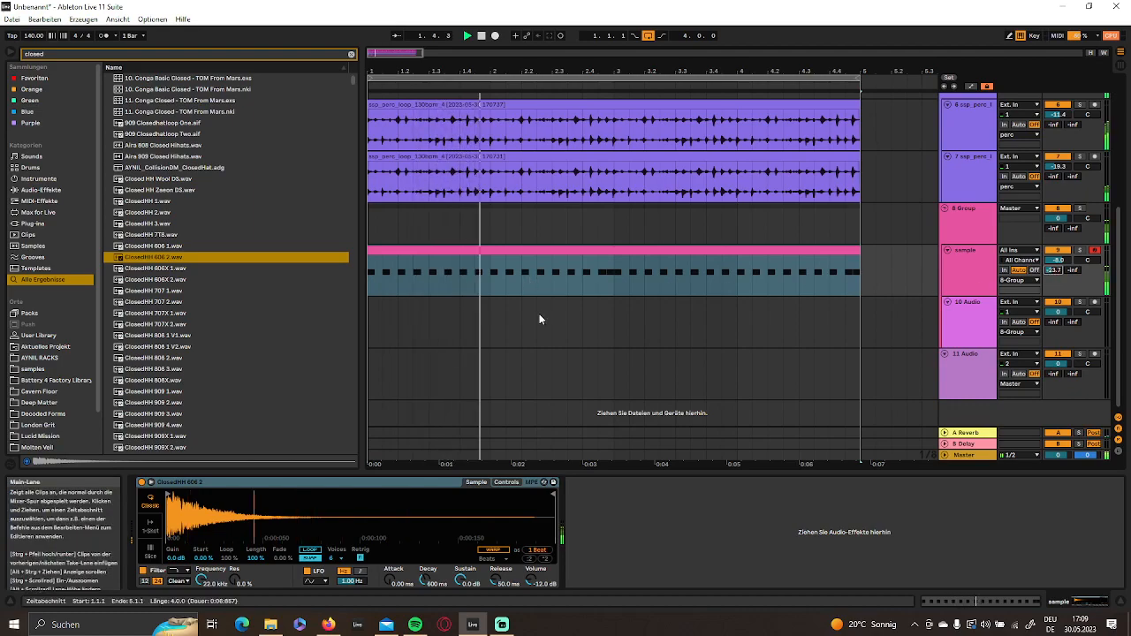
pyautogui.moveTo(1058, 261); pyautogui.dragTo(1058, 272)
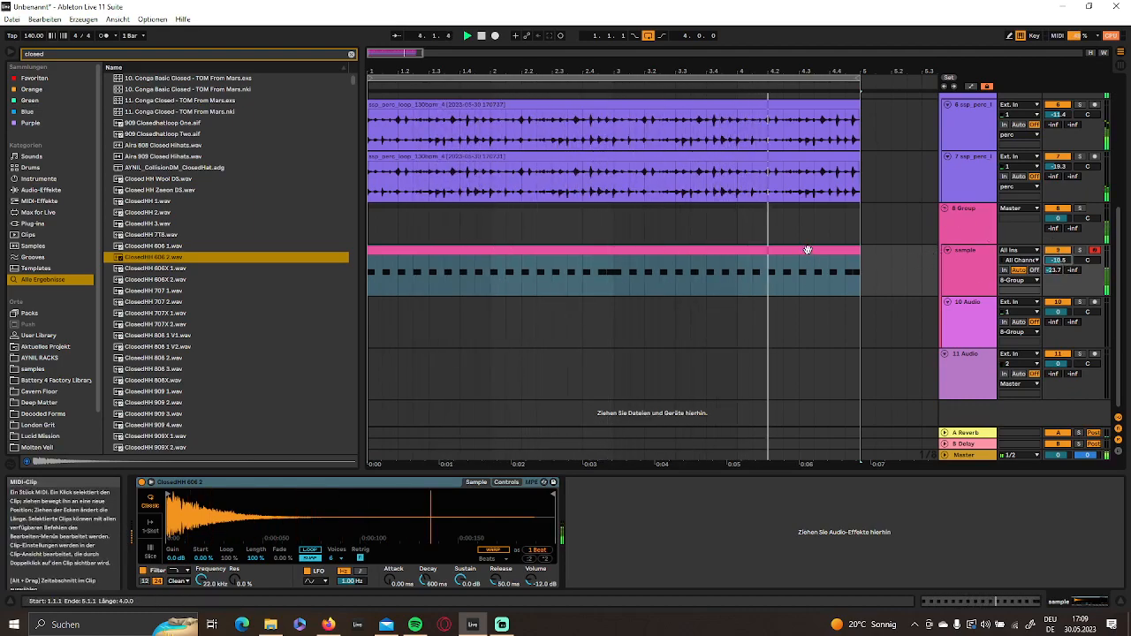
# - Stop playback, audition the closed hi-hat samples and pick ClosedHH 909 1.wav
pyautogui.rightClick(969, 270)
pyautogui.click(985, 349)
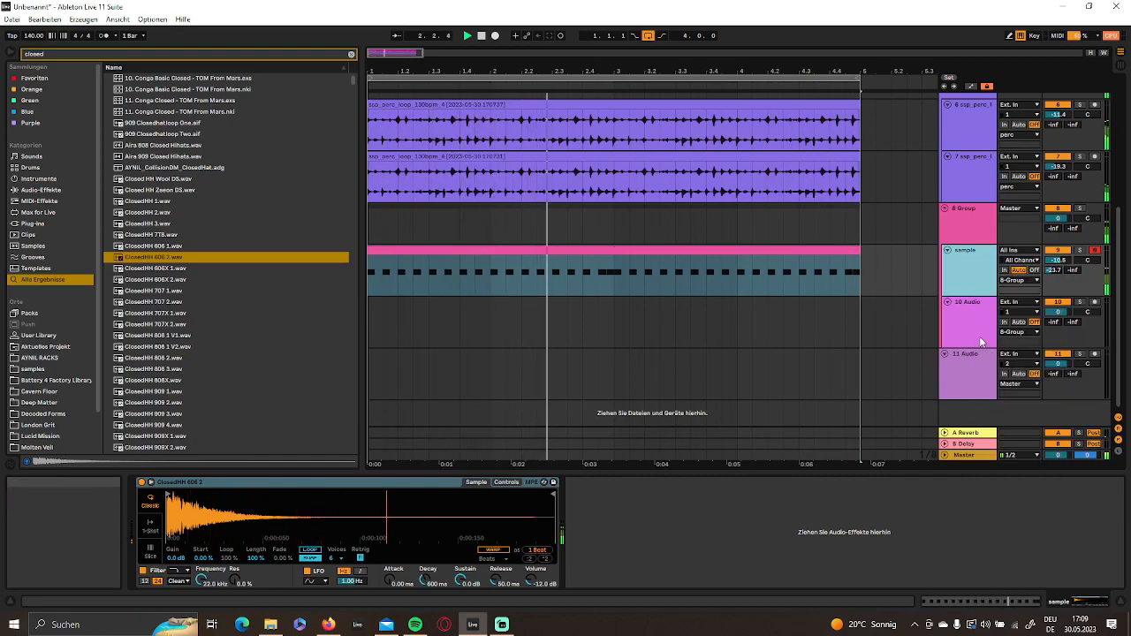
pyautogui.click(482, 309)
pyautogui.scroll(3, 486, 309)
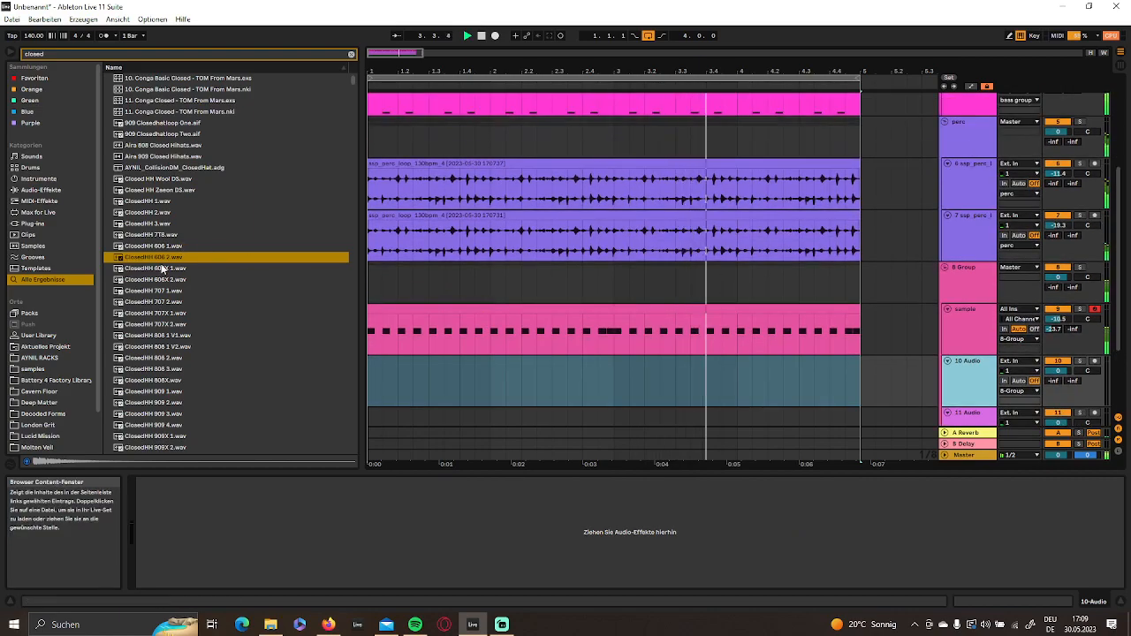
pyautogui.press('space')
pyautogui.click(177, 404)
pyautogui.scroll(-2, 144, 356)
pyautogui.click(148, 314)
pyautogui.click(157, 320)
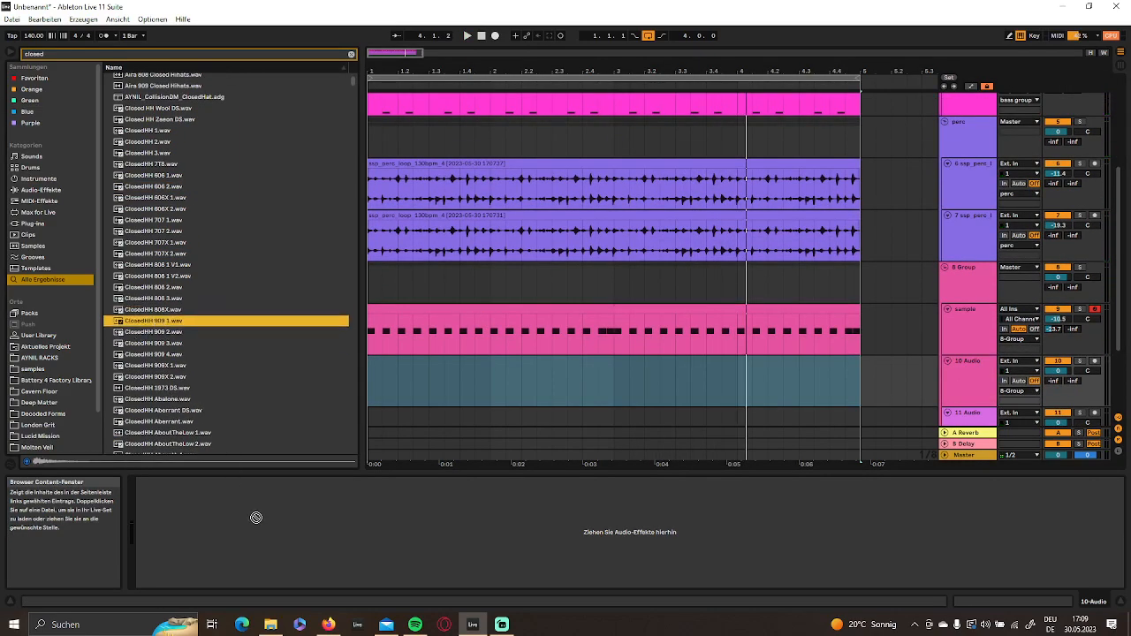
# - Insert a MIDI track below the existing hi-hat track and load ClosedHH 909 1.wav onto it
pyautogui.rightClick(976, 345)
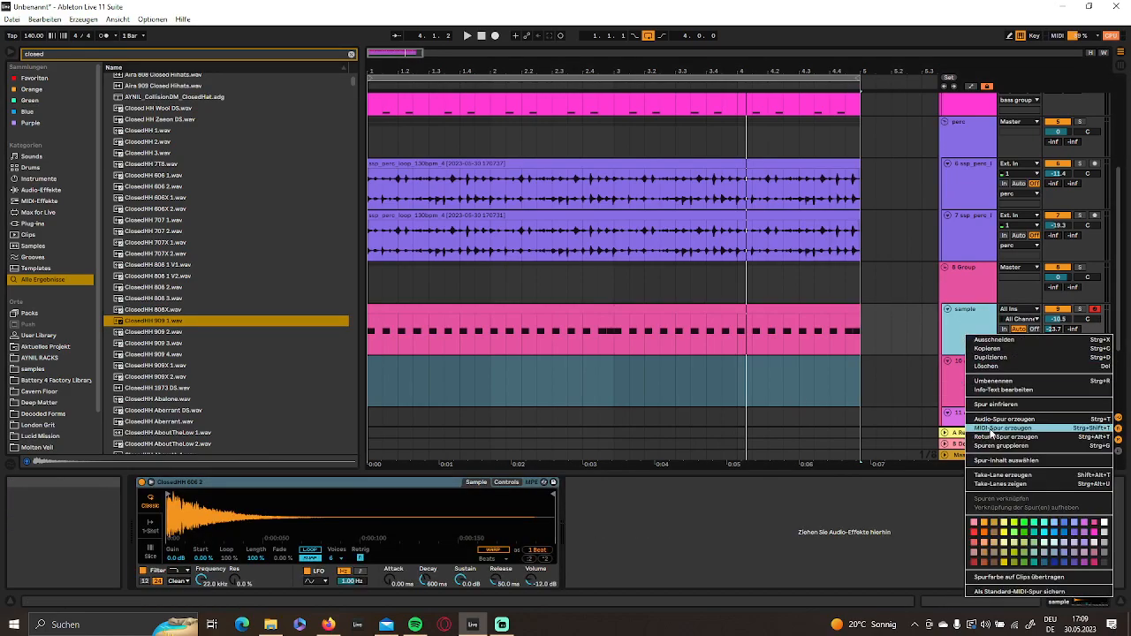
pyautogui.click(992, 430)
pyautogui.scroll(-3, 619, 353)
pyautogui.click(161, 322)
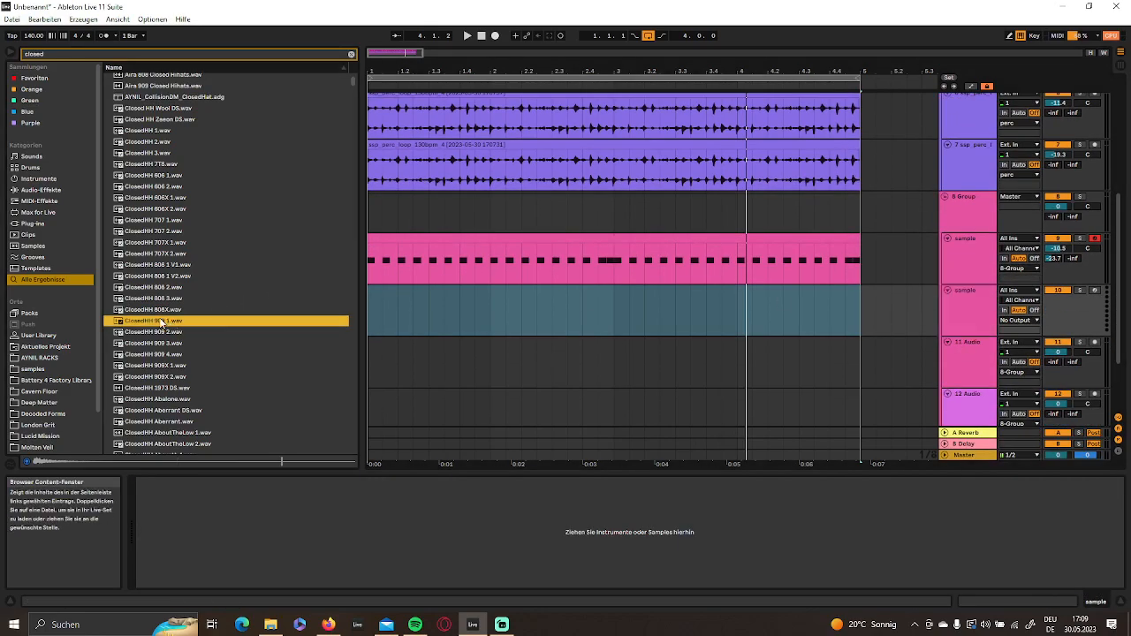
# - Insert an empty one-bar MIDI clip in bar 1 of the new hi-hat track
pyautogui.moveTo(413, 364); pyautogui.dragTo(371, 308)
pyautogui.rightClick(405, 309)
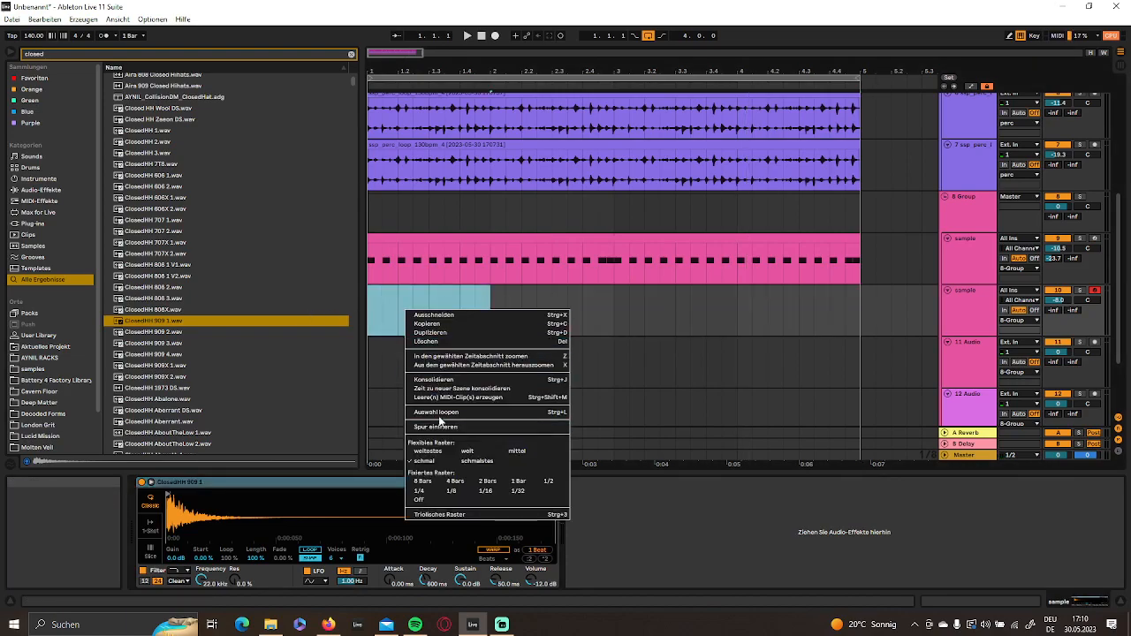
pyautogui.click(452, 400)
# - Fill the one-bar clip with sixteenth-length C3 notes on the offbeats at 1.1.3, 1.2.3, 1.3.3 and 1.4.3
pyautogui.doubleClick(418, 494)
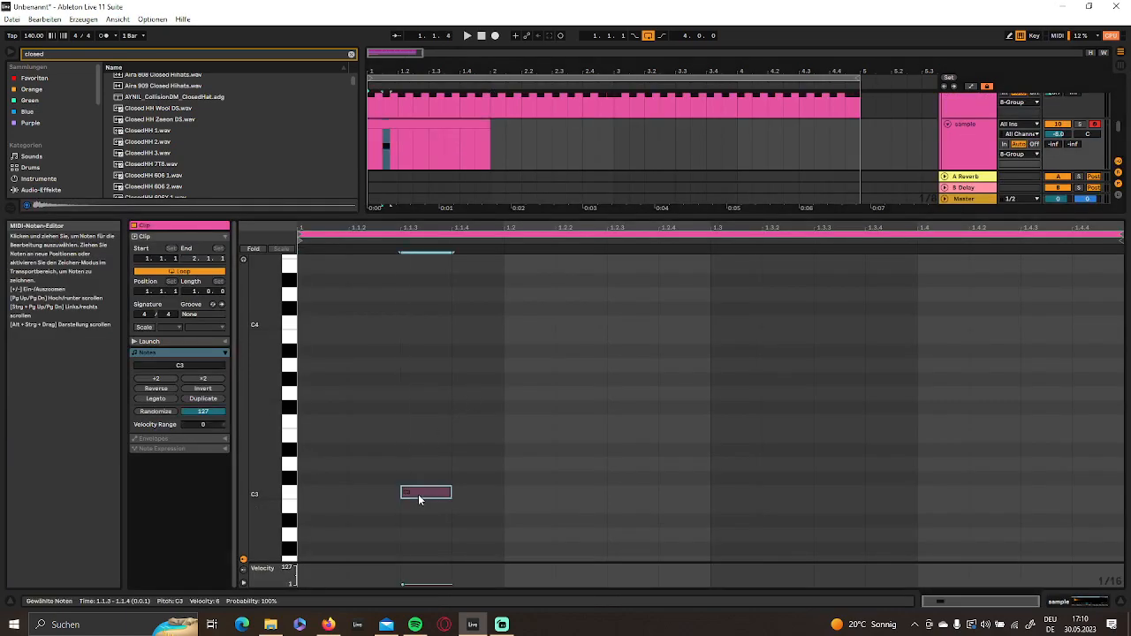
pyautogui.click(588, 484)
pyautogui.doubleClick(630, 492)
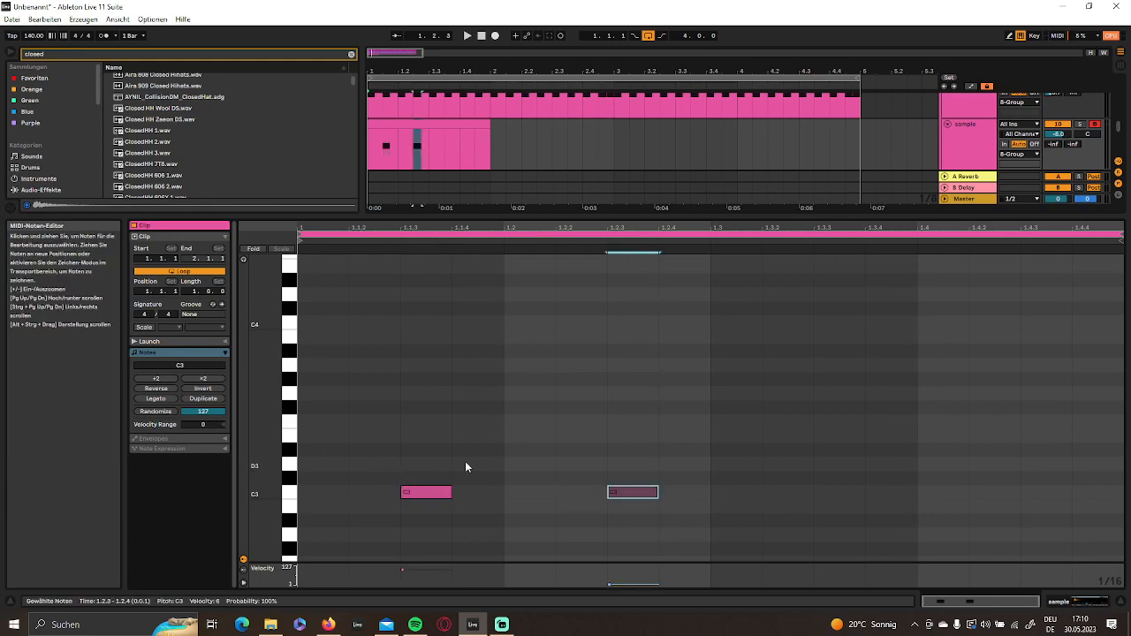
pyautogui.moveTo(504, 441); pyautogui.dragTo(106, 526)
pyautogui.hotkey('ctrl', 'd')
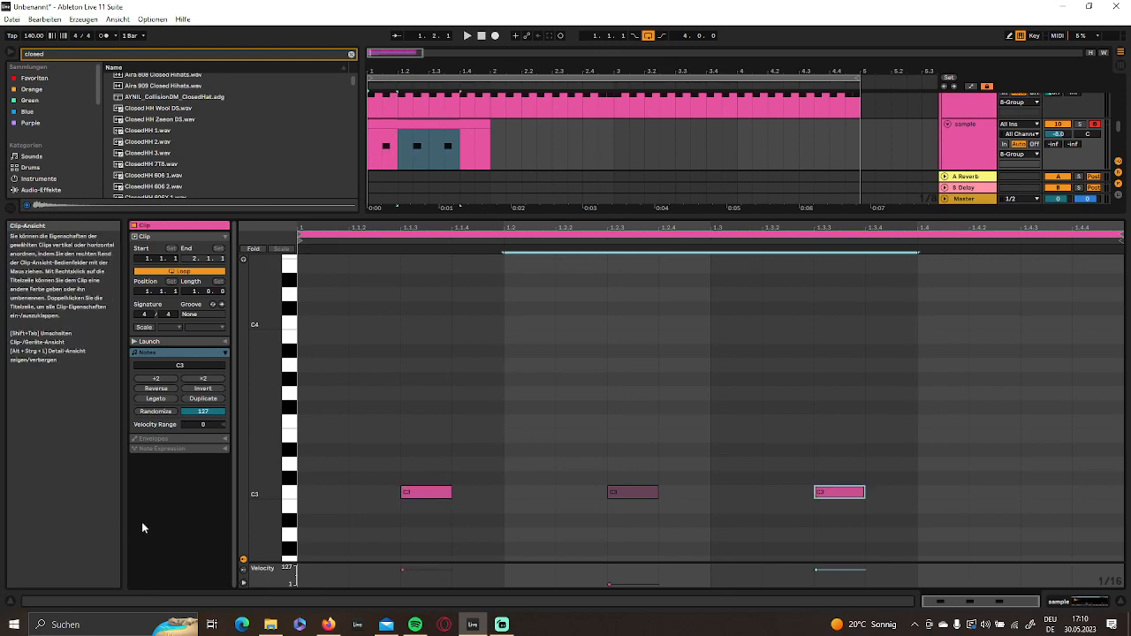
pyautogui.moveTo(849, 497); pyautogui.dragTo(628, 496)
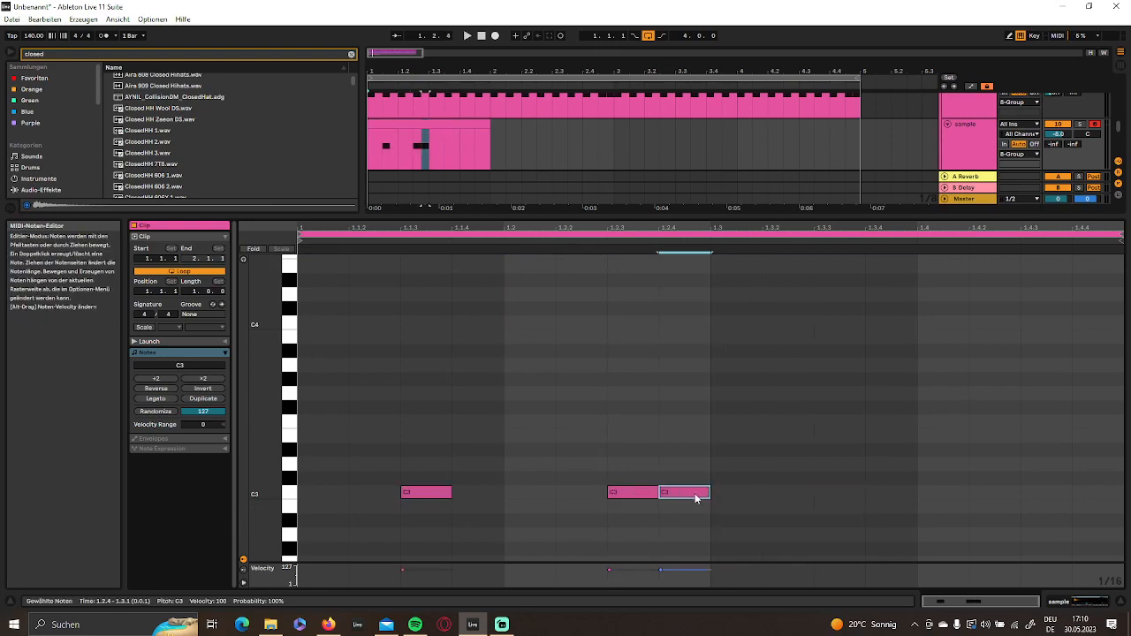
pyautogui.hotkey('ctrl', 'd')
pyautogui.hotkey('ctrl', 'd')
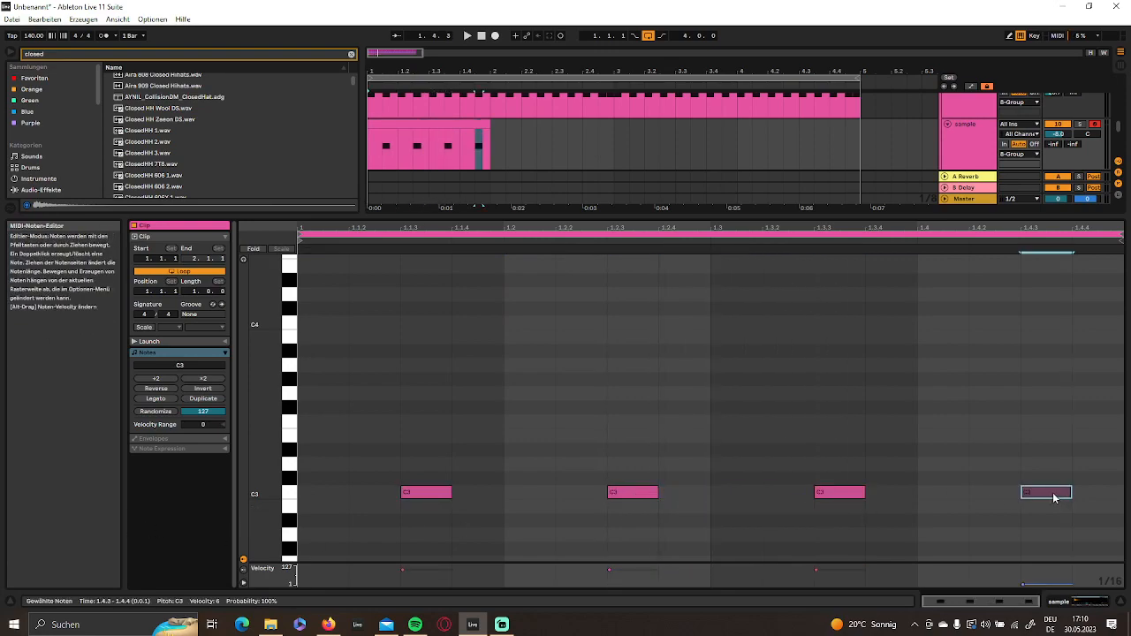
# - Return to the arrangement and extend the offbeat hi-hat clip to four bars, ending at 5.1.1
pyautogui.click(1070, 602)
pyautogui.scroll(2, 599, 258)
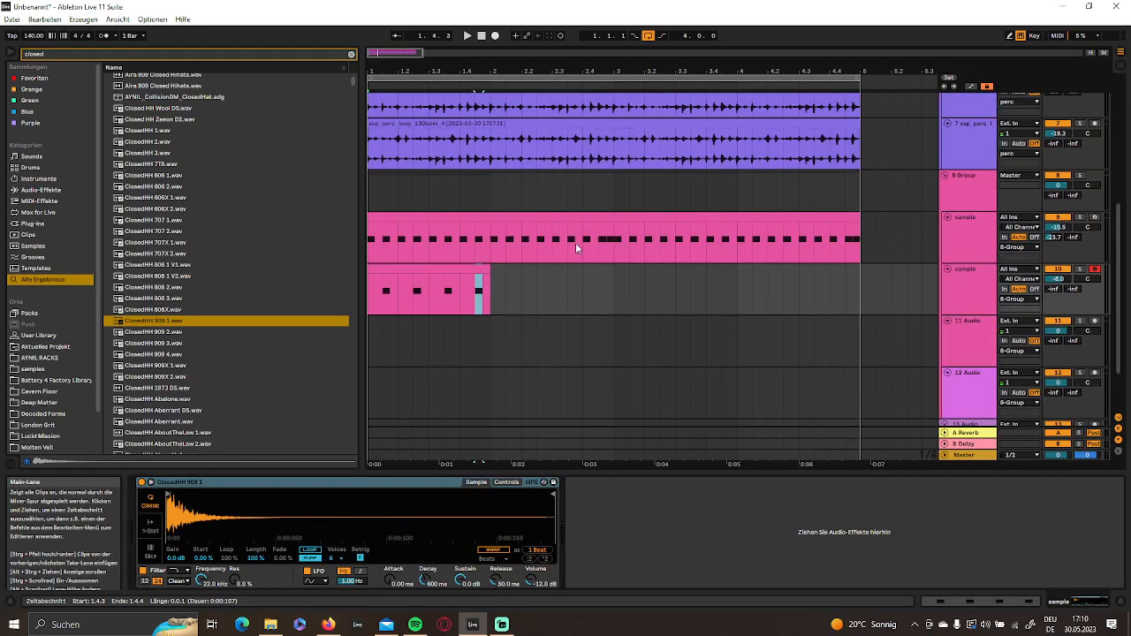
pyautogui.moveTo(487, 271); pyautogui.dragTo(871, 301)
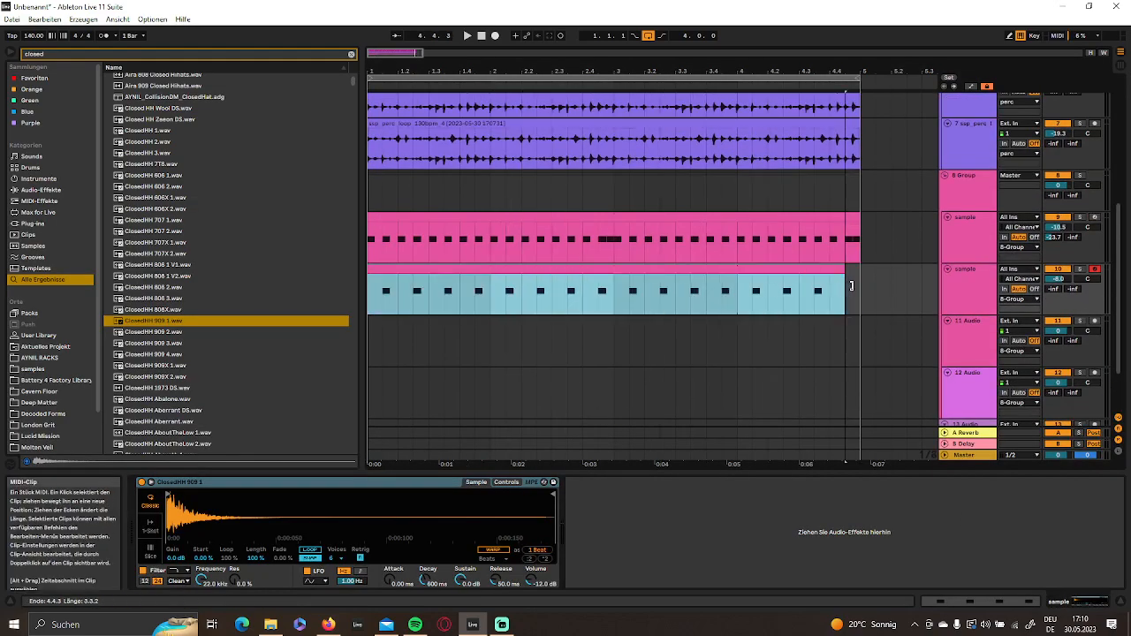
pyautogui.scroll(5, 658, 236)
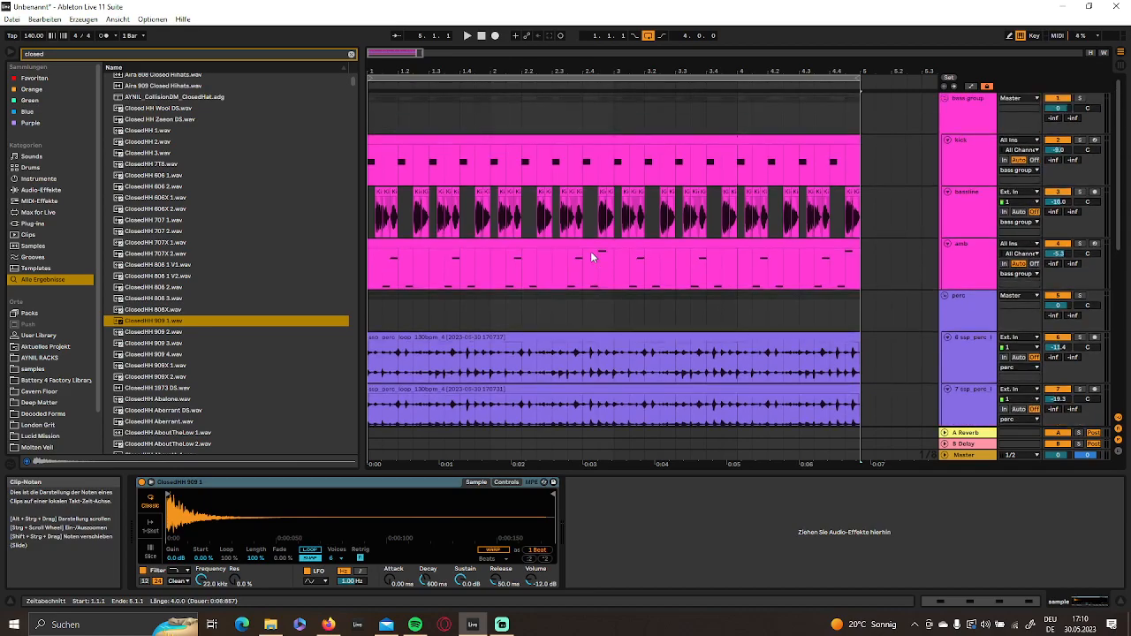
pyautogui.scroll(-5, 697, 283)
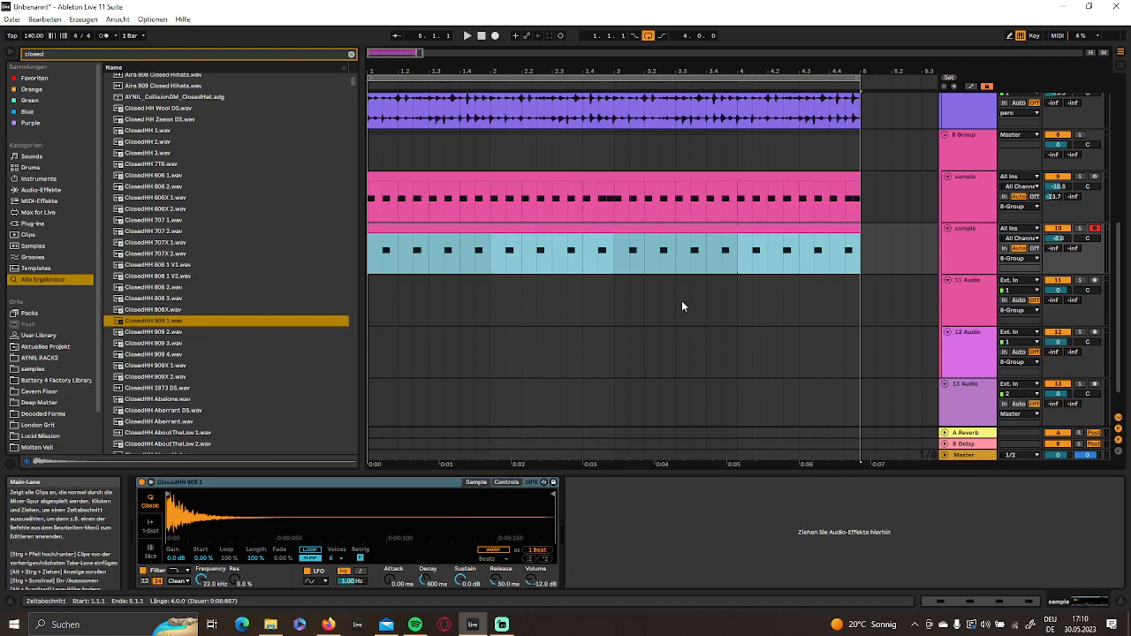
# - Play the offbeat hi-hat track in solo and set its A Reverb send to -18.7 dB
pyautogui.click(553, 239)
pyautogui.press('space')
pyautogui.moveTo(1053, 249); pyautogui.dragTo(1053, 213)
# - Shape the hi-hat sampler's amp envelope with 133 ms decay, -18 dB sustain and 451 ms release
pyautogui.moveTo(460, 579); pyautogui.dragTo(425, 593)
pyautogui.moveTo(496, 580); pyautogui.dragTo(496, 561)
pyautogui.moveTo(425, 580); pyautogui.dragTo(425, 587)
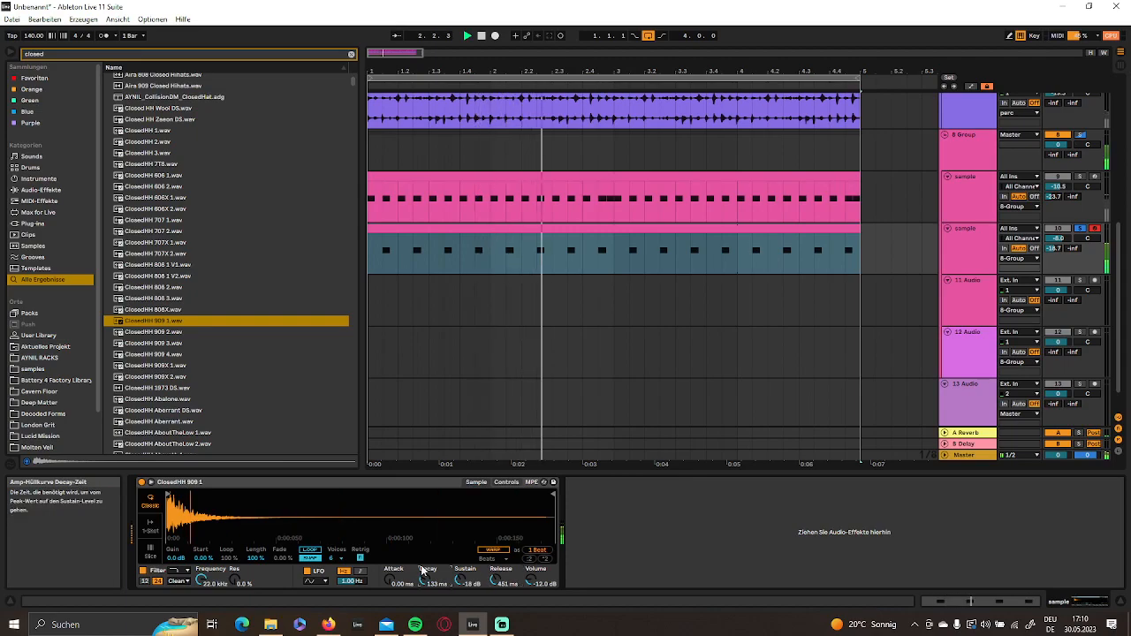
# - Add an EQ Eight after the hi-hat sampler and set its low-cut band to 391 Hz
pyautogui.click(43, 192)
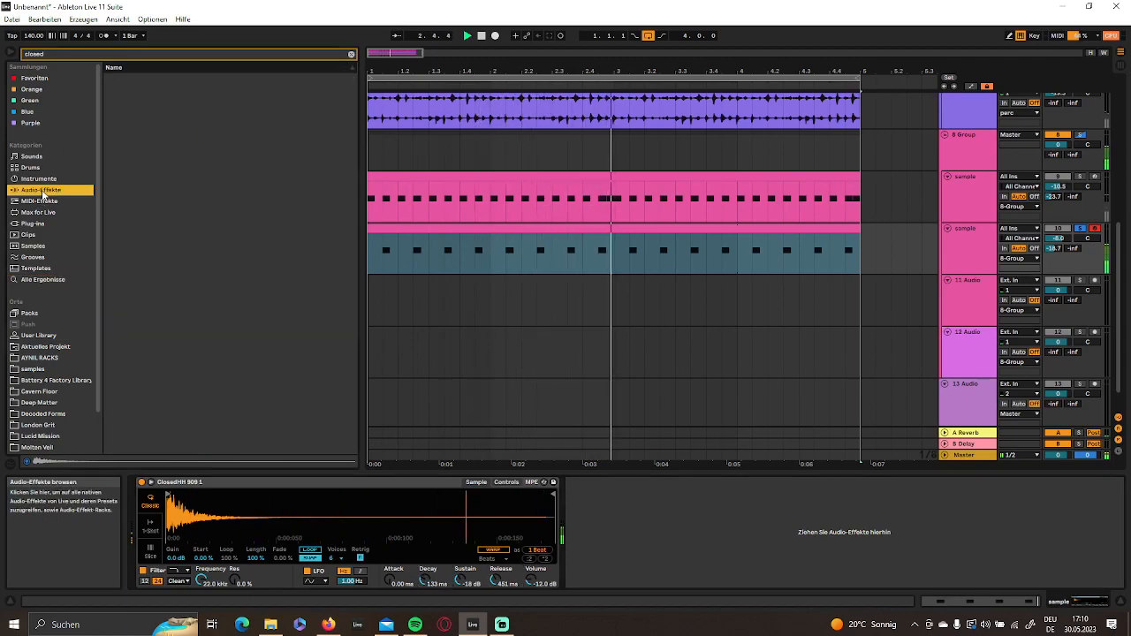
pyautogui.click(351, 54)
pyautogui.scroll(4, 163, 168)
pyautogui.moveTo(141, 256); pyautogui.dragTo(616, 576)
pyautogui.click(616, 575)
pyautogui.click(609, 534)
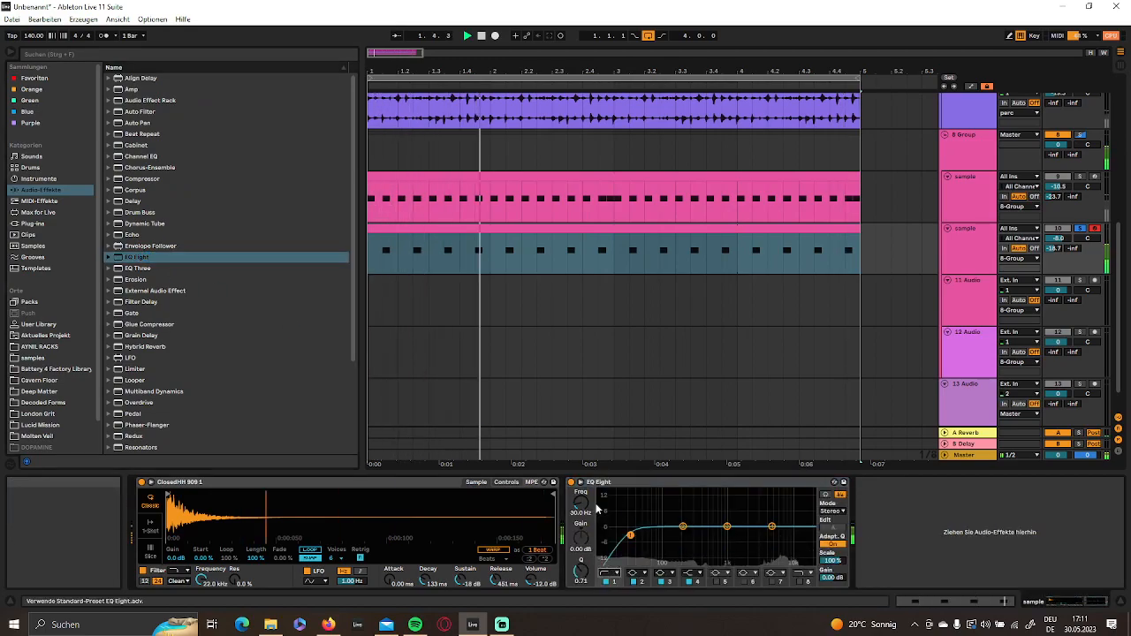
pyautogui.moveTo(580, 506); pyautogui.dragTo(580, 476)
pyautogui.scroll(2, 664, 293)
pyautogui.click(672, 323)
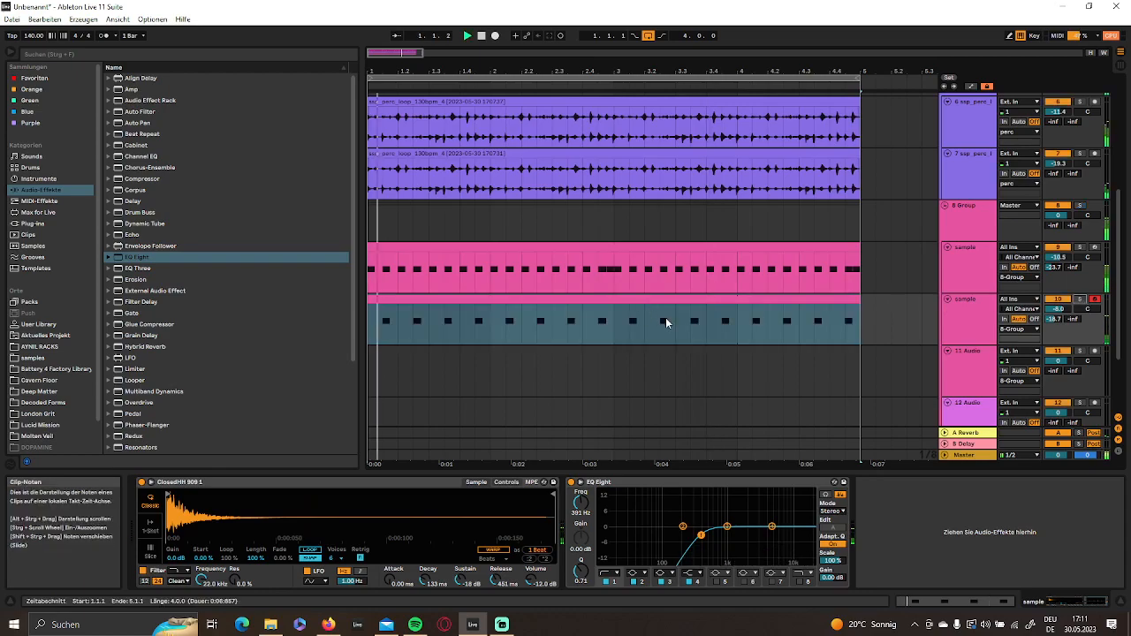
# - Search all browser results for "open 909"
pyautogui.click(84, 54)
pyautogui.write('open li')
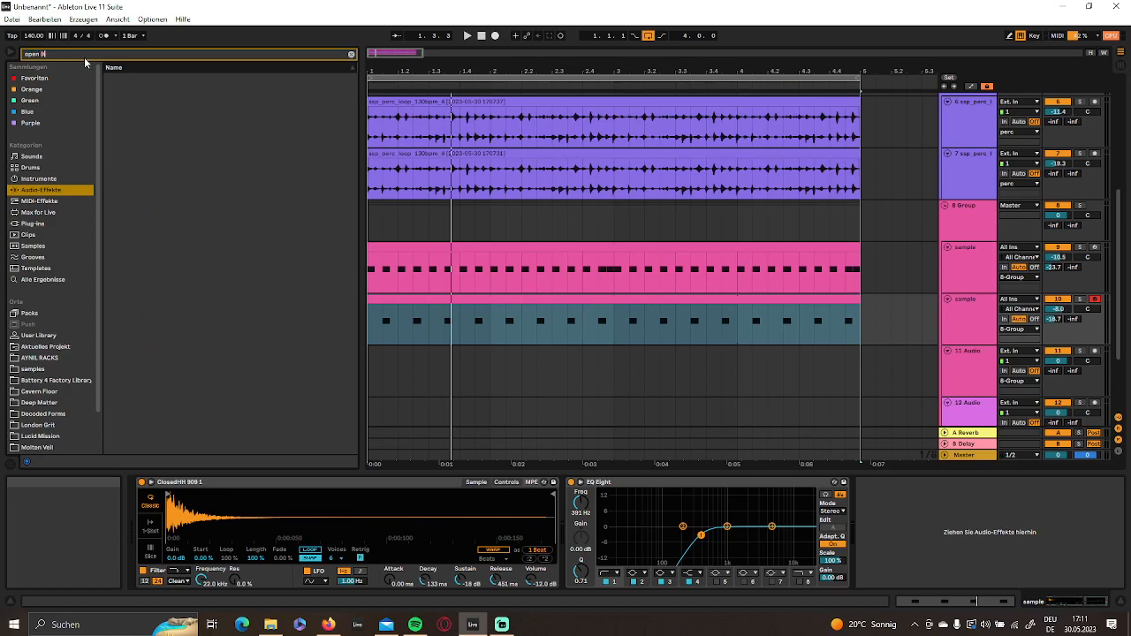
pyautogui.press('BackSpace')
pyautogui.write('909')
pyautogui.click(56, 278)
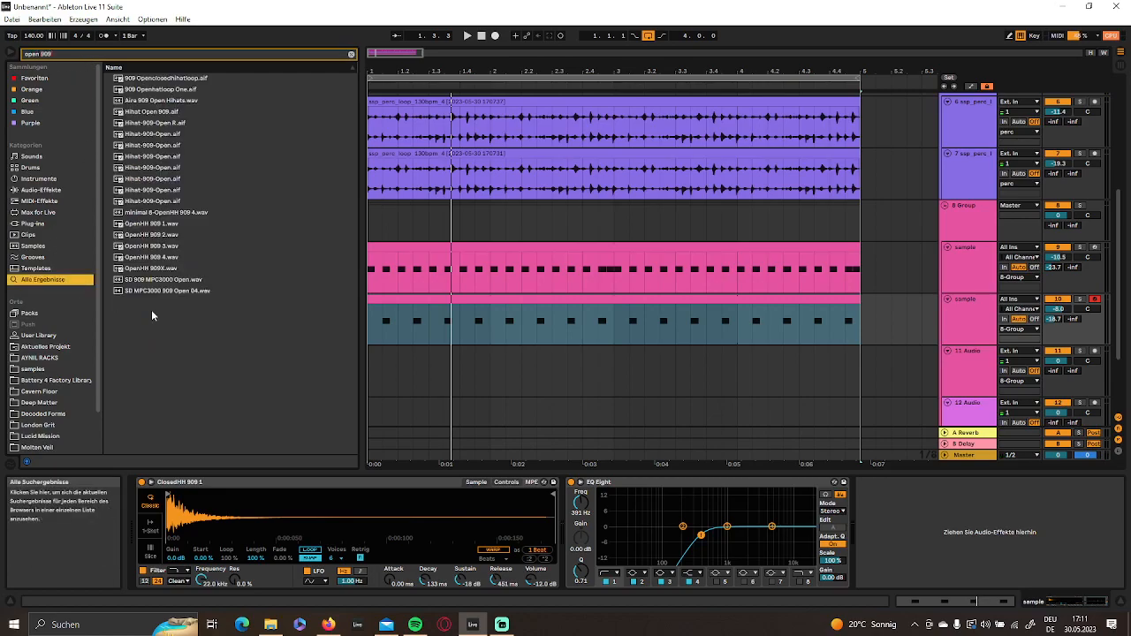
# - Audition open hi-hats, replace the sampler's sample with Hihat-909-Open.aif and set the track's volume to 0 dB
pyautogui.click(143, 239)
pyautogui.click(148, 168)
pyautogui.click(126, 156)
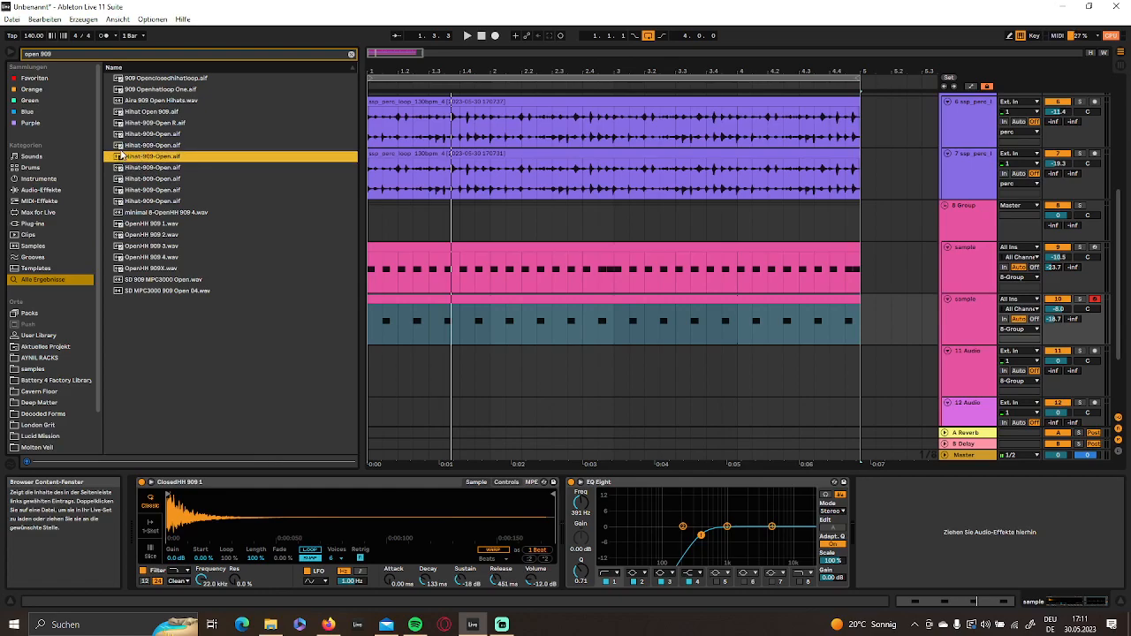
pyautogui.moveTo(144, 161); pyautogui.dragTo(319, 526)
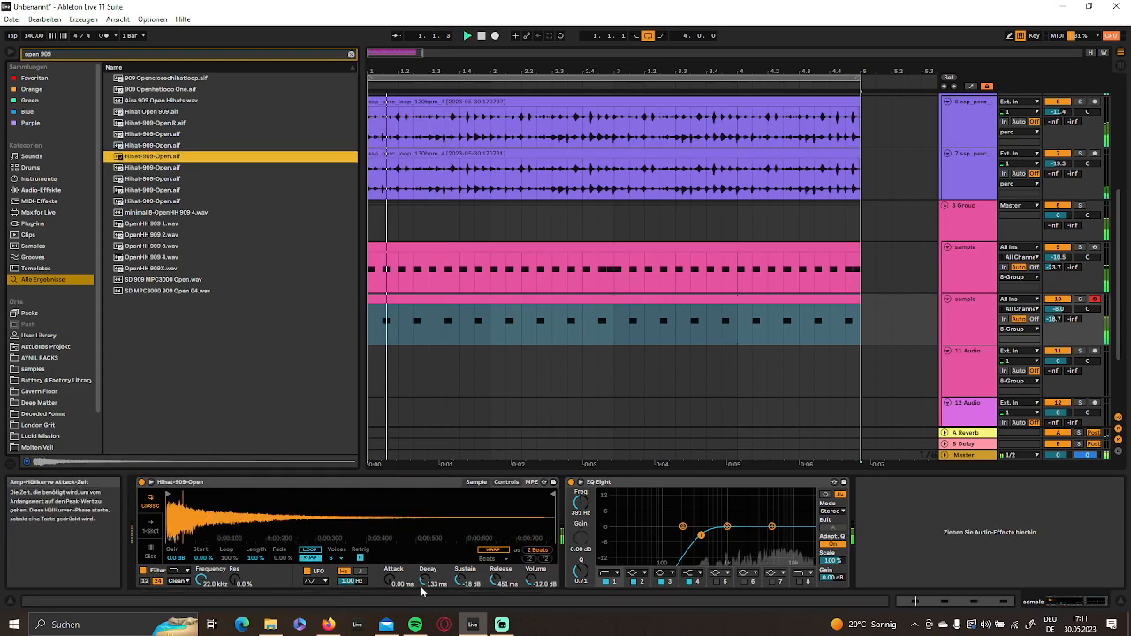
pyautogui.click(1060, 307)
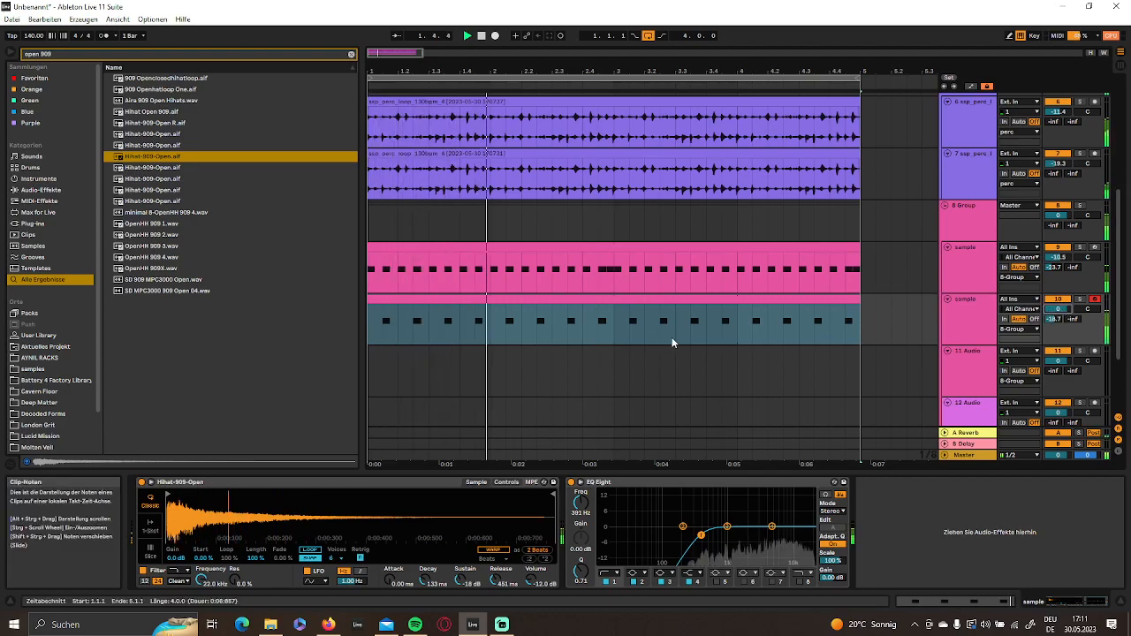
pyautogui.scroll(-2, 617, 335)
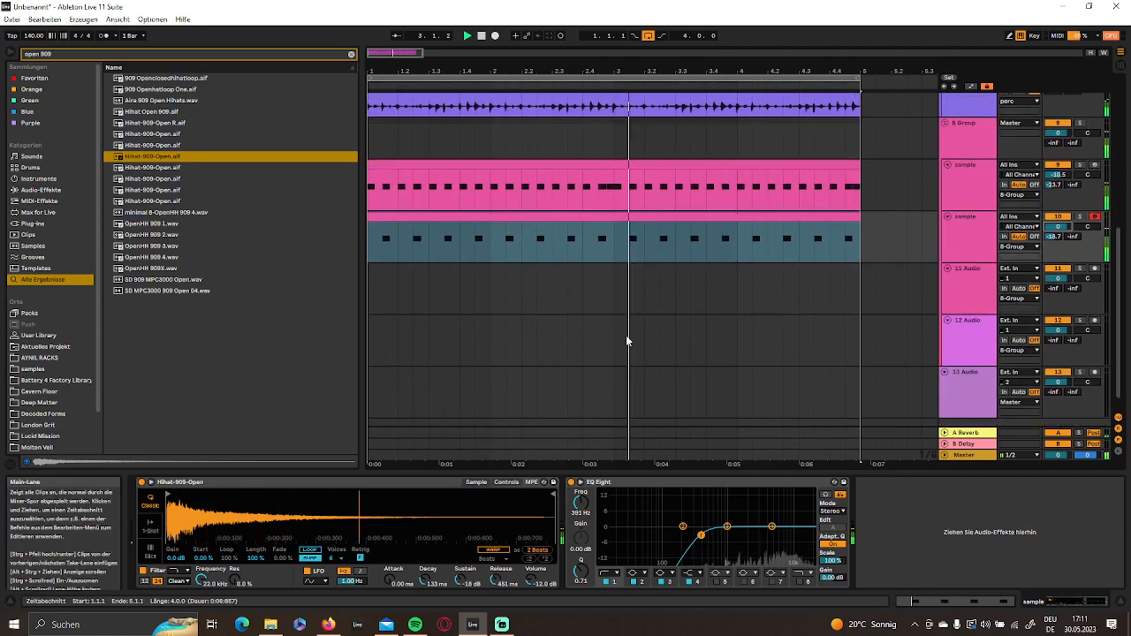
# - Insert a new audio track directly after the hi-hat group
pyautogui.click(963, 253)
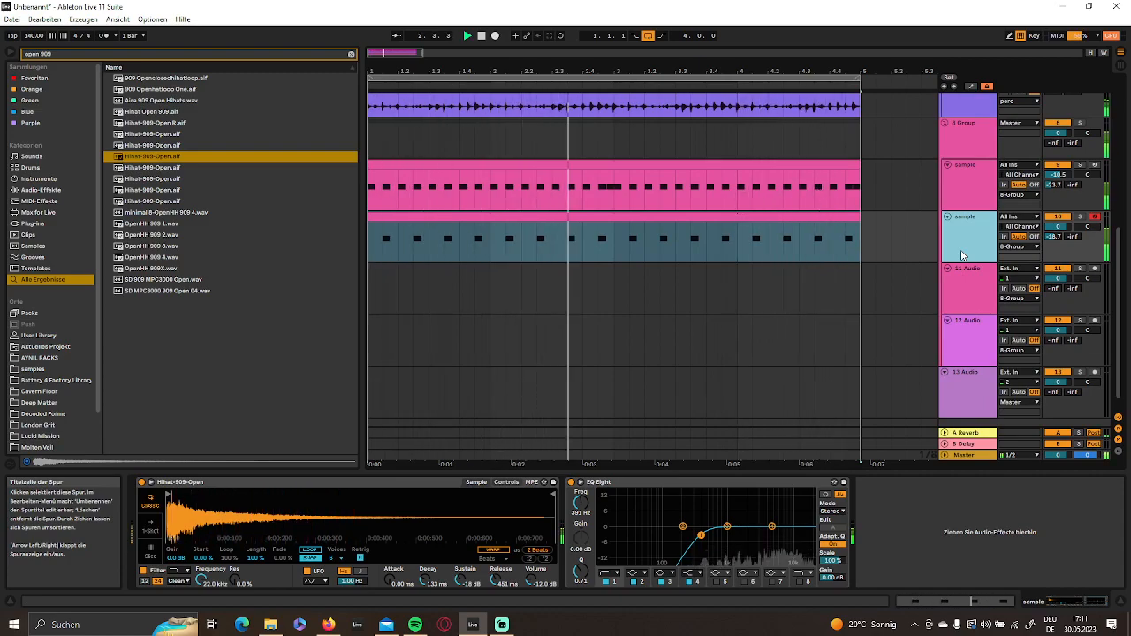
pyautogui.scroll(2, 962, 255)
pyautogui.scroll(2, 961, 252)
pyautogui.scroll(-2, 961, 244)
pyautogui.click(976, 204)
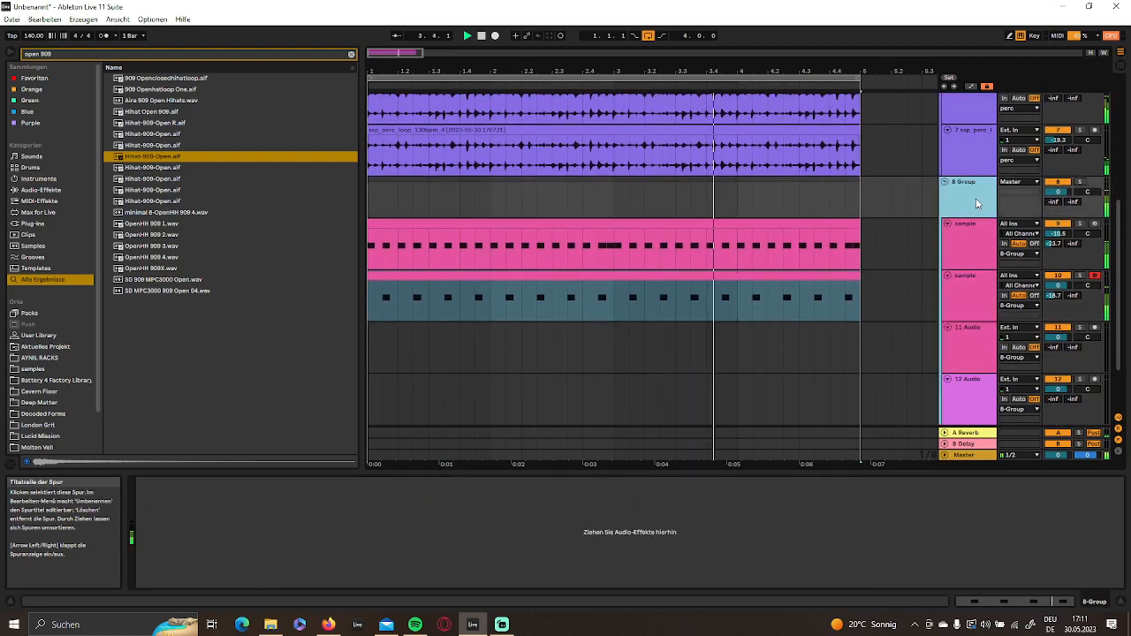
pyautogui.rightClick(976, 204)
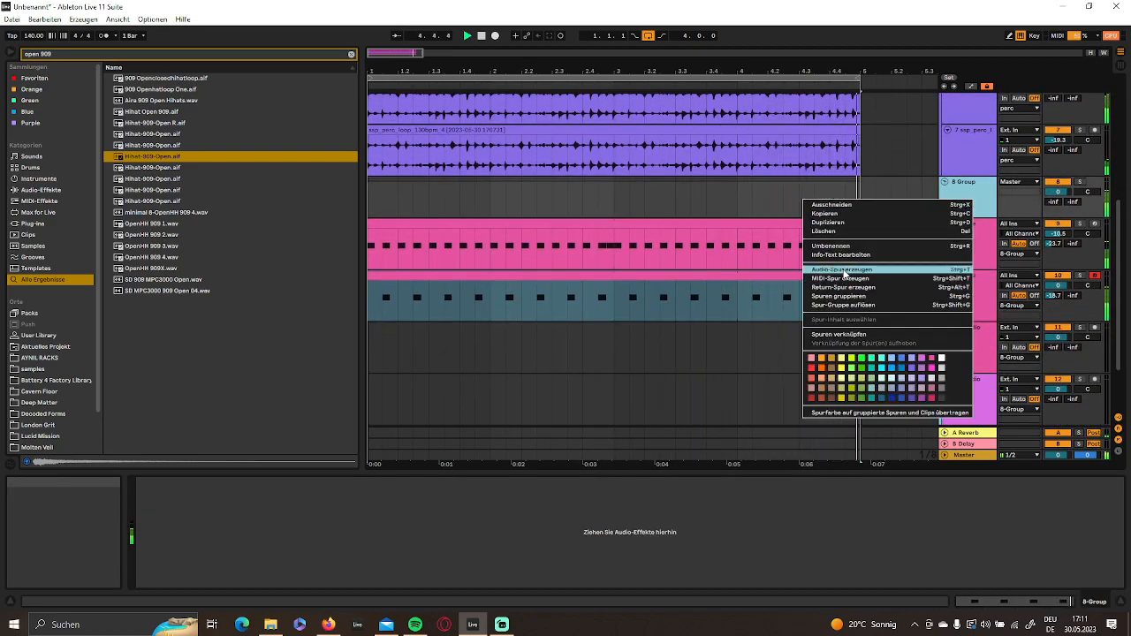
pyautogui.click(846, 270)
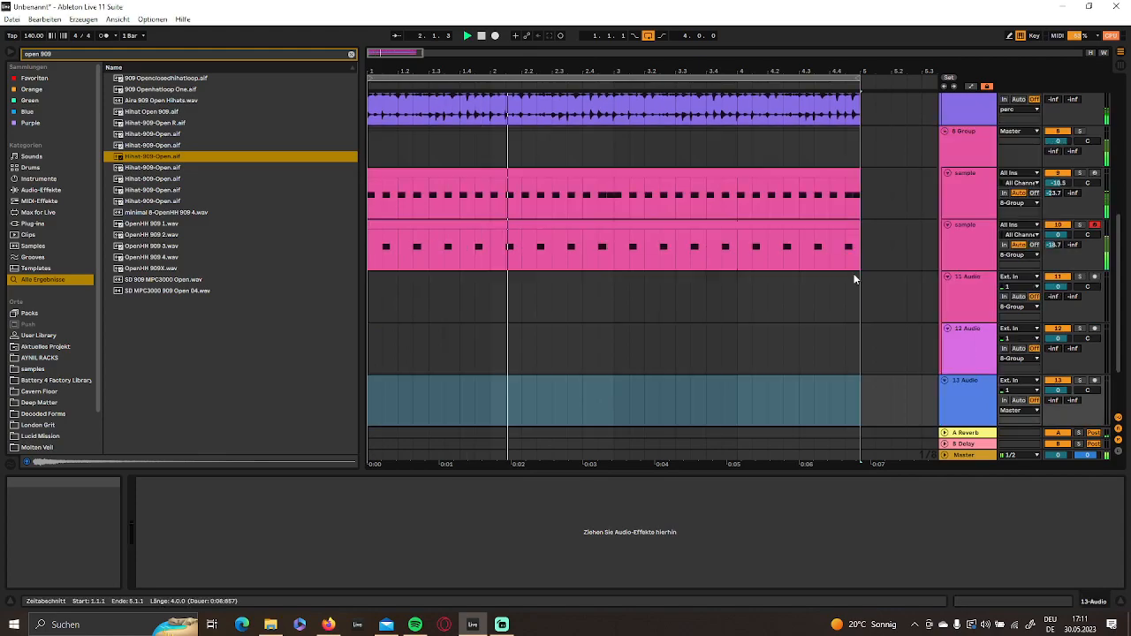
# - Set the audio input of the 13 Audio track to receive from the amb track
pyautogui.scroll(-2, 972, 318)
pyautogui.scroll(2, 799, 285)
pyautogui.scroll(5, 799, 280)
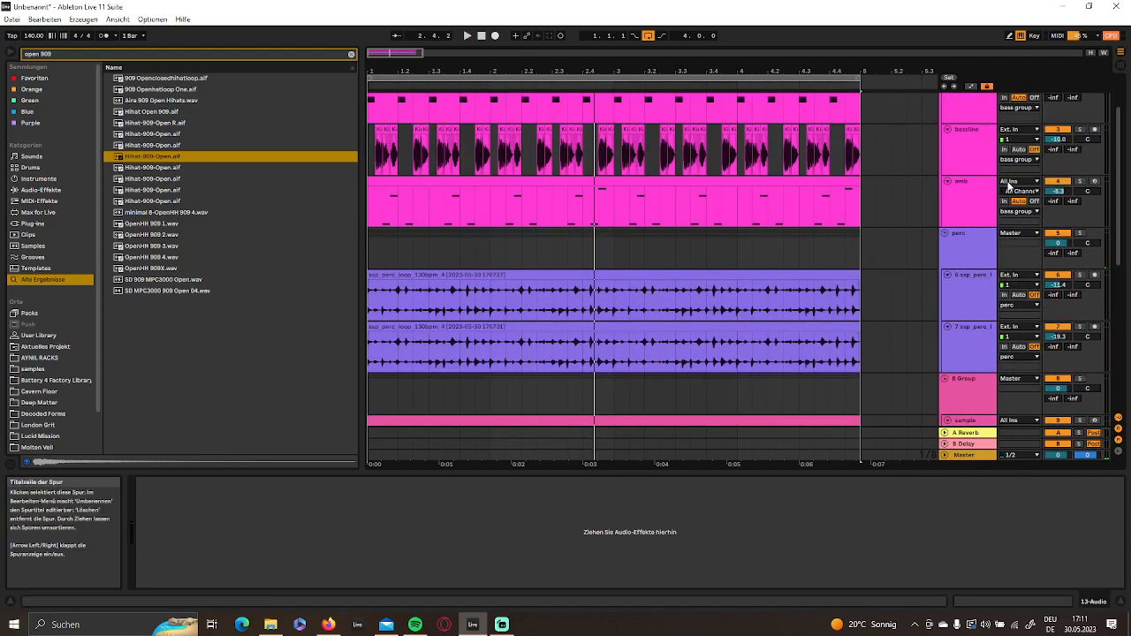
pyautogui.click(986, 188)
pyautogui.scroll(-6, 990, 237)
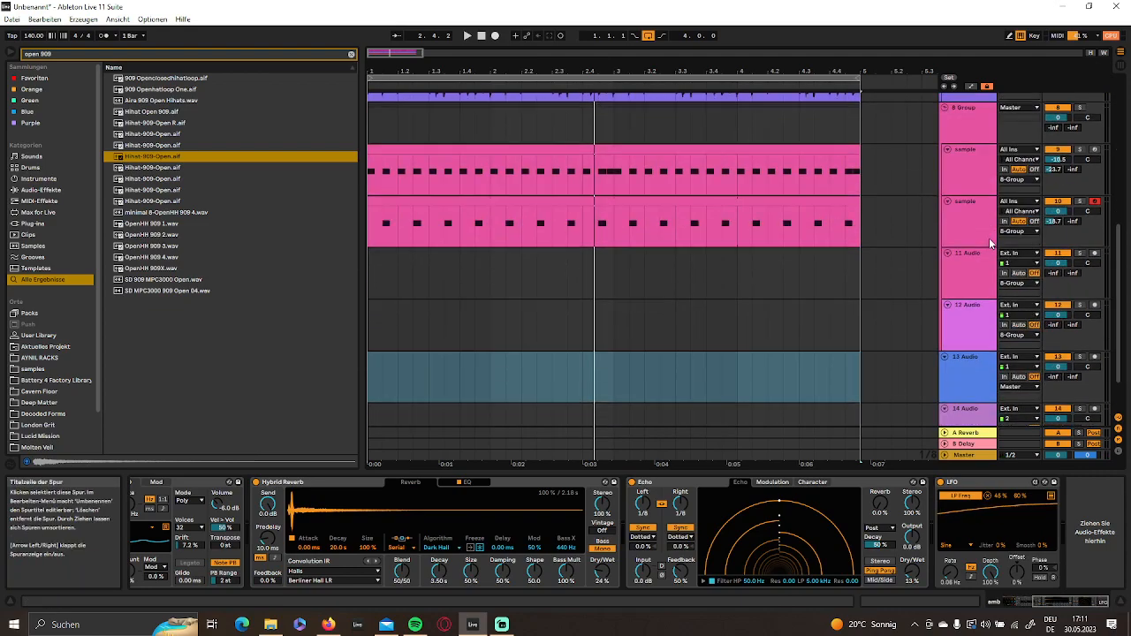
pyautogui.click(961, 325)
pyautogui.scroll(5, 964, 265)
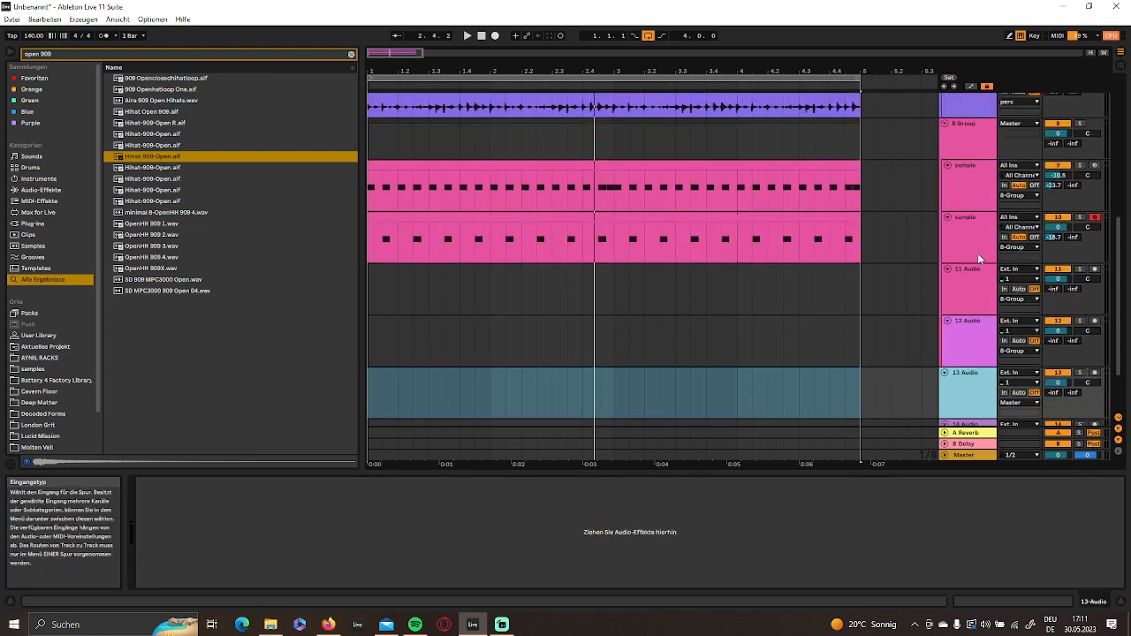
pyautogui.scroll(2, 963, 176)
pyautogui.scroll(-6, 964, 189)
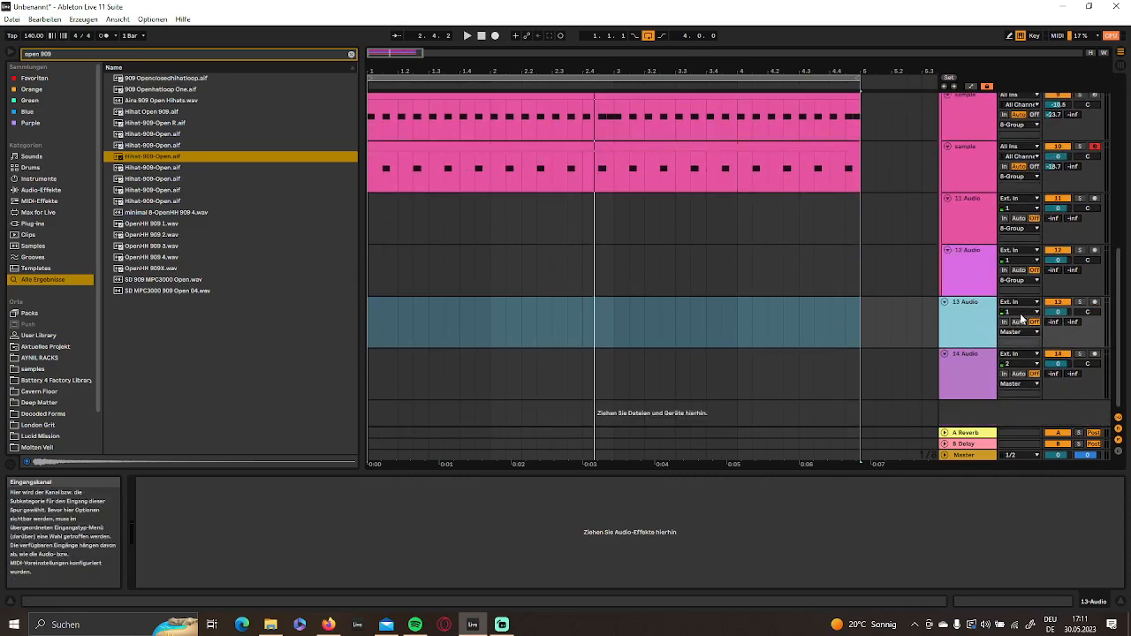
pyautogui.click(1024, 306)
pyautogui.click(1024, 308)
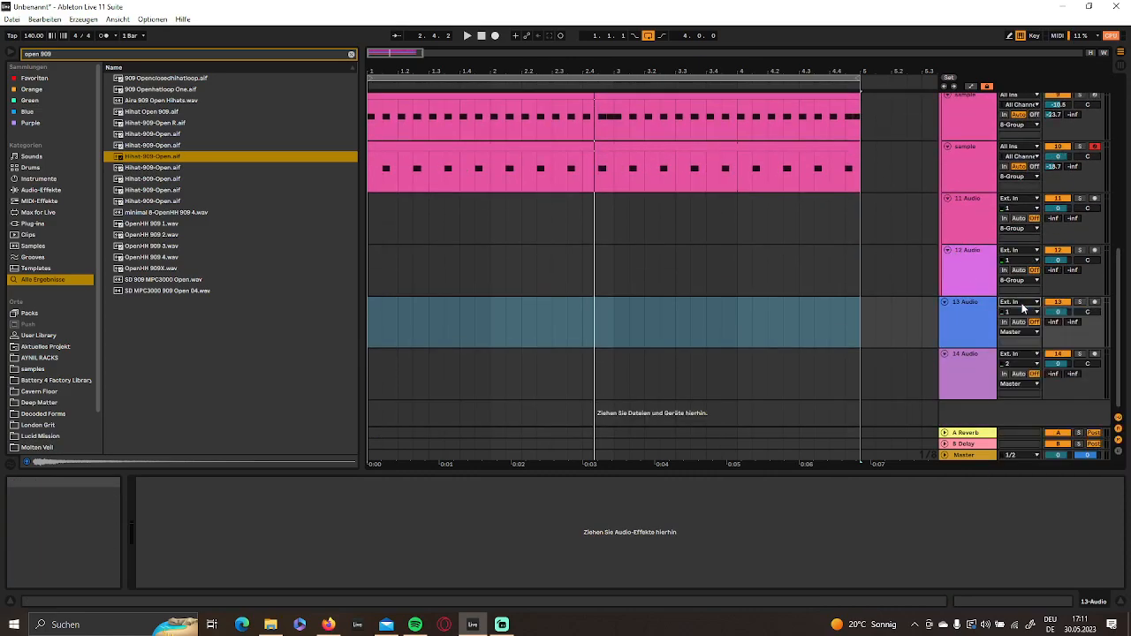
pyautogui.click(1022, 305)
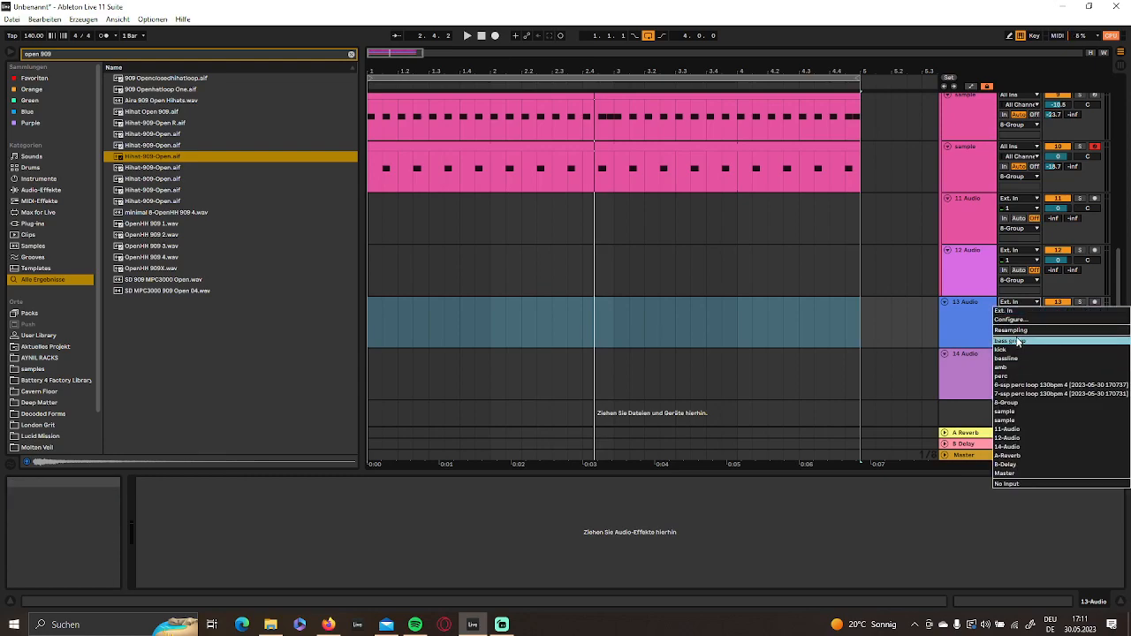
pyautogui.click(1019, 367)
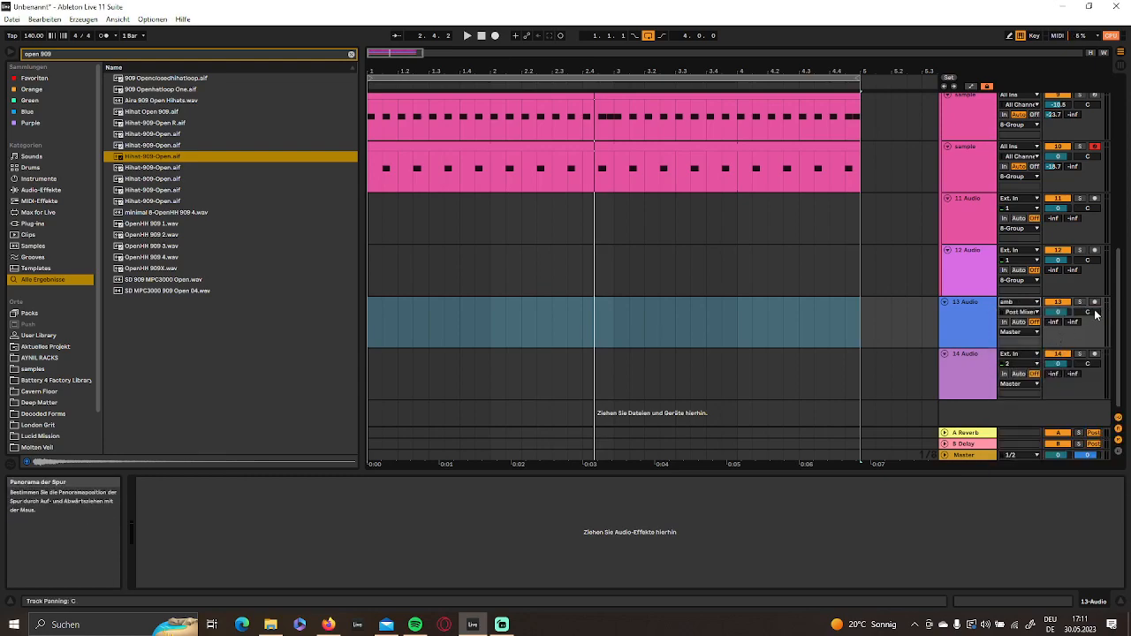
# - With looping off, record the amb signal onto the armed 13 Audio track from bar 1 and trim the clip to end at bar 5
pyautogui.moveTo(859, 78); pyautogui.dragTo(909, 91)
pyautogui.click(648, 36)
pyautogui.moveTo(634, 62); pyautogui.dragTo(622, 37)
pyautogui.click(482, 36)
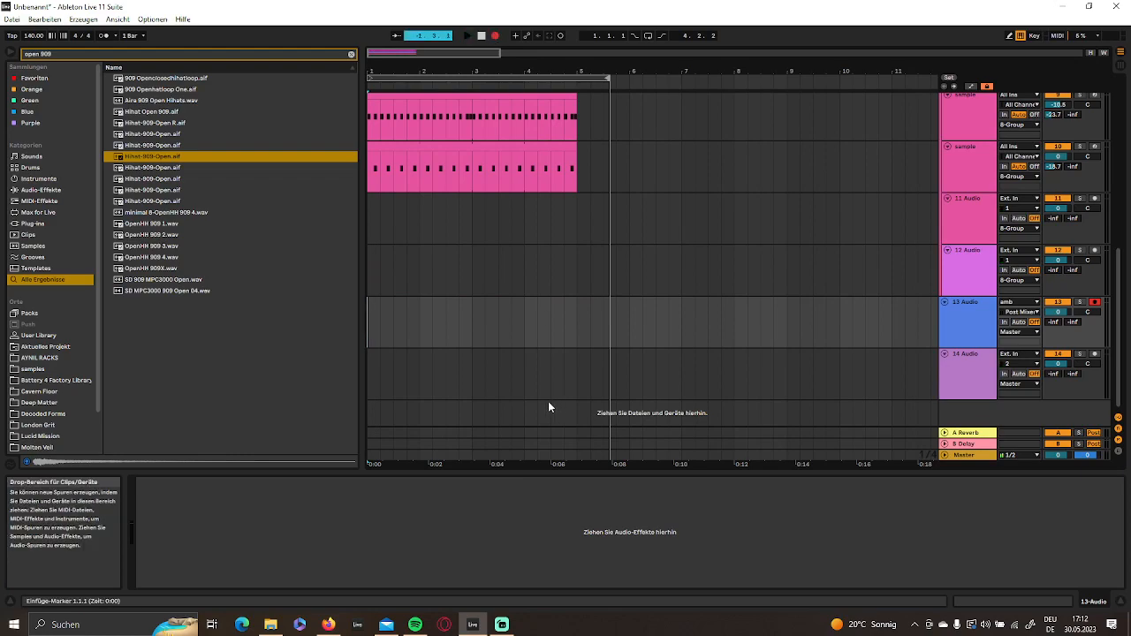
pyautogui.press('space')
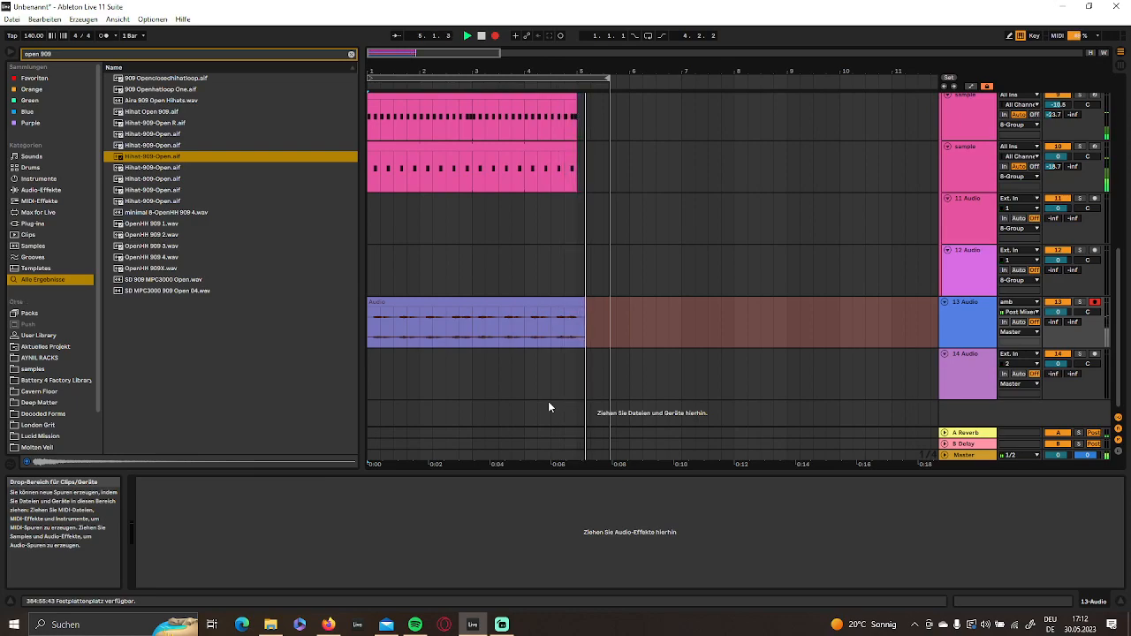
pyautogui.press('space')
pyautogui.moveTo(590, 303); pyautogui.dragTo(580, 303)
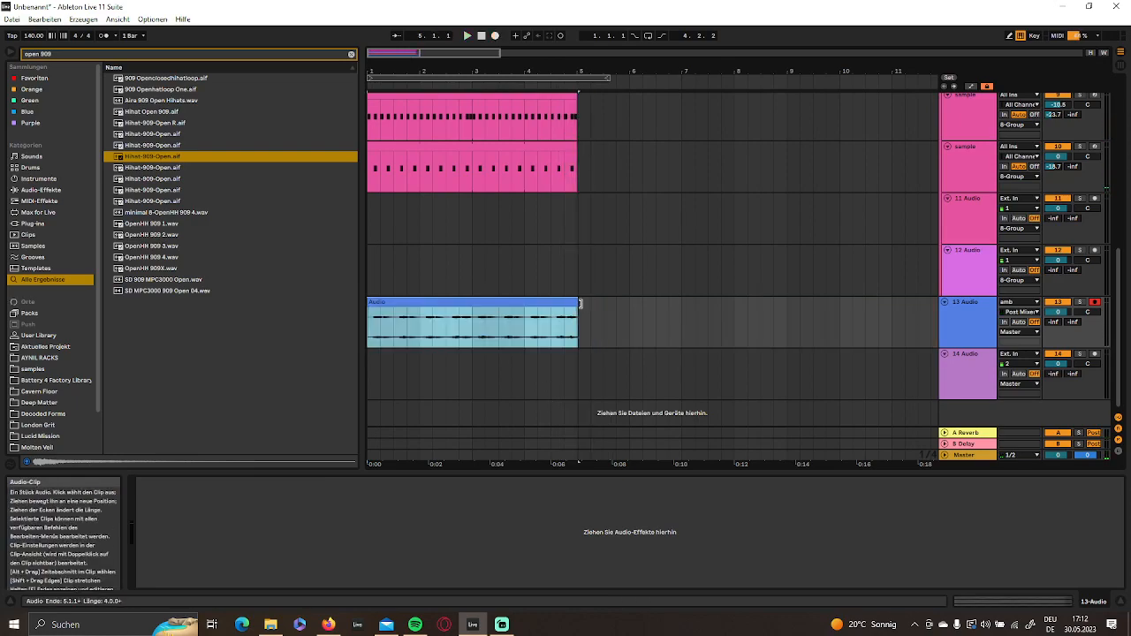
# - Solo the 13 Audio track and play it with the arrangement loop set to four bars and turned on
pyautogui.click(1080, 302)
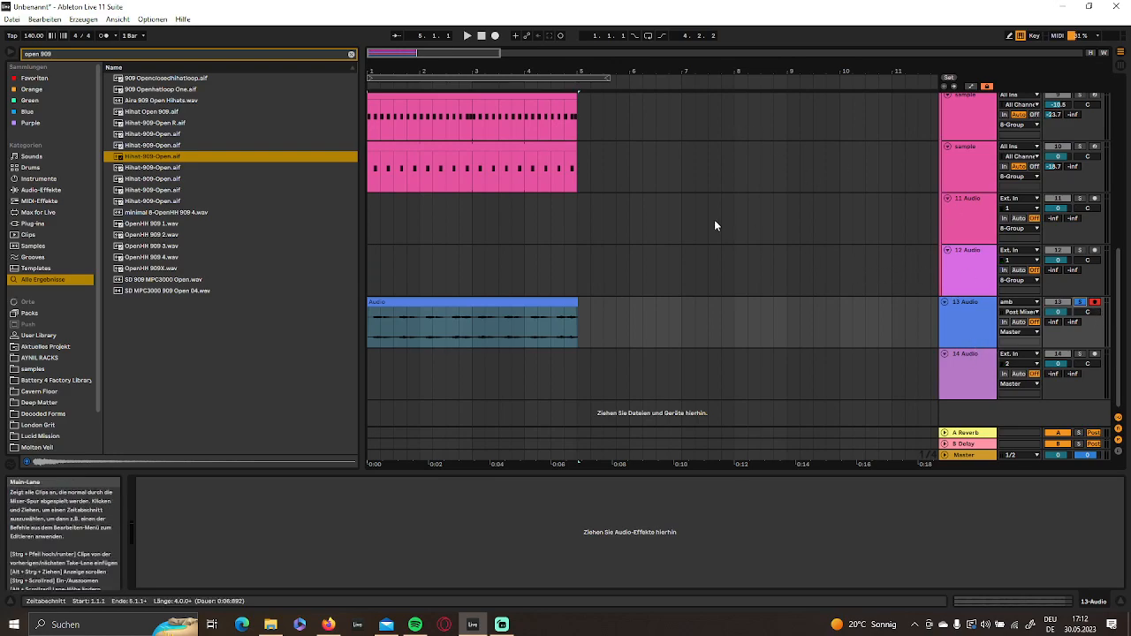
pyautogui.moveTo(473, 72); pyautogui.dragTo(675, 71)
pyautogui.moveTo(743, 78); pyautogui.dragTo(689, 92)
pyautogui.click(649, 35)
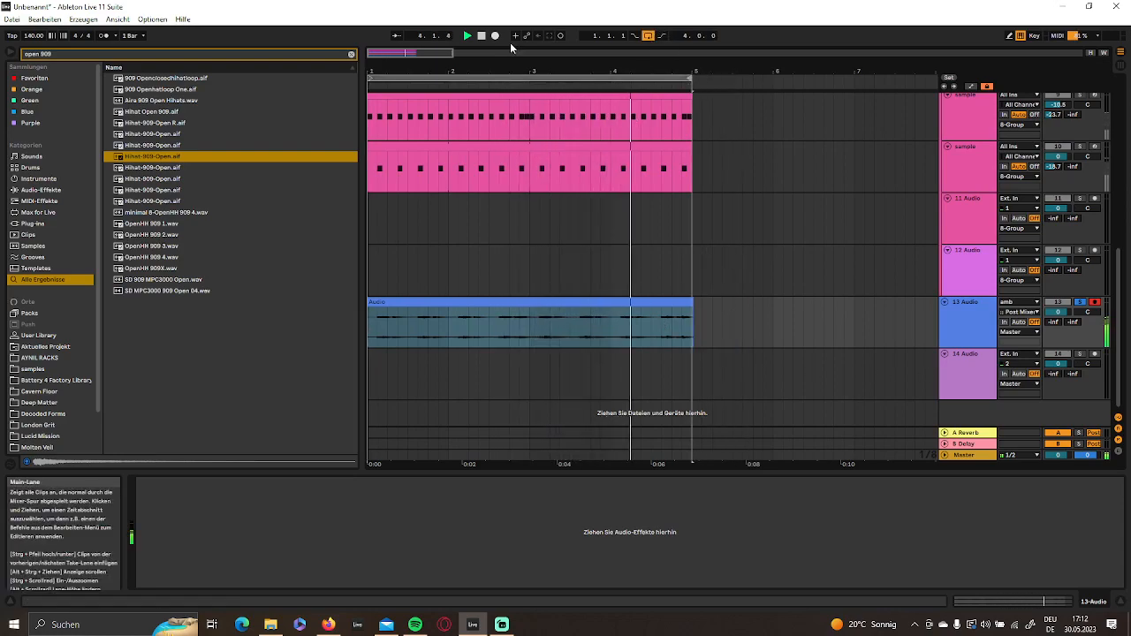
pyautogui.moveTo(509, 68); pyautogui.dragTo(510, 62)
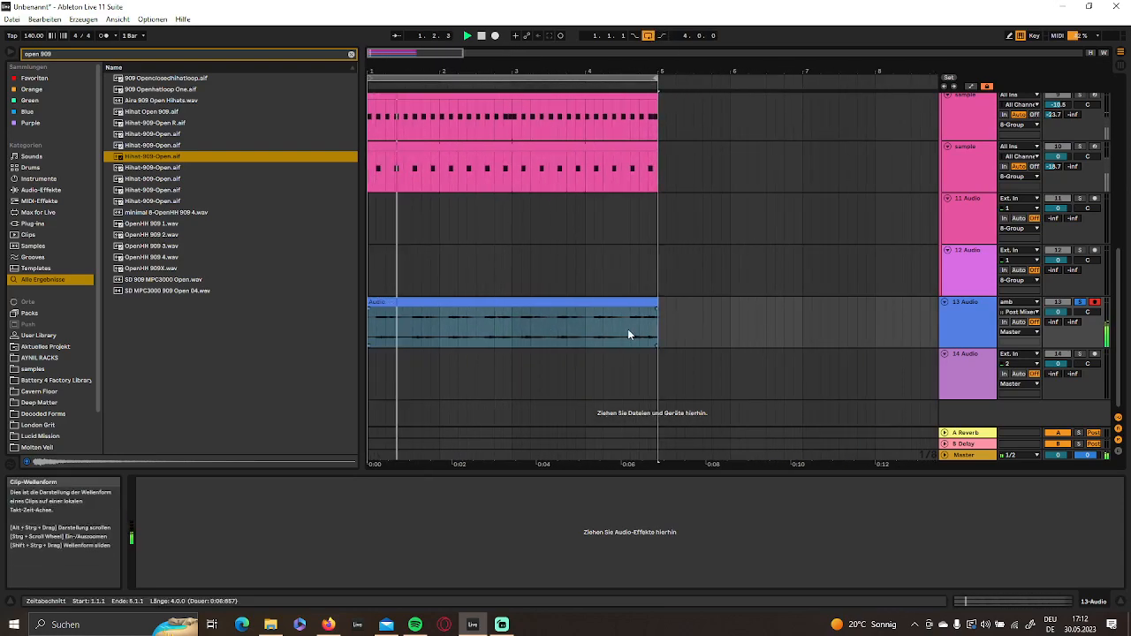
# - Transpose the recorded amb clip by +8 semitones, listen to it and clear the browser search
pyautogui.doubleClick(442, 308)
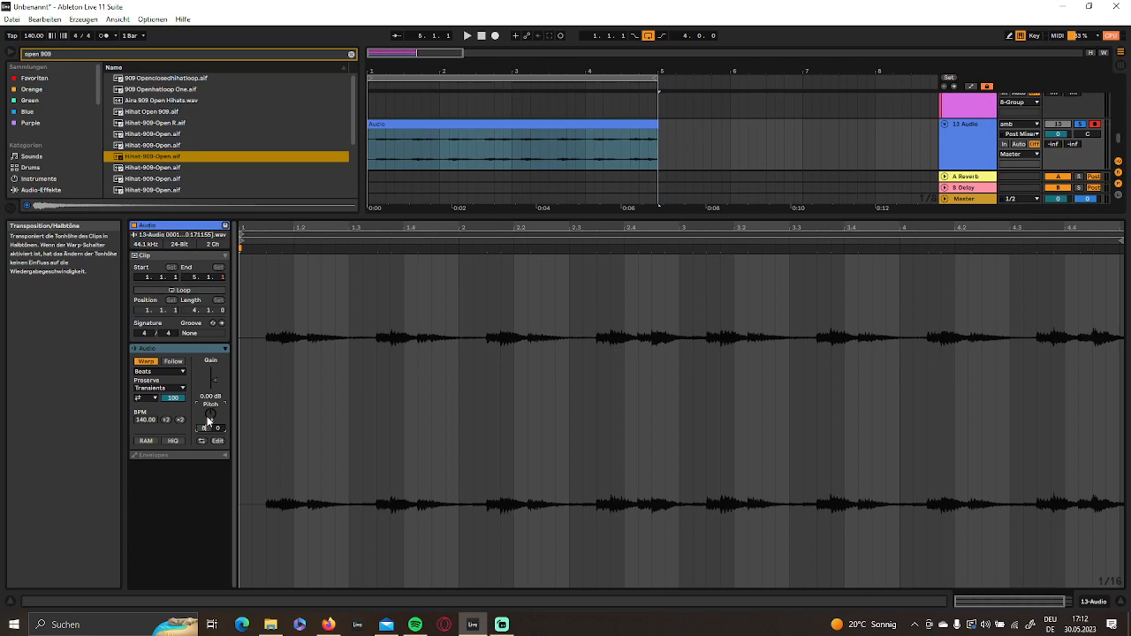
pyautogui.press('space')
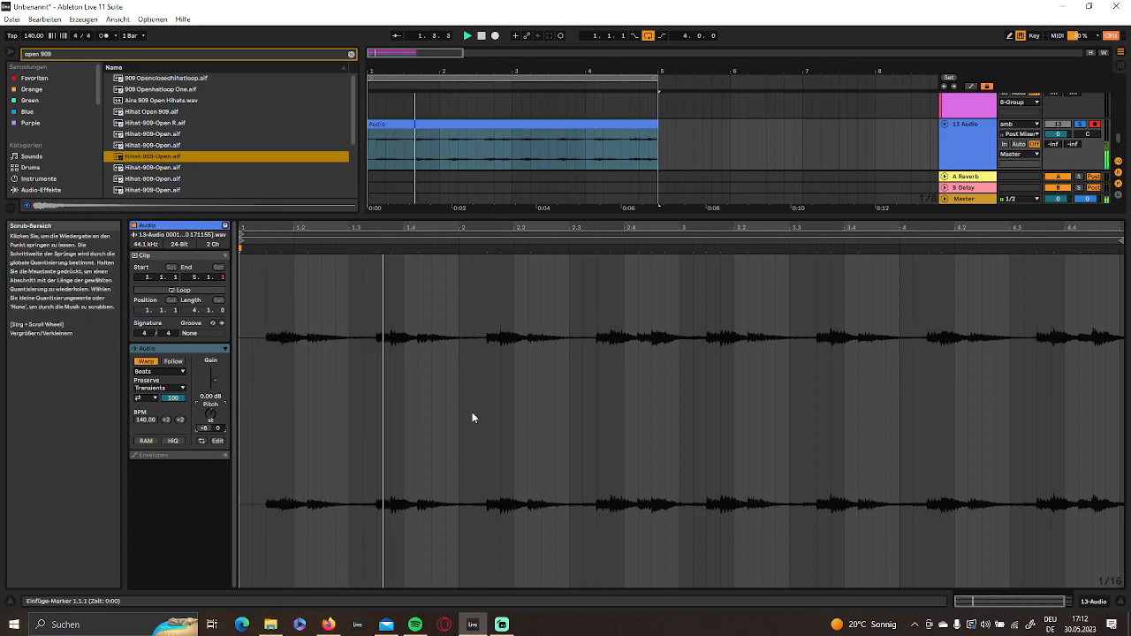
pyautogui.click(1095, 603)
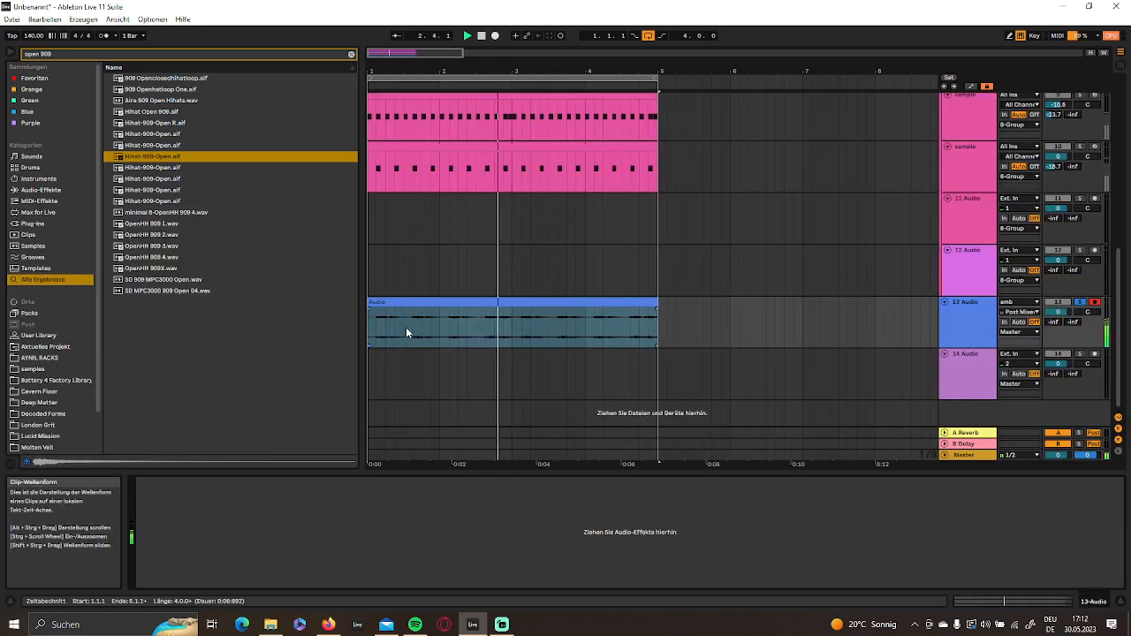
pyautogui.click(974, 319)
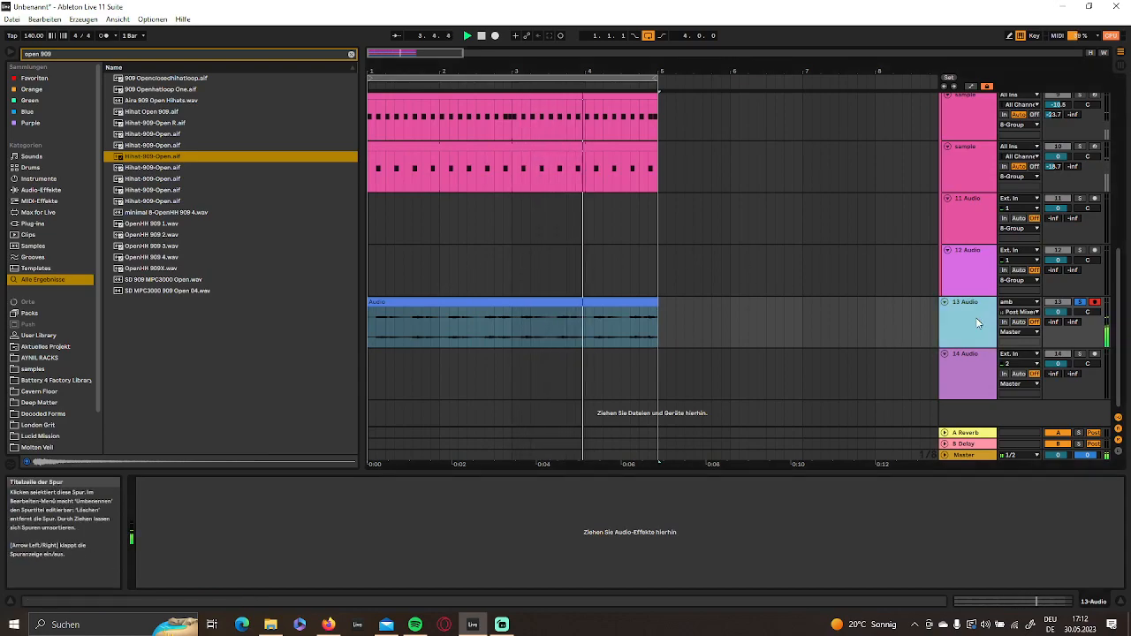
pyautogui.click(352, 54)
pyautogui.moveTo(380, 72)
pyautogui.mouseDown()
pyautogui.moveTo(380, 97)
pyautogui.moveTo(380, 72)
pyautogui.mouseUp()
pyautogui.press('space')
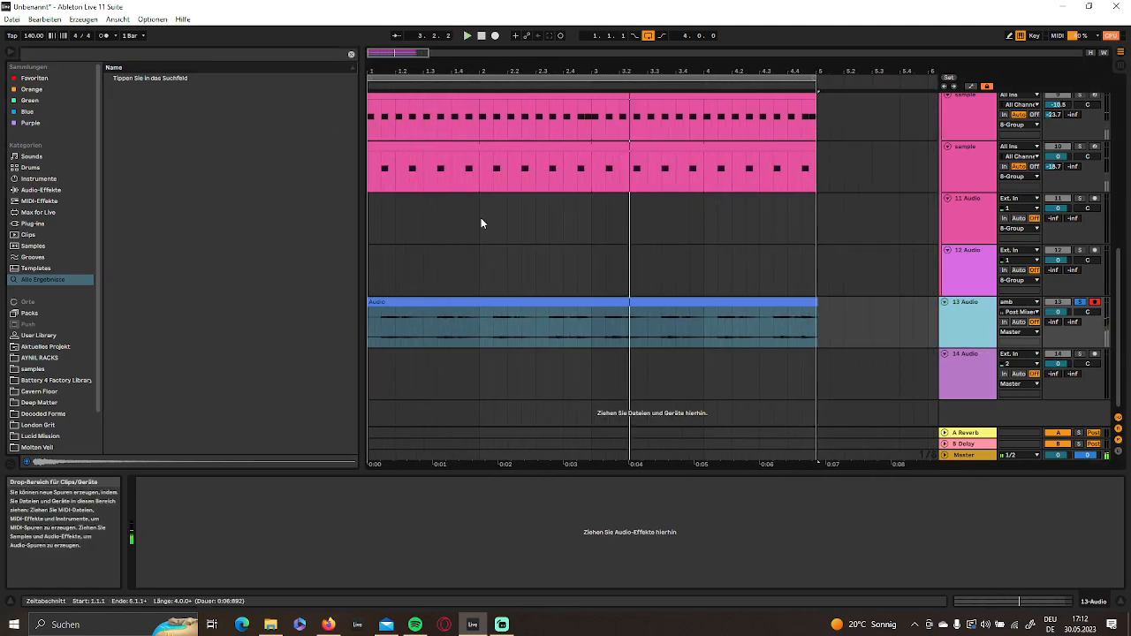
# - Set the recorded clip's start and loop start to 1.3.3, end its loop brace at bar 2 and turn on clip looping
pyautogui.doubleClick(458, 303)
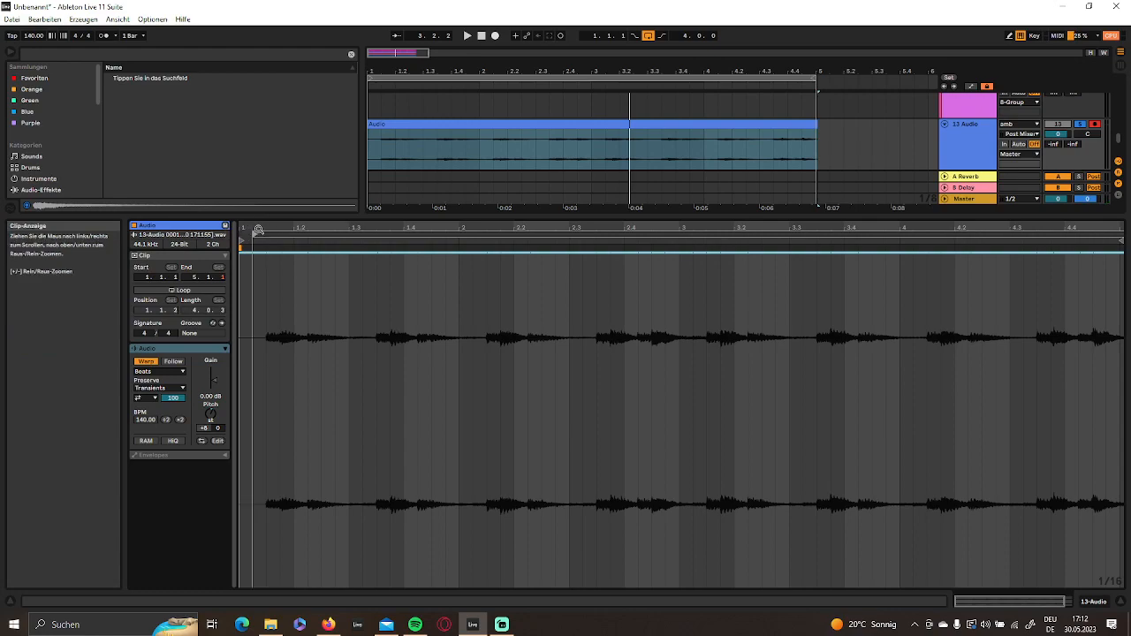
pyautogui.moveTo(258, 230); pyautogui.dragTo(258, 212)
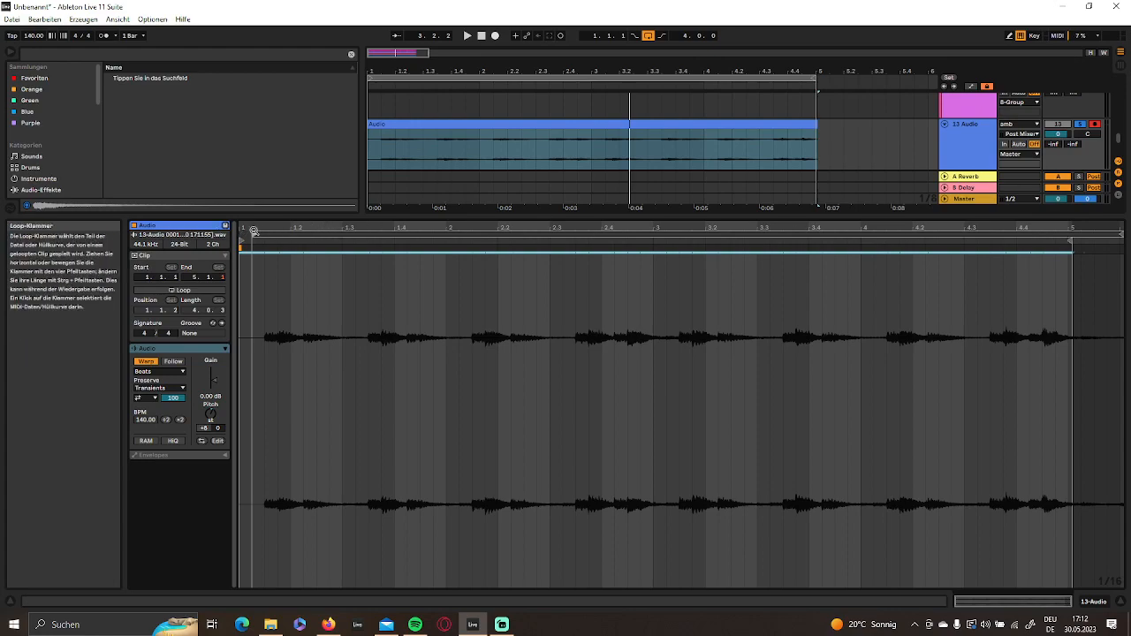
pyautogui.moveTo(255, 234); pyautogui.dragTo(341, 246)
pyautogui.moveTo(241, 243); pyautogui.dragTo(371, 244)
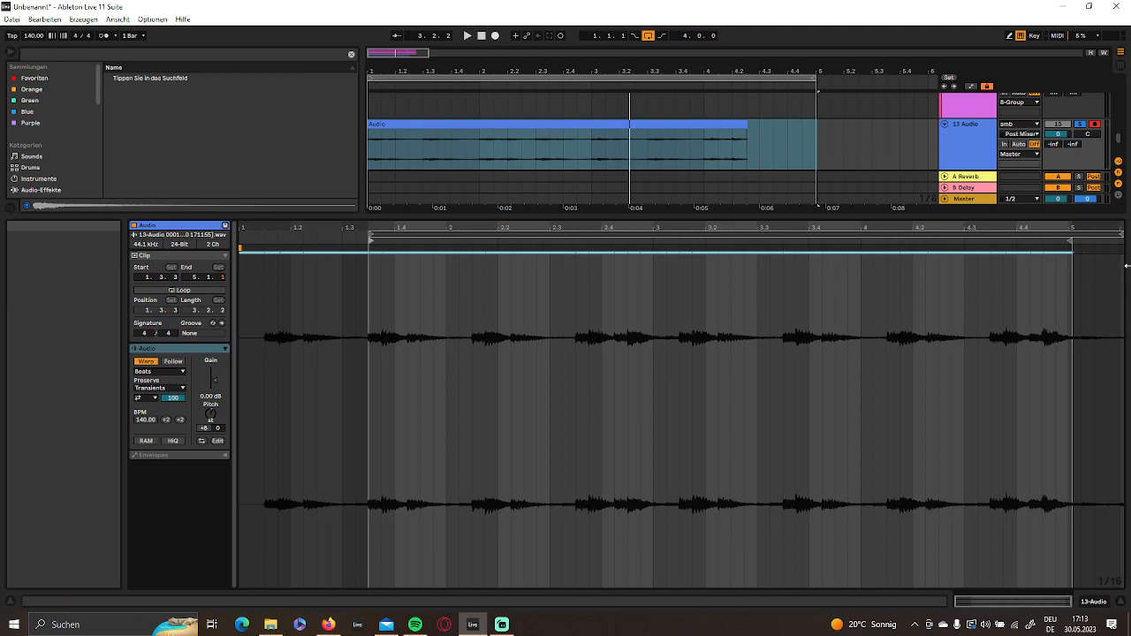
pyautogui.moveTo(1071, 232)
pyautogui.mouseDown()
pyautogui.moveTo(398, 240)
pyautogui.moveTo(446, 242)
pyautogui.mouseUp()
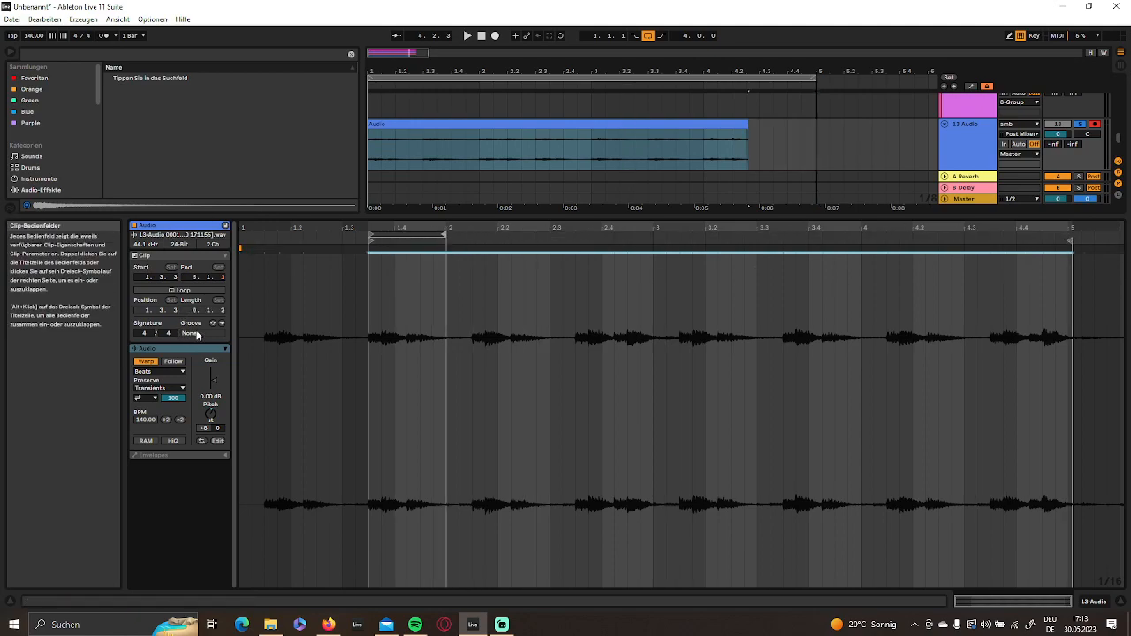
pyautogui.click(179, 289)
pyautogui.press('space')
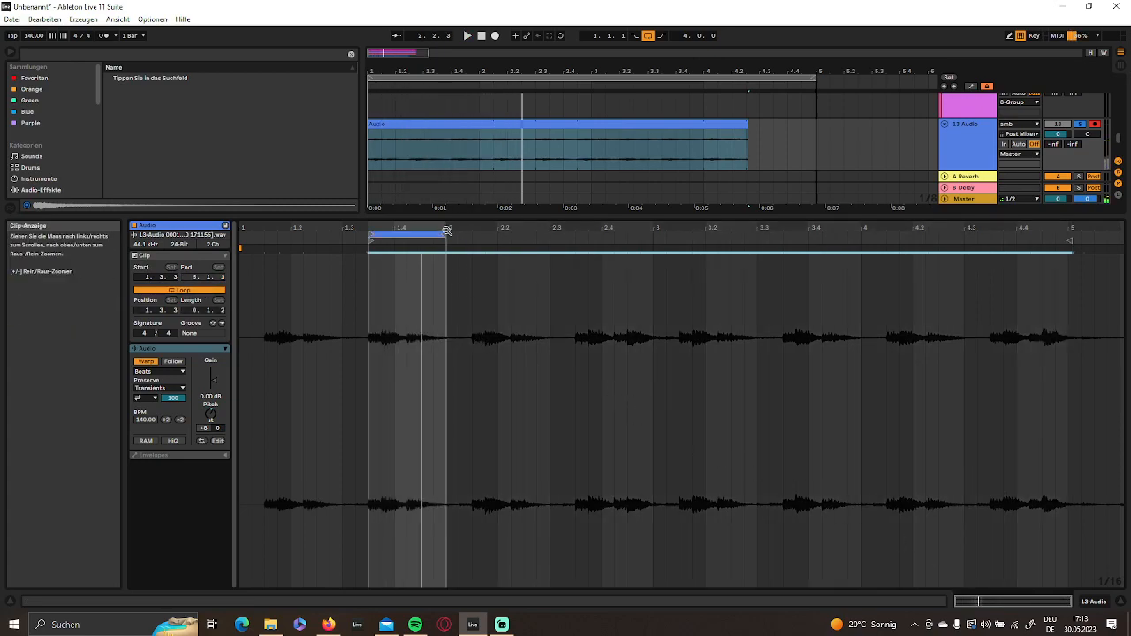
# - Shorten the clip's loop length to 0.1.0 and extend the looped clip in the arrangement to bar 5
pyautogui.press('space')
pyautogui.moveTo(443, 234); pyautogui.dragTo(432, 237)
pyautogui.press('space')
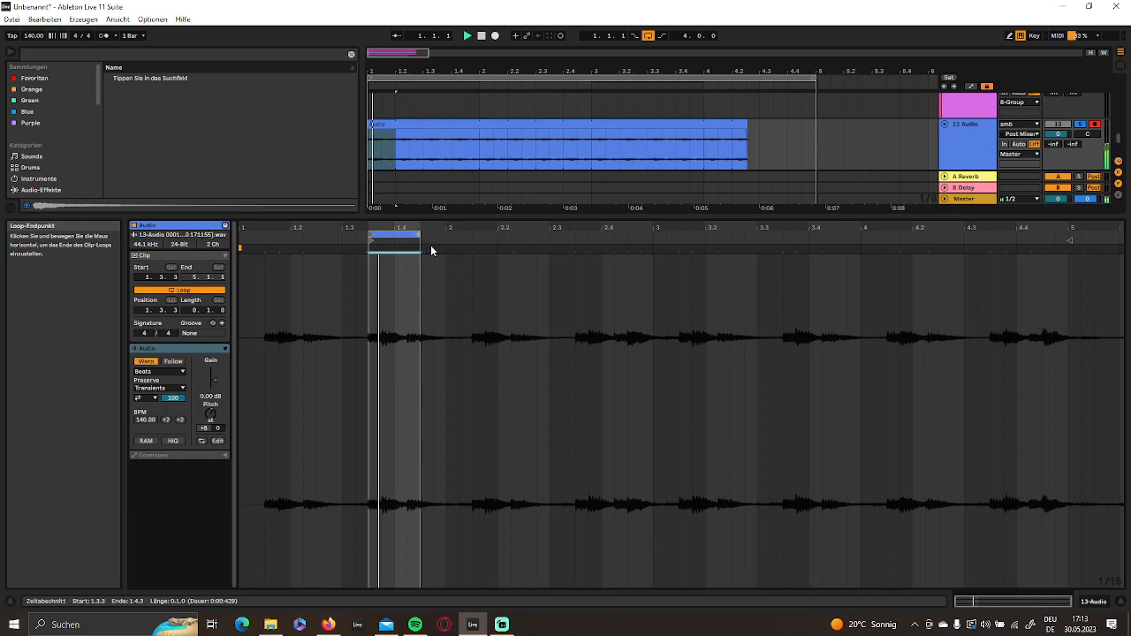
pyautogui.click(1096, 605)
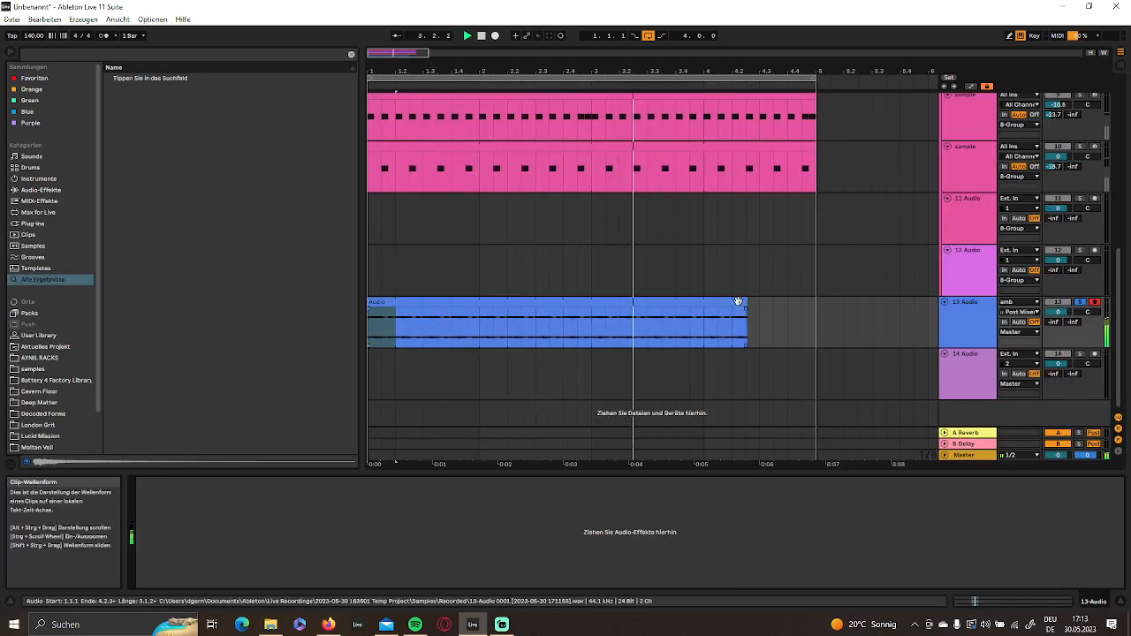
pyautogui.moveTo(747, 303); pyautogui.dragTo(816, 302)
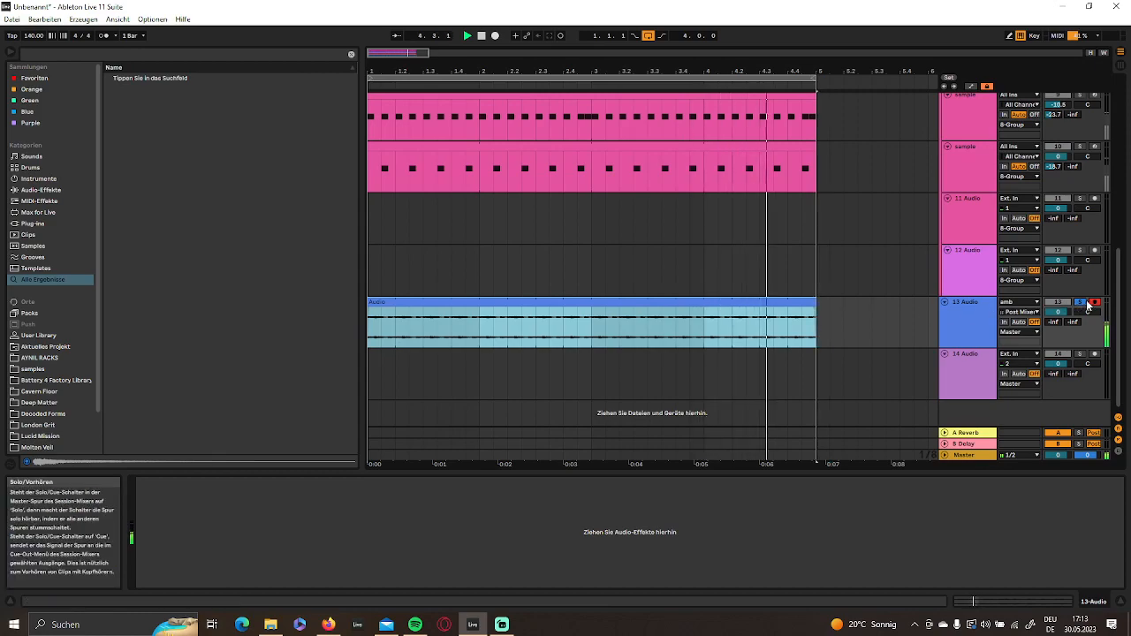
# - Find Corpus among the audio effects and load it onto the 13 Audio track
pyautogui.click(1079, 302)
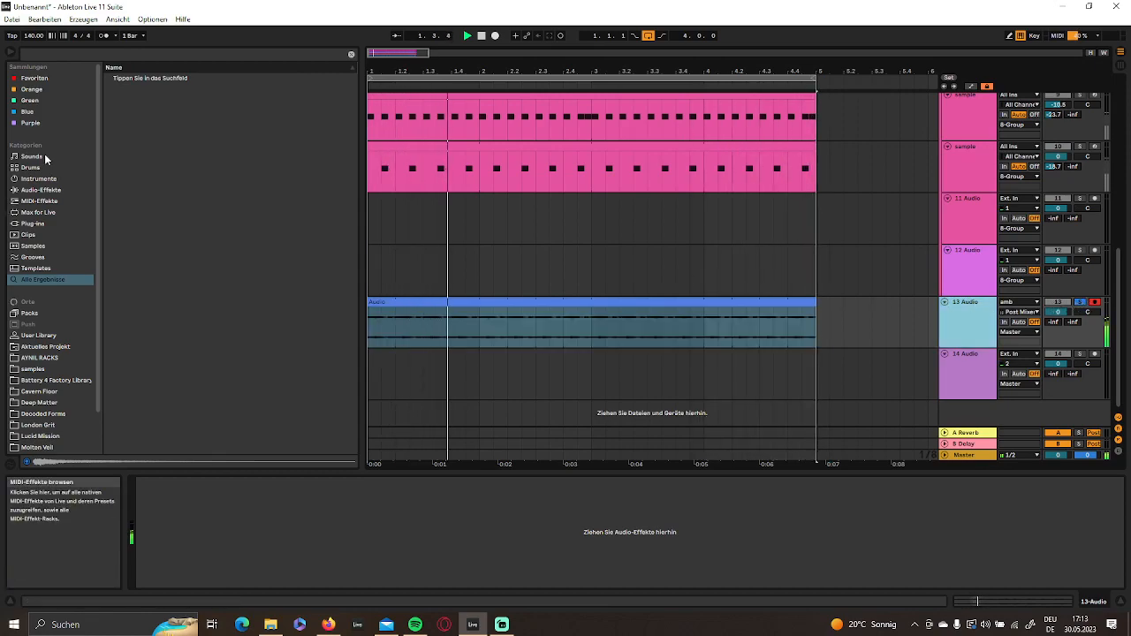
pyautogui.click(352, 54)
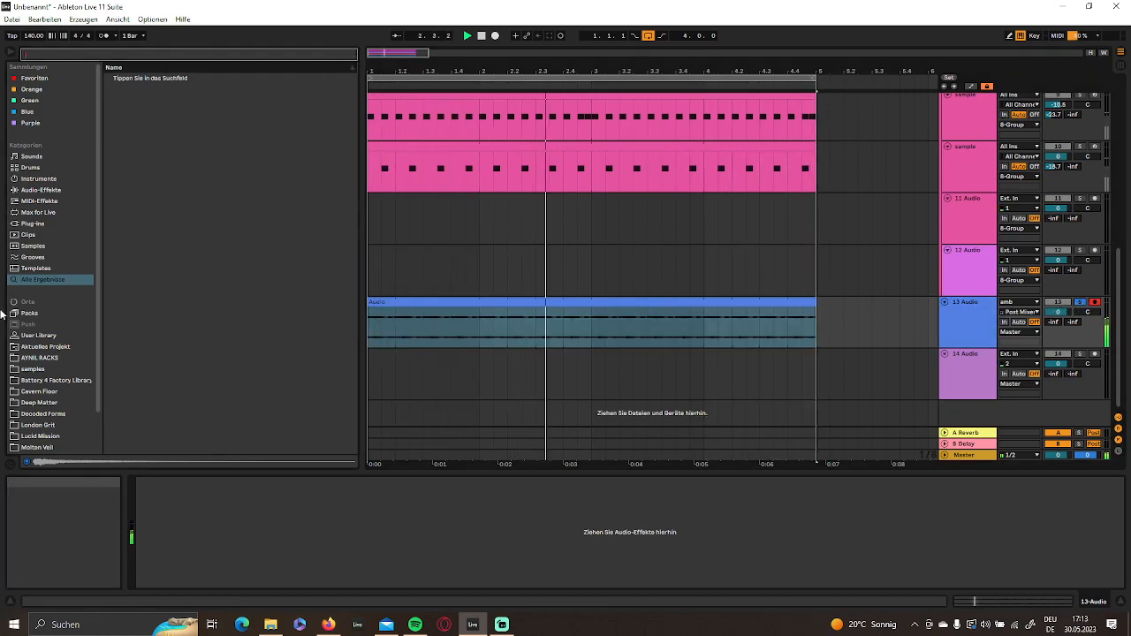
pyautogui.click(33, 224)
pyautogui.click(40, 190)
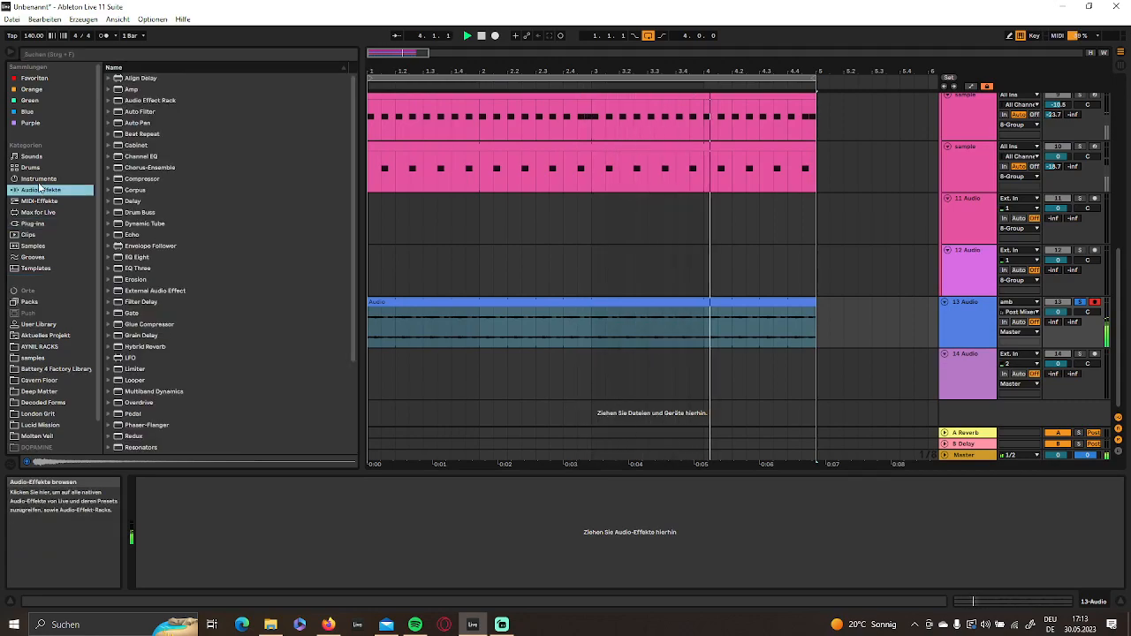
pyautogui.click(108, 191)
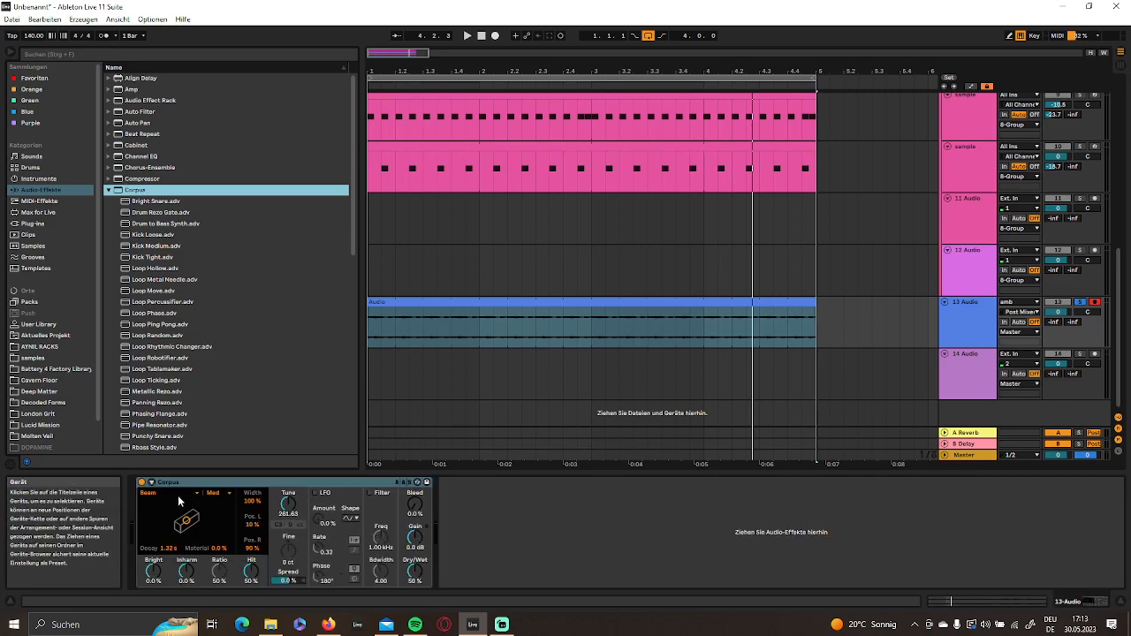
# - Set Corpus to Membrane with decay 614 ms, material 70%, Bright -54% and Inharm 57%, and lower its Dry/Wet mix
pyautogui.click(172, 494)
pyautogui.click(167, 529)
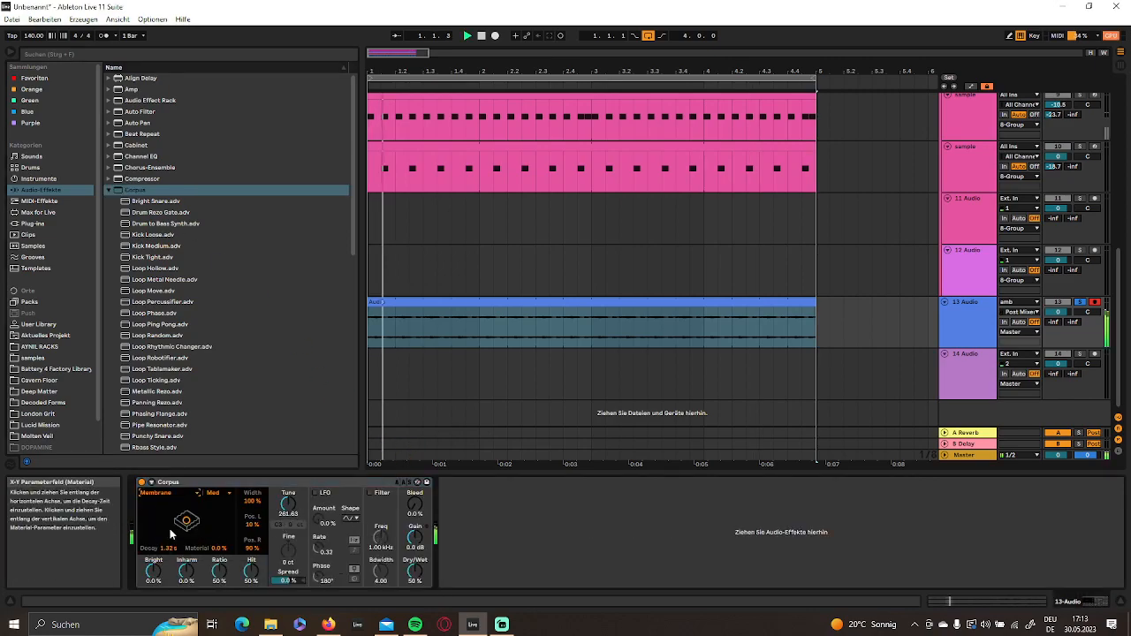
pyautogui.click(169, 549)
pyautogui.moveTo(153, 572); pyautogui.dragTo(187, 601)
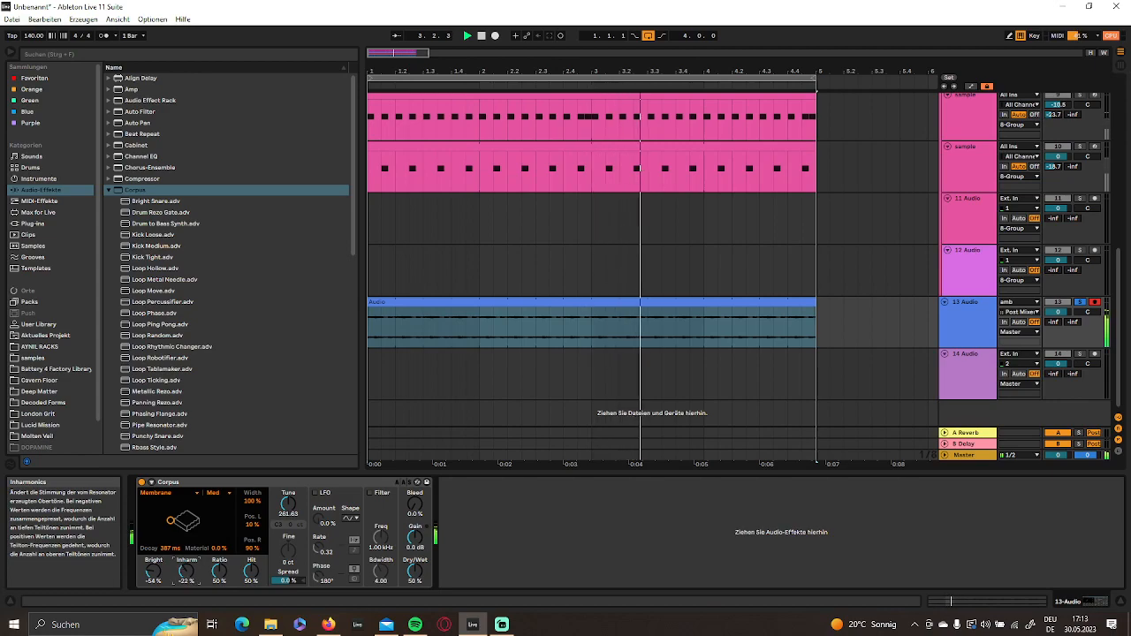
pyautogui.moveTo(221, 547); pyautogui.dragTo(221, 530)
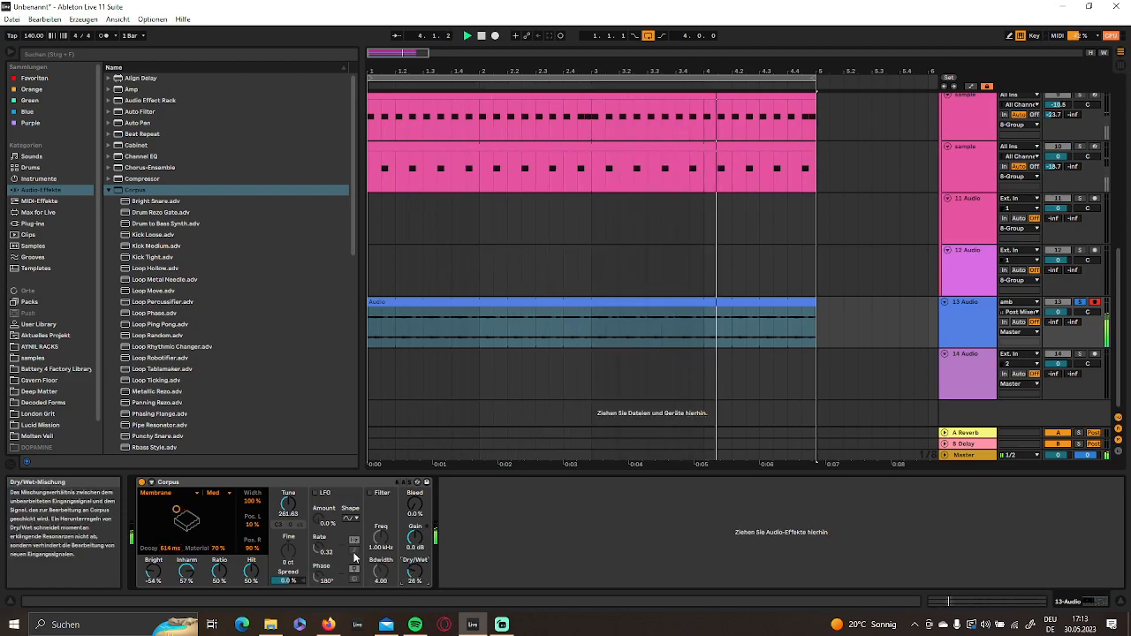
# - Set the Corpus Tune to 154.29 Hz and its Spread to -97%
pyautogui.moveTo(288, 502); pyautogui.dragTo(289, 482)
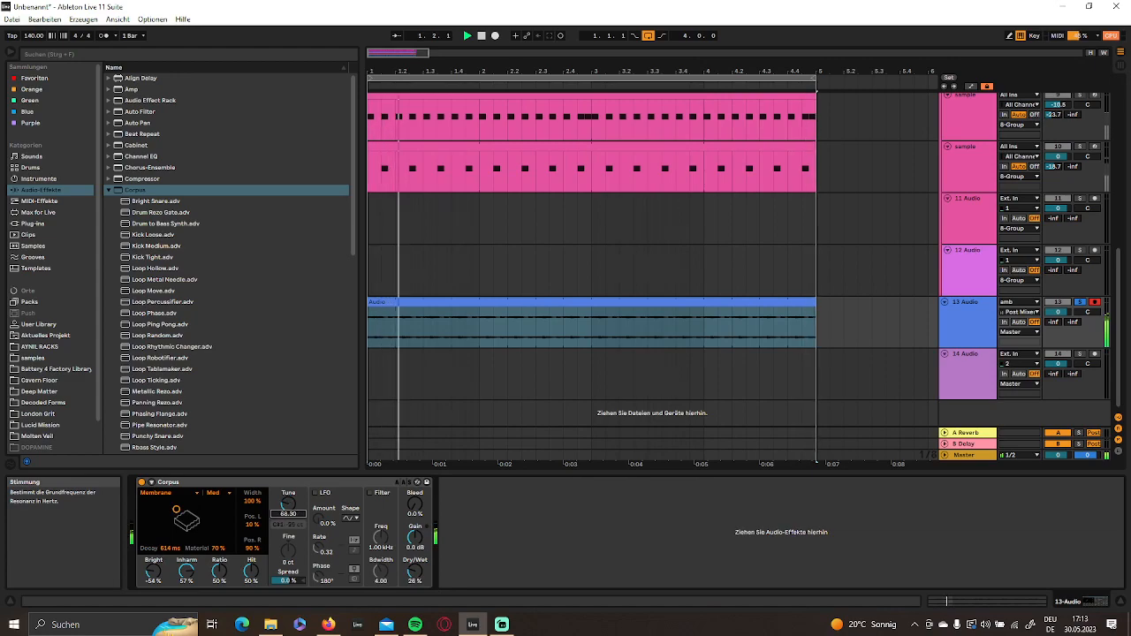
pyautogui.moveTo(288, 504); pyautogui.dragTo(289, 518)
pyautogui.moveTo(290, 582); pyautogui.dragTo(289, 533)
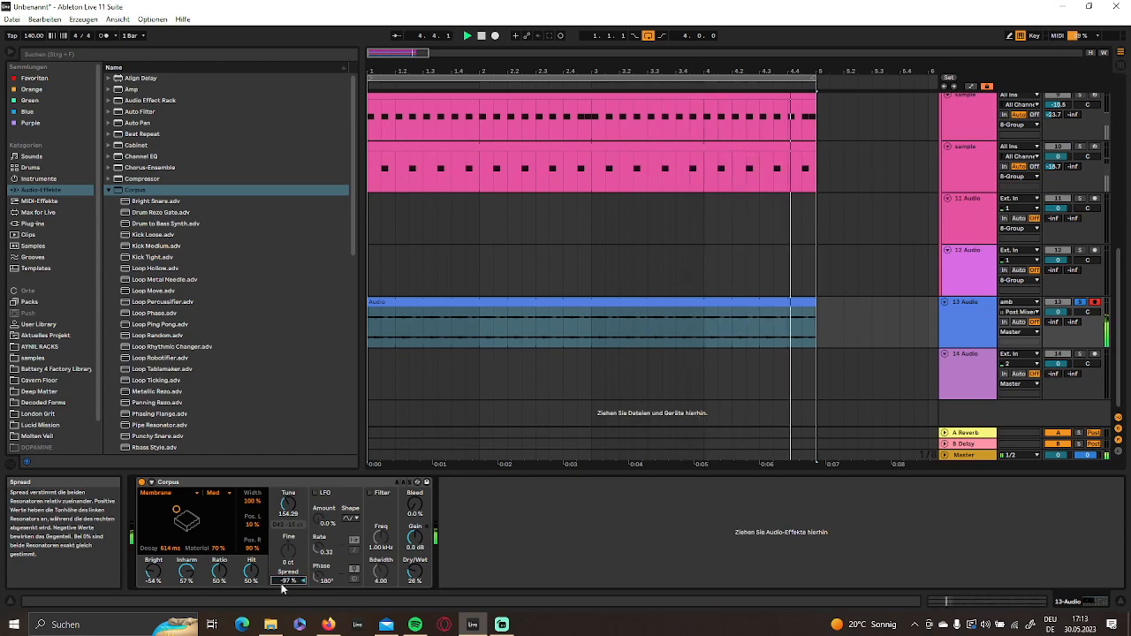
# - Raise the Corpus Bright value to -41% and change its resonator type to String
pyautogui.moveTo(153, 572); pyautogui.dragTo(153, 528)
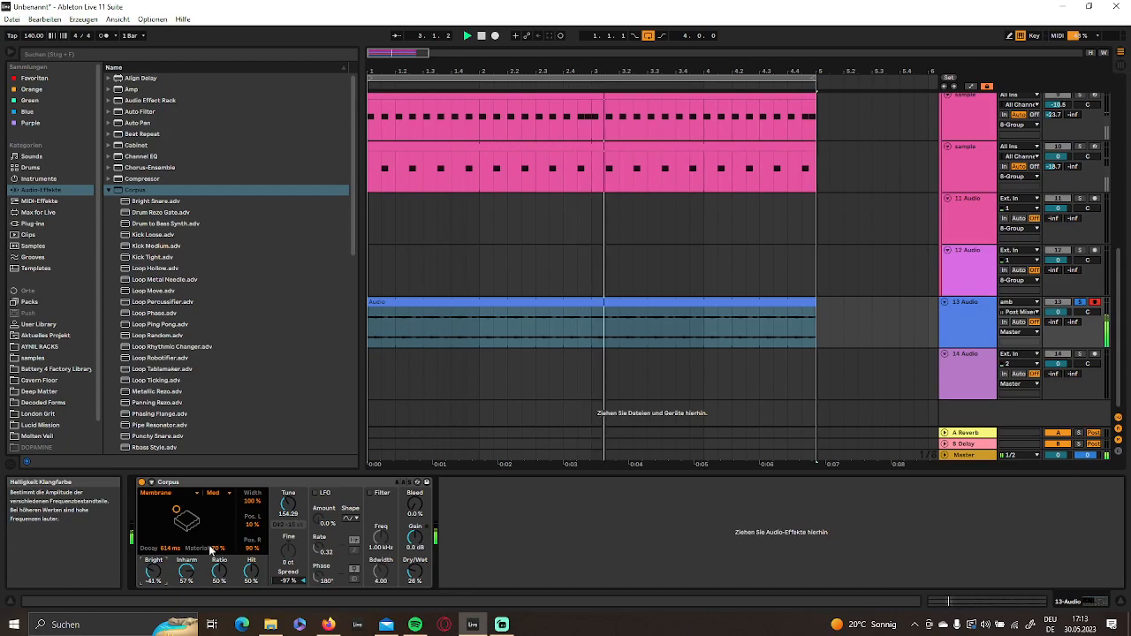
pyautogui.click(159, 493)
pyautogui.click(164, 519)
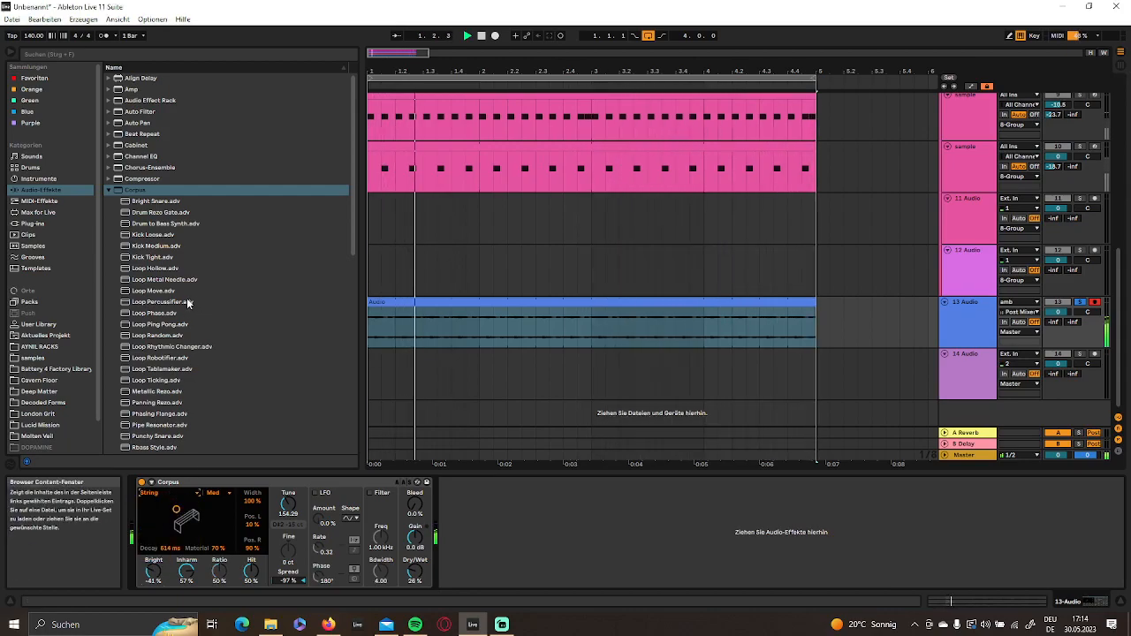
pyautogui.click(161, 291)
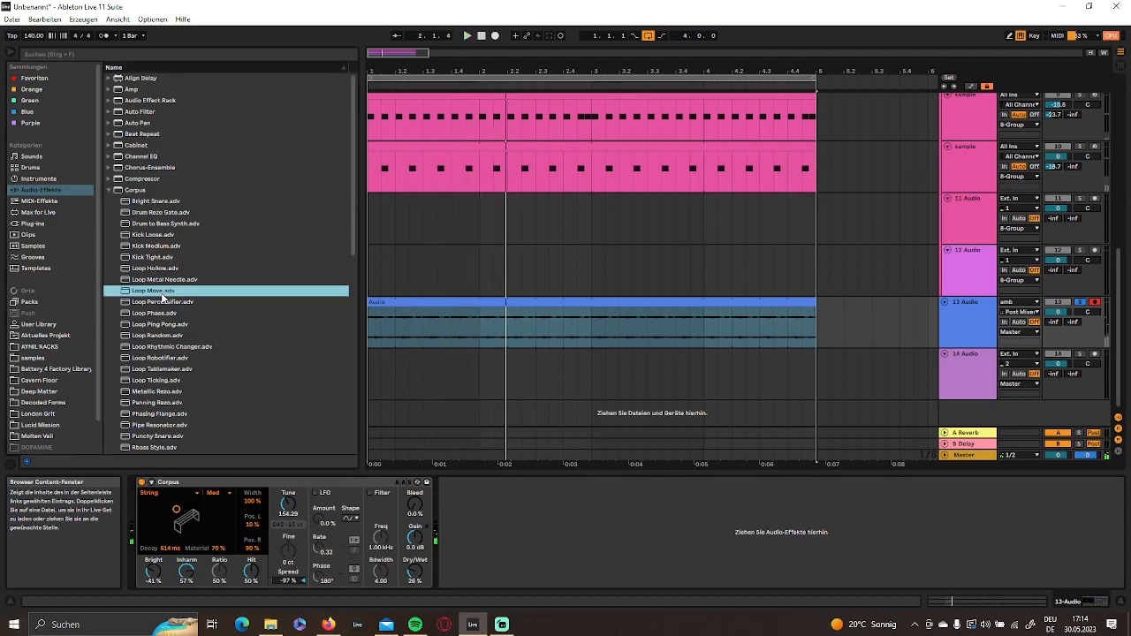
pyautogui.doubleClick(161, 291)
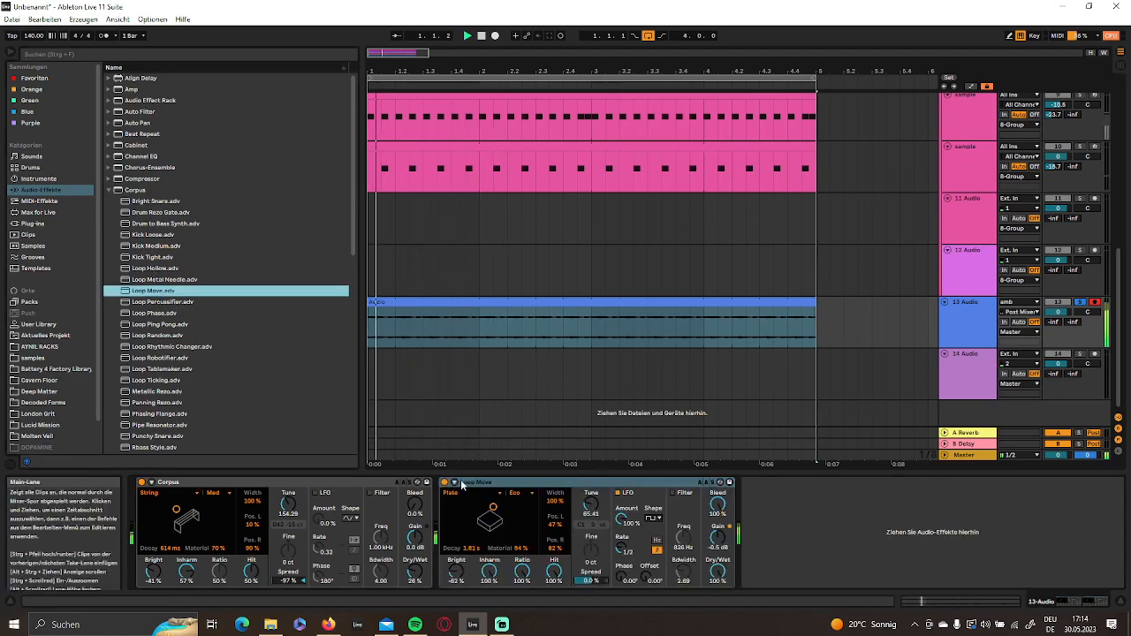
pyautogui.click(584, 486)
pyautogui.press('Delete')
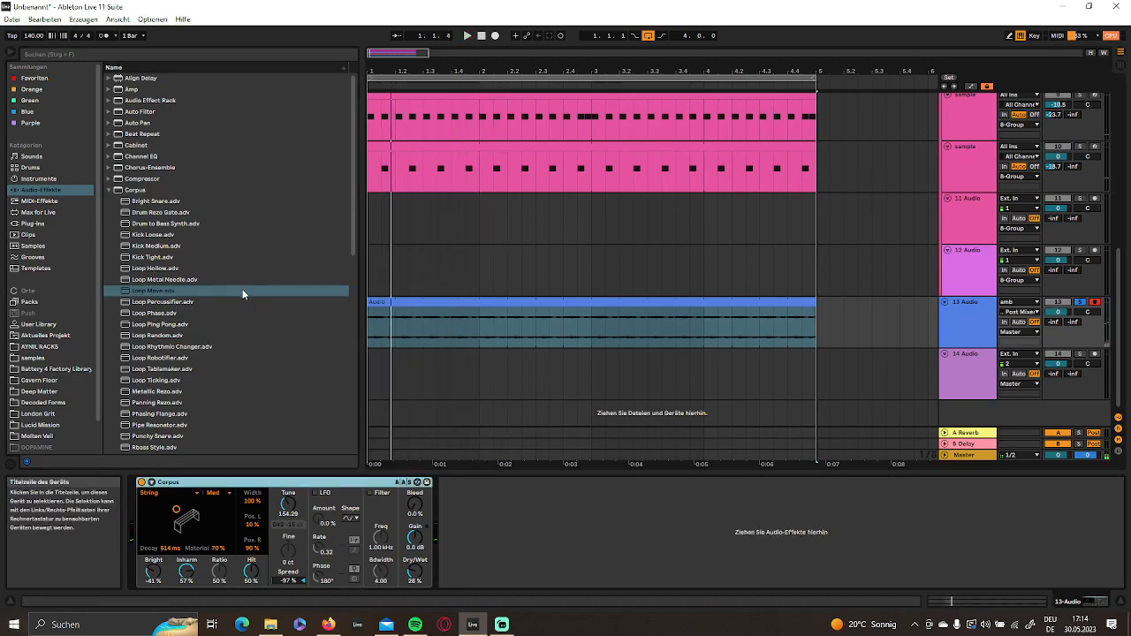
# - Load Auto Filter after Corpus, switch it to the Morph type and set frequency to about 446 Hz and resonance to 11%
pyautogui.click(108, 190)
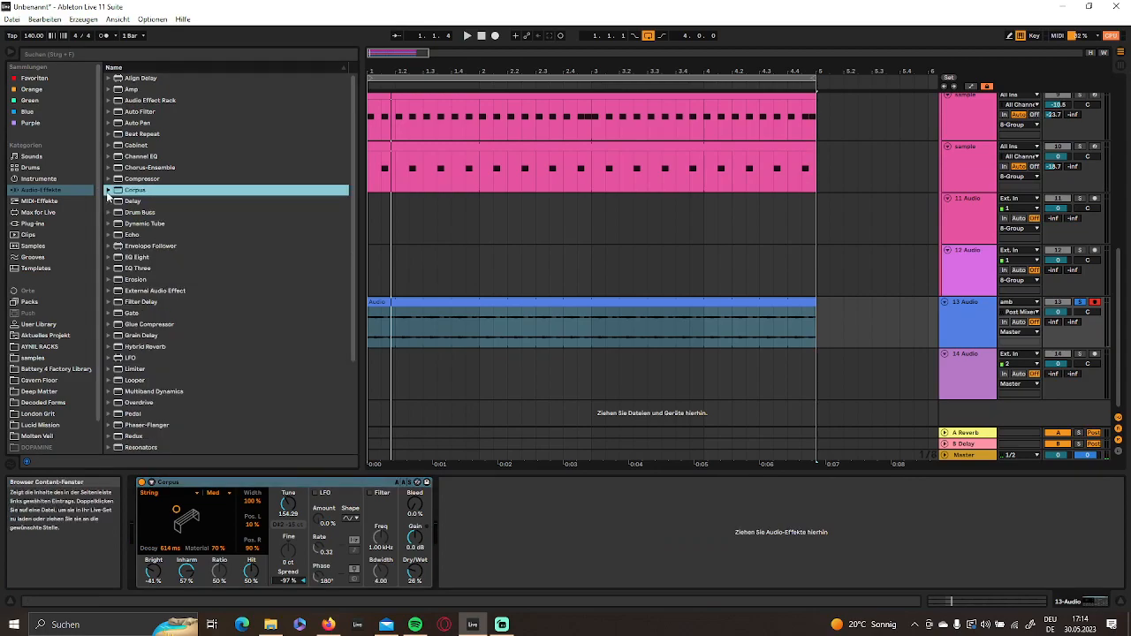
pyautogui.doubleClick(126, 113)
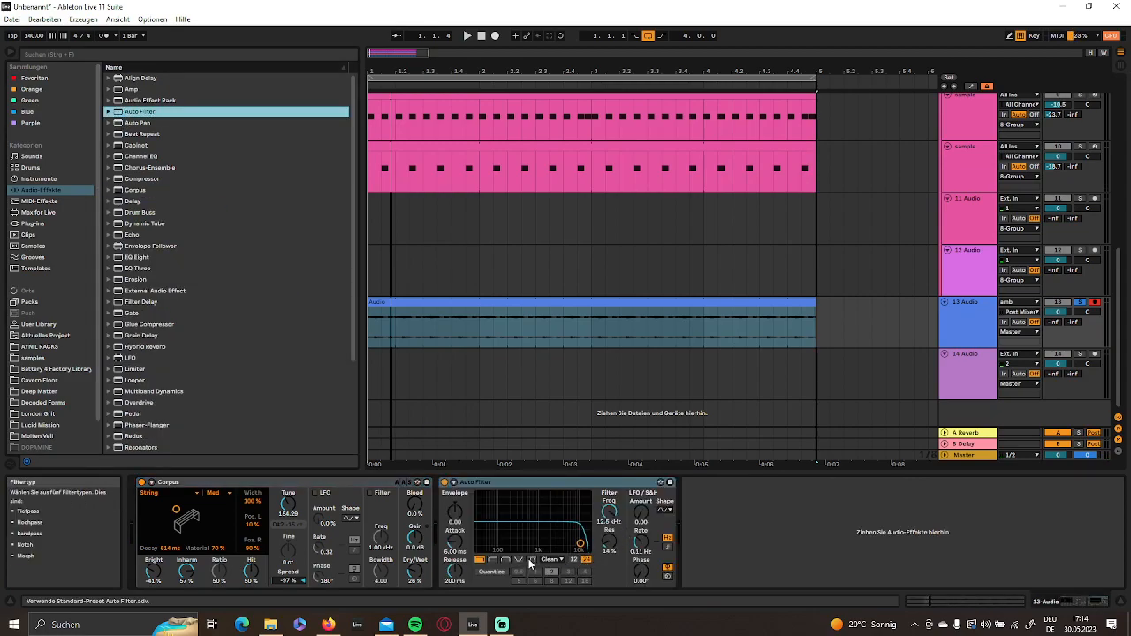
pyautogui.click(531, 562)
pyautogui.moveTo(604, 581); pyautogui.dragTo(525, 544)
pyautogui.press('space')
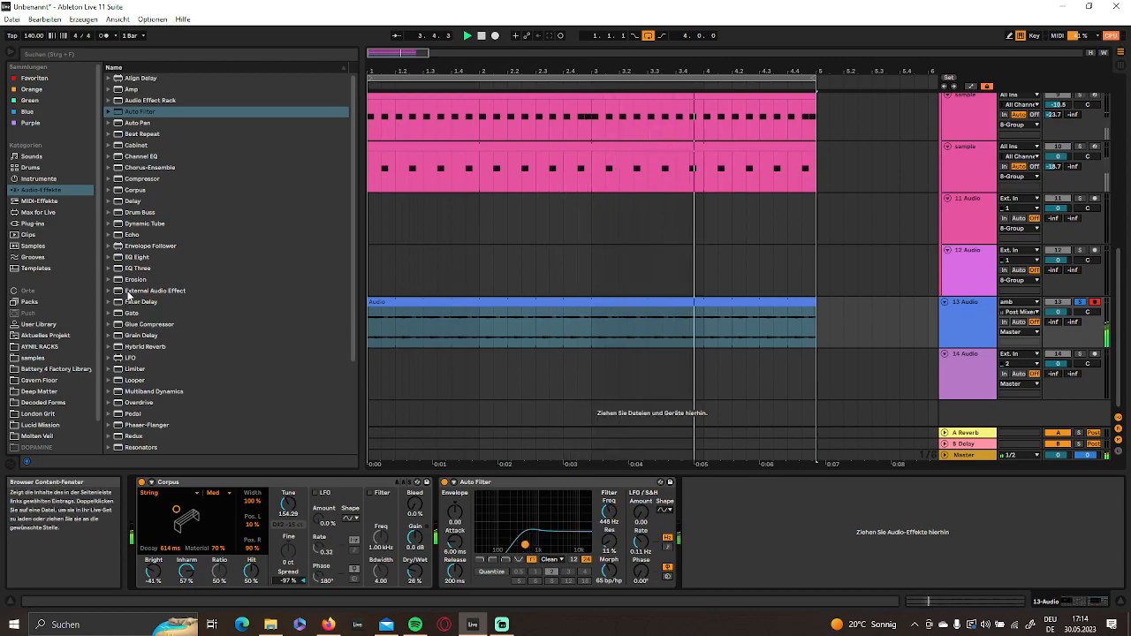
# - Add Erosion after the Auto Filter in Wide Noise mode and set its amount to 8.25
pyautogui.doubleClick(135, 280)
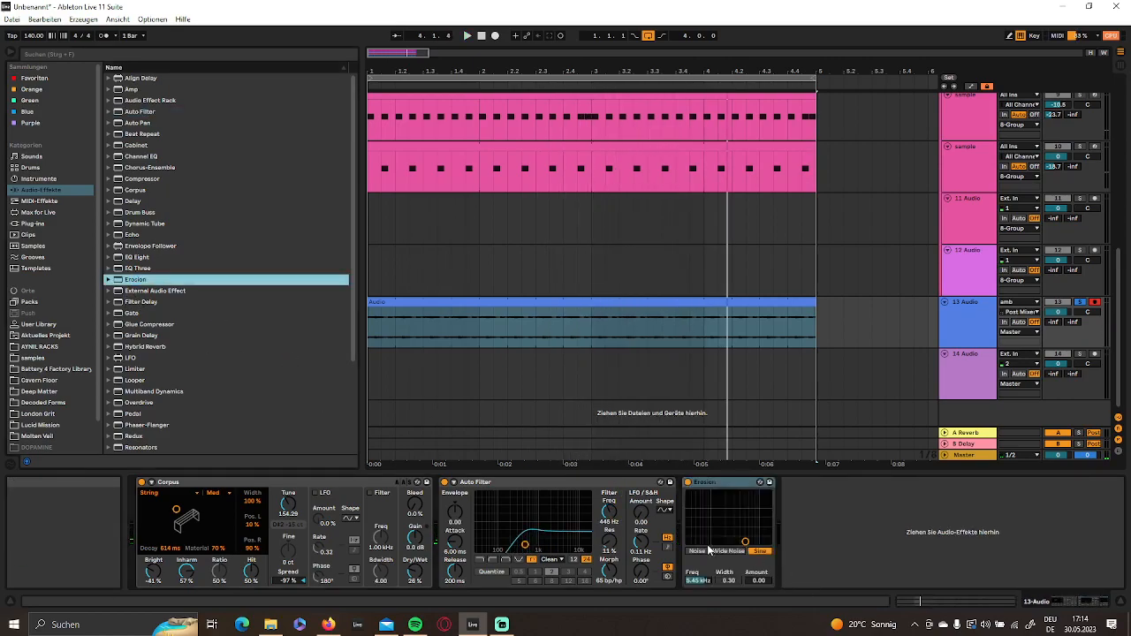
pyautogui.moveTo(759, 580); pyautogui.dragTo(758, 553)
# - Add Hybrid Reverb with the Real Places impulse response Sanded Church Corridor and set Dry/Wet to 49%
pyautogui.scroll(-1, 129, 327)
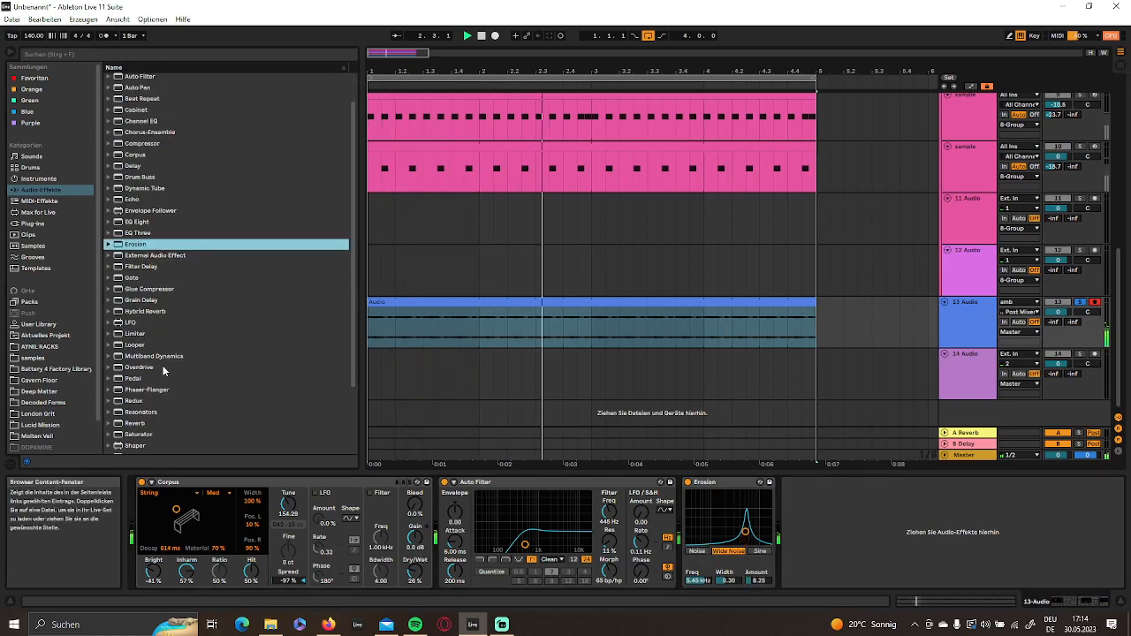
pyautogui.doubleClick(143, 313)
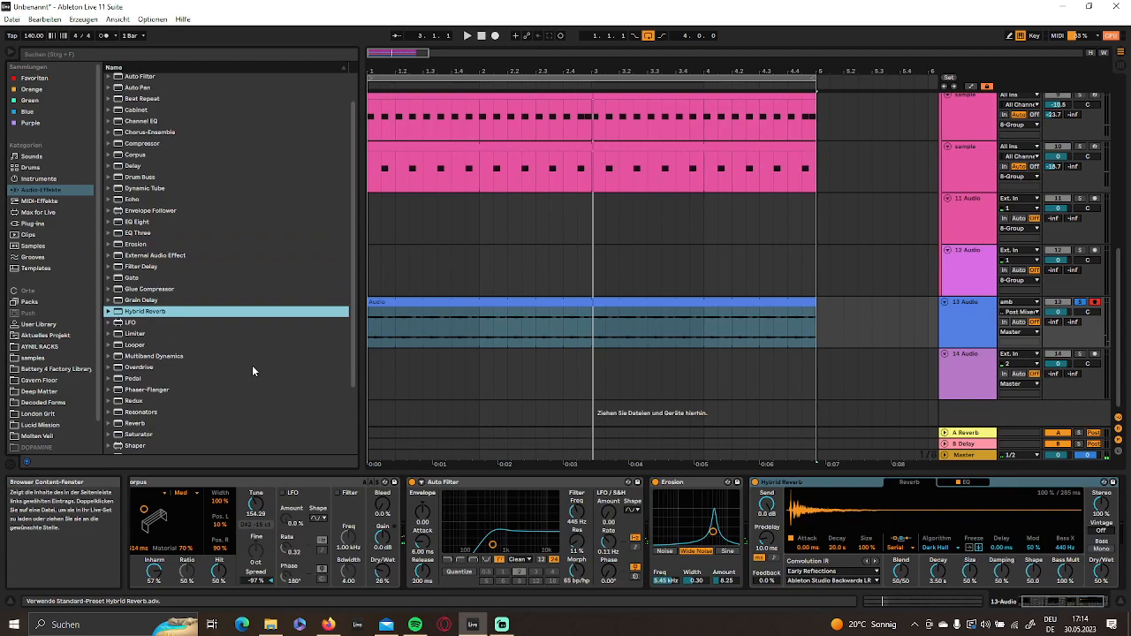
pyautogui.click(831, 572)
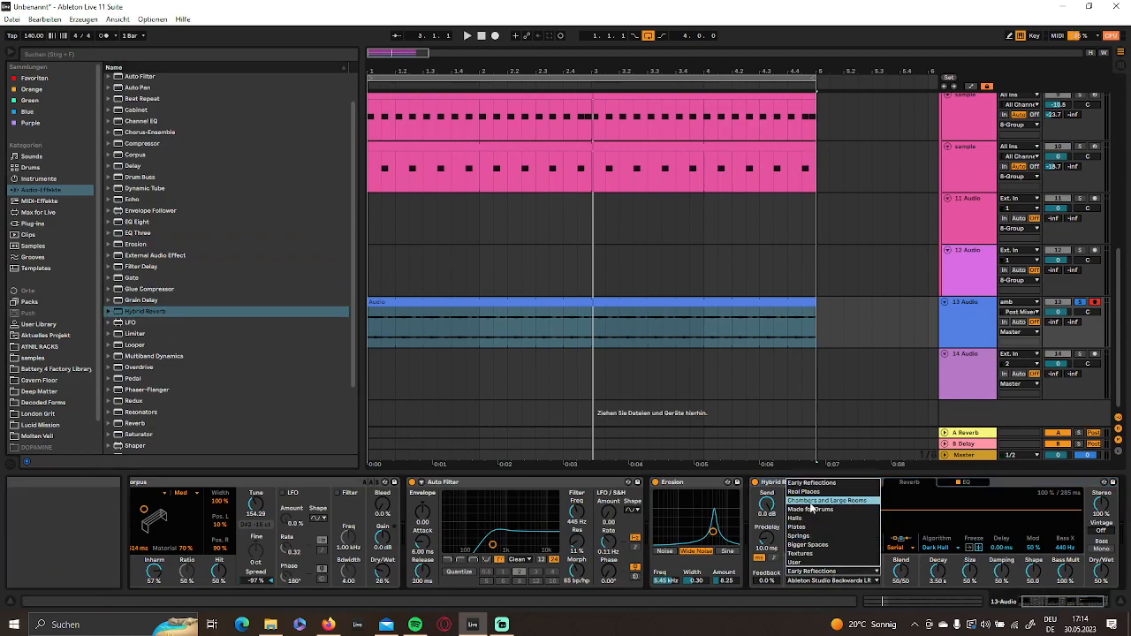
pyautogui.click(811, 492)
pyautogui.click(821, 583)
pyautogui.click(822, 515)
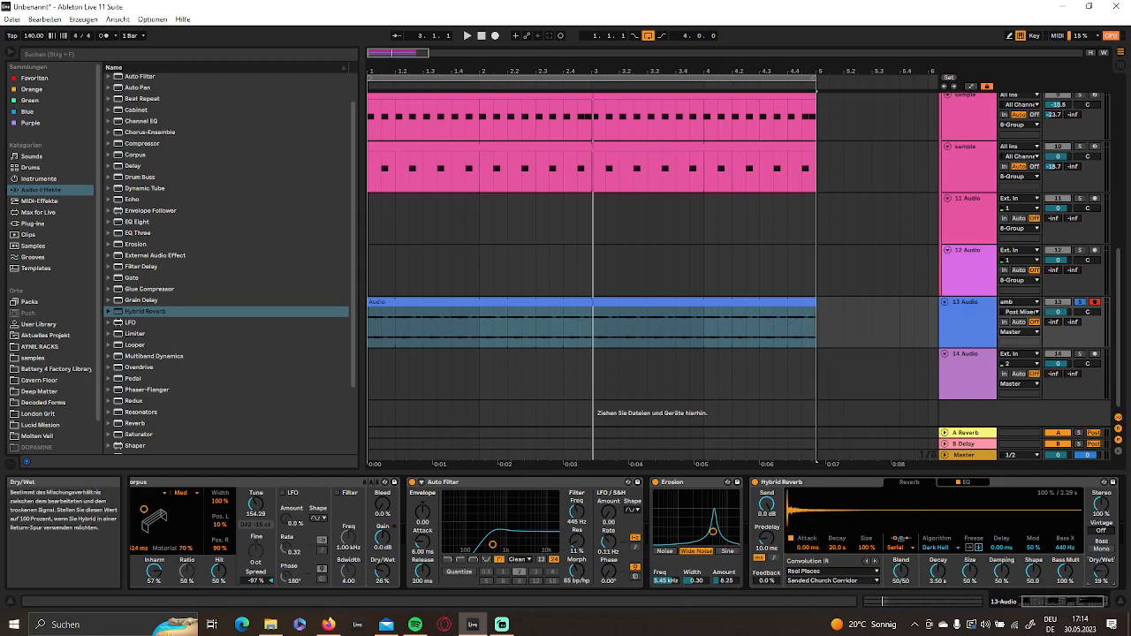
pyautogui.moveTo(1102, 572); pyautogui.dragTo(1102, 542)
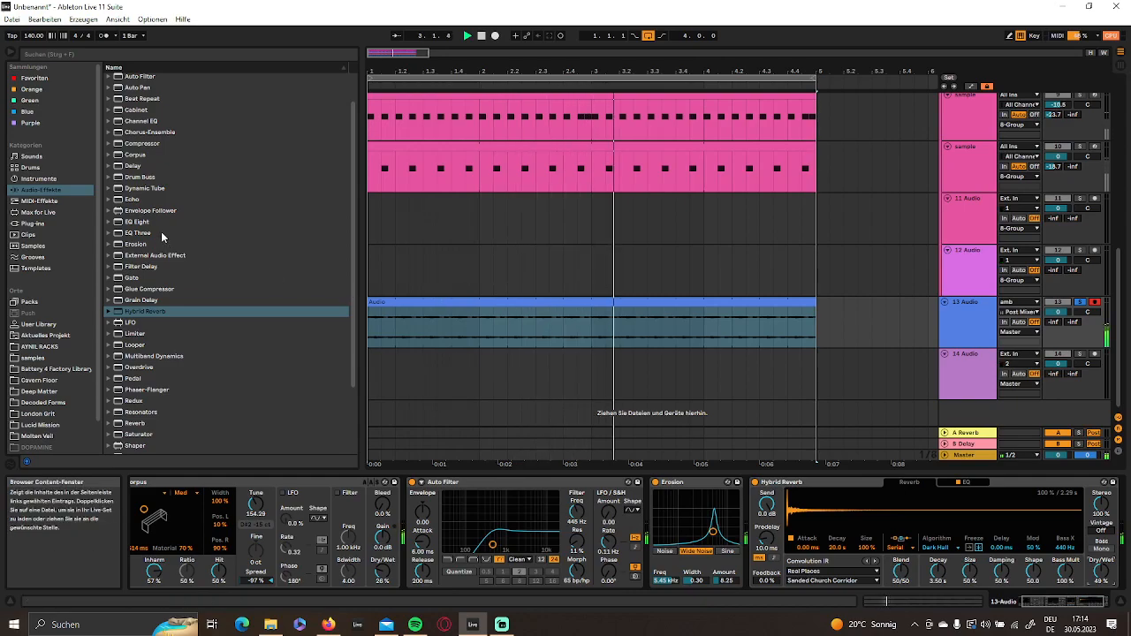
# - Set the Auto Filter frequency to 613 Hz and resonance to 21%, and raise its LFO amount
pyautogui.moveTo(1052, 609); pyautogui.dragTo(978, 606)
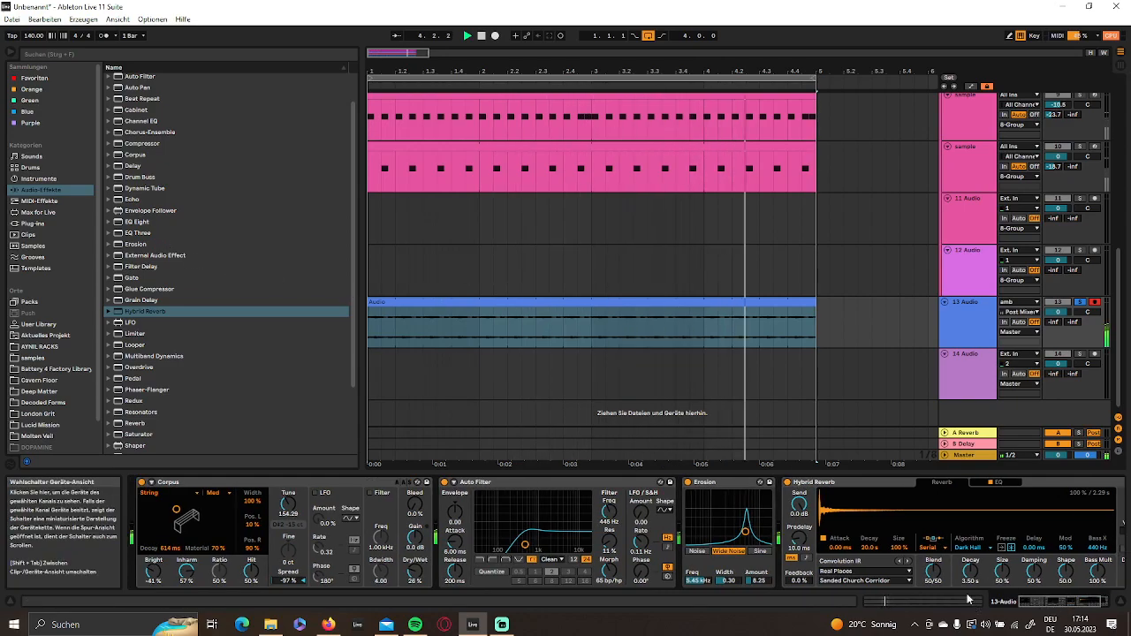
pyautogui.moveTo(525, 539)
pyautogui.mouseDown()
pyautogui.moveTo(528, 516)
pyautogui.moveTo(527, 539)
pyautogui.mouseUp()
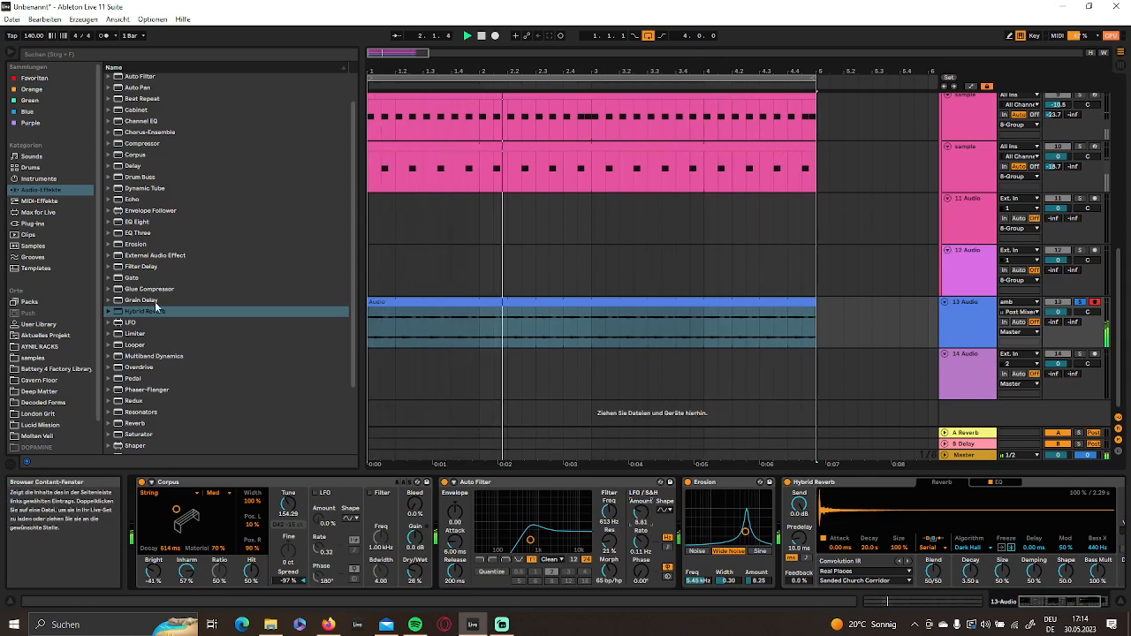
# - Add Chorus-Ensemble at the end of the chain in Ensemble mode with rate 0.24 Hz, amount 32% and feedback 25%
pyautogui.scroll(1, 173, 228)
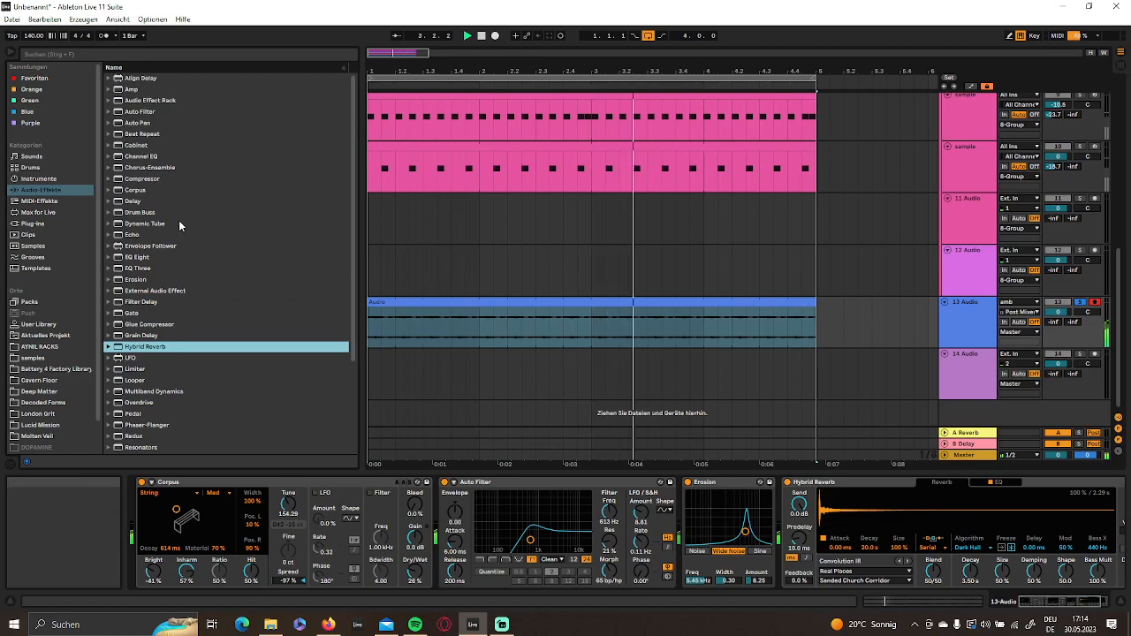
pyautogui.moveTo(146, 168); pyautogui.dragTo(1100, 522)
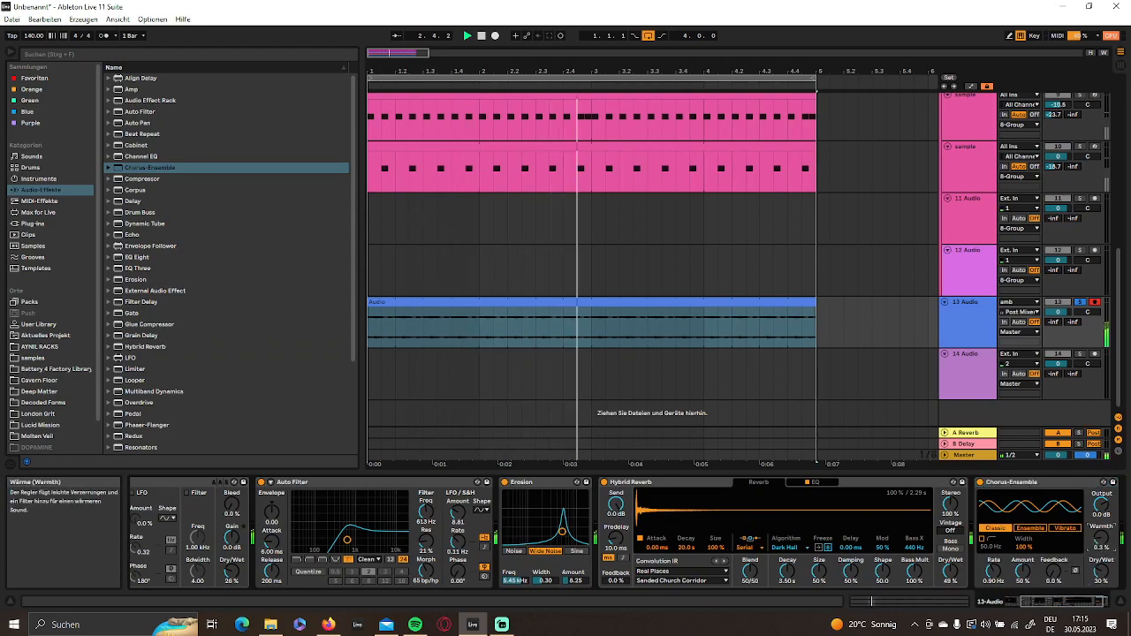
pyautogui.click(1030, 529)
pyautogui.moveTo(995, 573); pyautogui.dragTo(1054, 551)
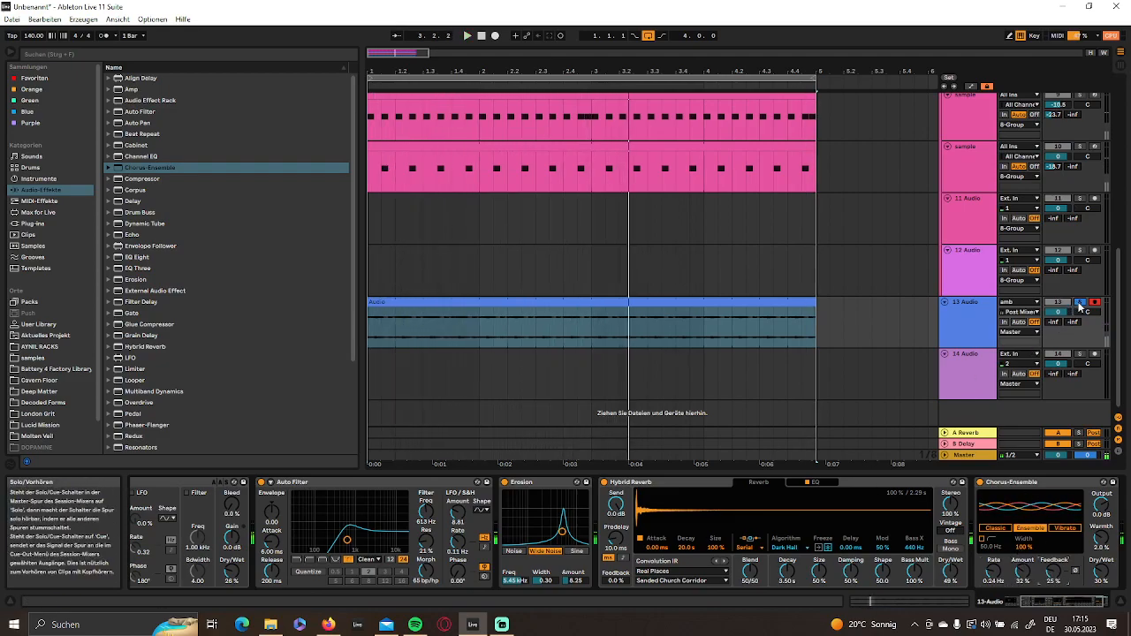
# - Unsolo the 13 Audio track, play the whole arrangement and lower the track's volume to about -2.3 dB
pyautogui.click(482, 36)
pyautogui.press('space')
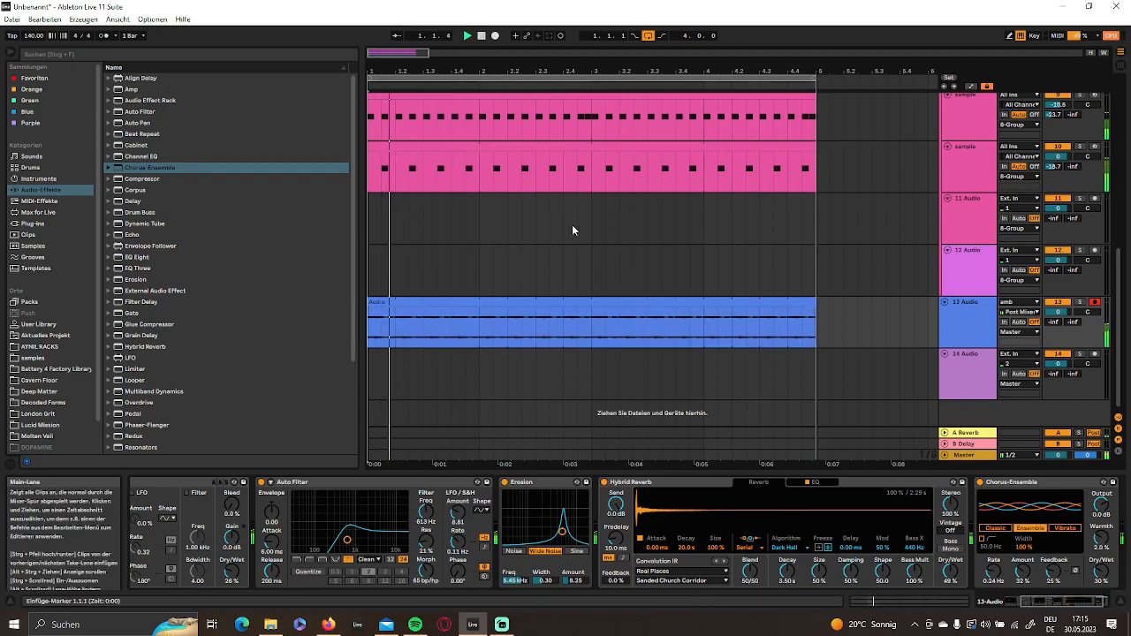
pyautogui.moveTo(1058, 313); pyautogui.dragTo(1058, 318)
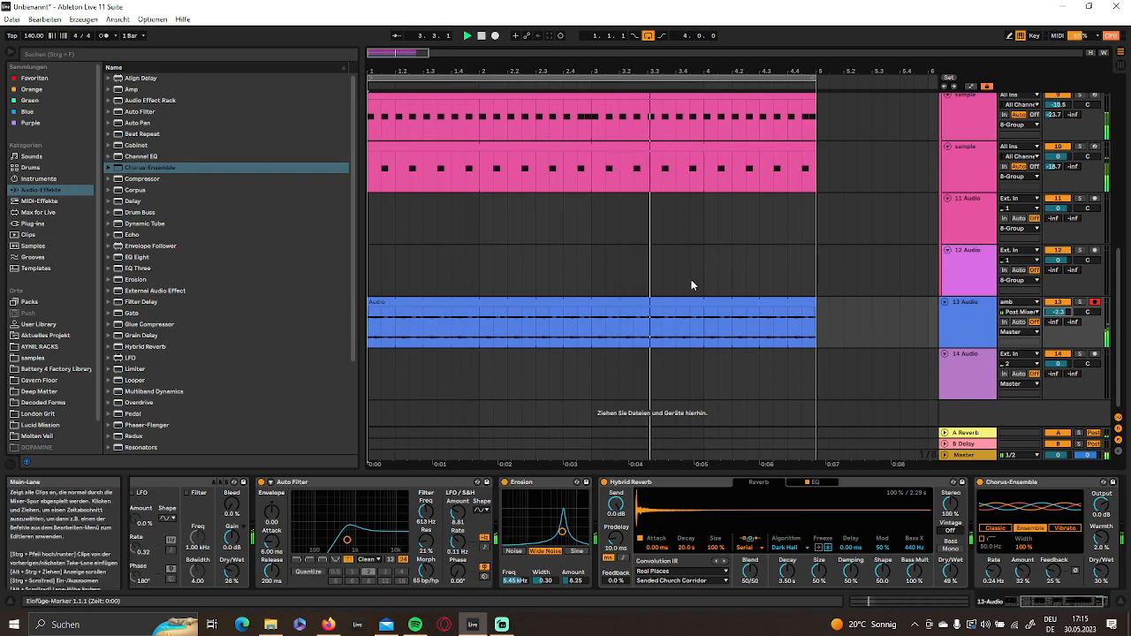
# - Raise the amb track's volume to -3.3 dB, solo the track and show its devices
pyautogui.scroll(5, 694, 280)
pyautogui.scroll(-3, 693, 284)
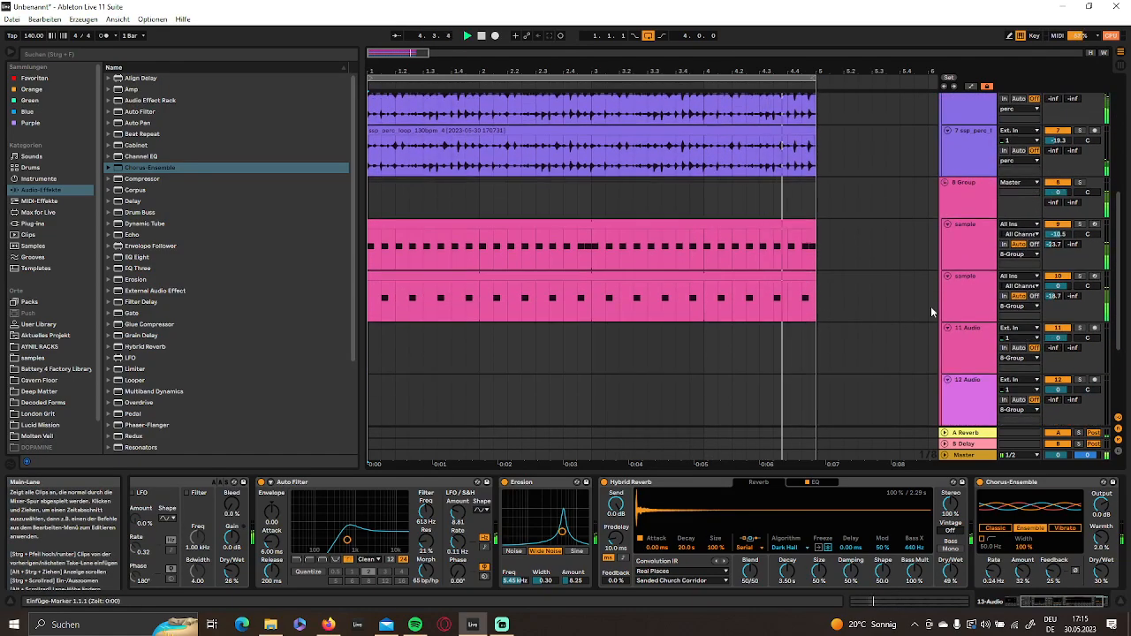
pyautogui.click(964, 334)
pyautogui.scroll(3, 553, 280)
pyautogui.scroll(4, 601, 265)
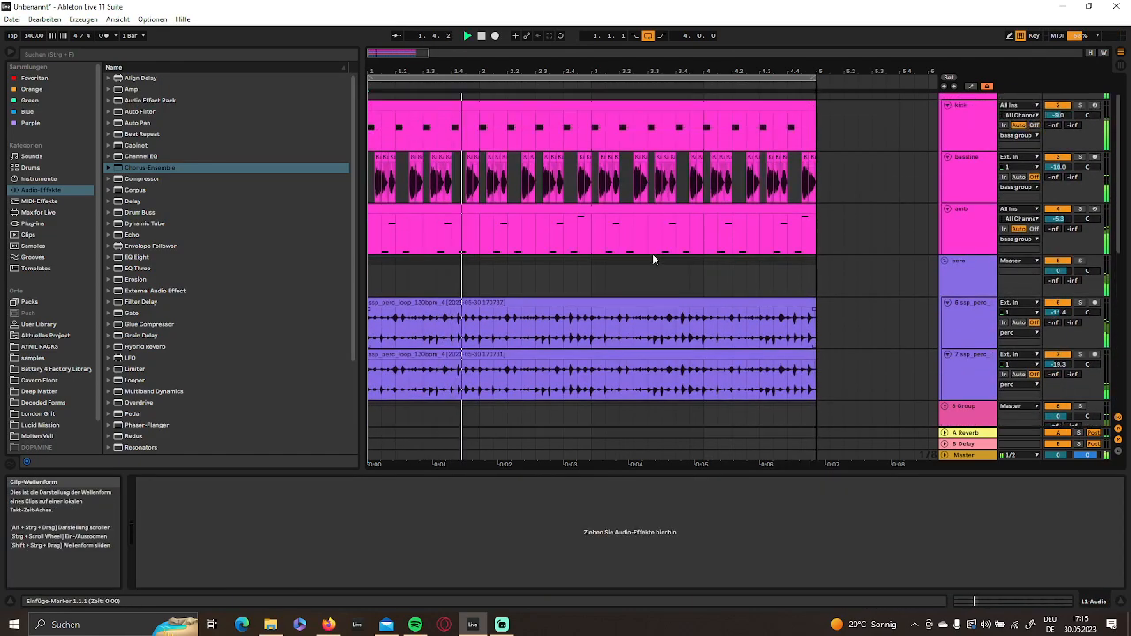
pyautogui.moveTo(1058, 231); pyautogui.dragTo(1058, 230)
pyautogui.click(972, 246)
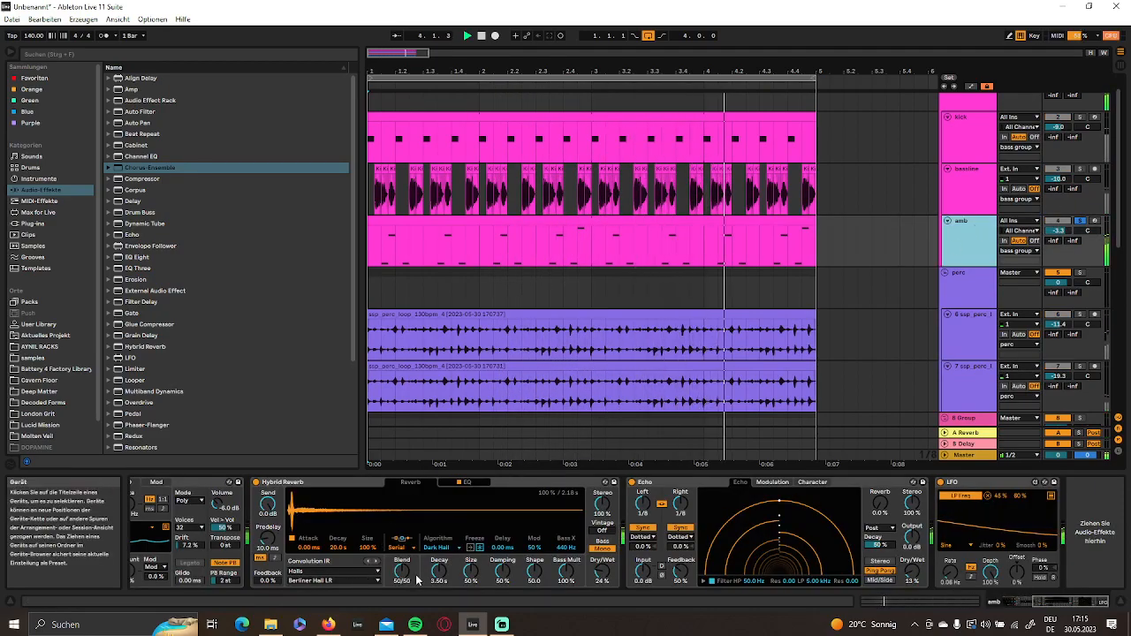
# - Set amb's Drift envelope 1 to attack 1.02 ms, decay 283 ms, release 800 ms and envelope 2 to decay 1.60 s, sustain 36%
pyautogui.moveTo(1050, 601); pyautogui.dragTo(912, 605)
pyautogui.moveTo(381, 572); pyautogui.dragTo(381, 601)
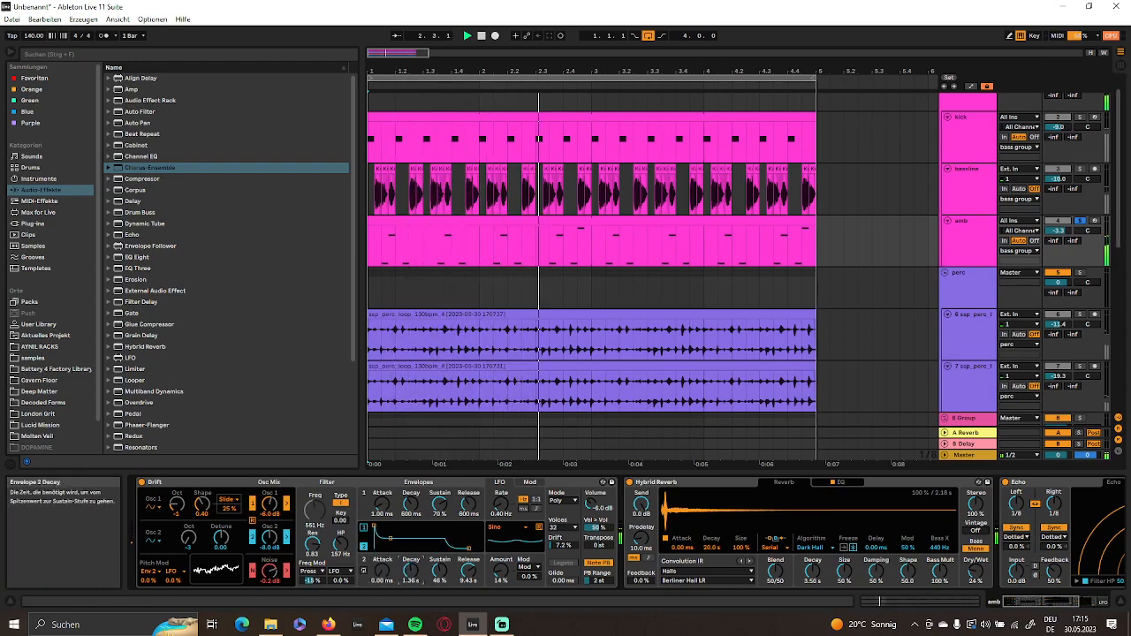
pyautogui.moveTo(442, 576); pyautogui.dragTo(444, 585)
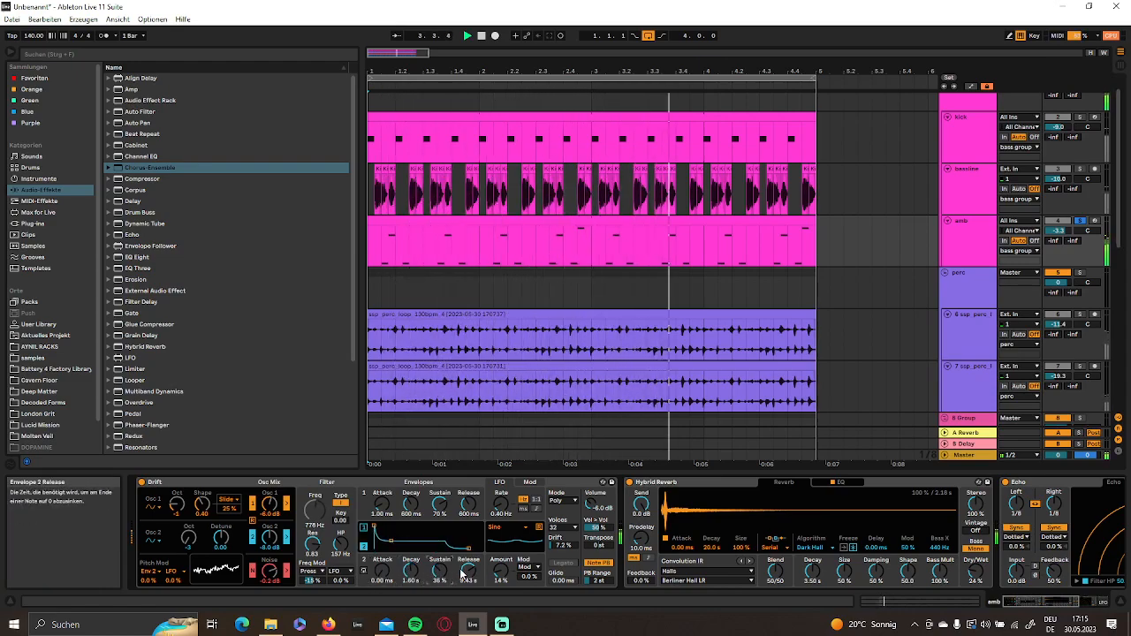
pyautogui.moveTo(382, 504); pyautogui.dragTo(382, 530)
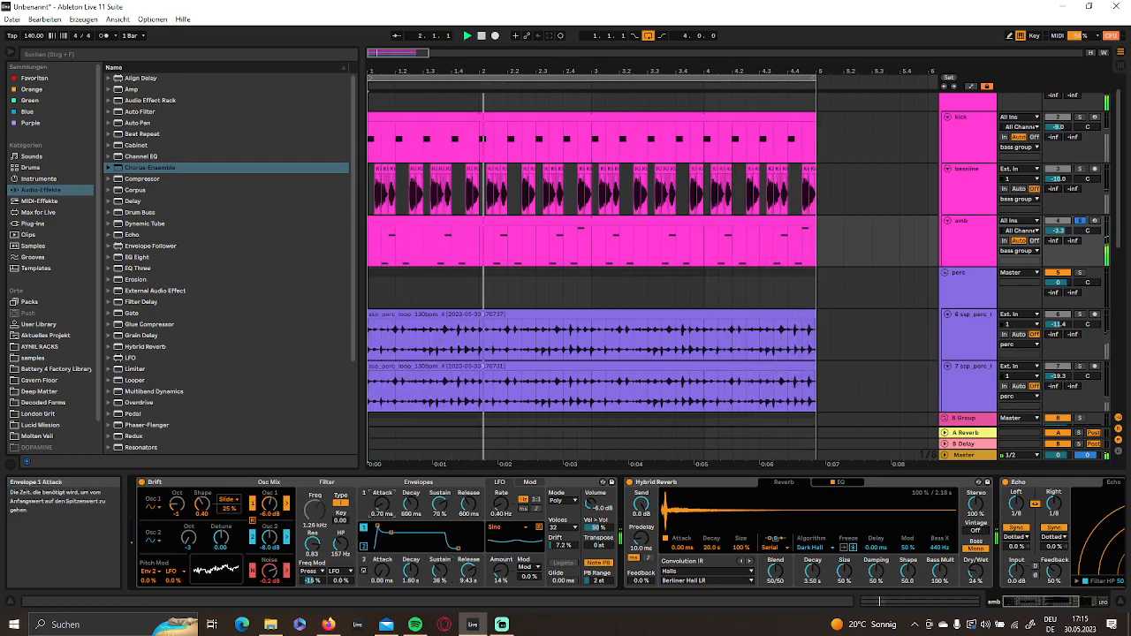
pyautogui.moveTo(469, 504); pyautogui.dragTo(469, 482)
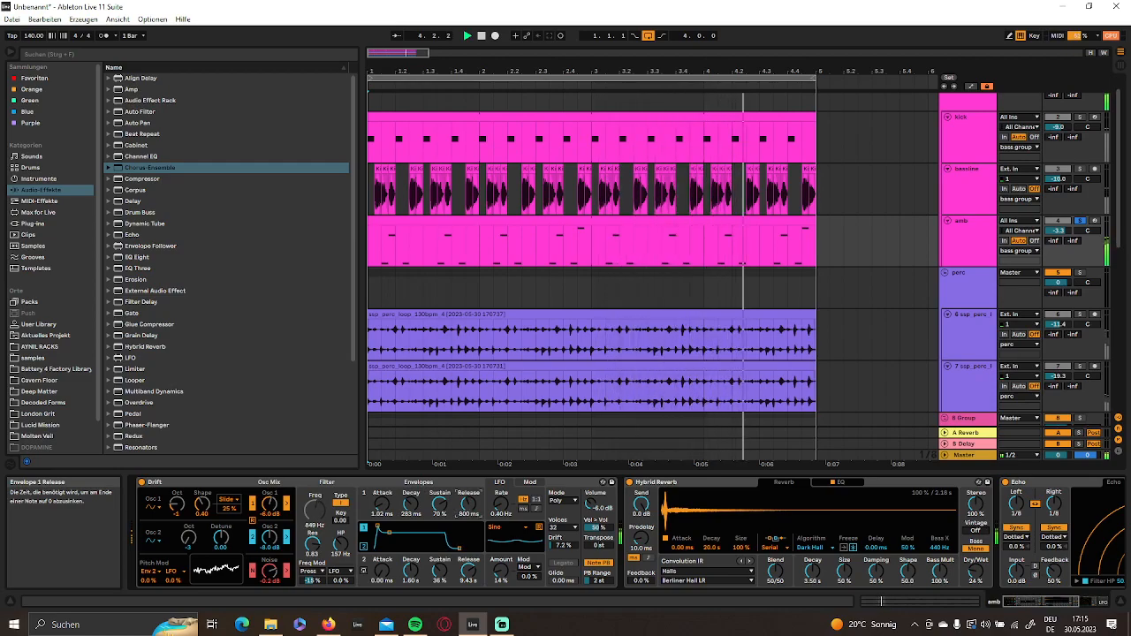
pyautogui.moveTo(1029, 603); pyautogui.dragTo(1082, 613)
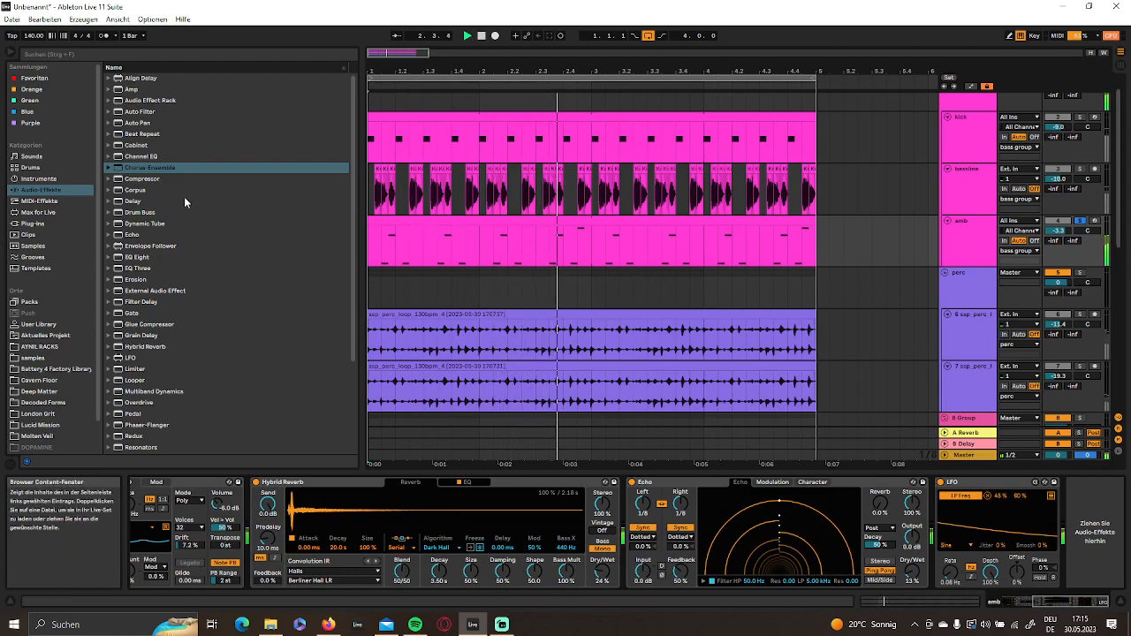
# - Unsolo amb, search all browser results for "909 ride" and place Ride 909 Clean A 04.wav at bar 1 of the 11 Audio track
pyautogui.scroll(-5, 662, 281)
pyautogui.scroll(-3, 964, 309)
pyautogui.click(992, 264)
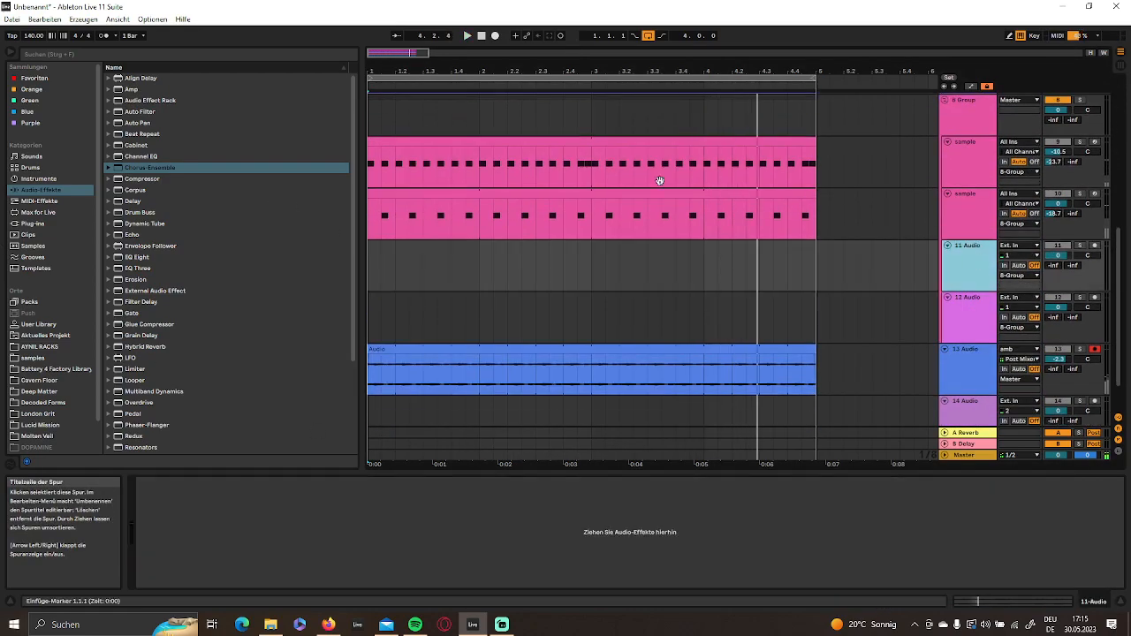
pyautogui.click(64, 56)
pyautogui.write('909 ride')
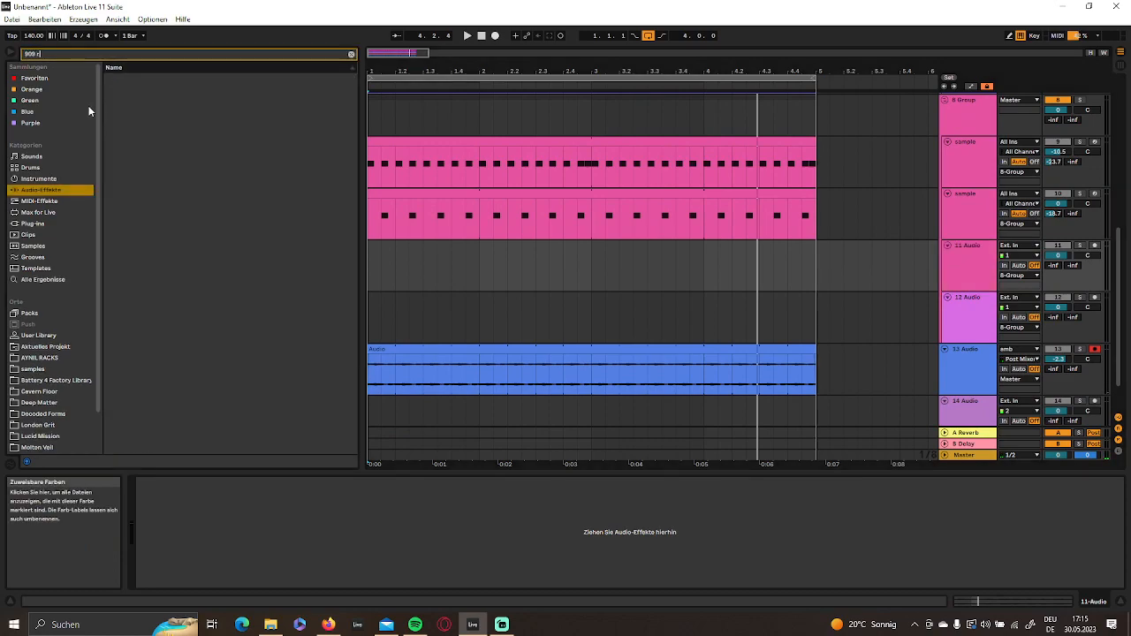
pyautogui.click(66, 280)
pyautogui.scroll(-2, 156, 270)
pyautogui.click(155, 266)
pyautogui.scroll(-3, 161, 276)
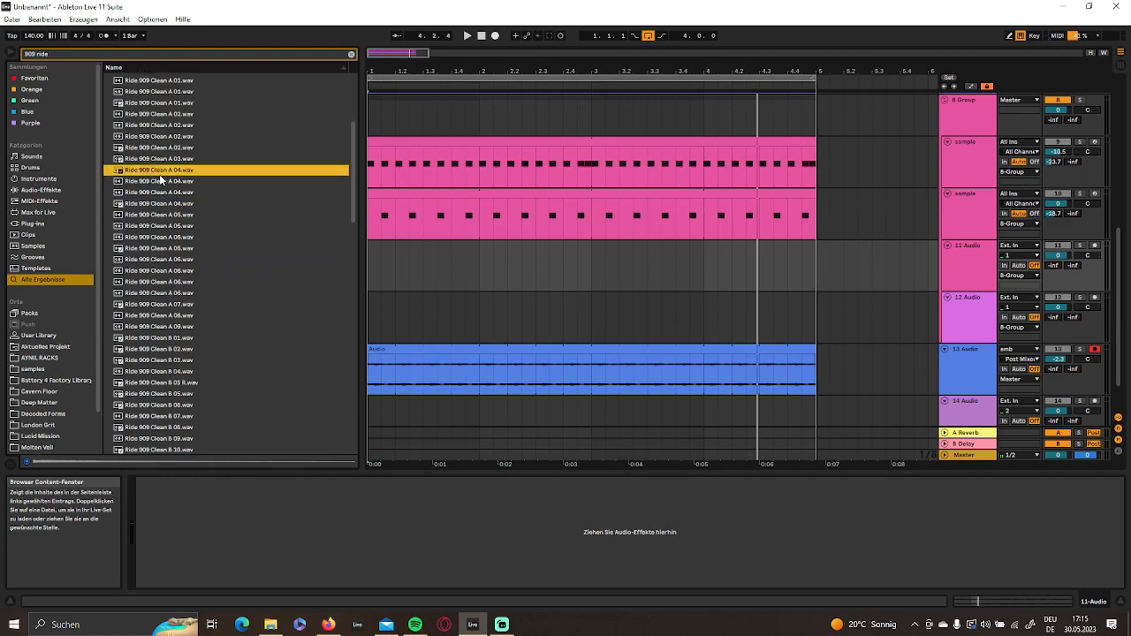
pyautogui.moveTo(458, 238); pyautogui.dragTo(374, 274)
# - Trim the ride clip to end at 1.2 and split it at 1.1.3
pyautogui.moveTo(424, 72); pyautogui.dragTo(424, 133)
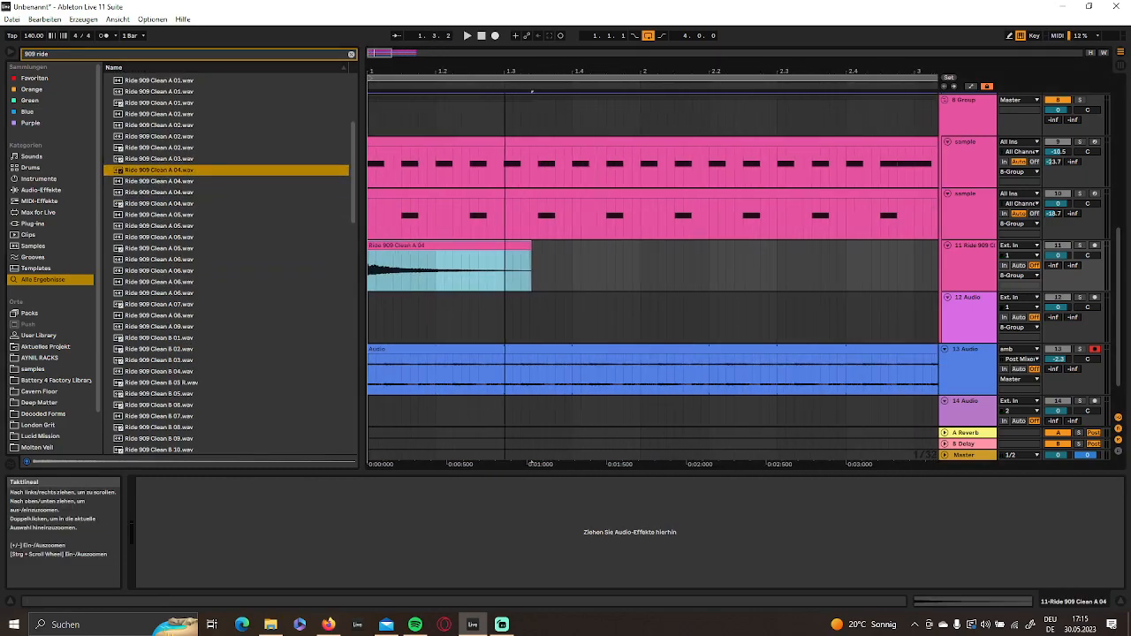
pyautogui.moveTo(519, 248); pyautogui.dragTo(424, 253)
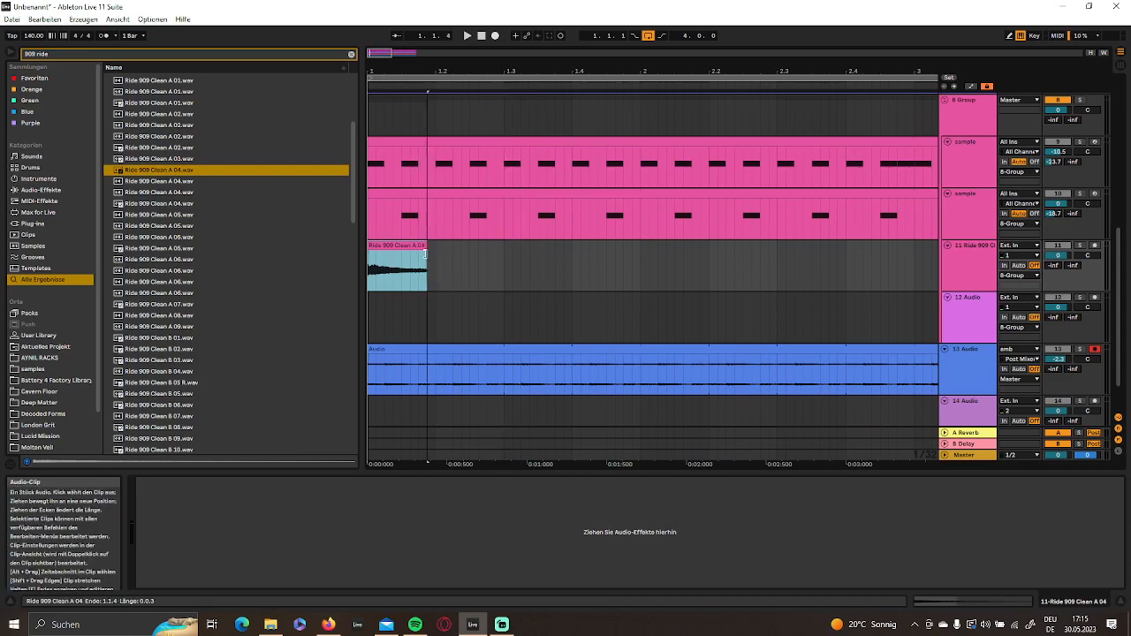
pyautogui.moveTo(406, 71); pyautogui.dragTo(459, 99)
pyautogui.click(442, 262)
pyautogui.hotkey('ctrl', 'e')
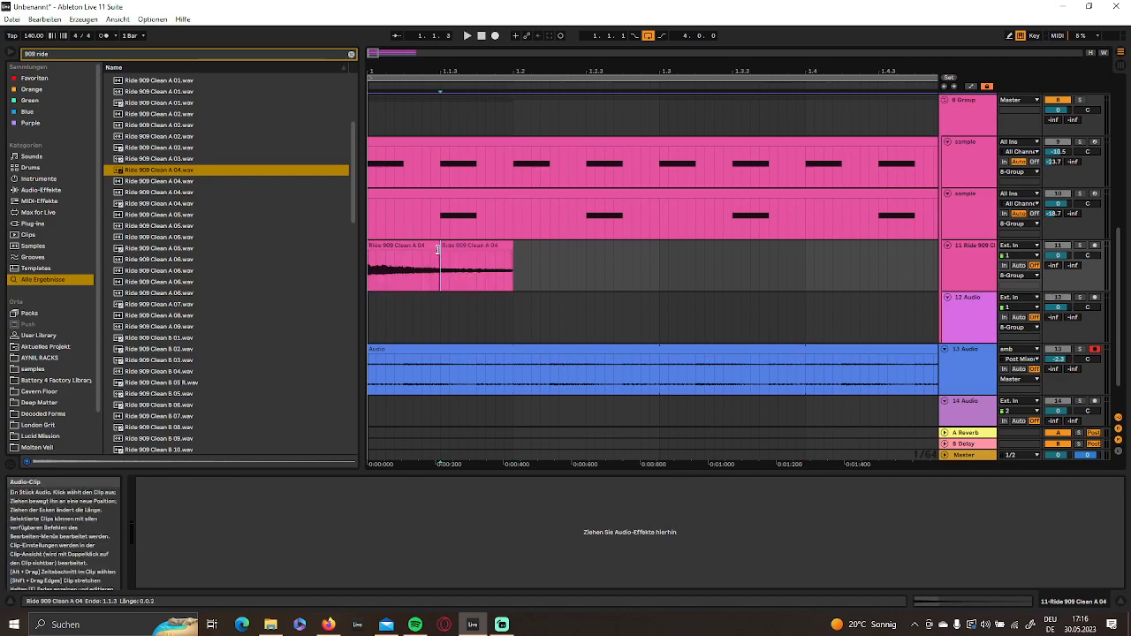
# - Crossfade the two ride clips at 1.1.3, reverse the second clip and play the arrangement from the start
pyautogui.click(466, 247)
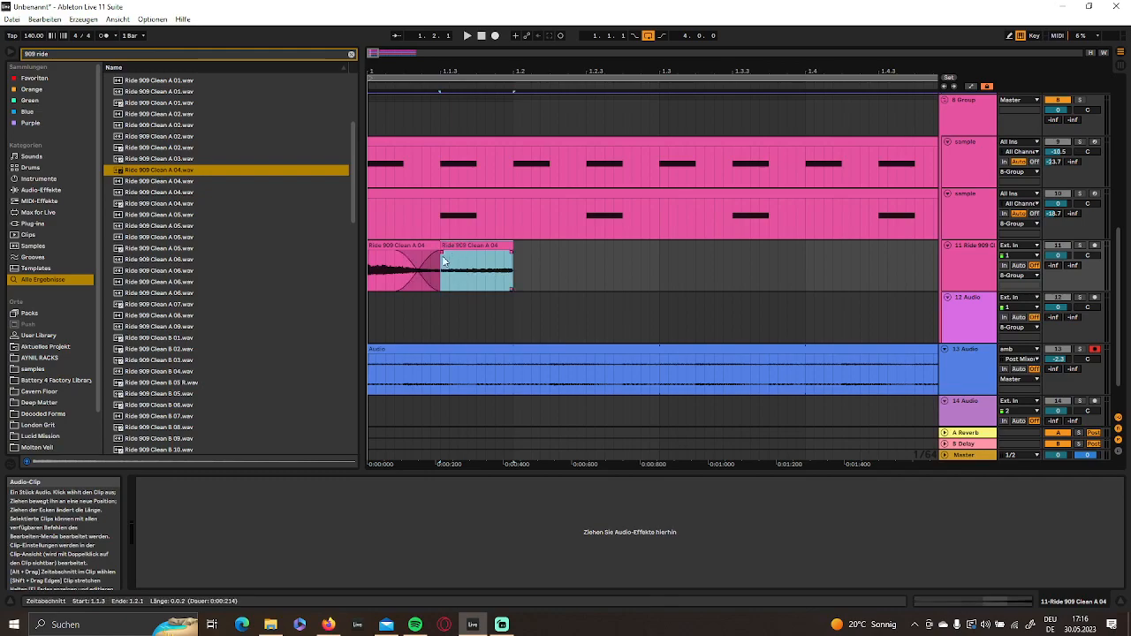
pyautogui.click(482, 37)
pyautogui.press('space')
pyautogui.press('space')
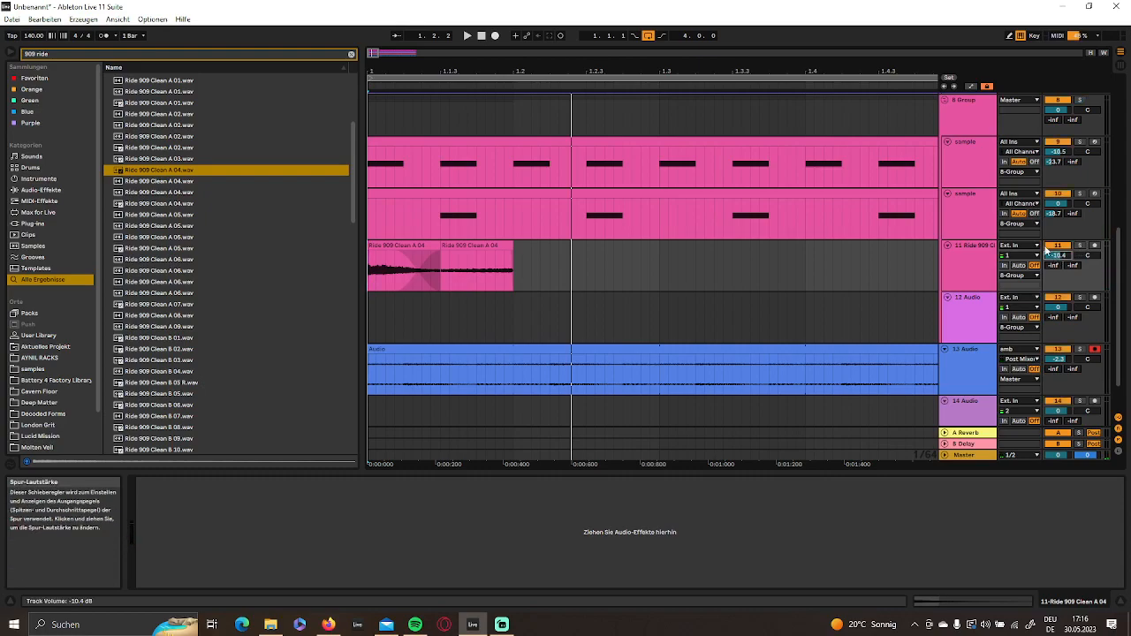
# - Lower the Ride 909 track's volume to -19.9 dB during playback
pyautogui.click(482, 37)
pyautogui.press('space')
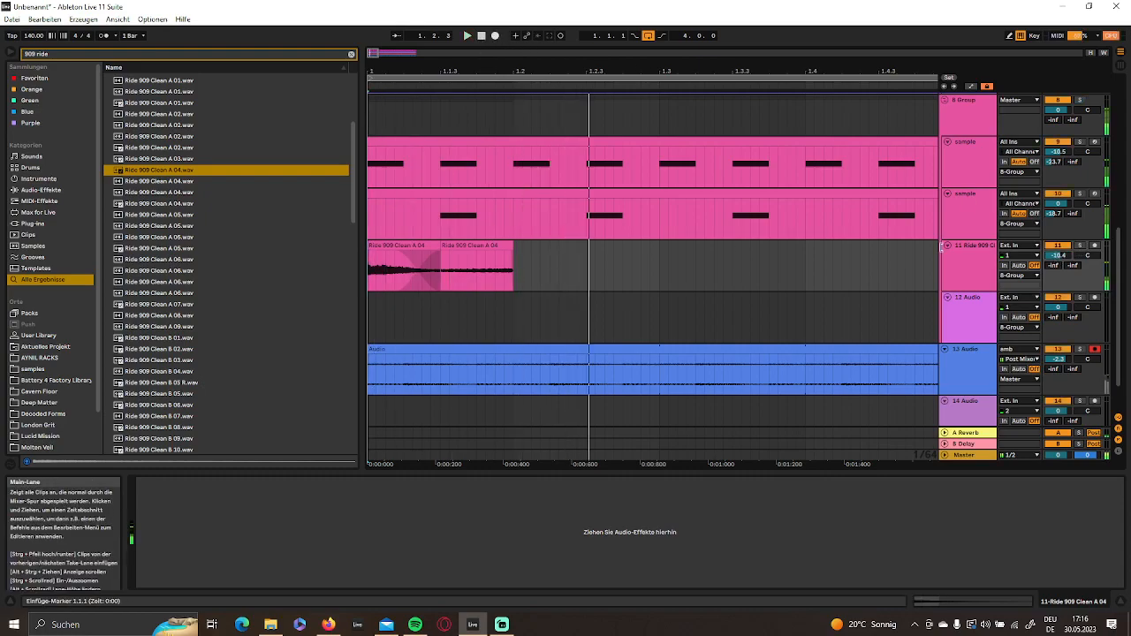
pyautogui.moveTo(1057, 255); pyautogui.dragTo(1057, 276)
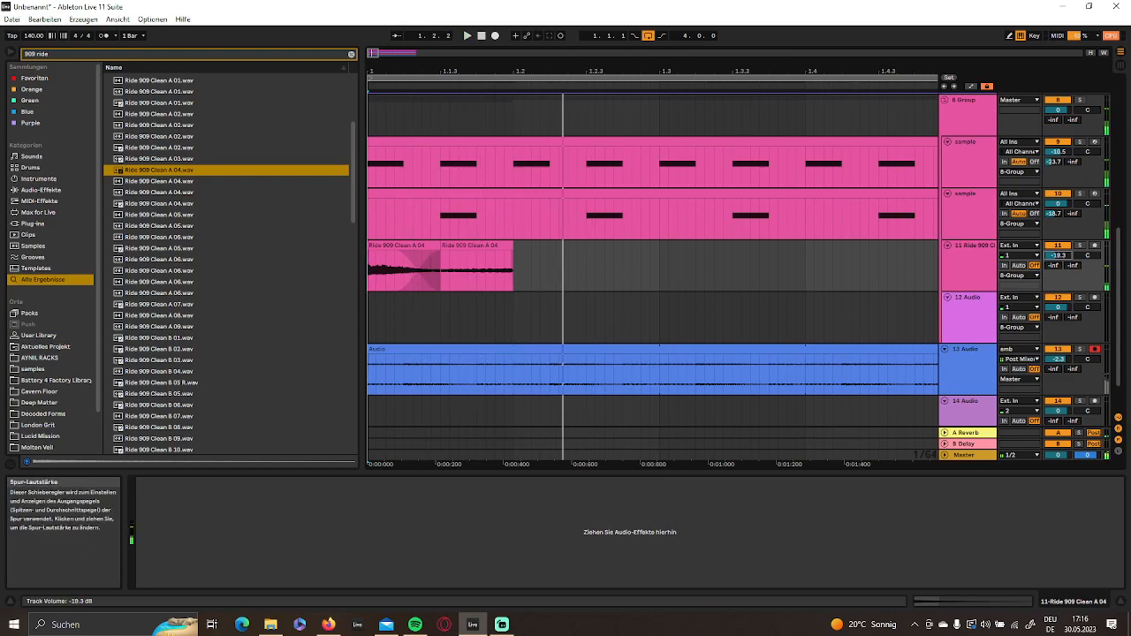
# - Copy the reversed ride clip to 1.2.3 and reverse the copy back to forward playback
pyautogui.click(472, 249)
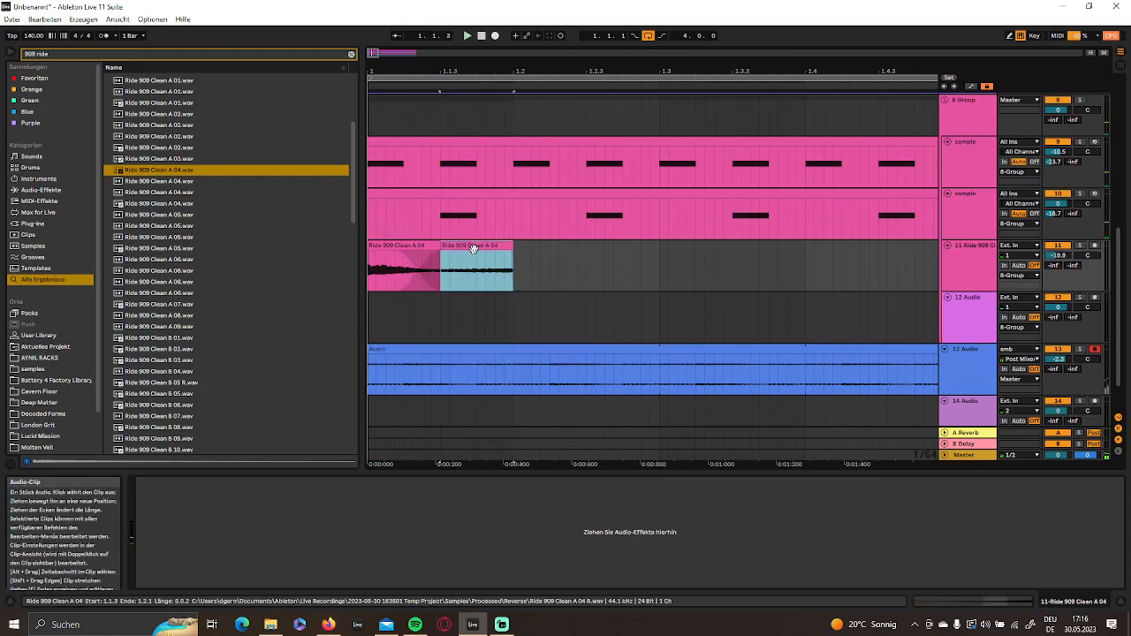
pyautogui.click(595, 265)
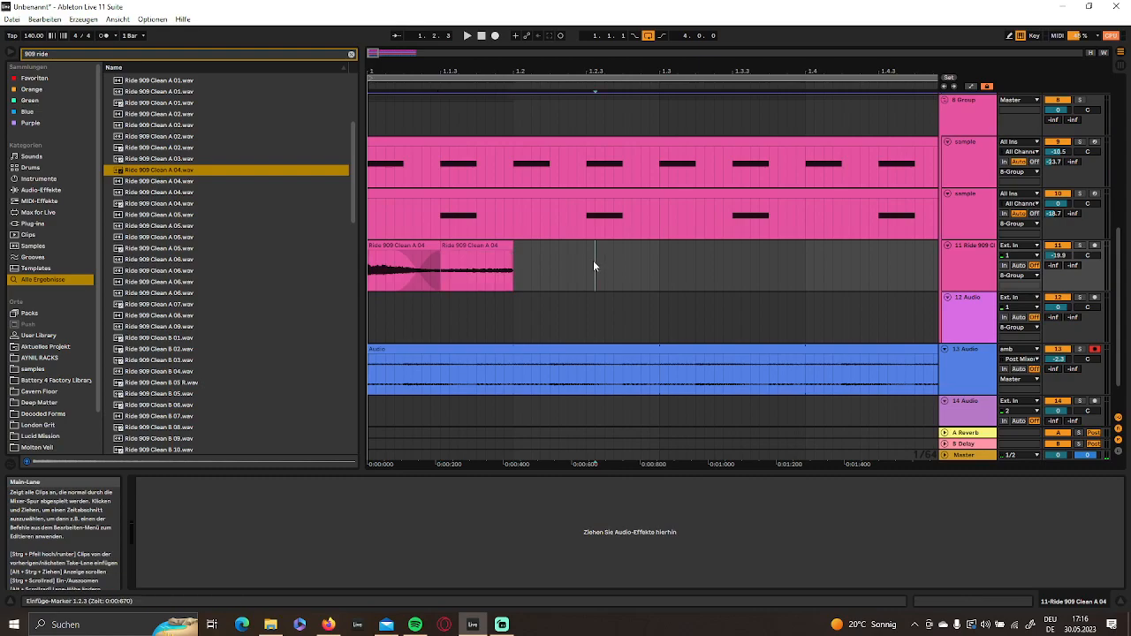
pyautogui.hotkey('ctrl', 'v')
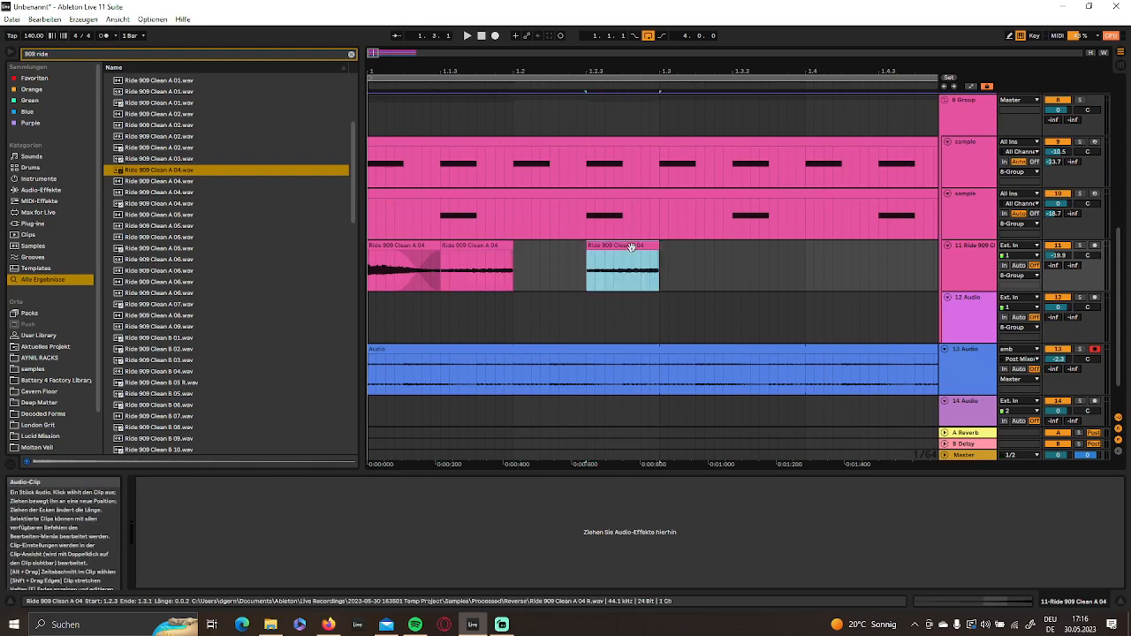
pyautogui.press('r')
# - Pitch the ride clip at 1.2.3 up by 3 semitones and extend its end to 1.3
pyautogui.doubleClick(606, 250)
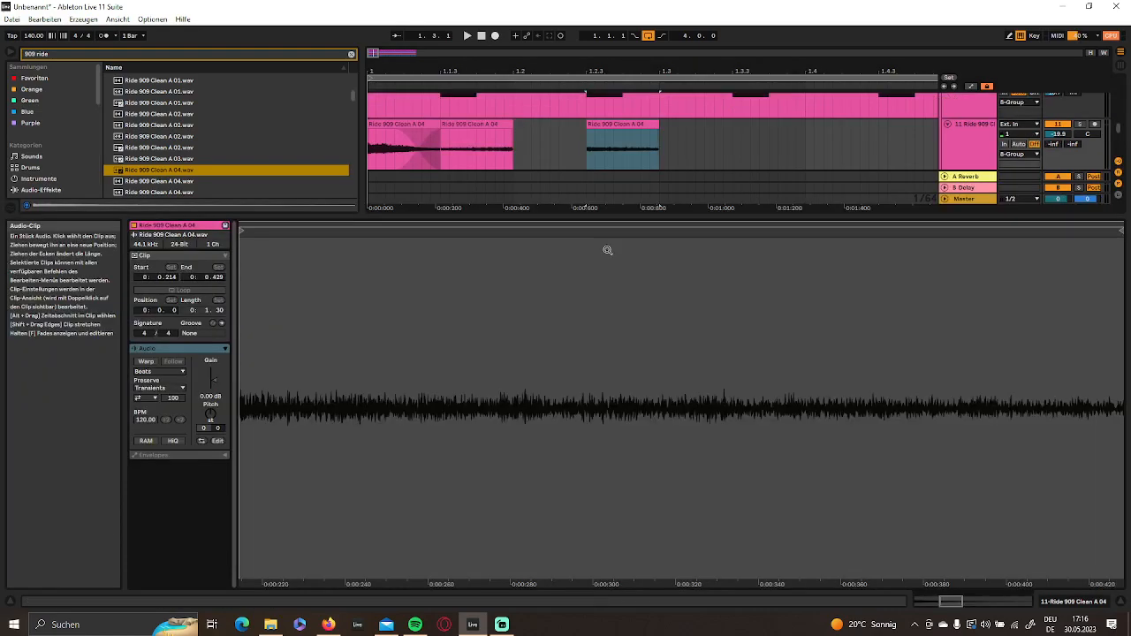
pyautogui.write('48')
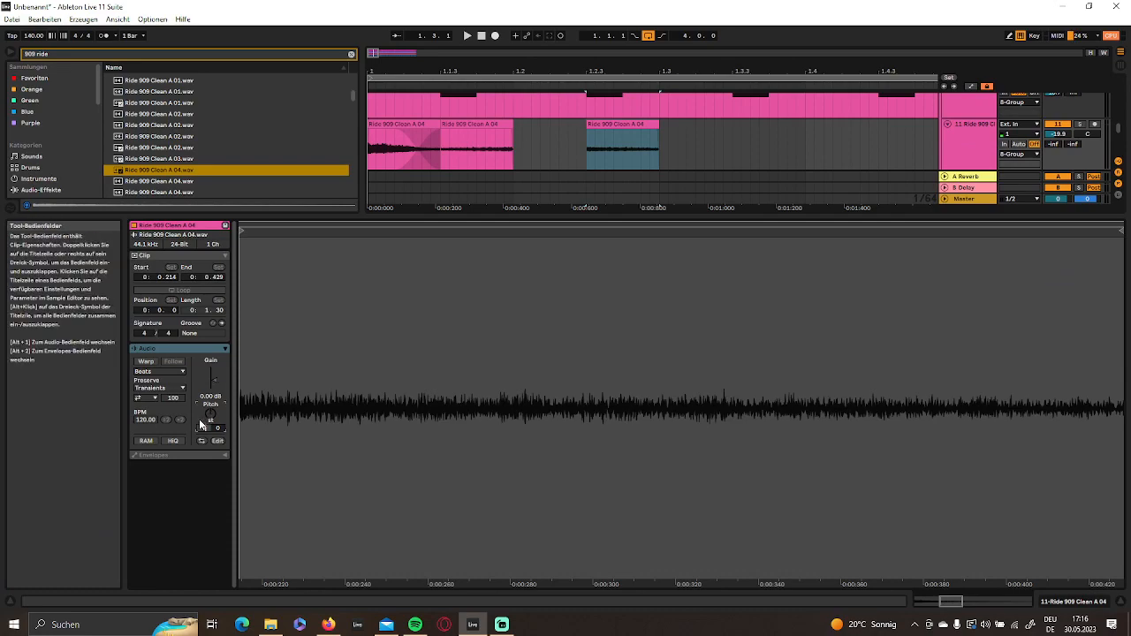
pyautogui.press('Return')
pyautogui.write('3')
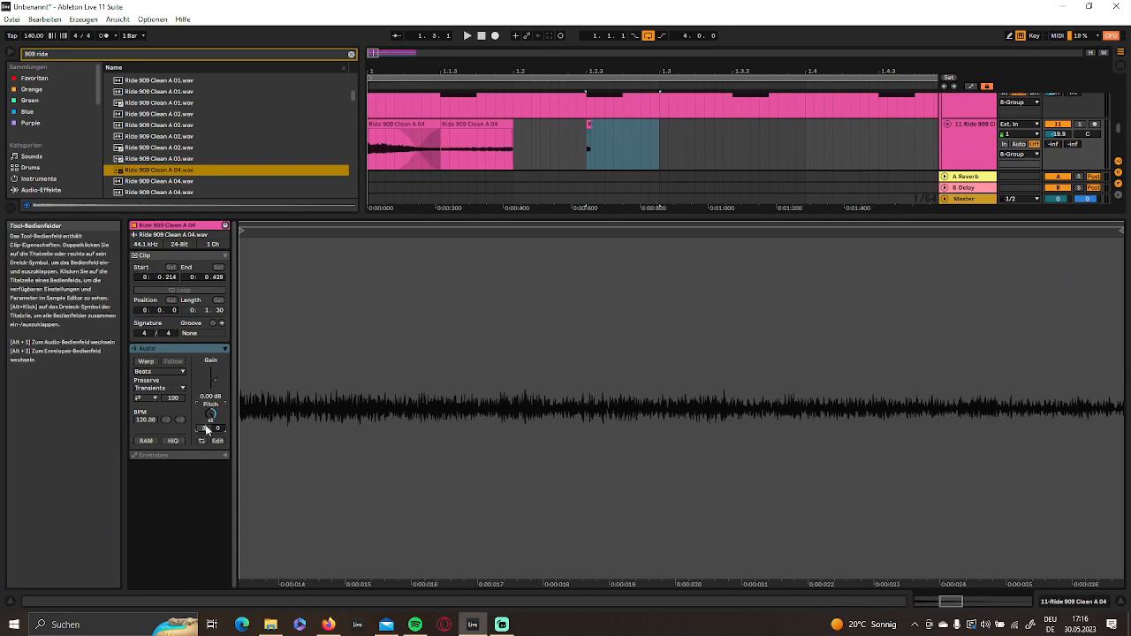
pyautogui.press('Return')
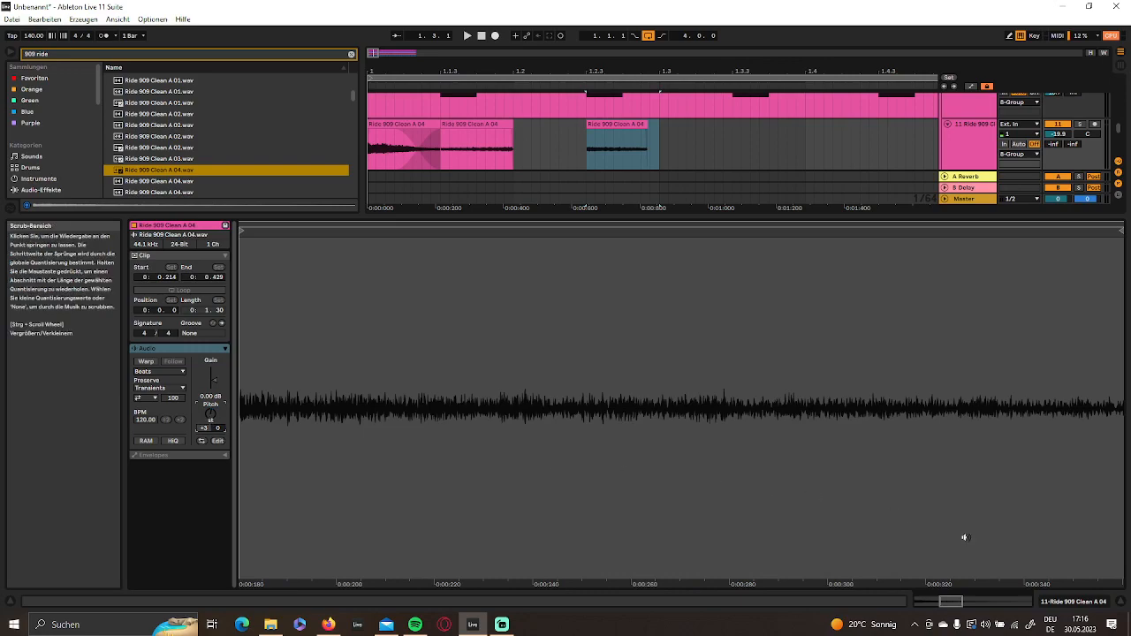
pyautogui.click(1054, 603)
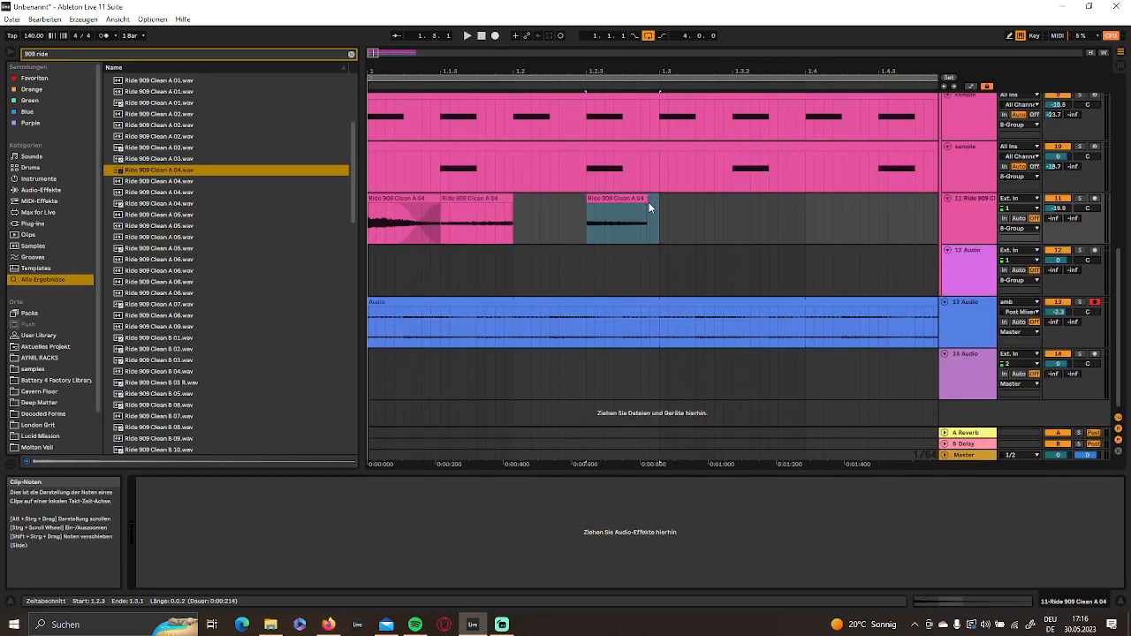
pyautogui.moveTo(643, 200); pyautogui.dragTo(664, 202)
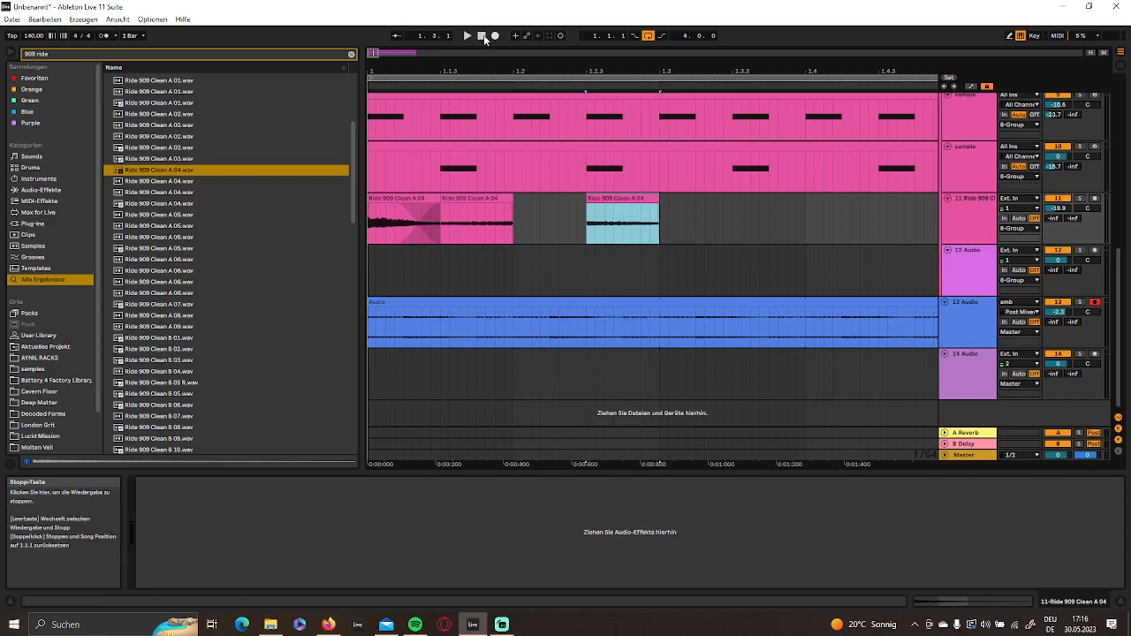
# - Play the arrangement from bar 1 to check the ride pattern, and stop playback
pyautogui.click(485, 37)
pyautogui.press('space')
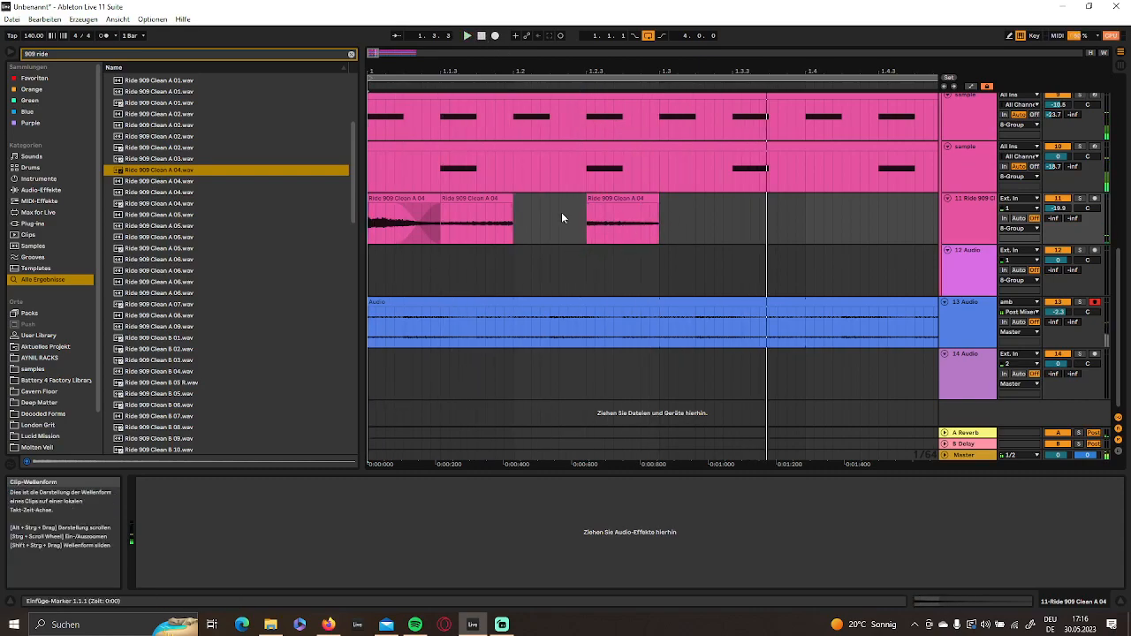
pyautogui.click(484, 195)
pyautogui.press('space')
# - Copy the first ride clip to 1.2, shorten the copy to end at 1.2.2 and duplicate it at 1.2.2
pyautogui.click(400, 192)
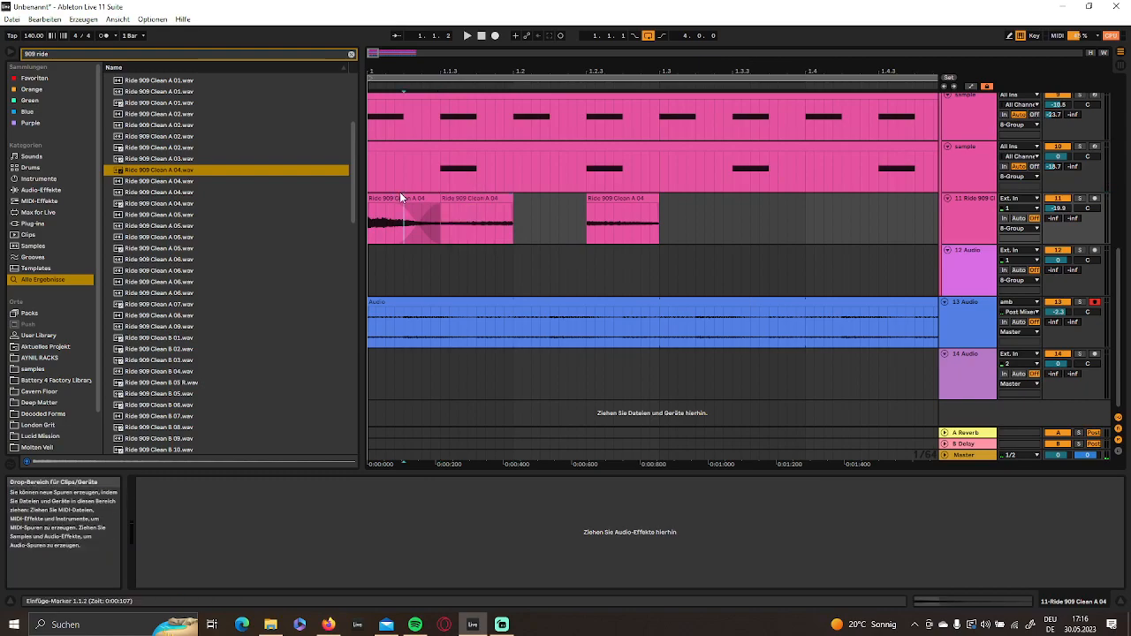
pyautogui.click(521, 227)
pyautogui.hotkey('ctrl', 'v')
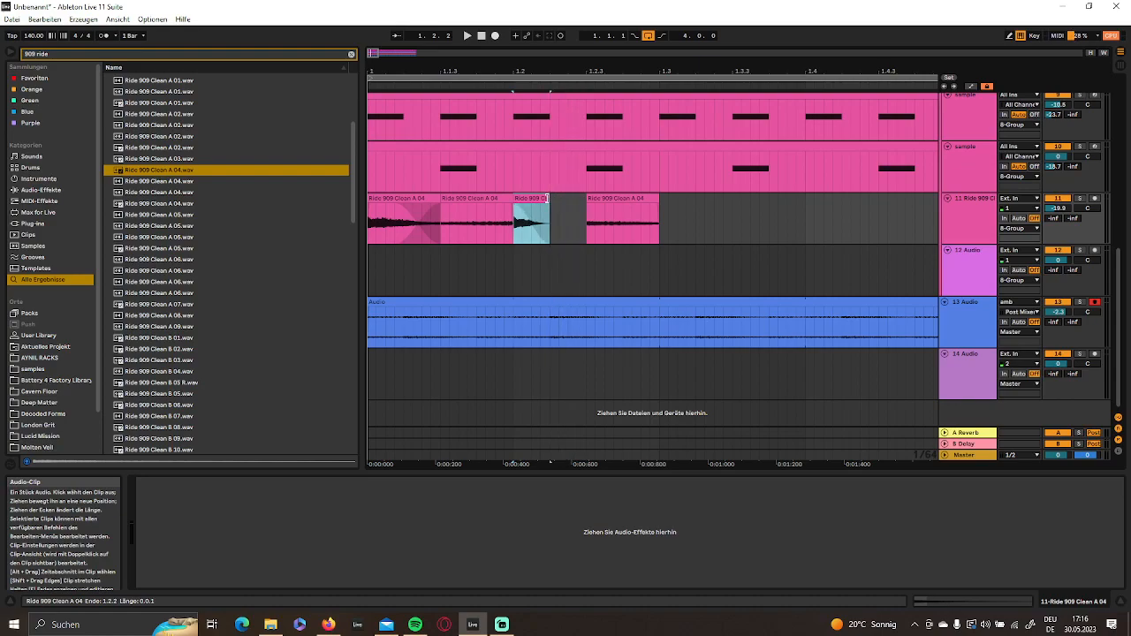
pyautogui.hotkey('ctrl', 'v')
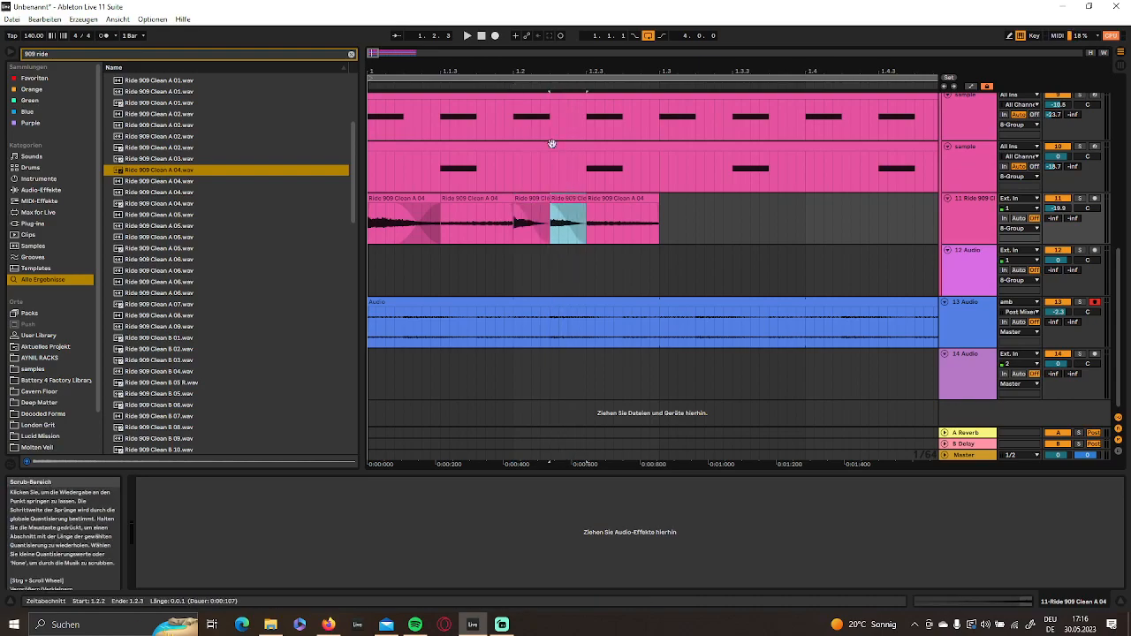
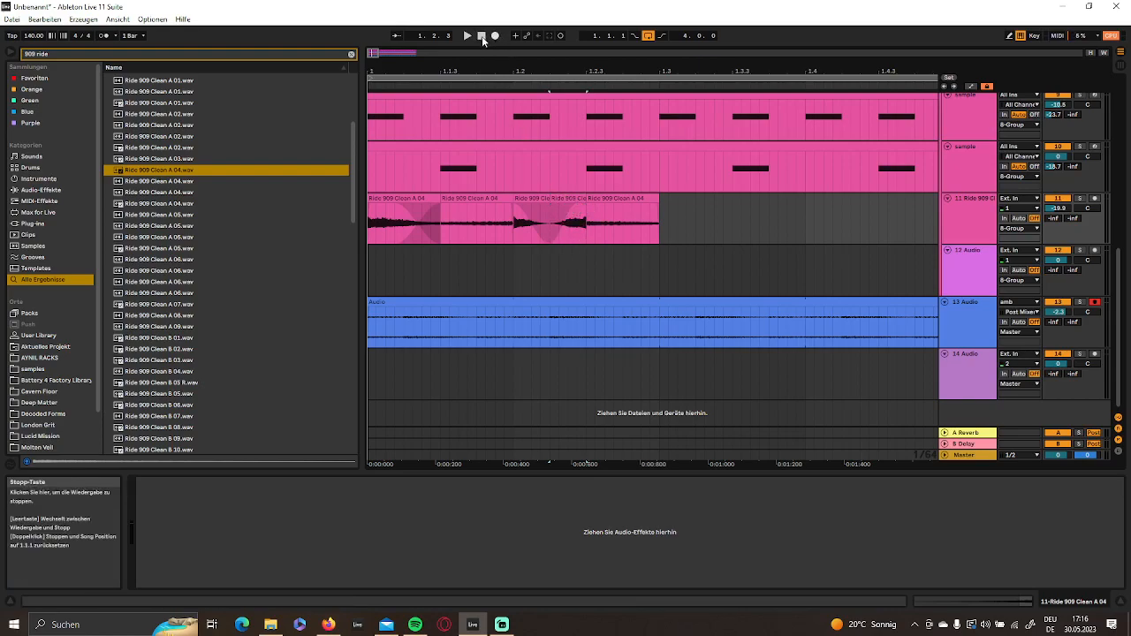
# - Select the ride clips from bar 1 to 1.3 and duplicate the two-beat pattern repeatedly up to bar 5
pyautogui.click(479, 95)
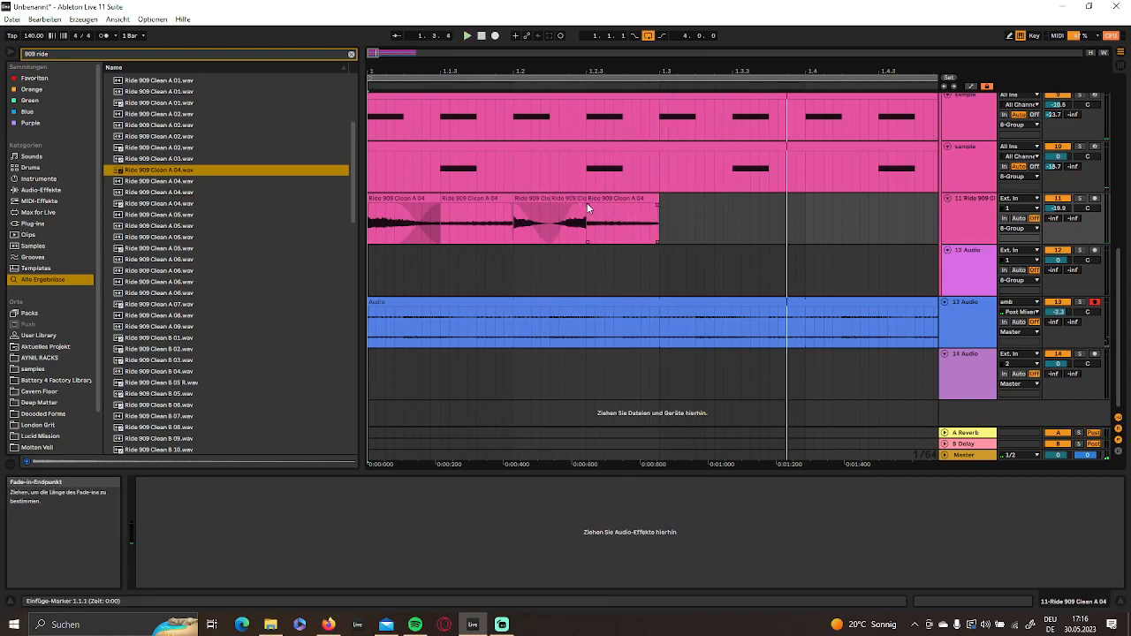
pyautogui.moveTo(604, 209); pyautogui.dragTo(304, 214)
pyautogui.hotkey('ctrl', 'd')
pyautogui.hotkey('ctrl', 'd')
pyautogui.hotkey('ctrl', 'd')
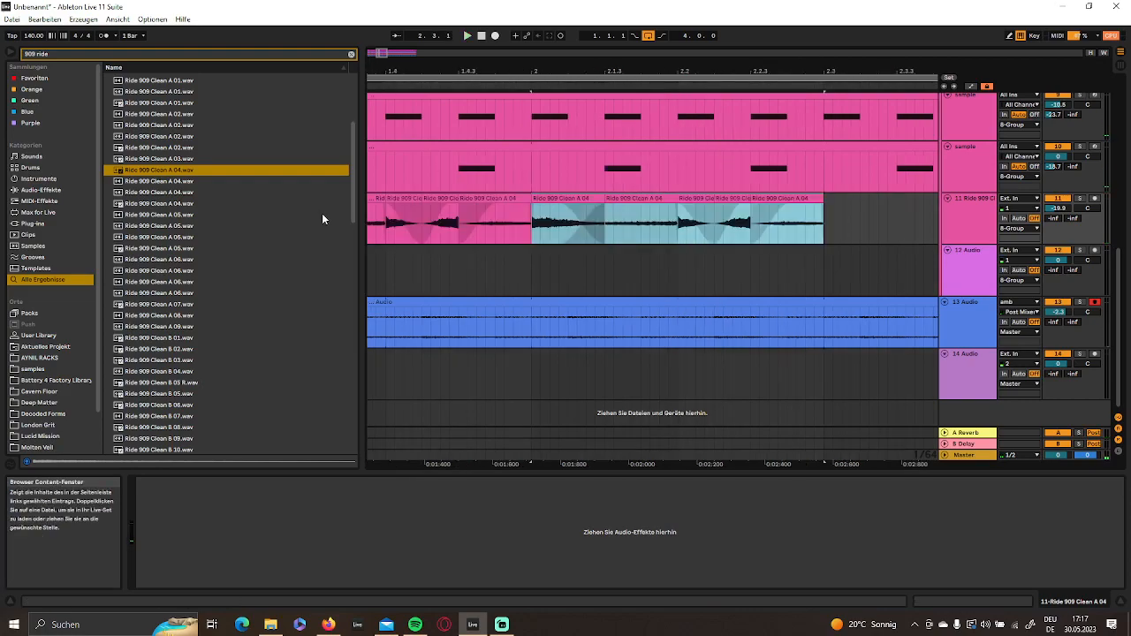
pyautogui.hotkey('ctrl', 'd')
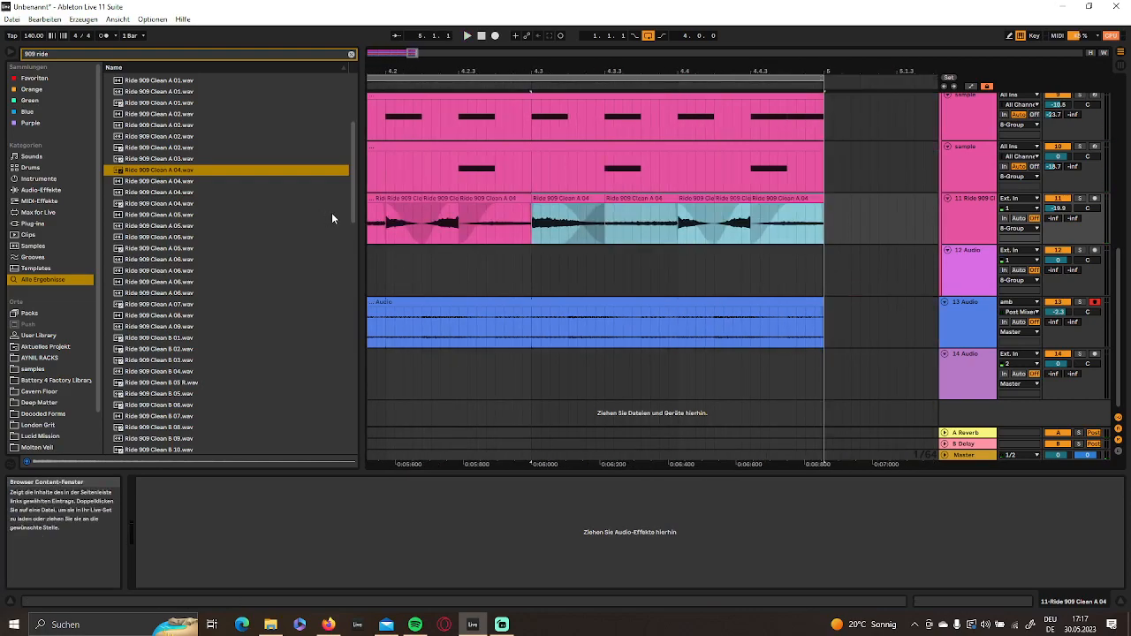
# - Solo the ride track, lower its volume to -32.3 dB and play it from bar 1
pyautogui.press('space')
pyautogui.moveTo(1060, 208); pyautogui.dragTo(1061, 234)
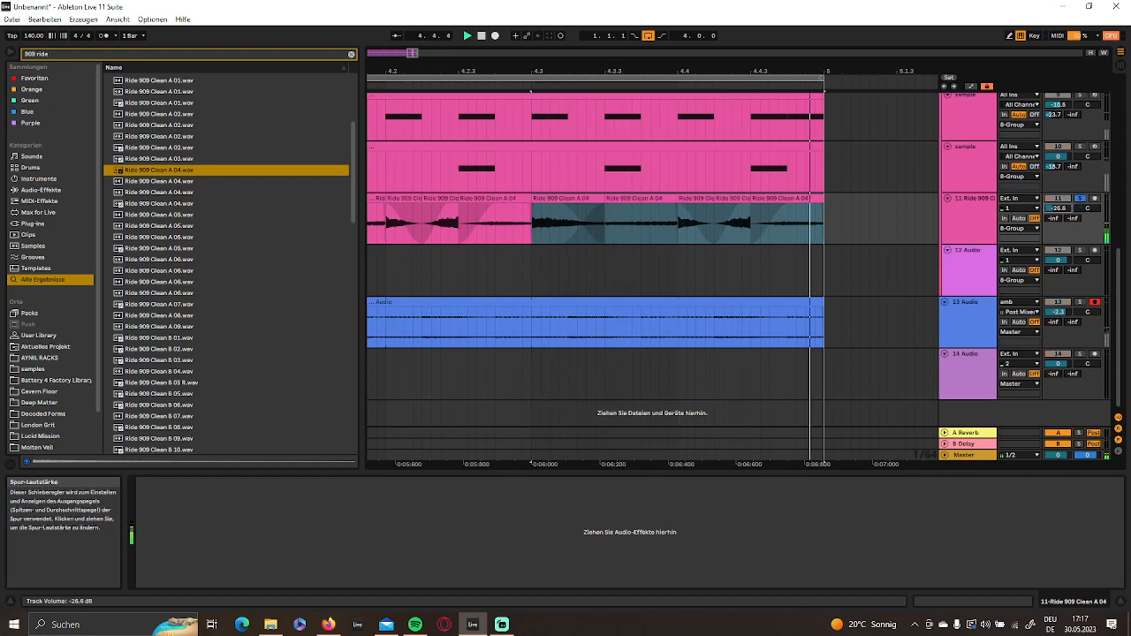
pyautogui.moveTo(796, 71); pyautogui.dragTo(1061, 26)
pyautogui.moveTo(622, 71); pyautogui.dragTo(617, 73)
pyautogui.press('space')
pyautogui.moveTo(437, 69); pyautogui.dragTo(639, 66)
pyautogui.moveTo(875, 71); pyautogui.dragTo(875, 67)
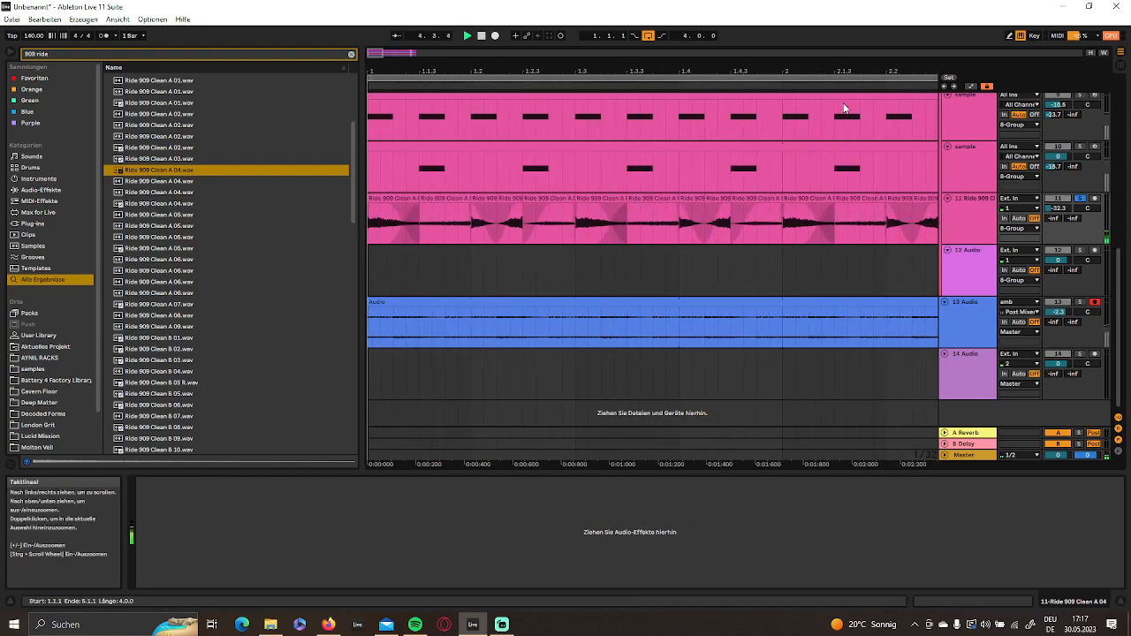
pyautogui.press('space')
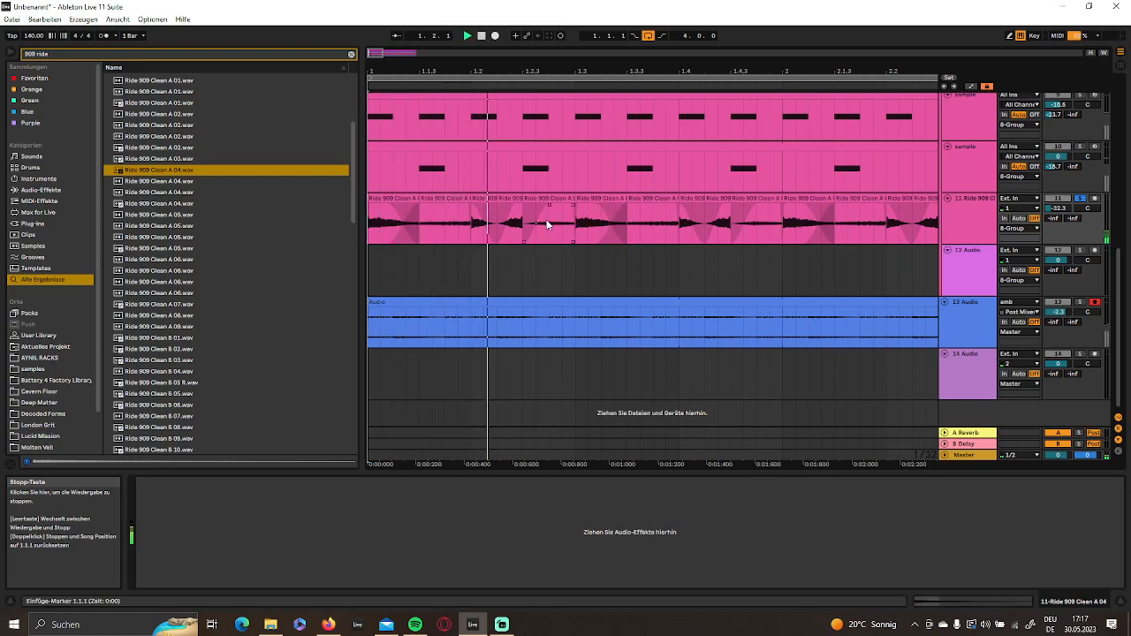
# - Stop playback and reset the pitch of the ride clip at 1.2.3 to its default
pyautogui.press('space')
pyautogui.doubleClick(548, 199)
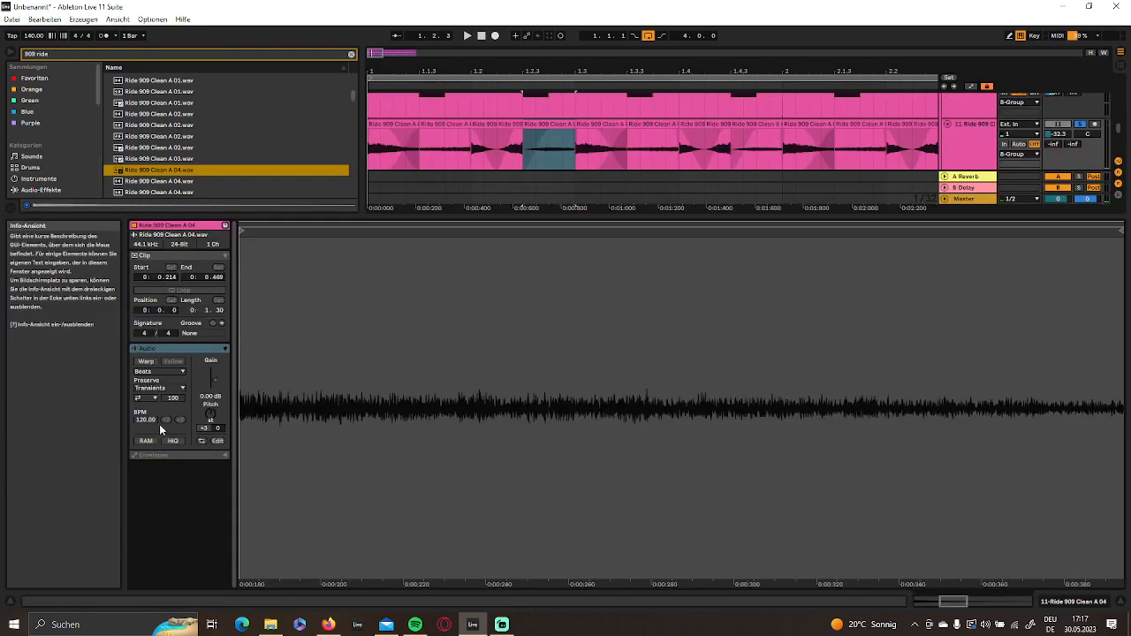
pyautogui.doubleClick(210, 414)
pyautogui.click(1077, 602)
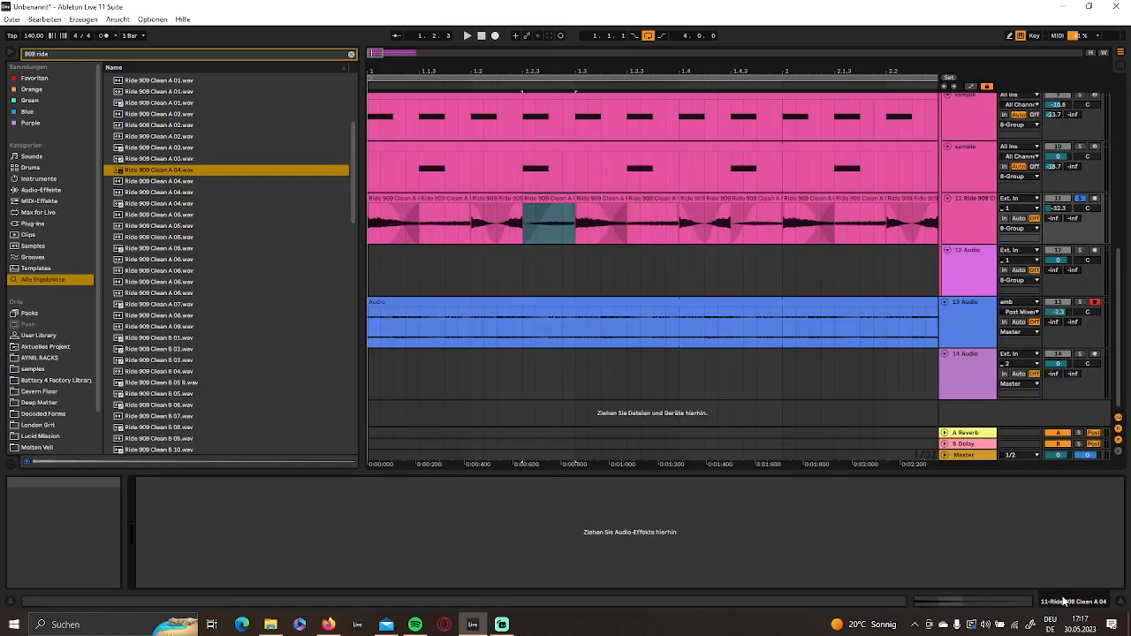
# - Duplicate the corrected two-beat ride pattern from bar 1 to 1.3 across the arrangement up to bar 5
pyautogui.moveTo(577, 233); pyautogui.dragTo(201, 221)
pyautogui.hotkey('ctrl', 'd')
pyautogui.hotkey('ctrl', 'd')
pyautogui.hotkey('ctrl', 'd')
pyautogui.hotkey('ctrl', 'd')
pyautogui.hotkey('ctrl', 'd')
pyautogui.hotkey('ctrl', 'd')
pyautogui.hotkey('ctrl', 'd')
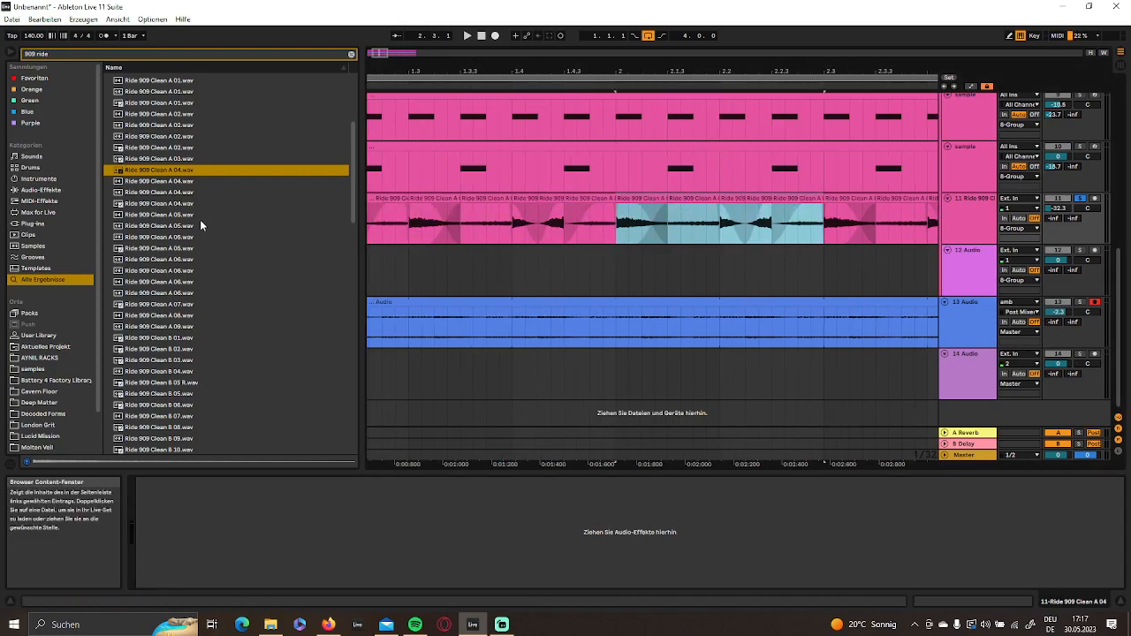
# - During playback, set the ride track's Reverb send to -10.3 dB and its volume to -25.3 dB
pyautogui.press('space')
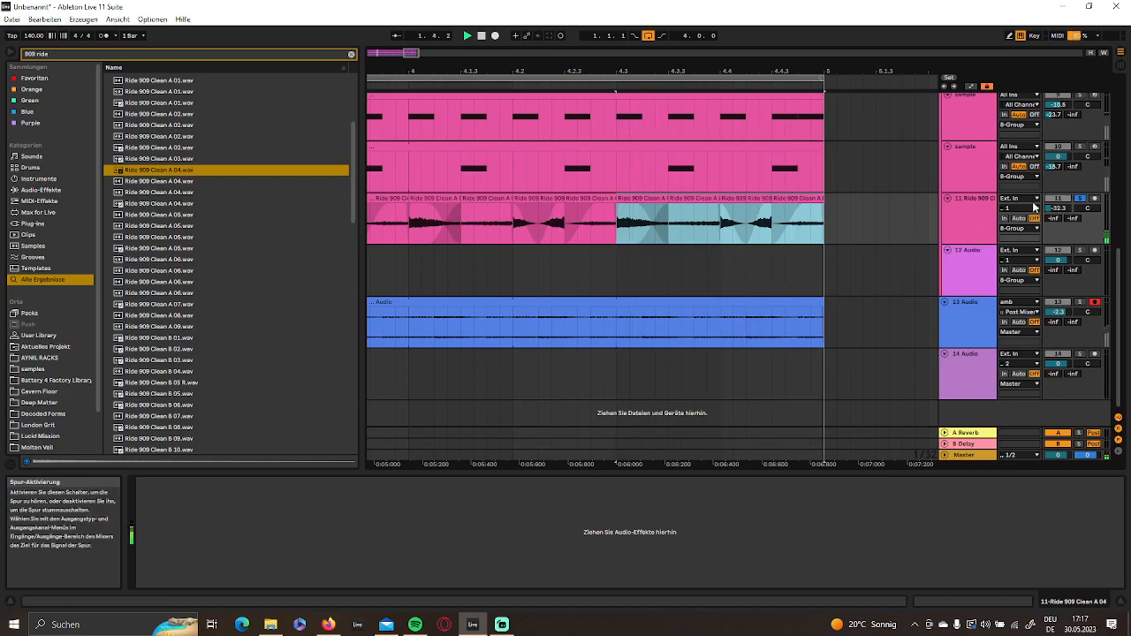
pyautogui.click(1075, 218)
pyautogui.moveTo(1077, 219); pyautogui.dragTo(1077, 209)
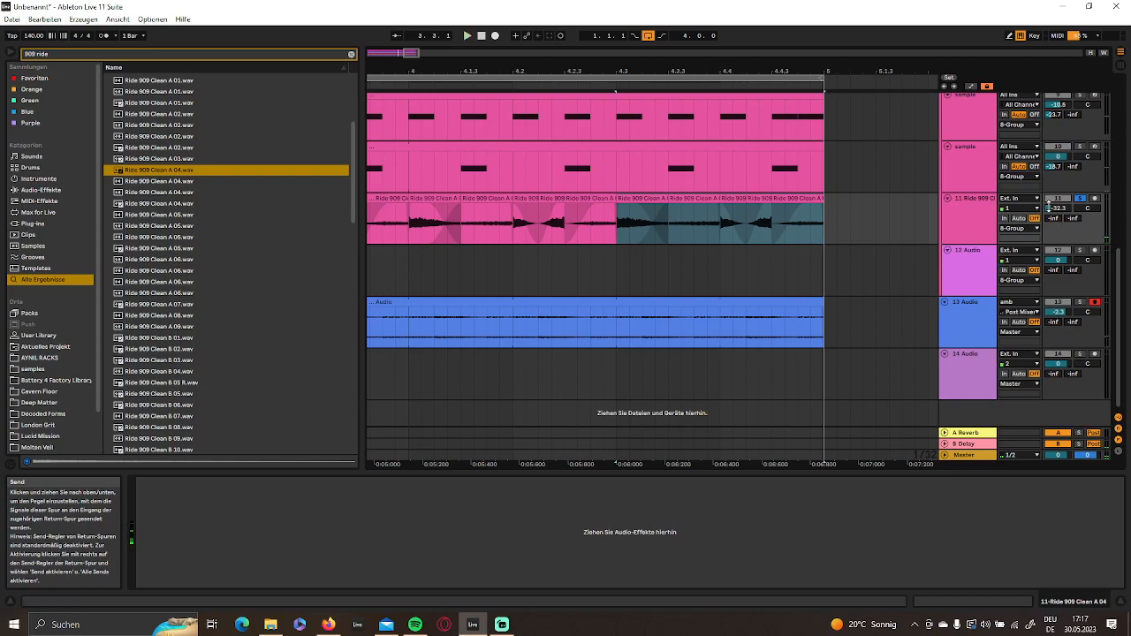
pyautogui.moveTo(1053, 218); pyautogui.dragTo(1058, 206)
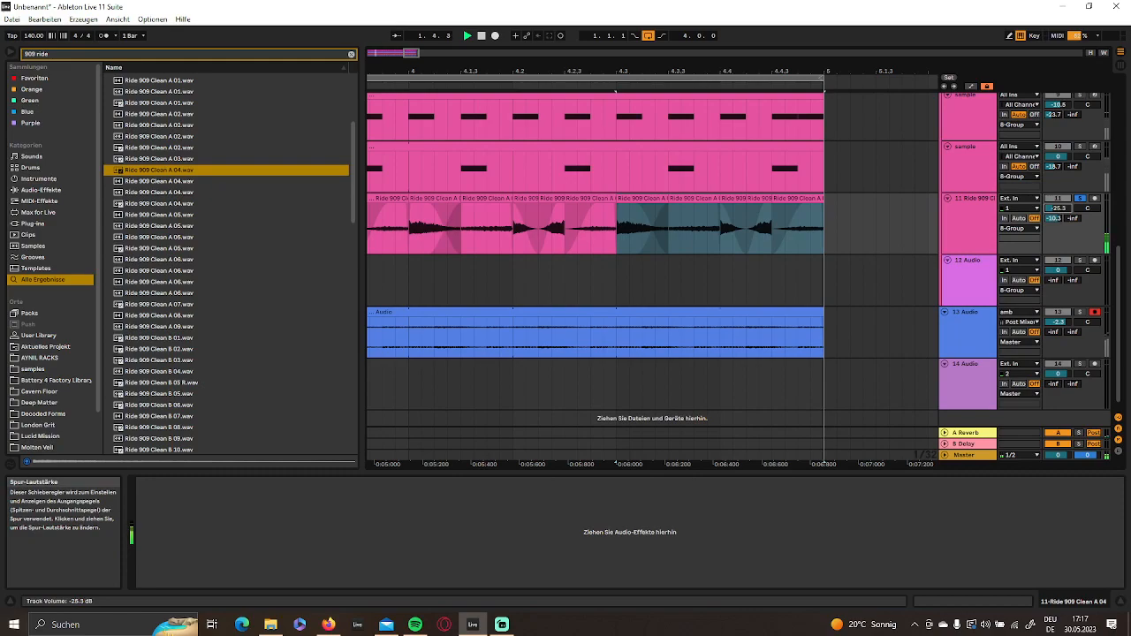
# - Play the full arrangement from bar 1 with the ride unsoloed and adjust the volume of 8-Group
pyautogui.doubleClick(482, 36)
pyautogui.press('space')
pyautogui.moveTo(405, 69); pyautogui.dragTo(632, 168)
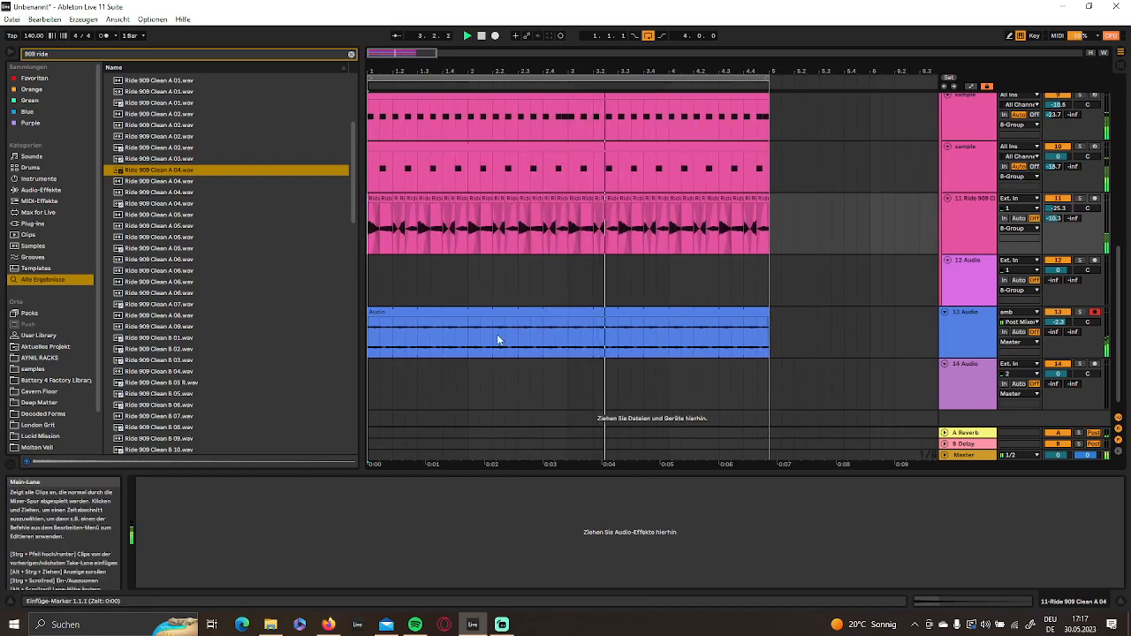
pyautogui.scroll(-1, 495, 336)
pyautogui.scroll(3, 504, 343)
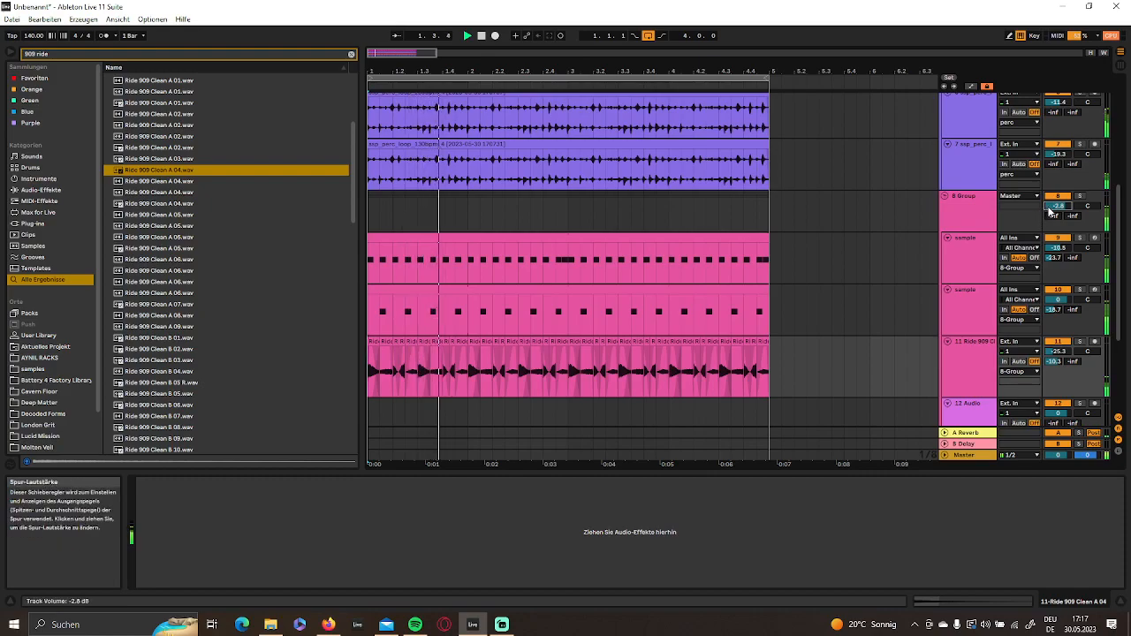
# - Clear the browser search and add an EQ Eight to 8-Group
pyautogui.click(782, 199)
pyautogui.click(79, 190)
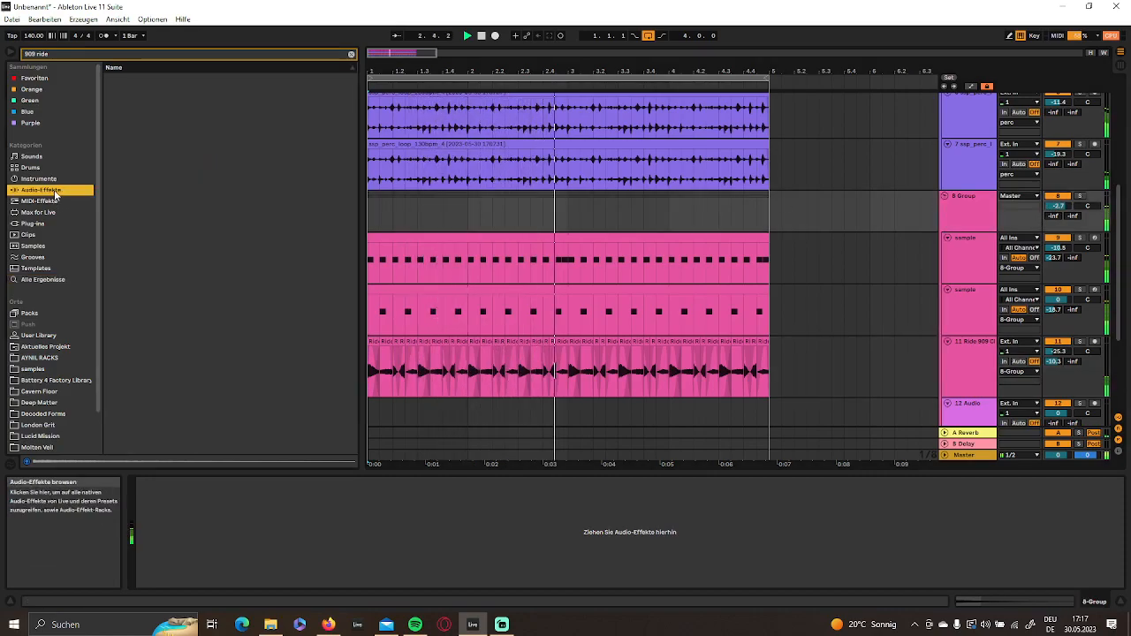
pyautogui.click(351, 56)
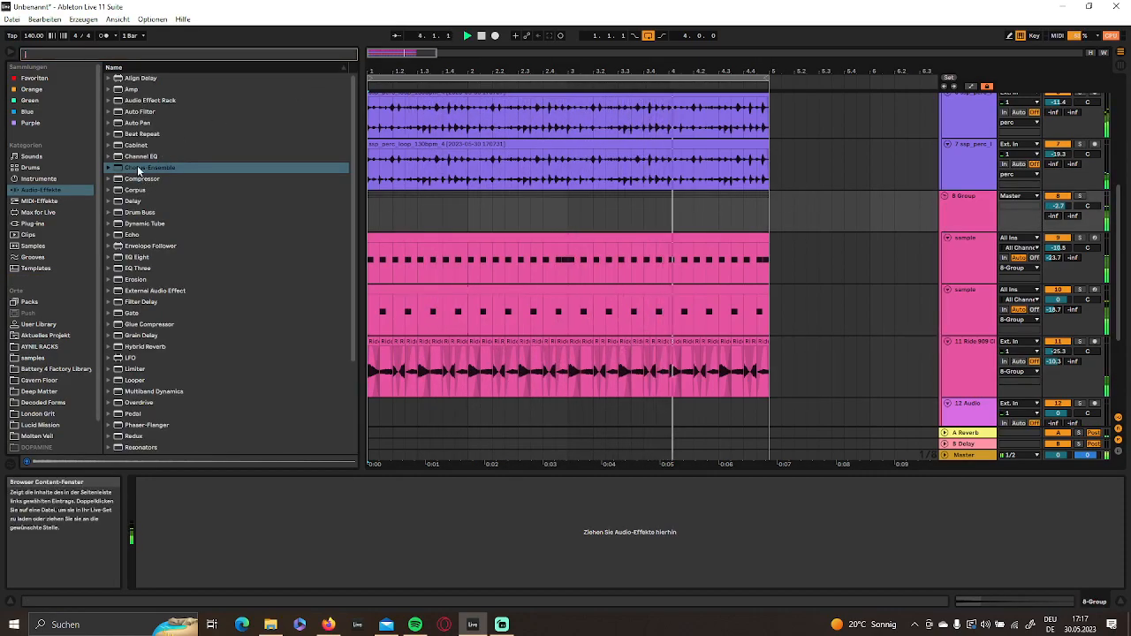
pyautogui.doubleClick(138, 257)
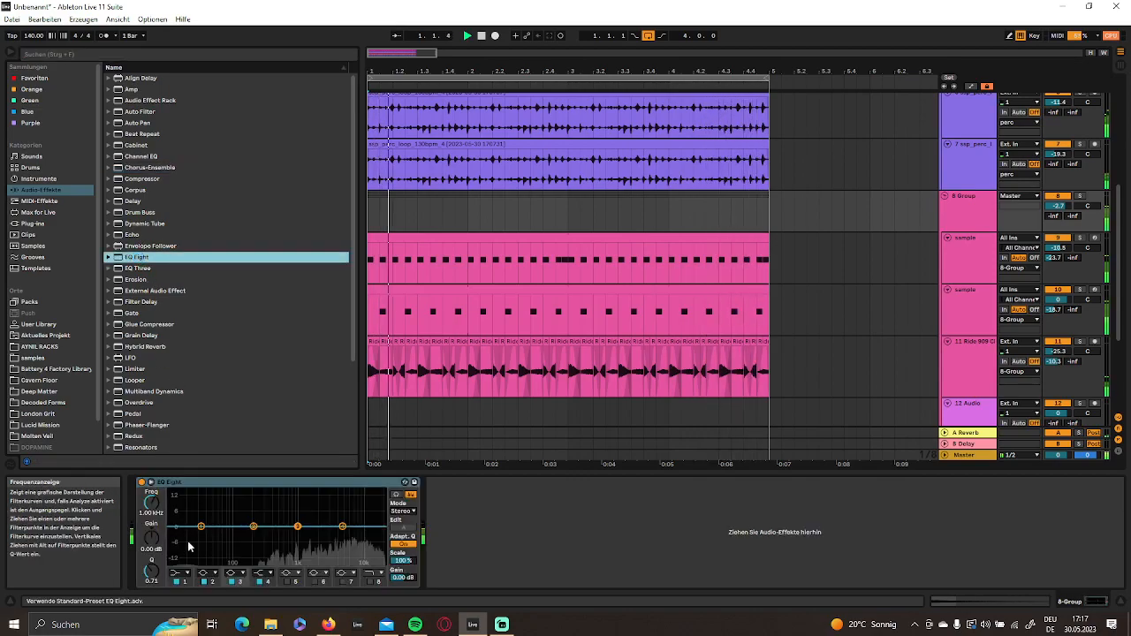
# - Set band 1 of the group's EQ Eight to a low-cut filter at 562 Hz
pyautogui.click(182, 573)
pyautogui.click(187, 512)
pyautogui.moveTo(151, 508); pyautogui.dragTo(151, 464)
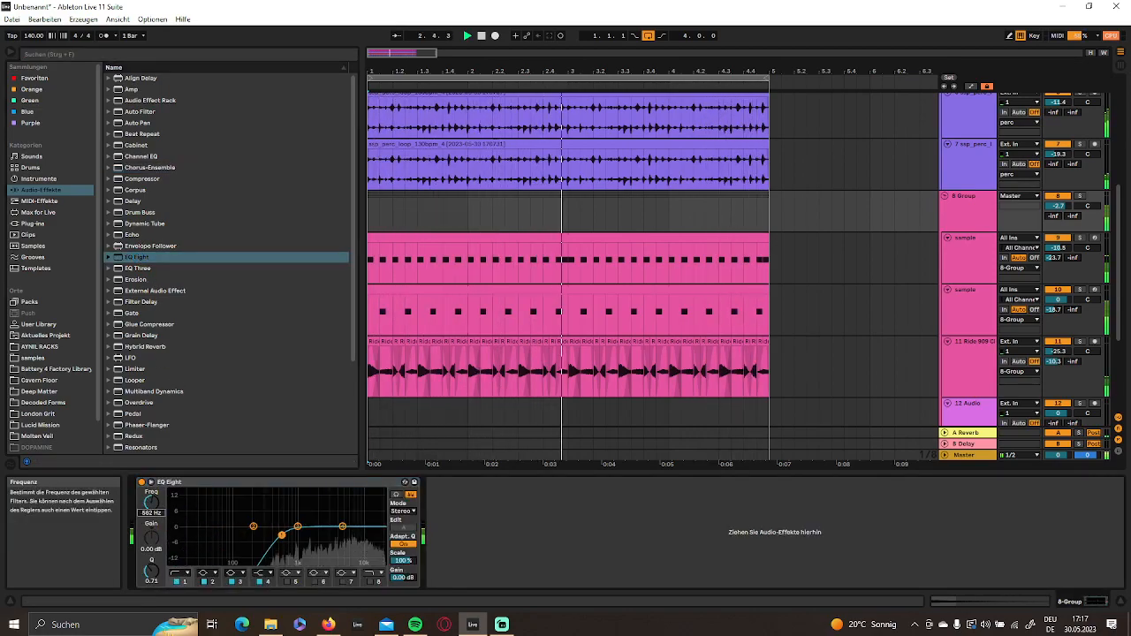
# - Show the device chain of the Master track
pyautogui.click(980, 456)
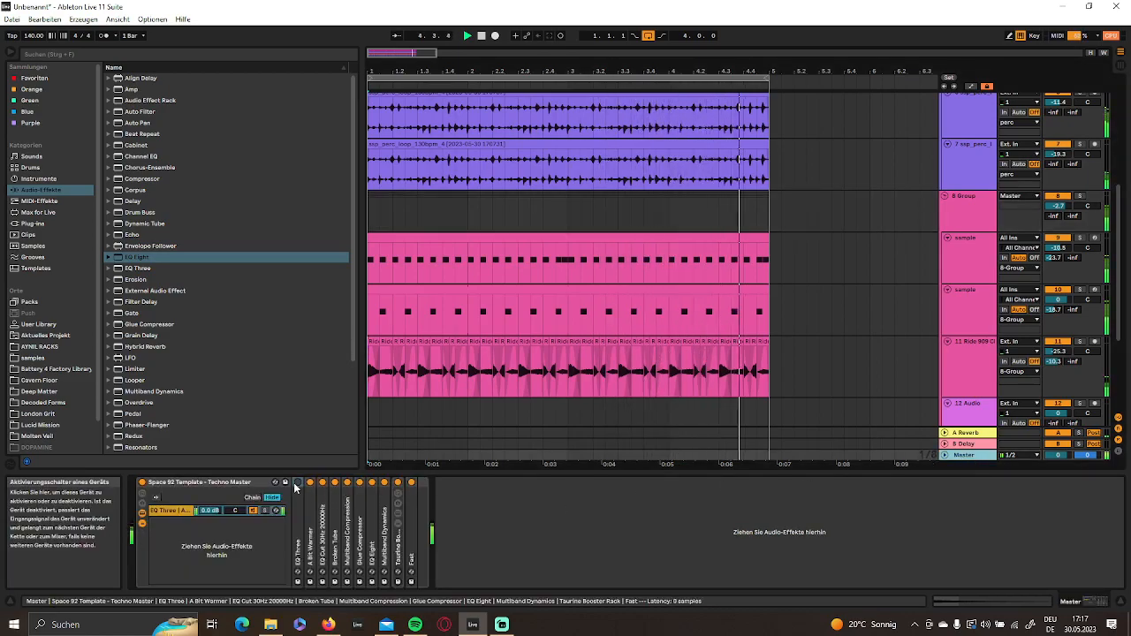